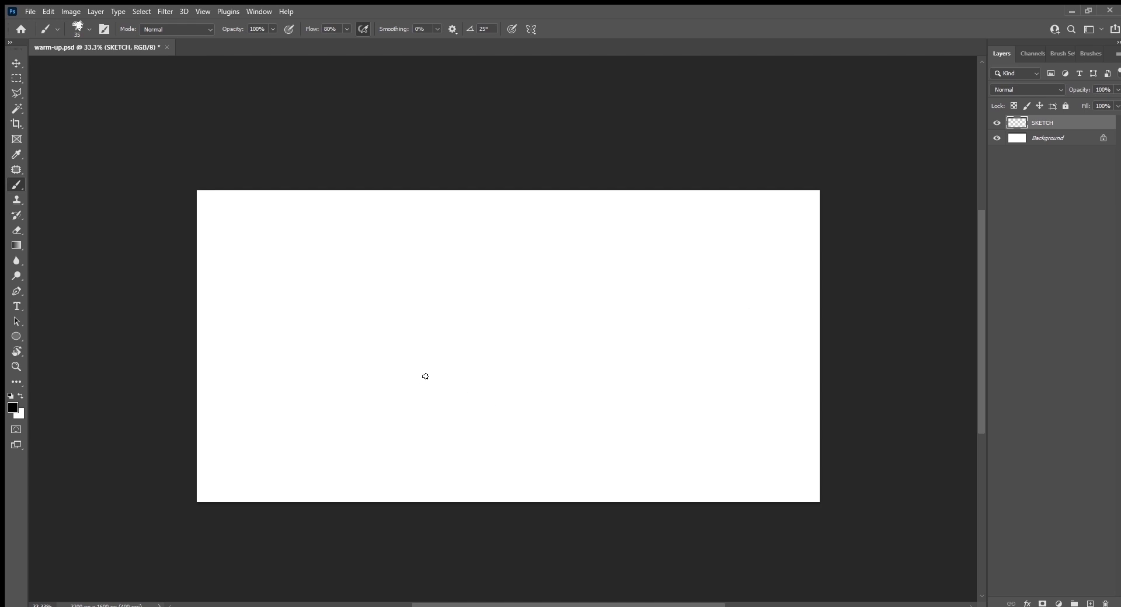
Sketch trial diagonal ground strokes, then clear them from the SKETCH layer.
{"action": "mouse_move", "coordinate": [423, 377]}
{"action": "left_mouse_down"}
{"action": "mouse_move", "coordinate": [398, 376]}
{"action": "mouse_move", "coordinate": [456, 384]}
{"action": "mouse_move", "coordinate": [342, 400]}
{"action": "mouse_move", "coordinate": [485, 406]}
{"action": "mouse_move", "coordinate": [328, 416]}
{"action": "left_mouse_up"}
{"action": "left_click_drag", "start_coordinate": [453, 410], "coordinate": [197, 438]}
{"action": "mouse_move", "coordinate": [389, 415]}
{"action": "left_mouse_down"}
{"action": "mouse_move", "coordinate": [248, 432]}
{"action": "mouse_move", "coordinate": [479, 407]}
{"action": "left_mouse_up"}
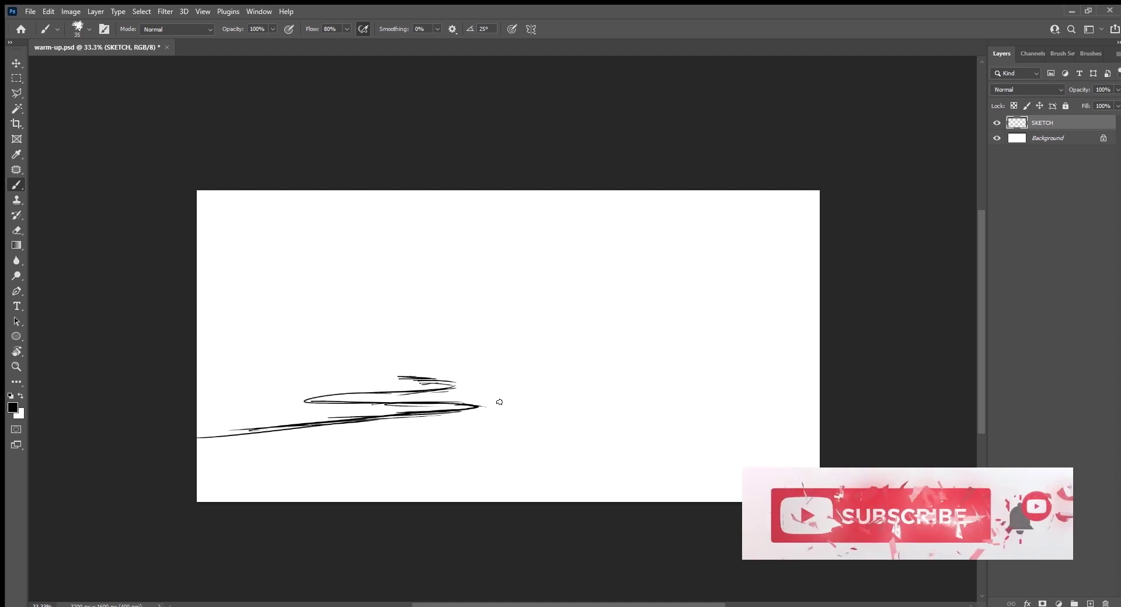
{"action": "key", "text": "Delete"}
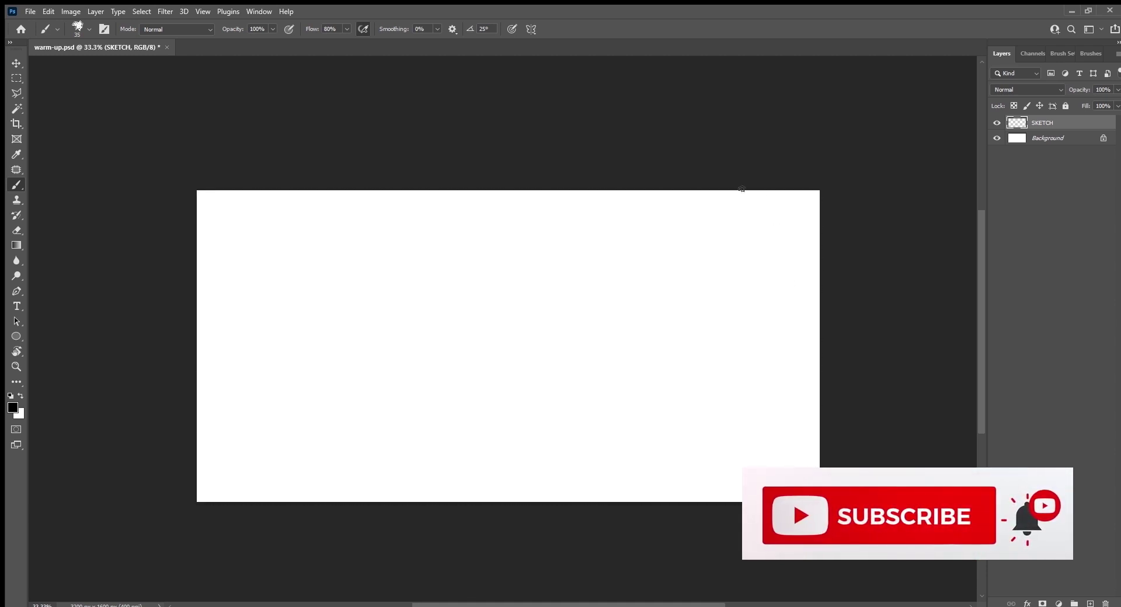
Draw the right building's vertical walls and a ground line running left from its base.
{"action": "mouse_move", "coordinate": [720, 214]}
{"action": "left_mouse_down"}
{"action": "mouse_move", "coordinate": [719, 190]}
{"action": "mouse_move", "coordinate": [720, 336]}
{"action": "left_mouse_up"}
{"action": "mouse_move", "coordinate": [723, 183]}
{"action": "left_mouse_down"}
{"action": "mouse_move", "coordinate": [721, 413]}
{"action": "mouse_move", "coordinate": [782, 435]}
{"action": "left_mouse_up"}
{"action": "left_click_drag", "start_coordinate": [761, 433], "coordinate": [799, 442]}
{"action": "mouse_move", "coordinate": [724, 421]}
{"action": "left_mouse_down"}
{"action": "mouse_move", "coordinate": [819, 428]}
{"action": "mouse_move", "coordinate": [617, 427]}
{"action": "mouse_move", "coordinate": [470, 442]}
{"action": "left_mouse_up"}
{"action": "mouse_move", "coordinate": [575, 434]}
{"action": "left_mouse_down"}
{"action": "mouse_move", "coordinate": [185, 467]}
{"action": "mouse_move", "coordinate": [718, 420]}
{"action": "mouse_move", "coordinate": [800, 442]}
{"action": "left_mouse_up"}
{"action": "left_click_drag", "start_coordinate": [707, 417], "coordinate": [820, 438]}
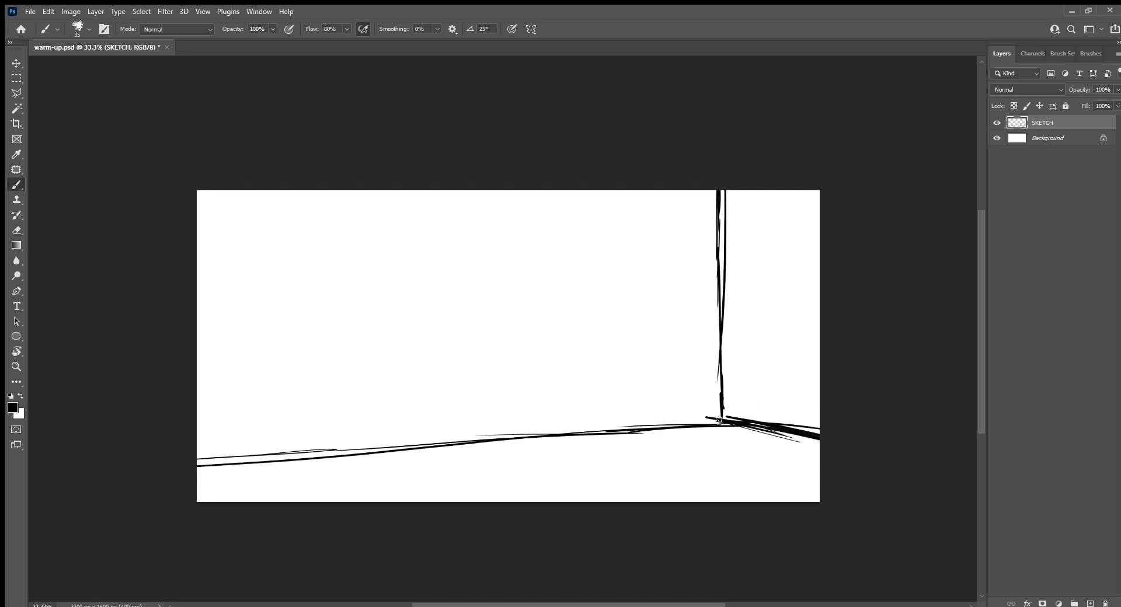
Add stacked floor lines and vertical dividers to the right building.
{"action": "left_click_drag", "start_coordinate": [718, 374], "coordinate": [723, 412]}
{"action": "left_click_drag", "start_coordinate": [726, 370], "coordinate": [820, 371]}
{"action": "left_click_drag", "start_coordinate": [724, 294], "coordinate": [808, 299]}
{"action": "mouse_move", "coordinate": [819, 292]}
{"action": "left_mouse_down"}
{"action": "mouse_move", "coordinate": [704, 290]}
{"action": "mouse_move", "coordinate": [820, 290]}
{"action": "left_mouse_up"}
{"action": "left_click_drag", "start_coordinate": [739, 289], "coordinate": [788, 286]}
{"action": "left_click_drag", "start_coordinate": [712, 219], "coordinate": [819, 217]}
{"action": "left_click_drag", "start_coordinate": [697, 214], "coordinate": [820, 208]}
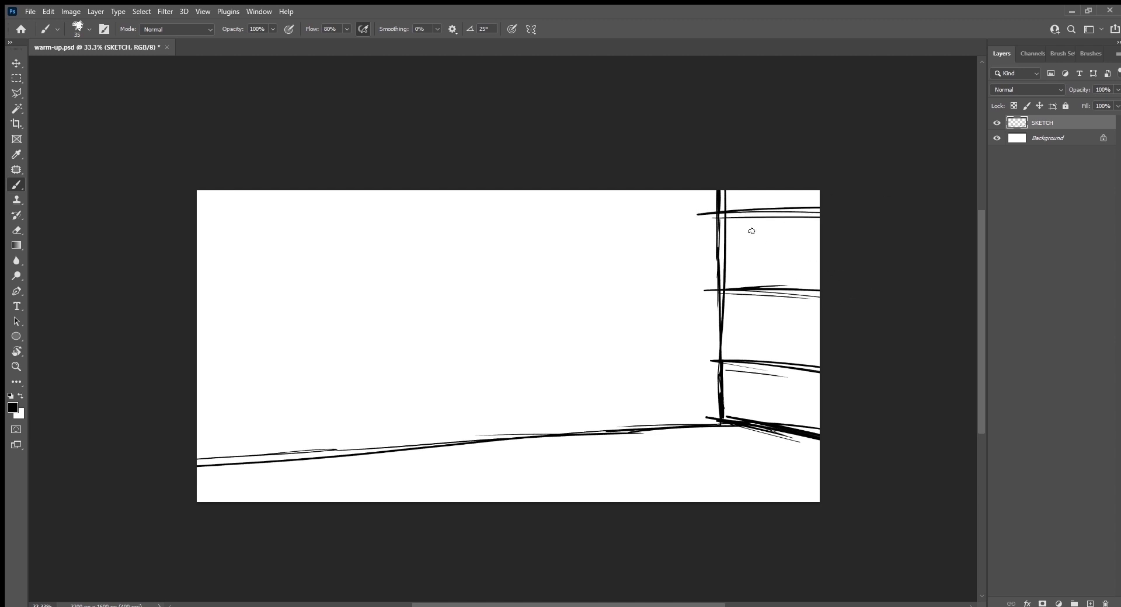
{"action": "mouse_move", "coordinate": [739, 210]}
{"action": "left_mouse_down"}
{"action": "mouse_move", "coordinate": [737, 274]}
{"action": "mouse_move", "coordinate": [787, 320]}
{"action": "mouse_move", "coordinate": [786, 359]}
{"action": "left_mouse_up"}
{"action": "mouse_move", "coordinate": [791, 292]}
{"action": "left_mouse_down"}
{"action": "mouse_move", "coordinate": [790, 363]}
{"action": "mouse_move", "coordinate": [743, 420]}
{"action": "left_mouse_up"}
{"action": "left_click_drag", "start_coordinate": [788, 179], "coordinate": [786, 208]}
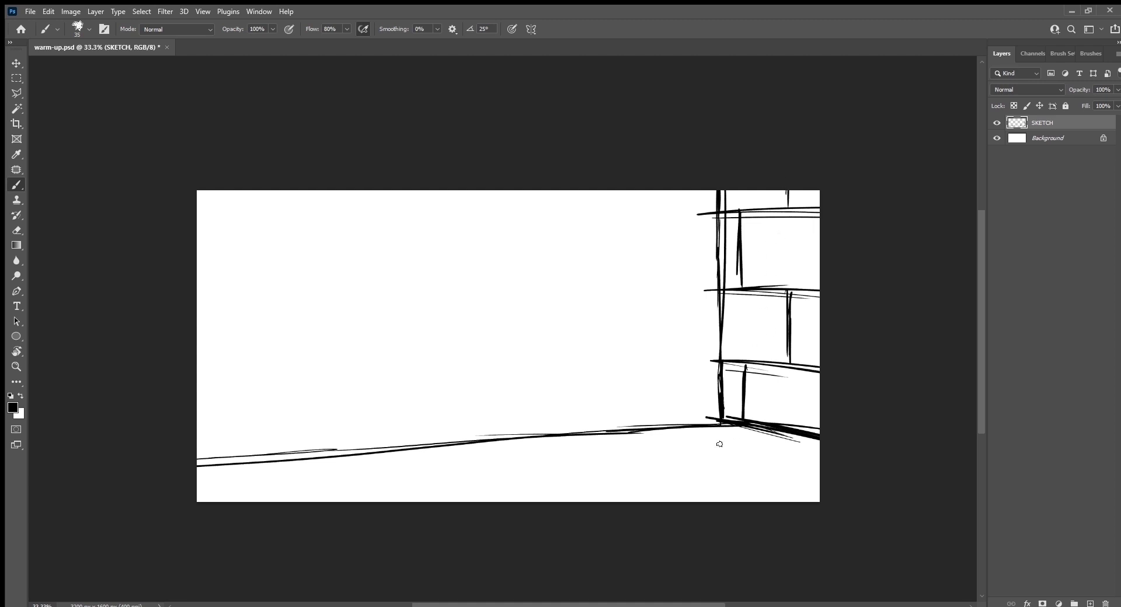
Darken the ground near the building and draw floor perspective lines from the corner.
{"action": "mouse_move", "coordinate": [727, 415]}
{"action": "left_mouse_down"}
{"action": "mouse_move", "coordinate": [591, 424]}
{"action": "mouse_move", "coordinate": [689, 443]}
{"action": "left_mouse_up"}
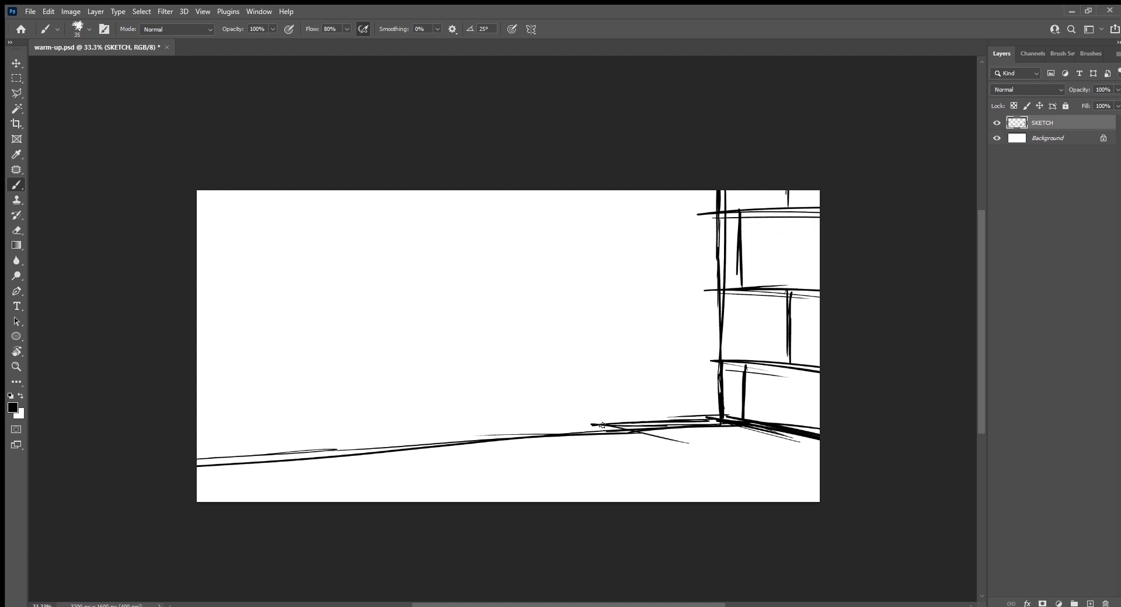
{"action": "left_click_drag", "start_coordinate": [601, 426], "coordinate": [765, 473]}
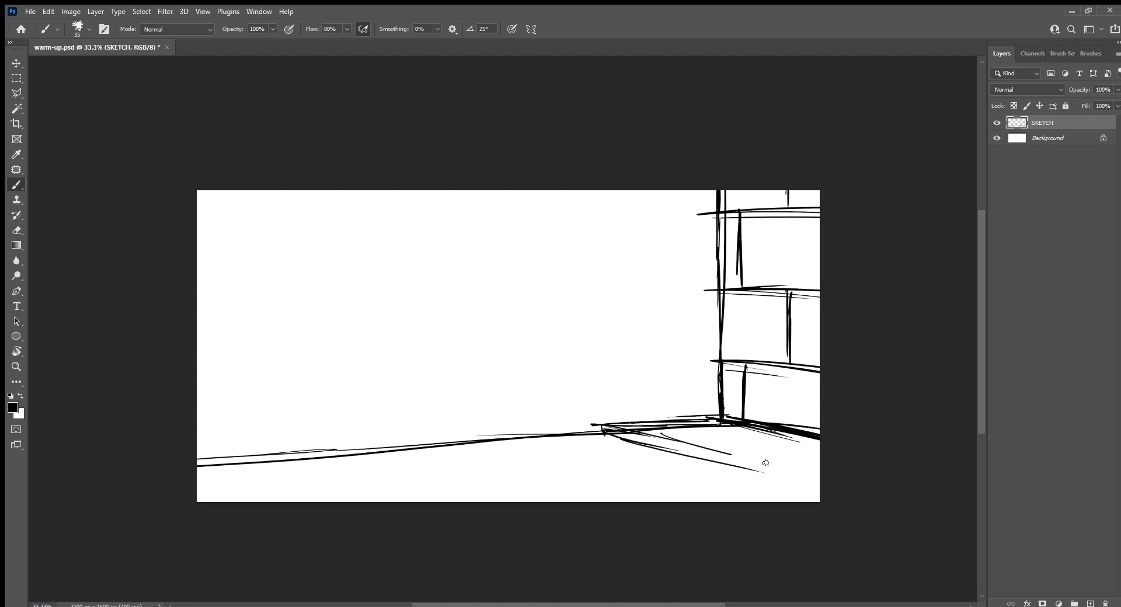
{"action": "left_click_drag", "start_coordinate": [660, 435], "coordinate": [797, 470]}
{"action": "mouse_move", "coordinate": [602, 433]}
{"action": "left_mouse_down"}
{"action": "mouse_move", "coordinate": [447, 441]}
{"action": "mouse_move", "coordinate": [503, 469]}
{"action": "left_mouse_up"}
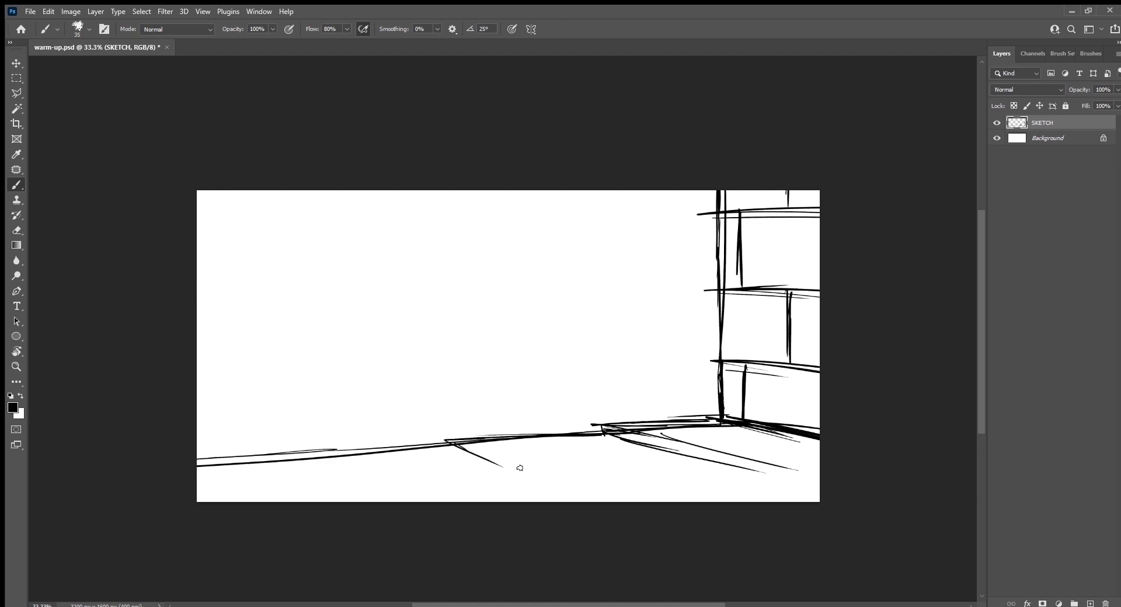
{"action": "mouse_move", "coordinate": [686, 461]}
{"action": "left_mouse_down"}
{"action": "mouse_move", "coordinate": [520, 469]}
{"action": "mouse_move", "coordinate": [669, 461]}
{"action": "left_mouse_up"}
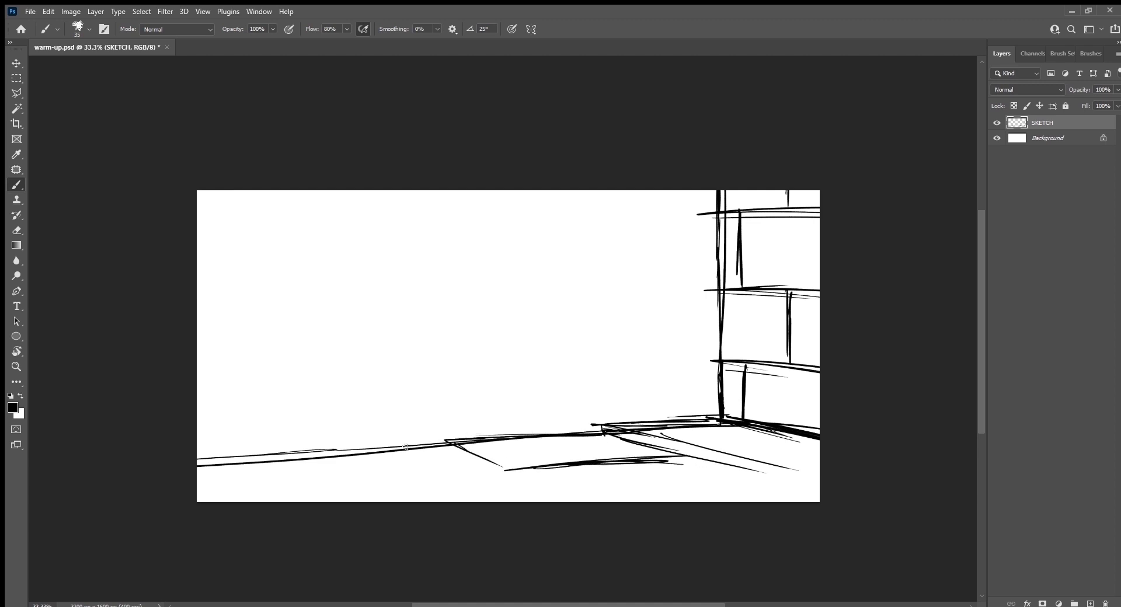
Sketch slanted legs at lower left, the central floor junction and the floor's long front edge.
{"action": "mouse_move", "coordinate": [285, 463]}
{"action": "left_mouse_down"}
{"action": "mouse_move", "coordinate": [280, 503]}
{"action": "mouse_move", "coordinate": [385, 450]}
{"action": "mouse_move", "coordinate": [458, 444]}
{"action": "mouse_move", "coordinate": [516, 507]}
{"action": "left_mouse_up"}
{"action": "left_click_drag", "start_coordinate": [457, 459], "coordinate": [456, 445]}
{"action": "left_click_drag", "start_coordinate": [459, 450], "coordinate": [491, 481]}
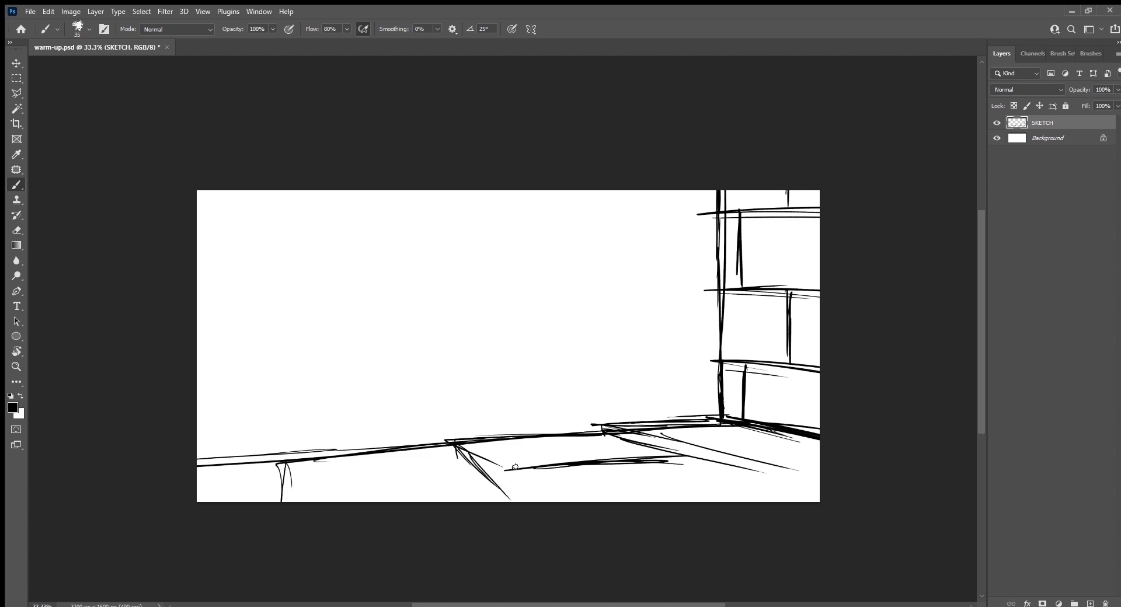
{"action": "left_click_drag", "start_coordinate": [475, 445], "coordinate": [500, 467]}
{"action": "left_click_drag", "start_coordinate": [447, 435], "coordinate": [517, 502]}
{"action": "mouse_move", "coordinate": [289, 452]}
{"action": "left_mouse_down"}
{"action": "mouse_move", "coordinate": [268, 502]}
{"action": "mouse_move", "coordinate": [400, 498]}
{"action": "left_mouse_up"}
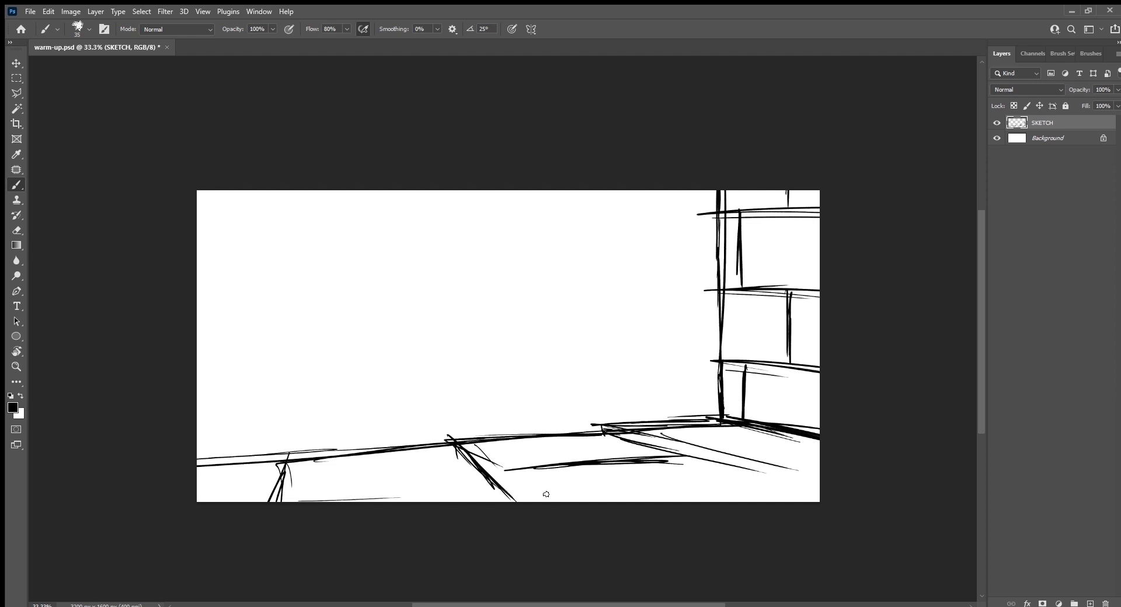
{"action": "left_click_drag", "start_coordinate": [514, 501], "coordinate": [753, 468]}
{"action": "left_click_drag", "start_coordinate": [540, 500], "coordinate": [744, 470]}
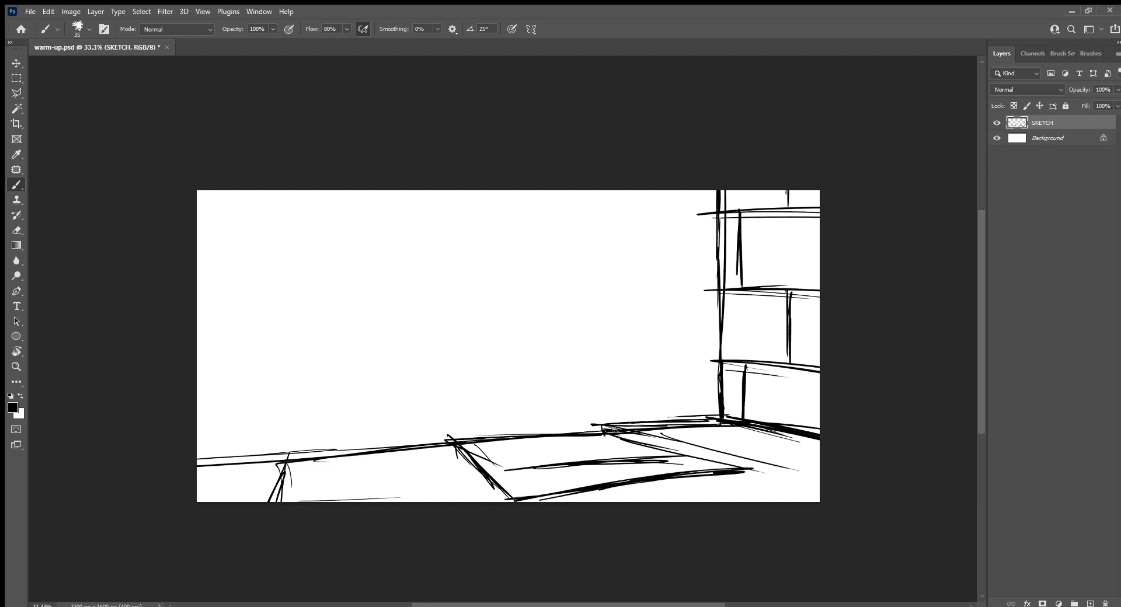
{"action": "left_click_drag", "start_coordinate": [613, 431], "coordinate": [636, 424]}
{"action": "mouse_move", "coordinate": [282, 450]}
{"action": "left_mouse_down"}
{"action": "mouse_move", "coordinate": [233, 501]}
{"action": "mouse_move", "coordinate": [246, 502]}
{"action": "mouse_move", "coordinate": [260, 490]}
{"action": "mouse_move", "coordinate": [199, 466]}
{"action": "mouse_move", "coordinate": [303, 448]}
{"action": "mouse_move", "coordinate": [266, 502]}
{"action": "mouse_move", "coordinate": [246, 502]}
{"action": "left_mouse_up"}
Add small grass tufts on the ground and around the building base.
{"action": "left_click_drag", "start_coordinate": [394, 447], "coordinate": [395, 434]}
{"action": "left_click_drag", "start_coordinate": [397, 448], "coordinate": [413, 430]}
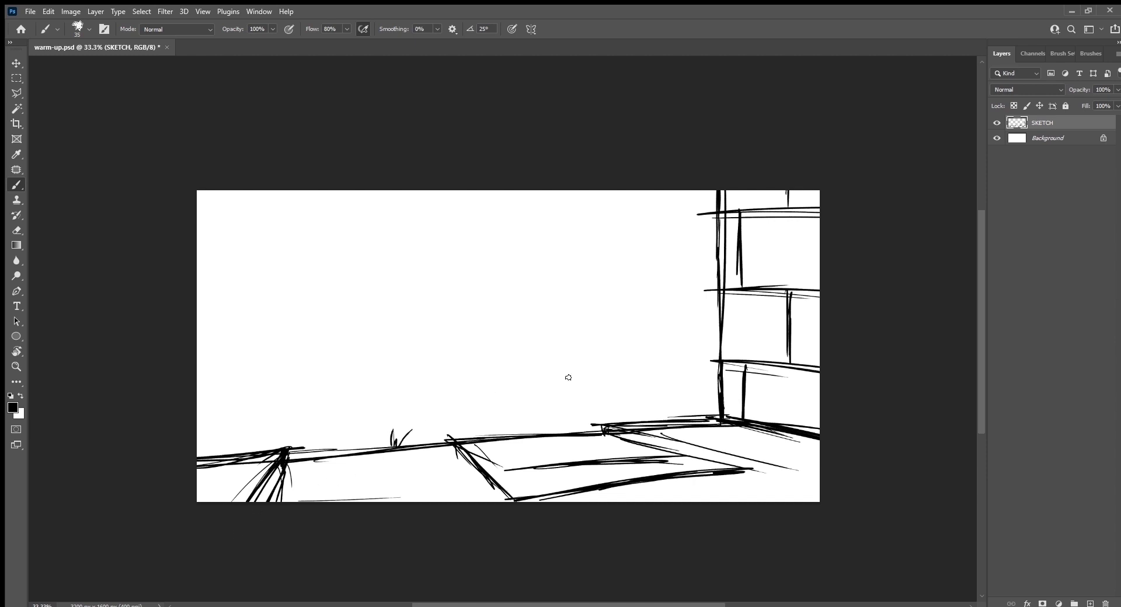
{"action": "mouse_move", "coordinate": [748, 419]}
{"action": "left_mouse_down"}
{"action": "mouse_move", "coordinate": [754, 402]}
{"action": "mouse_move", "coordinate": [770, 406]}
{"action": "left_mouse_up"}
{"action": "left_click_drag", "start_coordinate": [790, 417], "coordinate": [798, 406]}
{"action": "mouse_move", "coordinate": [747, 474]}
{"action": "left_mouse_down"}
{"action": "mouse_move", "coordinate": [736, 451]}
{"action": "mouse_move", "coordinate": [778, 450]}
{"action": "left_mouse_up"}
Draw a tall banded pillar on the left and begin the right slope line.
{"action": "left_click_drag", "start_coordinate": [225, 455], "coordinate": [228, 375]}
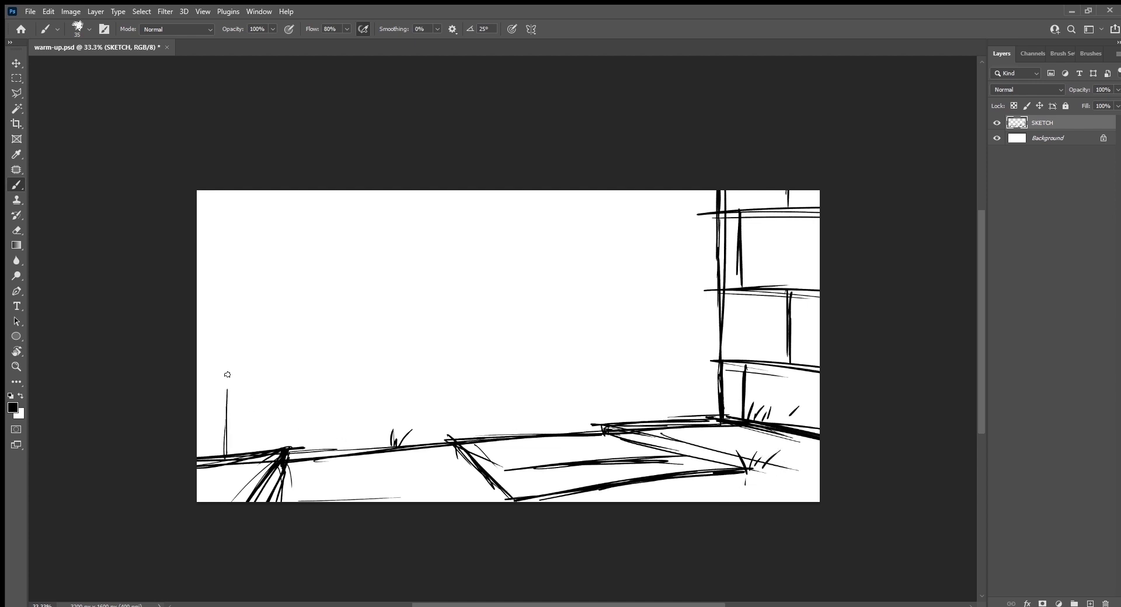
{"action": "left_click_drag", "start_coordinate": [223, 433], "coordinate": [236, 246]}
{"action": "mouse_move", "coordinate": [221, 357]}
{"action": "left_mouse_down"}
{"action": "mouse_move", "coordinate": [242, 168]}
{"action": "mouse_move", "coordinate": [218, 353]}
{"action": "mouse_move", "coordinate": [224, 450]}
{"action": "left_mouse_up"}
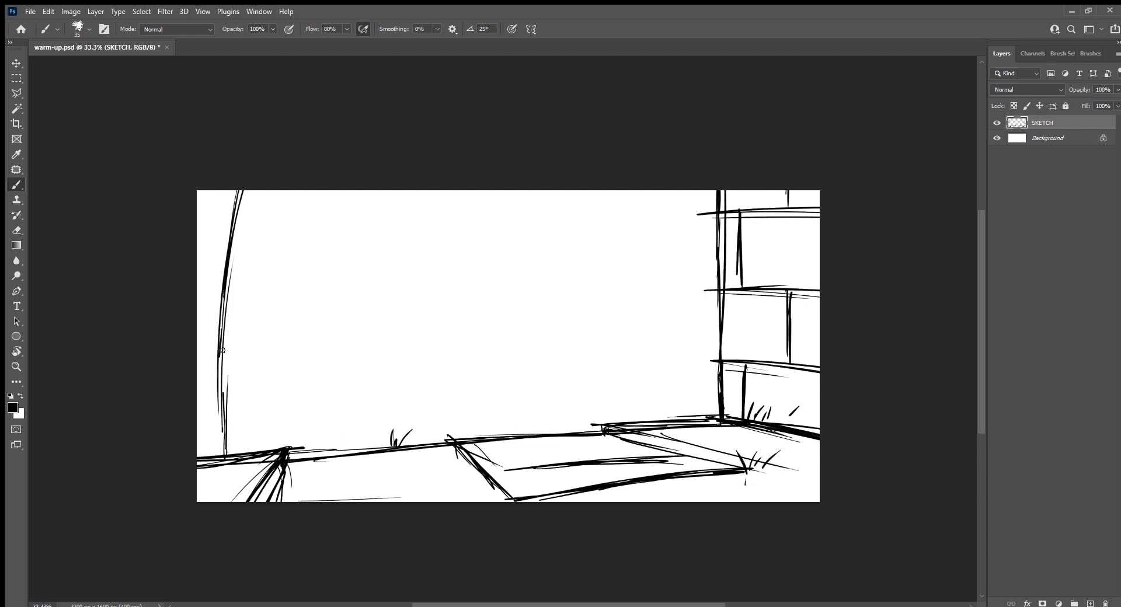
{"action": "left_click_drag", "start_coordinate": [220, 394], "coordinate": [242, 146]}
{"action": "mouse_move", "coordinate": [222, 275]}
{"action": "left_mouse_down"}
{"action": "mouse_move", "coordinate": [230, 175]}
{"action": "mouse_move", "coordinate": [245, 221]}
{"action": "left_mouse_up"}
{"action": "left_click_drag", "start_coordinate": [194, 282], "coordinate": [239, 310]}
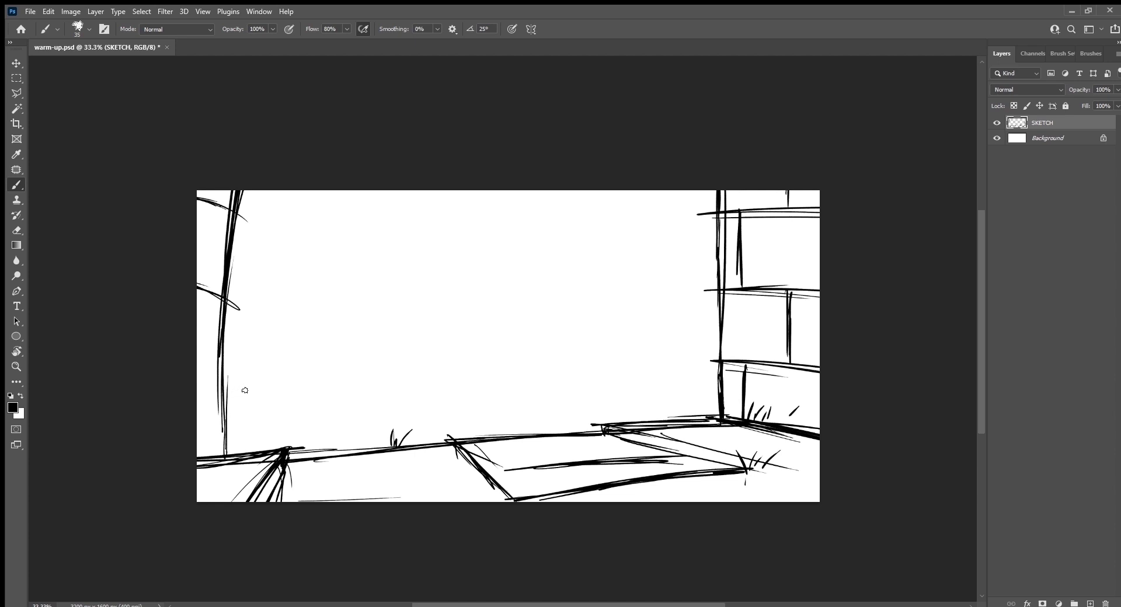
{"action": "left_click_drag", "start_coordinate": [193, 363], "coordinate": [245, 388]}
{"action": "left_click_drag", "start_coordinate": [193, 426], "coordinate": [199, 447]}
{"action": "left_click_drag", "start_coordinate": [209, 370], "coordinate": [207, 425]}
{"action": "left_click_drag", "start_coordinate": [209, 295], "coordinate": [217, 205]}
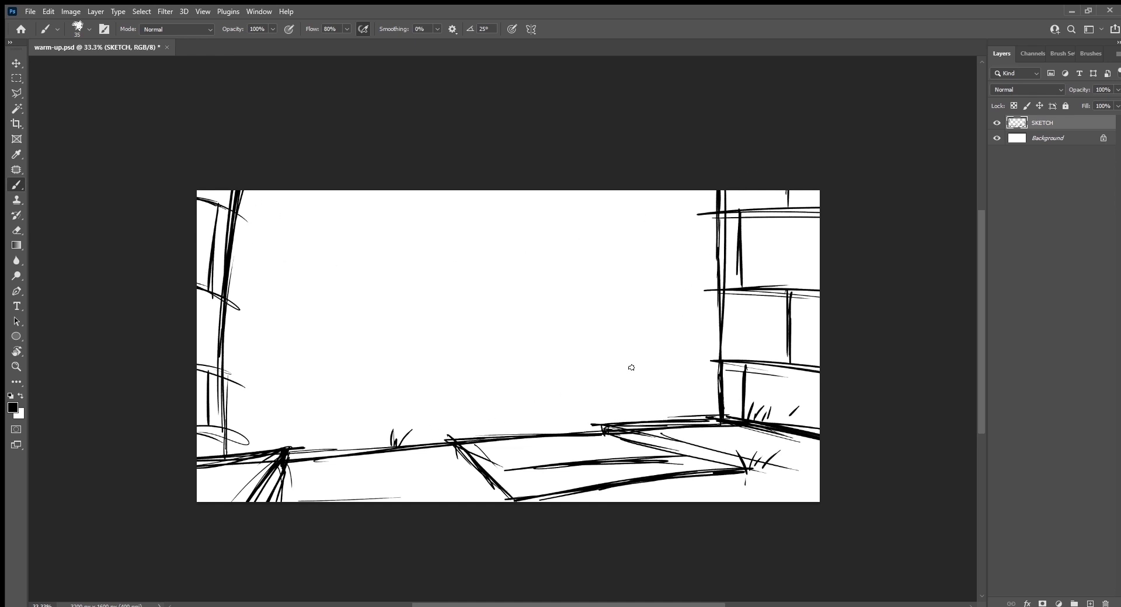
{"action": "mouse_move", "coordinate": [719, 258]}
{"action": "left_mouse_down"}
{"action": "mouse_move", "coordinate": [577, 366]}
{"action": "mouse_move", "coordinate": [453, 406]}
{"action": "mouse_move", "coordinate": [592, 365]}
{"action": "mouse_move", "coordinate": [736, 260]}
{"action": "left_mouse_up"}
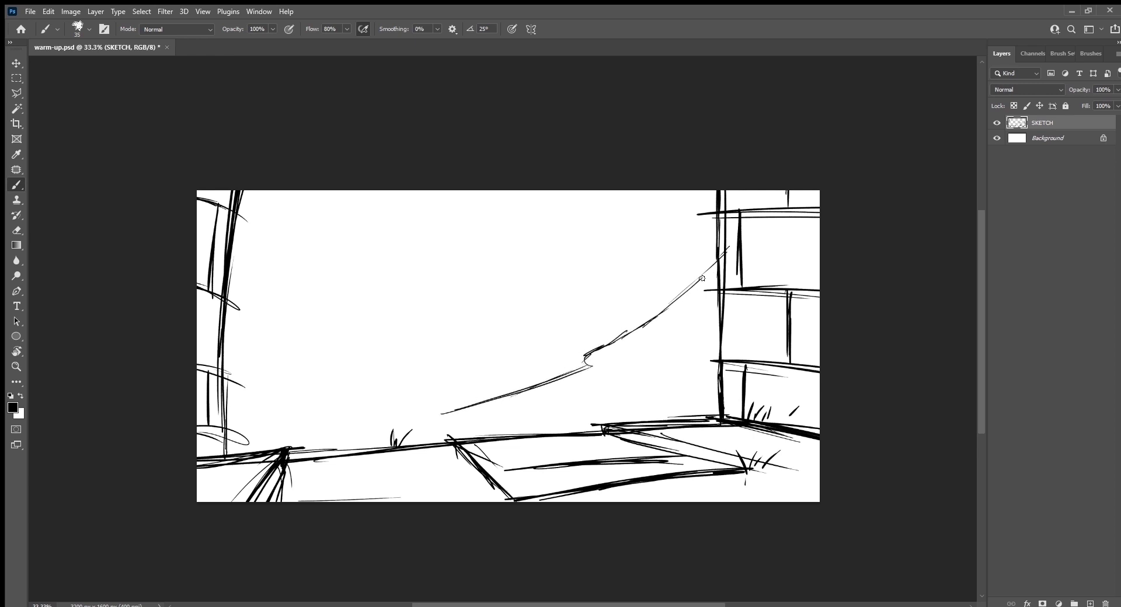
Draw the wavy left slope and the right slope lines converging toward the valley floor.
{"action": "mouse_move", "coordinate": [434, 420]}
{"action": "left_mouse_down"}
{"action": "mouse_move", "coordinate": [393, 445]}
{"action": "mouse_move", "coordinate": [429, 419]}
{"action": "mouse_move", "coordinate": [502, 400]}
{"action": "left_mouse_up"}
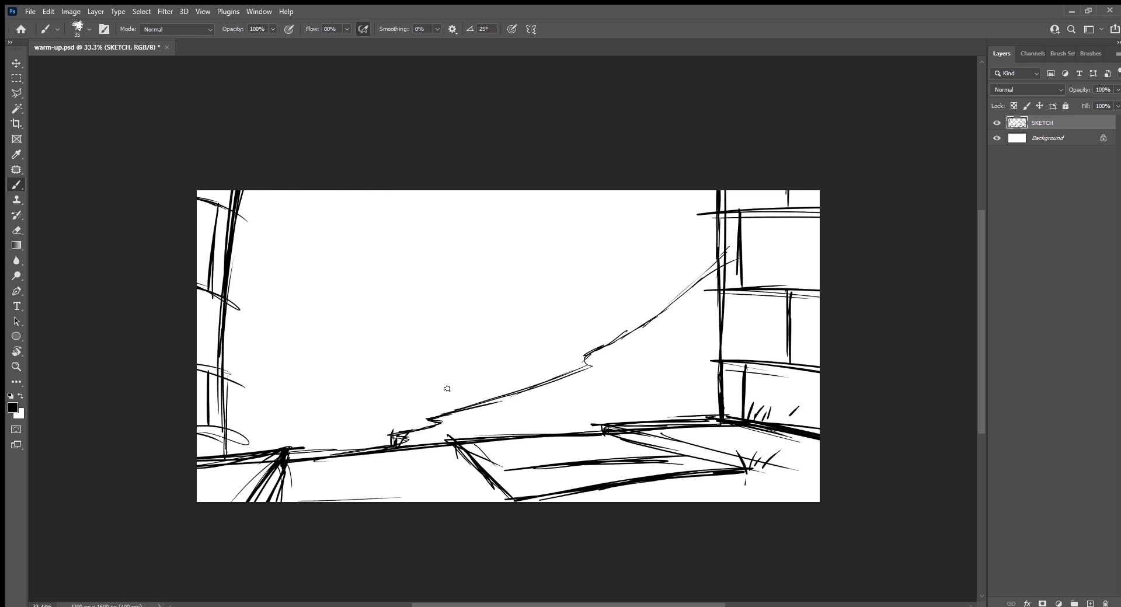
{"action": "mouse_move", "coordinate": [391, 414]}
{"action": "left_mouse_down"}
{"action": "mouse_move", "coordinate": [303, 368]}
{"action": "mouse_move", "coordinate": [265, 276]}
{"action": "left_mouse_up"}
{"action": "mouse_move", "coordinate": [296, 356]}
{"action": "left_mouse_down"}
{"action": "mouse_move", "coordinate": [322, 381]}
{"action": "mouse_move", "coordinate": [415, 424]}
{"action": "left_mouse_up"}
{"action": "left_click_drag", "start_coordinate": [280, 317], "coordinate": [229, 250]}
{"action": "mouse_move", "coordinate": [203, 204]}
{"action": "left_mouse_down"}
{"action": "mouse_move", "coordinate": [266, 304]}
{"action": "mouse_move", "coordinate": [391, 418]}
{"action": "mouse_move", "coordinate": [437, 421]}
{"action": "left_mouse_up"}
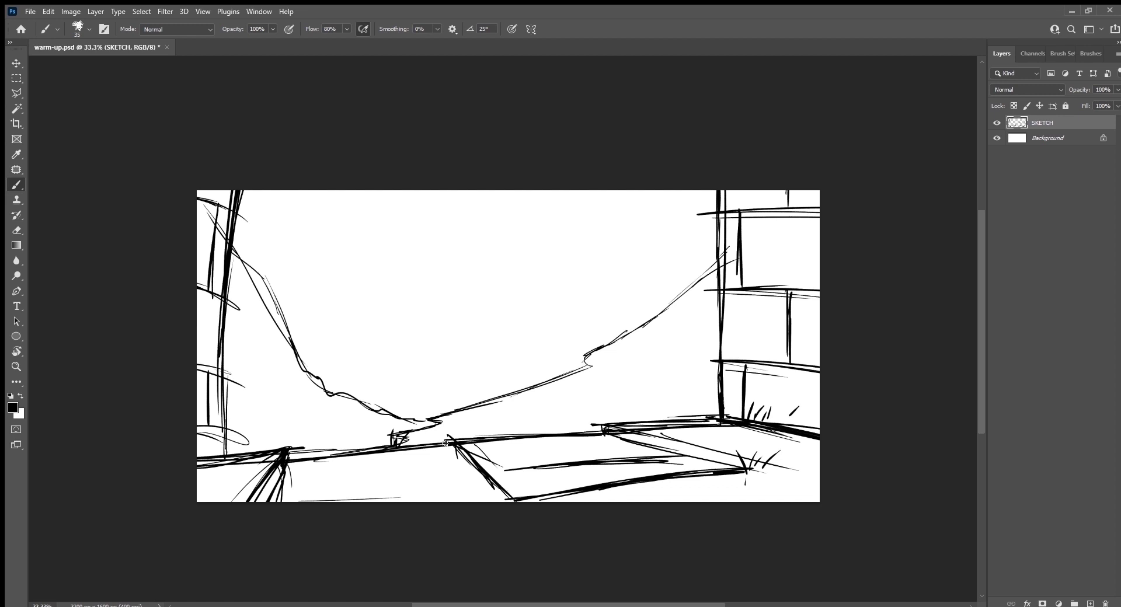
{"action": "mouse_move", "coordinate": [718, 327]}
{"action": "left_mouse_down"}
{"action": "mouse_move", "coordinate": [581, 399]}
{"action": "mouse_move", "coordinate": [473, 431]}
{"action": "left_mouse_up"}
{"action": "mouse_move", "coordinate": [414, 451]}
{"action": "left_mouse_down"}
{"action": "mouse_move", "coordinate": [558, 405]}
{"action": "mouse_move", "coordinate": [688, 331]}
{"action": "mouse_move", "coordinate": [772, 249]}
{"action": "left_mouse_up"}
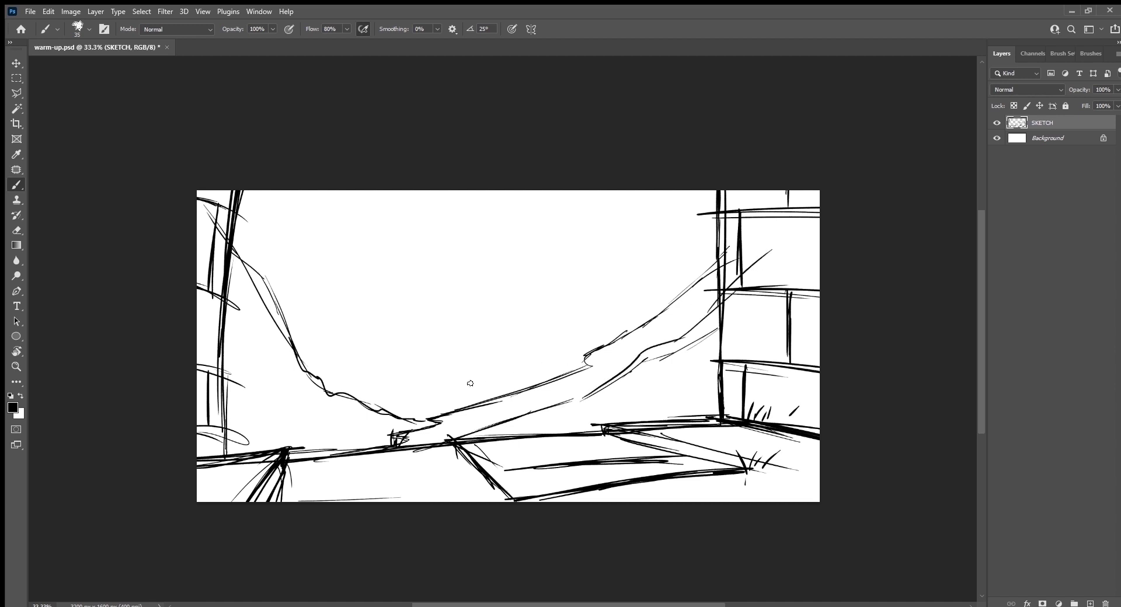
Sketch the distant mountain peak and ridge, plus a small flying ship above it.
{"action": "mouse_move", "coordinate": [353, 385]}
{"action": "left_mouse_down"}
{"action": "mouse_move", "coordinate": [415, 343]}
{"action": "mouse_move", "coordinate": [529, 383]}
{"action": "left_mouse_up"}
{"action": "mouse_move", "coordinate": [326, 398]}
{"action": "left_mouse_down"}
{"action": "mouse_move", "coordinate": [446, 359]}
{"action": "mouse_move", "coordinate": [554, 382]}
{"action": "left_mouse_up"}
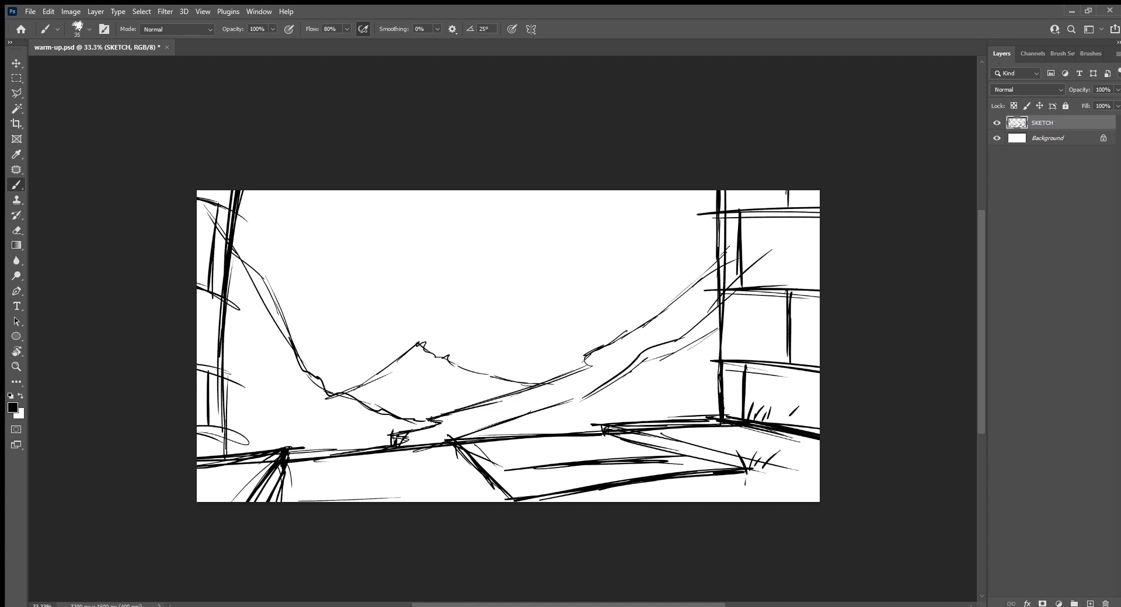
{"action": "mouse_move", "coordinate": [431, 419]}
{"action": "left_mouse_down"}
{"action": "mouse_move", "coordinate": [418, 420]}
{"action": "mouse_move", "coordinate": [436, 423]}
{"action": "left_mouse_up"}
{"action": "mouse_move", "coordinate": [540, 286]}
{"action": "left_mouse_down"}
{"action": "mouse_move", "coordinate": [506, 292]}
{"action": "mouse_move", "coordinate": [548, 286]}
{"action": "mouse_move", "coordinate": [525, 297]}
{"action": "mouse_move", "coordinate": [537, 294]}
{"action": "left_mouse_up"}
Draw a jagged floating rock in the upper-left sky and a small figure on the ground.
{"action": "mouse_move", "coordinate": [292, 234]}
{"action": "left_mouse_down"}
{"action": "mouse_move", "coordinate": [357, 235]}
{"action": "mouse_move", "coordinate": [324, 251]}
{"action": "mouse_move", "coordinate": [368, 241]}
{"action": "left_mouse_up"}
{"action": "mouse_move", "coordinate": [368, 247]}
{"action": "left_mouse_down"}
{"action": "mouse_move", "coordinate": [319, 251]}
{"action": "mouse_move", "coordinate": [316, 274]}
{"action": "left_mouse_up"}
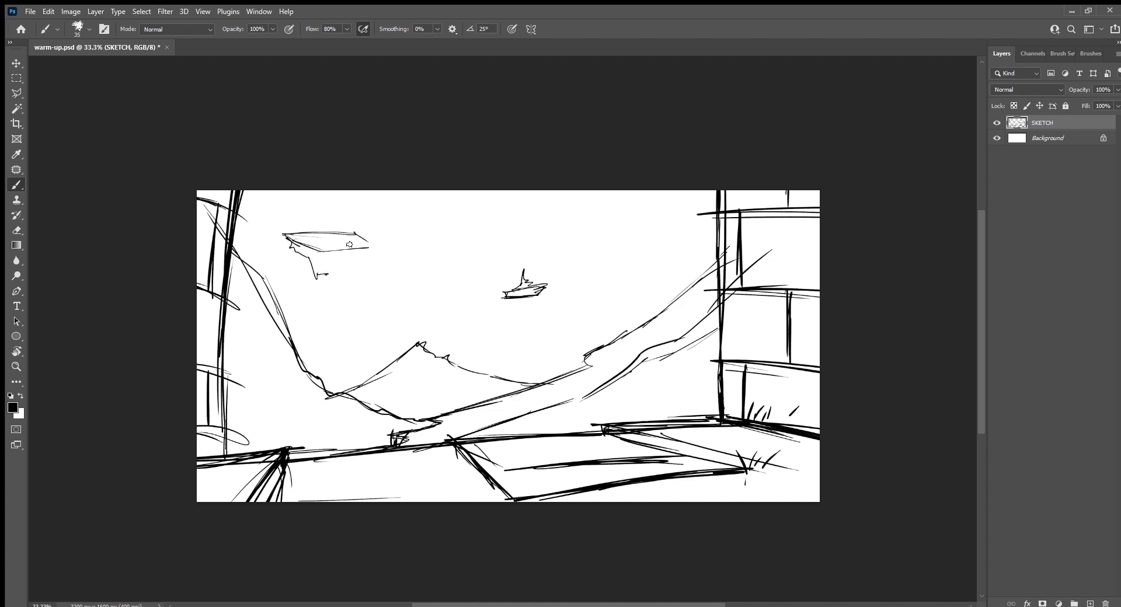
{"action": "mouse_move", "coordinate": [354, 233]}
{"action": "left_mouse_down"}
{"action": "mouse_move", "coordinate": [337, 282]}
{"action": "mouse_move", "coordinate": [367, 243]}
{"action": "mouse_move", "coordinate": [348, 220]}
{"action": "mouse_move", "coordinate": [295, 233]}
{"action": "mouse_move", "coordinate": [368, 241]}
{"action": "mouse_move", "coordinate": [348, 277]}
{"action": "left_mouse_up"}
{"action": "left_click_drag", "start_coordinate": [288, 237], "coordinate": [318, 277]}
{"action": "left_click_drag", "start_coordinate": [322, 274], "coordinate": [343, 291]}
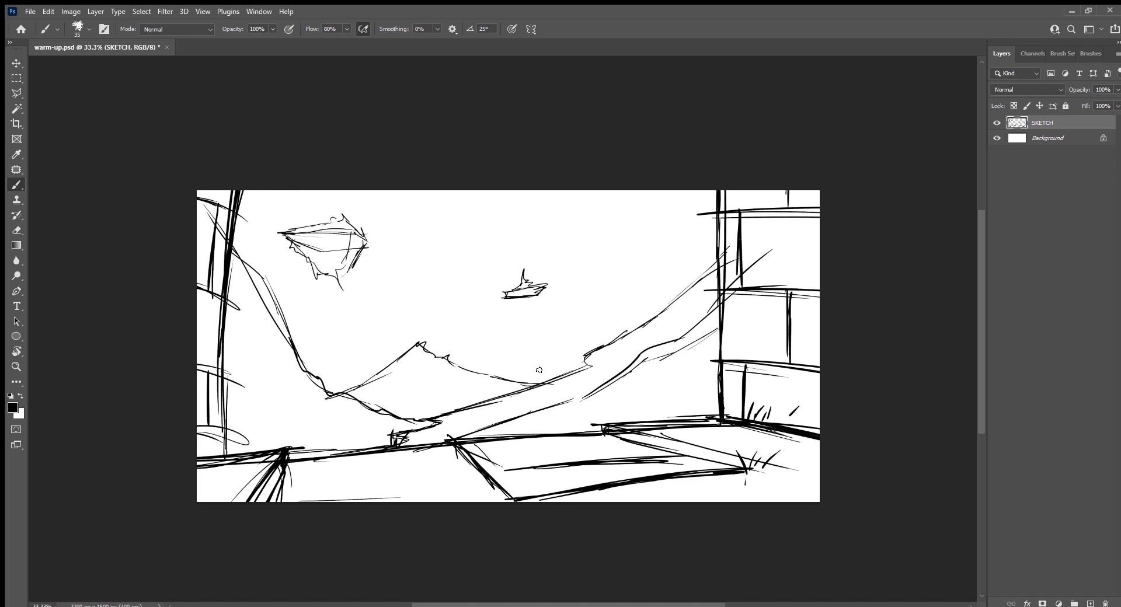
{"action": "mouse_move", "coordinate": [555, 416]}
{"action": "left_mouse_down"}
{"action": "mouse_move", "coordinate": [566, 457]}
{"action": "mouse_move", "coordinate": [564, 436]}
{"action": "left_mouse_up"}
Sketch a hatched second floating rock at upper right and a swirl in the sky.
{"action": "mouse_move", "coordinate": [629, 191]}
{"action": "left_mouse_down"}
{"action": "mouse_move", "coordinate": [607, 237]}
{"action": "mouse_move", "coordinate": [629, 203]}
{"action": "mouse_move", "coordinate": [592, 220]}
{"action": "left_mouse_up"}
{"action": "left_click_drag", "start_coordinate": [605, 213], "coordinate": [603, 201]}
{"action": "mouse_move", "coordinate": [617, 247]}
{"action": "left_mouse_down"}
{"action": "mouse_move", "coordinate": [618, 258]}
{"action": "mouse_move", "coordinate": [647, 213]}
{"action": "mouse_move", "coordinate": [664, 210]}
{"action": "left_mouse_up"}
{"action": "left_click_drag", "start_coordinate": [631, 256], "coordinate": [649, 238]}
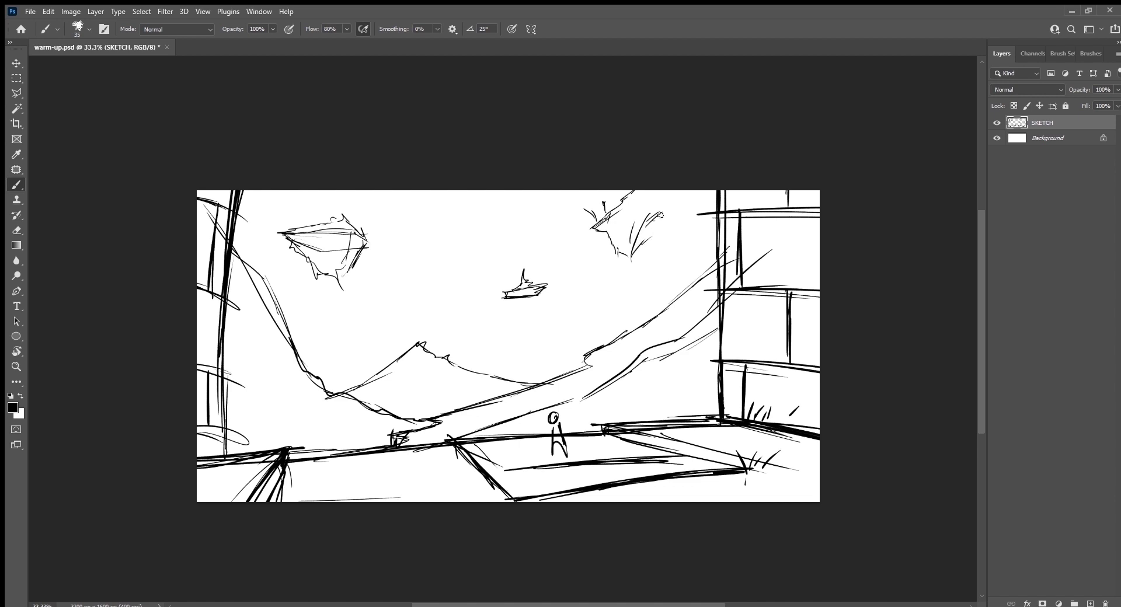
{"action": "mouse_move", "coordinate": [672, 190]}
{"action": "left_mouse_down"}
{"action": "mouse_move", "coordinate": [641, 248]}
{"action": "mouse_move", "coordinate": [638, 197]}
{"action": "left_mouse_up"}
{"action": "mouse_move", "coordinate": [637, 228]}
{"action": "left_mouse_down"}
{"action": "mouse_move", "coordinate": [634, 201]}
{"action": "mouse_move", "coordinate": [632, 255]}
{"action": "mouse_move", "coordinate": [618, 251]}
{"action": "mouse_move", "coordinate": [652, 239]}
{"action": "mouse_move", "coordinate": [671, 190]}
{"action": "left_mouse_up"}
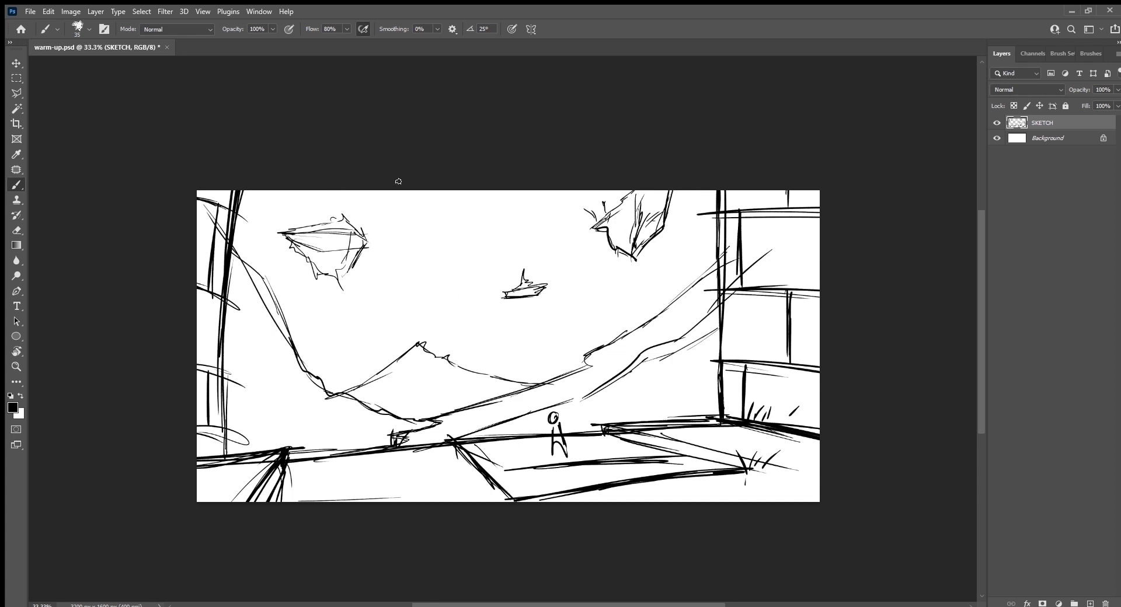
{"action": "mouse_move", "coordinate": [441, 192]}
{"action": "left_mouse_down"}
{"action": "mouse_move", "coordinate": [377, 230]}
{"action": "mouse_move", "coordinate": [439, 257]}
{"action": "mouse_move", "coordinate": [409, 275]}
{"action": "mouse_move", "coordinate": [445, 282]}
{"action": "mouse_move", "coordinate": [491, 246]}
{"action": "mouse_move", "coordinate": [466, 247]}
{"action": "mouse_move", "coordinate": [518, 255]}
{"action": "left_mouse_up"}
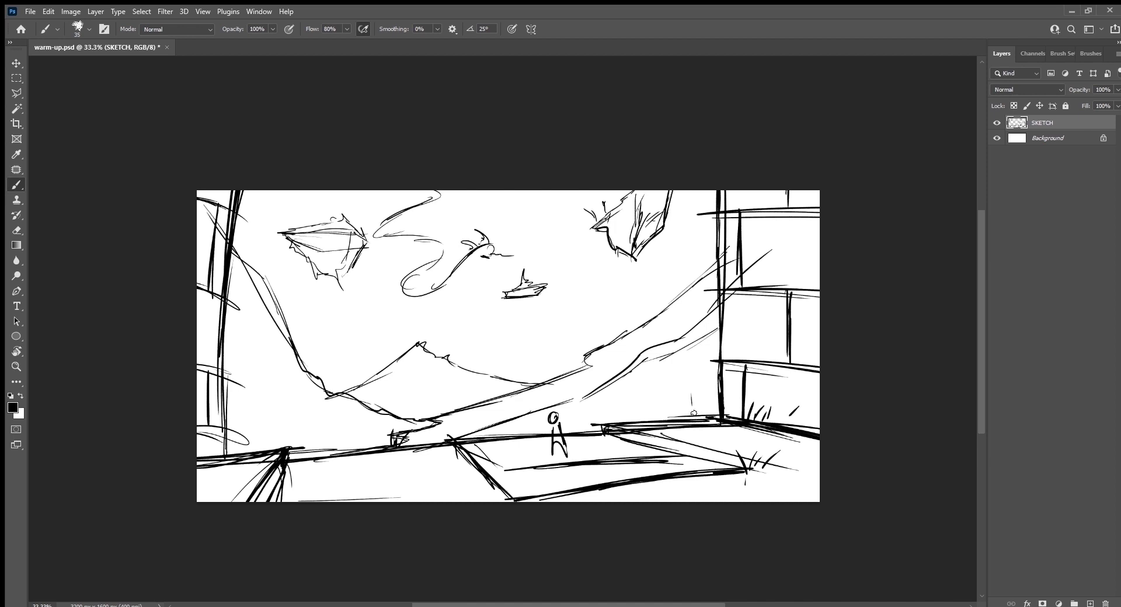
Add a front edge, floor lines and dividers to the building, then set SKETCH to 48% opacity.
{"action": "left_click_drag", "start_coordinate": [694, 413], "coordinate": [691, 318]}
{"action": "left_click_drag", "start_coordinate": [698, 392], "coordinate": [692, 259]}
{"action": "mouse_move", "coordinate": [698, 332]}
{"action": "left_mouse_down"}
{"action": "mouse_move", "coordinate": [688, 186]}
{"action": "mouse_move", "coordinate": [694, 422]}
{"action": "left_mouse_up"}
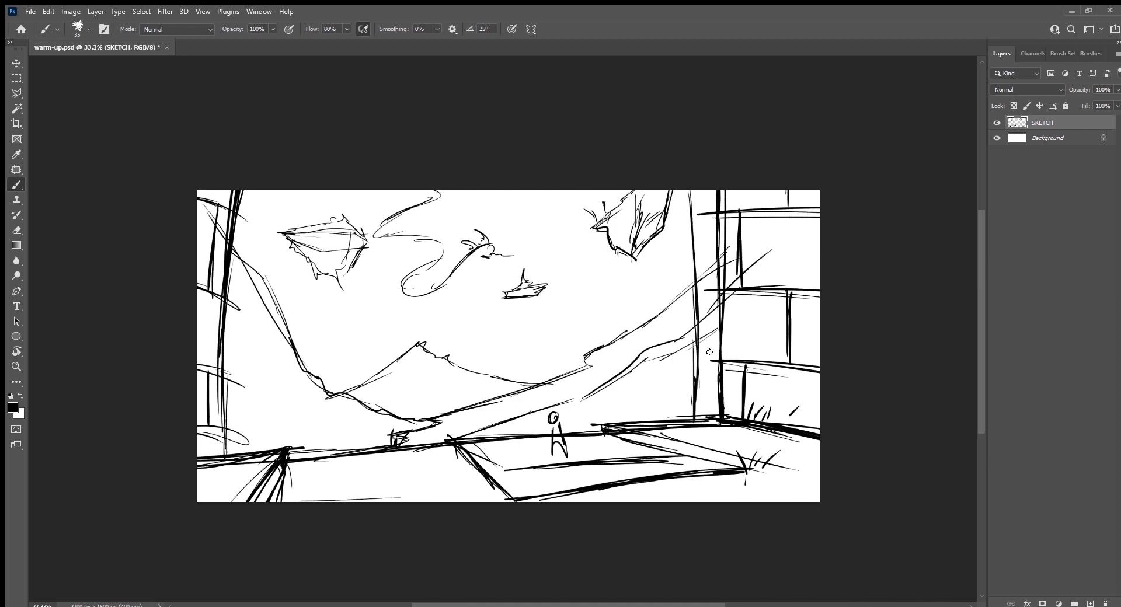
{"action": "left_click_drag", "start_coordinate": [675, 224], "coordinate": [765, 206]}
{"action": "left_click_drag", "start_coordinate": [680, 263], "coordinate": [762, 249]}
{"action": "left_click_drag", "start_coordinate": [681, 330], "coordinate": [761, 312]}
{"action": "left_click_drag", "start_coordinate": [718, 372], "coordinate": [678, 378]}
{"action": "mouse_move", "coordinate": [718, 398]}
{"action": "left_mouse_down"}
{"action": "mouse_move", "coordinate": [696, 401]}
{"action": "mouse_move", "coordinate": [748, 406]}
{"action": "left_mouse_up"}
{"action": "left_click_drag", "start_coordinate": [704, 320], "coordinate": [709, 362]}
{"action": "left_click_drag", "start_coordinate": [703, 239], "coordinate": [704, 245]}
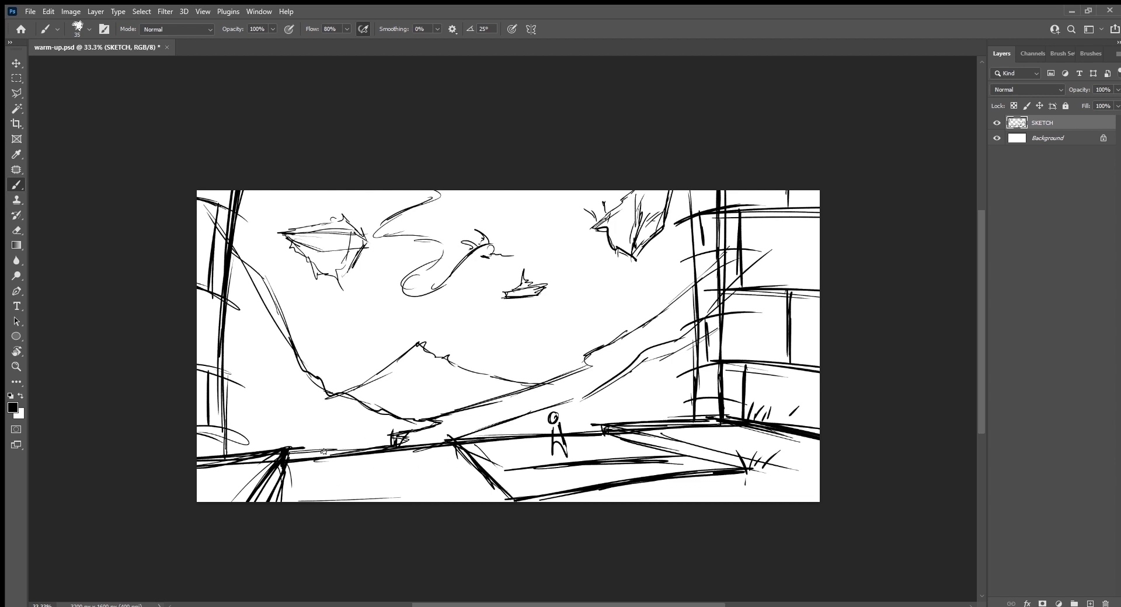
{"action": "left_click_drag", "start_coordinate": [289, 449], "coordinate": [288, 425]}
{"action": "left_click_drag", "start_coordinate": [1114, 91], "coordinate": [1086, 101]}
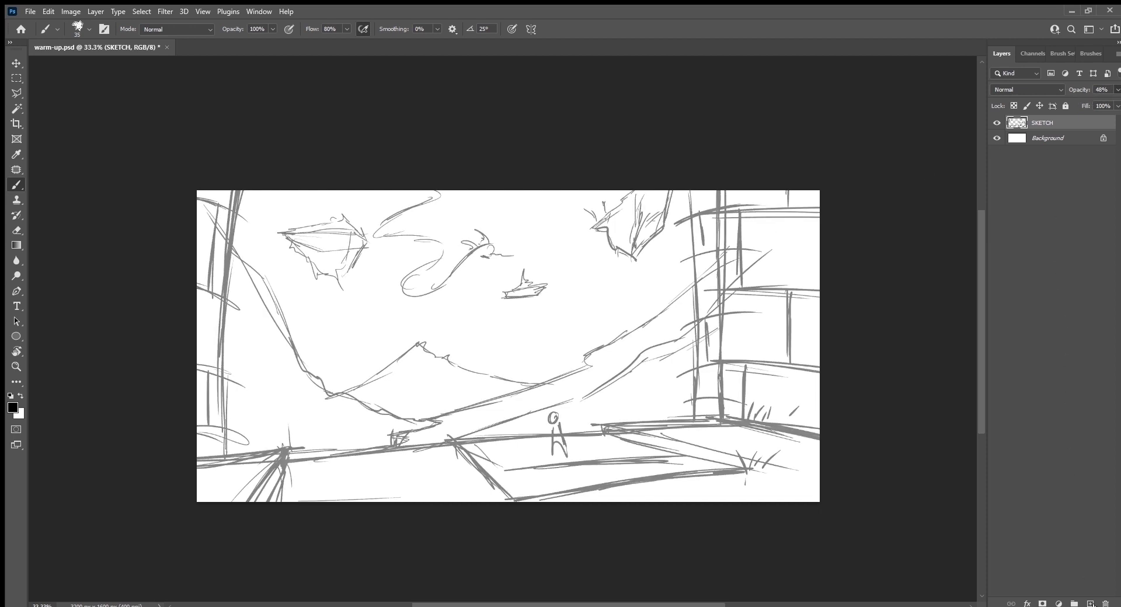
Add a new layer below the sketch and name it BG.
{"action": "left_click", "coordinate": [1089, 604], "text": "ctrl"}
{"action": "double_click", "coordinate": [1042, 137]}
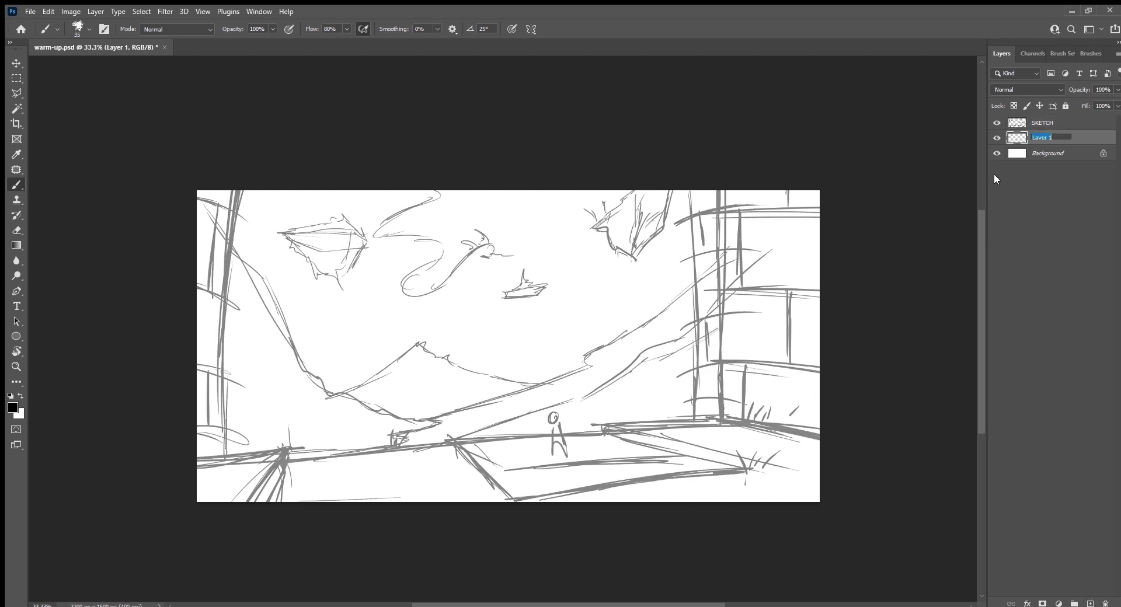
{"action": "type", "text": "BG"}
{"action": "key", "text": "Return"}
{"action": "left_click", "coordinate": [1088, 53]}
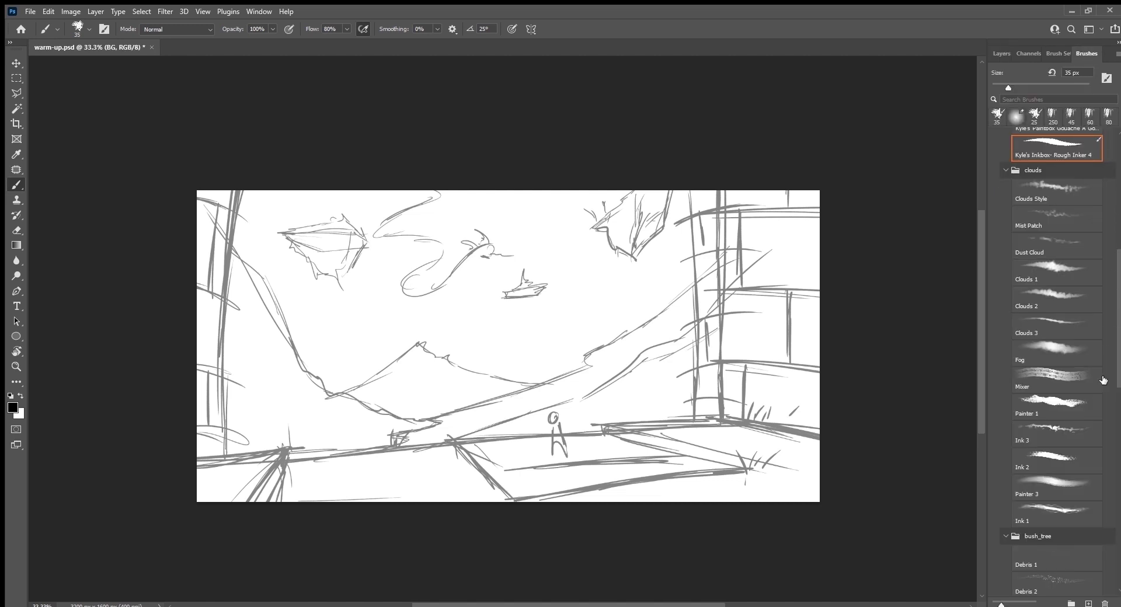
Select the Ink 2 brush at 150 px and a light lavender foreground colour.
{"action": "left_click", "coordinate": [1057, 458]}
{"action": "left_click", "coordinate": [1002, 53]}
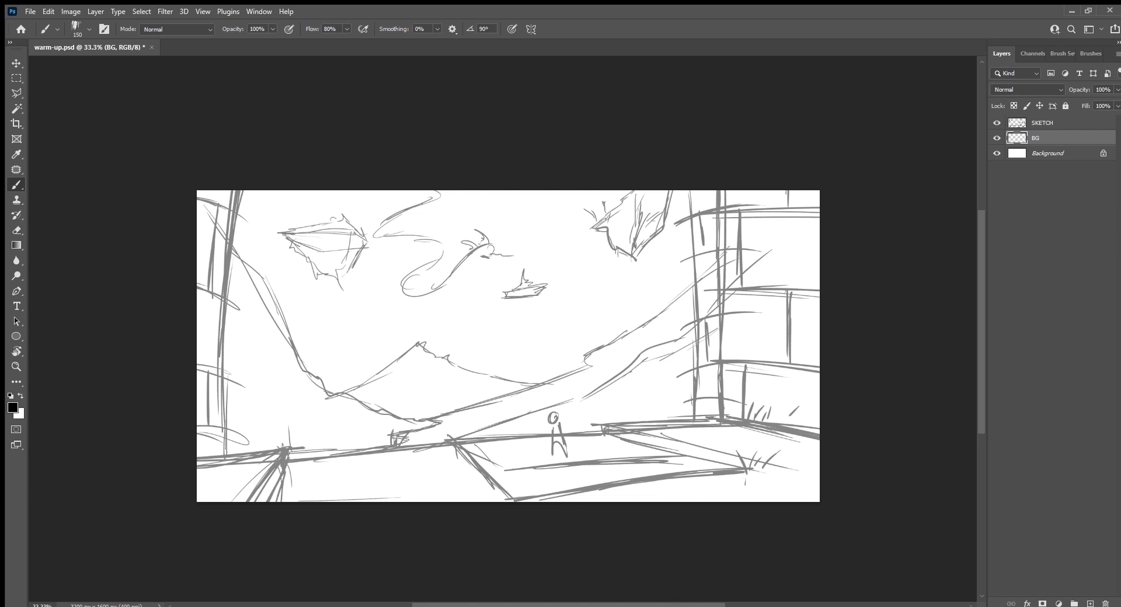
{"action": "key", "text": "Return"}
Fill BG with lavender and paint a wide pale-pink band across the sky.
{"action": "key", "text": "alt+BackSpace"}
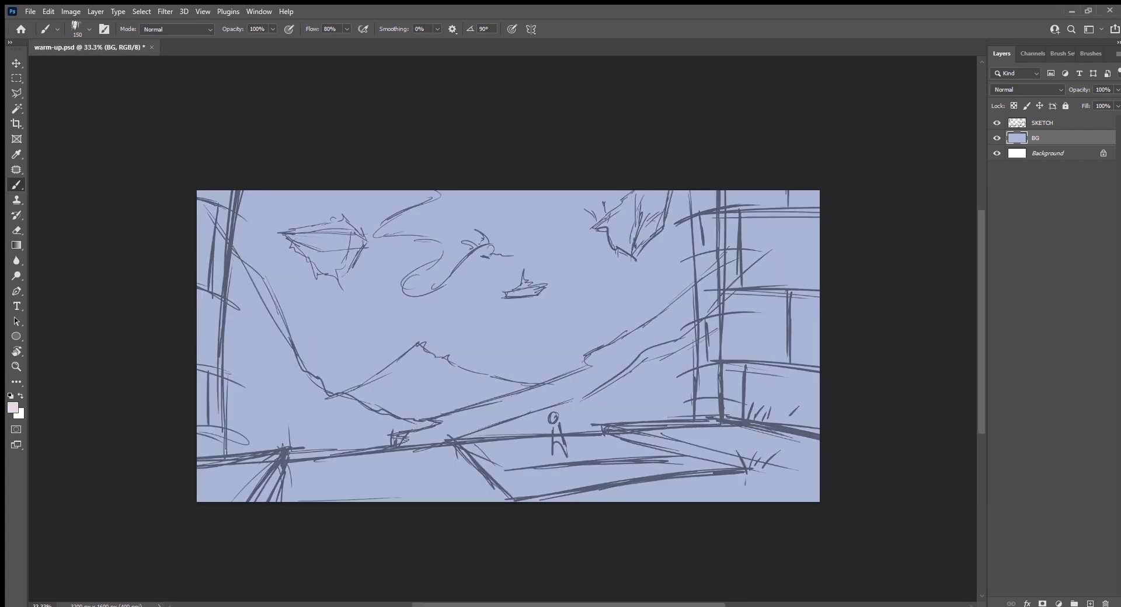
{"action": "left_click_drag", "start_coordinate": [602, 388], "coordinate": [324, 385]}
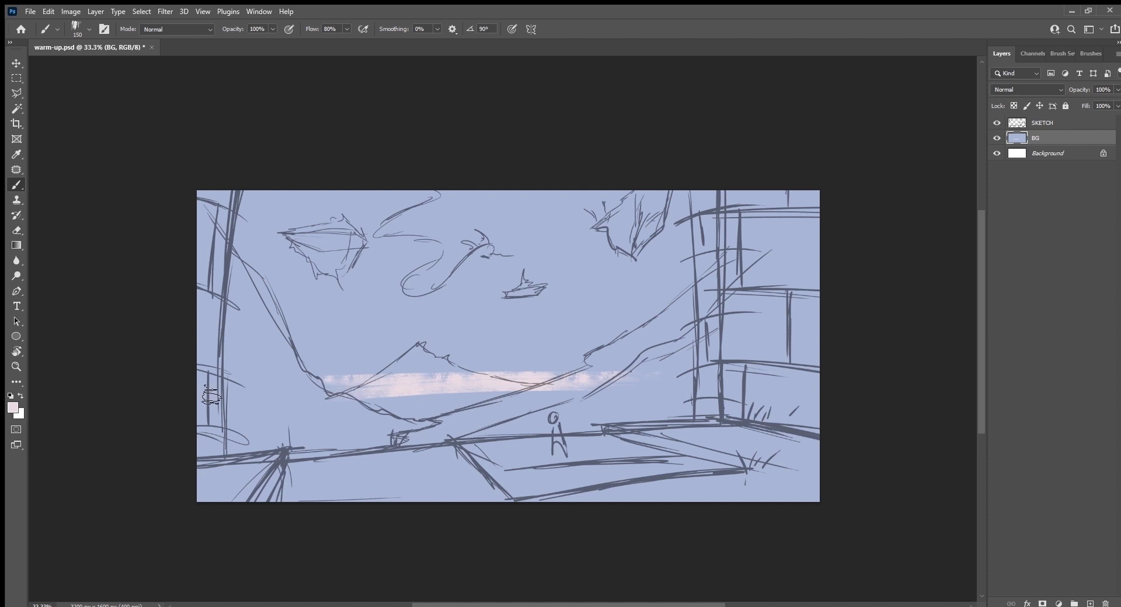
{"action": "key", "text": "bracketright"}
{"action": "key", "text": "bracketright"}
{"action": "left_click_drag", "start_coordinate": [633, 376], "coordinate": [240, 391]}
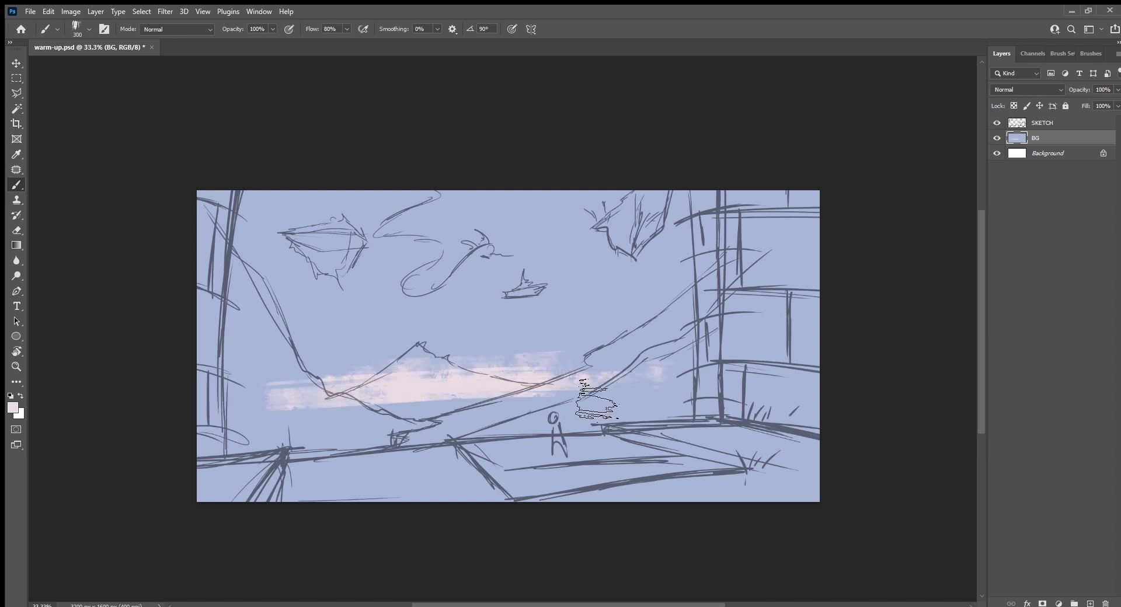
{"action": "mouse_move", "coordinate": [689, 392]}
{"action": "left_mouse_down"}
{"action": "mouse_move", "coordinate": [426, 367]}
{"action": "mouse_move", "coordinate": [226, 372]}
{"action": "mouse_move", "coordinate": [671, 342]}
{"action": "mouse_move", "coordinate": [654, 365]}
{"action": "mouse_move", "coordinate": [268, 351]}
{"action": "mouse_move", "coordinate": [750, 393]}
{"action": "mouse_move", "coordinate": [315, 400]}
{"action": "mouse_move", "coordinate": [716, 347]}
{"action": "mouse_move", "coordinate": [275, 325]}
{"action": "mouse_move", "coordinate": [636, 299]}
{"action": "left_mouse_up"}
Blend sampled blue and pink along the band, extending the pink glow up the sky.
{"action": "left_click", "coordinate": [648, 297], "text": "alt"}
{"action": "left_click_drag", "start_coordinate": [703, 314], "coordinate": [265, 327]}
{"action": "left_click", "coordinate": [555, 318], "text": "alt"}
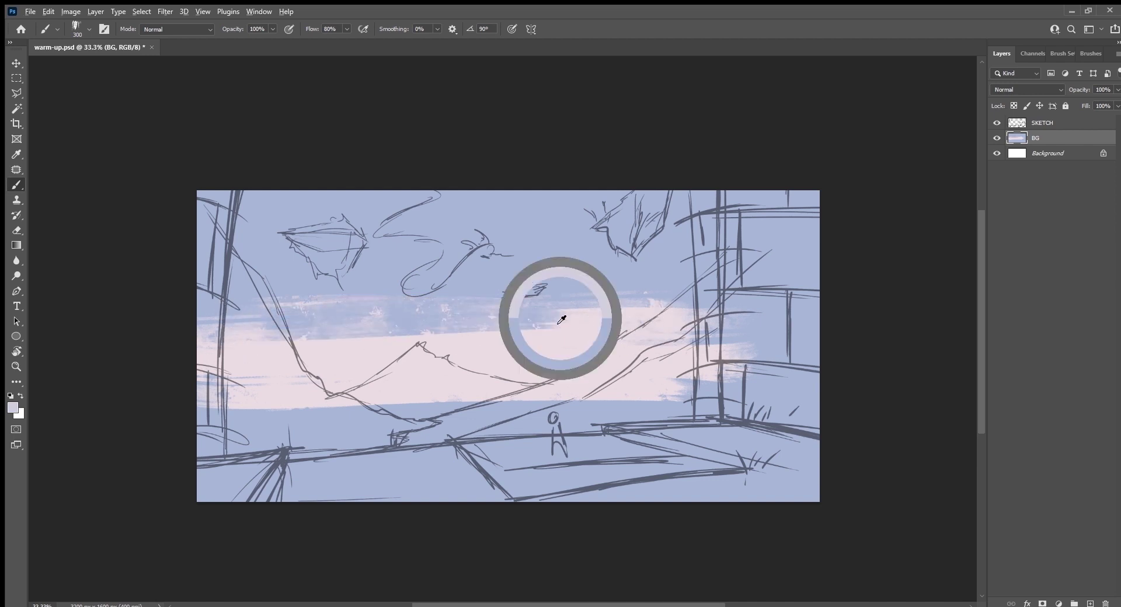
{"action": "mouse_move", "coordinate": [555, 327]}
{"action": "left_mouse_down"}
{"action": "mouse_move", "coordinate": [408, 323]}
{"action": "mouse_move", "coordinate": [225, 351]}
{"action": "left_mouse_up"}
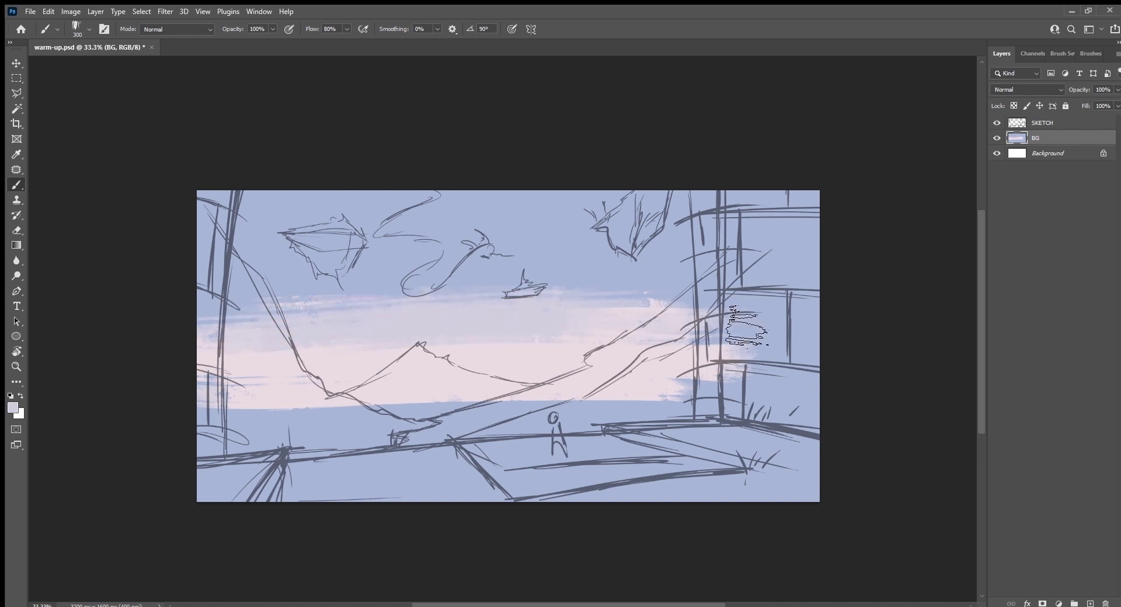
{"action": "left_click_drag", "start_coordinate": [747, 326], "coordinate": [294, 315]}
{"action": "left_click_drag", "start_coordinate": [719, 303], "coordinate": [311, 303]}
{"action": "left_click_drag", "start_coordinate": [648, 292], "coordinate": [261, 331]}
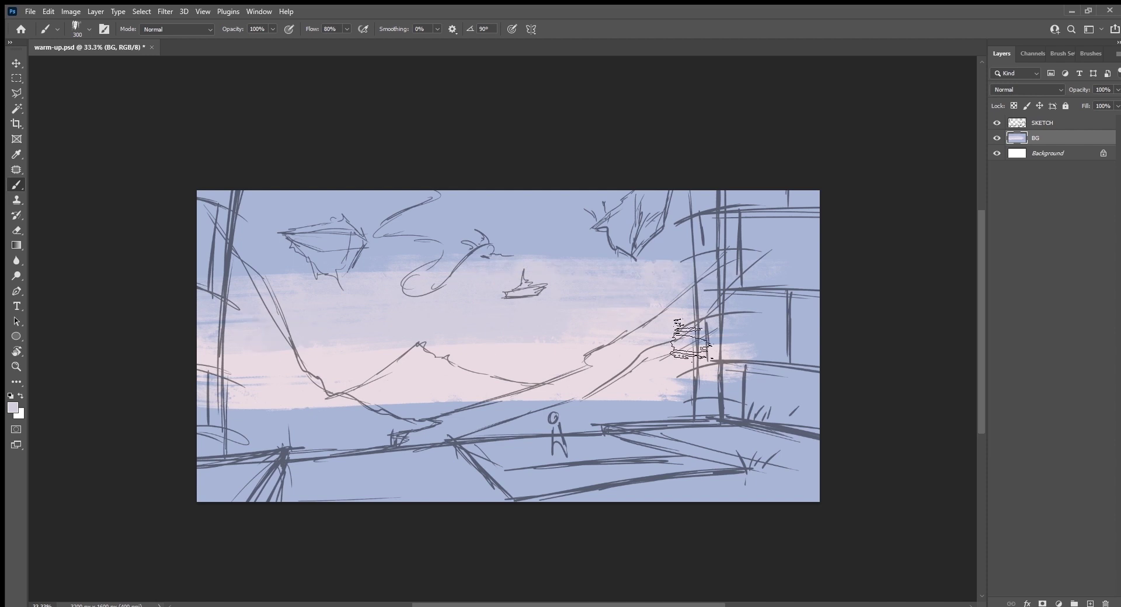
{"action": "left_click_drag", "start_coordinate": [695, 366], "coordinate": [242, 371]}
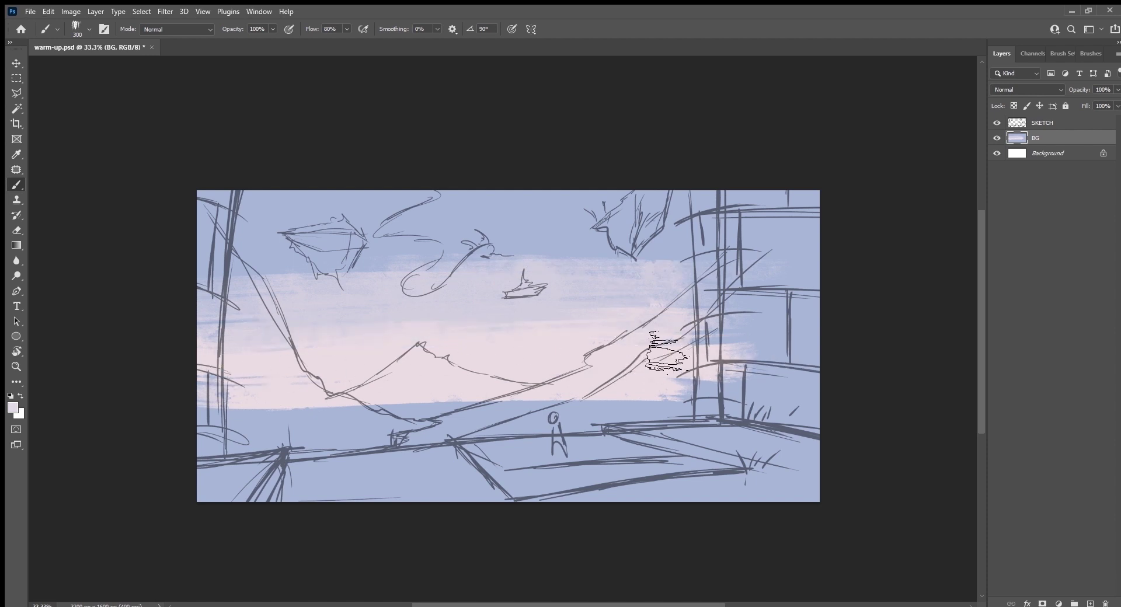
{"action": "left_click_drag", "start_coordinate": [767, 357], "coordinate": [266, 385]}
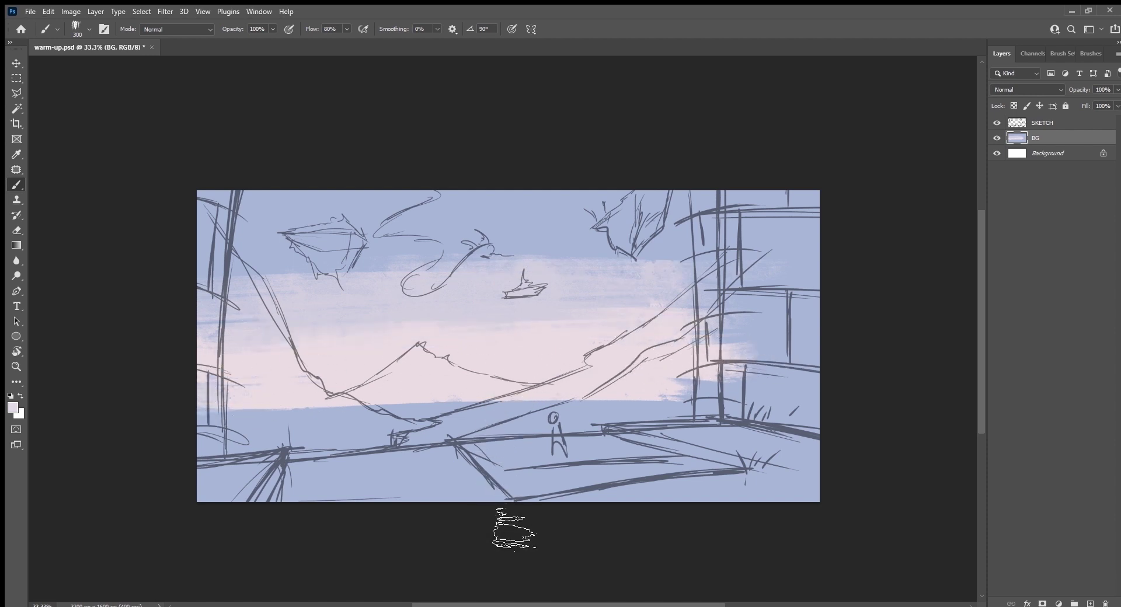
With the view tilted about -33°, lay a faint lavender stroke and sample sky tones.
{"action": "key", "text": "r"}
{"action": "mouse_move", "coordinate": [513, 525]}
{"action": "left_mouse_down"}
{"action": "mouse_move", "coordinate": [621, 501]}
{"action": "mouse_move", "coordinate": [666, 466]}
{"action": "mouse_move", "coordinate": [657, 441]}
{"action": "left_mouse_up"}
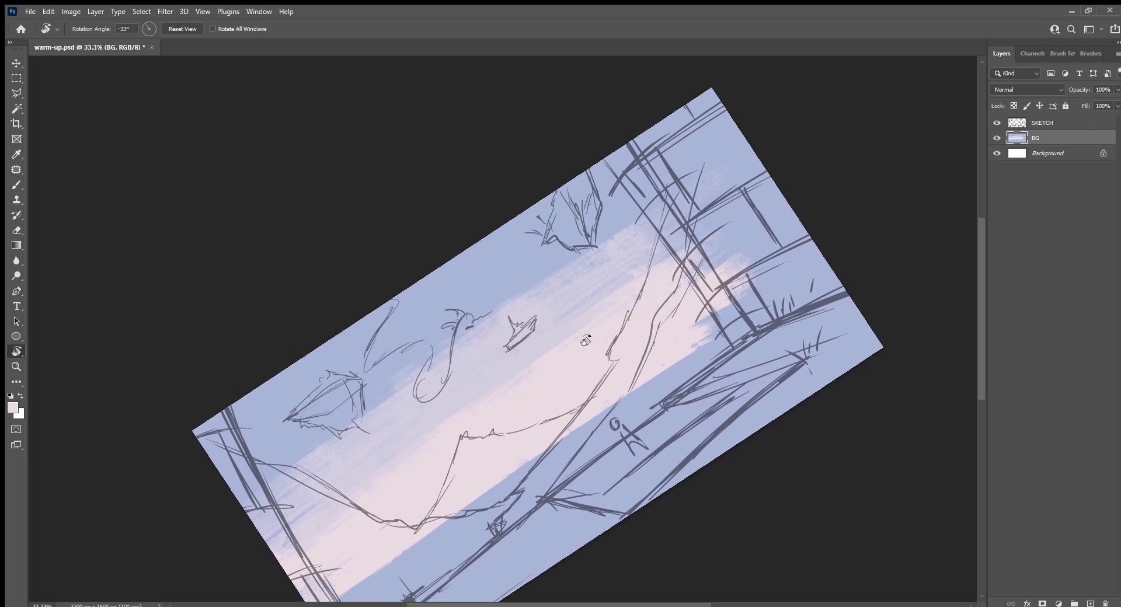
{"action": "key", "text": "b"}
{"action": "left_click", "coordinate": [517, 295], "text": "alt"}
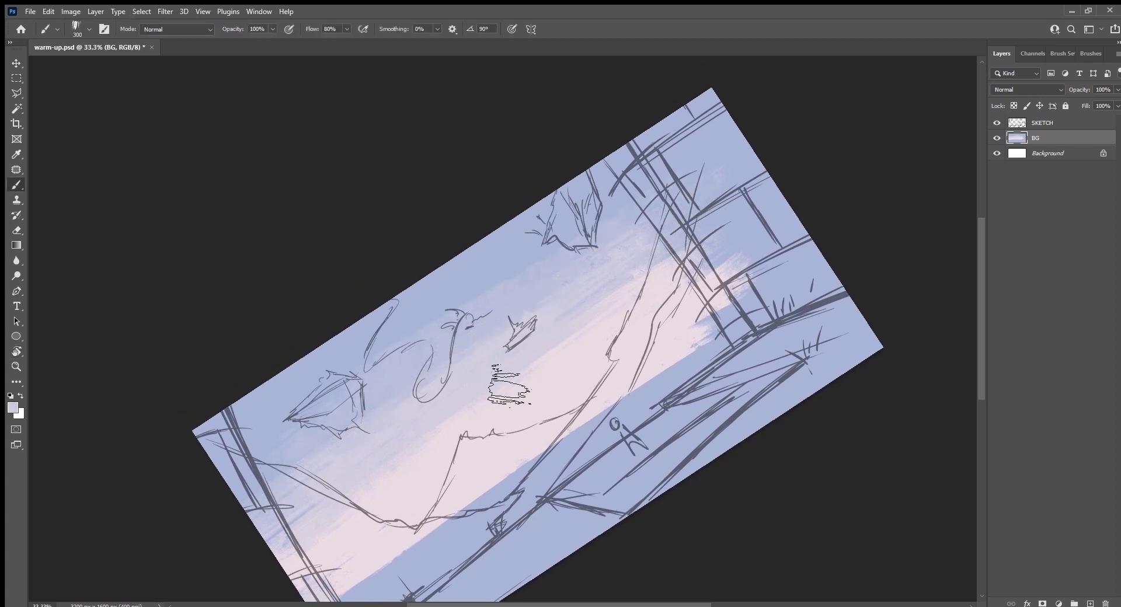
{"action": "left_click_drag", "start_coordinate": [432, 447], "coordinate": [592, 330]}
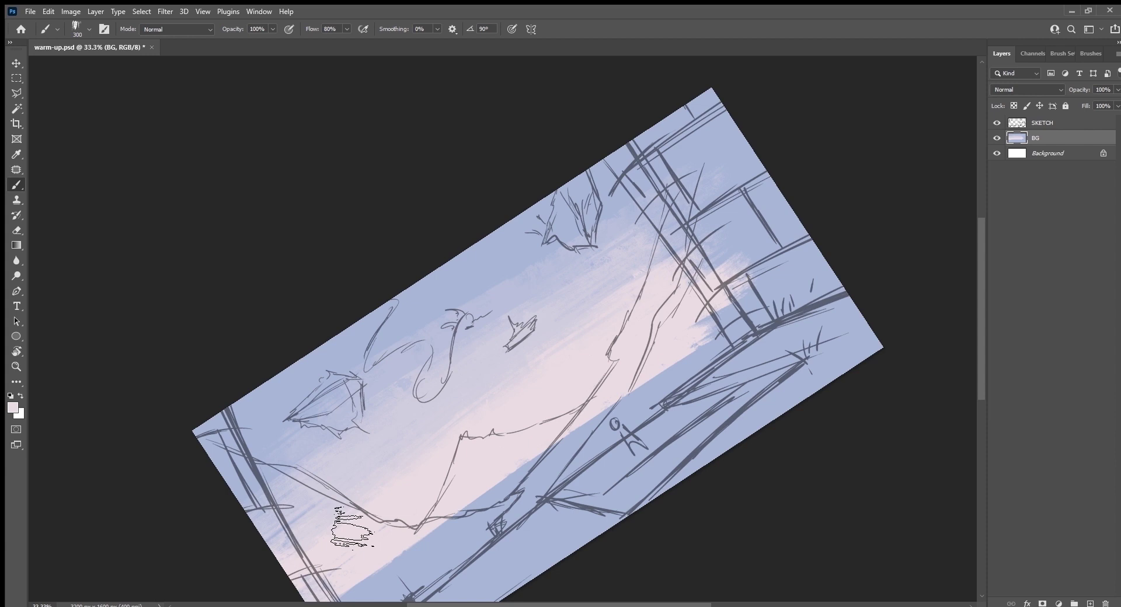
{"action": "left_click", "coordinate": [517, 306], "text": "alt"}
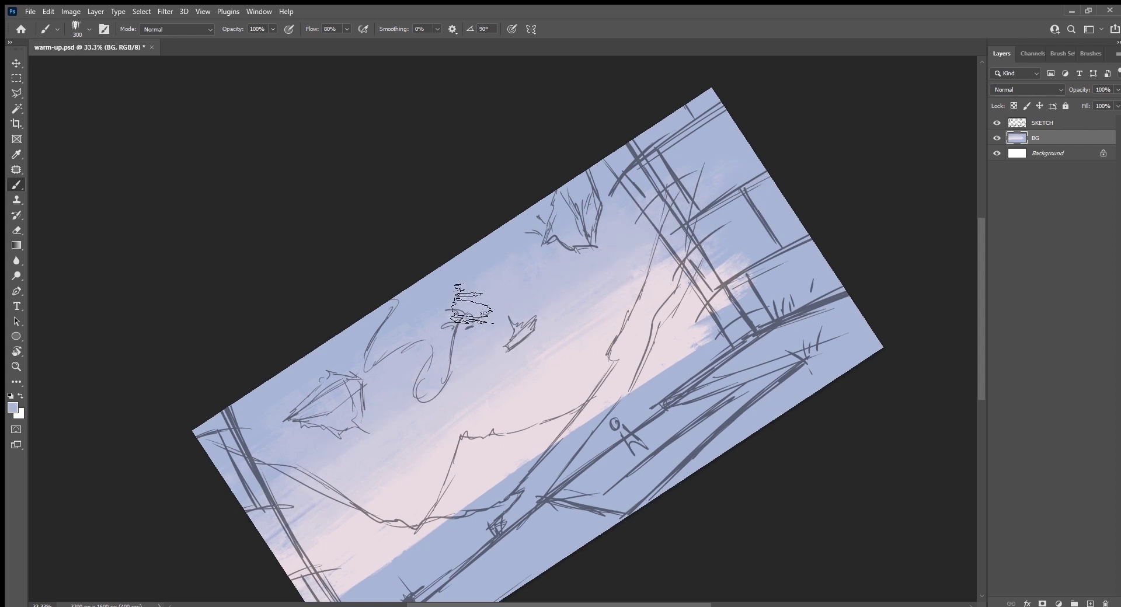
{"action": "left_click", "coordinate": [573, 309], "text": "alt"}
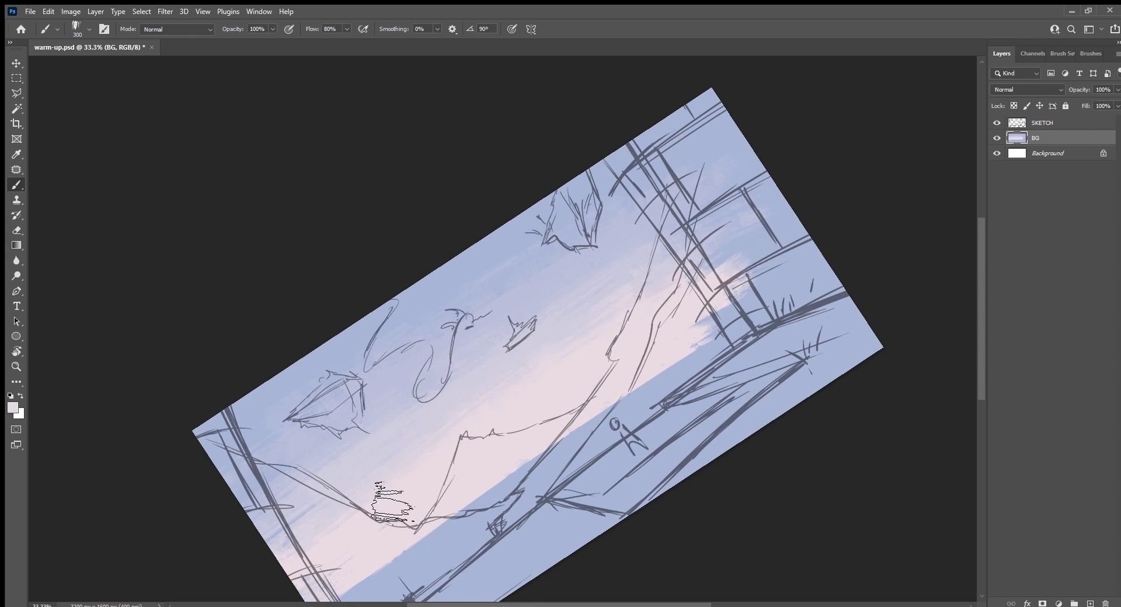
{"action": "left_click", "coordinate": [341, 478], "text": "alt"}
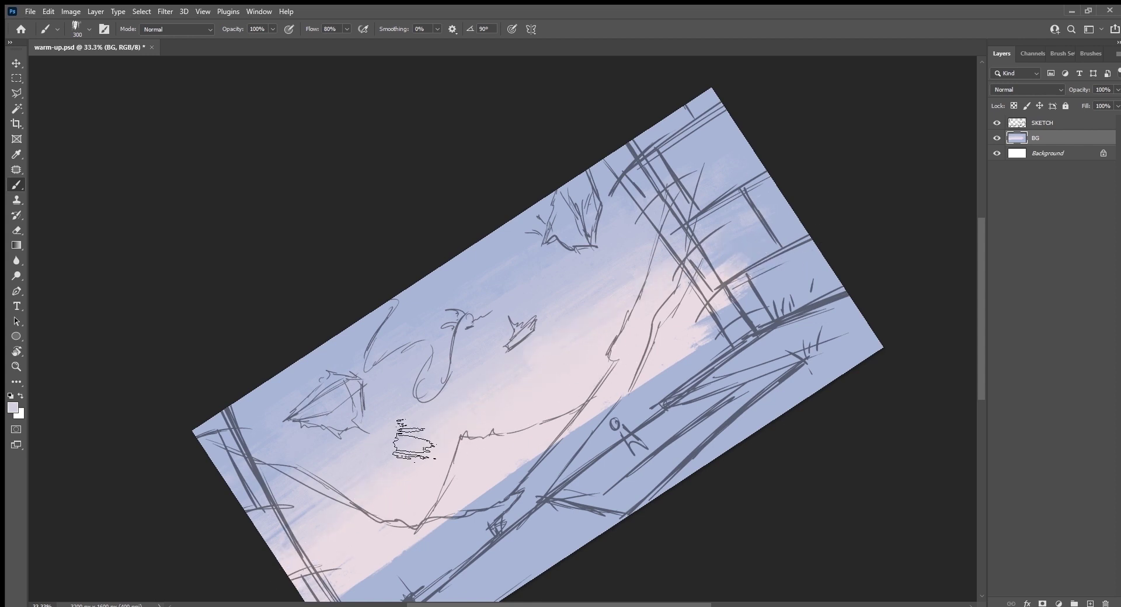
{"action": "left_click", "coordinate": [269, 445], "text": "alt"}
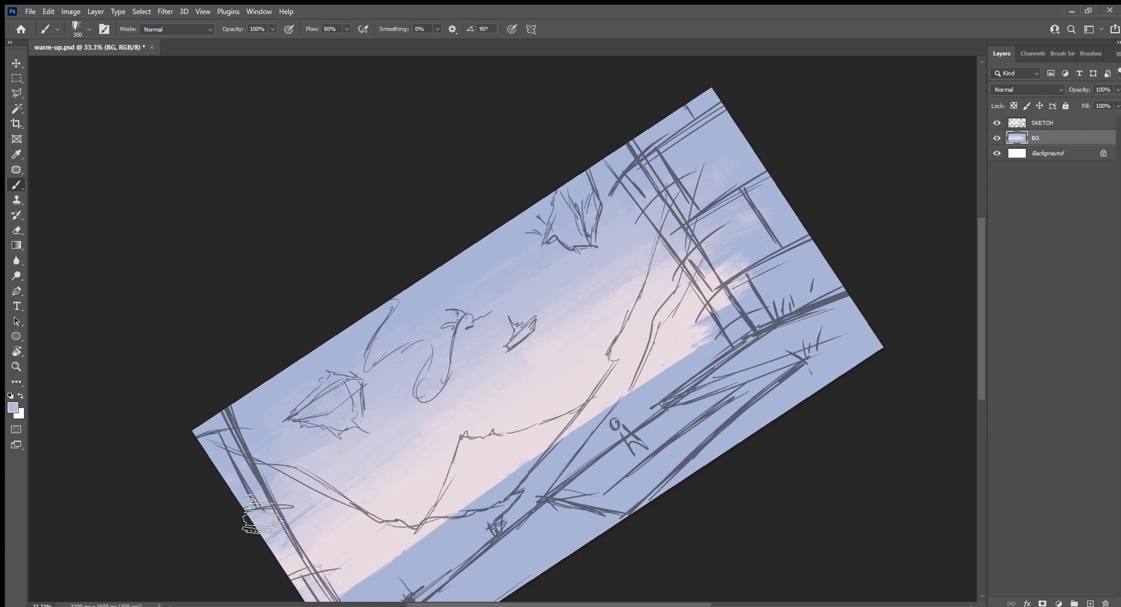
{"action": "left_click", "coordinate": [604, 282], "text": "alt"}
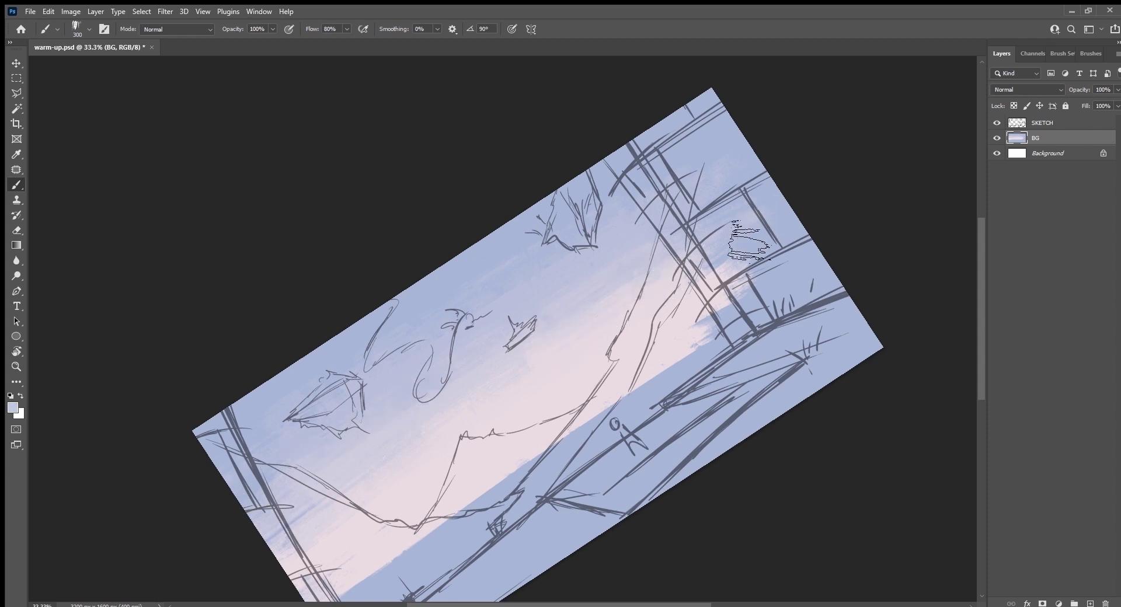
{"action": "left_click", "coordinate": [656, 329], "text": "alt"}
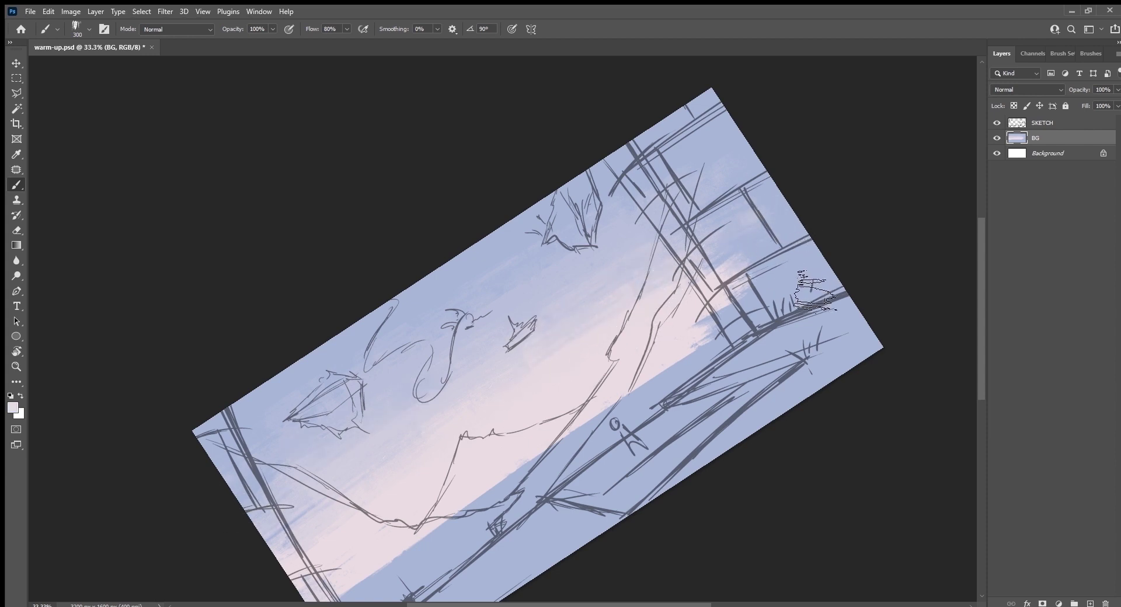
Level the canvas view, pan right and save the document.
{"action": "key", "text": "Escape"}
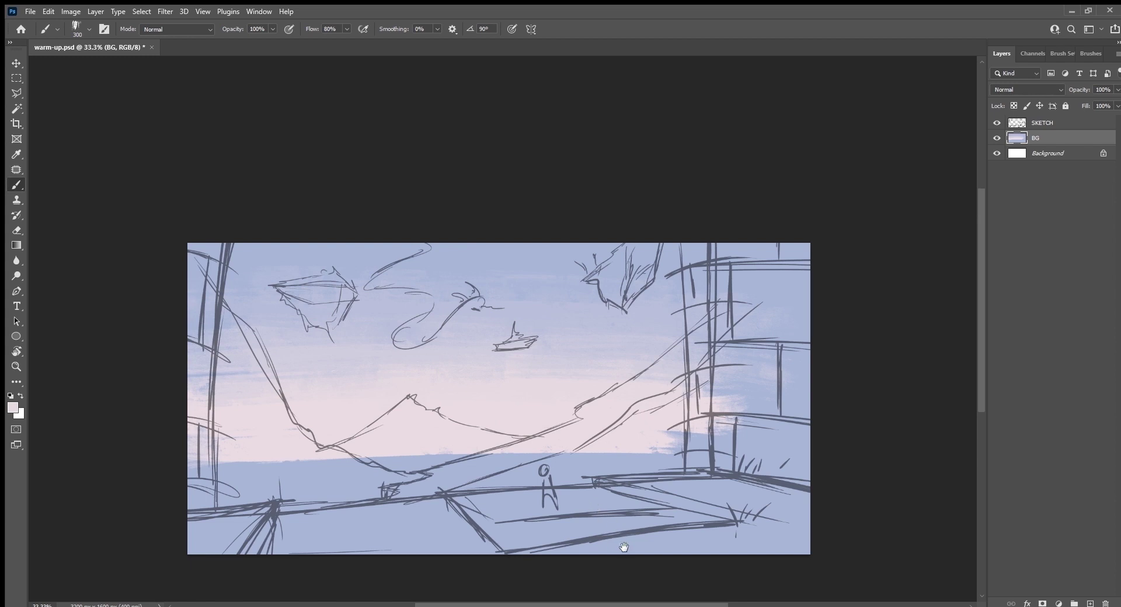
{"action": "left_click_drag", "start_coordinate": [624, 548], "coordinate": [712, 530]}
{"action": "key", "text": "ctrl+s"}
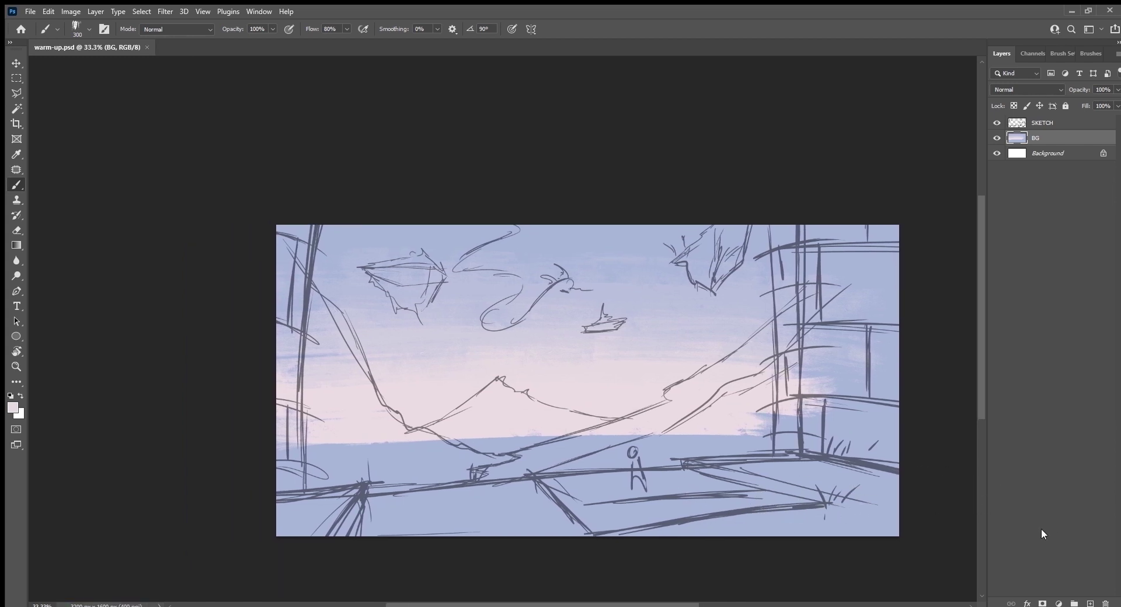
Add a new layer above BG named MOUNT.
{"action": "left_click", "coordinate": [1091, 603]}
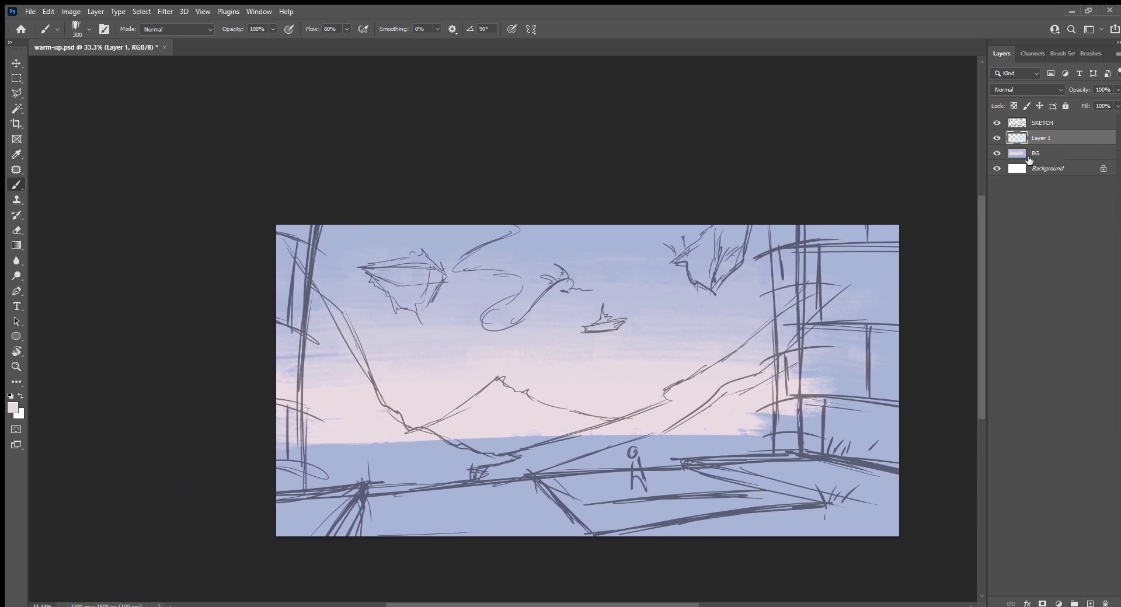
{"action": "double_click", "coordinate": [1042, 137]}
{"action": "type", "text": "MOUNT"}
{"action": "key", "text": "Return"}
With the view tilted about -36°, paint the dark brown mountain silhouette up to its tip.
{"action": "left_click_drag", "start_coordinate": [586, 440], "coordinate": [506, 448]}
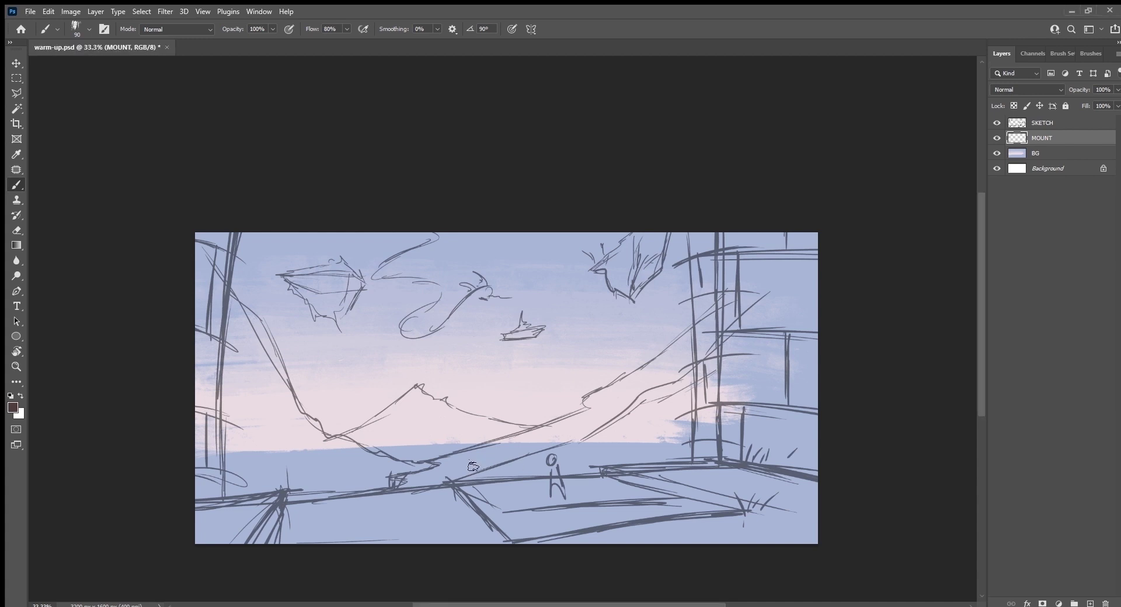
{"action": "key", "text": "r"}
{"action": "mouse_move", "coordinate": [484, 480]}
{"action": "left_mouse_down"}
{"action": "mouse_move", "coordinate": [592, 500]}
{"action": "mouse_move", "coordinate": [651, 440]}
{"action": "left_mouse_up"}
{"action": "key", "text": "b"}
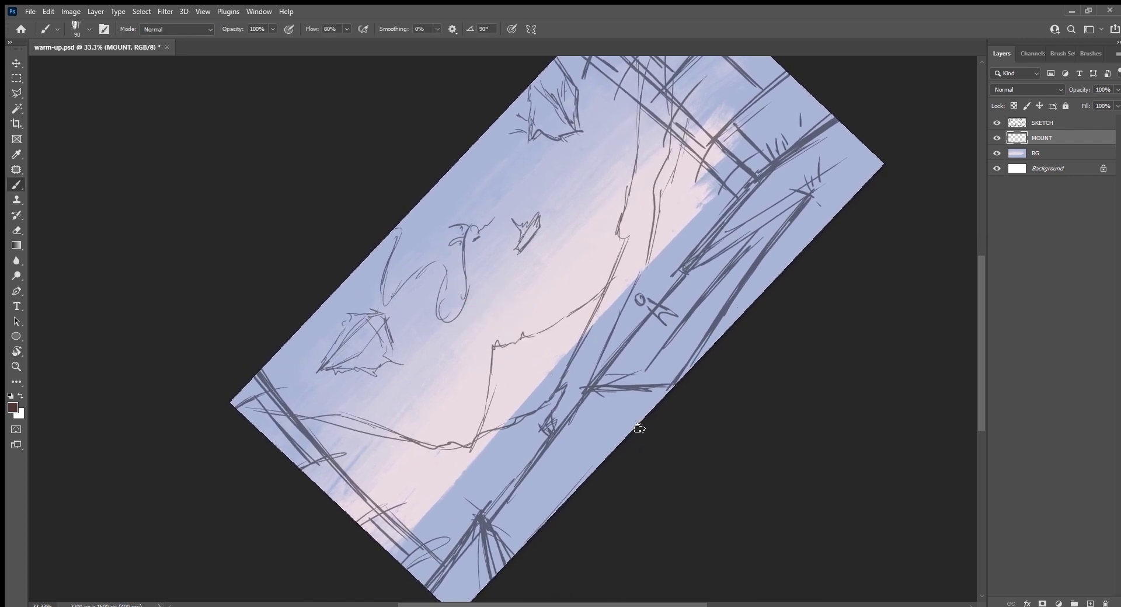
{"action": "mouse_move", "coordinate": [497, 421]}
{"action": "left_mouse_down"}
{"action": "mouse_move", "coordinate": [480, 448]}
{"action": "mouse_move", "coordinate": [562, 386]}
{"action": "mouse_move", "coordinate": [586, 358]}
{"action": "mouse_move", "coordinate": [523, 416]}
{"action": "mouse_move", "coordinate": [620, 283]}
{"action": "mouse_move", "coordinate": [578, 318]}
{"action": "left_mouse_up"}
{"action": "key", "text": "bracketleft"}
{"action": "key", "text": "bracketleft"}
{"action": "key", "text": "bracketleft"}
{"action": "key", "text": "bracketleft"}
{"action": "mouse_move", "coordinate": [630, 270]}
{"action": "left_mouse_down"}
{"action": "mouse_move", "coordinate": [540, 339]}
{"action": "mouse_move", "coordinate": [554, 329]}
{"action": "mouse_move", "coordinate": [520, 389]}
{"action": "mouse_move", "coordinate": [509, 362]}
{"action": "mouse_move", "coordinate": [505, 403]}
{"action": "mouse_move", "coordinate": [494, 405]}
{"action": "mouse_move", "coordinate": [494, 349]}
{"action": "mouse_move", "coordinate": [486, 424]}
{"action": "left_mouse_up"}
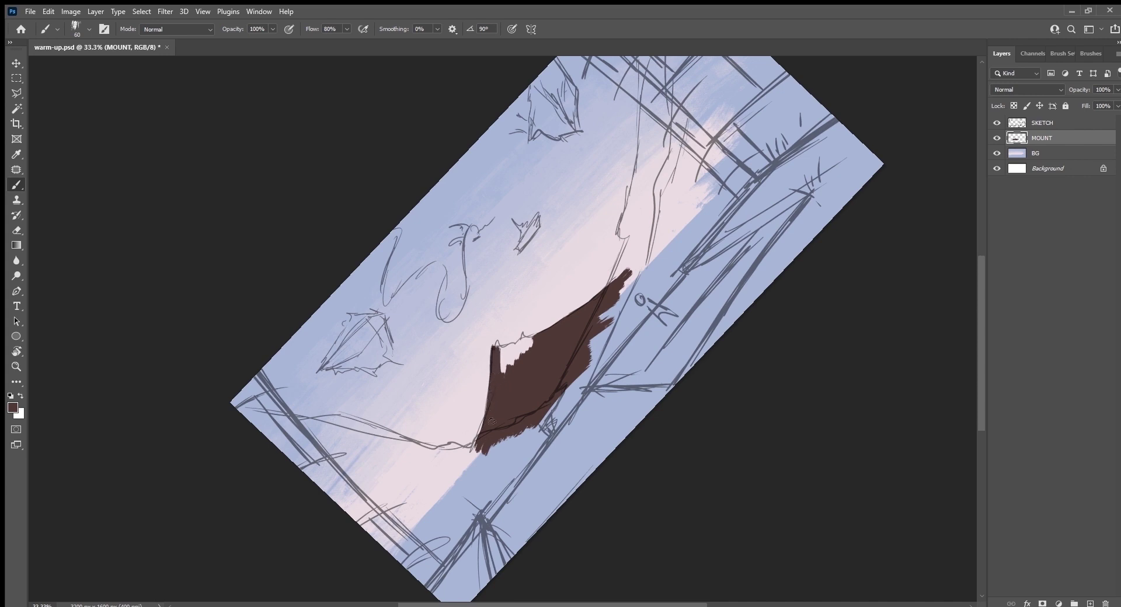
{"action": "mouse_move", "coordinate": [520, 367]}
{"action": "left_mouse_down"}
{"action": "mouse_move", "coordinate": [503, 353]}
{"action": "mouse_move", "coordinate": [525, 348]}
{"action": "mouse_move", "coordinate": [496, 347]}
{"action": "mouse_move", "coordinate": [543, 335]}
{"action": "left_mouse_up"}
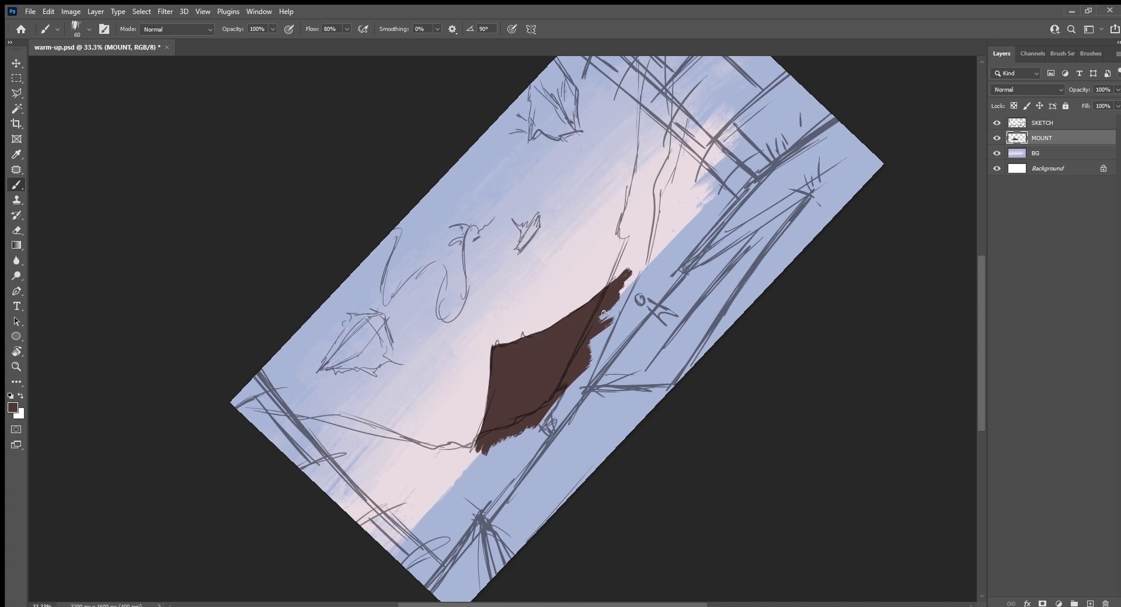
{"action": "left_click_drag", "start_coordinate": [604, 313], "coordinate": [648, 296]}
{"action": "key", "text": "x"}
{"action": "key", "text": "Escape"}
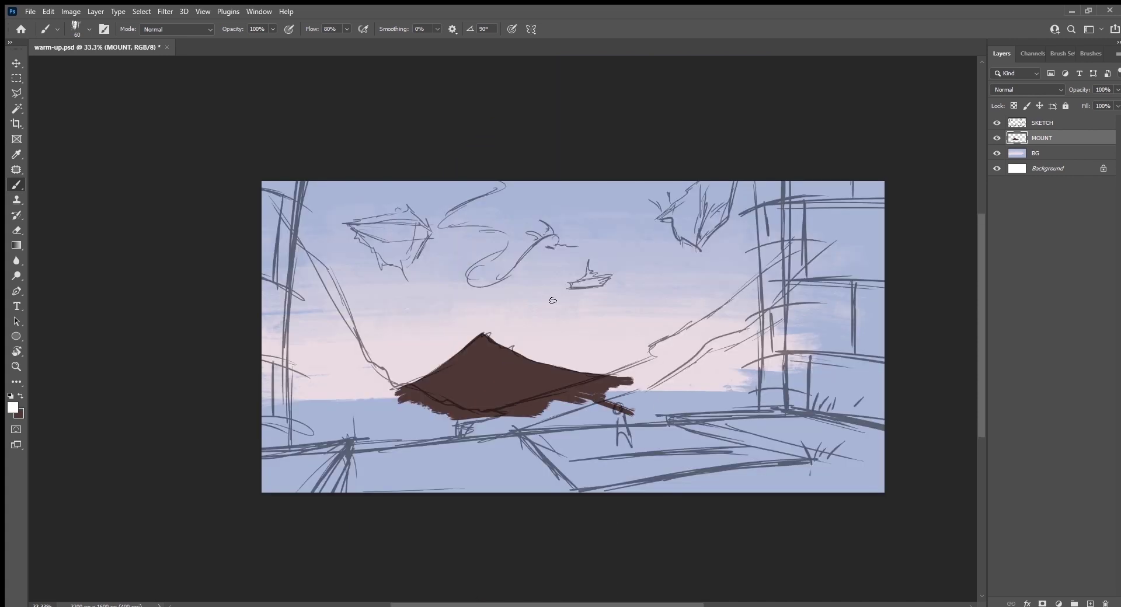
Lock MOUNT's transparent pixels and fill the mountain solid greyish mauve.
{"action": "left_click", "coordinate": [540, 288], "text": "alt"}
{"action": "left_click", "coordinate": [1090, 602]}
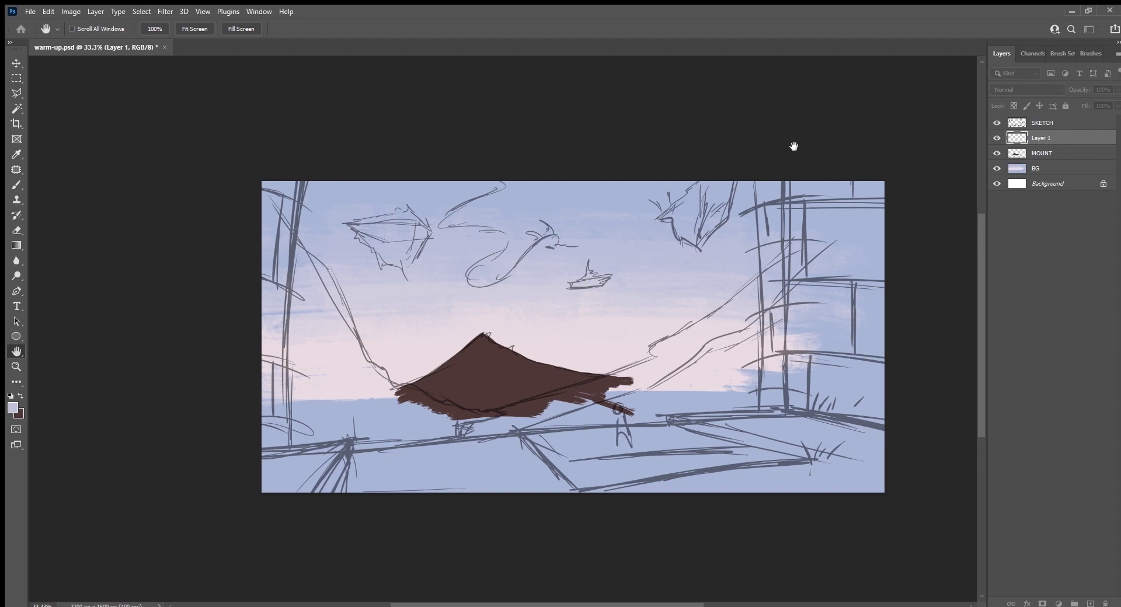
{"action": "key", "text": "ctrl+z"}
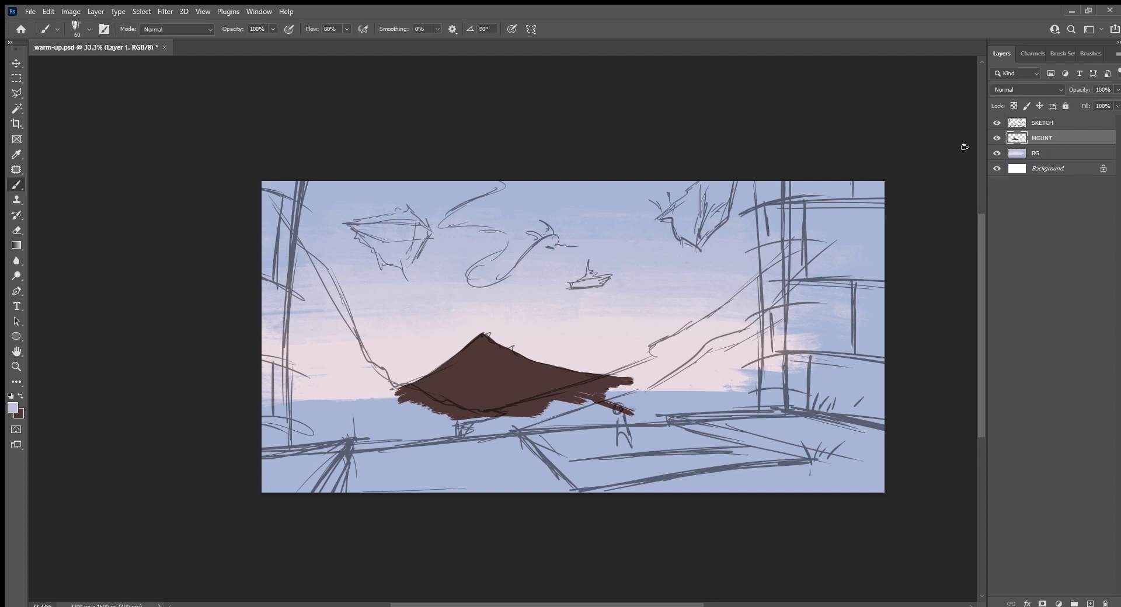
{"action": "left_click_drag", "start_coordinate": [474, 374], "coordinate": [483, 364]}
{"action": "left_click", "coordinate": [475, 366], "text": "alt"}
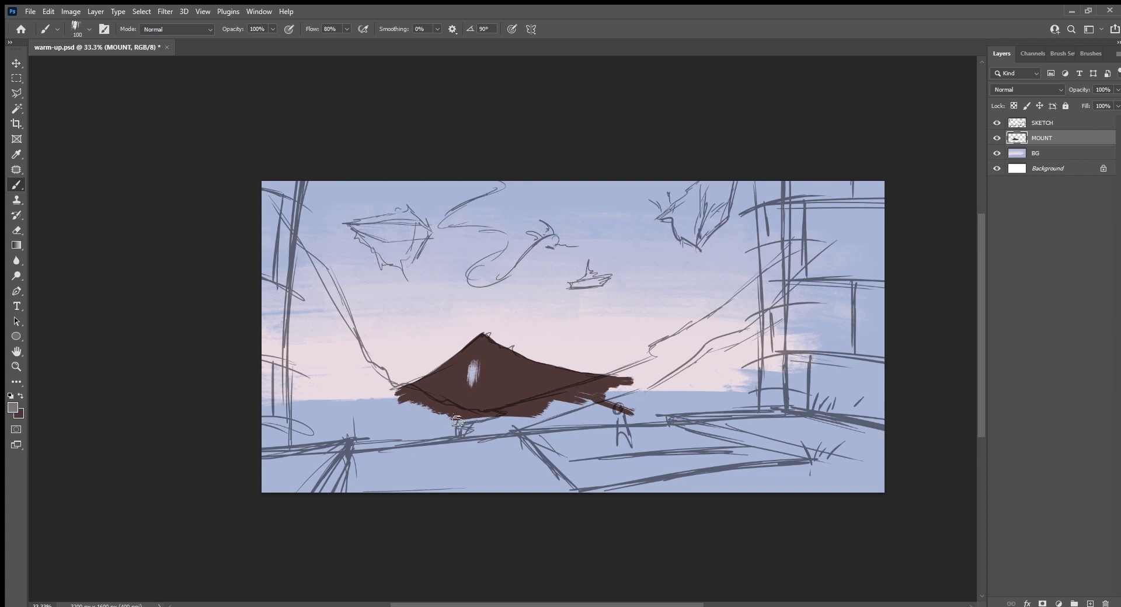
{"action": "key", "text": "slash"}
{"action": "key", "text": "alt+BackSpace"}
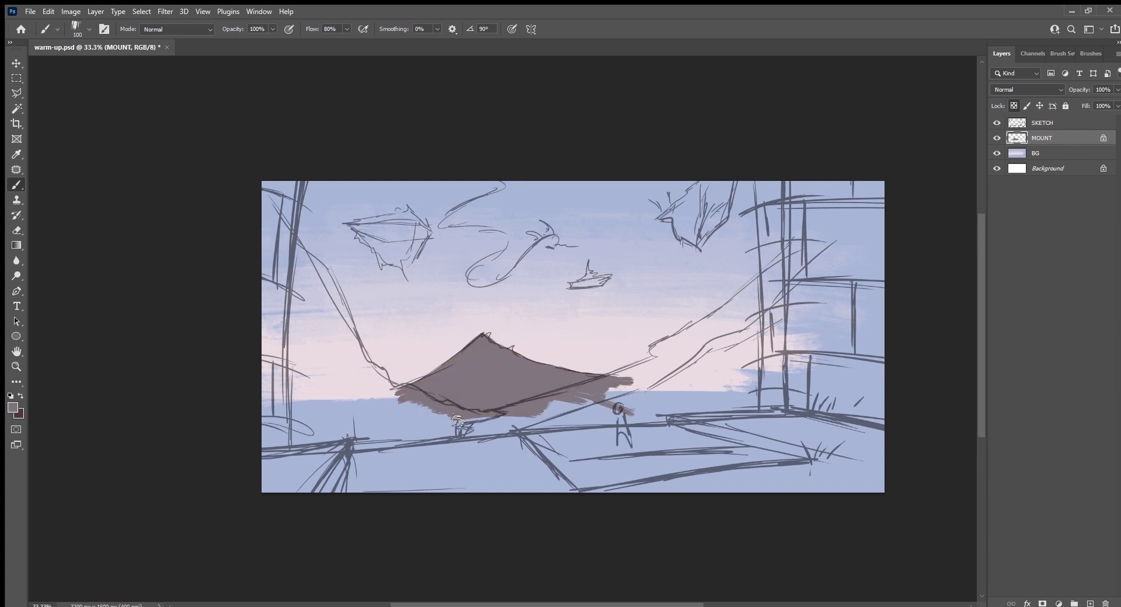
Paint pale pink highlights down the mountain's right-hand slope from the peak.
{"action": "left_click", "coordinate": [605, 360], "text": "alt"}
{"action": "left_click_drag", "start_coordinate": [486, 337], "coordinate": [497, 354]}
{"action": "mouse_move", "coordinate": [513, 358]}
{"action": "left_mouse_down"}
{"action": "mouse_move", "coordinate": [505, 347]}
{"action": "mouse_move", "coordinate": [556, 375]}
{"action": "left_mouse_up"}
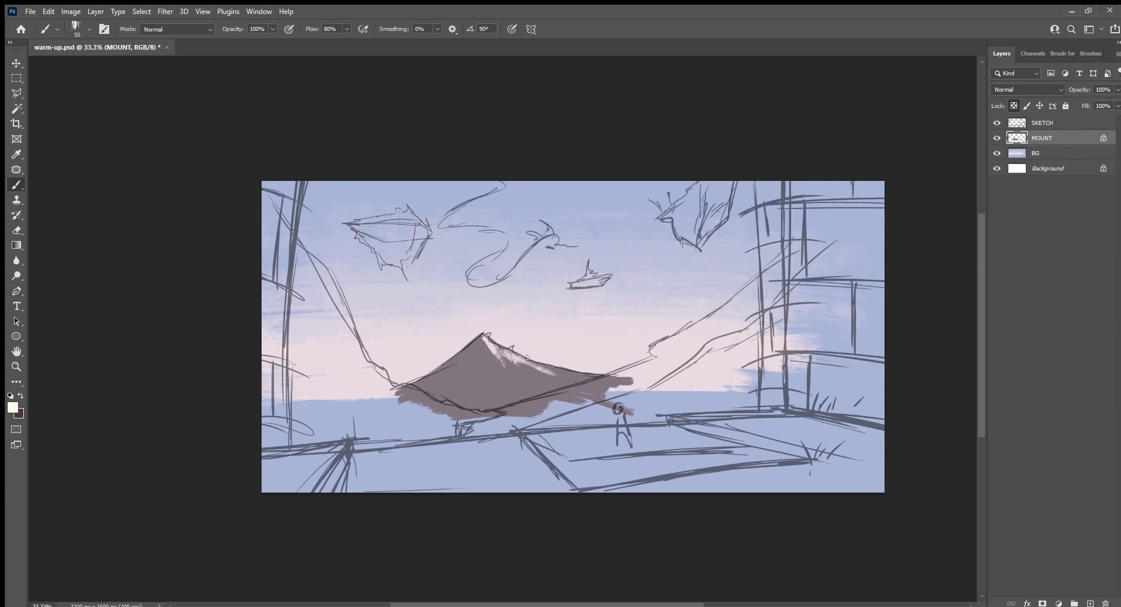
{"action": "mouse_move", "coordinate": [485, 337]}
{"action": "left_mouse_down"}
{"action": "mouse_move", "coordinate": [506, 363]}
{"action": "mouse_move", "coordinate": [539, 372]}
{"action": "left_mouse_up"}
{"action": "mouse_move", "coordinate": [487, 336]}
{"action": "left_mouse_down"}
{"action": "mouse_move", "coordinate": [566, 377]}
{"action": "mouse_move", "coordinate": [503, 366]}
{"action": "mouse_move", "coordinate": [508, 385]}
{"action": "mouse_move", "coordinate": [531, 391]}
{"action": "mouse_move", "coordinate": [509, 371]}
{"action": "left_mouse_up"}
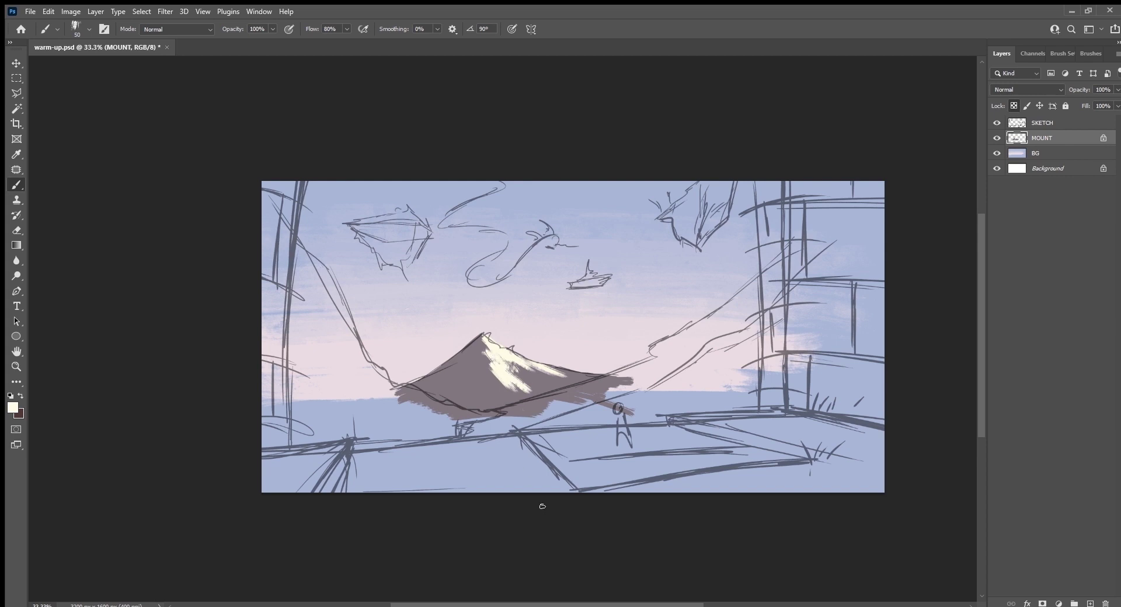
Tilt the view and paint light blue strokes along the mountain's shaded left side.
{"action": "key", "text": "r"}
{"action": "left_click_drag", "start_coordinate": [542, 506], "coordinate": [680, 467]}
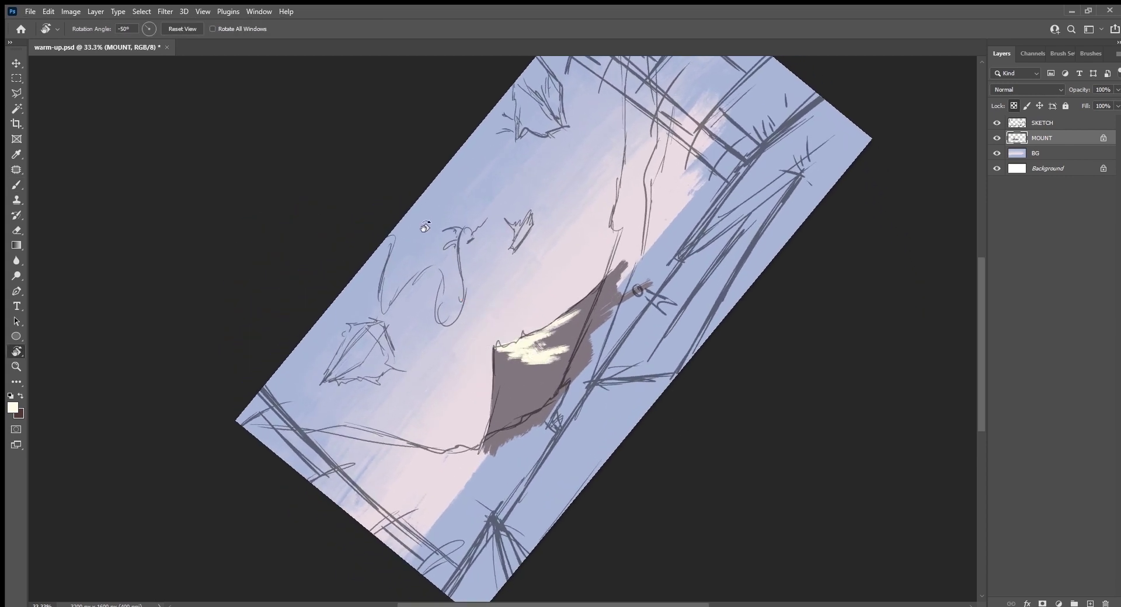
{"action": "key", "text": "b"}
{"action": "left_click", "coordinate": [429, 204], "text": "alt"}
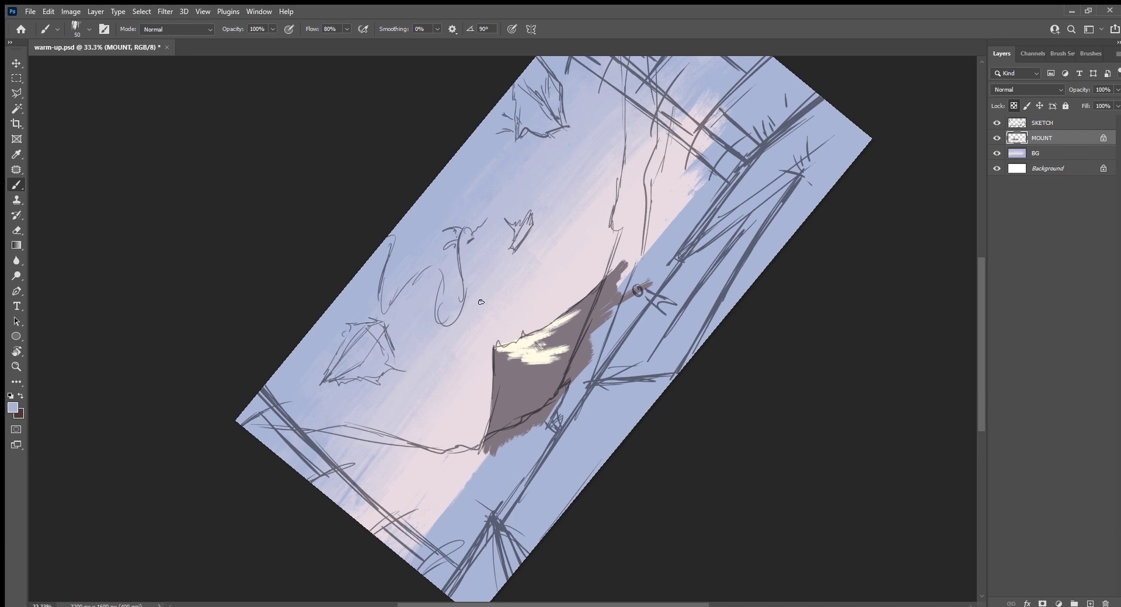
{"action": "mouse_move", "coordinate": [497, 352]}
{"action": "left_mouse_down"}
{"action": "mouse_move", "coordinate": [496, 412]}
{"action": "mouse_move", "coordinate": [522, 388]}
{"action": "mouse_move", "coordinate": [536, 401]}
{"action": "left_mouse_up"}
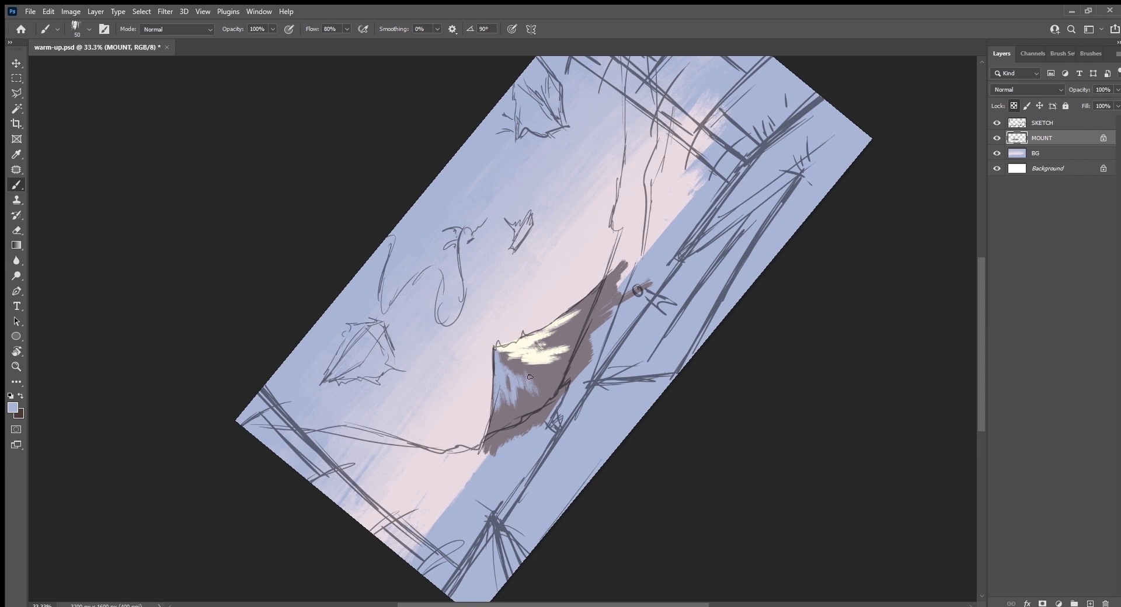
{"action": "mouse_move", "coordinate": [516, 418]}
{"action": "left_mouse_down"}
{"action": "mouse_move", "coordinate": [499, 409]}
{"action": "mouse_move", "coordinate": [494, 435]}
{"action": "left_mouse_up"}
Soften the lower mountain with pale lavender-blue strokes and restore the upright view.
{"action": "left_click", "coordinate": [502, 391], "text": "alt"}
{"action": "left_click", "coordinate": [517, 395], "text": "alt"}
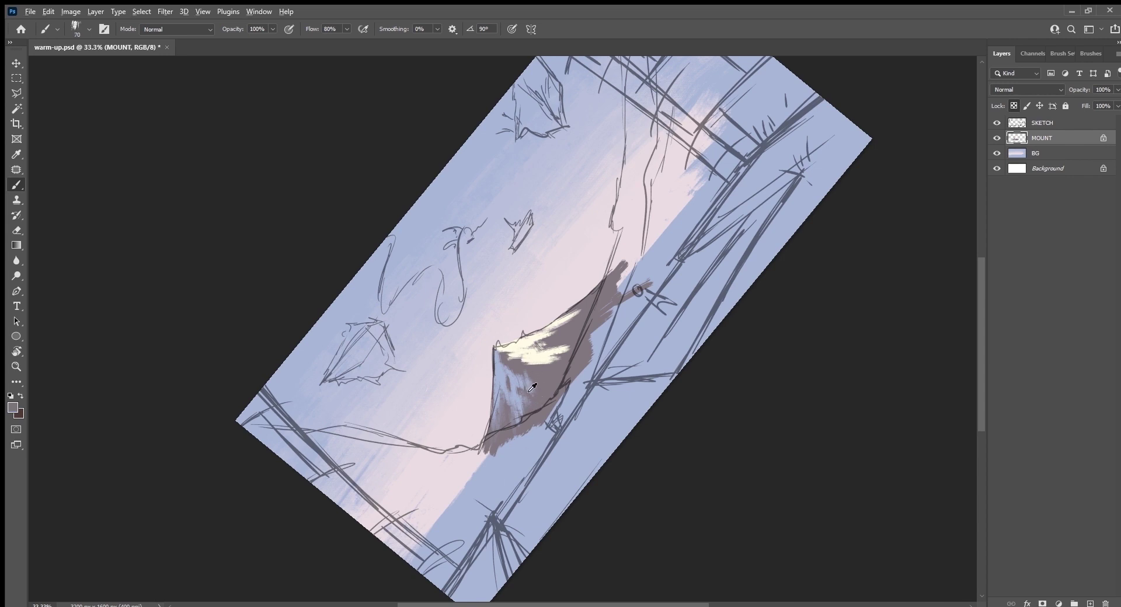
{"action": "left_click", "coordinate": [529, 390], "text": "alt"}
{"action": "left_click", "coordinate": [526, 398], "text": "alt"}
{"action": "left_click_drag", "start_coordinate": [521, 435], "coordinate": [493, 448]}
{"action": "left_click", "coordinate": [499, 374], "text": "alt"}
{"action": "key", "text": "Escape"}
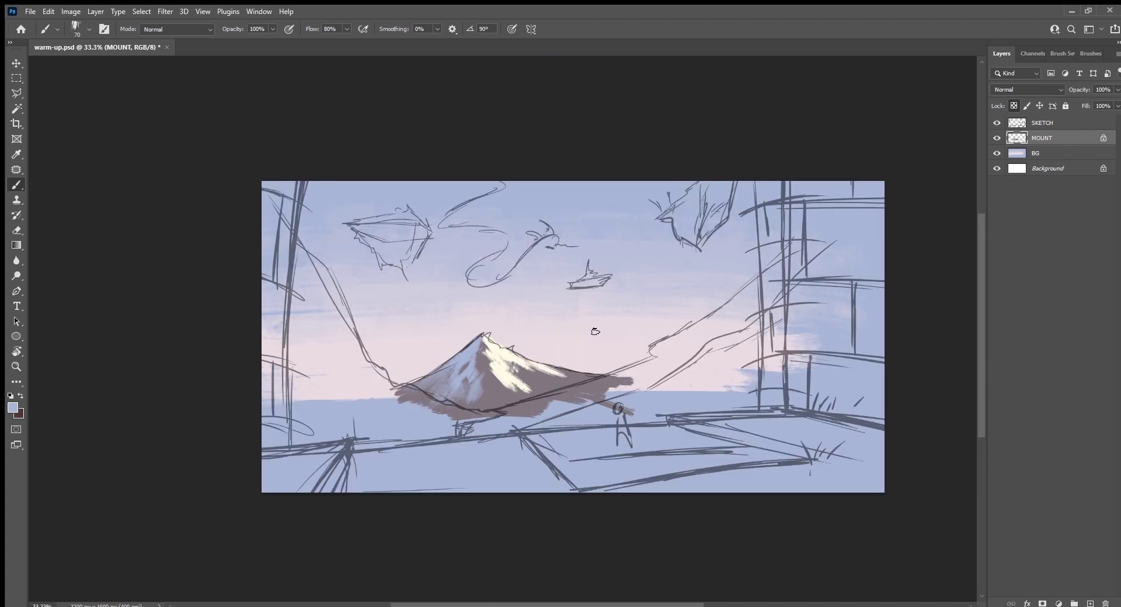
{"action": "left_click", "coordinate": [483, 372], "text": "alt"}
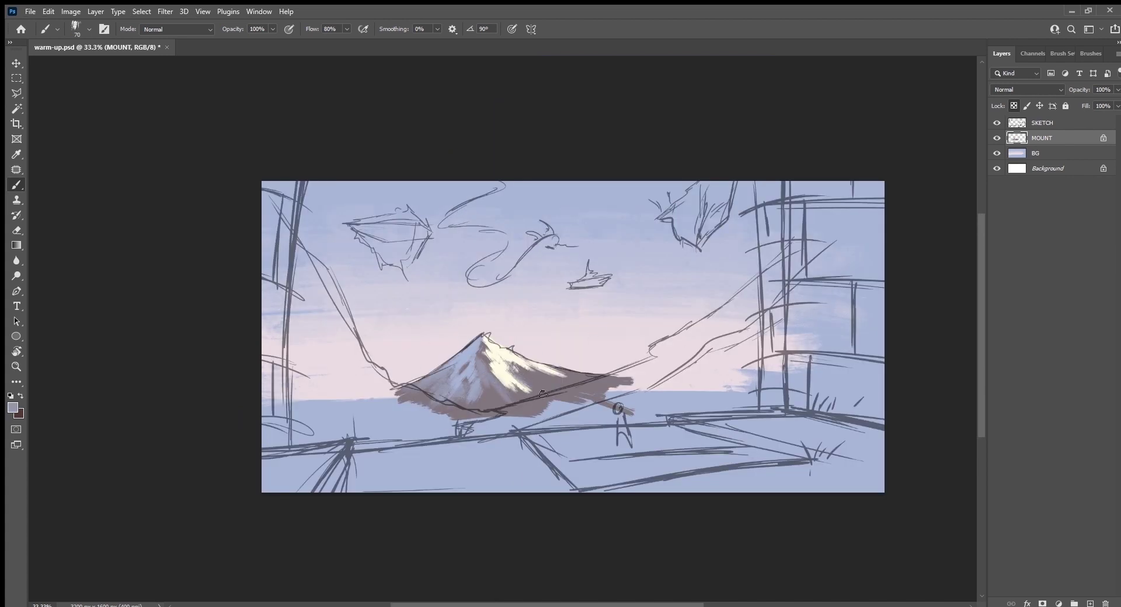
Tilt the view about 21° and brighten the cream snow highlights on the slopes.
{"action": "key", "text": "r"}
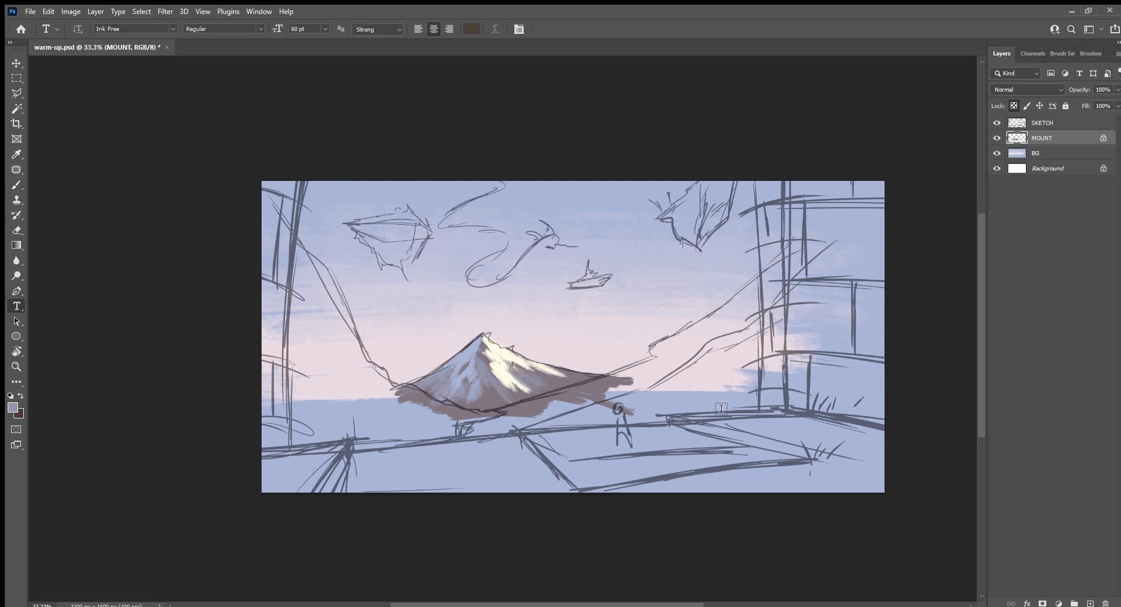
{"action": "left_click_drag", "start_coordinate": [706, 396], "coordinate": [580, 412]}
{"action": "left_click", "coordinate": [468, 338], "text": "alt"}
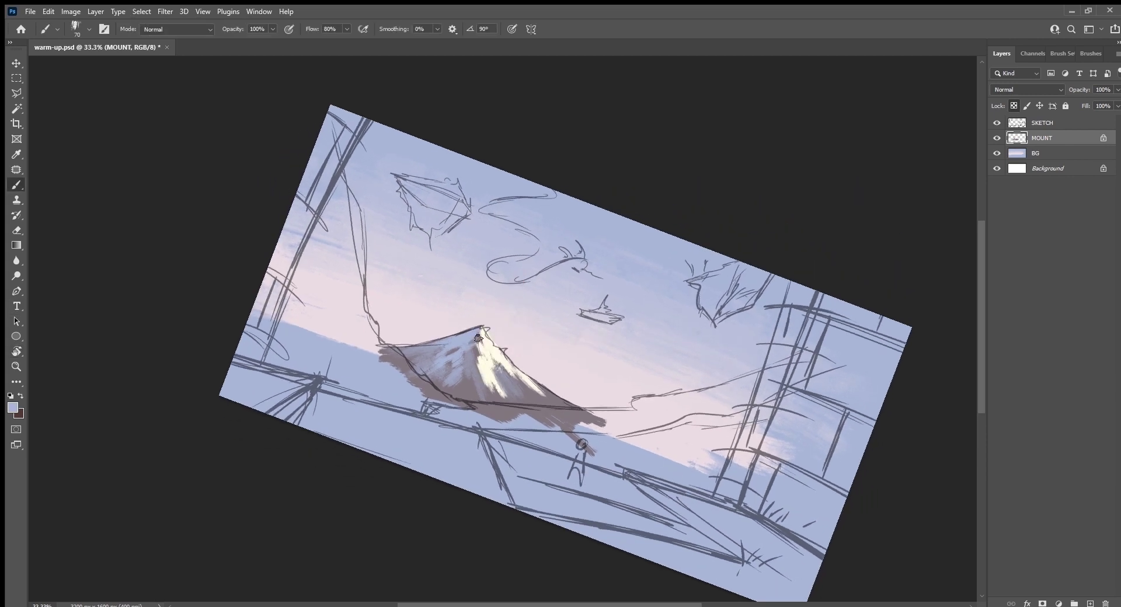
{"action": "left_click", "coordinate": [480, 341], "text": "alt"}
{"action": "mouse_move", "coordinate": [480, 352]}
{"action": "left_mouse_down"}
{"action": "mouse_move", "coordinate": [482, 390]}
{"action": "mouse_move", "coordinate": [490, 394]}
{"action": "mouse_move", "coordinate": [480, 386]}
{"action": "mouse_move", "coordinate": [494, 344]}
{"action": "mouse_move", "coordinate": [584, 414]}
{"action": "left_mouse_up"}
{"action": "mouse_move", "coordinate": [526, 377]}
{"action": "left_mouse_down"}
{"action": "mouse_move", "coordinate": [575, 411]}
{"action": "mouse_move", "coordinate": [541, 400]}
{"action": "left_mouse_up"}
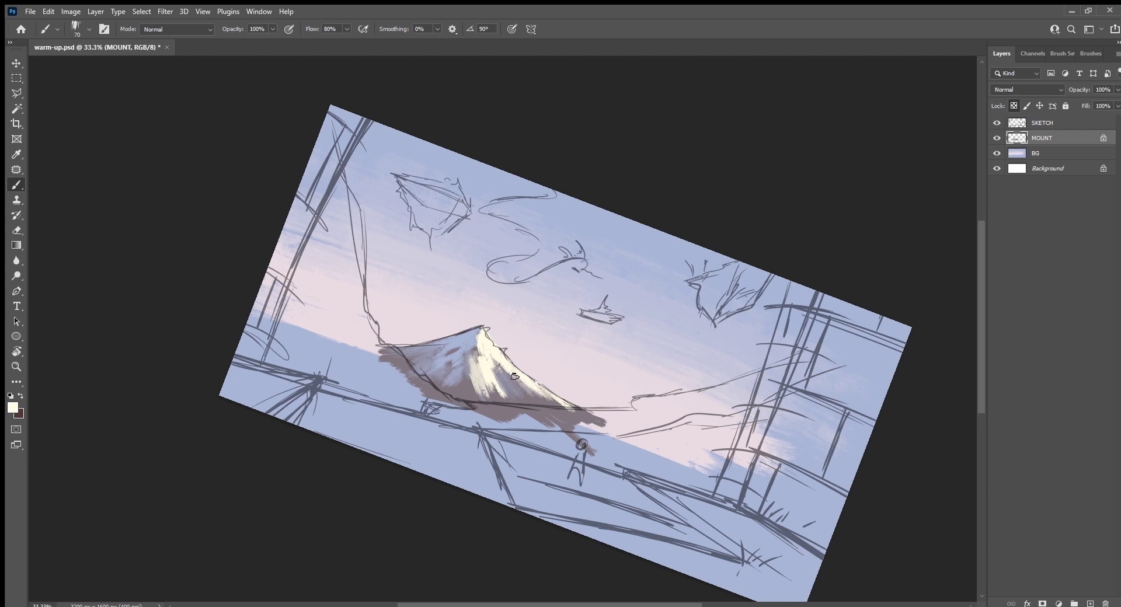
Smooth the slopes with muted grey and add cream strokes along the right ridge.
{"action": "left_click", "coordinate": [489, 396], "text": "alt"}
{"action": "mouse_move", "coordinate": [485, 405]}
{"action": "left_mouse_down"}
{"action": "mouse_move", "coordinate": [467, 380]}
{"action": "mouse_move", "coordinate": [476, 374]}
{"action": "mouse_move", "coordinate": [517, 412]}
{"action": "mouse_move", "coordinate": [537, 420]}
{"action": "mouse_move", "coordinate": [522, 389]}
{"action": "mouse_move", "coordinate": [548, 409]}
{"action": "left_mouse_up"}
{"action": "left_click_drag", "start_coordinate": [508, 371], "coordinate": [575, 415]}
{"action": "left_click", "coordinate": [495, 352], "text": "alt"}
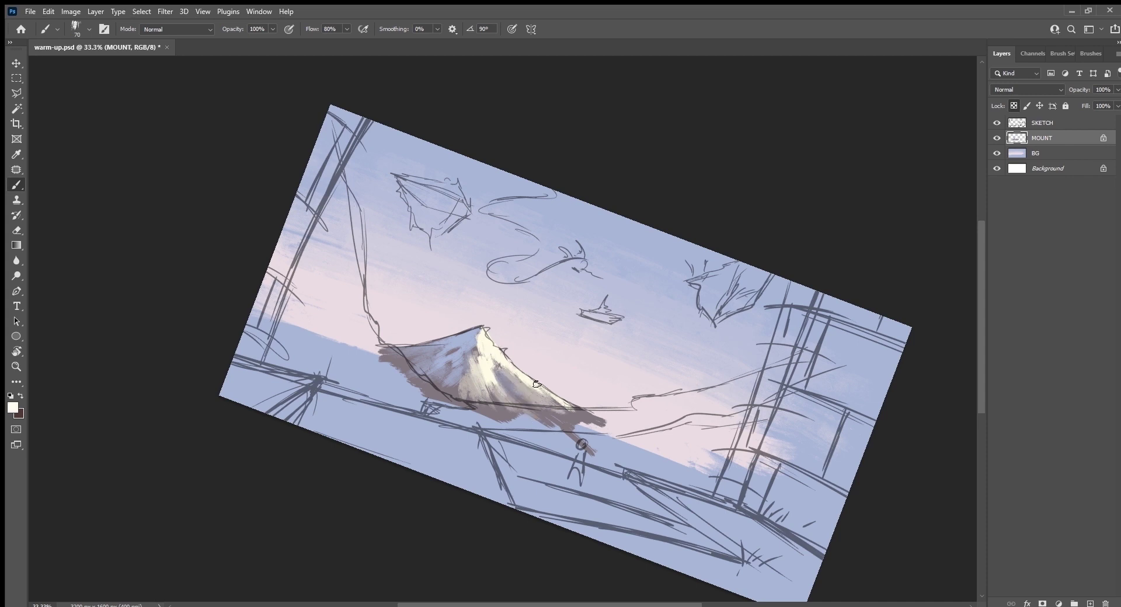
{"action": "left_click_drag", "start_coordinate": [537, 384], "coordinate": [568, 402]}
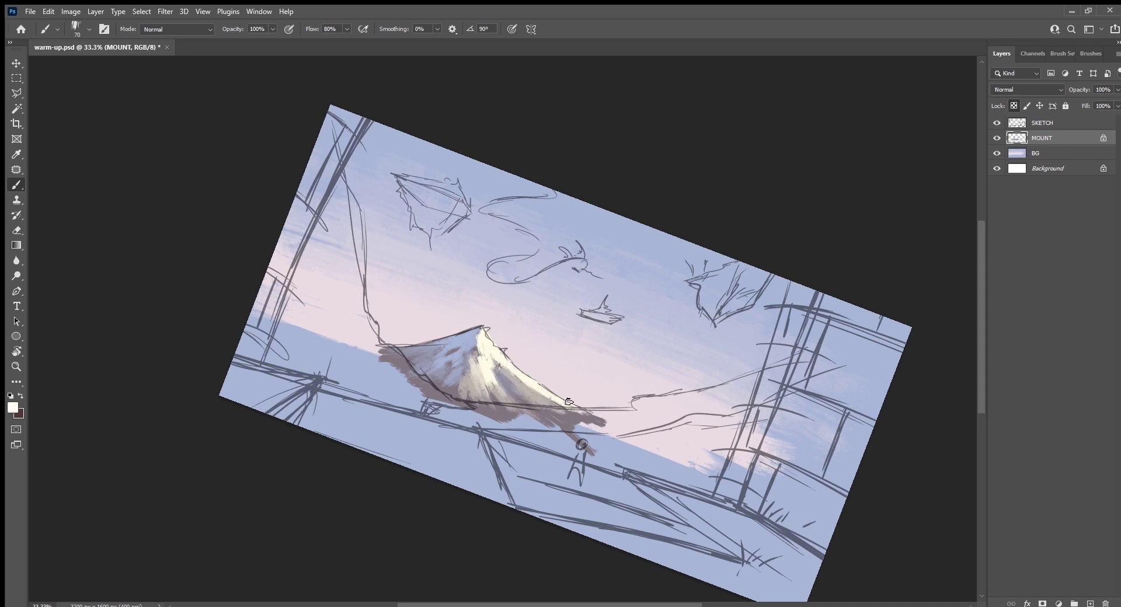
{"action": "left_click", "coordinate": [500, 365], "text": "alt"}
{"action": "left_click", "coordinate": [508, 364], "text": "alt"}
{"action": "left_click_drag", "start_coordinate": [537, 387], "coordinate": [565, 409]}
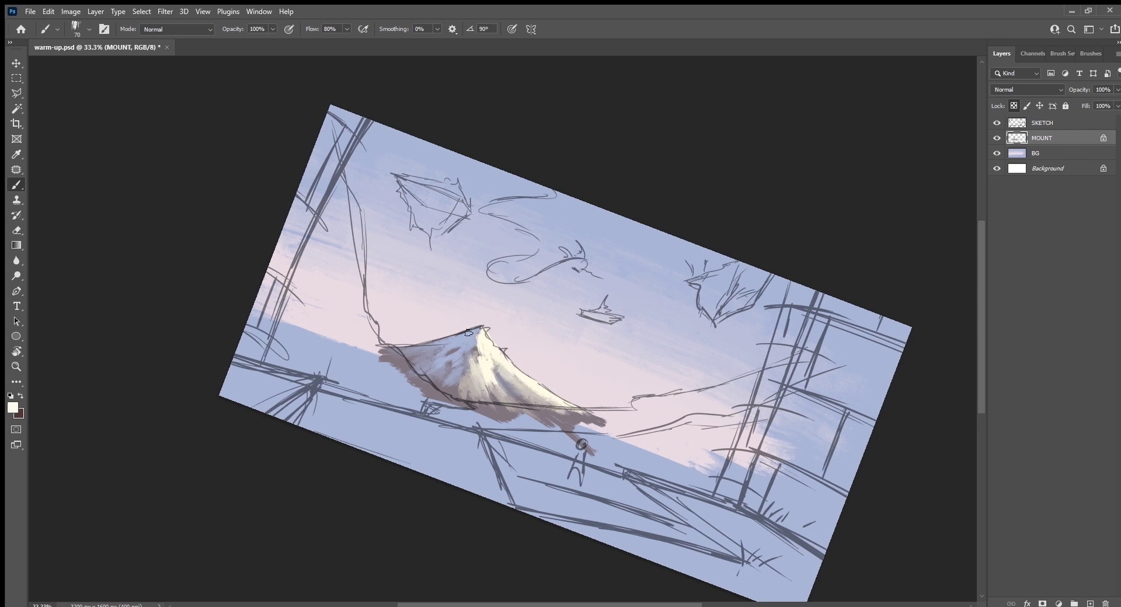
Reset the view and brighten the lit slope with near-white from the peak.
{"action": "left_click", "coordinate": [475, 345], "text": "alt"}
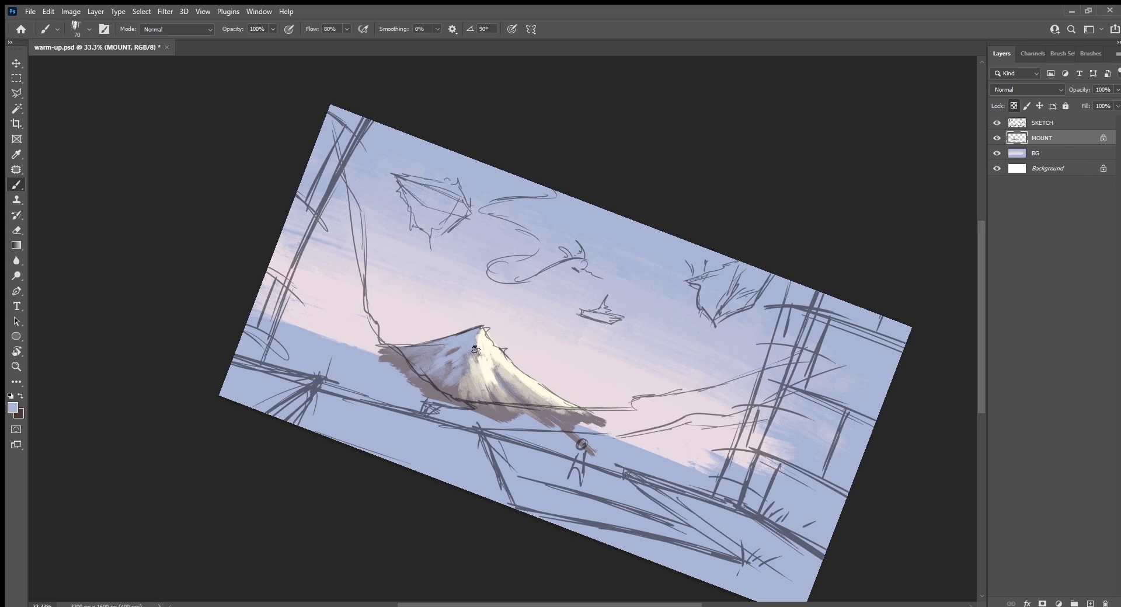
{"action": "left_click", "coordinate": [434, 364], "text": "alt"}
{"action": "key", "text": "Escape"}
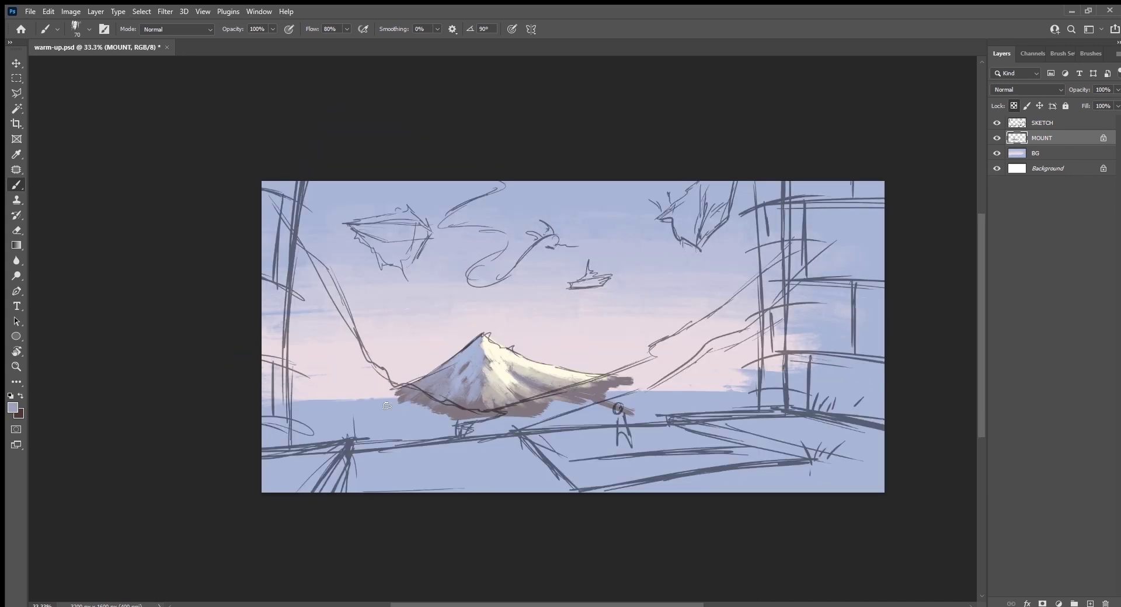
{"action": "left_click", "coordinate": [462, 371], "text": "alt"}
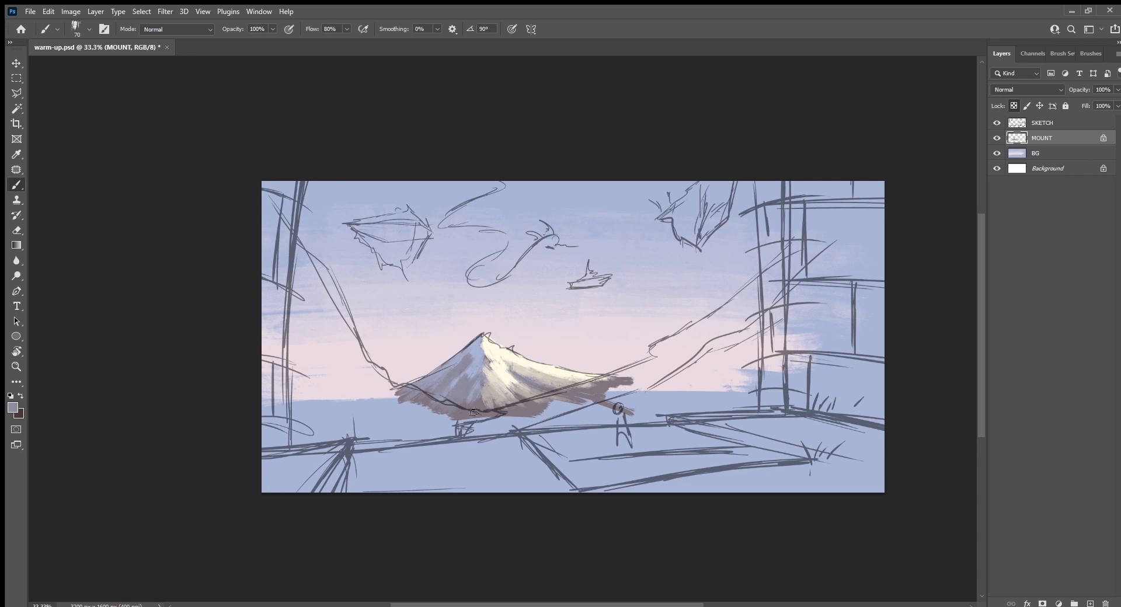
{"action": "left_click", "coordinate": [482, 361], "text": "alt"}
{"action": "left_click", "coordinate": [485, 350], "text": "alt"}
{"action": "left_click_drag", "start_coordinate": [502, 363], "coordinate": [531, 374]}
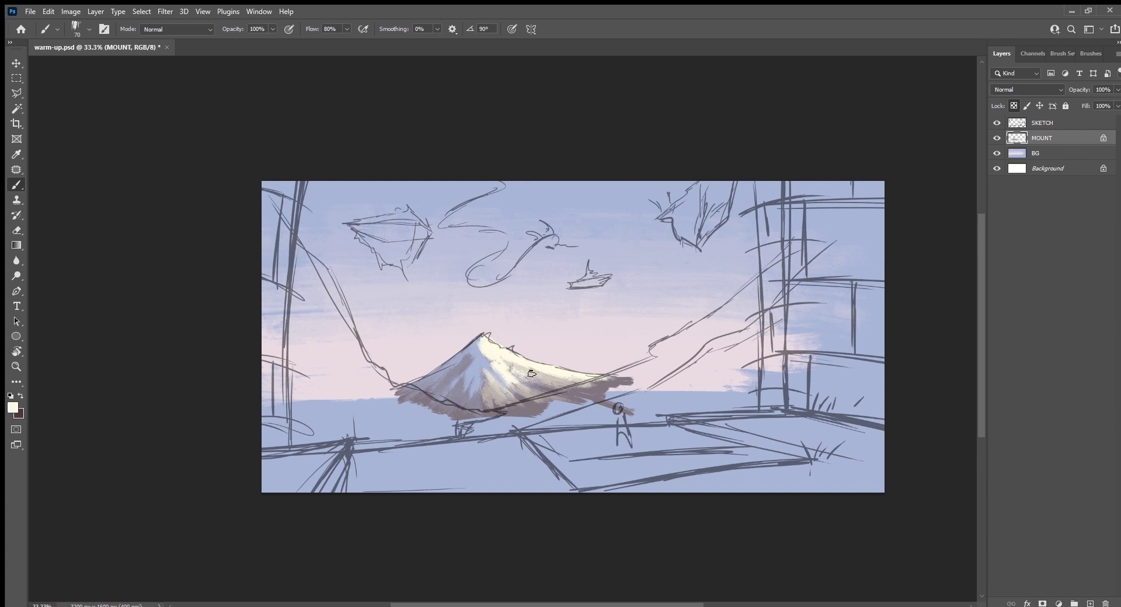
Add faint darker strokes on the lit slope and save the file.
{"action": "left_click", "coordinate": [495, 369], "text": "alt"}
{"action": "left_click", "coordinate": [465, 362], "text": "alt"}
{"action": "left_click_drag", "start_coordinate": [511, 365], "coordinate": [587, 391]}
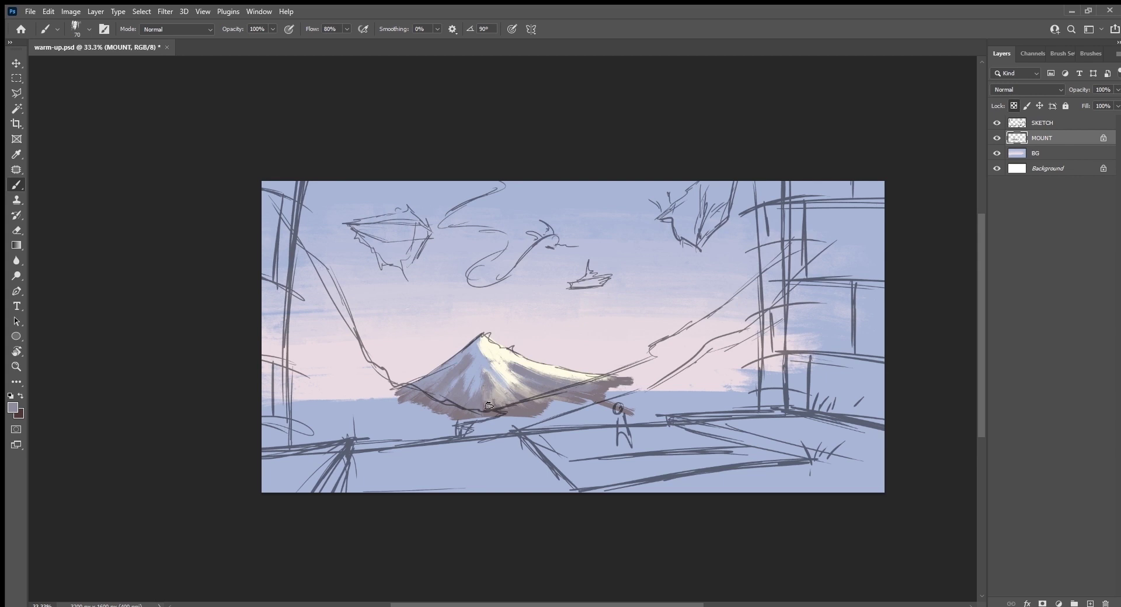
{"action": "left_click", "coordinate": [491, 348], "text": "alt"}
{"action": "key", "text": "ctrl+s"}
Create a layer named BACK_HILLS above MOUNT and sample grey-mauve near the mountain base.
{"action": "left_click", "coordinate": [1089, 603]}
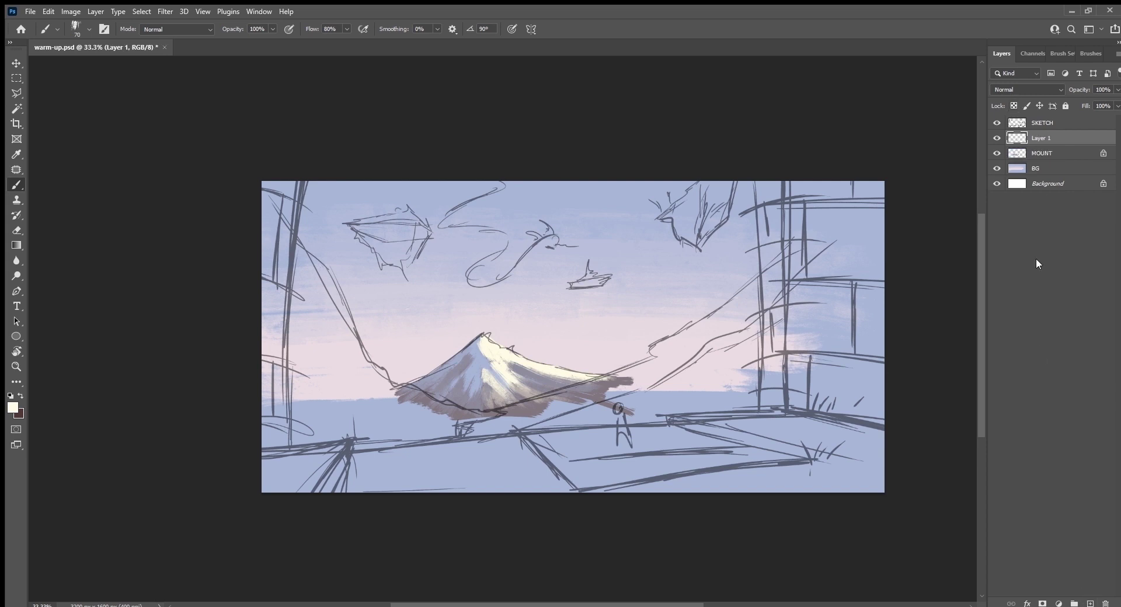
{"action": "double_click", "coordinate": [1042, 138]}
{"action": "type", "text": "BACK_HILL"}
{"action": "type", "text": "S"}
{"action": "key", "text": "Return"}
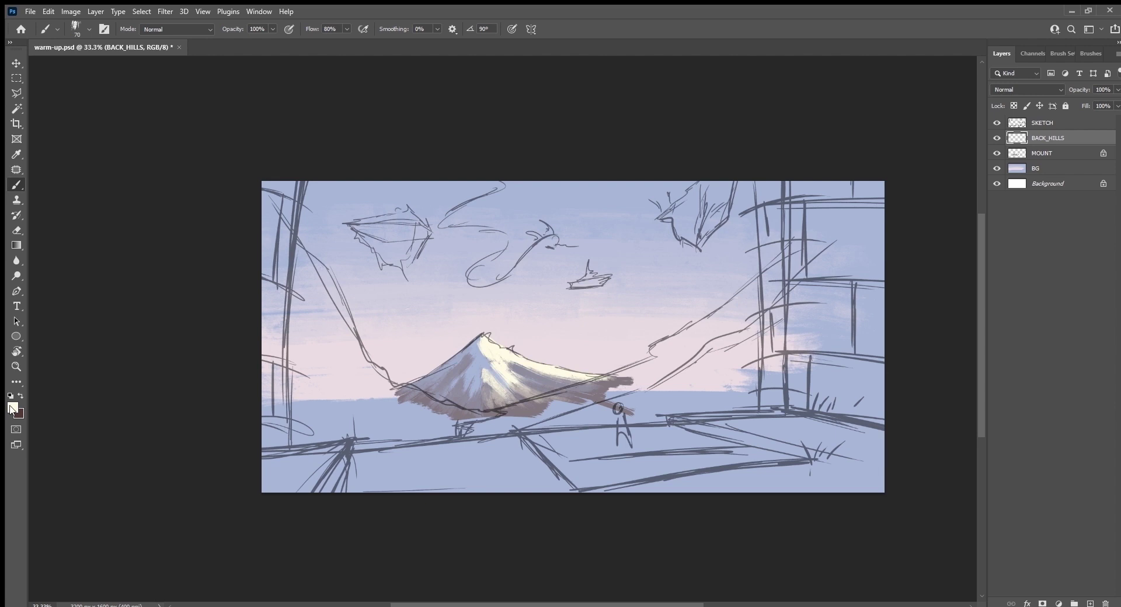
{"action": "key", "text": "i"}
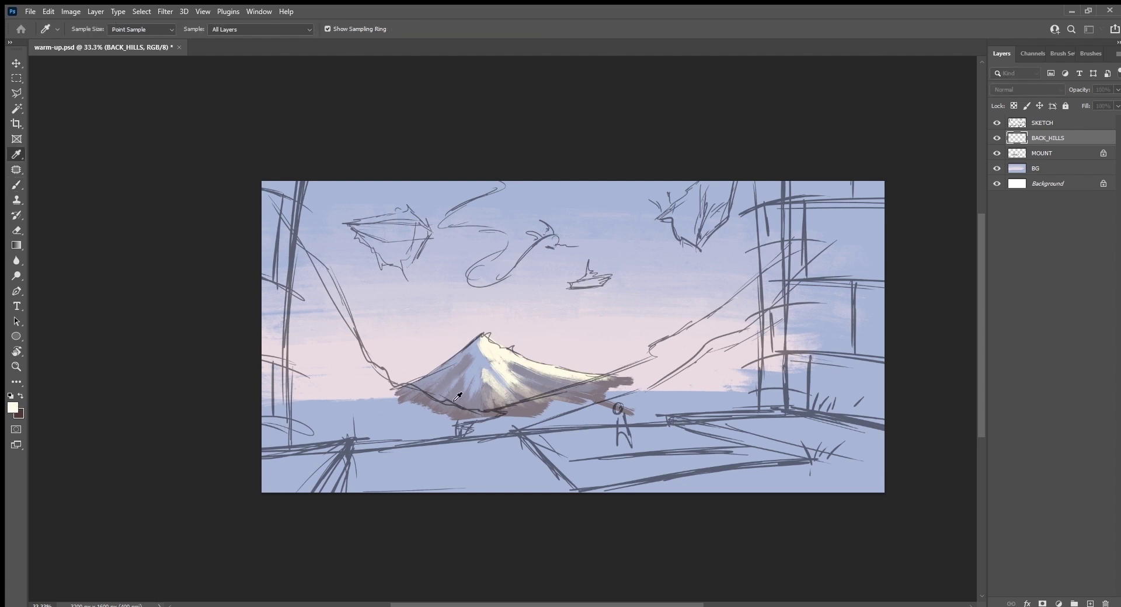
{"action": "left_click", "coordinate": [619, 382]}
Paint a wide grey-mauve band from the mountain base diagonally up to the top right.
{"action": "key", "text": "b"}
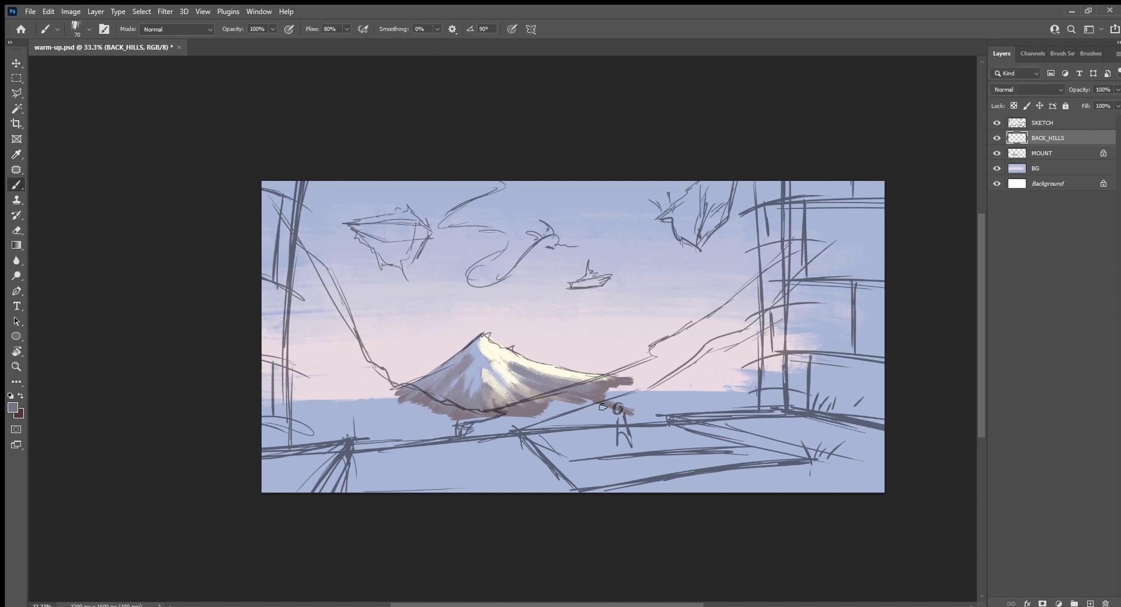
{"action": "mouse_move", "coordinate": [630, 385]}
{"action": "left_mouse_down"}
{"action": "mouse_move", "coordinate": [545, 426]}
{"action": "mouse_move", "coordinate": [476, 438]}
{"action": "mouse_move", "coordinate": [514, 409]}
{"action": "mouse_move", "coordinate": [601, 383]}
{"action": "mouse_move", "coordinate": [598, 395]}
{"action": "mouse_move", "coordinate": [707, 350]}
{"action": "mouse_move", "coordinate": [635, 376]}
{"action": "mouse_move", "coordinate": [747, 298]}
{"action": "left_mouse_up"}
{"action": "key", "text": "bracketright"}
{"action": "left_click_drag", "start_coordinate": [700, 330], "coordinate": [820, 219]}
{"action": "mouse_move", "coordinate": [730, 301]}
{"action": "left_mouse_down"}
{"action": "mouse_move", "coordinate": [644, 372]}
{"action": "mouse_move", "coordinate": [832, 213]}
{"action": "left_mouse_up"}
{"action": "mouse_move", "coordinate": [695, 350]}
{"action": "left_mouse_down"}
{"action": "mouse_move", "coordinate": [840, 210]}
{"action": "mouse_move", "coordinate": [852, 216]}
{"action": "left_mouse_up"}
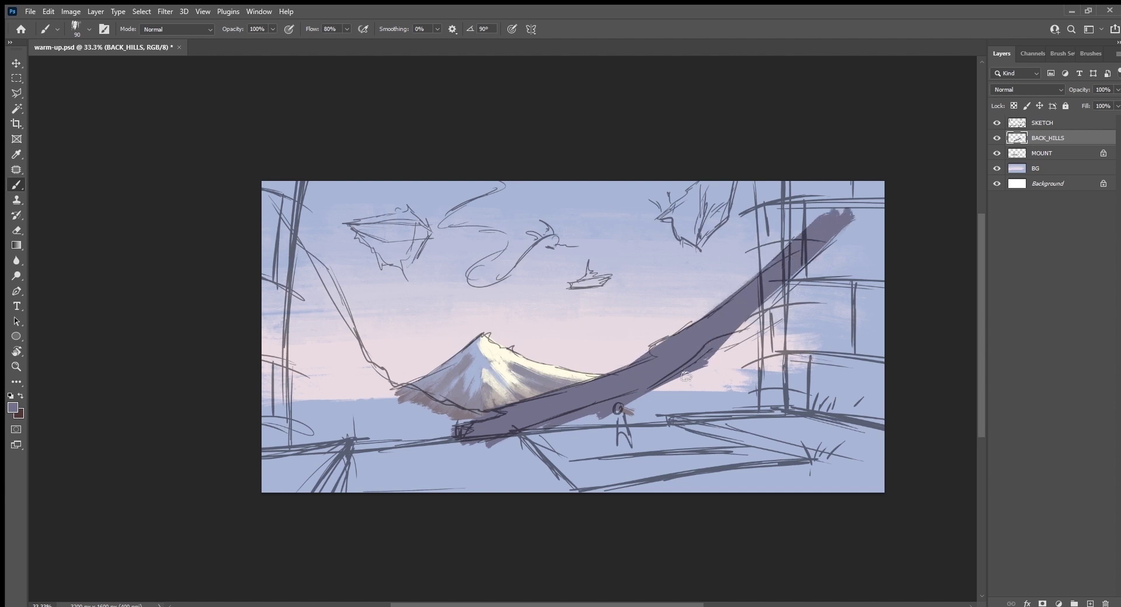
{"action": "mouse_move", "coordinate": [689, 373]}
{"action": "left_mouse_down"}
{"action": "mouse_move", "coordinate": [849, 225]}
{"action": "mouse_move", "coordinate": [802, 272]}
{"action": "left_mouse_up"}
{"action": "left_click_drag", "start_coordinate": [724, 350], "coordinate": [846, 236]}
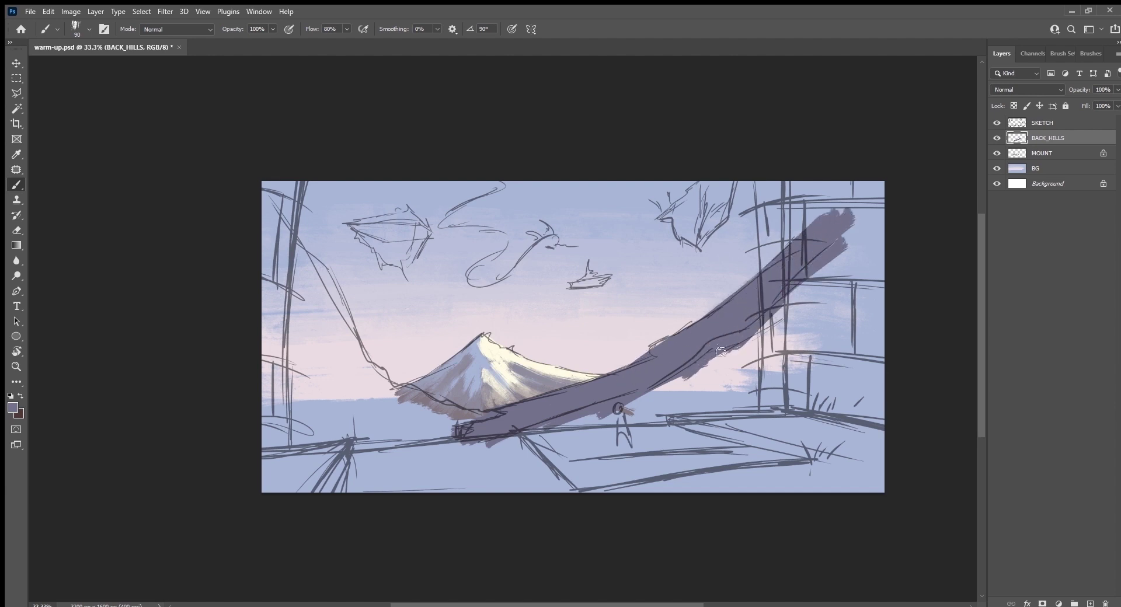
{"action": "left_click_drag", "start_coordinate": [721, 355], "coordinate": [654, 400]}
With the view rotated ~90°, block in the left cliff in mauve, then reset the view.
{"action": "key", "text": "r"}
{"action": "left_click_drag", "start_coordinate": [485, 534], "coordinate": [651, 438]}
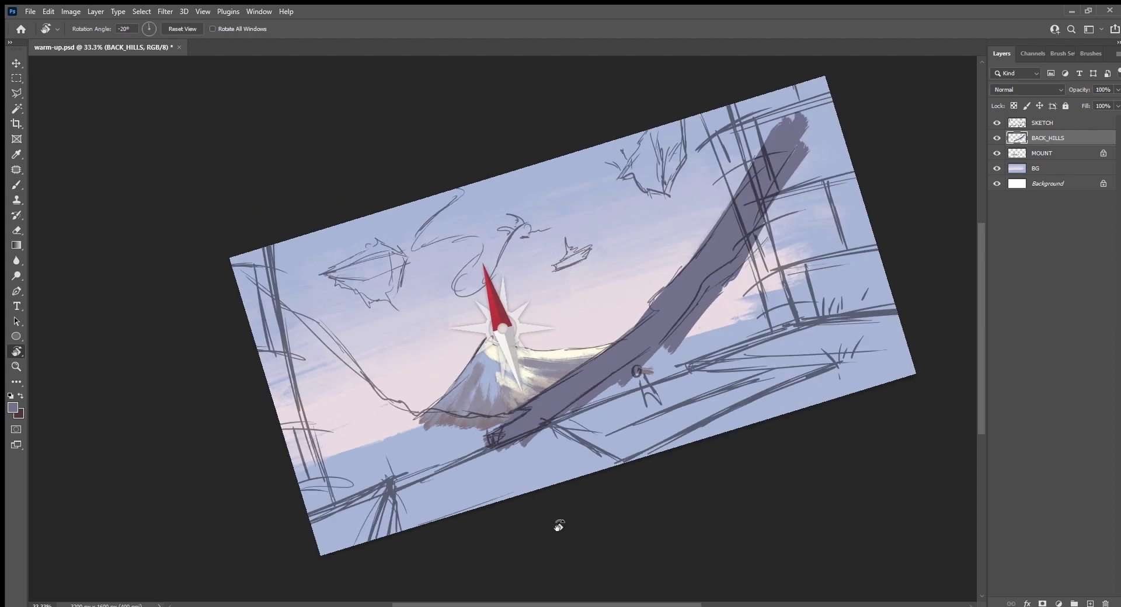
{"action": "key", "text": "b"}
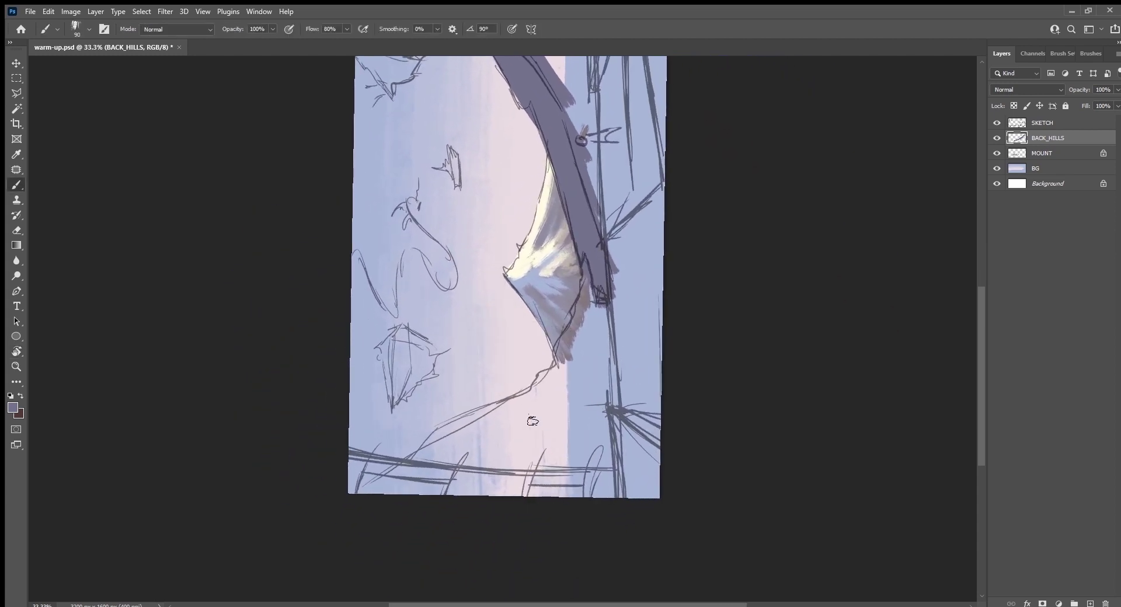
{"action": "mouse_move", "coordinate": [365, 492]}
{"action": "left_mouse_down"}
{"action": "mouse_move", "coordinate": [573, 411]}
{"action": "mouse_move", "coordinate": [526, 490]}
{"action": "mouse_move", "coordinate": [594, 515]}
{"action": "left_mouse_up"}
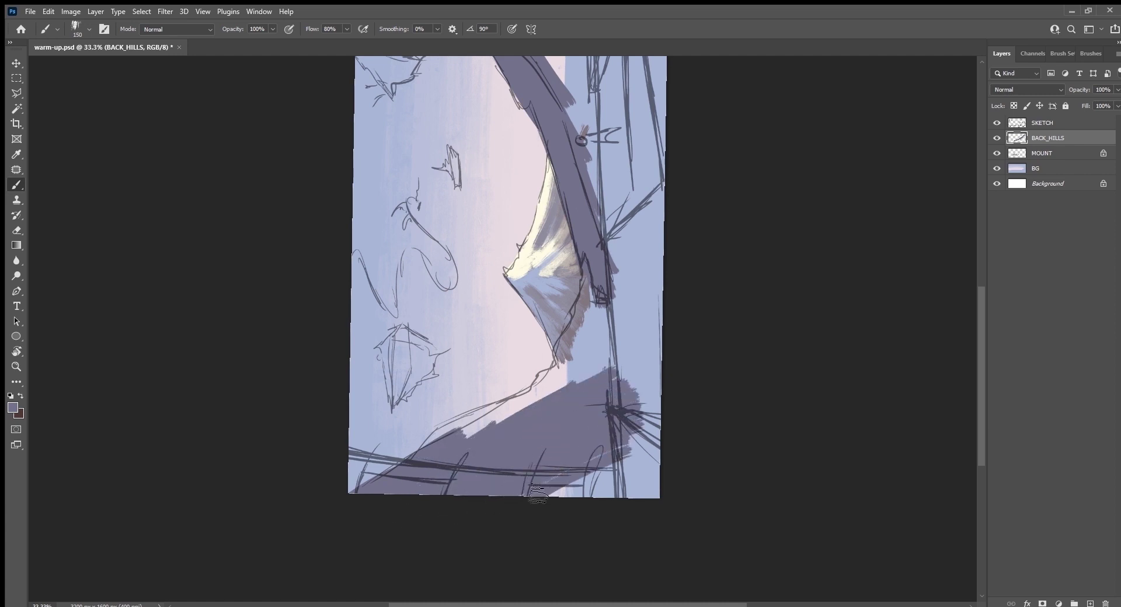
{"action": "left_click_drag", "start_coordinate": [654, 409], "coordinate": [619, 362]}
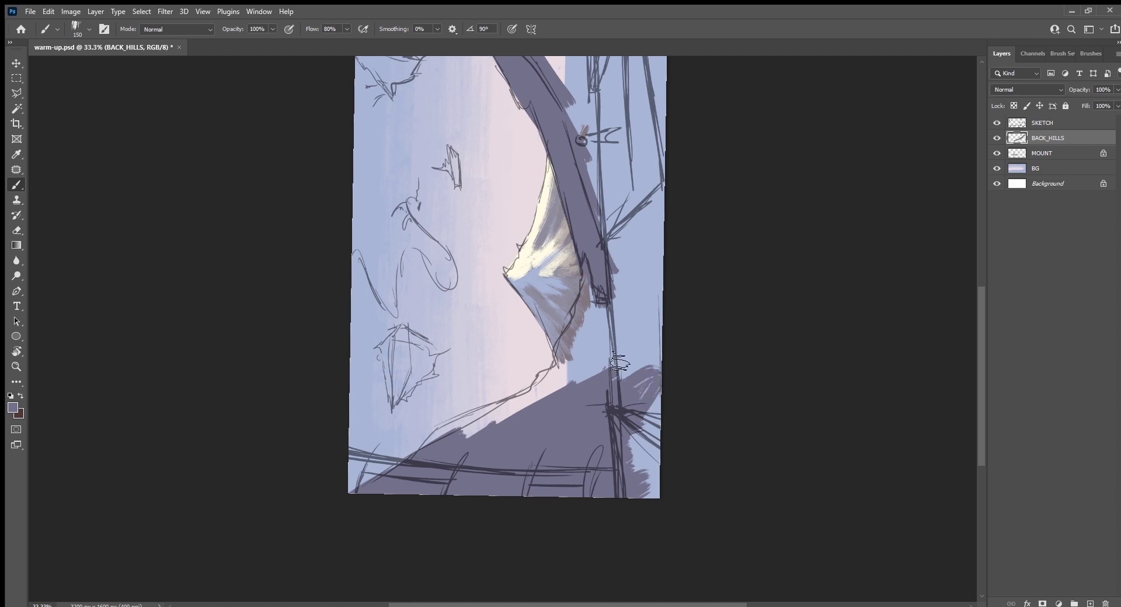
{"action": "mouse_move", "coordinate": [627, 301]}
{"action": "left_mouse_down"}
{"action": "mouse_move", "coordinate": [607, 385]}
{"action": "mouse_move", "coordinate": [572, 326]}
{"action": "left_mouse_up"}
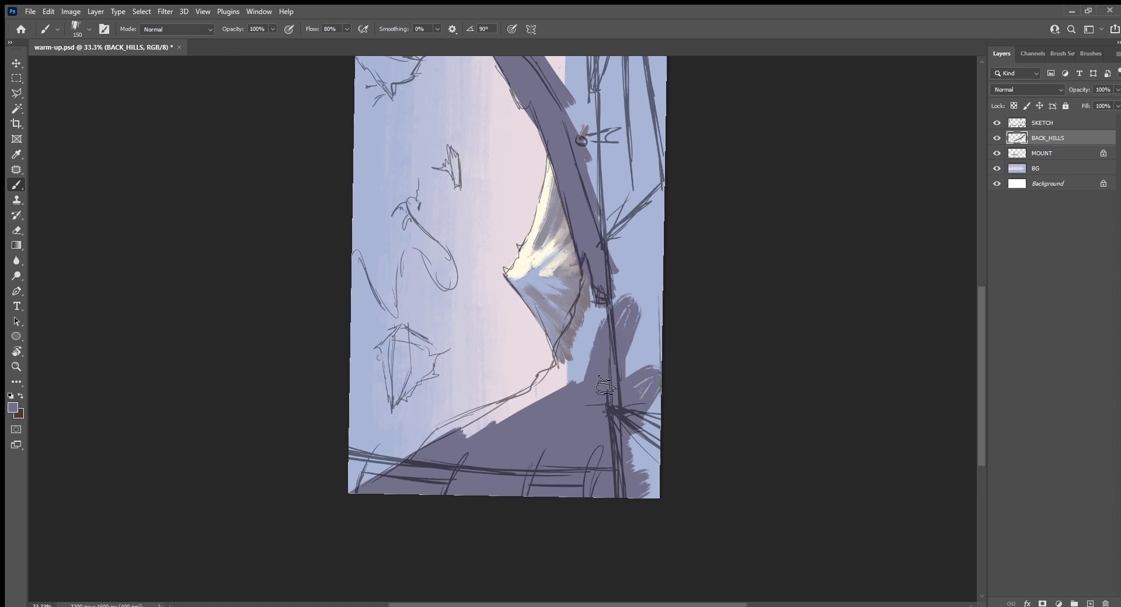
{"action": "key", "text": "bracketleft"}
{"action": "key", "text": "bracketleft"}
{"action": "key", "text": "bracketleft"}
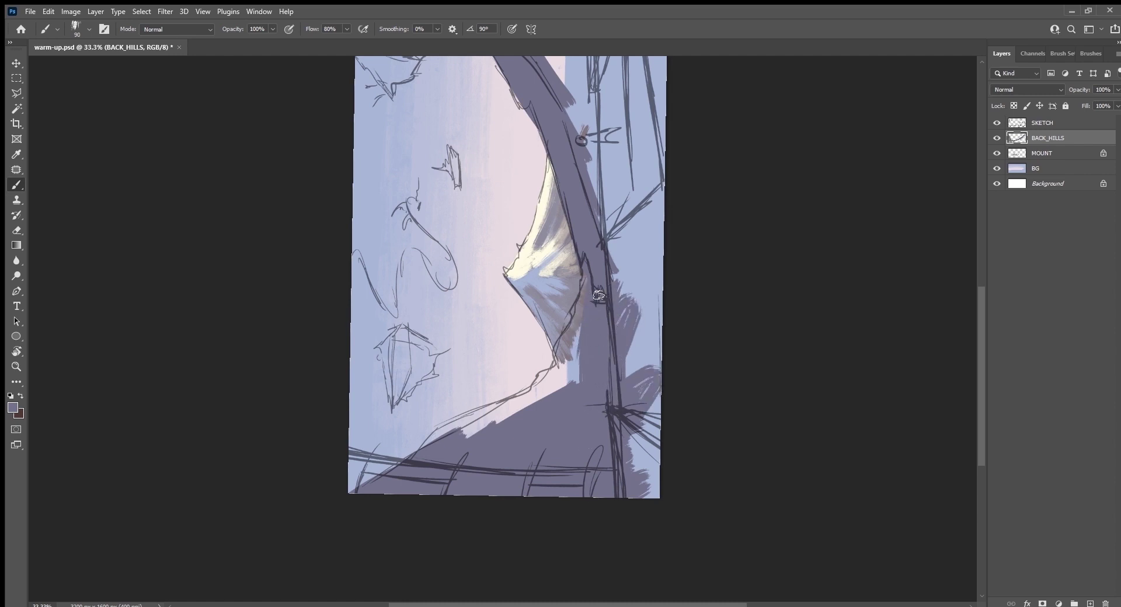
{"action": "mouse_move", "coordinate": [586, 301]}
{"action": "left_mouse_down"}
{"action": "mouse_move", "coordinate": [563, 413]}
{"action": "mouse_move", "coordinate": [570, 383]}
{"action": "mouse_move", "coordinate": [493, 435]}
{"action": "mouse_move", "coordinate": [510, 419]}
{"action": "left_mouse_up"}
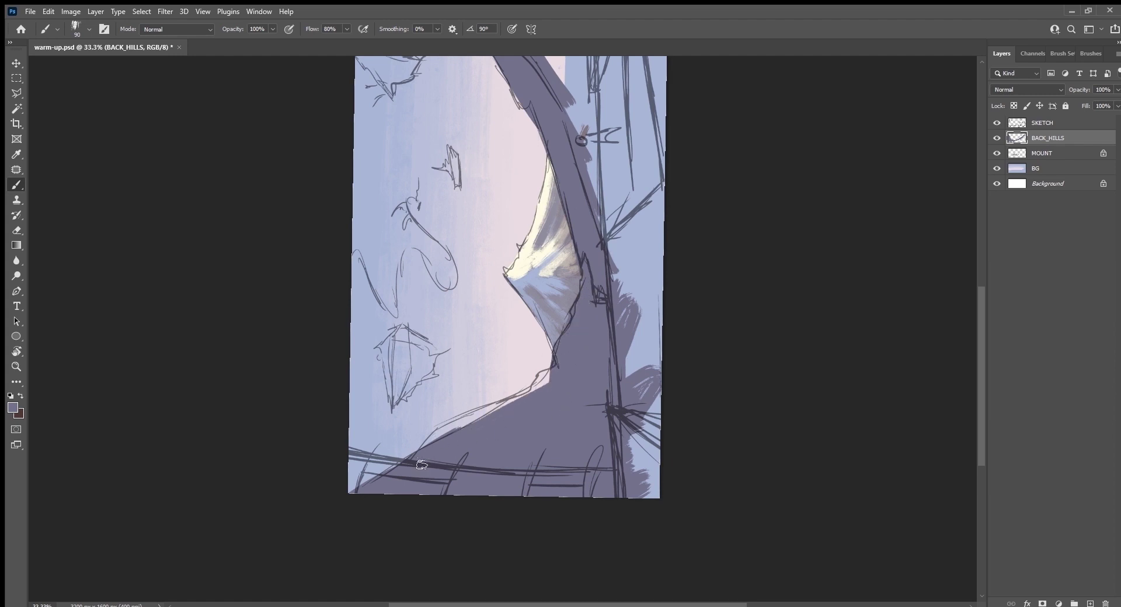
{"action": "mouse_move", "coordinate": [420, 467]}
{"action": "left_mouse_down"}
{"action": "mouse_move", "coordinate": [432, 441]}
{"action": "mouse_move", "coordinate": [549, 377]}
{"action": "mouse_move", "coordinate": [530, 402]}
{"action": "left_mouse_up"}
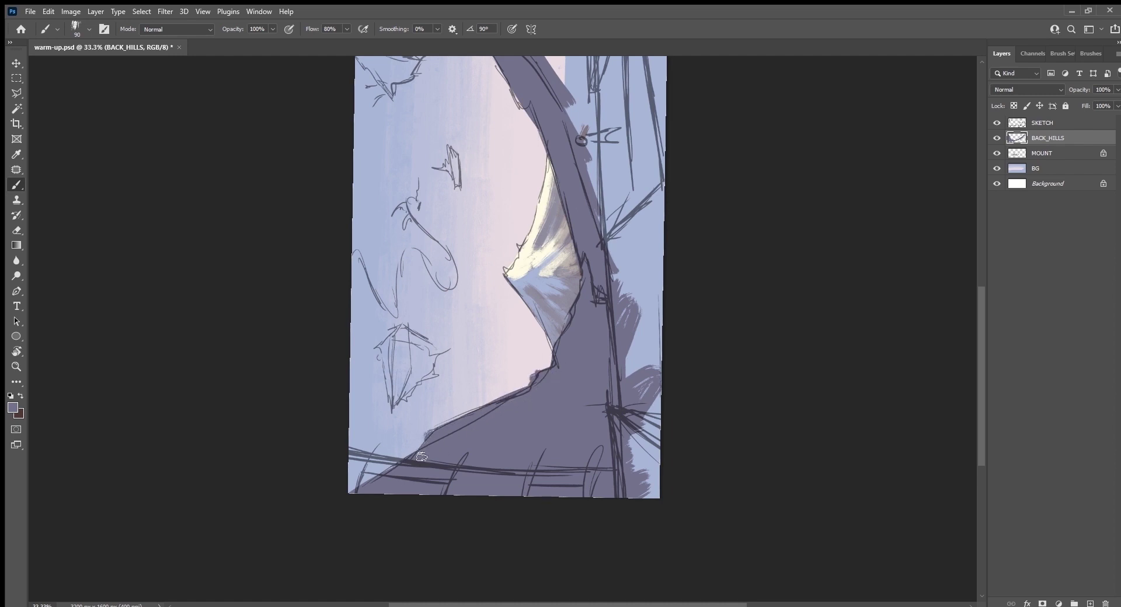
{"action": "key", "text": "Escape"}
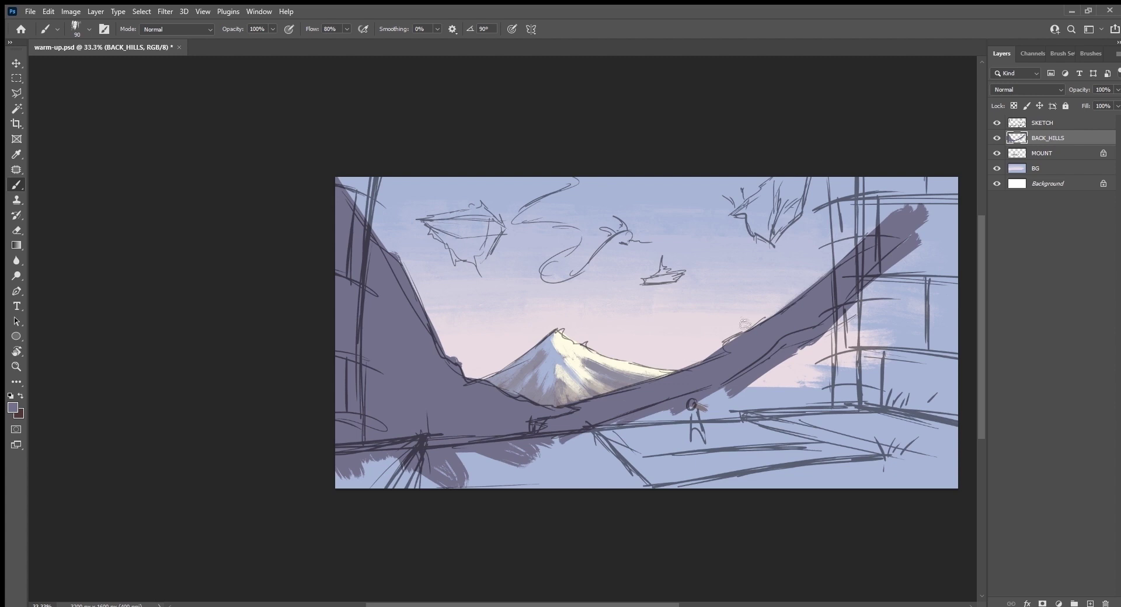
Darken the hill band's upper edge and extend its upper-right end.
{"action": "left_click_drag", "start_coordinate": [744, 370], "coordinate": [699, 395]}
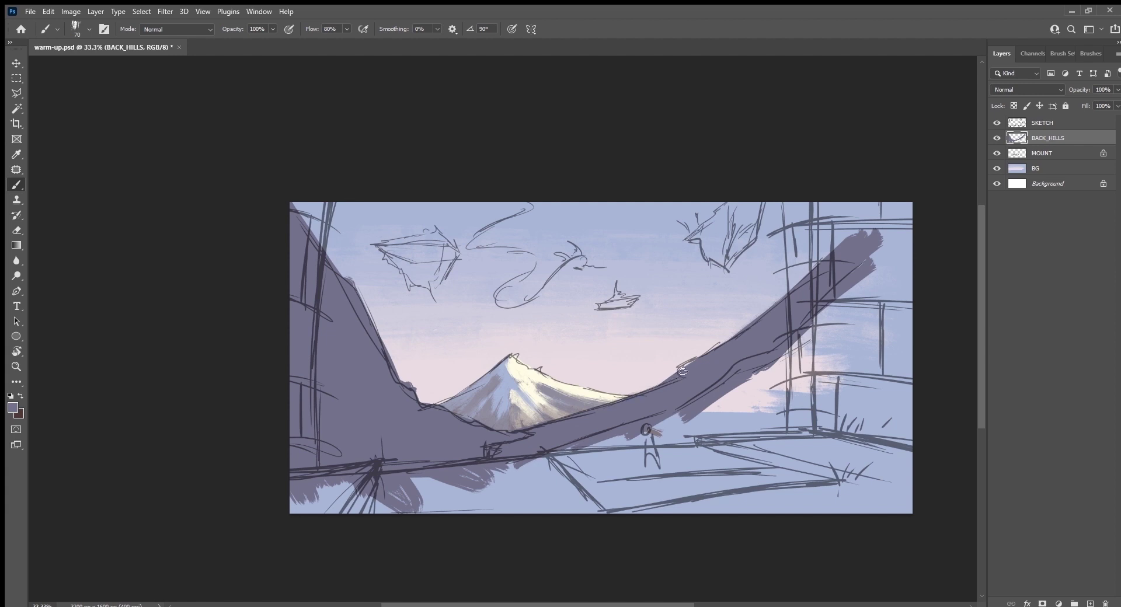
{"action": "left_click_drag", "start_coordinate": [682, 371], "coordinate": [706, 358]}
{"action": "left_click_drag", "start_coordinate": [879, 219], "coordinate": [846, 294]}
Lock BACK_HILLS transparency and paint cream highlights along the left cliff ridge at brush size 80.
{"action": "key", "text": "slash"}
{"action": "key", "text": "bracketright"}
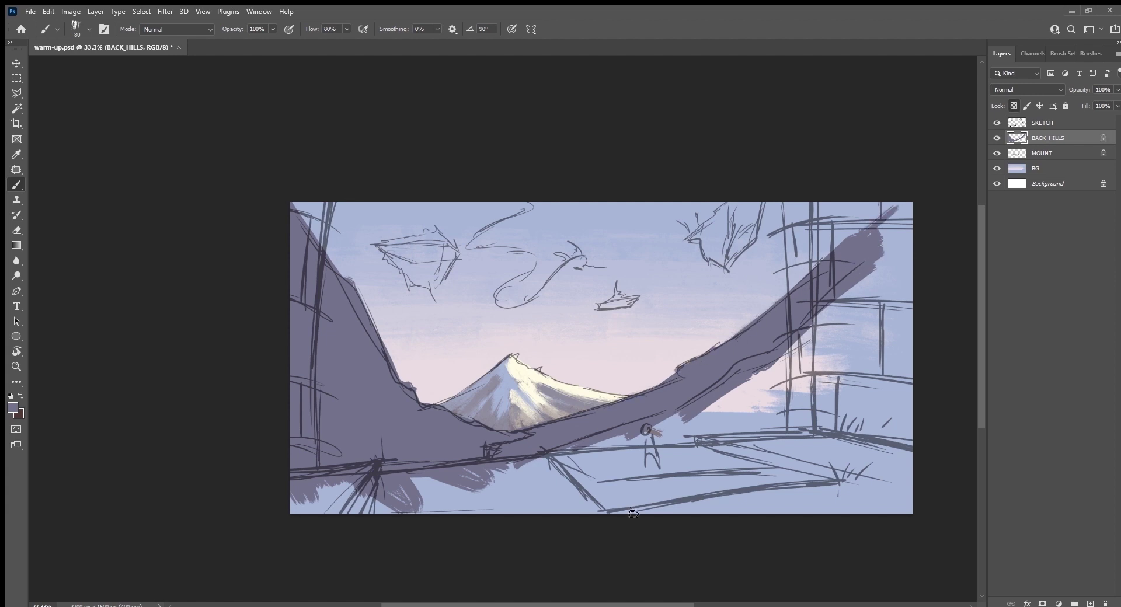
{"action": "left_click", "coordinate": [444, 367], "text": "alt"}
{"action": "mouse_move", "coordinate": [358, 302]}
{"action": "left_mouse_down"}
{"action": "mouse_move", "coordinate": [371, 341]}
{"action": "mouse_move", "coordinate": [357, 289]}
{"action": "mouse_move", "coordinate": [375, 362]}
{"action": "mouse_move", "coordinate": [354, 286]}
{"action": "mouse_move", "coordinate": [373, 402]}
{"action": "mouse_move", "coordinate": [370, 314]}
{"action": "mouse_move", "coordinate": [384, 366]}
{"action": "left_mouse_up"}
{"action": "left_click_drag", "start_coordinate": [312, 231], "coordinate": [327, 326]}
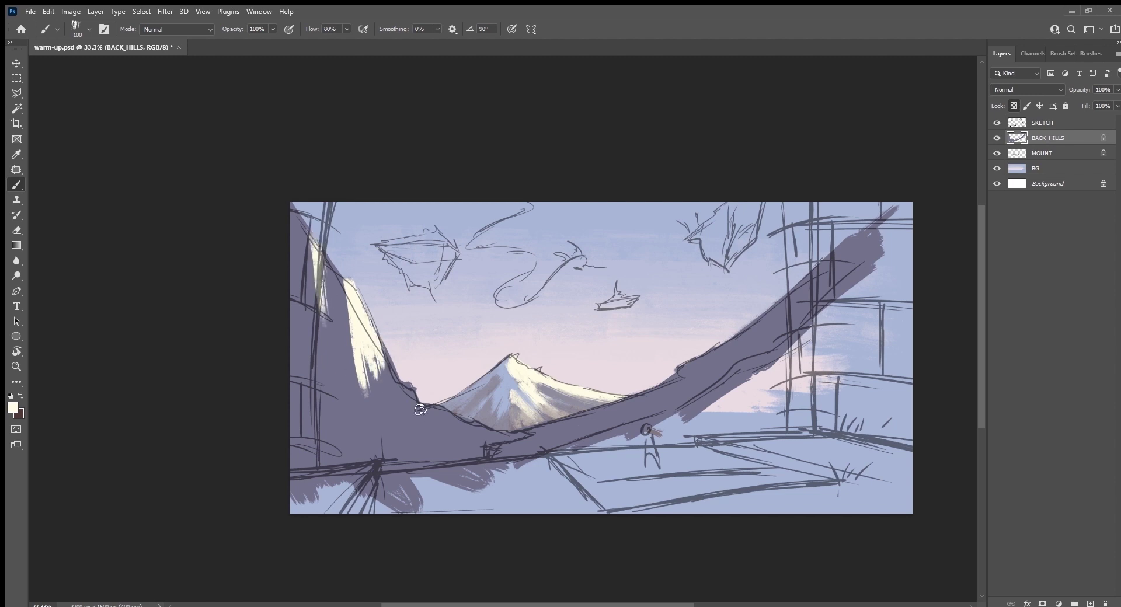
Paint cream highlights on the left cliff and blend dark reddish and purple-grey strokes over them.
{"action": "left_click_drag", "start_coordinate": [411, 390], "coordinate": [416, 443]}
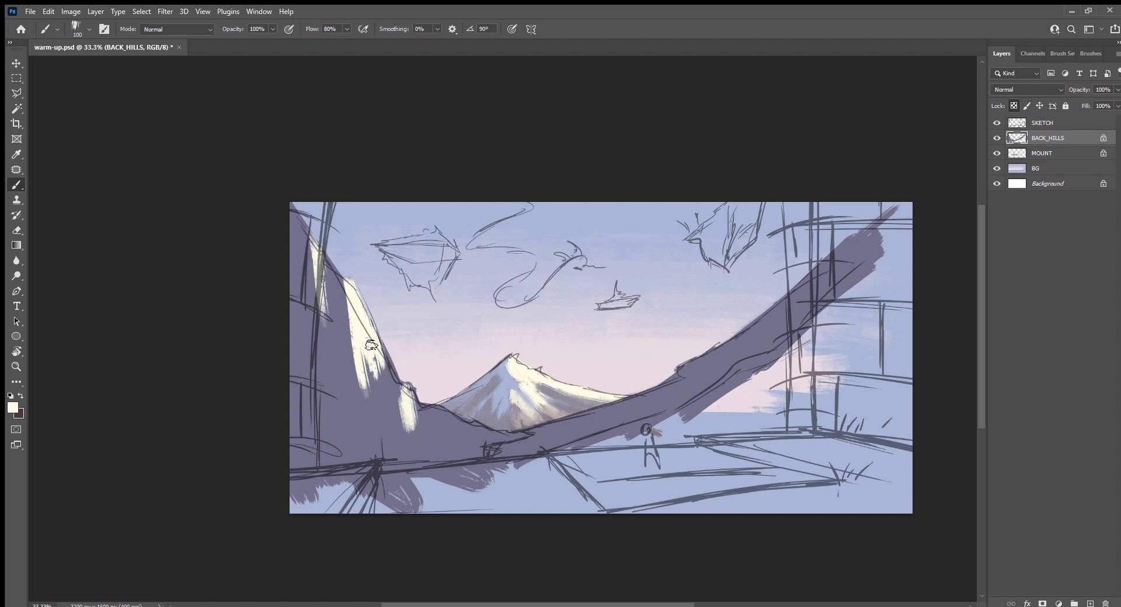
{"action": "left_click_drag", "start_coordinate": [363, 353], "coordinate": [362, 432]}
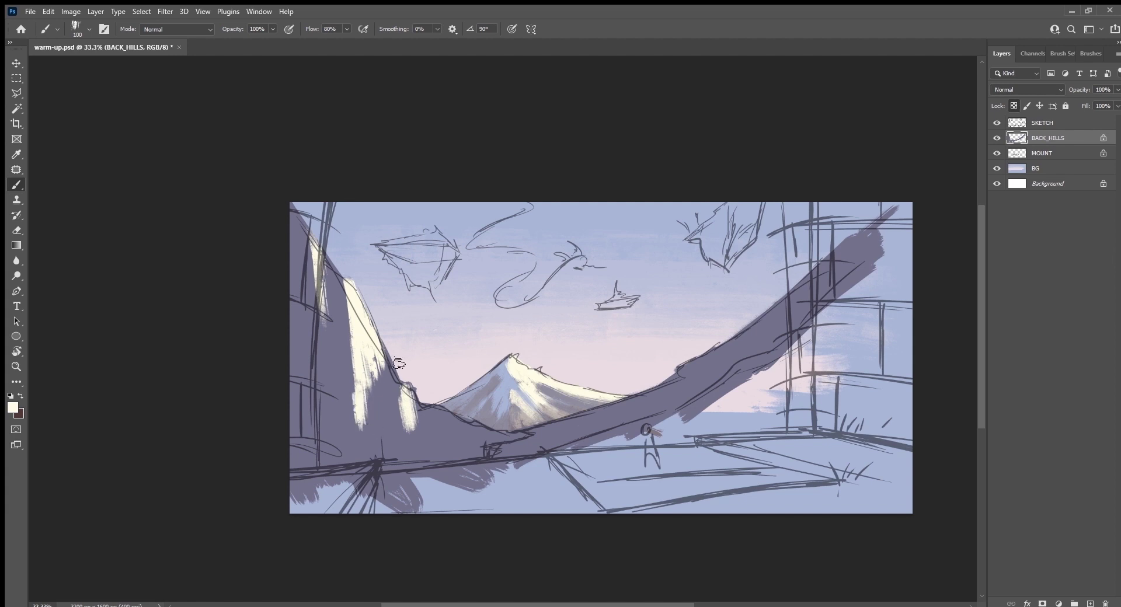
{"action": "key", "text": "x"}
{"action": "left_click_drag", "start_coordinate": [335, 351], "coordinate": [337, 391]}
{"action": "key", "text": "x"}
{"action": "left_click", "coordinate": [337, 350], "text": "alt"}
{"action": "left_click_drag", "start_coordinate": [336, 351], "coordinate": [335, 408]}
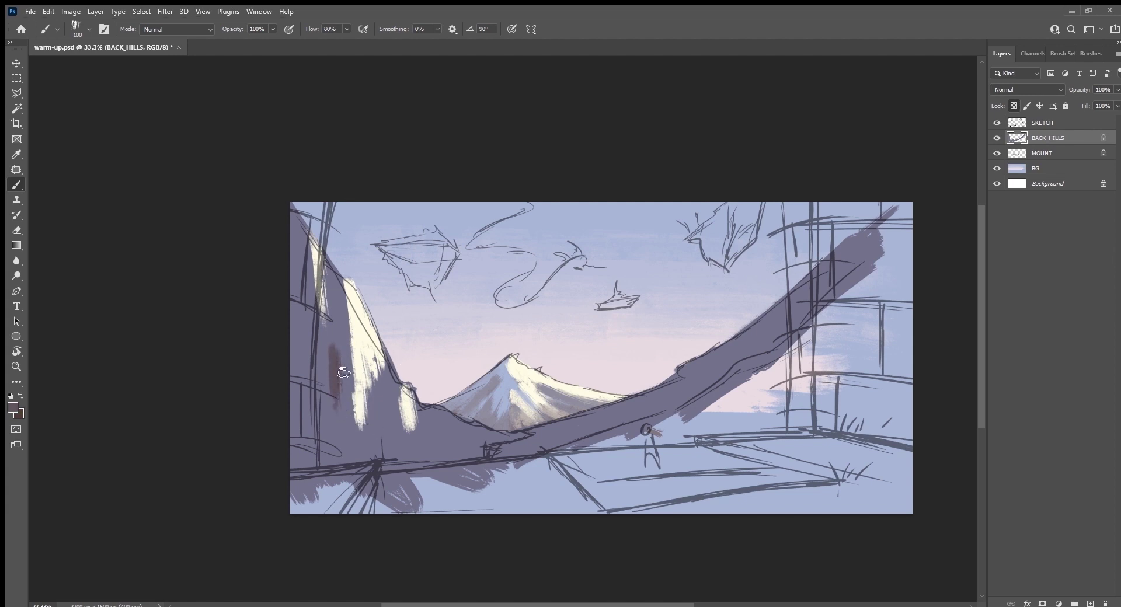
{"action": "left_click_drag", "start_coordinate": [352, 362], "coordinate": [354, 419]}
{"action": "left_click_drag", "start_coordinate": [344, 317], "coordinate": [348, 384]}
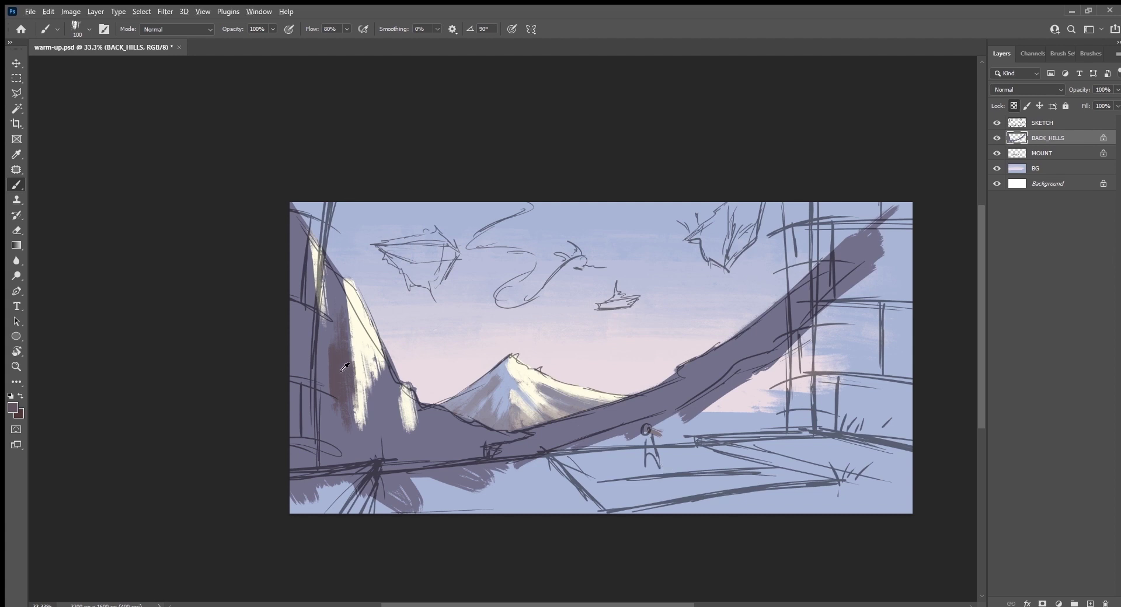
Fill the diagonal hill band with brown using a size 175 brush.
{"action": "left_click_drag", "start_coordinate": [331, 350], "coordinate": [325, 402]}
{"action": "left_click_drag", "start_coordinate": [575, 446], "coordinate": [757, 378]}
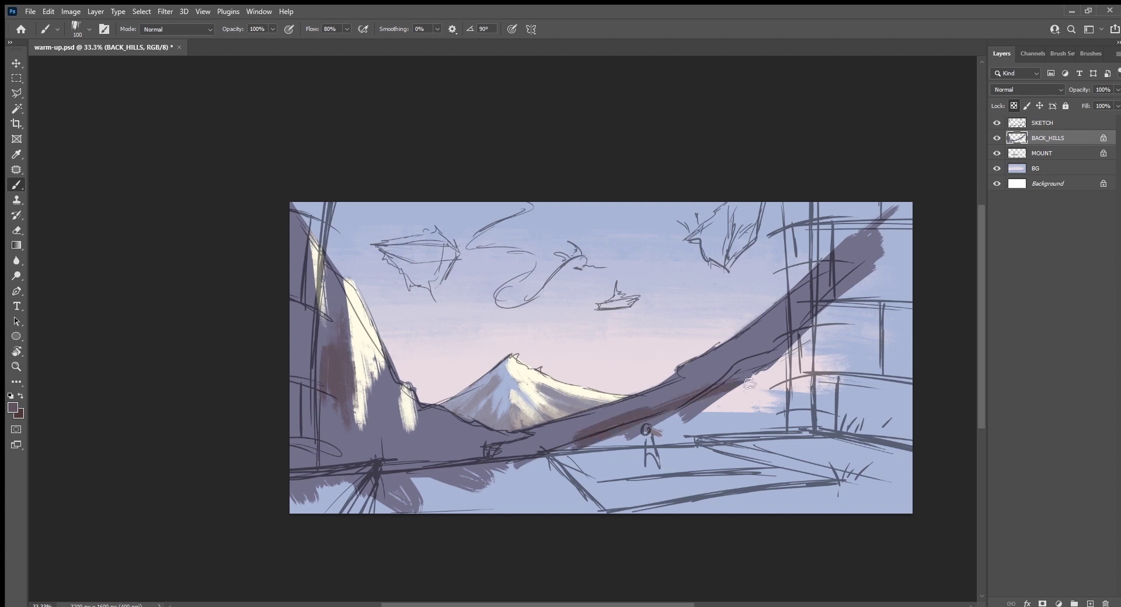
{"action": "mouse_move", "coordinate": [613, 436]}
{"action": "left_mouse_down"}
{"action": "mouse_move", "coordinate": [753, 373]}
{"action": "mouse_move", "coordinate": [669, 432]}
{"action": "mouse_move", "coordinate": [794, 350]}
{"action": "mouse_move", "coordinate": [885, 251]}
{"action": "left_mouse_up"}
{"action": "key", "text": "bracketright"}
{"action": "key", "text": "bracketright"}
{"action": "key", "text": "bracketright"}
{"action": "left_click_drag", "start_coordinate": [829, 289], "coordinate": [692, 412]}
{"action": "left_click_drag", "start_coordinate": [876, 254], "coordinate": [642, 432]}
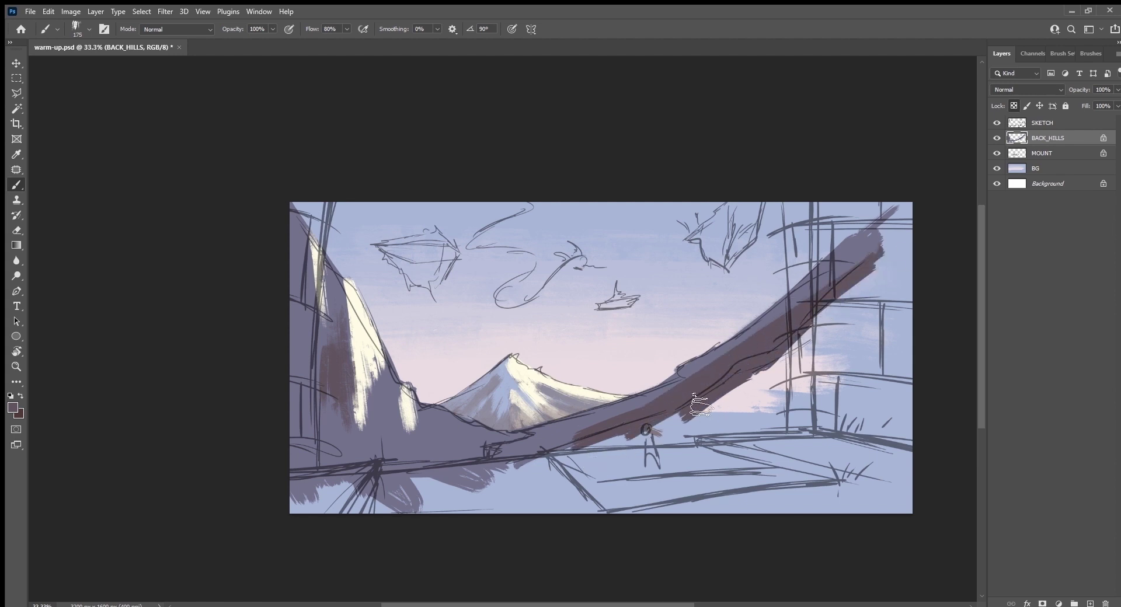
{"action": "left_click_drag", "start_coordinate": [664, 394], "coordinate": [491, 473]}
{"action": "left_click_drag", "start_coordinate": [635, 430], "coordinate": [489, 469]}
{"action": "left_click_drag", "start_coordinate": [637, 406], "coordinate": [475, 458]}
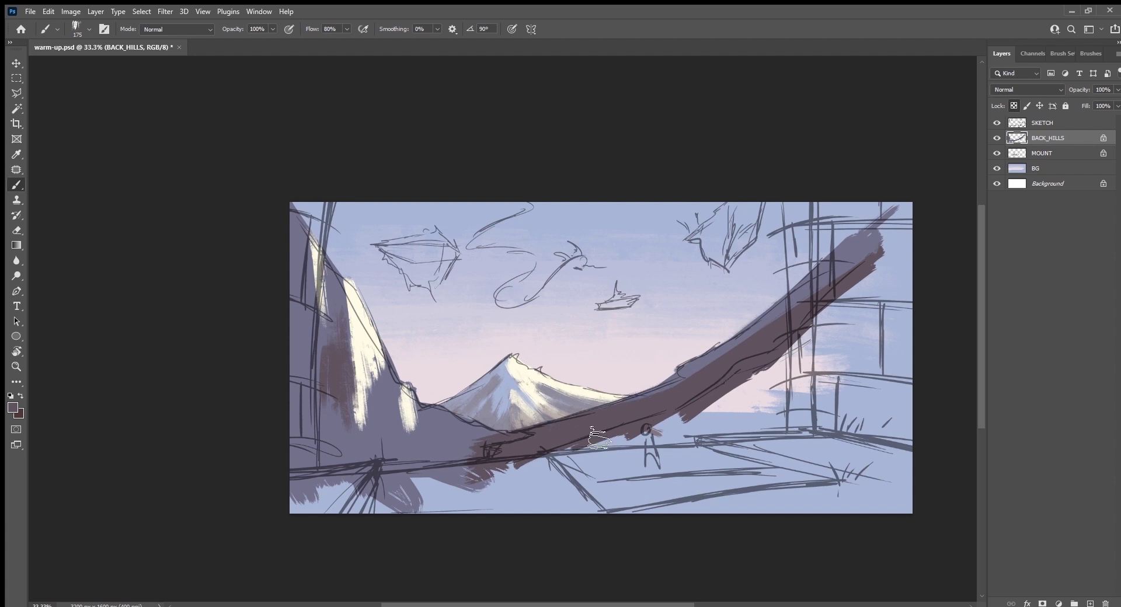
{"action": "mouse_move", "coordinate": [683, 393]}
{"action": "left_mouse_down"}
{"action": "mouse_move", "coordinate": [796, 313]}
{"action": "mouse_move", "coordinate": [893, 210]}
{"action": "left_mouse_up"}
{"action": "left_click_drag", "start_coordinate": [834, 286], "coordinate": [791, 307]}
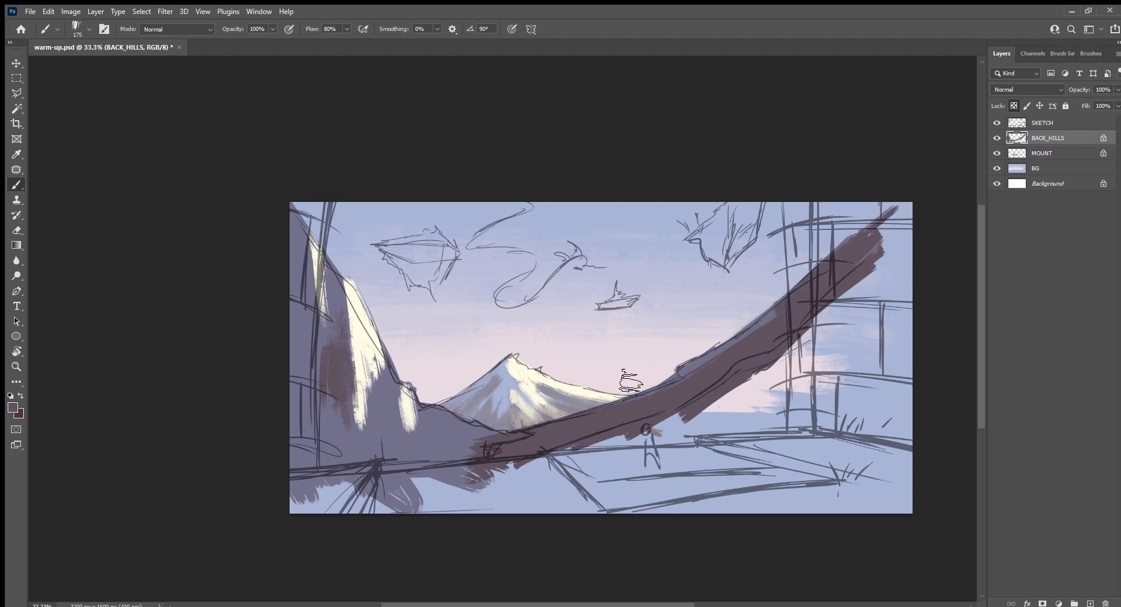
{"action": "key", "text": "bracketleft"}
{"action": "key", "text": "bracketleft"}
{"action": "key", "text": "bracketleft"}
Darken the left cliff's lower face and add cream strokes near its base.
{"action": "mouse_move", "coordinate": [375, 419]}
{"action": "left_mouse_down"}
{"action": "mouse_move", "coordinate": [379, 409]}
{"action": "mouse_move", "coordinate": [407, 445]}
{"action": "left_mouse_up"}
{"action": "left_click_drag", "start_coordinate": [399, 408], "coordinate": [413, 438]}
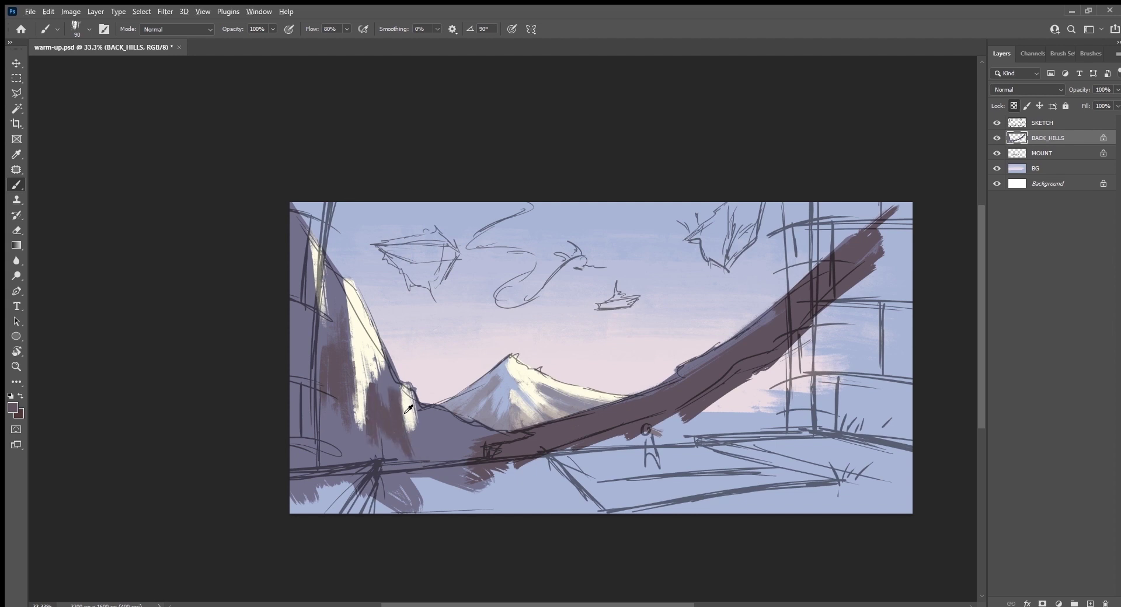
{"action": "left_click", "coordinate": [411, 393], "text": "alt"}
{"action": "left_click_drag", "start_coordinate": [411, 388], "coordinate": [436, 412]}
Hide the SKETCH layer and brighten the cliff's right edge with cream at brush size 60.
{"action": "left_click", "coordinate": [997, 123]}
{"action": "left_click", "coordinate": [374, 341], "text": "alt"}
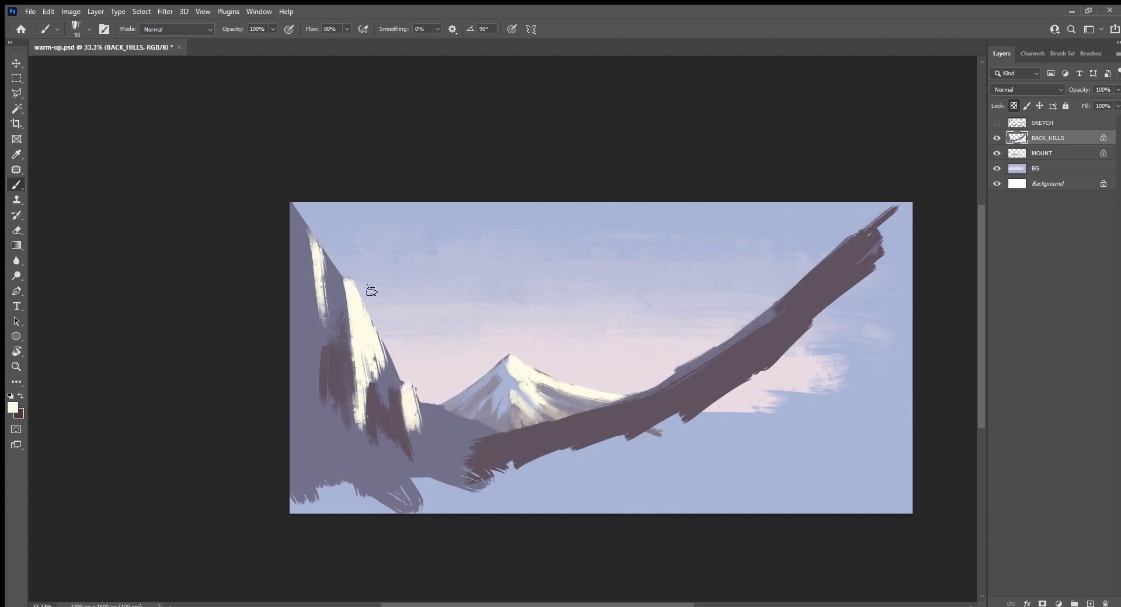
{"action": "key", "text": "bracketleft"}
{"action": "key", "text": "bracketleft"}
{"action": "key", "text": "bracketleft"}
{"action": "left_click_drag", "start_coordinate": [386, 361], "coordinate": [393, 343]}
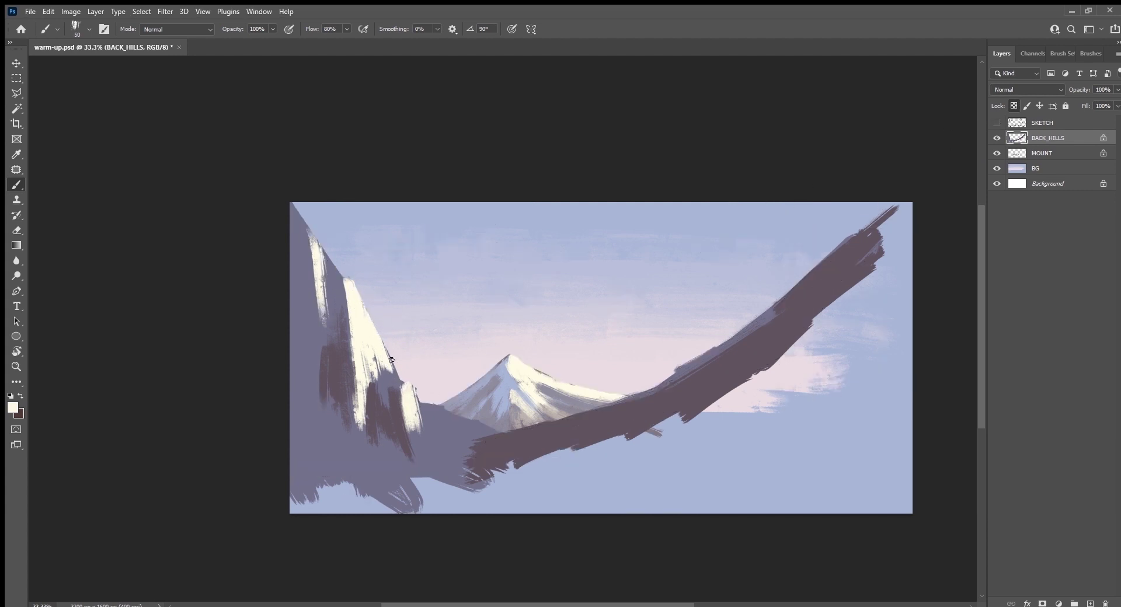
Shade the ridge's left edge grey-purple and paint cream highlights down the lit ridge.
{"action": "left_click", "coordinate": [344, 333], "text": "alt"}
{"action": "left_click_drag", "start_coordinate": [343, 277], "coordinate": [367, 381]}
{"action": "left_click", "coordinate": [355, 304], "text": "alt"}
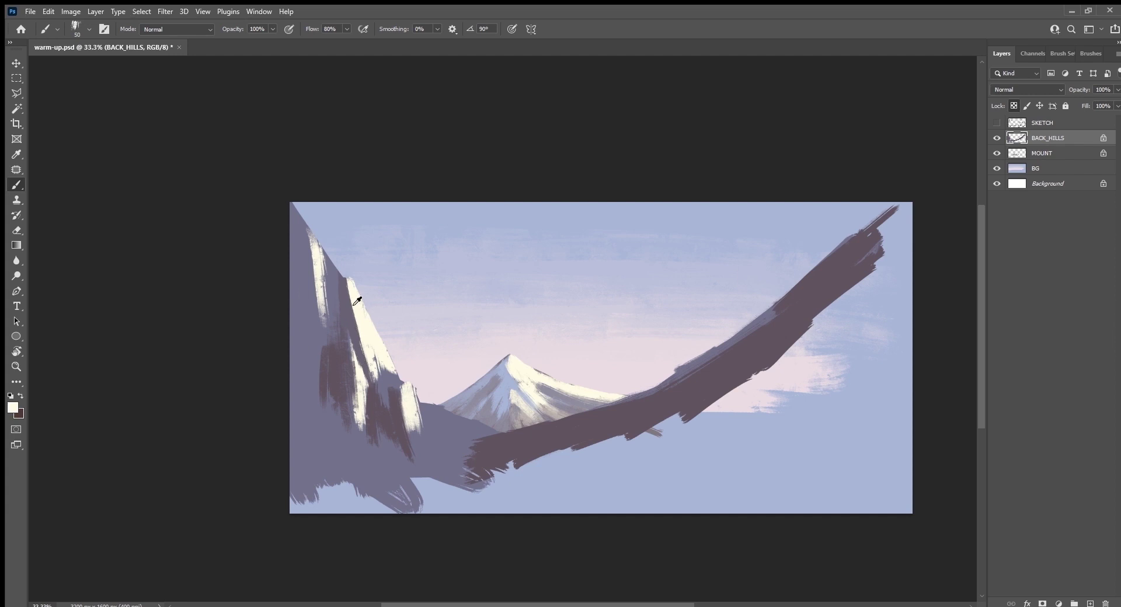
{"action": "left_click_drag", "start_coordinate": [353, 310], "coordinate": [354, 374]}
{"action": "left_click_drag", "start_coordinate": [348, 334], "coordinate": [357, 411]}
{"action": "left_click_drag", "start_coordinate": [352, 368], "coordinate": [354, 453]}
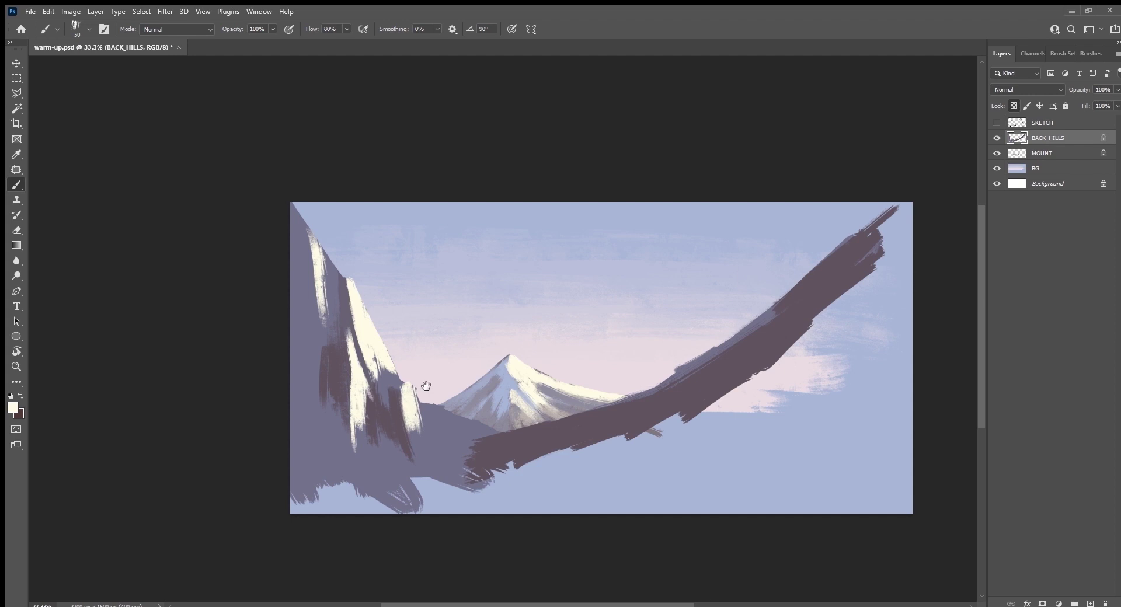
Darken the cliff's left edge and lower face with grey-purple and dark purple strokes.
{"action": "left_click_drag", "start_coordinate": [426, 385], "coordinate": [604, 501]}
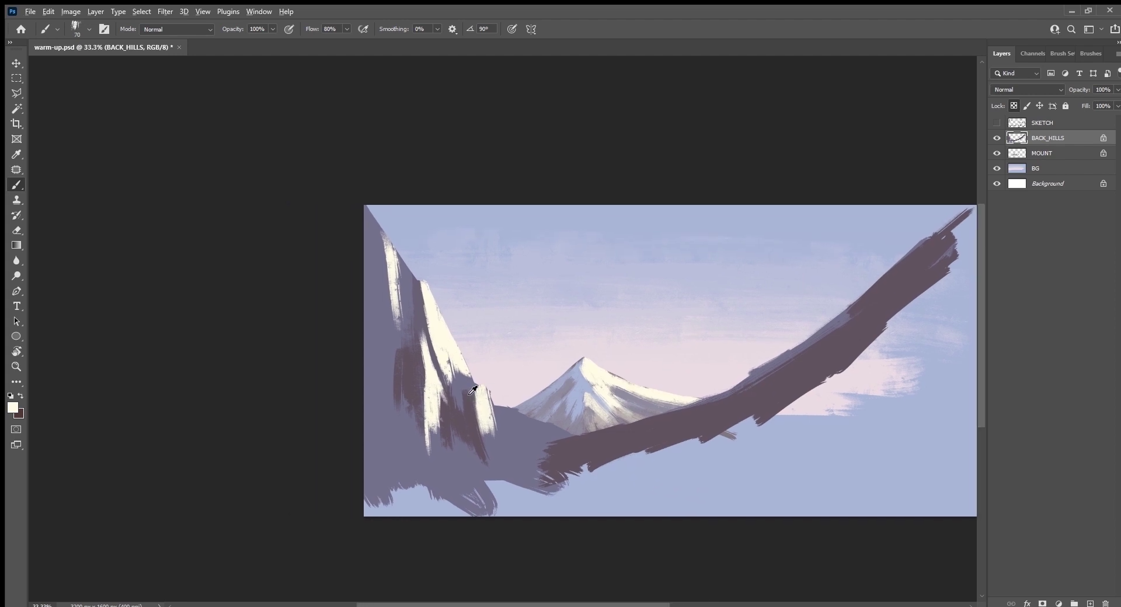
{"action": "left_click", "coordinate": [415, 319], "text": "alt"}
{"action": "mouse_move", "coordinate": [372, 236]}
{"action": "left_mouse_down"}
{"action": "mouse_move", "coordinate": [377, 295]}
{"action": "mouse_move", "coordinate": [388, 266]}
{"action": "left_mouse_up"}
{"action": "left_click_drag", "start_coordinate": [412, 309], "coordinate": [421, 313]}
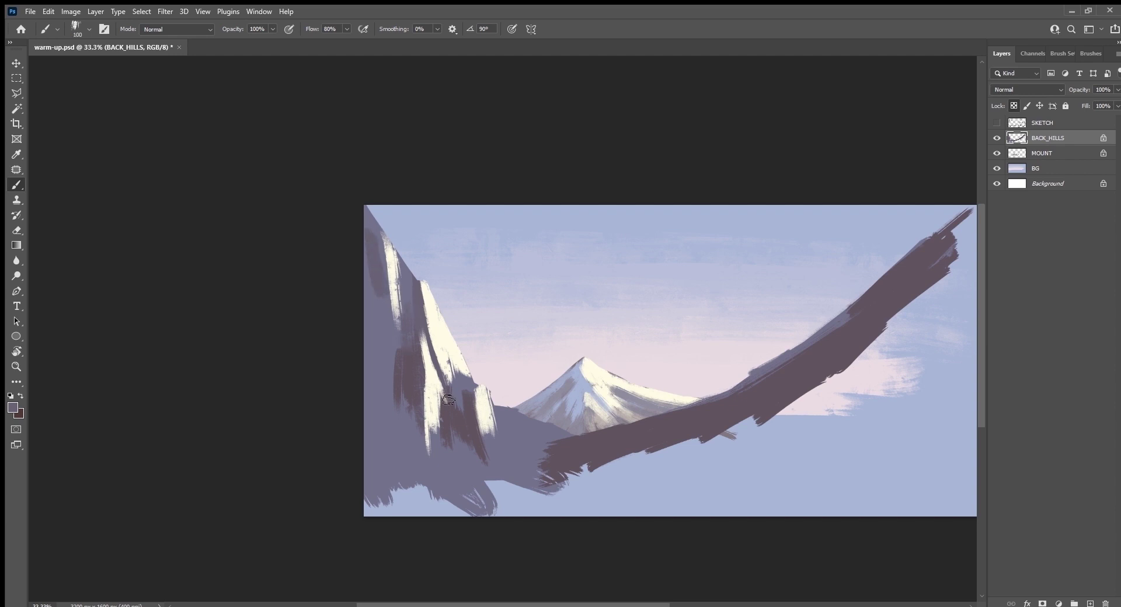
{"action": "left_click", "coordinate": [473, 421], "text": "alt"}
{"action": "left_click_drag", "start_coordinate": [385, 244], "coordinate": [379, 257]}
{"action": "left_click_drag", "start_coordinate": [373, 211], "coordinate": [381, 353]}
{"action": "mouse_move", "coordinate": [375, 298]}
{"action": "left_mouse_down"}
{"action": "mouse_move", "coordinate": [394, 350]}
{"action": "mouse_move", "coordinate": [395, 443]}
{"action": "mouse_move", "coordinate": [438, 471]}
{"action": "left_mouse_up"}
{"action": "left_click_drag", "start_coordinate": [421, 431], "coordinate": [446, 475]}
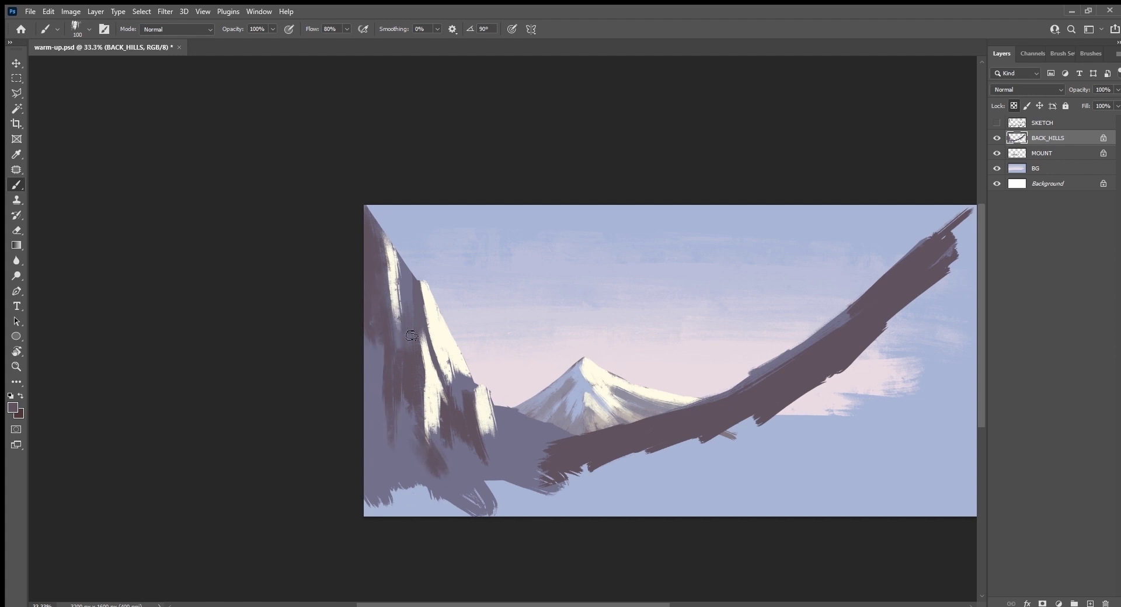
{"action": "mouse_move", "coordinate": [438, 415]}
{"action": "left_mouse_down"}
{"action": "mouse_move", "coordinate": [453, 460]}
{"action": "mouse_move", "coordinate": [504, 475]}
{"action": "left_mouse_up"}
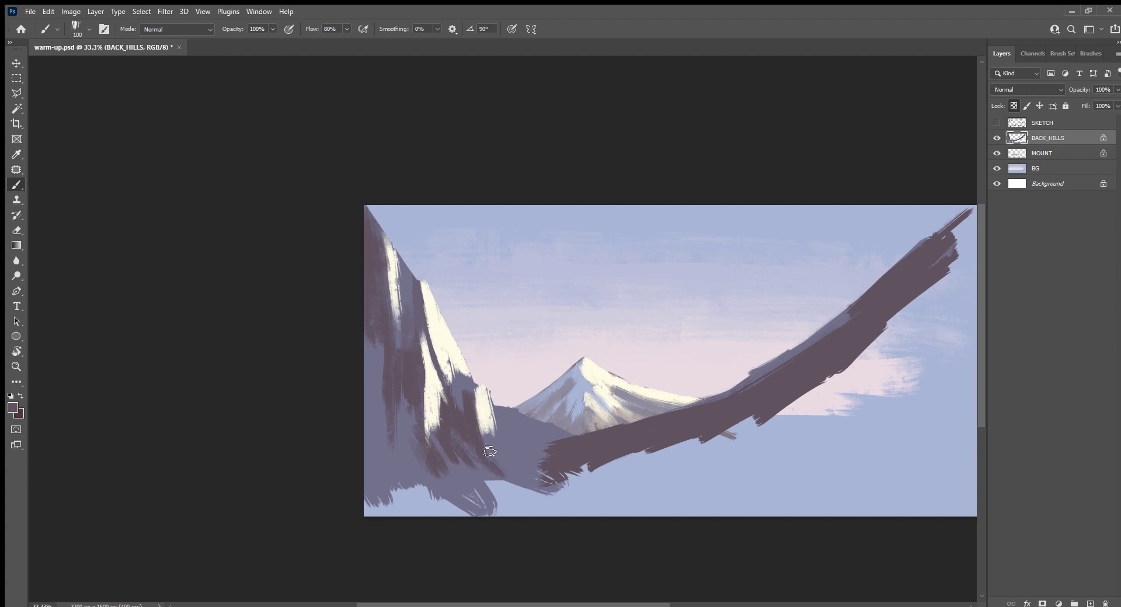
{"action": "mouse_move", "coordinate": [486, 436]}
{"action": "left_mouse_down"}
{"action": "mouse_move", "coordinate": [514, 467]}
{"action": "mouse_move", "coordinate": [567, 443]}
{"action": "mouse_move", "coordinate": [549, 436]}
{"action": "left_mouse_up"}
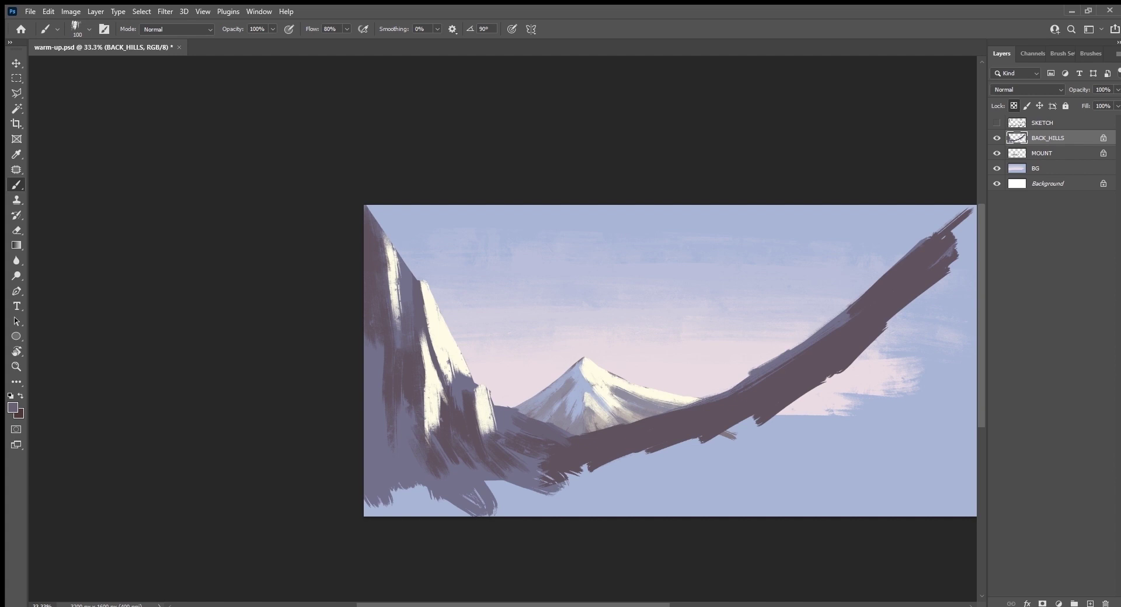
Sample greys from the ridge and paint a greyish stroke over the white ridge with an 80 px brush.
{"action": "left_click", "coordinate": [418, 302], "text": "alt"}
{"action": "left_click", "coordinate": [425, 334], "text": "alt"}
{"action": "key", "text": "bracketleft"}
{"action": "key", "text": "bracketleft"}
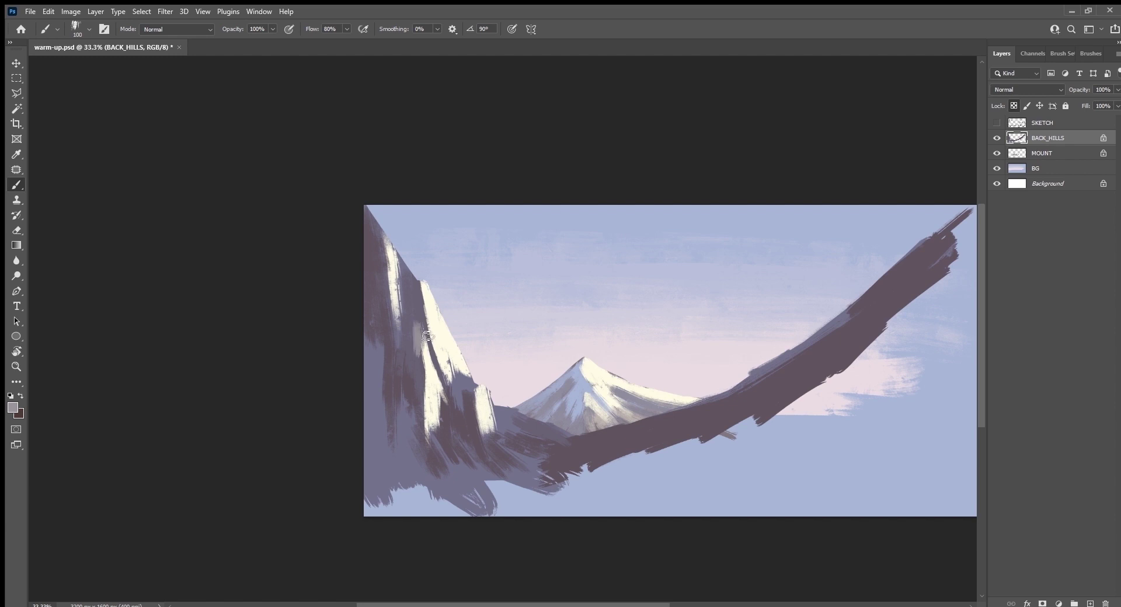
{"action": "left_click_drag", "start_coordinate": [431, 332], "coordinate": [435, 364]}
Tone down the white ridge and part of the left cliff with darker sampled cliff colours.
{"action": "left_click", "coordinate": [425, 302], "text": "alt"}
{"action": "mouse_move", "coordinate": [418, 289]}
{"action": "left_mouse_down"}
{"action": "mouse_move", "coordinate": [451, 373]}
{"action": "mouse_move", "coordinate": [442, 343]}
{"action": "left_mouse_up"}
{"action": "left_click", "coordinate": [429, 308], "text": "alt"}
{"action": "mouse_move", "coordinate": [422, 291]}
{"action": "left_mouse_down"}
{"action": "mouse_move", "coordinate": [450, 377]}
{"action": "mouse_move", "coordinate": [447, 366]}
{"action": "left_mouse_up"}
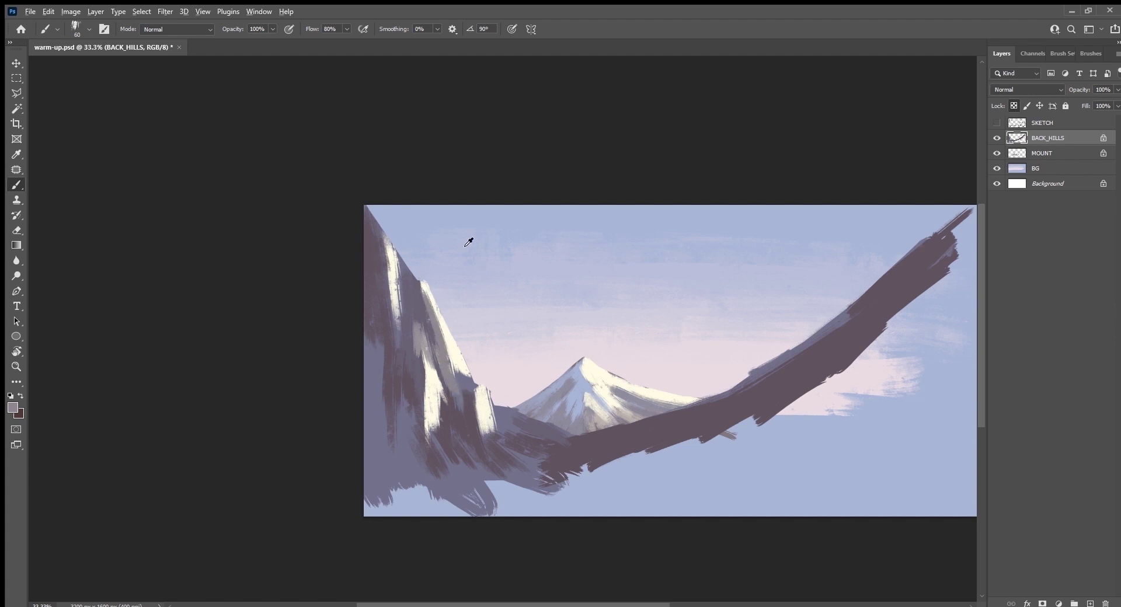
{"action": "left_click", "coordinate": [449, 232], "text": "alt"}
{"action": "left_click", "coordinate": [382, 333], "text": "alt"}
{"action": "mouse_move", "coordinate": [384, 338]}
{"action": "left_mouse_down"}
{"action": "mouse_move", "coordinate": [387, 417]}
{"action": "mouse_move", "coordinate": [377, 415]}
{"action": "left_mouse_up"}
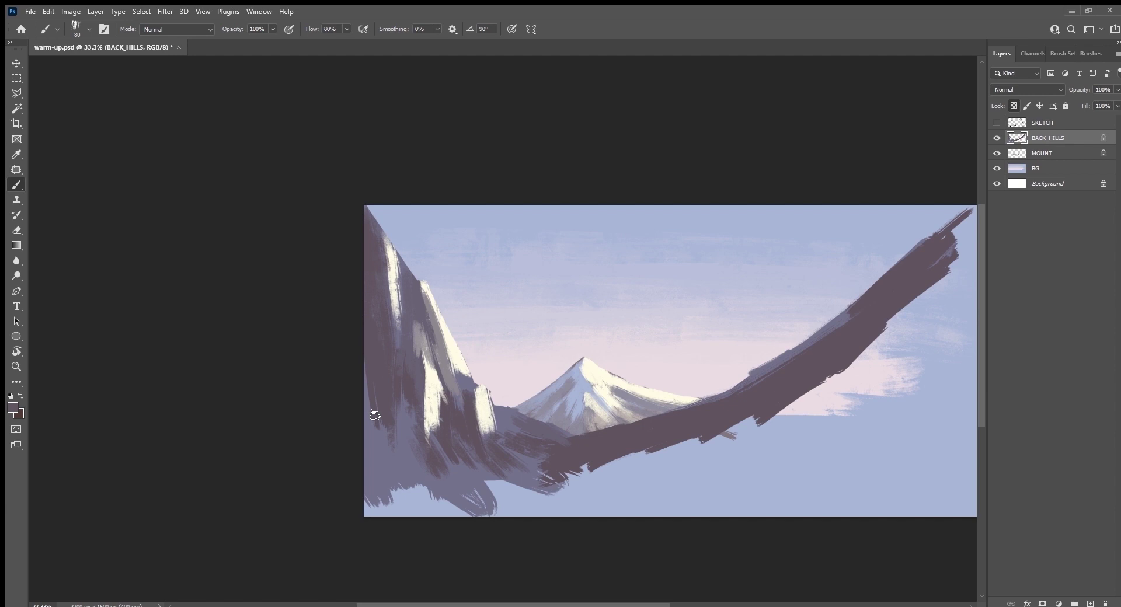
With a 150 px brush, darken the lower-left cliff highlights and the light patch by its base.
{"action": "key", "text": "bracketright"}
{"action": "key", "text": "bracketright"}
{"action": "key", "text": "bracketright"}
{"action": "mouse_move", "coordinate": [457, 427]}
{"action": "left_mouse_down"}
{"action": "mouse_move", "coordinate": [433, 458]}
{"action": "mouse_move", "coordinate": [421, 443]}
{"action": "mouse_move", "coordinate": [401, 458]}
{"action": "mouse_move", "coordinate": [370, 354]}
{"action": "mouse_move", "coordinate": [390, 506]}
{"action": "mouse_move", "coordinate": [400, 479]}
{"action": "mouse_move", "coordinate": [420, 476]}
{"action": "mouse_move", "coordinate": [449, 509]}
{"action": "mouse_move", "coordinate": [482, 470]}
{"action": "mouse_move", "coordinate": [522, 456]}
{"action": "mouse_move", "coordinate": [546, 493]}
{"action": "mouse_move", "coordinate": [557, 435]}
{"action": "mouse_move", "coordinate": [563, 484]}
{"action": "left_mouse_up"}
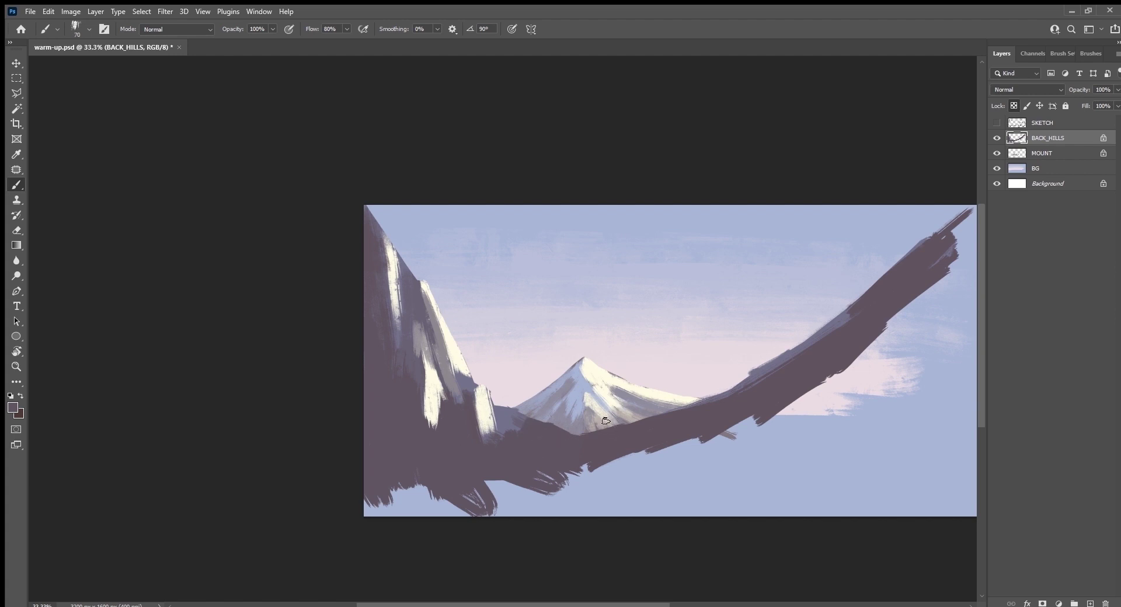
{"action": "mouse_move", "coordinate": [510, 411]}
{"action": "left_mouse_down"}
{"action": "mouse_move", "coordinate": [528, 423]}
{"action": "mouse_move", "coordinate": [496, 421]}
{"action": "mouse_move", "coordinate": [526, 438]}
{"action": "left_mouse_up"}
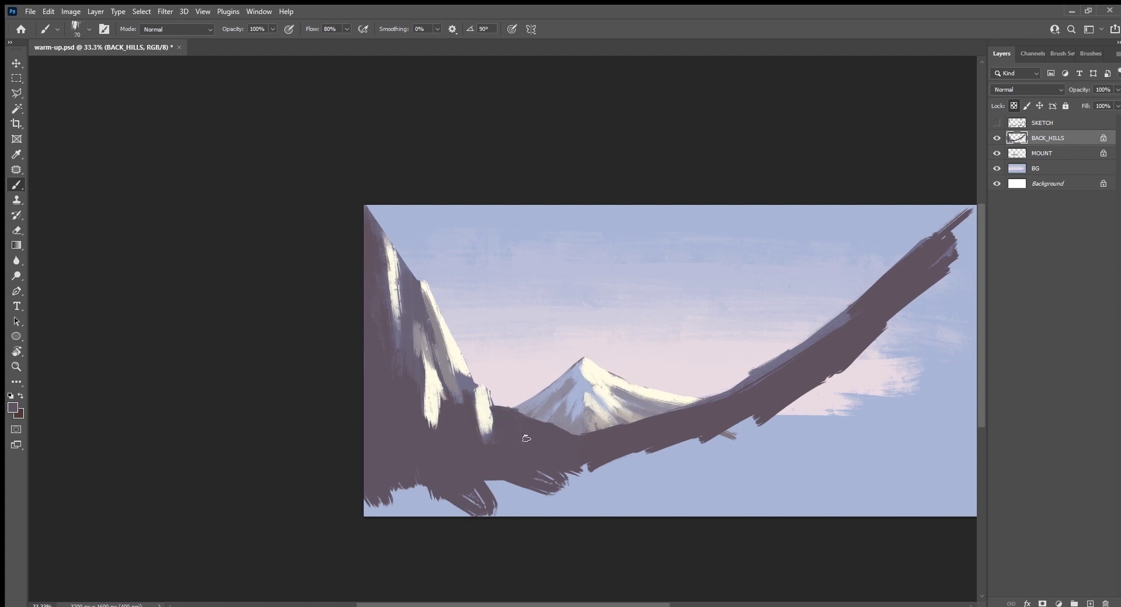
Paint the dark hill colour up the cliff ridge and face, covering its highlights with a 125 px brush.
{"action": "left_click", "coordinate": [465, 390], "text": "alt"}
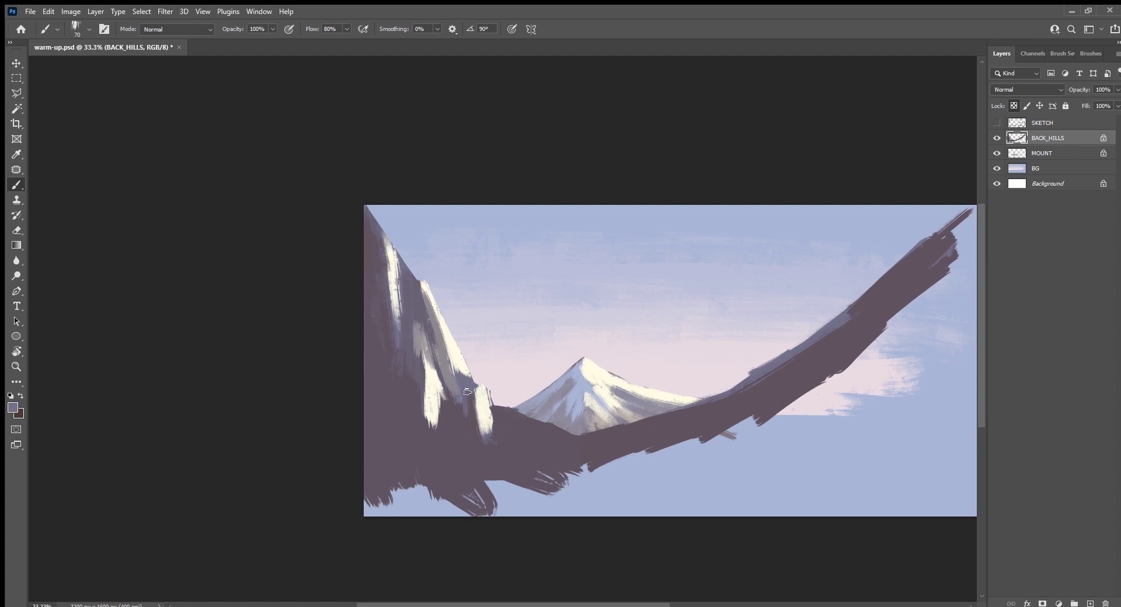
{"action": "left_click", "coordinate": [473, 425], "text": "alt"}
{"action": "left_click_drag", "start_coordinate": [447, 371], "coordinate": [439, 346]}
{"action": "left_click_drag", "start_coordinate": [453, 390], "coordinate": [416, 270]}
{"action": "mouse_move", "coordinate": [431, 329]}
{"action": "left_mouse_down"}
{"action": "mouse_move", "coordinate": [437, 373]}
{"action": "mouse_move", "coordinate": [448, 377]}
{"action": "left_mouse_up"}
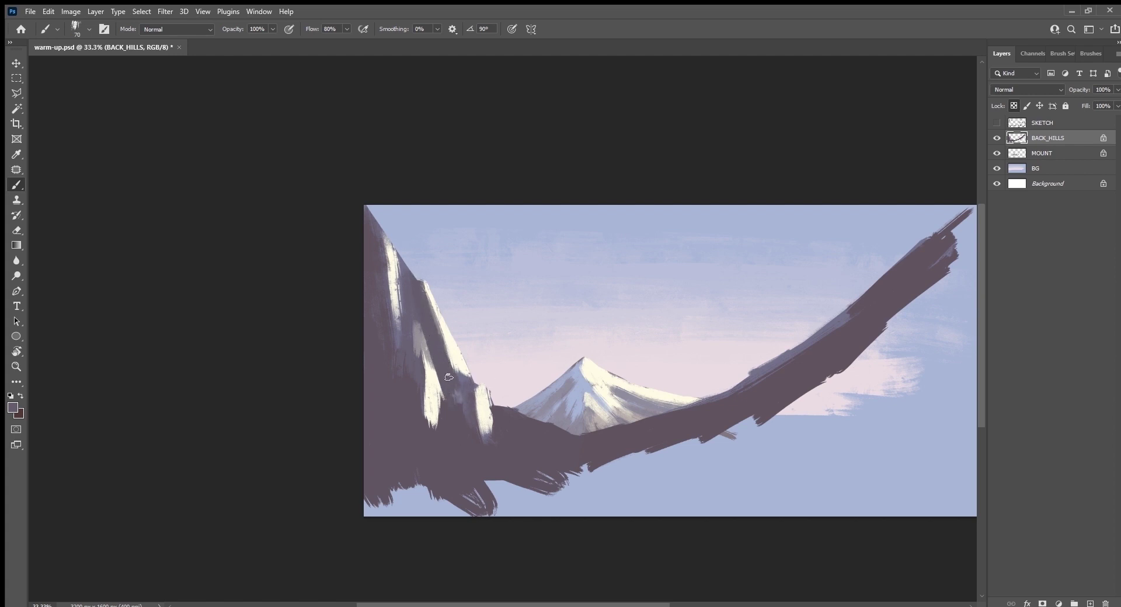
{"action": "key", "text": "bracketright"}
{"action": "key", "text": "bracketright"}
{"action": "mouse_move", "coordinate": [420, 327]}
{"action": "left_mouse_down"}
{"action": "mouse_move", "coordinate": [435, 426]}
{"action": "mouse_move", "coordinate": [406, 334]}
{"action": "mouse_move", "coordinate": [402, 368]}
{"action": "mouse_move", "coordinate": [390, 334]}
{"action": "mouse_move", "coordinate": [388, 245]}
{"action": "mouse_move", "coordinate": [396, 277]}
{"action": "left_mouse_up"}
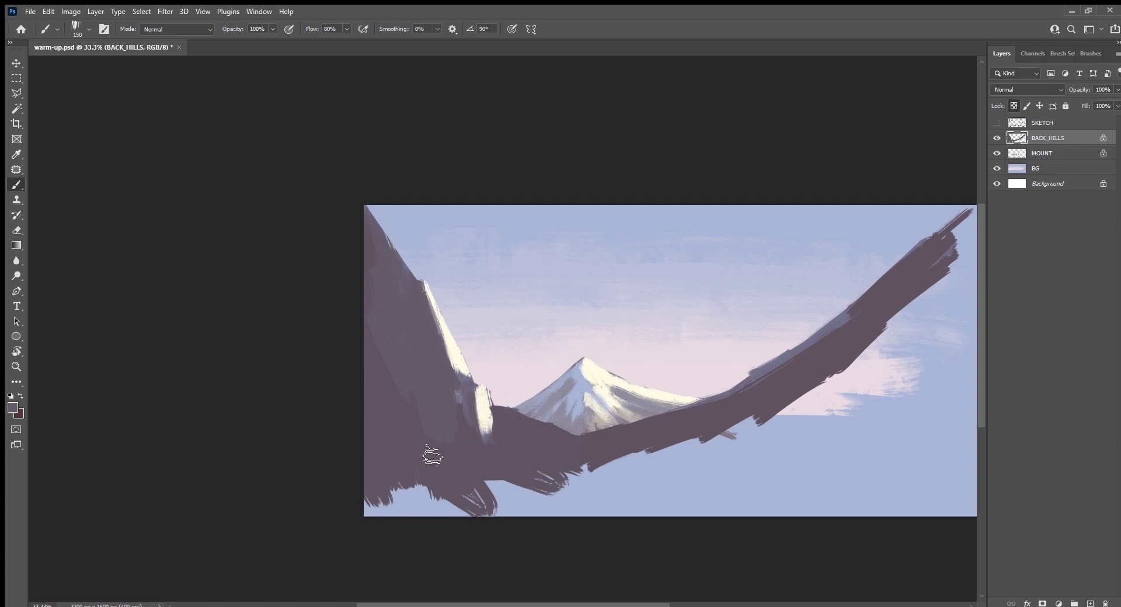
Paint dark over the cliff's white upper edge and widen the dark band along it.
{"action": "key", "text": "alt"}
{"action": "key", "text": "i"}
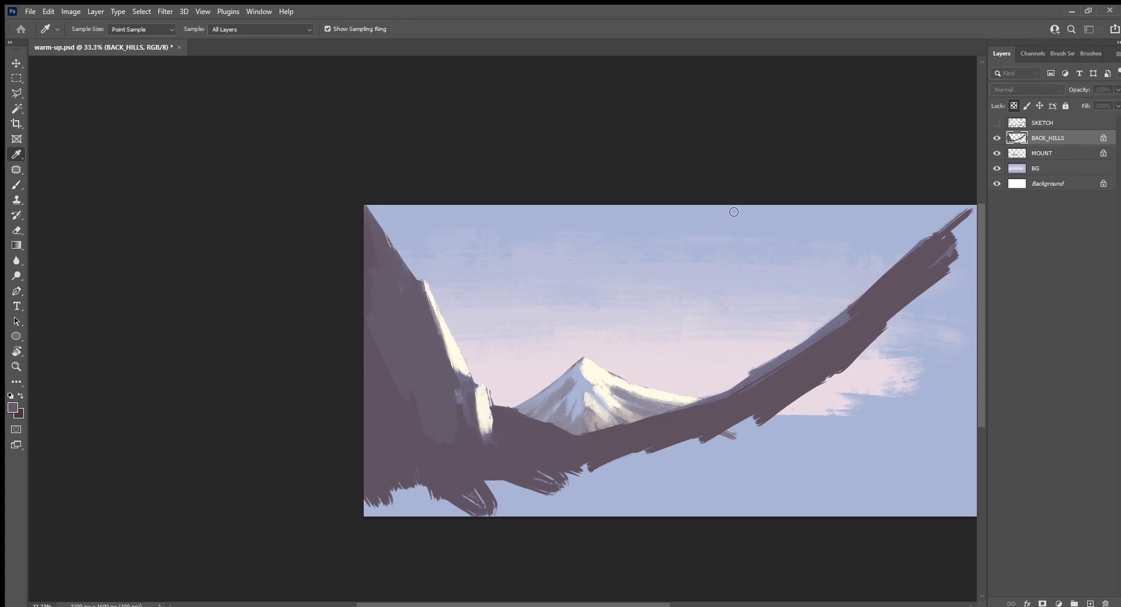
{"action": "key", "text": "b"}
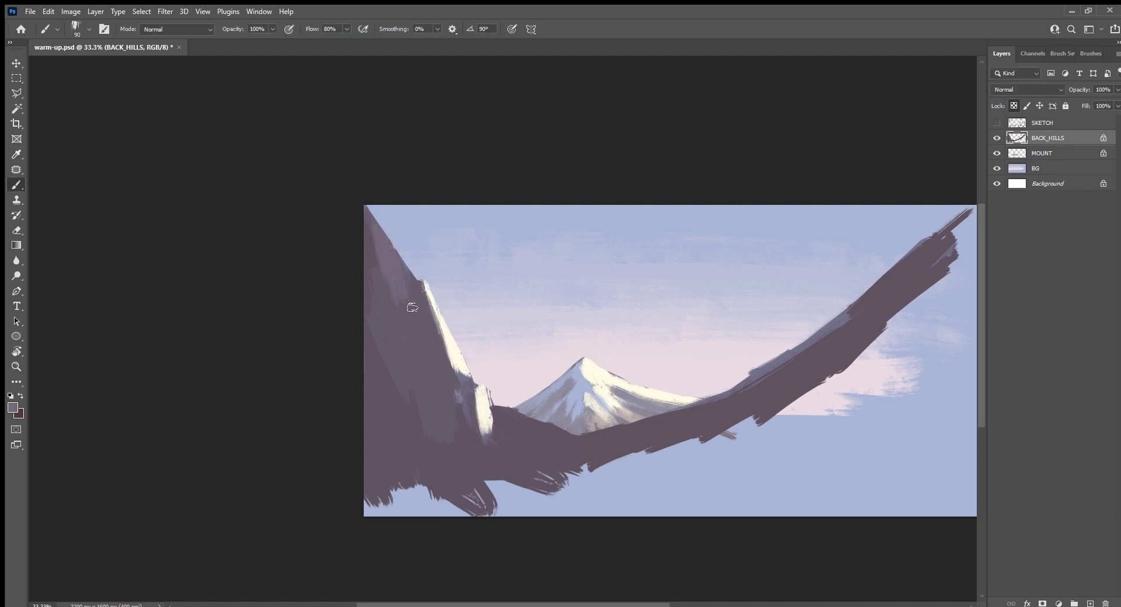
{"action": "left_click_drag", "start_coordinate": [415, 345], "coordinate": [410, 318]}
{"action": "left_click_drag", "start_coordinate": [431, 280], "coordinate": [470, 383]}
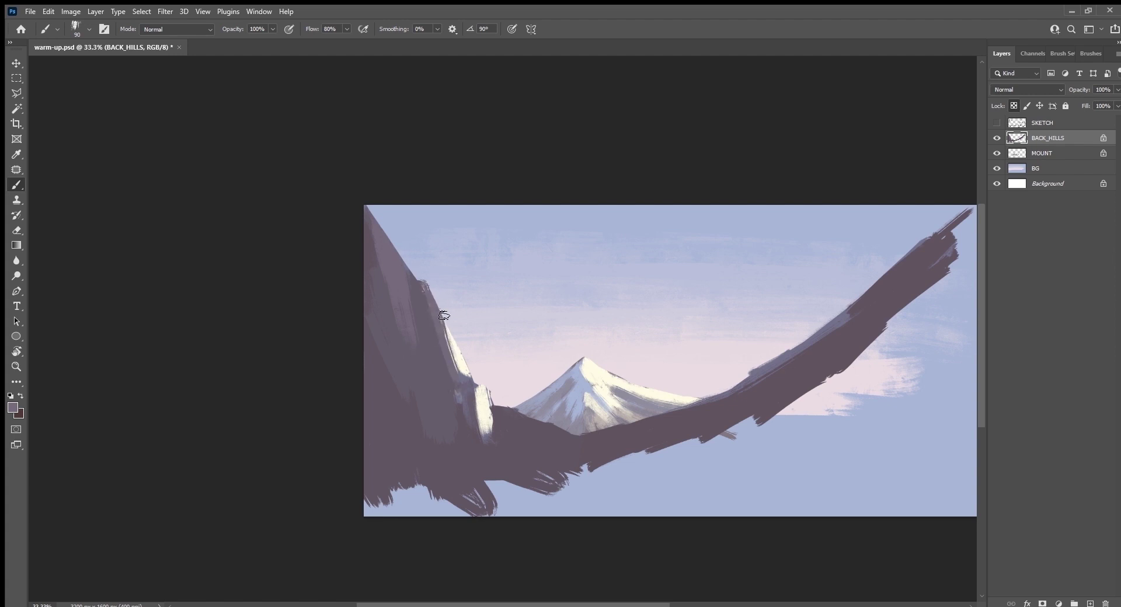
{"action": "mouse_move", "coordinate": [429, 282]}
{"action": "left_mouse_down"}
{"action": "mouse_move", "coordinate": [446, 376]}
{"action": "mouse_move", "coordinate": [504, 414]}
{"action": "mouse_move", "coordinate": [481, 424]}
{"action": "mouse_move", "coordinate": [473, 395]}
{"action": "mouse_move", "coordinate": [459, 461]}
{"action": "mouse_move", "coordinate": [468, 423]}
{"action": "left_mouse_up"}
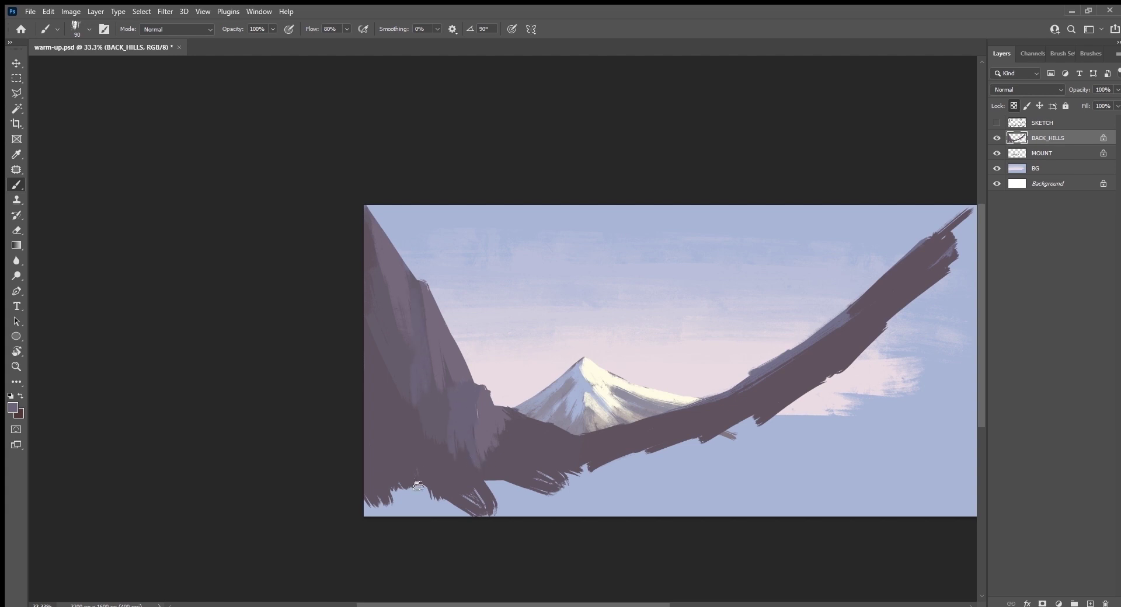
Add lighter purple and a light-blue streak to the cliff face, then cover the streak with dark purple.
{"action": "key", "text": "]"}
{"action": "key", "text": "]"}
{"action": "left_click_drag", "start_coordinate": [395, 375], "coordinate": [408, 409]}
{"action": "left_click", "coordinate": [448, 216], "text": "alt"}
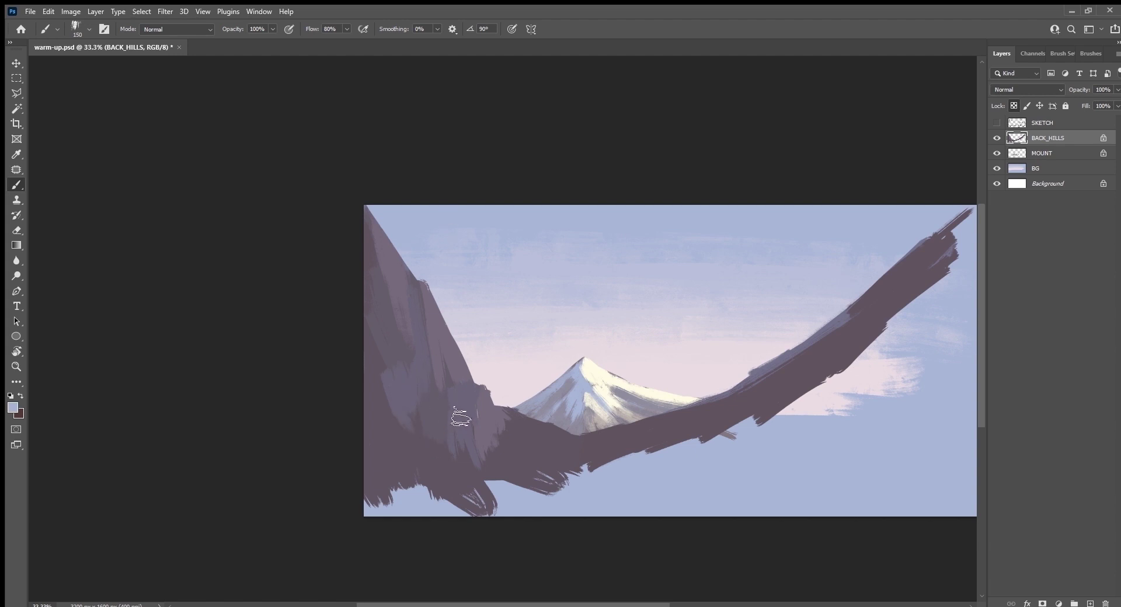
{"action": "key", "text": "["}
{"action": "key", "text": "["}
{"action": "key", "text": "["}
{"action": "left_click_drag", "start_coordinate": [472, 398], "coordinate": [476, 448]}
{"action": "left_click", "coordinate": [472, 416], "text": "alt"}
{"action": "mouse_move", "coordinate": [467, 401]}
{"action": "left_mouse_down"}
{"action": "mouse_move", "coordinate": [523, 460]}
{"action": "mouse_move", "coordinate": [534, 423]}
{"action": "left_mouse_up"}
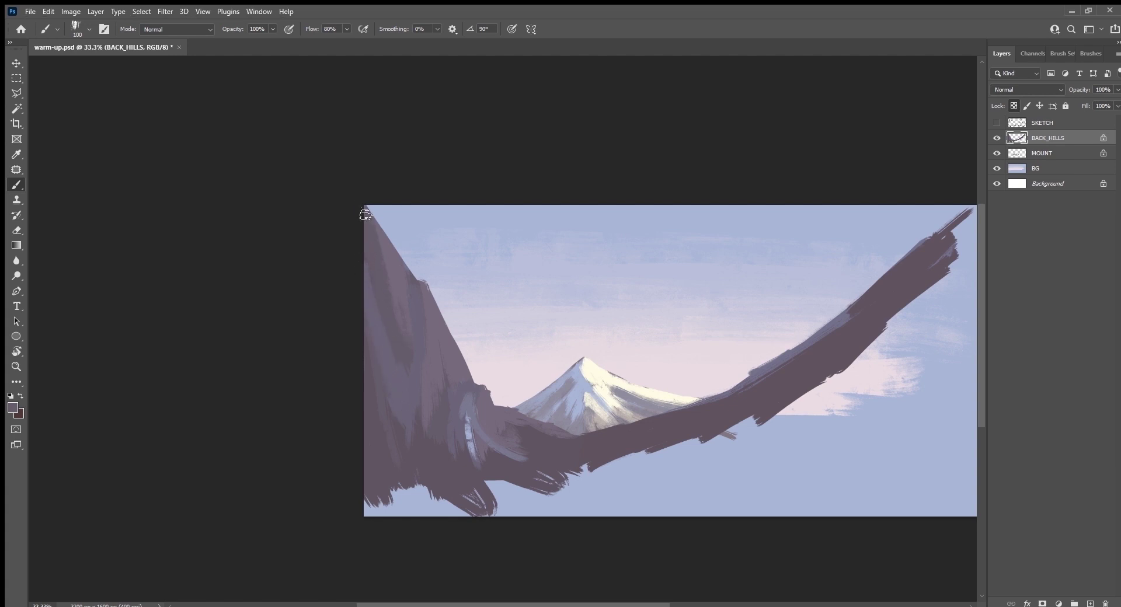
Shade the left cliff with a thin darker stroke and pick up the cream snow colour.
{"action": "left_click", "coordinate": [385, 245], "text": "alt"}
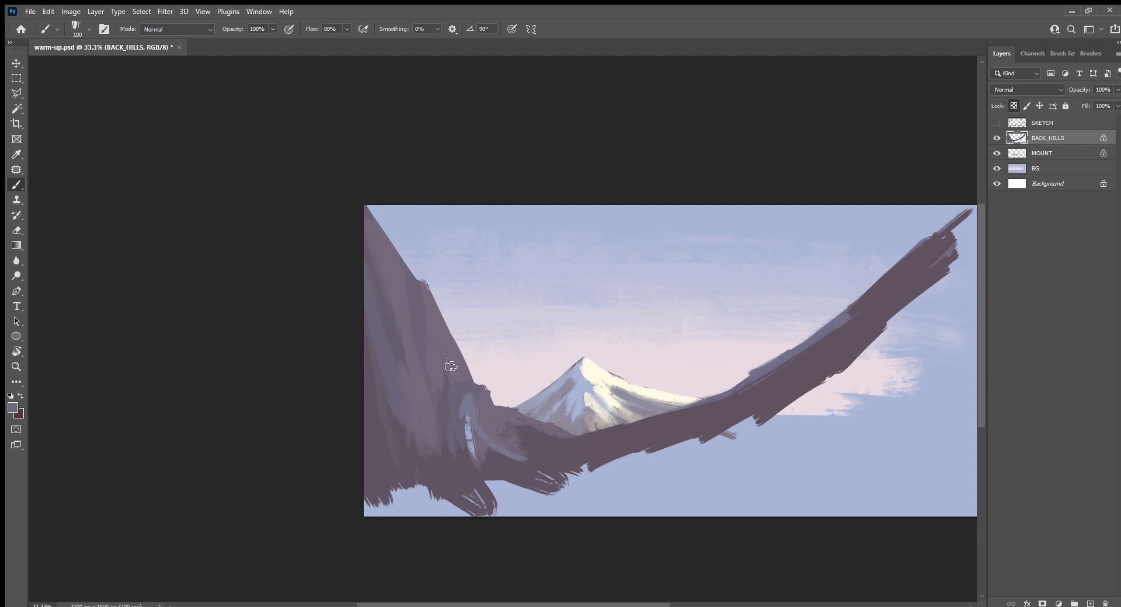
{"action": "left_click_drag", "start_coordinate": [446, 388], "coordinate": [449, 477]}
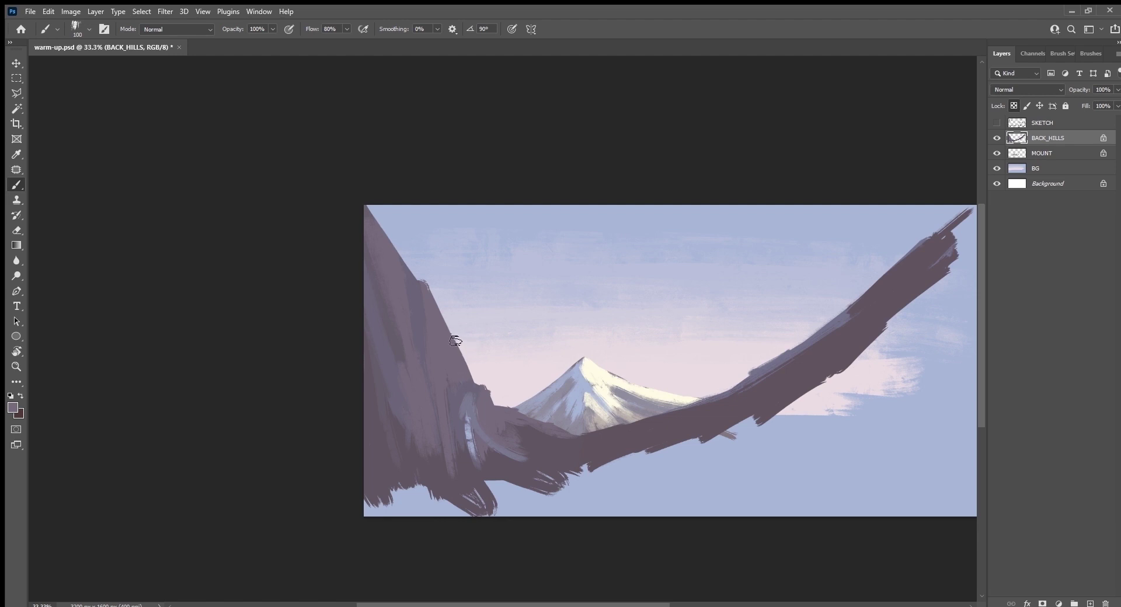
{"action": "left_click", "coordinate": [581, 367], "text": "alt"}
With a smaller brush, paint cream highlights down the cliff edge and higher up the cliff.
{"action": "key", "text": "bracketleft"}
{"action": "key", "text": "bracketleft"}
{"action": "key", "text": "bracketleft"}
{"action": "left_click_drag", "start_coordinate": [424, 291], "coordinate": [446, 352]}
{"action": "left_click_drag", "start_coordinate": [426, 293], "coordinate": [428, 324]}
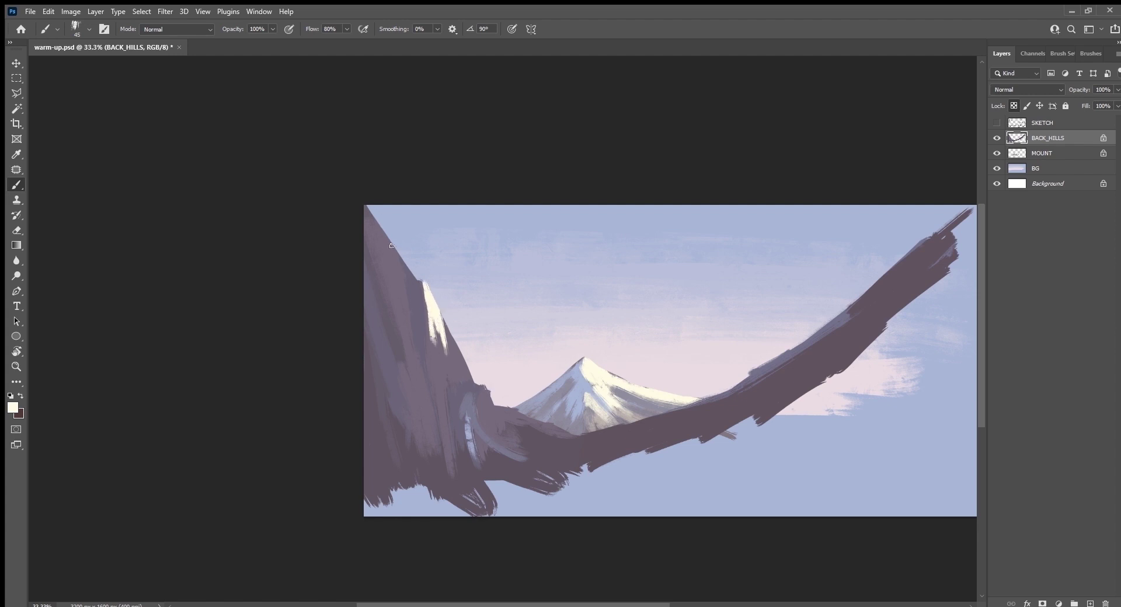
{"action": "mouse_move", "coordinate": [377, 217]}
{"action": "left_mouse_down"}
{"action": "mouse_move", "coordinate": [384, 251]}
{"action": "mouse_move", "coordinate": [381, 241]}
{"action": "left_mouse_up"}
Soften the lower cliff highlight with light grey strokes extending down the cliff.
{"action": "left_click", "coordinate": [443, 354], "text": "alt"}
{"action": "left_click_drag", "start_coordinate": [443, 323], "coordinate": [454, 369]}
{"action": "left_click_drag", "start_coordinate": [434, 325], "coordinate": [438, 374]}
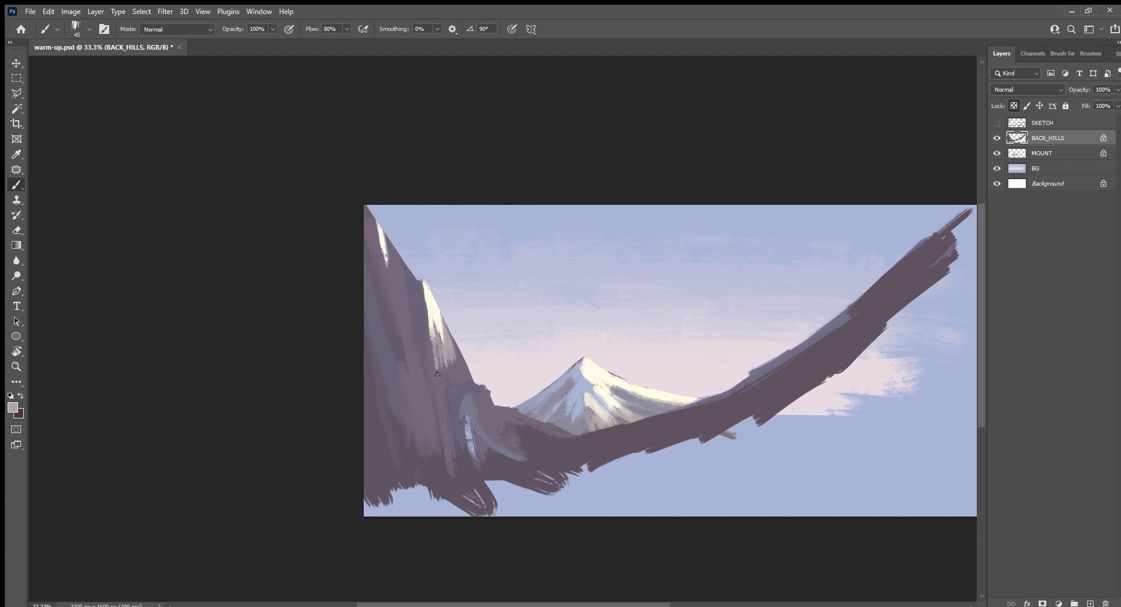
{"action": "mouse_move", "coordinate": [430, 336]}
{"action": "left_mouse_down"}
{"action": "mouse_move", "coordinate": [430, 362]}
{"action": "mouse_move", "coordinate": [422, 299]}
{"action": "left_mouse_up"}
{"action": "left_click_drag", "start_coordinate": [436, 371], "coordinate": [447, 421]}
Darken the lower cliff face with purple-grey and add a faint lighter stroke down it.
{"action": "left_click", "coordinate": [480, 403], "text": "alt"}
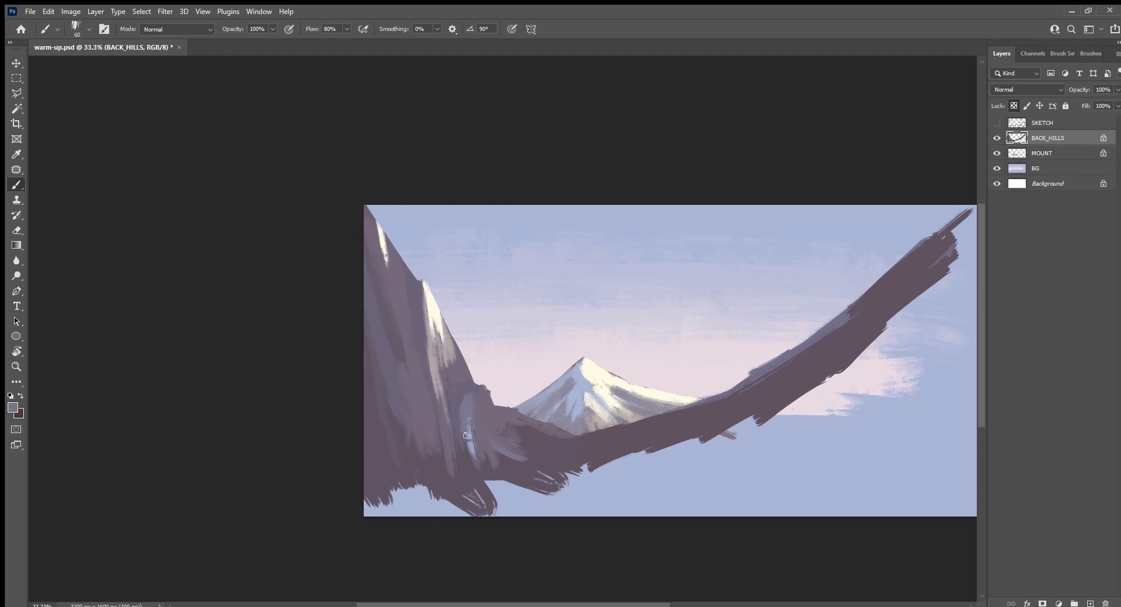
{"action": "left_click", "coordinate": [467, 389], "text": "alt"}
{"action": "mouse_move", "coordinate": [475, 390]}
{"action": "left_mouse_down"}
{"action": "mouse_move", "coordinate": [472, 419]}
{"action": "mouse_move", "coordinate": [452, 417]}
{"action": "left_mouse_up"}
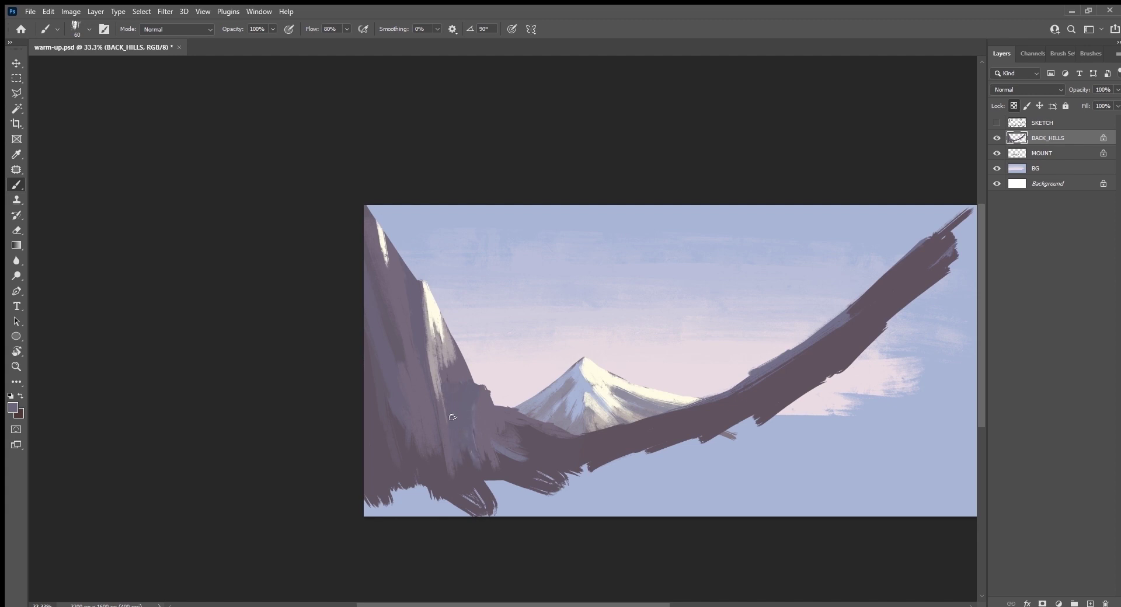
{"action": "left_click", "coordinate": [437, 354], "text": "alt"}
{"action": "left_click", "coordinate": [445, 429], "text": "alt"}
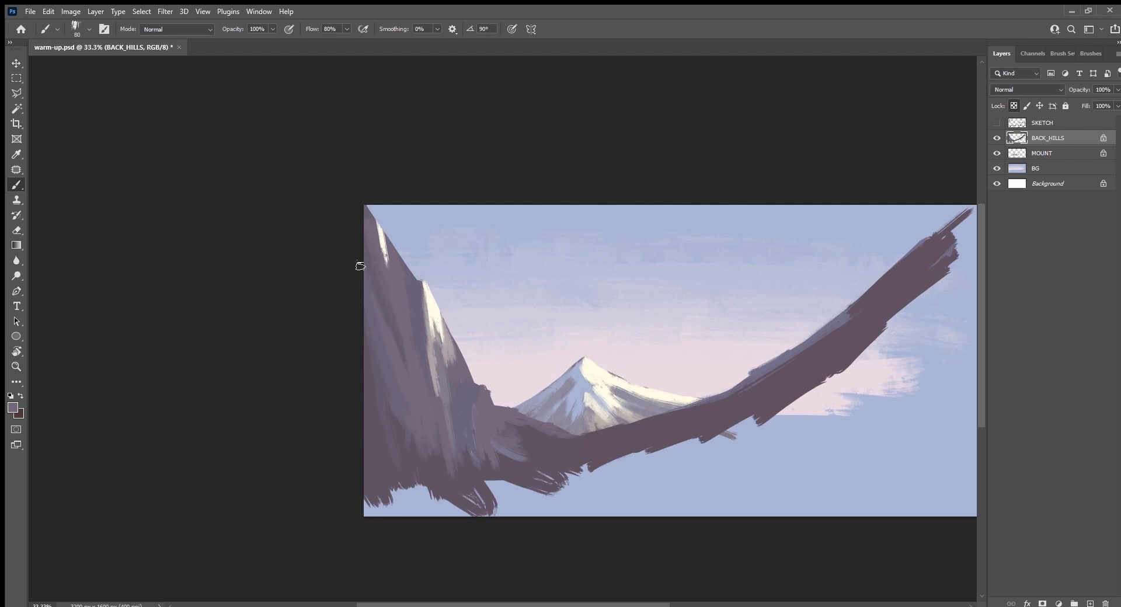
{"action": "left_click_drag", "start_coordinate": [414, 429], "coordinate": [431, 486]}
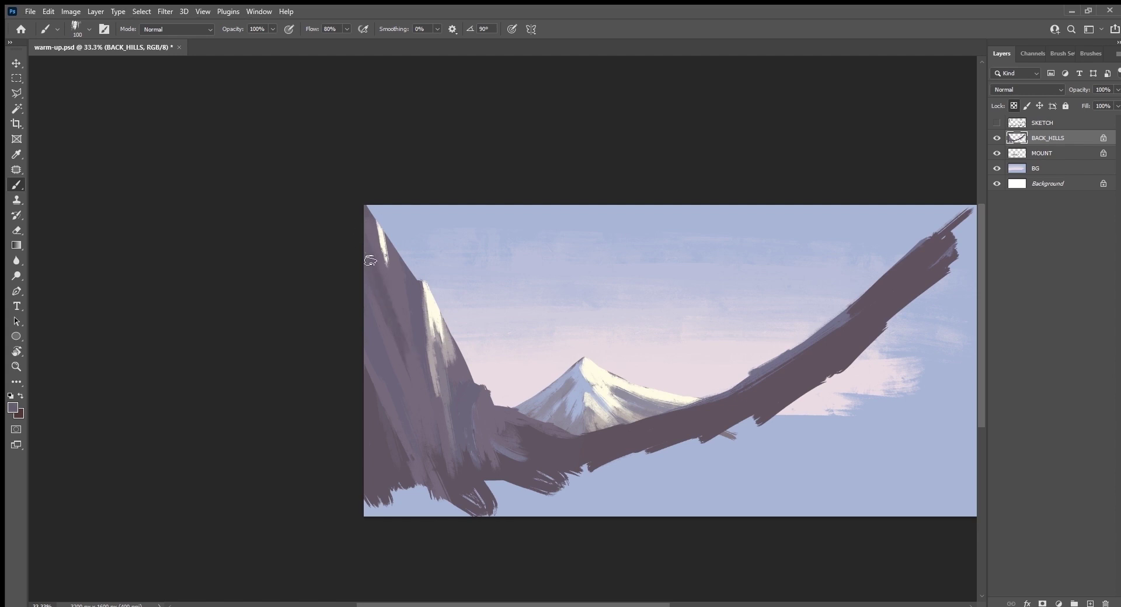
Paint a bright highlight along the top-left ridge, then sample dark cliff colour.
{"action": "left_click", "coordinate": [393, 284], "text": "alt"}
{"action": "mouse_move", "coordinate": [390, 268]}
{"action": "left_mouse_down"}
{"action": "mouse_move", "coordinate": [399, 287]}
{"action": "mouse_move", "coordinate": [368, 210]}
{"action": "mouse_move", "coordinate": [382, 234]}
{"action": "left_mouse_up"}
{"action": "left_click", "coordinate": [400, 294], "text": "alt"}
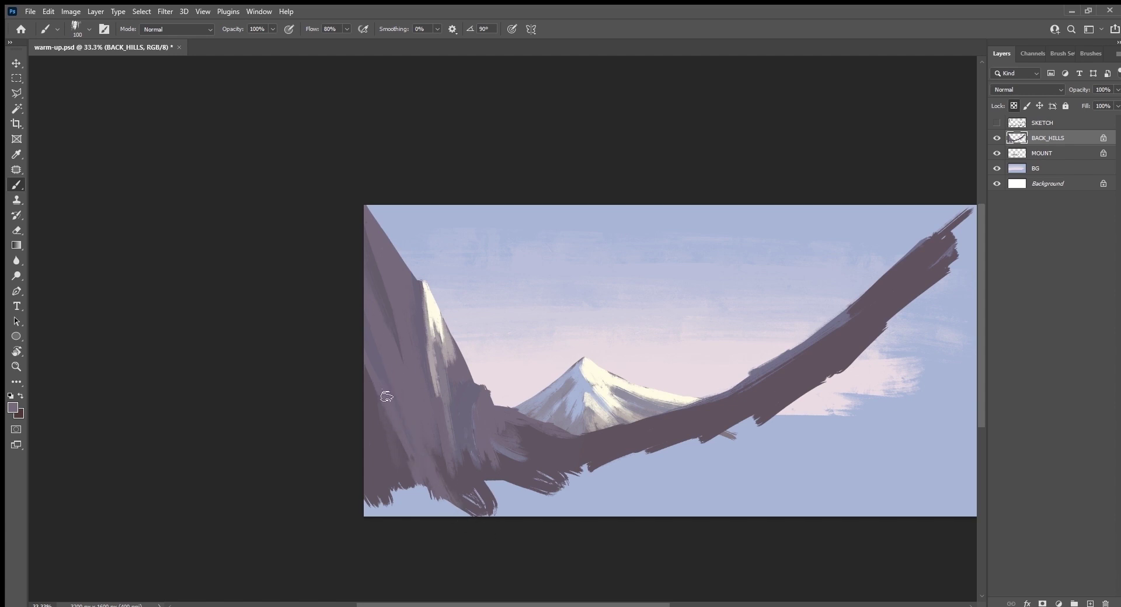
Darken the lower cliff highlights and light streak with purples, adding a thin blue-grey stroke.
{"action": "key", "text": "i"}
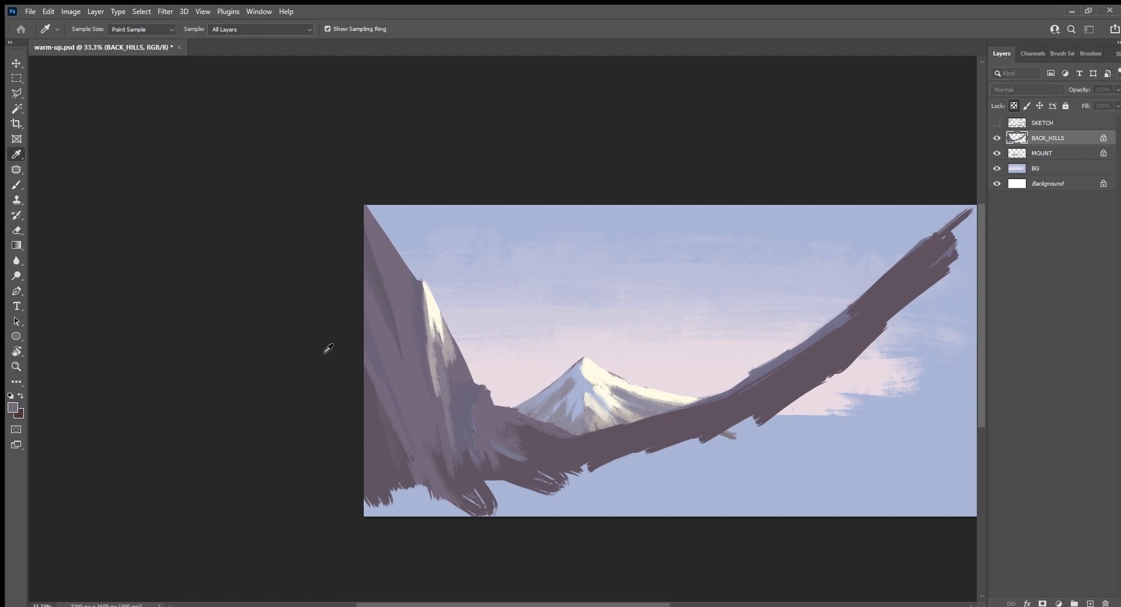
{"action": "key", "text": "b"}
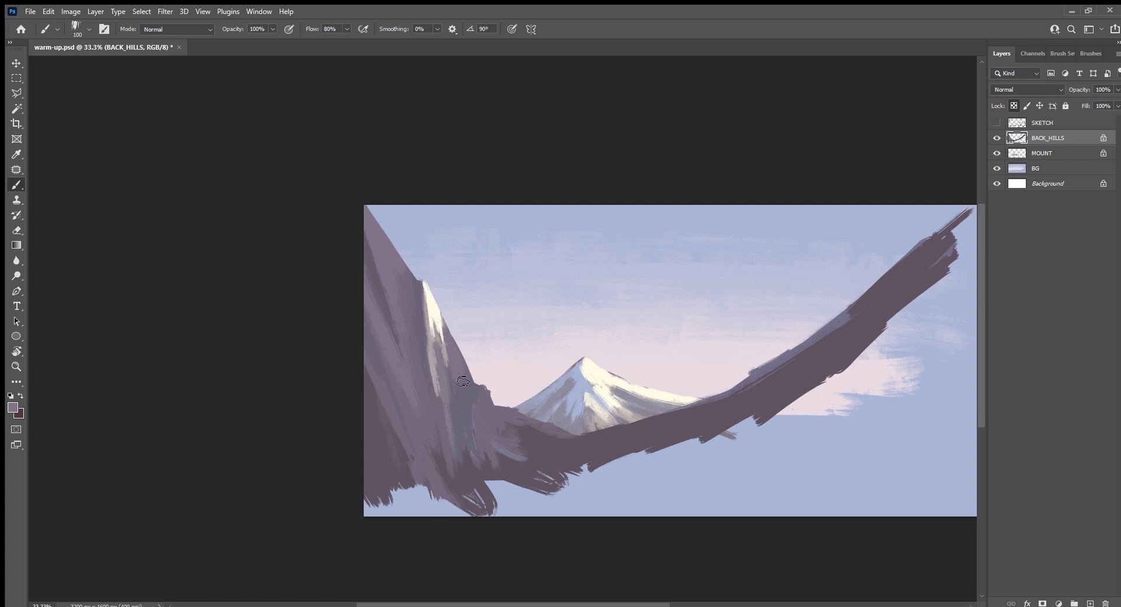
{"action": "left_click_drag", "start_coordinate": [461, 383], "coordinate": [451, 348]}
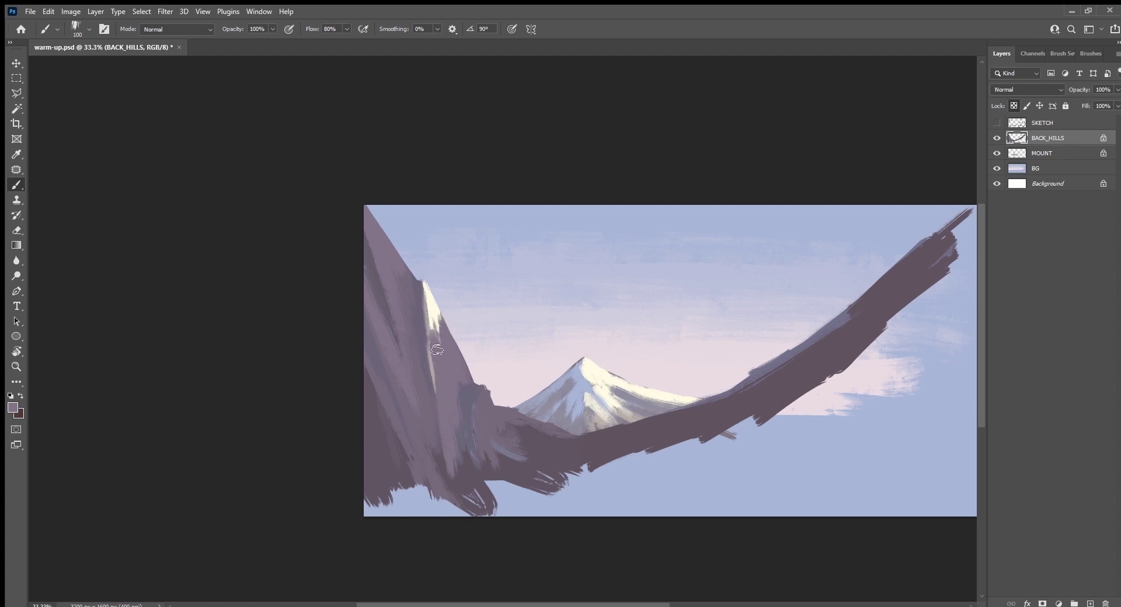
{"action": "left_click_drag", "start_coordinate": [434, 346], "coordinate": [437, 391]}
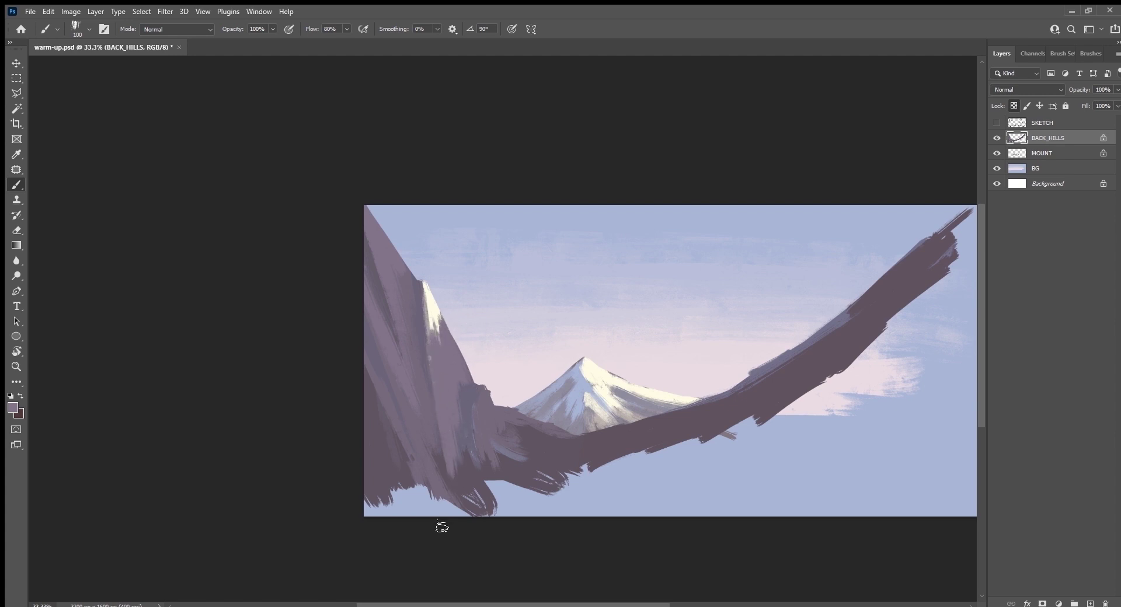
{"action": "left_click", "coordinate": [413, 326], "text": "alt"}
{"action": "left_click_drag", "start_coordinate": [411, 364], "coordinate": [425, 398]}
{"action": "left_click", "coordinate": [459, 369], "text": "alt"}
{"action": "left_click_drag", "start_coordinate": [470, 380], "coordinate": [470, 460]}
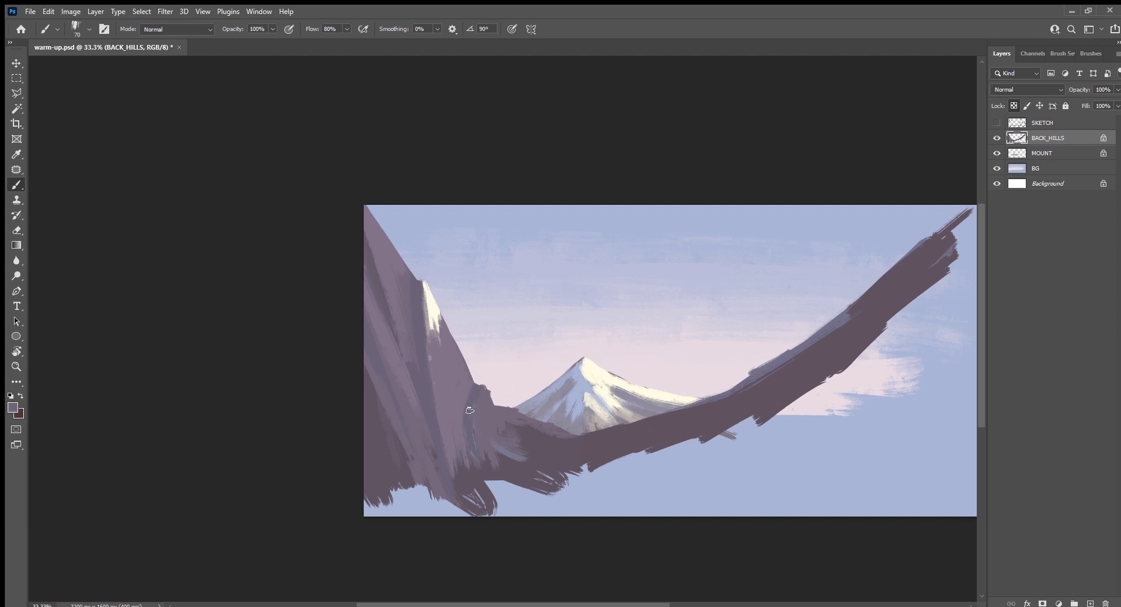
Lighten the top edge of the sweeping hill ridge using a colour sampled from it.
{"action": "left_click", "coordinate": [455, 374], "text": "alt"}
{"action": "left_click", "coordinate": [765, 371], "text": "alt"}
{"action": "left_click_drag", "start_coordinate": [734, 402], "coordinate": [668, 426]}
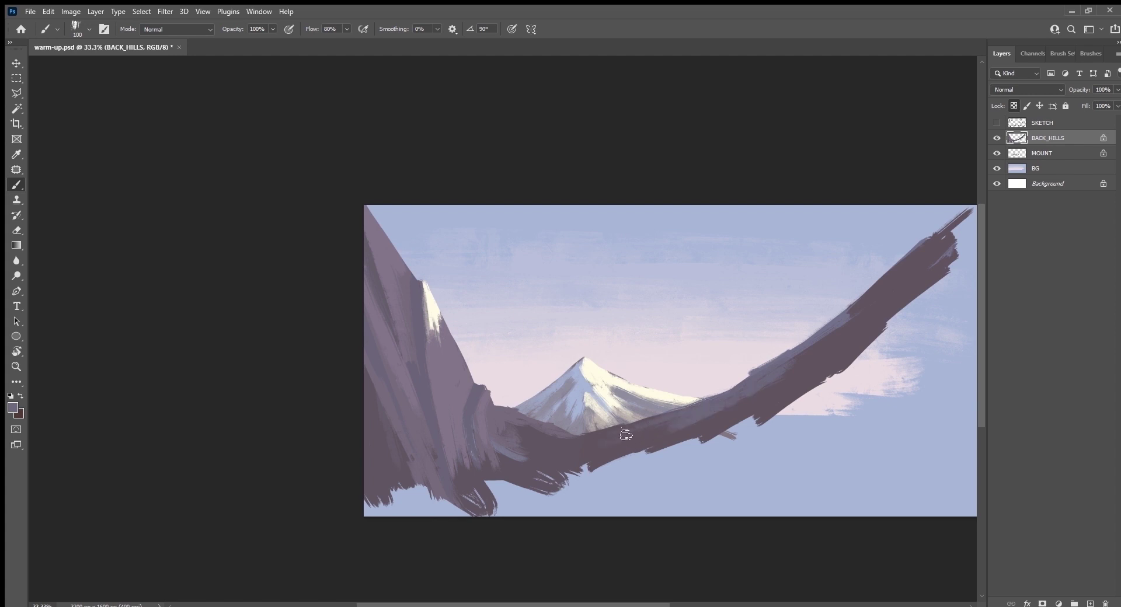
{"action": "left_click_drag", "start_coordinate": [583, 449], "coordinate": [665, 423]}
{"action": "left_click_drag", "start_coordinate": [749, 405], "coordinate": [657, 411]}
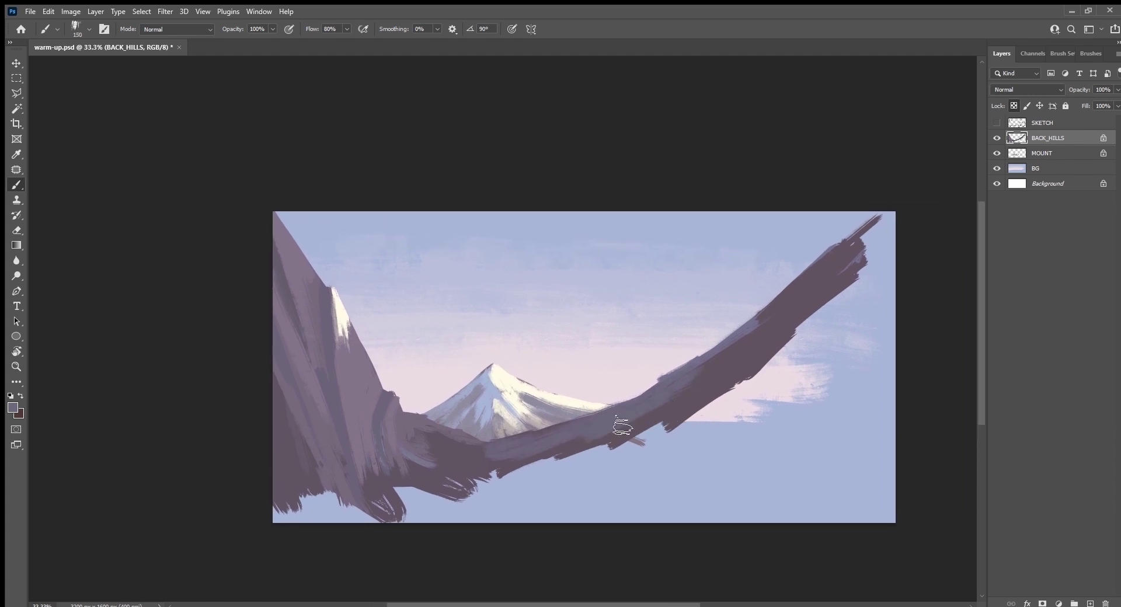
With a larger brush, lighten the ridge's lower and upper bands, then darken across it.
{"action": "key", "text": "bracketright"}
{"action": "key", "text": "bracketright"}
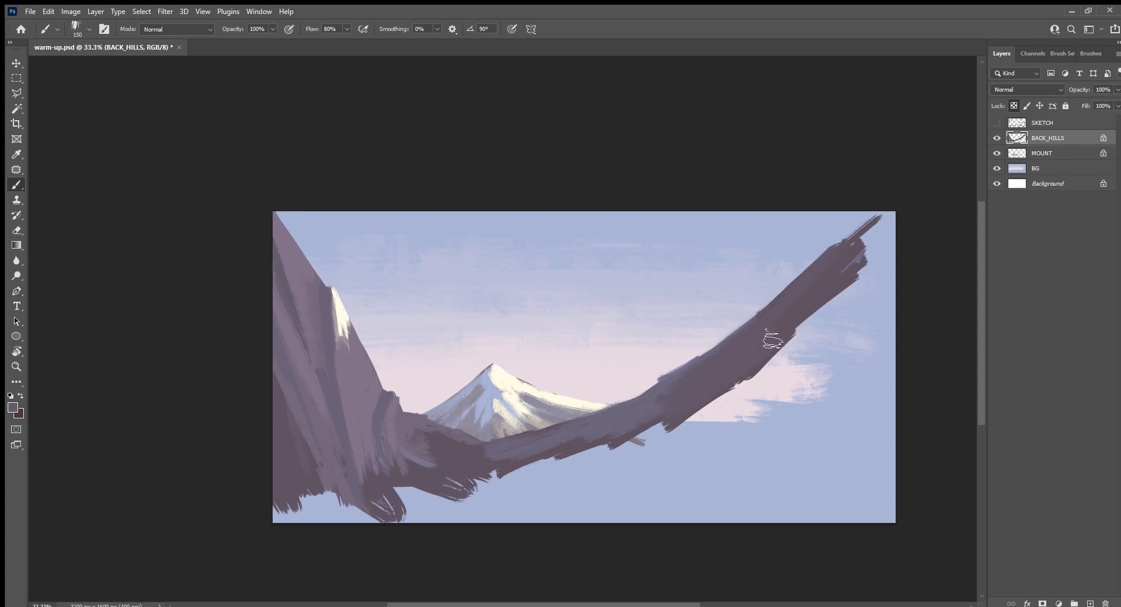
{"action": "left_click_drag", "start_coordinate": [511, 467], "coordinate": [613, 435]}
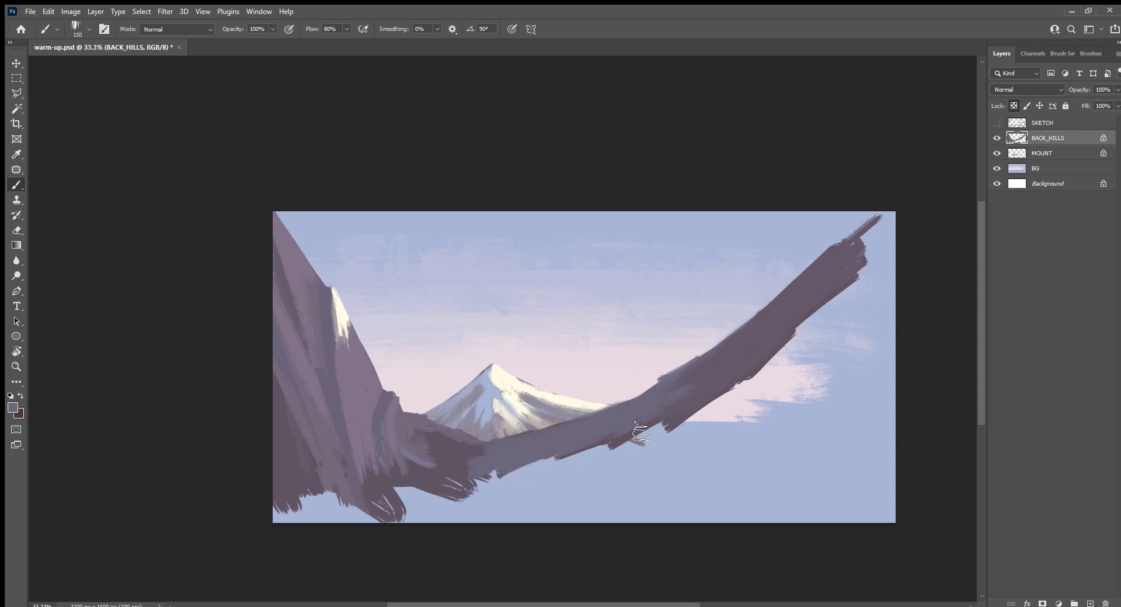
{"action": "mouse_move", "coordinate": [671, 414]}
{"action": "left_mouse_down"}
{"action": "mouse_move", "coordinate": [708, 405]}
{"action": "mouse_move", "coordinate": [791, 333]}
{"action": "left_mouse_up"}
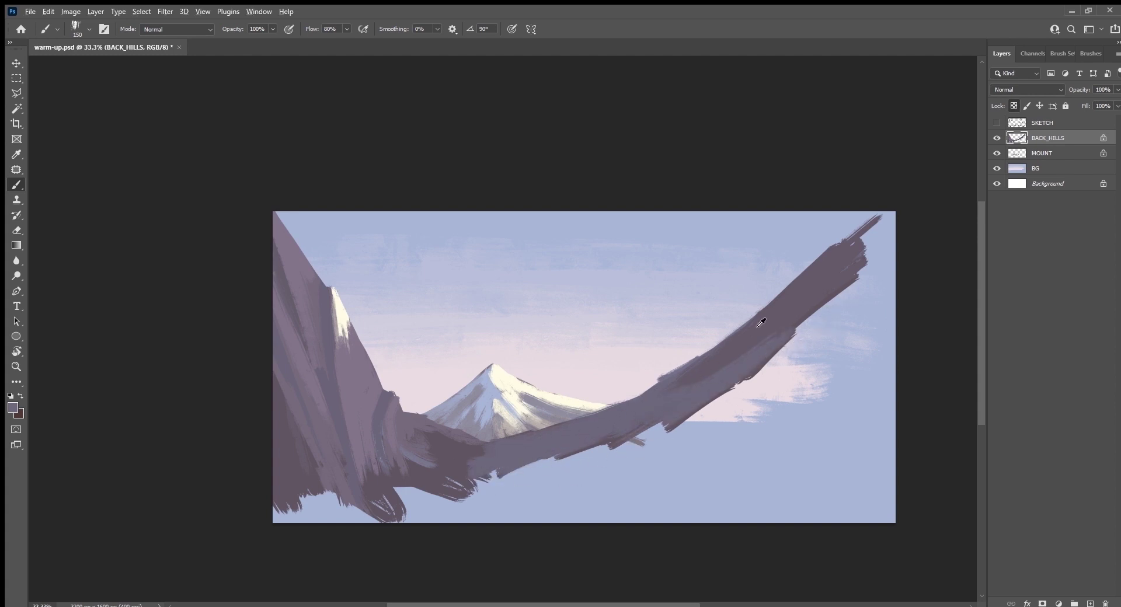
{"action": "mouse_move", "coordinate": [742, 378]}
{"action": "left_mouse_down"}
{"action": "mouse_move", "coordinate": [607, 461]}
{"action": "mouse_move", "coordinate": [521, 487]}
{"action": "left_mouse_up"}
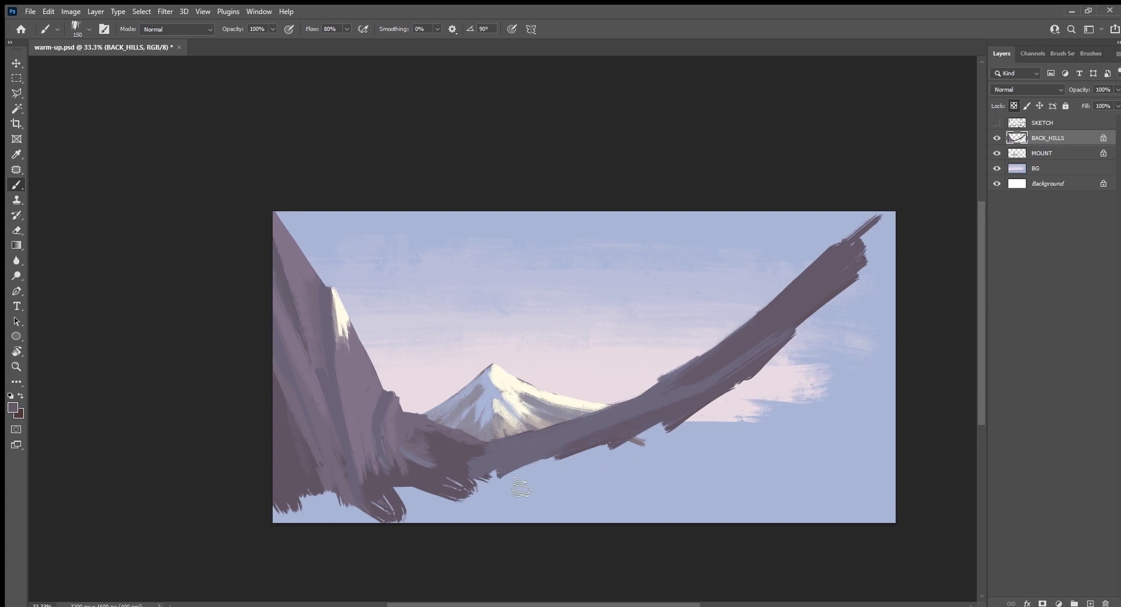
Paint light sky-blue highlights along the ridge top with a smaller brush.
{"action": "left_click", "coordinate": [467, 226], "text": "alt"}
{"action": "key", "text": "bracketleft"}
{"action": "key", "text": "bracketleft"}
{"action": "left_click_drag", "start_coordinate": [606, 413], "coordinate": [650, 392]}
{"action": "mouse_move", "coordinate": [575, 429]}
{"action": "left_mouse_down"}
{"action": "mouse_move", "coordinate": [703, 357]}
{"action": "mouse_move", "coordinate": [818, 262]}
{"action": "left_mouse_up"}
{"action": "left_click_drag", "start_coordinate": [720, 350], "coordinate": [780, 300]}
{"action": "left_click_drag", "start_coordinate": [671, 389], "coordinate": [731, 344]}
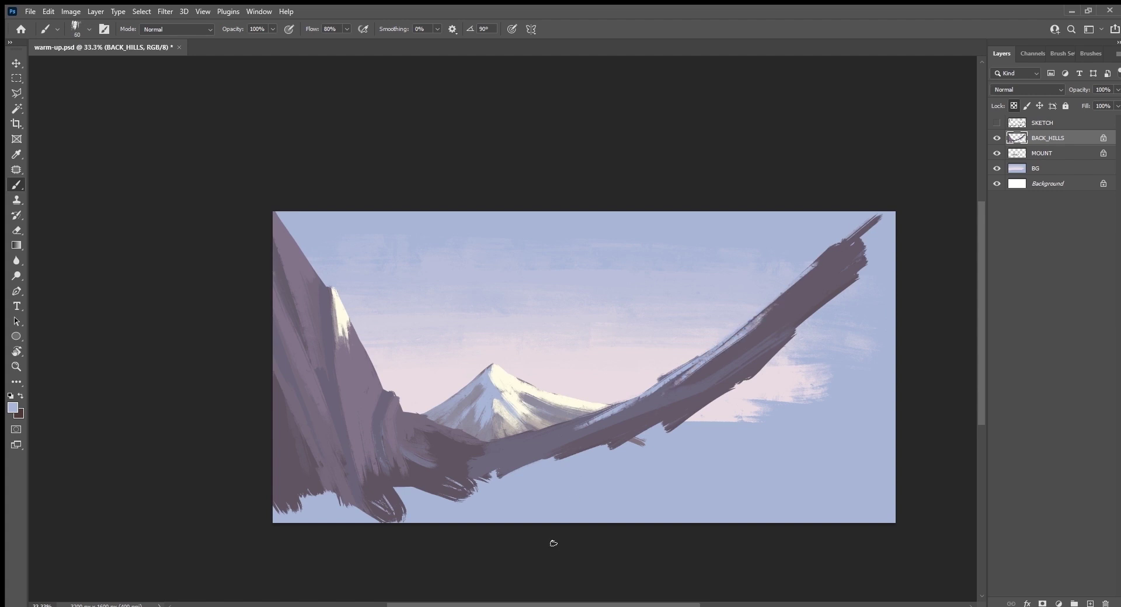
Tone down the light-blue ridge highlights with the ridge's grey-purple.
{"action": "left_click", "coordinate": [682, 380], "text": "alt"}
{"action": "left_click_drag", "start_coordinate": [666, 394], "coordinate": [751, 337]}
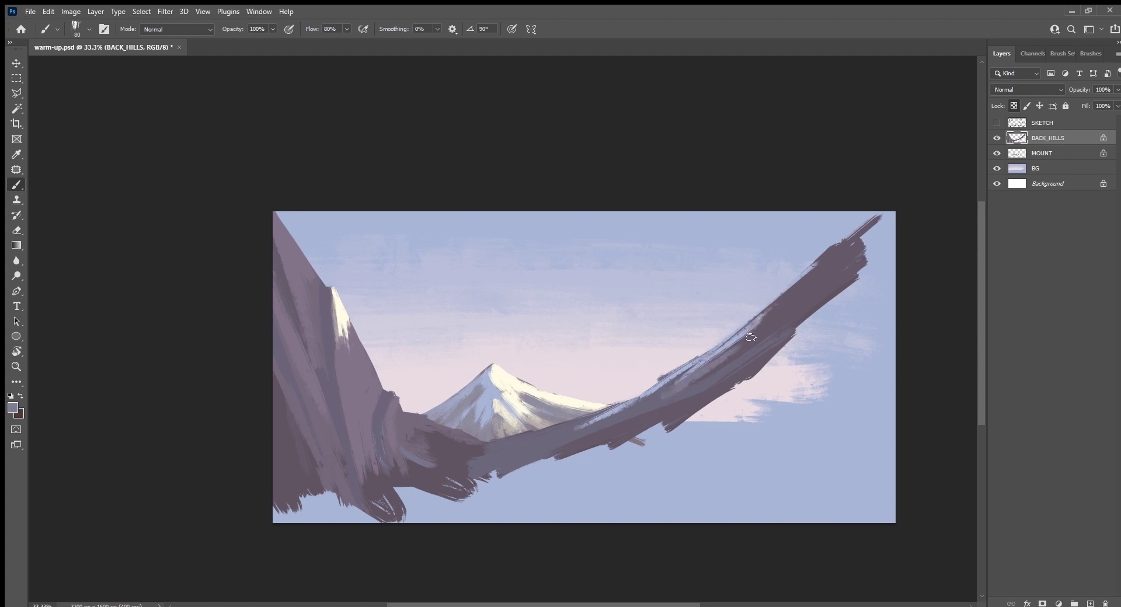
{"action": "left_click_drag", "start_coordinate": [686, 386], "coordinate": [514, 452]}
{"action": "left_click_drag", "start_coordinate": [598, 423], "coordinate": [491, 455]}
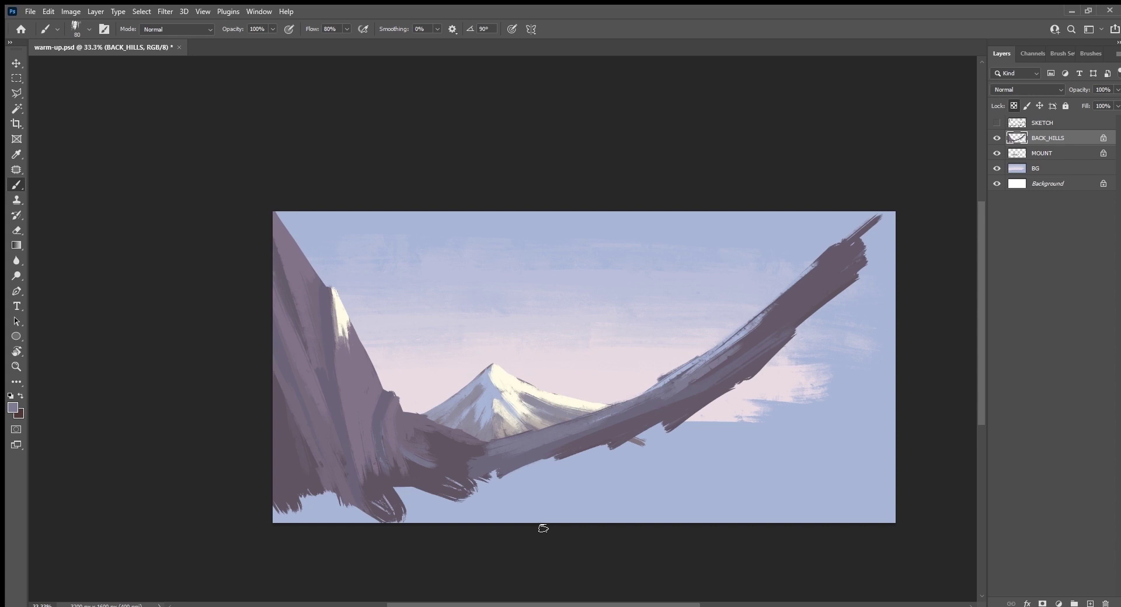
Paint blue-grey highlights along the upper ridge, then shade its lower edge dark purple.
{"action": "left_click", "coordinate": [716, 354], "text": "alt"}
{"action": "mouse_move", "coordinate": [700, 358]}
{"action": "left_mouse_down"}
{"action": "mouse_move", "coordinate": [759, 327]}
{"action": "mouse_move", "coordinate": [829, 263]}
{"action": "mouse_move", "coordinate": [761, 335]}
{"action": "left_mouse_up"}
{"action": "left_click_drag", "start_coordinate": [824, 282], "coordinate": [683, 392]}
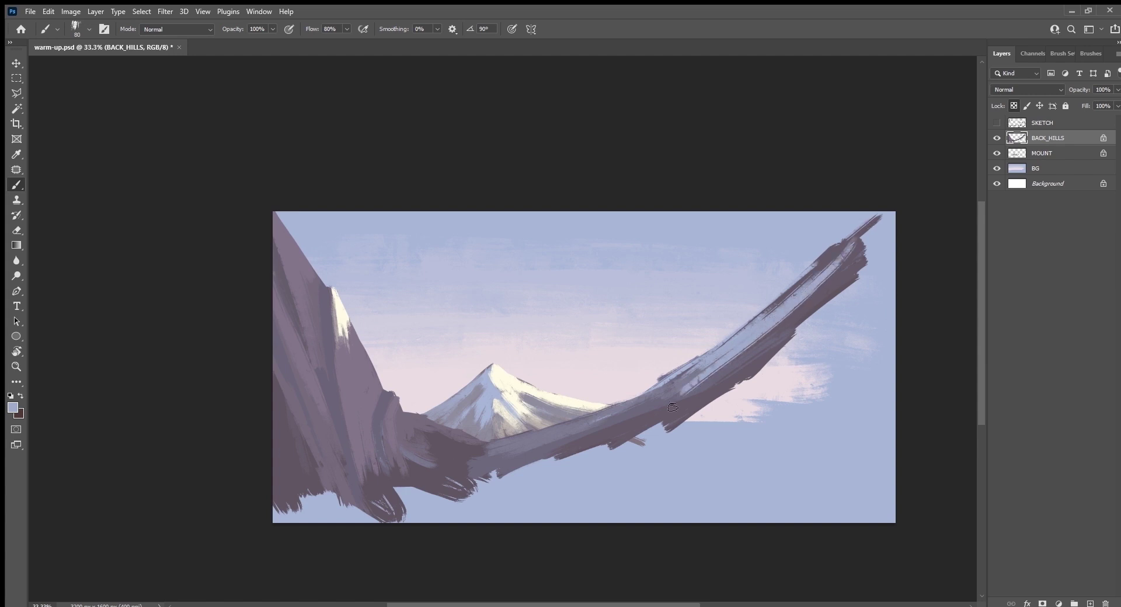
{"action": "left_click_drag", "start_coordinate": [770, 330], "coordinate": [645, 412]}
{"action": "mouse_move", "coordinate": [709, 378]}
{"action": "left_mouse_down"}
{"action": "mouse_move", "coordinate": [610, 430]}
{"action": "mouse_move", "coordinate": [770, 337]}
{"action": "left_mouse_up"}
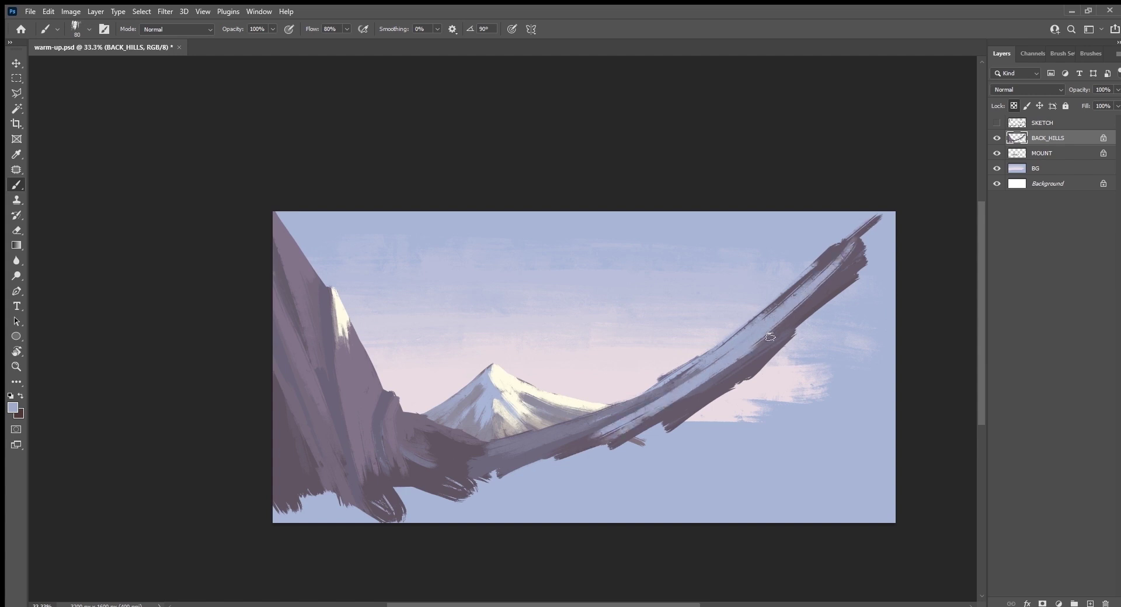
{"action": "left_click", "coordinate": [839, 277], "text": "alt"}
{"action": "mouse_move", "coordinate": [803, 301]}
{"action": "left_mouse_down"}
{"action": "mouse_move", "coordinate": [739, 374]}
{"action": "mouse_move", "coordinate": [601, 432]}
{"action": "left_mouse_up"}
{"action": "left_click_drag", "start_coordinate": [783, 336], "coordinate": [671, 403]}
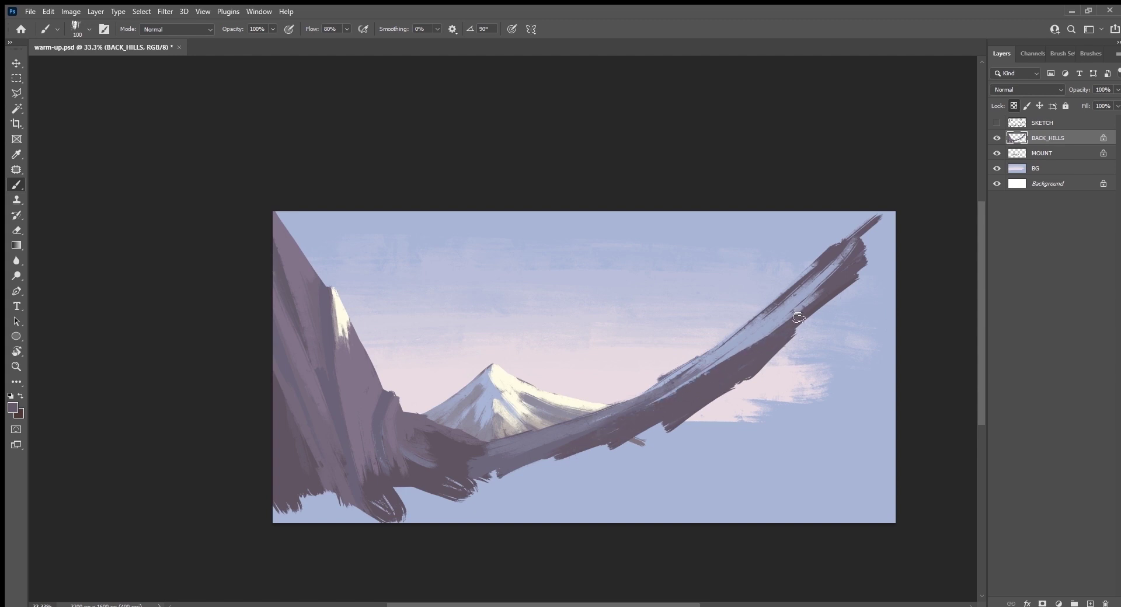
Re-highlight the middle and upper ridge bands in blue-grey and shade the underside dark purple.
{"action": "left_click", "coordinate": [749, 336], "text": "alt"}
{"action": "mouse_move", "coordinate": [756, 340]}
{"action": "left_mouse_down"}
{"action": "mouse_move", "coordinate": [680, 400]}
{"action": "mouse_move", "coordinate": [581, 447]}
{"action": "left_mouse_up"}
{"action": "left_click_drag", "start_coordinate": [628, 420], "coordinate": [532, 458]}
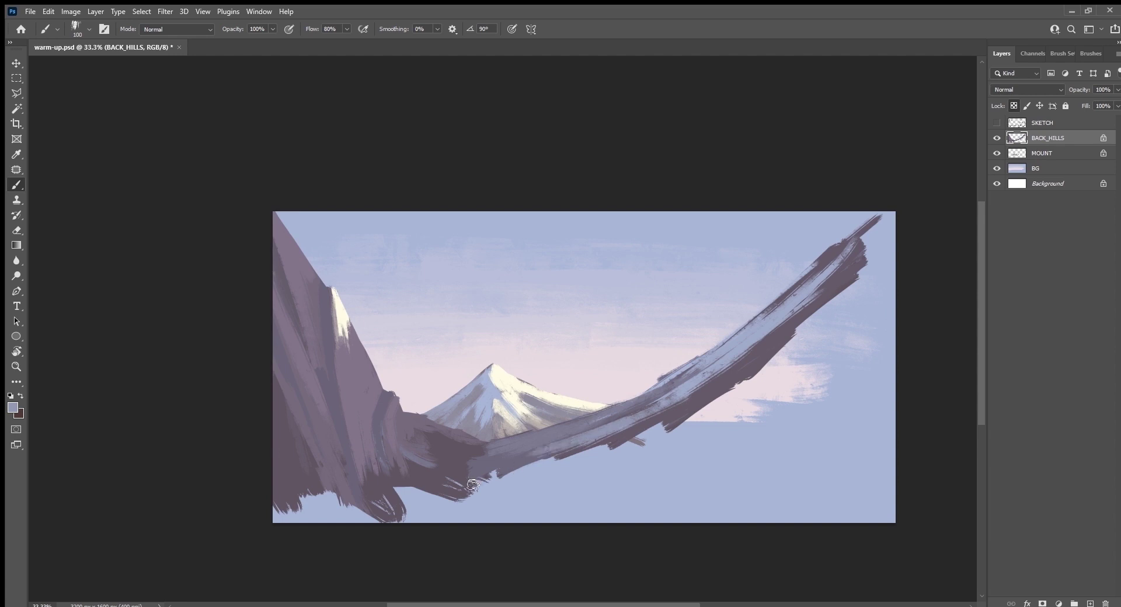
{"action": "left_click_drag", "start_coordinate": [665, 407], "coordinate": [767, 343]}
{"action": "left_click_drag", "start_coordinate": [829, 299], "coordinate": [701, 397]}
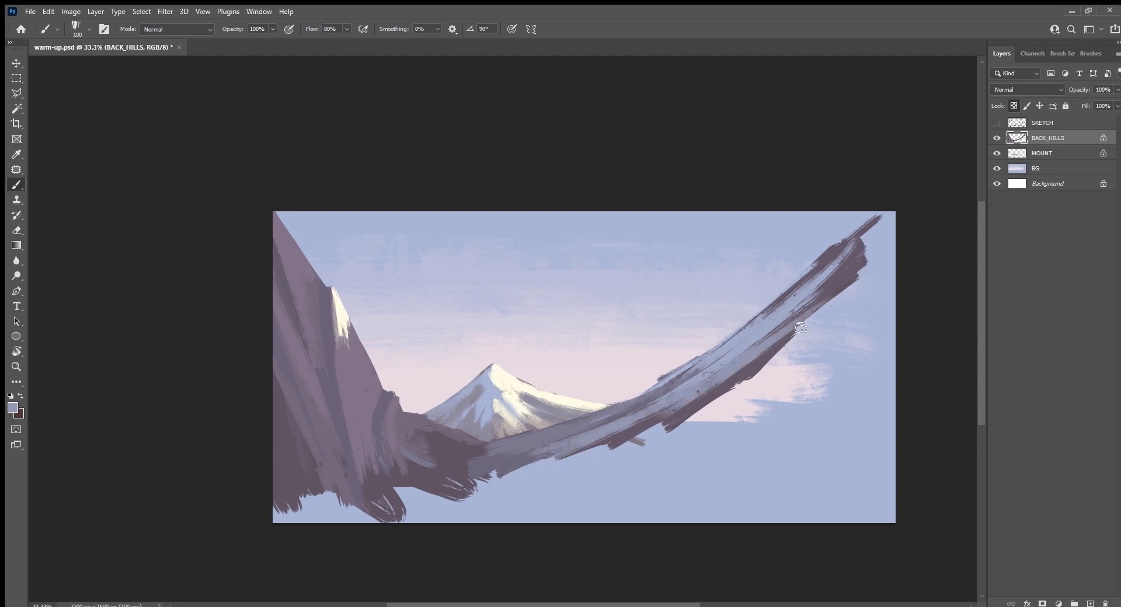
{"action": "left_click", "coordinate": [822, 299], "text": "alt"}
{"action": "left_click_drag", "start_coordinate": [807, 312], "coordinate": [685, 412]}
{"action": "mouse_move", "coordinate": [797, 331]}
{"action": "left_mouse_down"}
{"action": "mouse_move", "coordinate": [673, 408]}
{"action": "mouse_move", "coordinate": [534, 456]}
{"action": "left_mouse_up"}
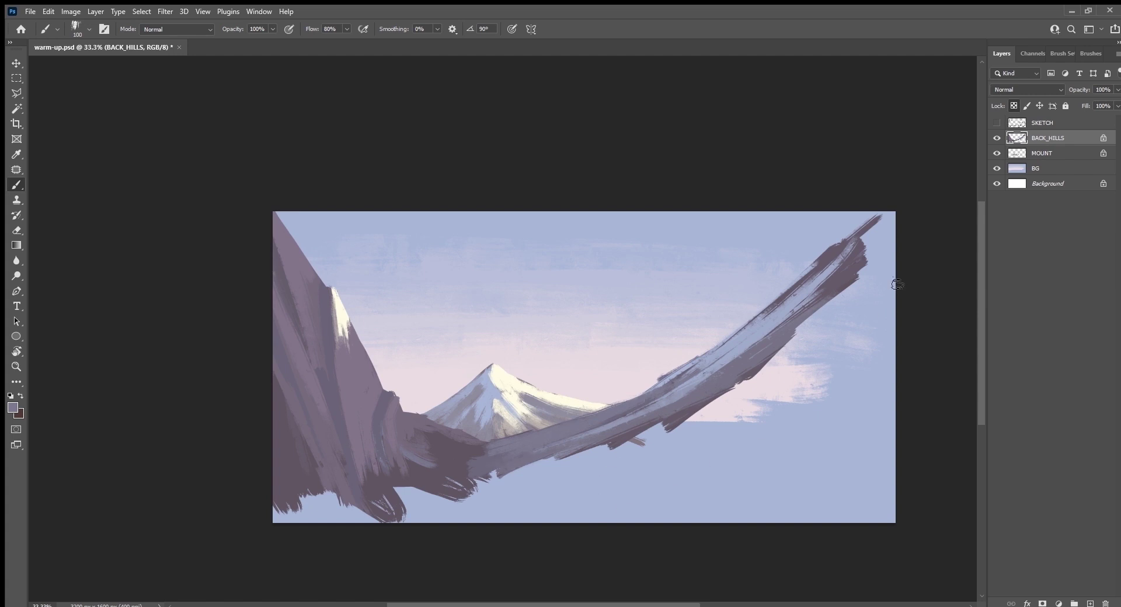
Compare against the sketch and darken the ridge near the saddle with deeper purple.
{"action": "left_click", "coordinate": [996, 123]}
{"action": "left_click", "coordinate": [474, 452], "text": "alt"}
{"action": "left_click_drag", "start_coordinate": [420, 438], "coordinate": [435, 473]}
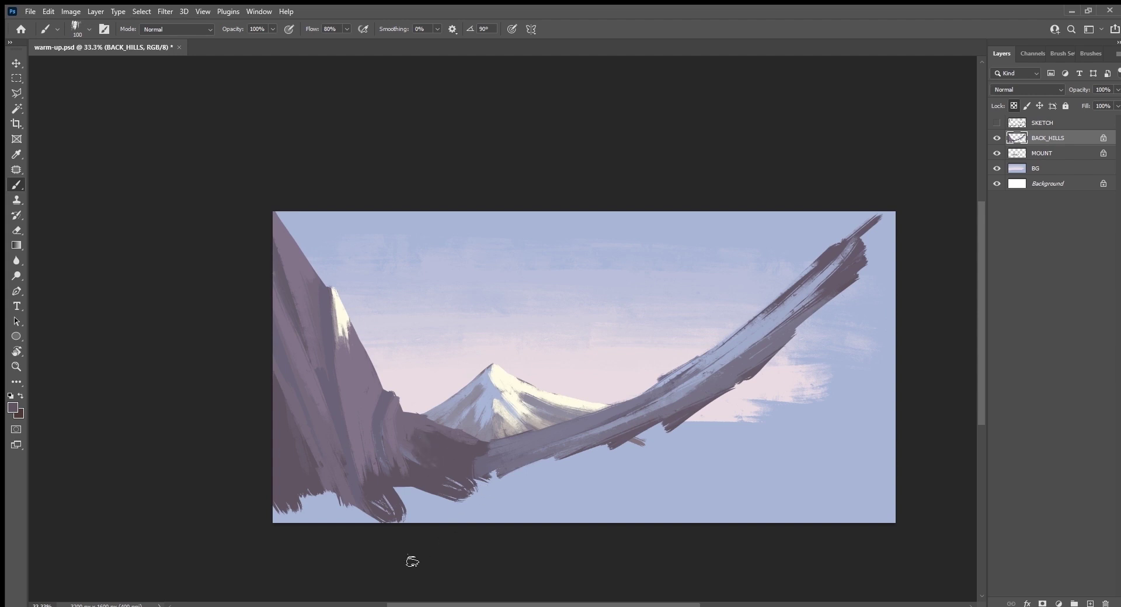
{"action": "key", "text": "bracketright"}
{"action": "key", "text": "bracketright"}
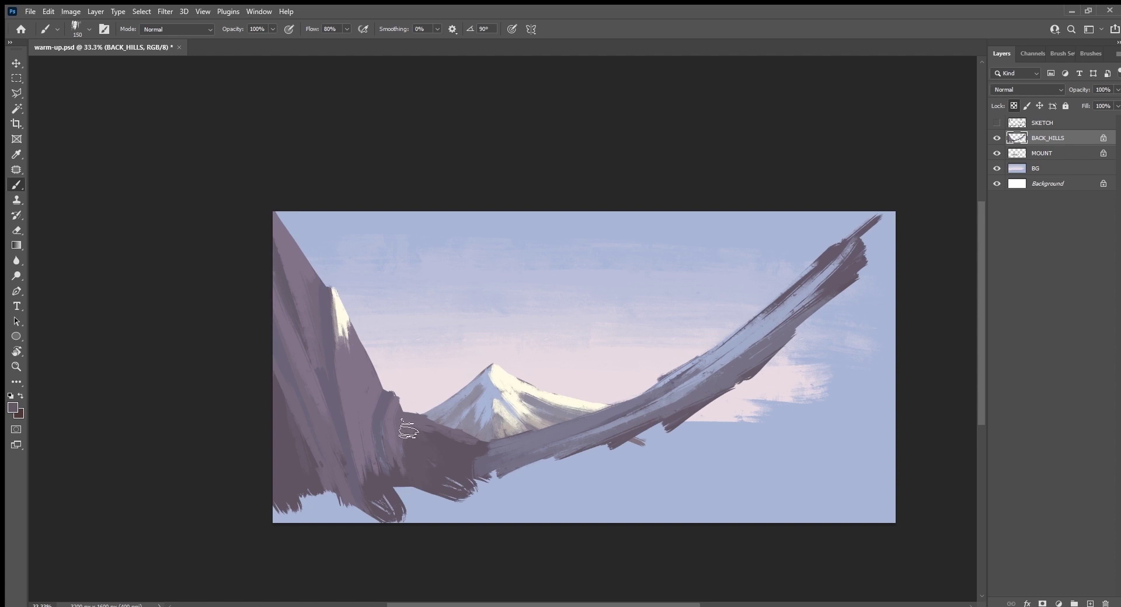
Repaint the left cliff base with sampled dark purple-greys at brush size 90.
{"action": "left_click_drag", "start_coordinate": [402, 420], "coordinate": [410, 467]}
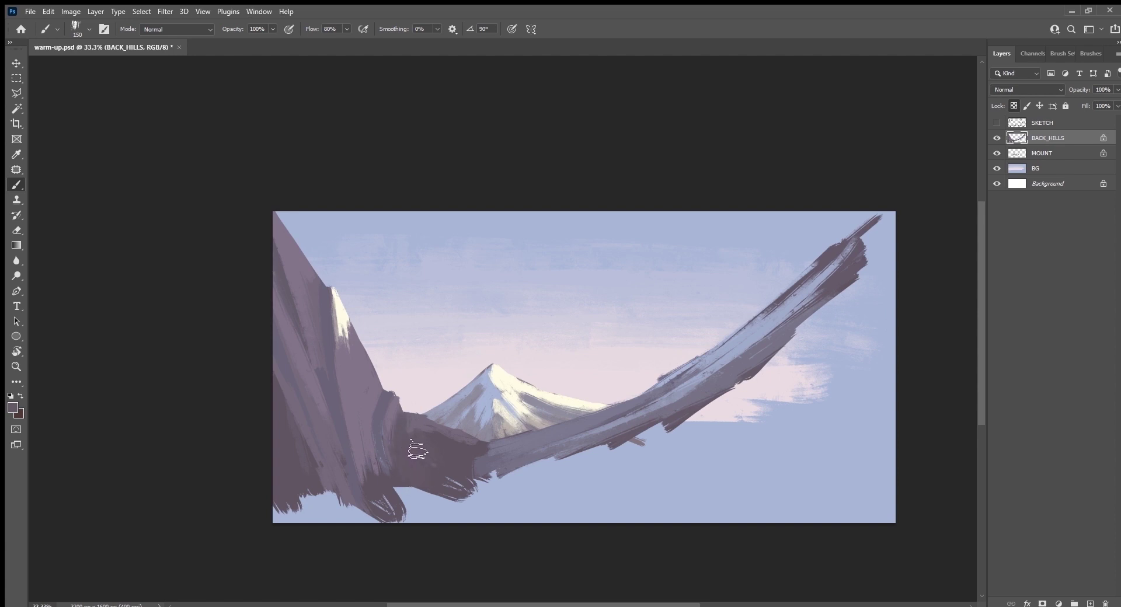
{"action": "key", "text": "bracketleft"}
{"action": "key", "text": "bracketleft"}
{"action": "key", "text": "bracketleft"}
{"action": "left_click_drag", "start_coordinate": [390, 423], "coordinate": [389, 399]}
{"action": "left_click", "coordinate": [449, 452], "text": "alt"}
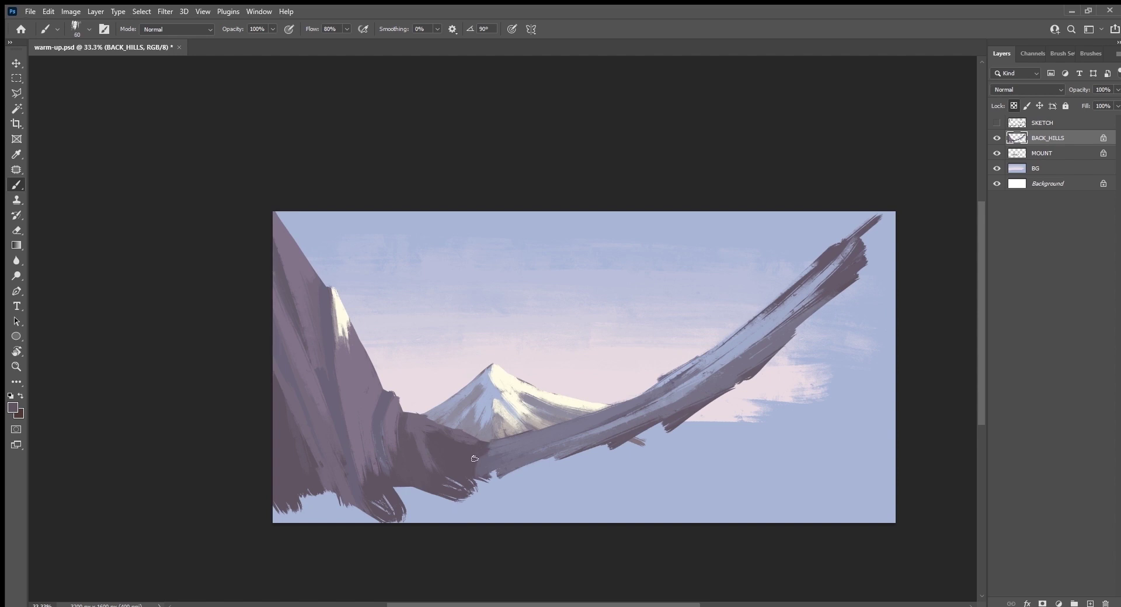
{"action": "left_click", "coordinate": [439, 431], "text": "alt"}
{"action": "left_click_drag", "start_coordinate": [435, 434], "coordinate": [452, 455]}
{"action": "left_click", "coordinate": [452, 431], "text": "alt"}
{"action": "left_click", "coordinate": [444, 435], "text": "alt"}
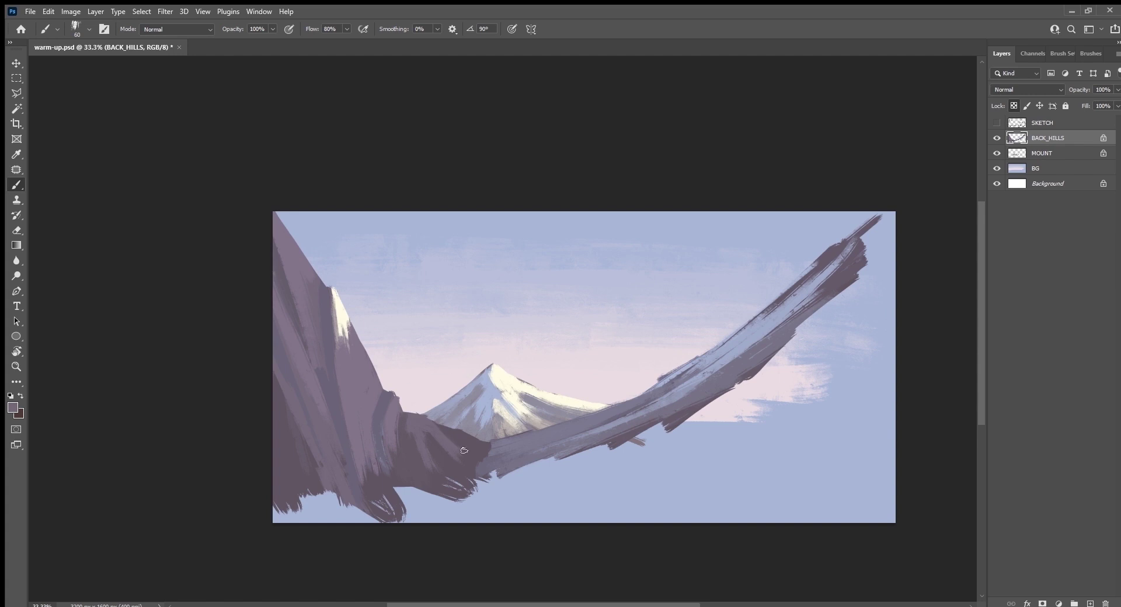
{"action": "left_click", "coordinate": [400, 456], "text": "alt"}
{"action": "mouse_move", "coordinate": [372, 470]}
{"action": "left_mouse_down"}
{"action": "mouse_move", "coordinate": [354, 416]}
{"action": "mouse_move", "coordinate": [370, 454]}
{"action": "left_mouse_up"}
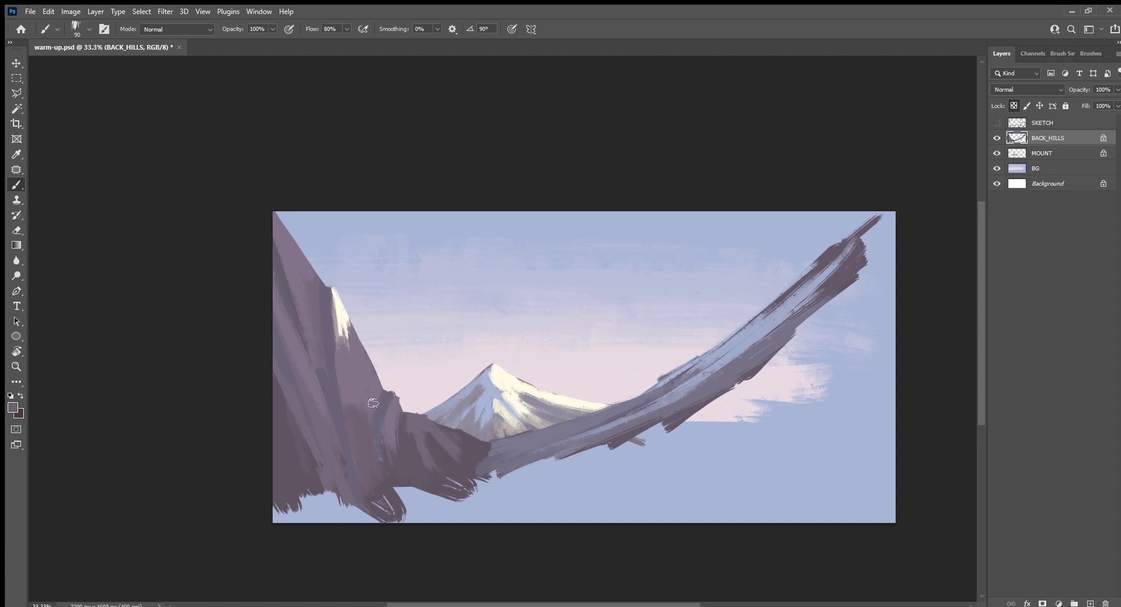
Cover the white ridge highlight with lighter purple-grey, restore brush size 150, and save.
{"action": "left_click", "coordinate": [359, 425], "text": "alt"}
{"action": "left_click_drag", "start_coordinate": [357, 426], "coordinate": [347, 387]}
{"action": "mouse_move", "coordinate": [353, 347]}
{"action": "left_mouse_down"}
{"action": "mouse_move", "coordinate": [336, 294]}
{"action": "mouse_move", "coordinate": [340, 329]}
{"action": "left_mouse_up"}
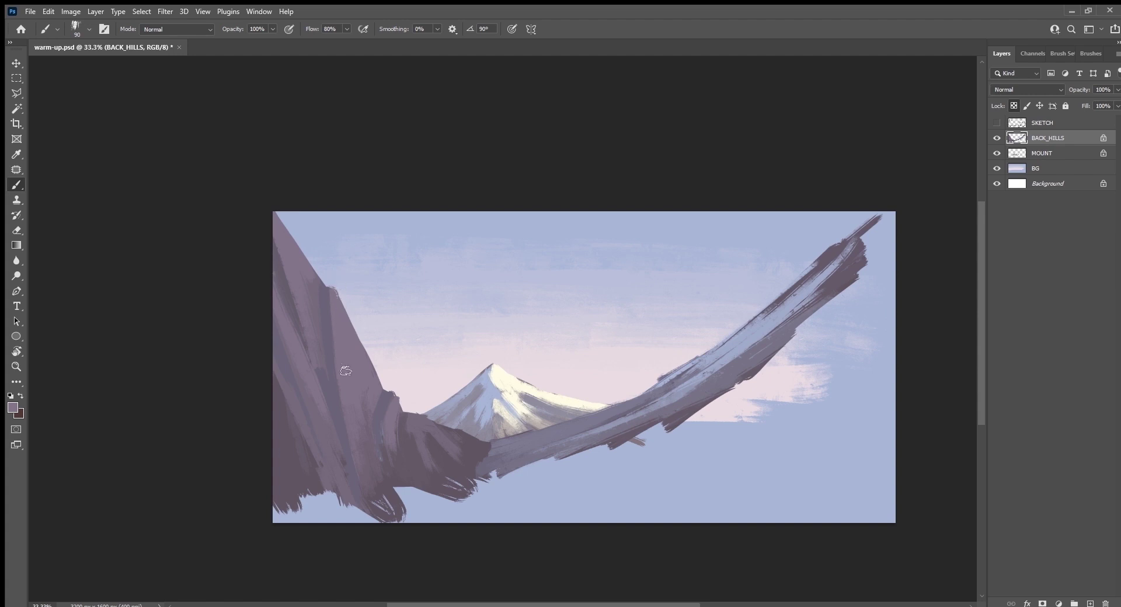
{"action": "left_click", "coordinate": [327, 399], "text": "alt"}
{"action": "key", "text": "bracketright"}
{"action": "key", "text": "bracketright"}
{"action": "key", "text": "bracketright"}
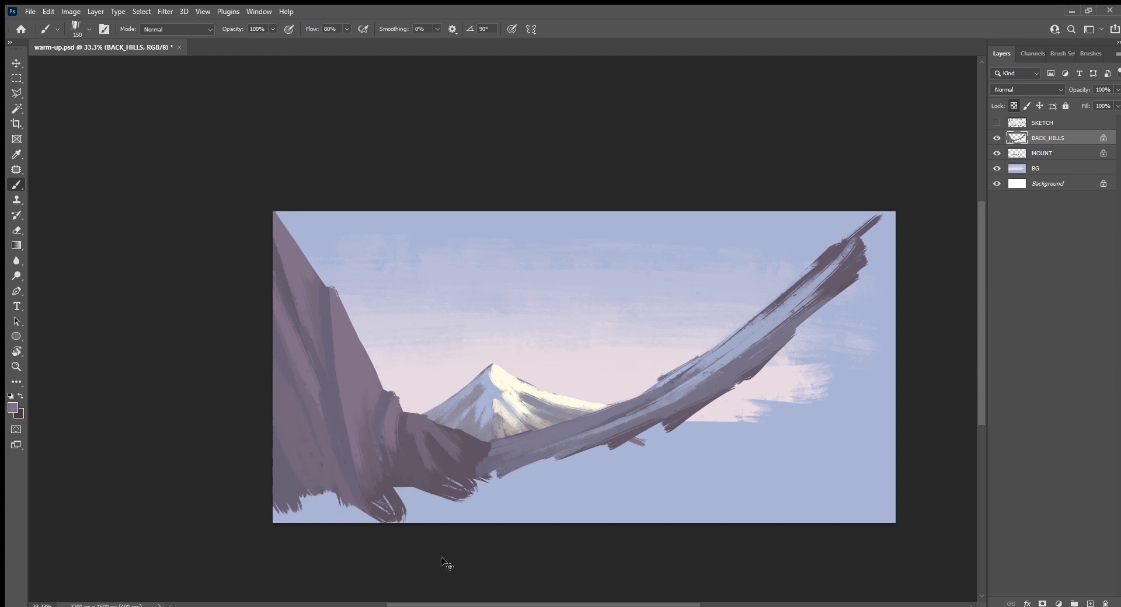
{"action": "key", "text": "ctrl+s"}
Add a new layer named SH clipped to BACK_HILLS.
{"action": "left_click", "coordinate": [1089, 604]}
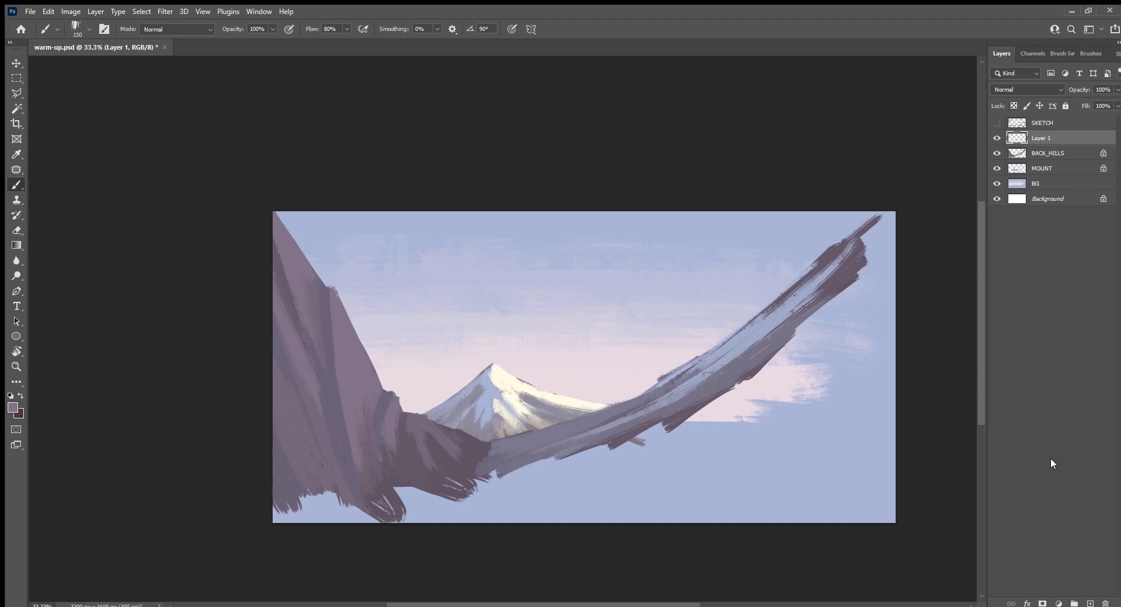
{"action": "left_click", "coordinate": [1055, 144], "text": "alt"}
{"action": "type", "text": "SH"}
{"action": "key", "text": "Return"}
Outline the lower left cliff shadow area with the Polygonal Lasso.
{"action": "key", "text": "l"}
{"action": "left_click", "coordinate": [375, 322]}
{"action": "left_click", "coordinate": [209, 484]}
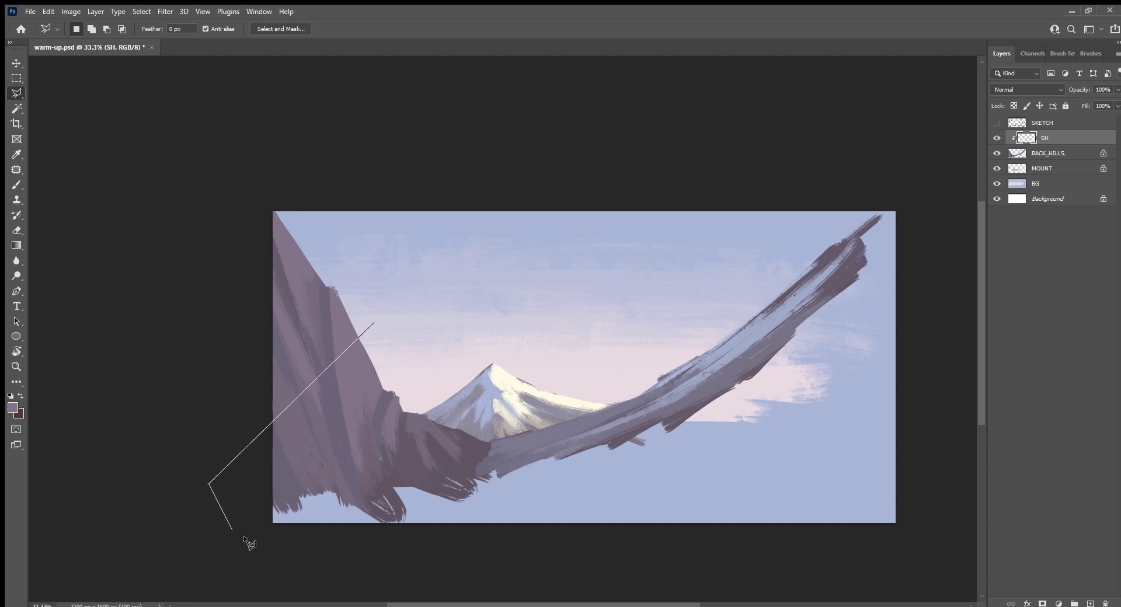
{"action": "left_click", "coordinate": [261, 545]}
{"action": "left_click", "coordinate": [390, 562]}
{"action": "left_click", "coordinate": [455, 547]}
{"action": "left_click", "coordinate": [499, 439]}
{"action": "left_click", "coordinate": [473, 352]}
{"action": "left_click", "coordinate": [395, 313]}
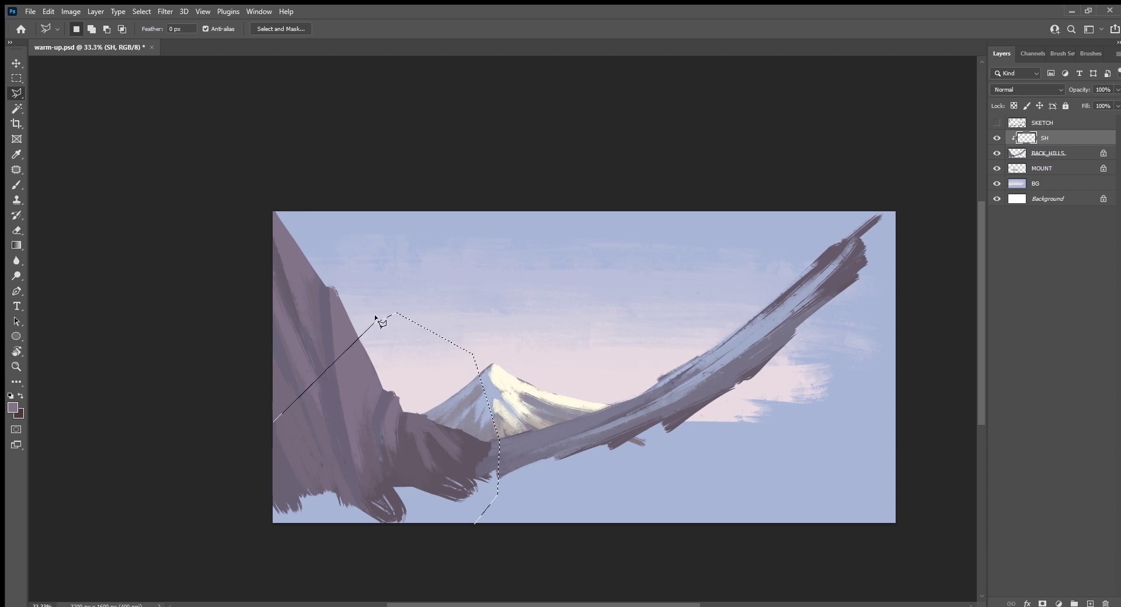
{"action": "left_click", "coordinate": [420, 227], "text": "alt"}
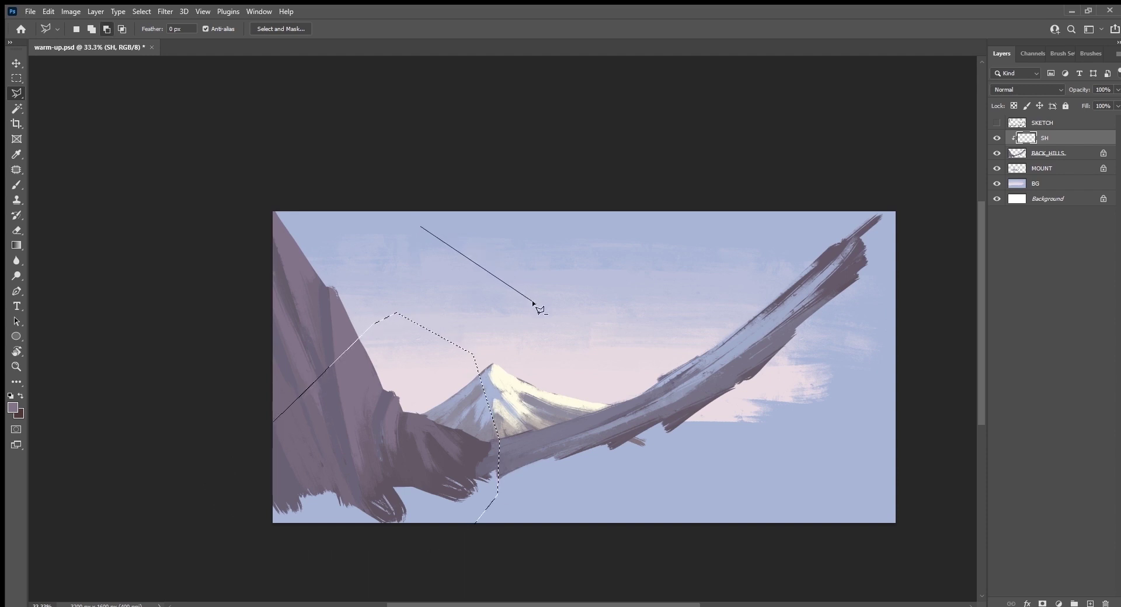
{"action": "key", "text": "Escape"}
Fill the selection with sky blue, deselect, and erase to round the ridge end.
{"action": "key", "text": "b"}
{"action": "left_click", "coordinate": [628, 238], "text": "alt"}
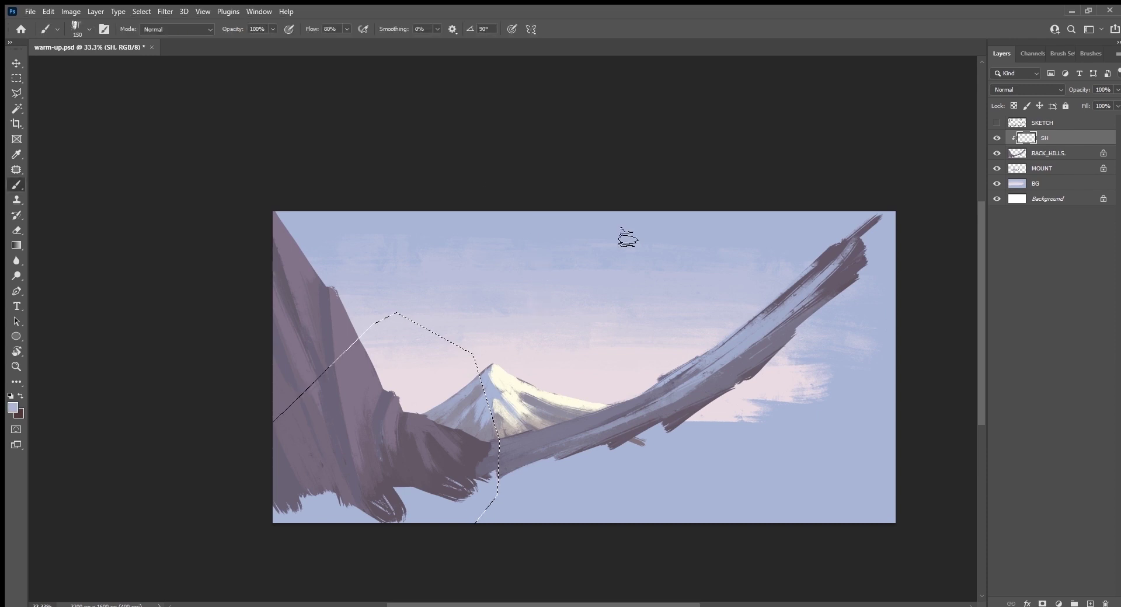
{"action": "key", "text": "alt+BackSpace"}
{"action": "key", "text": "ctrl+d"}
{"action": "key", "text": "e"}
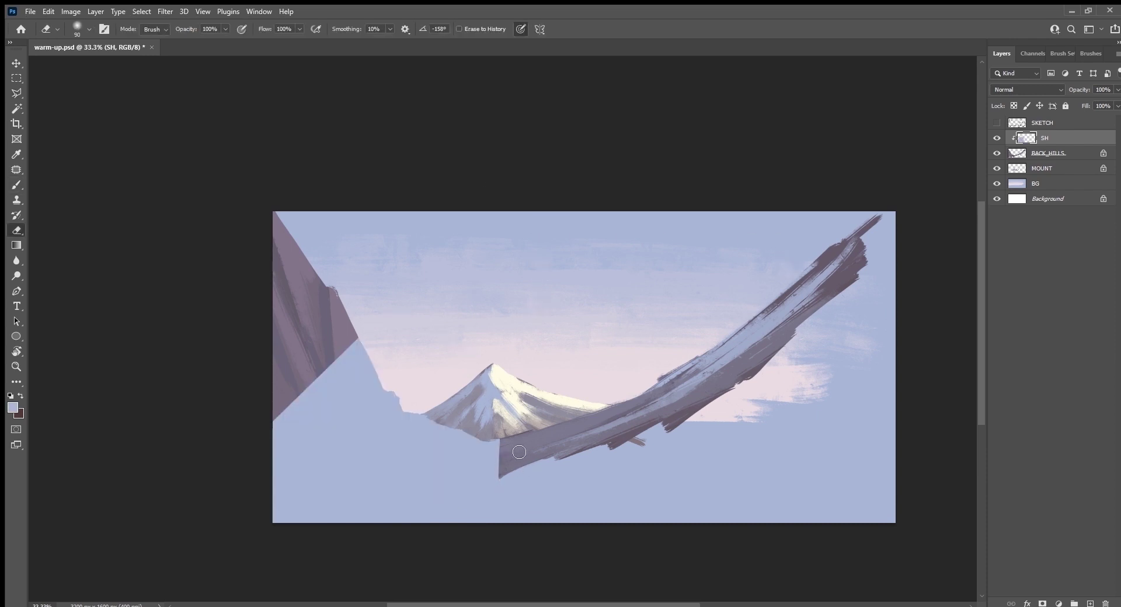
{"action": "mouse_move", "coordinate": [505, 467]}
{"action": "left_mouse_down"}
{"action": "mouse_move", "coordinate": [511, 453]}
{"action": "mouse_move", "coordinate": [499, 456]}
{"action": "left_mouse_up"}
Set the SH layer to Multiply at 55% opacity.
{"action": "key", "text": "alt+shift+m"}
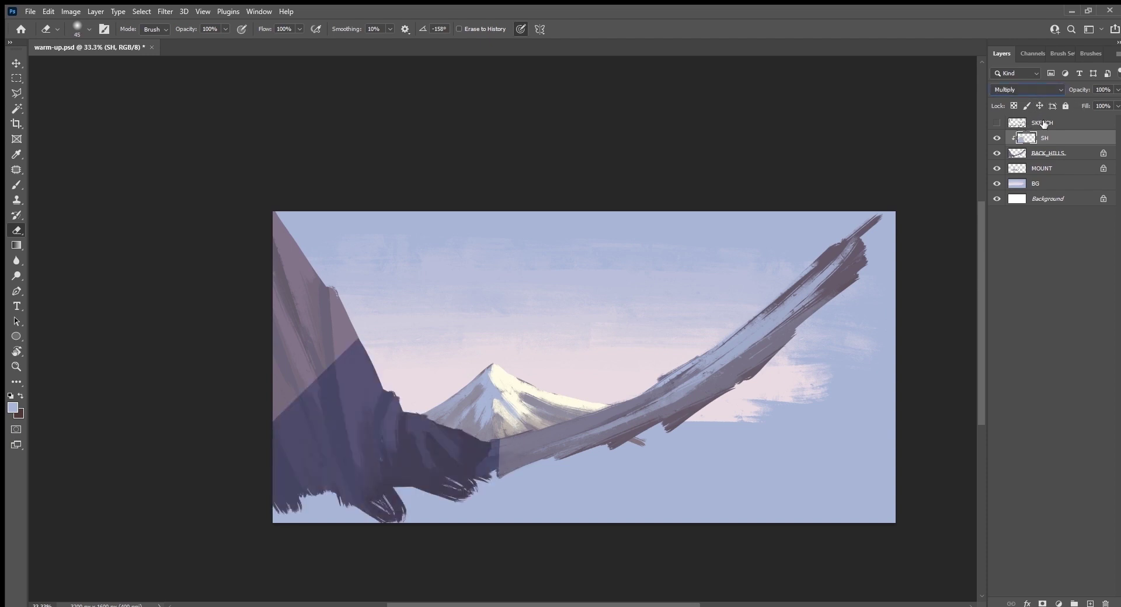
{"action": "left_click_drag", "start_coordinate": [1107, 96], "coordinate": [1090, 101]}
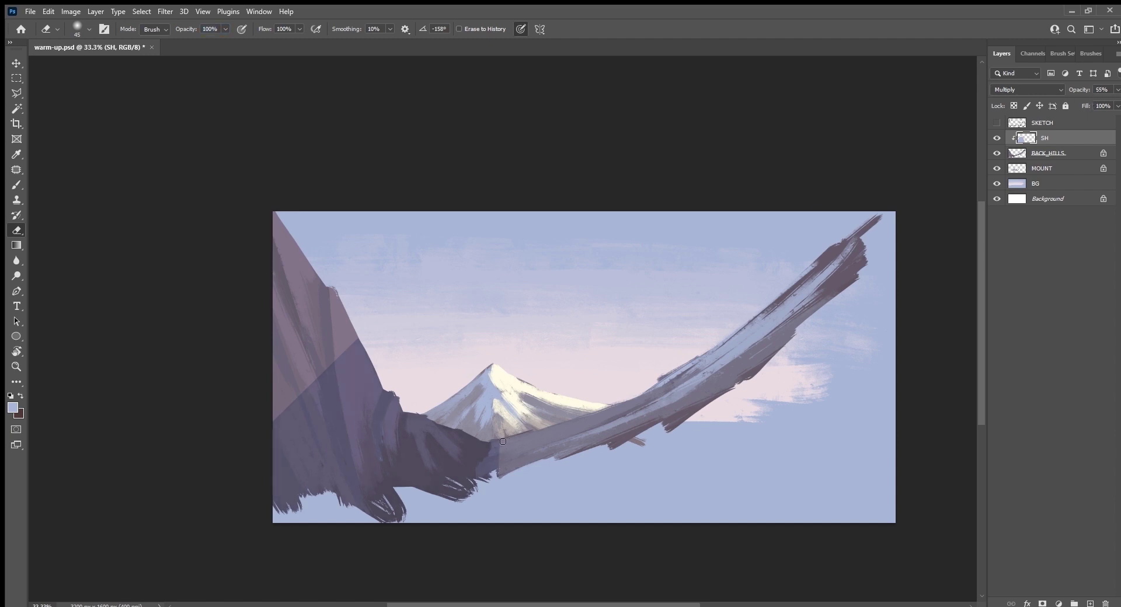
{"action": "scroll", "coordinate": [504, 442], "scroll_direction": "up", "scroll_amount": 1}
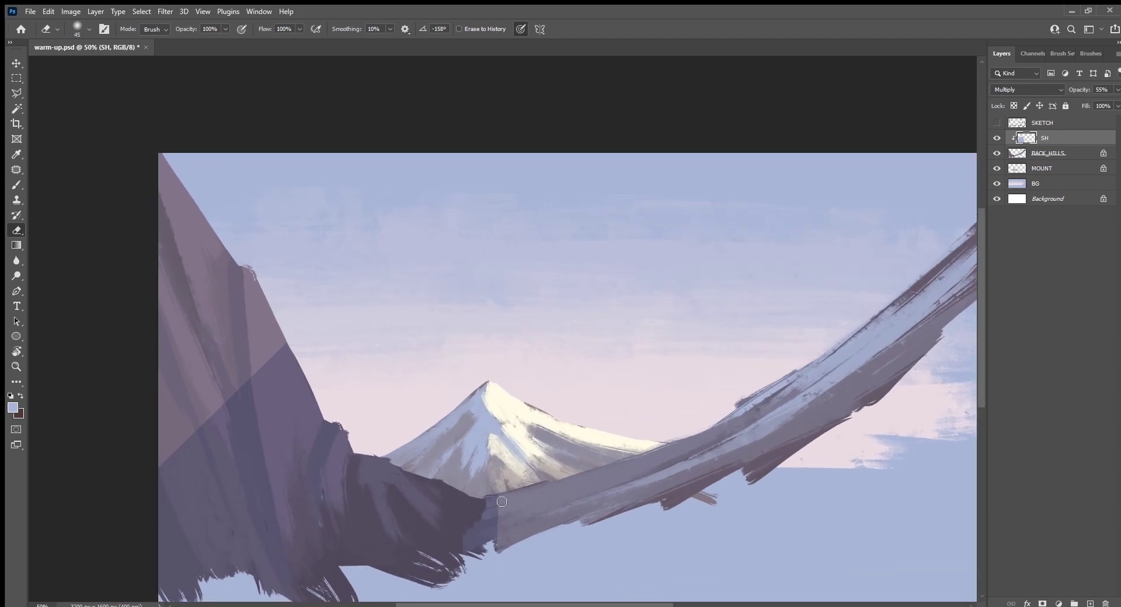
{"action": "scroll", "coordinate": [487, 547], "scroll_direction": "down", "scroll_amount": 1}
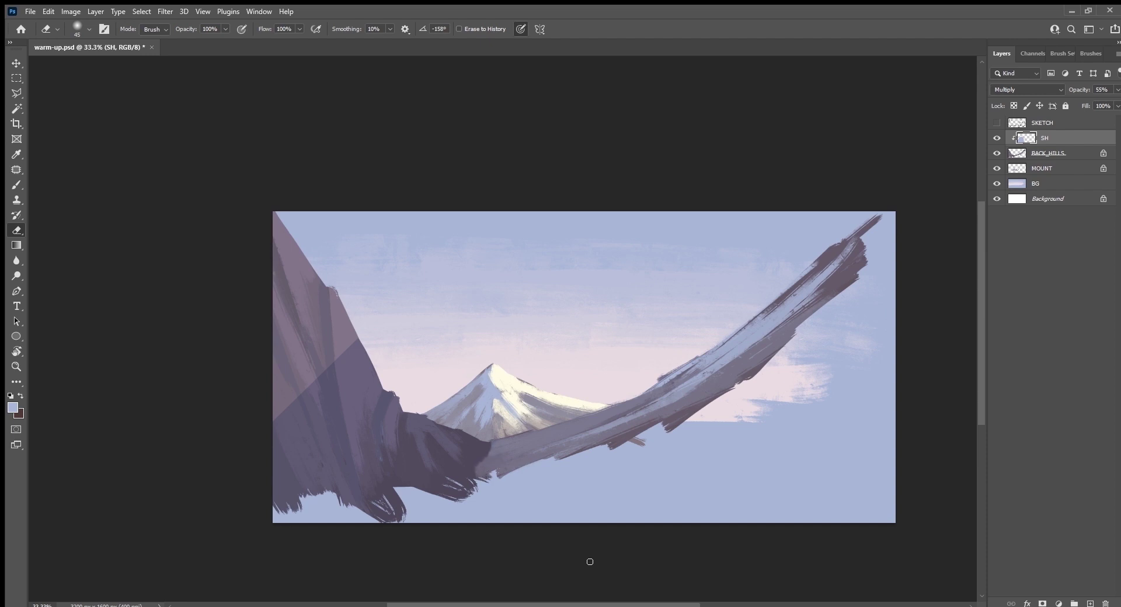
Brush darker shadow strokes along the ridge band, then halve the brush to 125.
{"action": "key", "text": "b"}
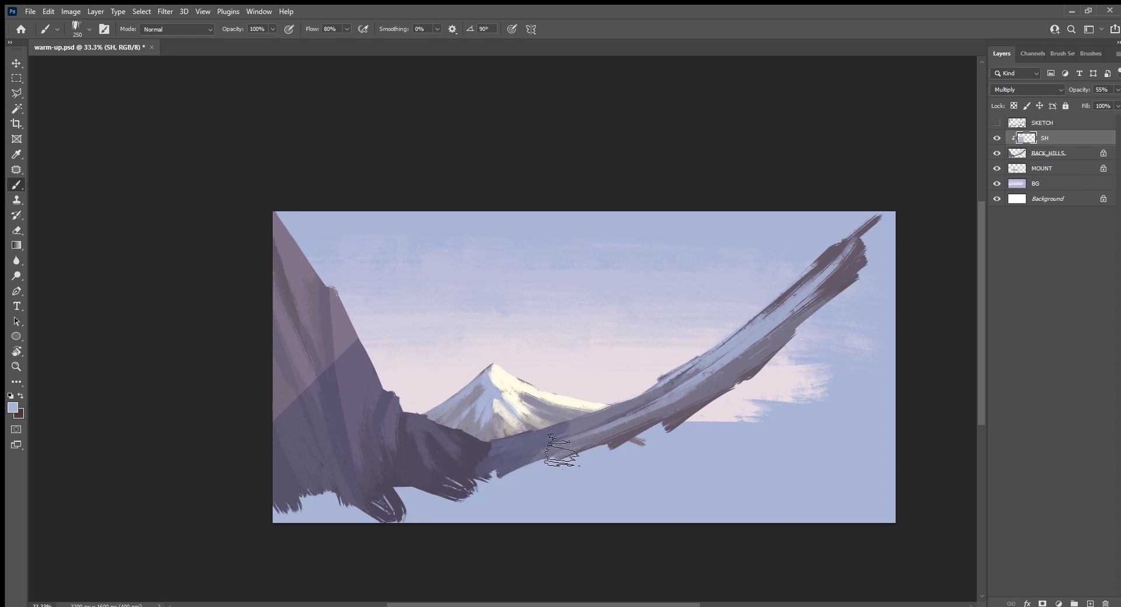
{"action": "left_click_drag", "start_coordinate": [560, 450], "coordinate": [882, 219]}
{"action": "left_click_drag", "start_coordinate": [613, 476], "coordinate": [774, 348]}
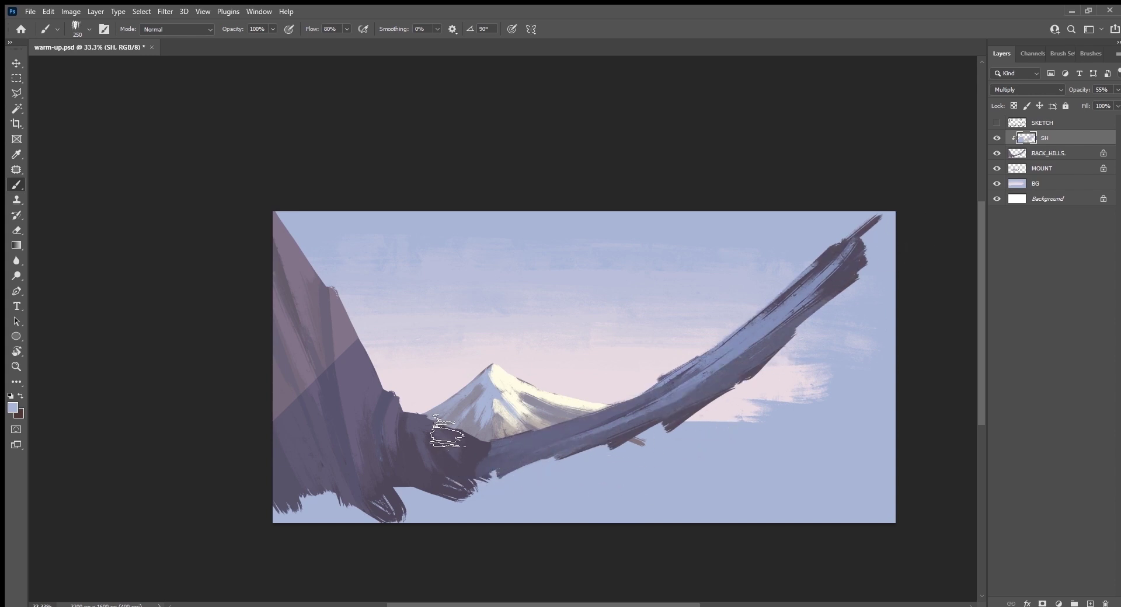
{"action": "key", "text": "bracketleft"}
{"action": "key", "text": "bracketleft"}
{"action": "key", "text": "bracketleft"}
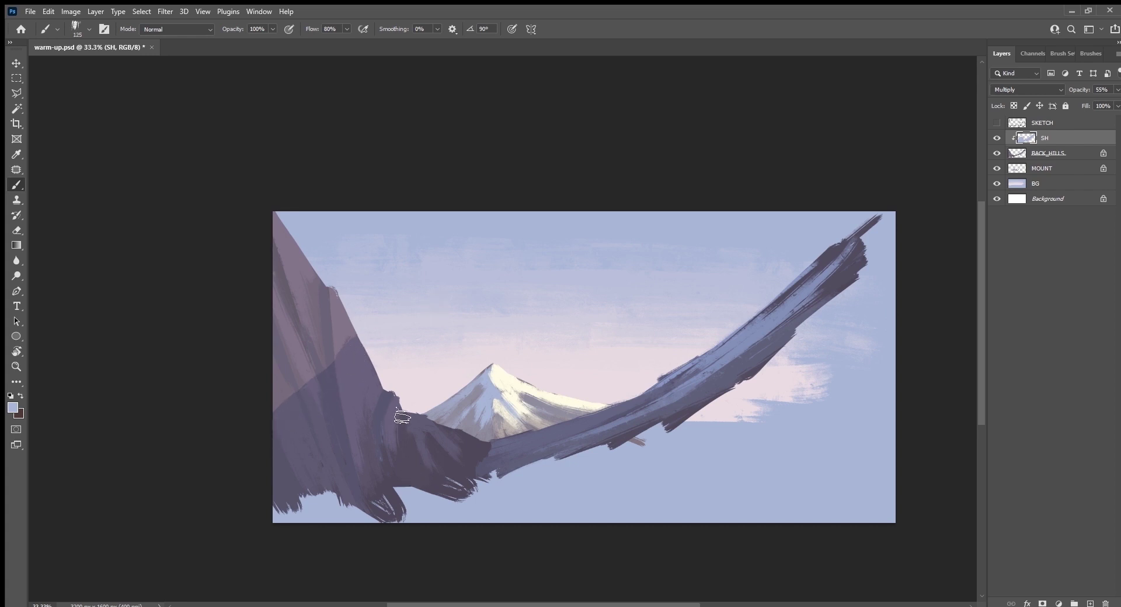
Add a new clipped layer named LIGHT above SH.
{"action": "left_click", "coordinate": [1091, 604]}
{"action": "double_click", "coordinate": [1051, 138]}
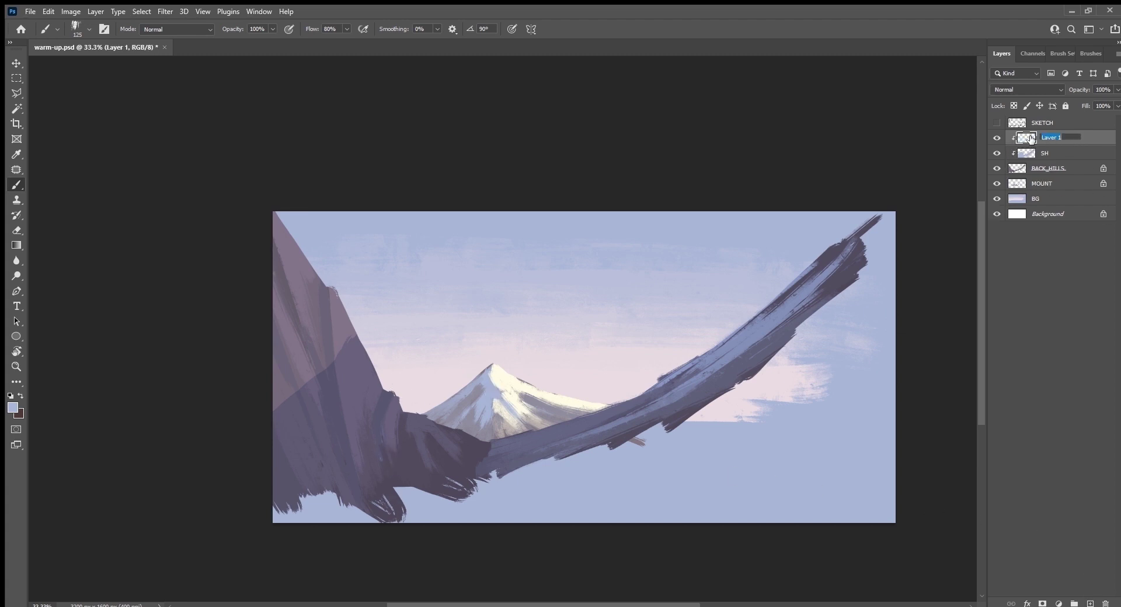
{"action": "type", "text": "LIGHT"}
{"action": "key", "text": "Return"}
Paint cream and mauve-grey highlights on the upper-left cliff edge, then save.
{"action": "left_click", "coordinate": [502, 376], "text": "alt"}
{"action": "left_click_drag", "start_coordinate": [280, 221], "coordinate": [301, 266]}
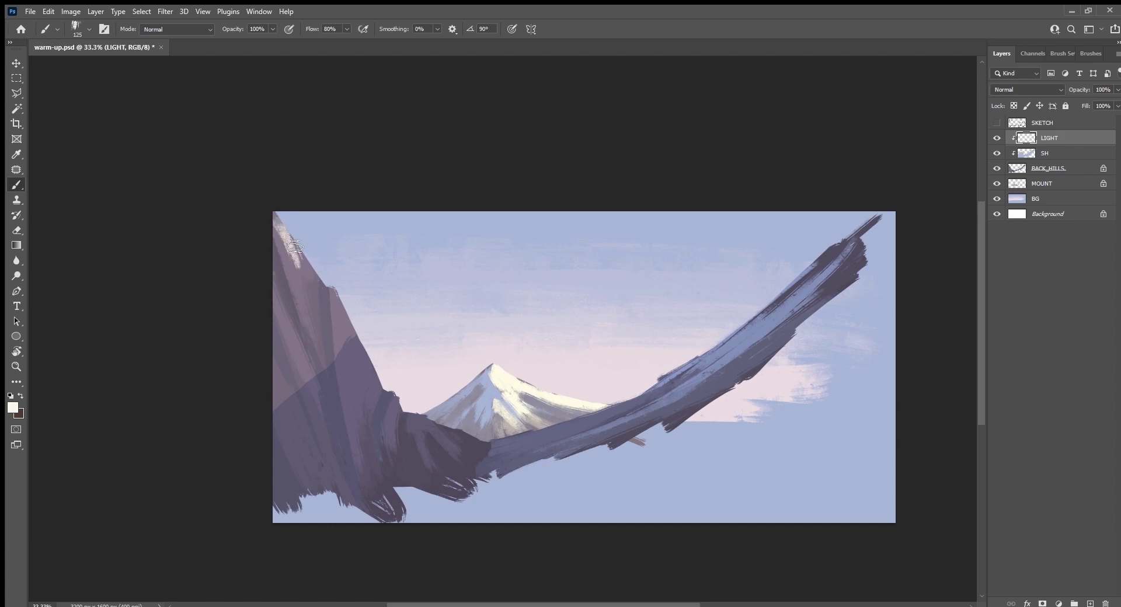
{"action": "key", "text": "ctrl+z"}
{"action": "key", "text": "ctrl+z"}
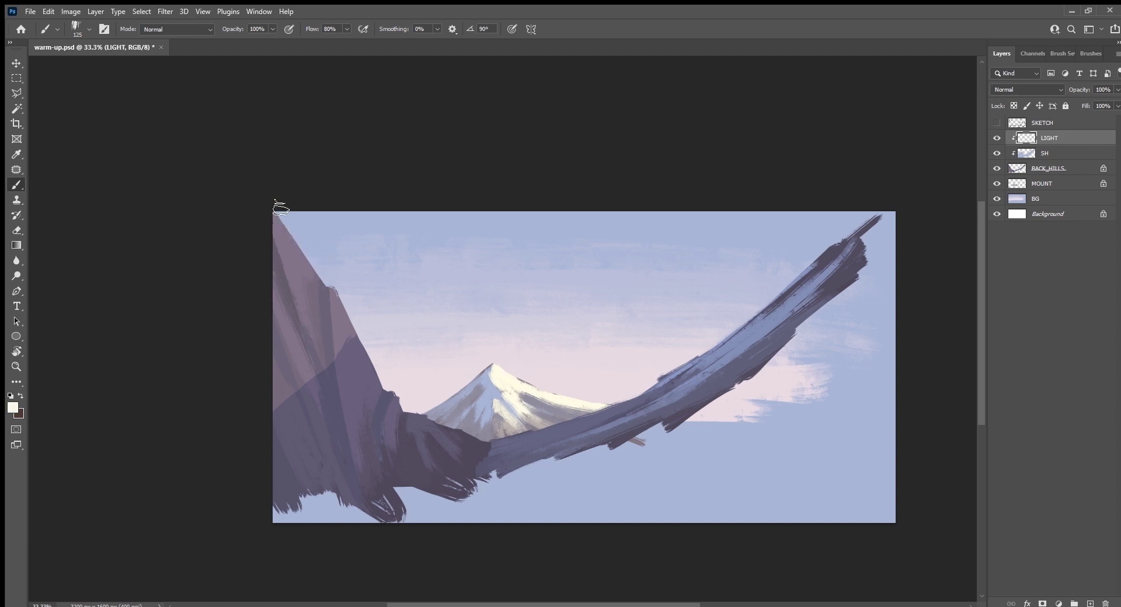
{"action": "left_click_drag", "start_coordinate": [333, 288], "coordinate": [342, 321]}
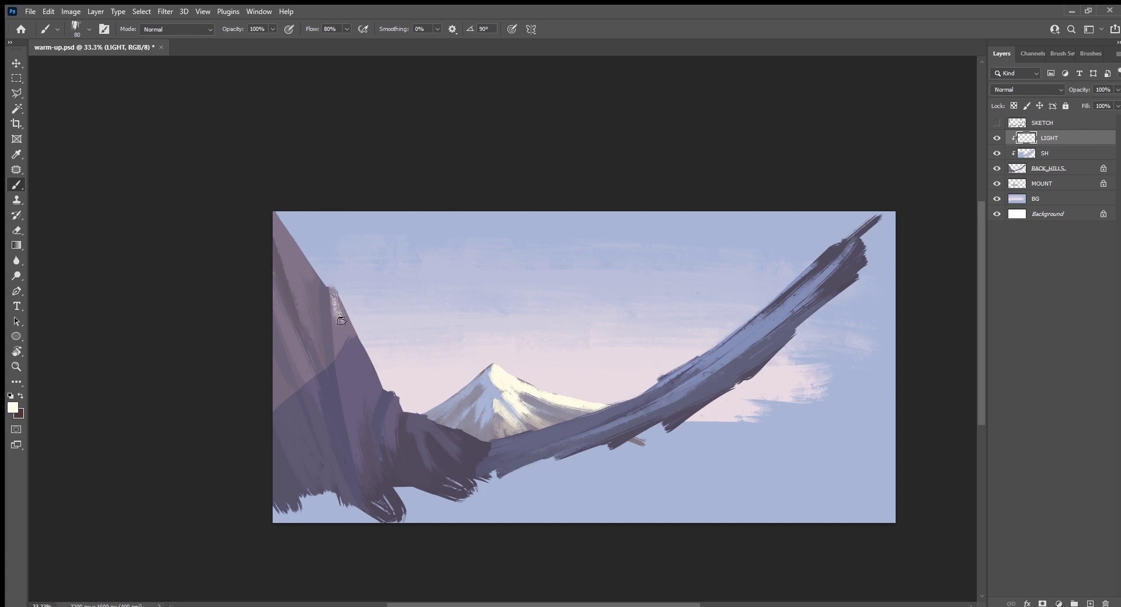
{"action": "left_click", "coordinate": [286, 235], "text": "alt"}
{"action": "left_click", "coordinate": [341, 318], "text": "alt"}
{"action": "left_click_drag", "start_coordinate": [335, 293], "coordinate": [336, 304]}
{"action": "left_click_drag", "start_coordinate": [278, 220], "coordinate": [297, 264]}
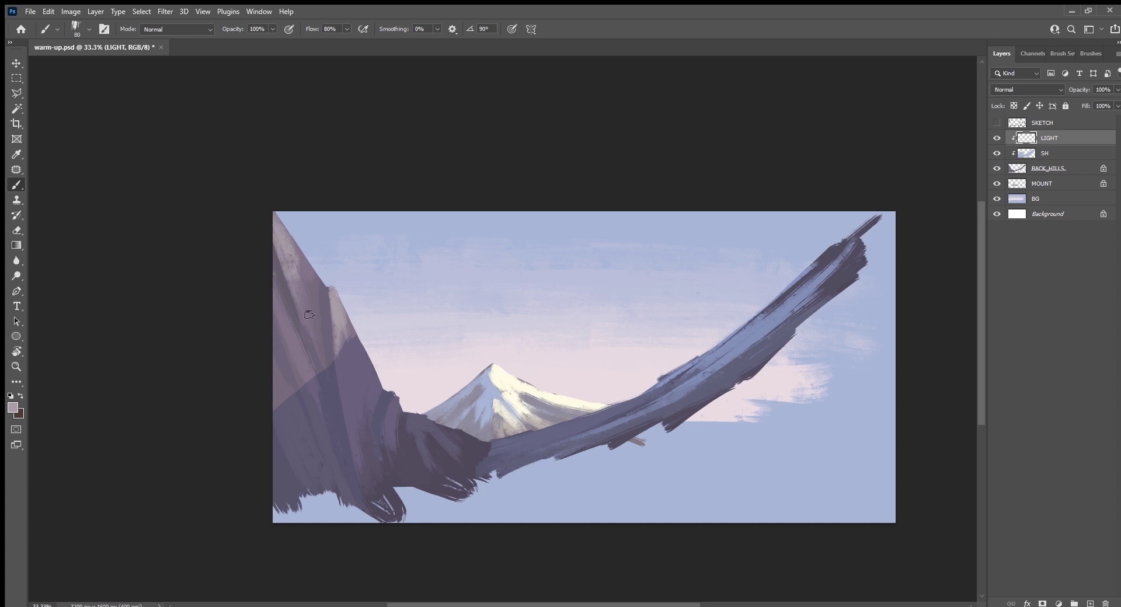
{"action": "key", "text": "ctrl+s"}
Lighten the ridge with light blue strokes, reworking the lower ridge with darker tones.
{"action": "left_click", "coordinate": [726, 350], "text": "alt"}
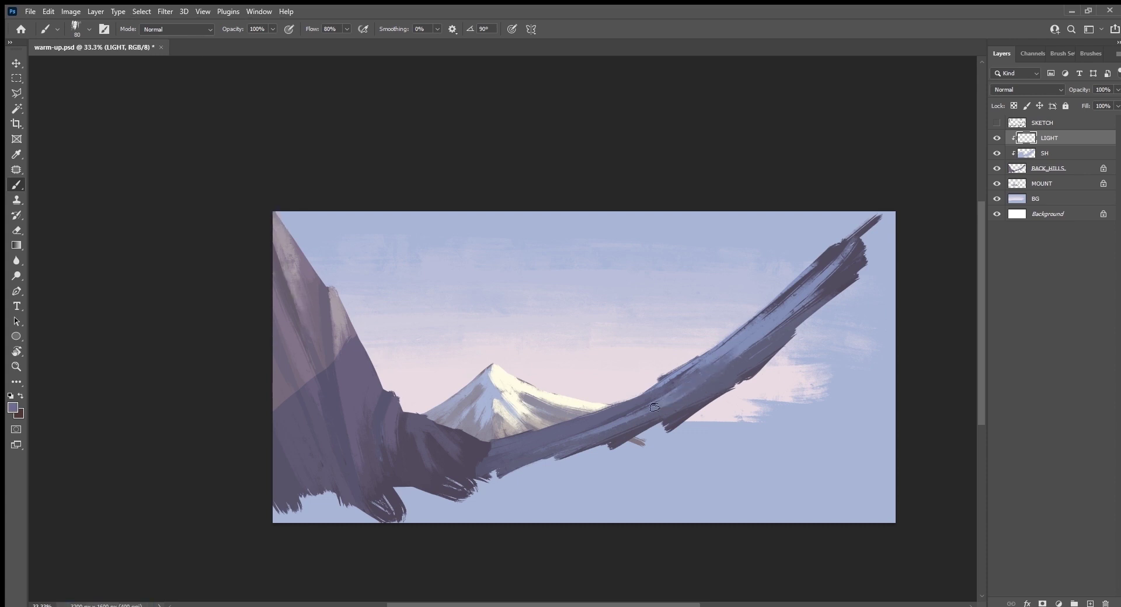
{"action": "left_click", "coordinate": [750, 343]}
{"action": "left_click_drag", "start_coordinate": [750, 343], "coordinate": [647, 413]}
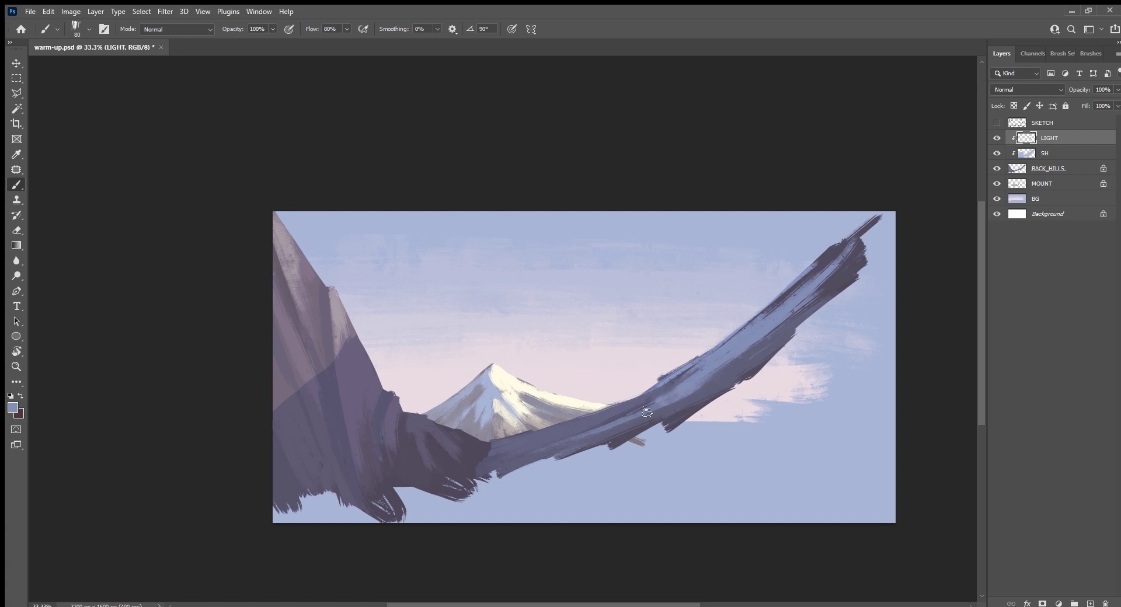
{"action": "mouse_move", "coordinate": [584, 438]}
{"action": "left_mouse_down"}
{"action": "mouse_move", "coordinate": [779, 322]}
{"action": "mouse_move", "coordinate": [861, 227]}
{"action": "mouse_move", "coordinate": [770, 309]}
{"action": "left_mouse_up"}
{"action": "left_click", "coordinate": [774, 308], "text": "alt"}
{"action": "left_click", "coordinate": [844, 259], "text": "alt"}
{"action": "left_click_drag", "start_coordinate": [864, 237], "coordinate": [669, 381]}
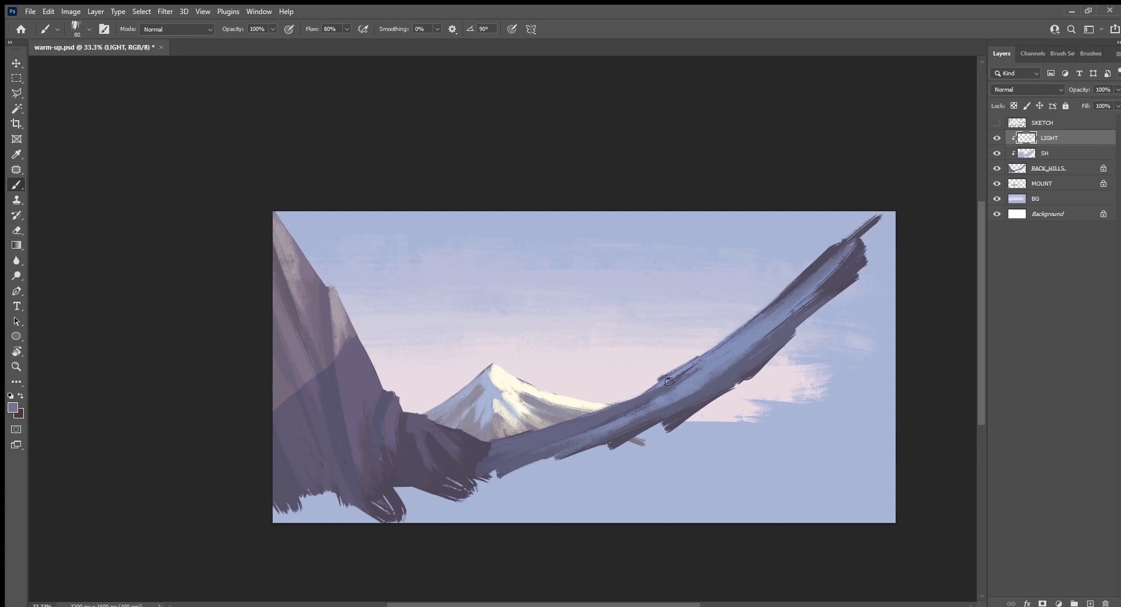
{"action": "left_click", "coordinate": [613, 420], "text": "alt"}
{"action": "mouse_move", "coordinate": [612, 420]}
{"action": "left_mouse_down"}
{"action": "mouse_move", "coordinate": [723, 362]}
{"action": "mouse_move", "coordinate": [523, 465]}
{"action": "left_mouse_up"}
{"action": "left_click", "coordinate": [723, 364], "text": "alt"}
Show the sketch lines and add a new layer named M_HILL above LIGHT.
{"action": "key", "text": "ctrl+comma"}
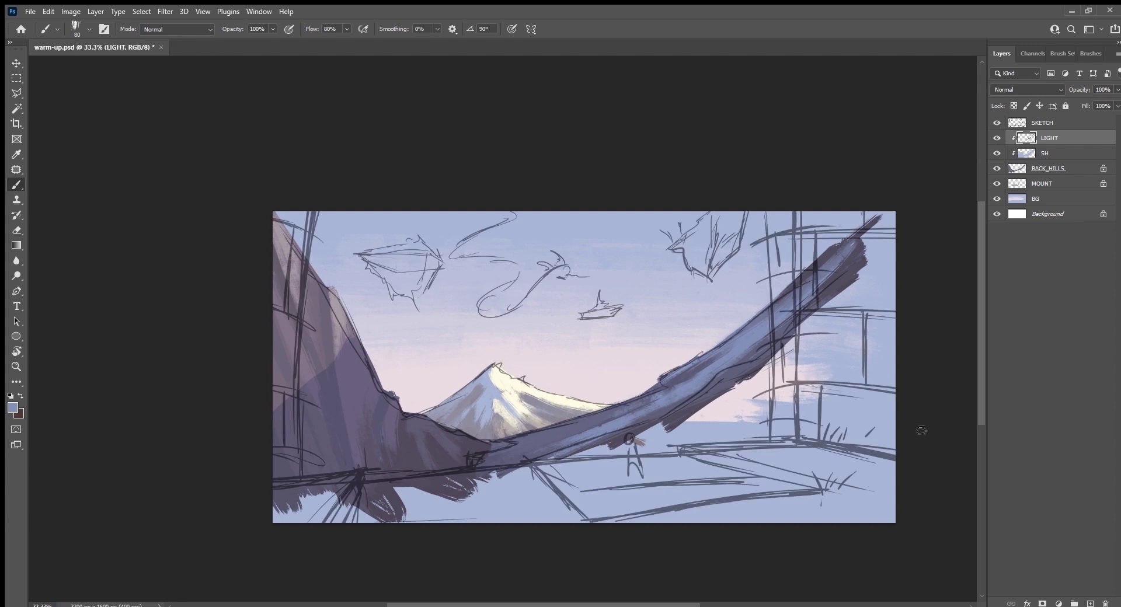
{"action": "left_click", "coordinate": [1089, 603]}
{"action": "double_click", "coordinate": [1044, 137]}
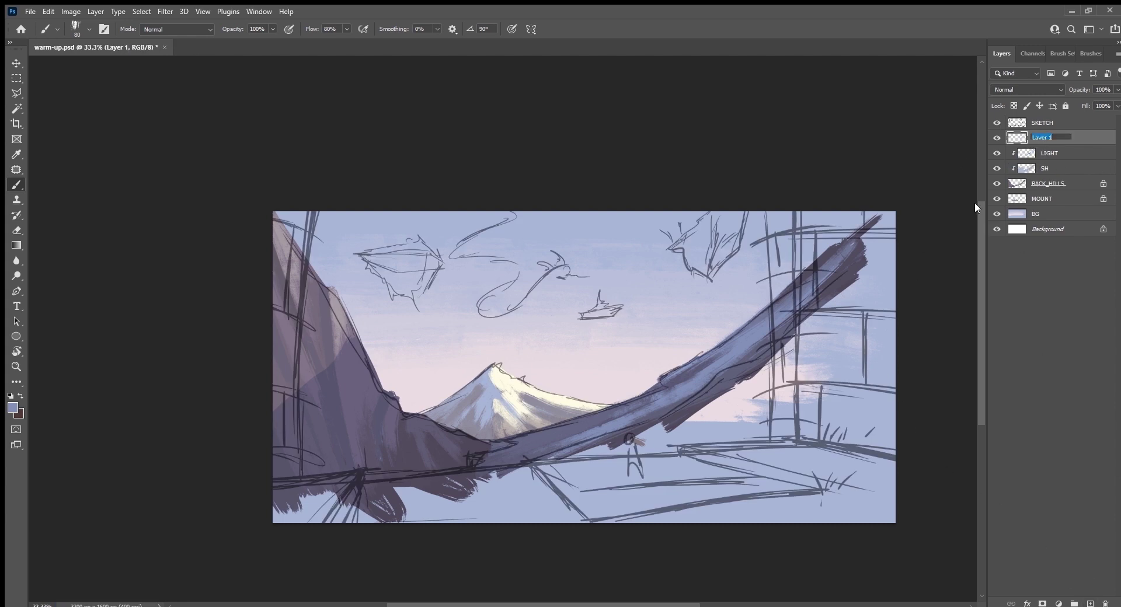
{"action": "type", "text": "MI"}
{"action": "type", "text": " H"}
{"action": "type", "text": "L"}
{"action": "key", "text": "Return"}
Paint dark shadow along the underside of the ridge.
{"action": "left_click_drag", "start_coordinate": [775, 435], "coordinate": [718, 414]}
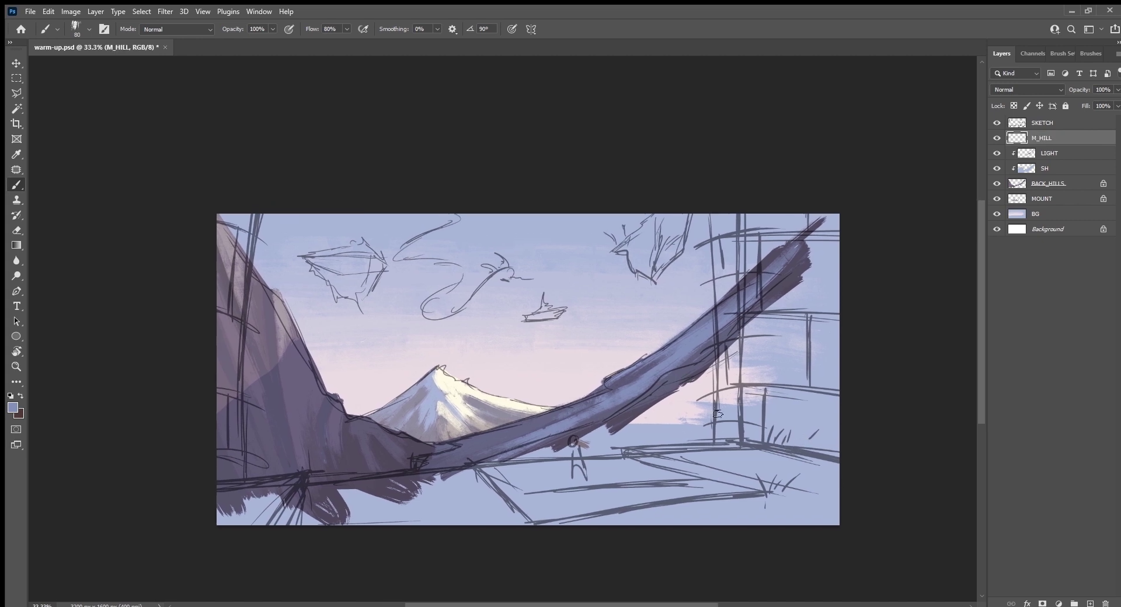
{"action": "left_click", "coordinate": [633, 416], "text": "alt"}
{"action": "mouse_move", "coordinate": [634, 417]}
{"action": "left_mouse_down"}
{"action": "mouse_move", "coordinate": [560, 458]}
{"action": "mouse_move", "coordinate": [462, 475]}
{"action": "left_mouse_up"}
{"action": "mouse_move", "coordinate": [531, 452]}
{"action": "left_mouse_down"}
{"action": "mouse_move", "coordinate": [535, 473]}
{"action": "mouse_move", "coordinate": [631, 432]}
{"action": "left_mouse_up"}
{"action": "mouse_move", "coordinate": [563, 476]}
{"action": "left_mouse_down"}
{"action": "mouse_move", "coordinate": [648, 426]}
{"action": "mouse_move", "coordinate": [639, 449]}
{"action": "mouse_move", "coordinate": [786, 429]}
{"action": "mouse_move", "coordinate": [747, 452]}
{"action": "left_mouse_up"}
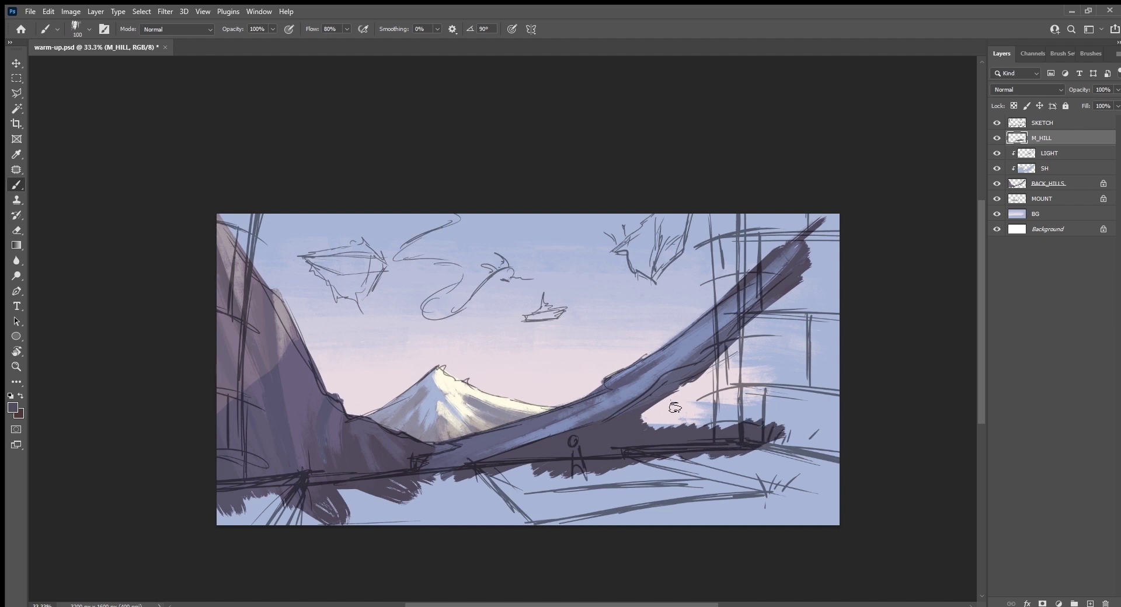
{"action": "mouse_move", "coordinate": [675, 406]}
{"action": "left_mouse_down"}
{"action": "mouse_move", "coordinate": [736, 419]}
{"action": "mouse_move", "coordinate": [770, 403]}
{"action": "mouse_move", "coordinate": [783, 377]}
{"action": "mouse_move", "coordinate": [661, 431]}
{"action": "mouse_move", "coordinate": [637, 415]}
{"action": "left_mouse_up"}
{"action": "key", "text": "bracketright"}
{"action": "key", "text": "bracketright"}
{"action": "key", "text": "bracketright"}
{"action": "key", "text": "bracketleft"}
{"action": "key", "text": "bracketleft"}
{"action": "key", "text": "bracketleft"}
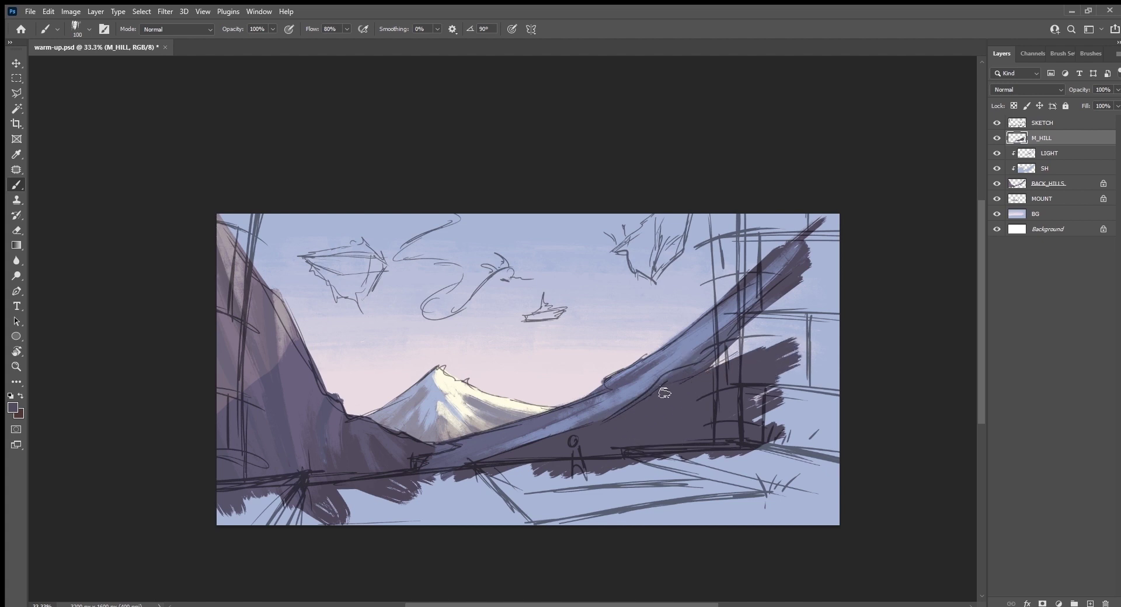
Darken the right hill's light band and extend the shadow to the right canvas edge.
{"action": "mouse_move", "coordinate": [671, 383]}
{"action": "left_mouse_down"}
{"action": "mouse_move", "coordinate": [732, 353]}
{"action": "mouse_move", "coordinate": [779, 298]}
{"action": "left_mouse_up"}
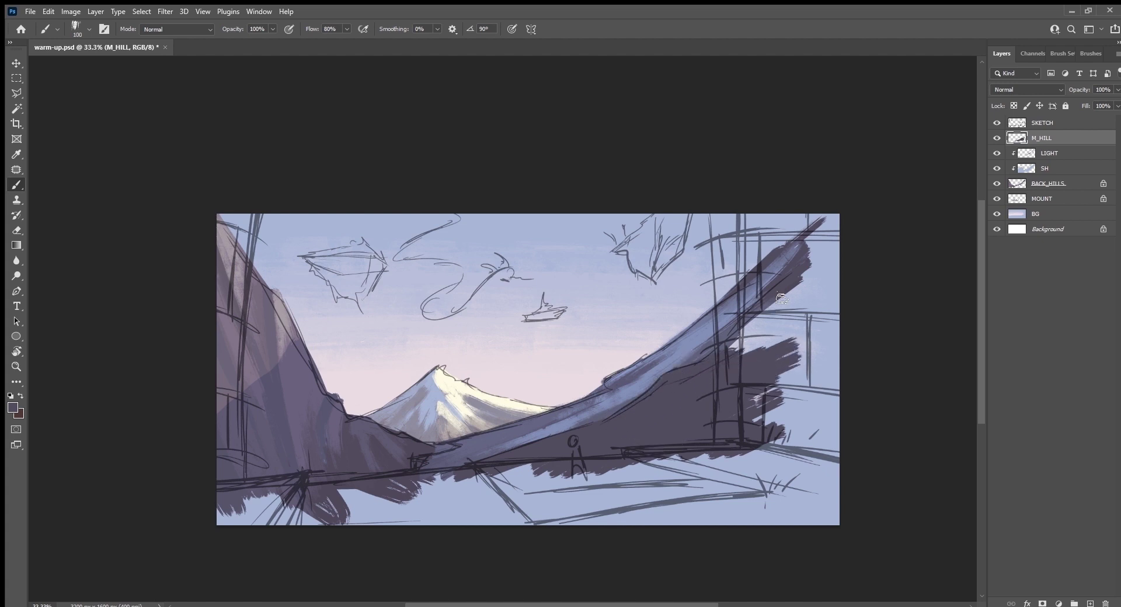
{"action": "left_click_drag", "start_coordinate": [721, 350], "coordinate": [783, 292]}
{"action": "mouse_move", "coordinate": [748, 338]}
{"action": "left_mouse_down"}
{"action": "mouse_move", "coordinate": [809, 268]}
{"action": "mouse_move", "coordinate": [732, 363]}
{"action": "mouse_move", "coordinate": [806, 286]}
{"action": "left_mouse_up"}
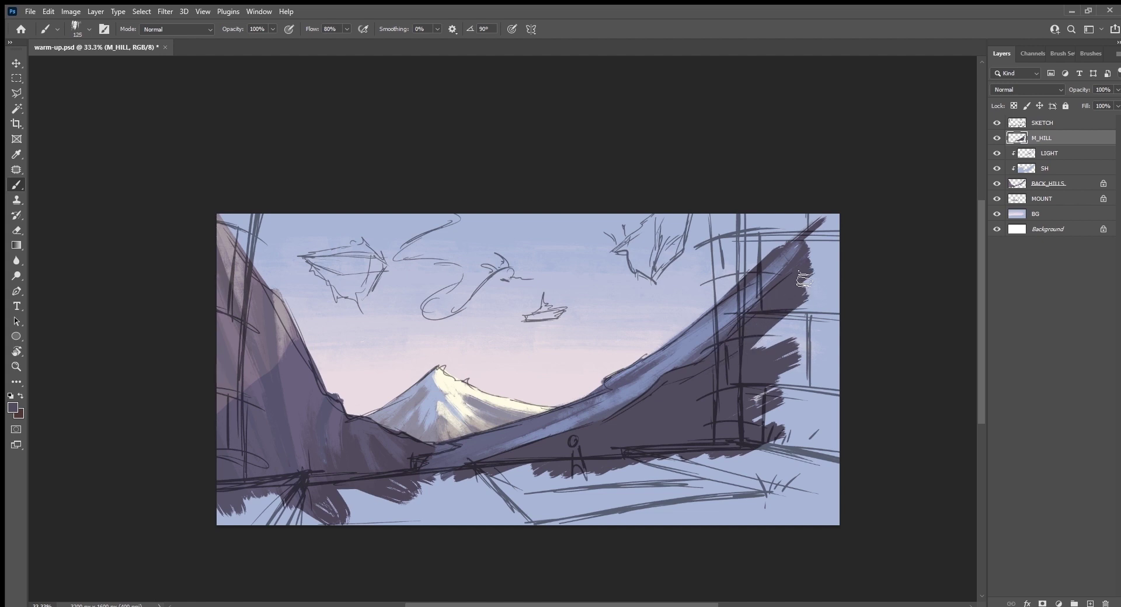
{"action": "key", "text": "bracketright"}
{"action": "key", "text": "bracketright"}
{"action": "key", "text": "bracketright"}
{"action": "mouse_move", "coordinate": [759, 345]}
{"action": "left_mouse_down"}
{"action": "mouse_move", "coordinate": [815, 292]}
{"action": "mouse_move", "coordinate": [759, 397]}
{"action": "mouse_move", "coordinate": [753, 444]}
{"action": "mouse_move", "coordinate": [823, 397]}
{"action": "left_mouse_up"}
{"action": "mouse_move", "coordinate": [805, 461]}
{"action": "left_mouse_down"}
{"action": "mouse_move", "coordinate": [841, 418]}
{"action": "mouse_move", "coordinate": [833, 446]}
{"action": "left_mouse_up"}
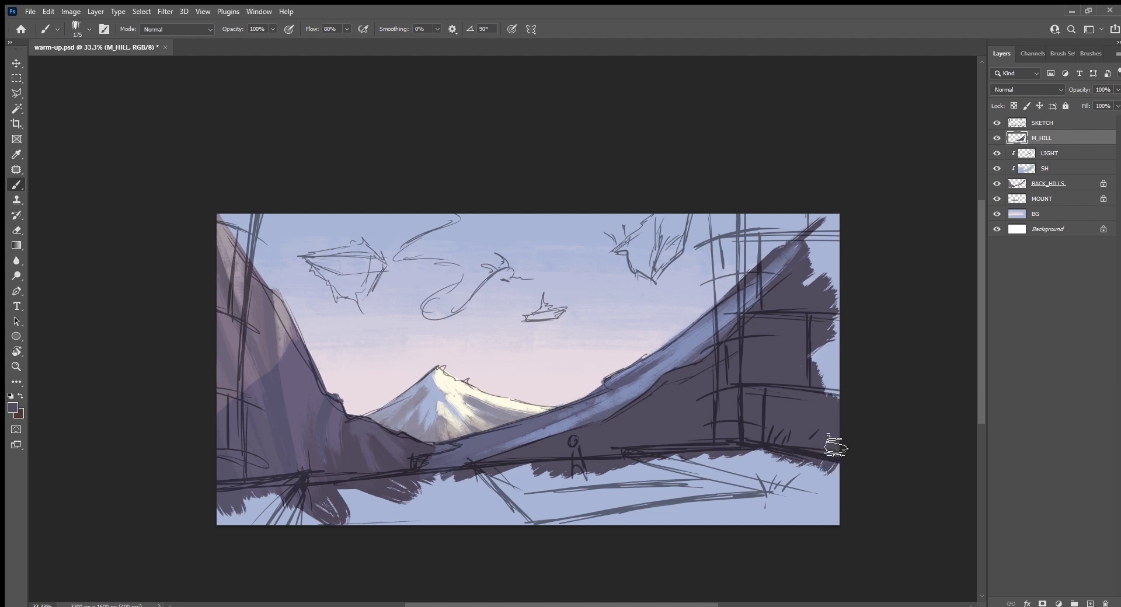
{"action": "left_click_drag", "start_coordinate": [823, 397], "coordinate": [820, 275]}
{"action": "left_click_drag", "start_coordinate": [826, 418], "coordinate": [838, 338]}
{"action": "left_click_drag", "start_coordinate": [841, 397], "coordinate": [840, 234]}
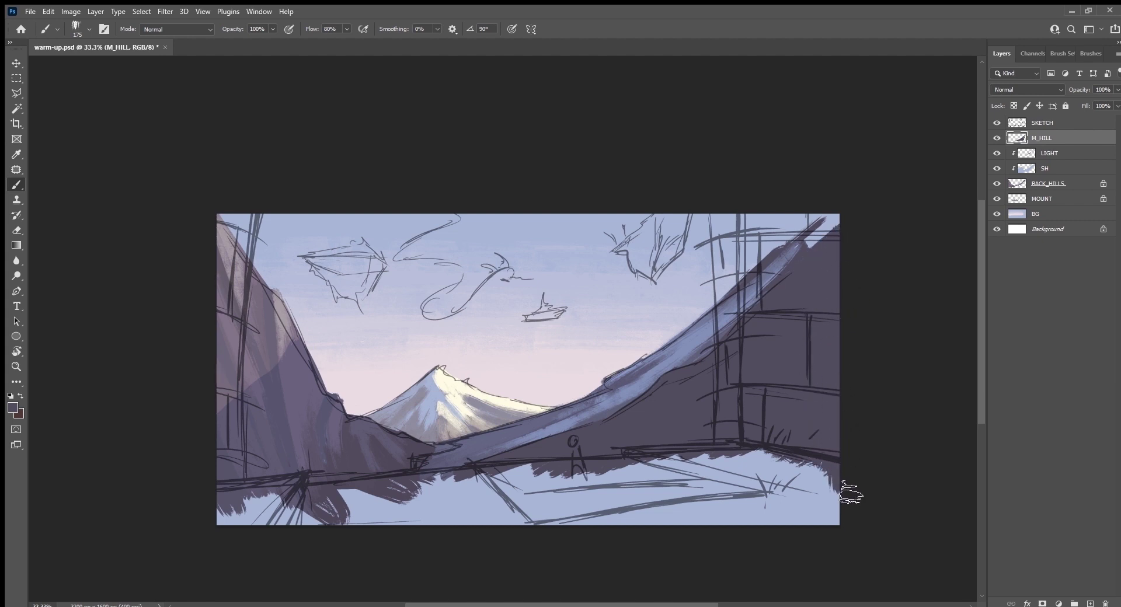
{"action": "left_click_drag", "start_coordinate": [665, 473], "coordinate": [718, 479]}
{"action": "key", "text": "bracketleft"}
{"action": "key", "text": "bracketleft"}
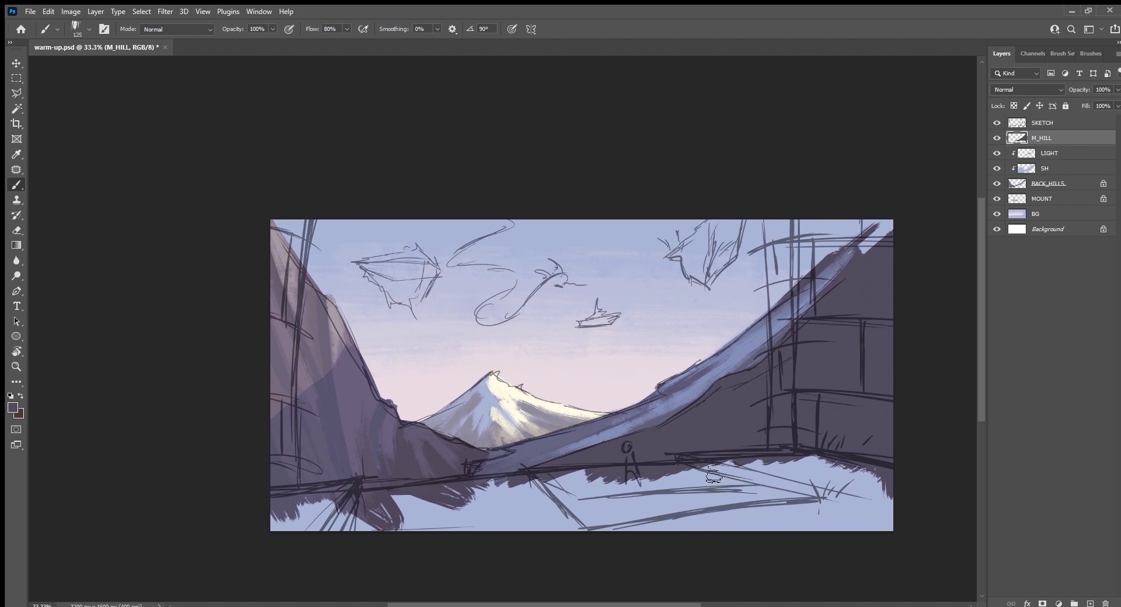
{"action": "left_click_drag", "start_coordinate": [831, 469], "coordinate": [791, 476]}
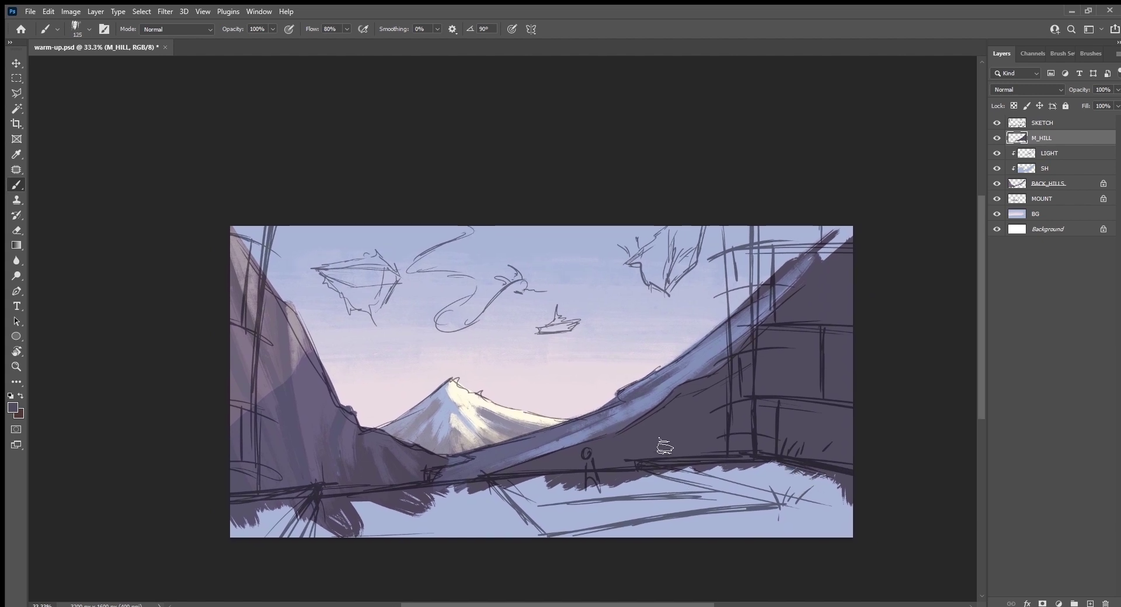
Lock M_HILL transparency and paint light sky-blue highlights along the ridge.
{"action": "key", "text": "i"}
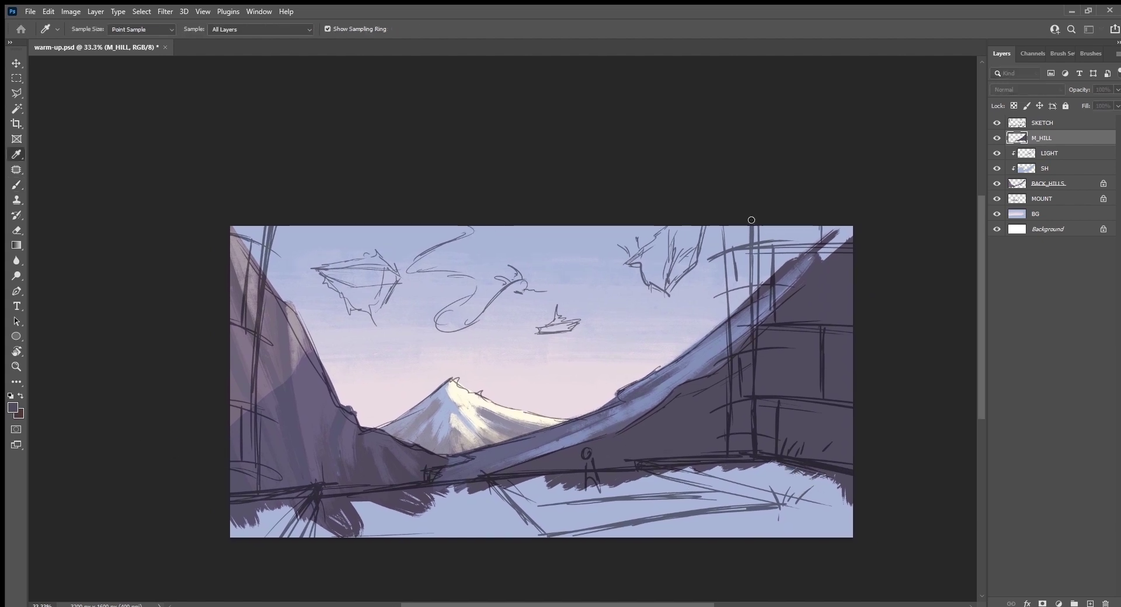
{"action": "key", "text": "b"}
{"action": "key", "text": "slash"}
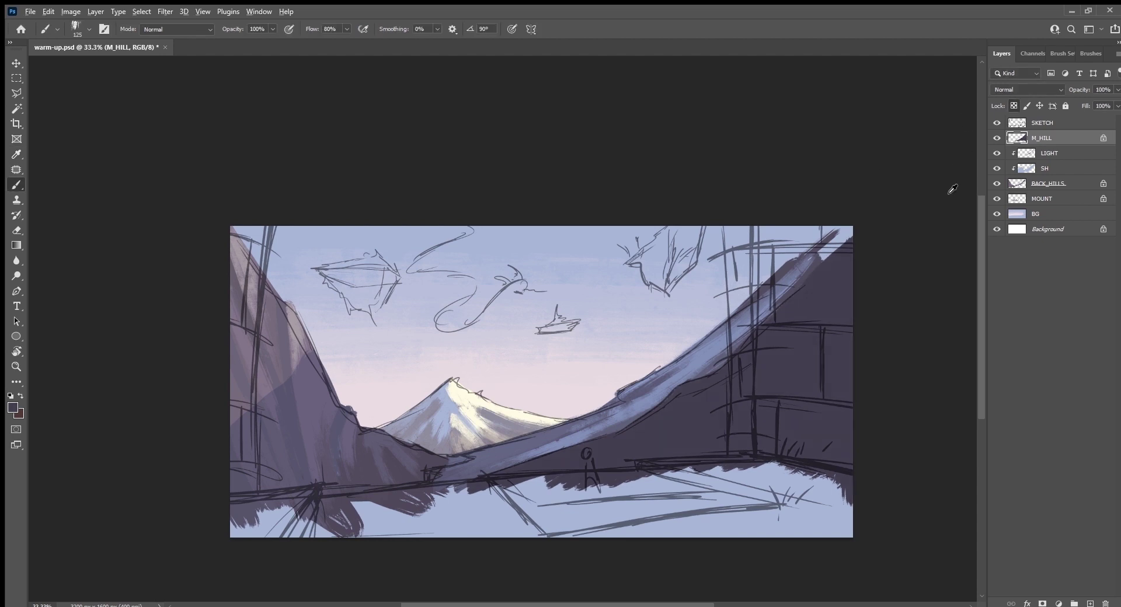
{"action": "left_click_drag", "start_coordinate": [893, 489], "coordinate": [871, 492]}
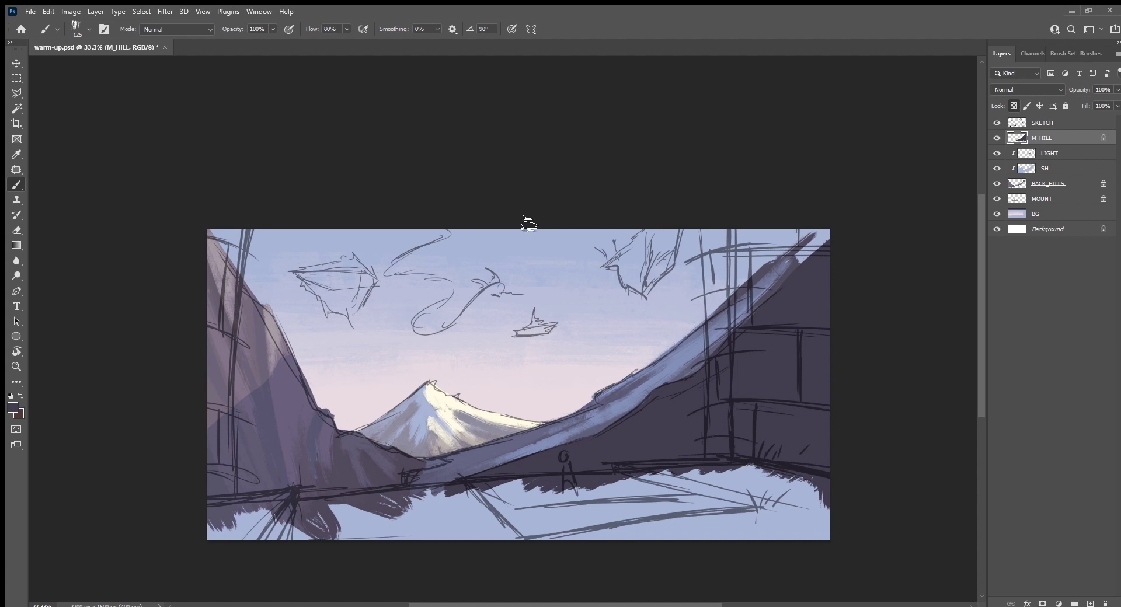
{"action": "left_click", "coordinate": [533, 245], "text": "alt"}
{"action": "key", "text": "bracketleft"}
{"action": "key", "text": "bracketleft"}
{"action": "key", "text": "bracketleft"}
{"action": "mouse_move", "coordinate": [517, 470]}
{"action": "left_mouse_down"}
{"action": "mouse_move", "coordinate": [477, 482]}
{"action": "mouse_move", "coordinate": [566, 452]}
{"action": "left_mouse_up"}
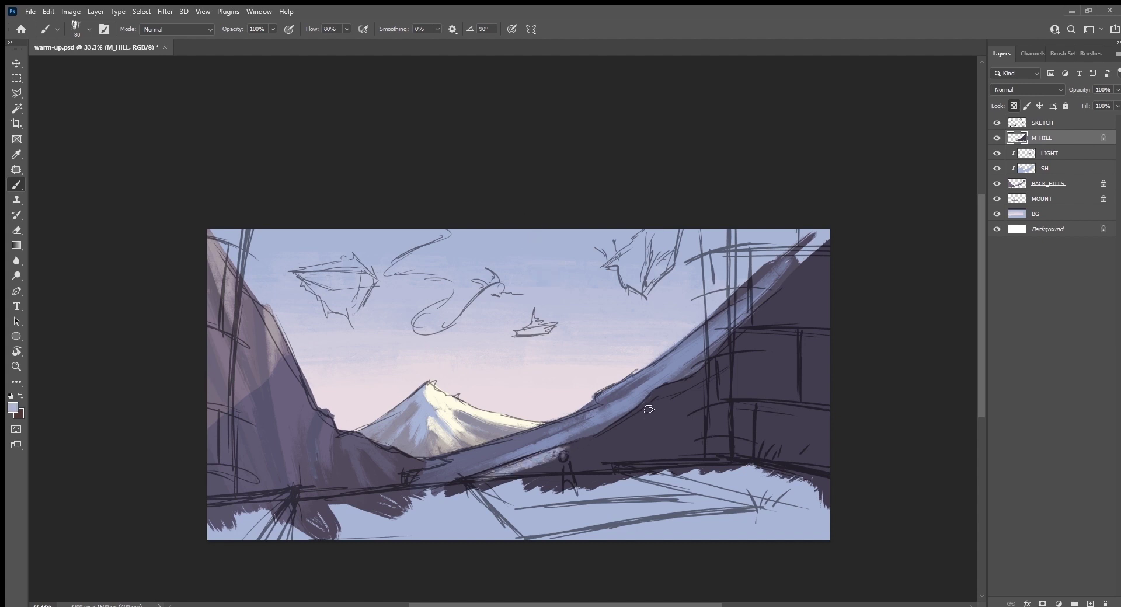
{"action": "mouse_move", "coordinate": [648, 409]}
{"action": "left_mouse_down"}
{"action": "mouse_move", "coordinate": [622, 435]}
{"action": "mouse_move", "coordinate": [657, 392]}
{"action": "mouse_move", "coordinate": [619, 432]}
{"action": "mouse_move", "coordinate": [641, 430]}
{"action": "mouse_move", "coordinate": [632, 447]}
{"action": "mouse_move", "coordinate": [691, 403]}
{"action": "mouse_move", "coordinate": [644, 459]}
{"action": "mouse_move", "coordinate": [625, 462]}
{"action": "left_mouse_up"}
Cover a stray light streak, add light blue strokes along the lower ridge, and hide SKETCH.
{"action": "left_click", "coordinate": [655, 431], "text": "alt"}
{"action": "left_click", "coordinate": [693, 402], "text": "alt"}
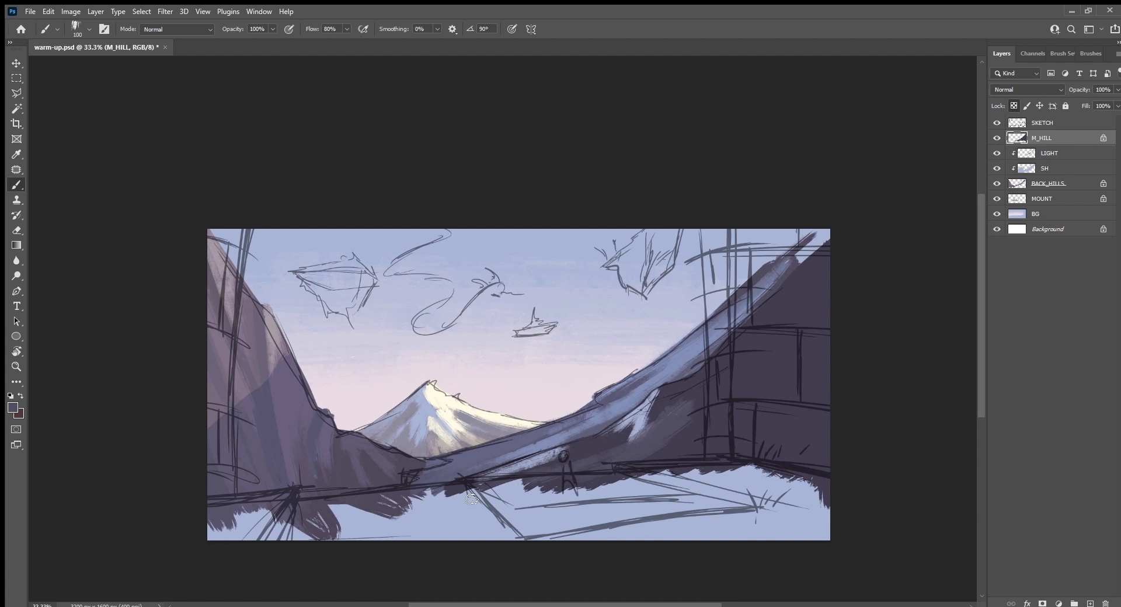
{"action": "left_click", "coordinate": [525, 461], "text": "alt"}
{"action": "left_click_drag", "start_coordinate": [543, 456], "coordinate": [455, 485]}
{"action": "mouse_move", "coordinate": [592, 441]}
{"action": "left_mouse_down"}
{"action": "mouse_move", "coordinate": [525, 470]}
{"action": "mouse_move", "coordinate": [610, 443]}
{"action": "left_mouse_up"}
{"action": "left_click_drag", "start_coordinate": [560, 473], "coordinate": [656, 417]}
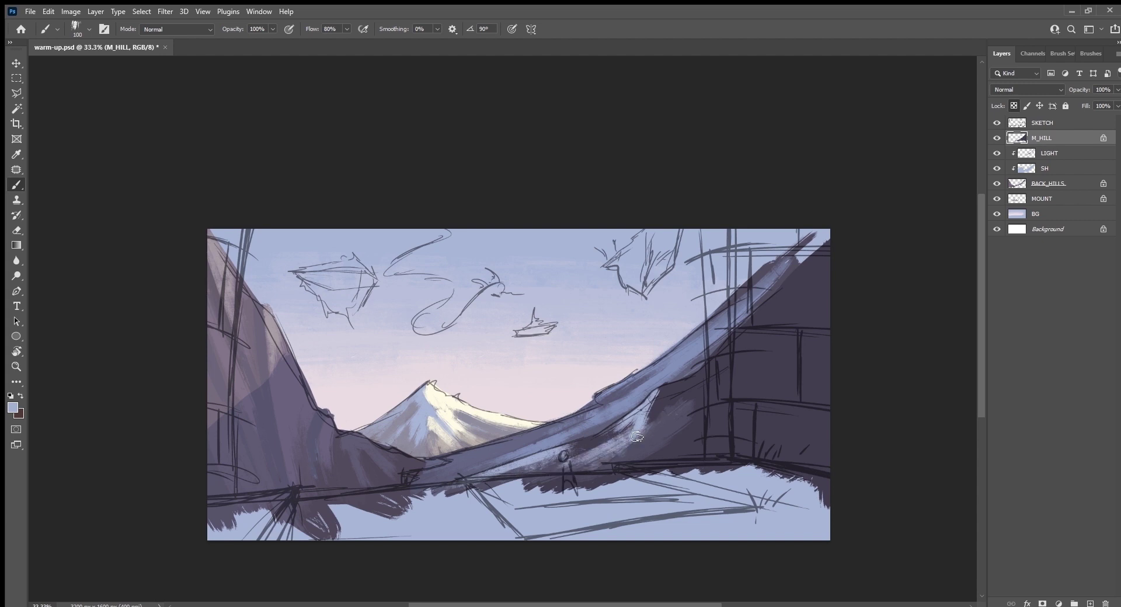
{"action": "left_click", "coordinate": [996, 122]}
Paint dark purple over the lighter slope patch and down the ridge.
{"action": "left_click", "coordinate": [672, 428], "text": "alt"}
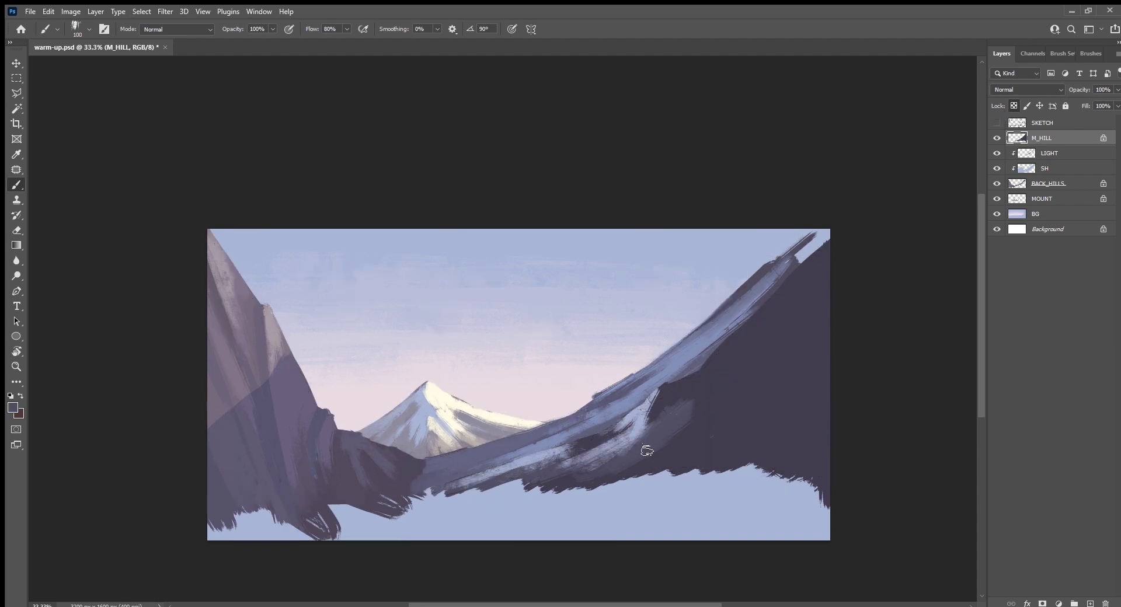
{"action": "mouse_move", "coordinate": [645, 450]}
{"action": "left_mouse_down"}
{"action": "mouse_move", "coordinate": [686, 416]}
{"action": "mouse_move", "coordinate": [687, 431]}
{"action": "mouse_move", "coordinate": [604, 480]}
{"action": "left_mouse_up"}
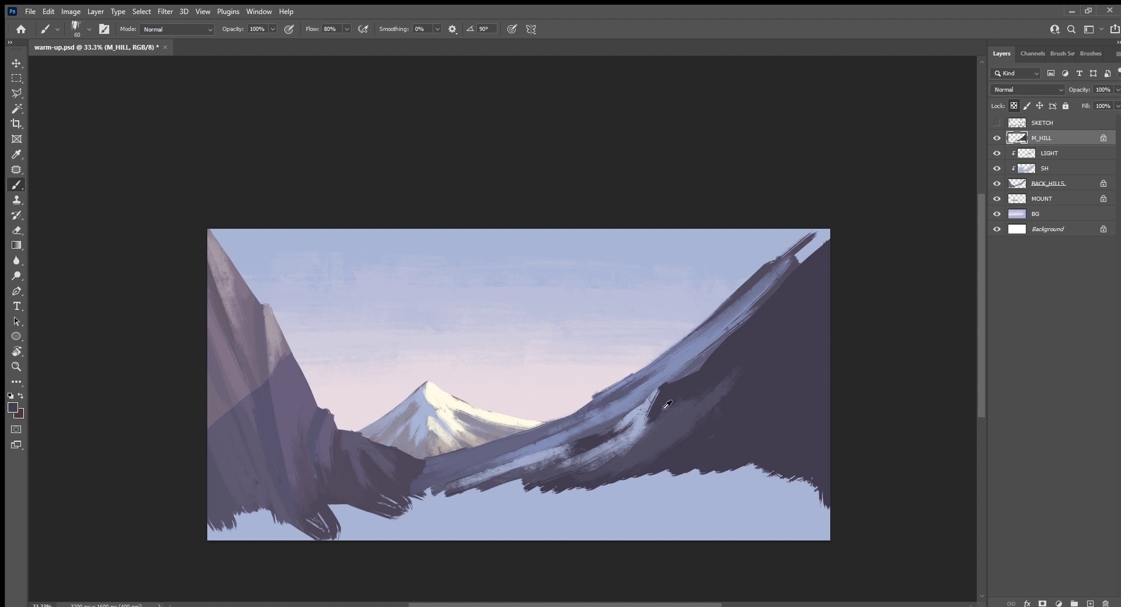
{"action": "left_click_drag", "start_coordinate": [667, 404], "coordinate": [606, 463]}
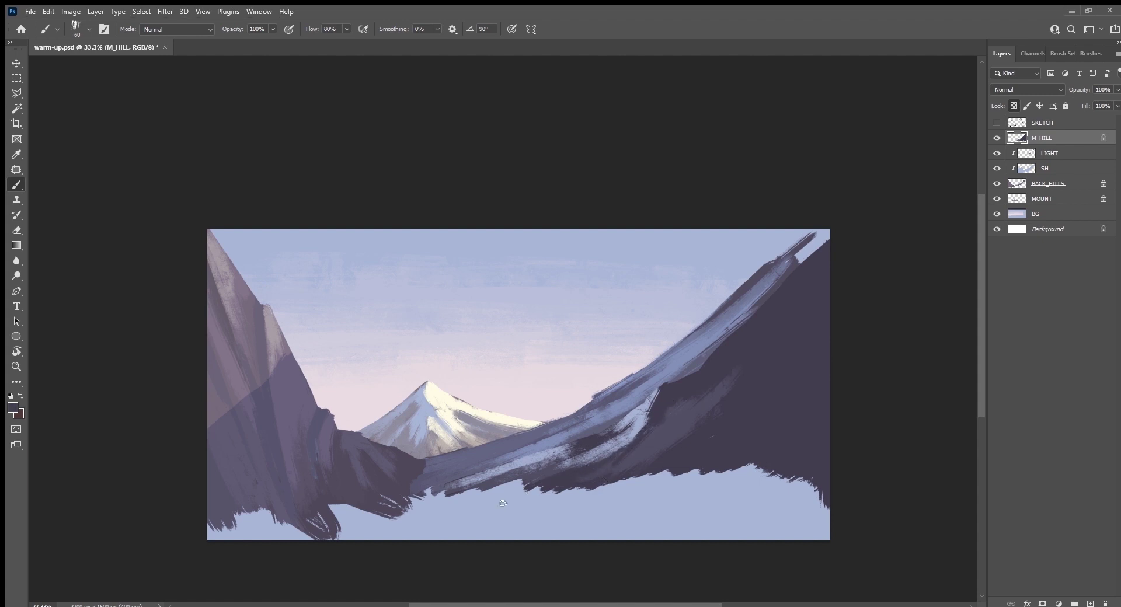
Add light blue-grey strokes up the ridge and across the lower dark slope.
{"action": "left_click", "coordinate": [632, 427], "text": "alt"}
{"action": "left_click_drag", "start_coordinate": [640, 417], "coordinate": [584, 468]}
{"action": "mouse_move", "coordinate": [640, 425]}
{"action": "left_mouse_down"}
{"action": "mouse_move", "coordinate": [666, 380]}
{"action": "mouse_move", "coordinate": [613, 454]}
{"action": "left_mouse_up"}
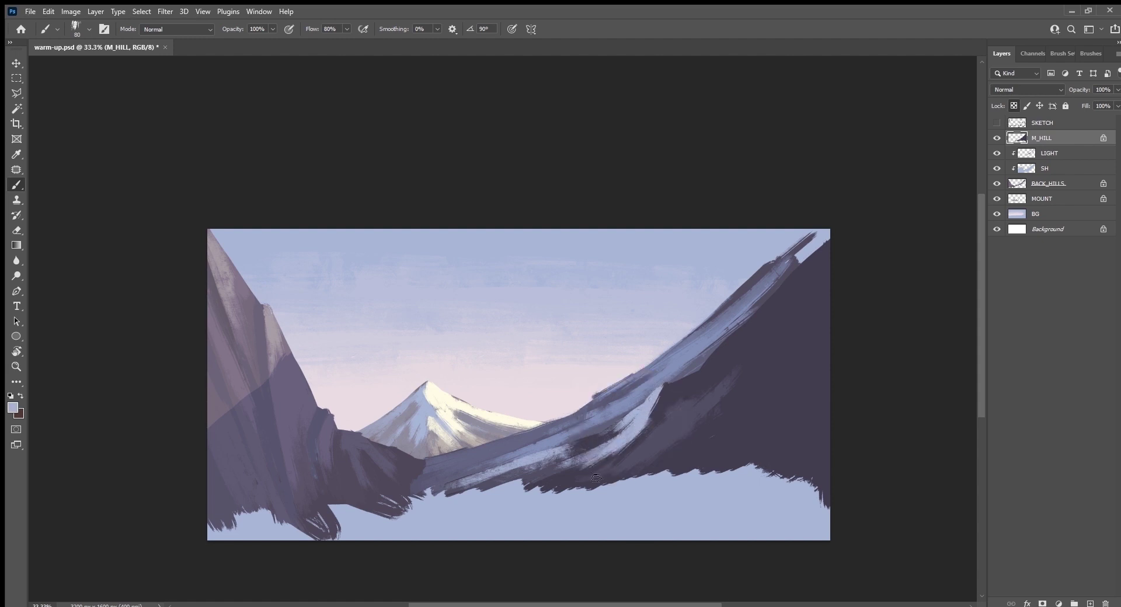
{"action": "left_click_drag", "start_coordinate": [719, 353], "coordinate": [695, 391]}
{"action": "mouse_move", "coordinate": [736, 327]}
{"action": "left_mouse_down"}
{"action": "mouse_move", "coordinate": [697, 405]}
{"action": "mouse_move", "coordinate": [671, 421]}
{"action": "left_mouse_up"}
{"action": "left_click_drag", "start_coordinate": [707, 375], "coordinate": [654, 439]}
{"action": "left_click_drag", "start_coordinate": [700, 397], "coordinate": [625, 461]}
{"action": "left_click_drag", "start_coordinate": [671, 429], "coordinate": [593, 492]}
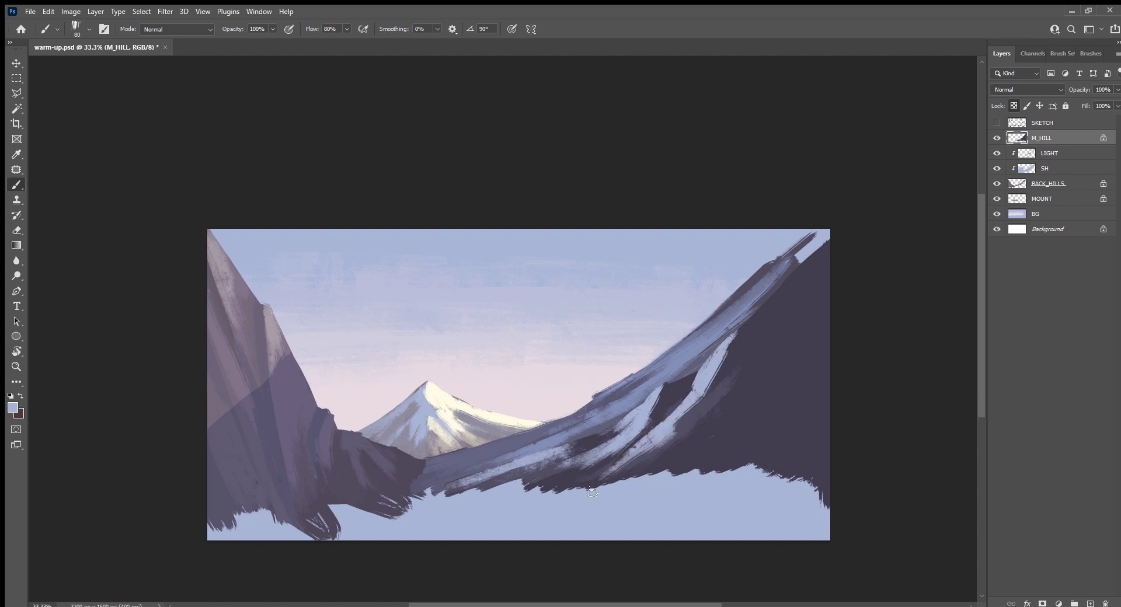
{"action": "left_click_drag", "start_coordinate": [658, 447], "coordinate": [690, 416]}
Tilt the canvas with Rotate View and paint light and dark strokes along the ridge edge.
{"action": "left_click", "coordinate": [591, 448], "text": "alt"}
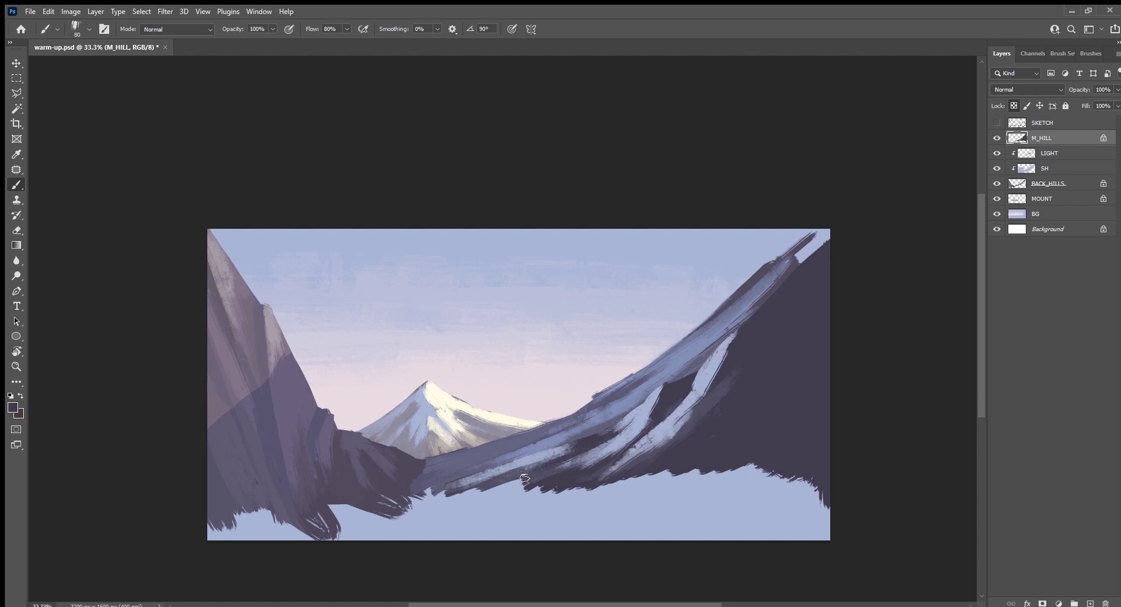
{"action": "key", "text": "r"}
{"action": "mouse_move", "coordinate": [576, 558]}
{"action": "left_mouse_down"}
{"action": "mouse_move", "coordinate": [689, 454]}
{"action": "mouse_move", "coordinate": [609, 458]}
{"action": "left_mouse_up"}
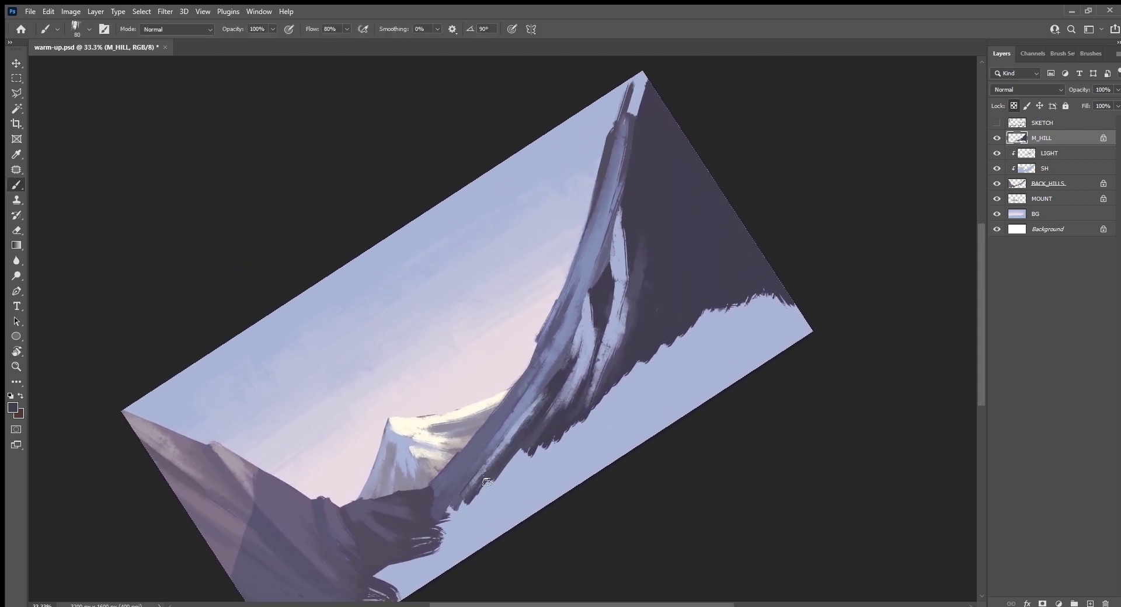
{"action": "left_click_drag", "start_coordinate": [475, 486], "coordinate": [553, 376]}
{"action": "left_click_drag", "start_coordinate": [508, 447], "coordinate": [561, 388]}
{"action": "left_click_drag", "start_coordinate": [537, 423], "coordinate": [569, 383]}
{"action": "left_click", "coordinate": [515, 451], "text": "alt"}
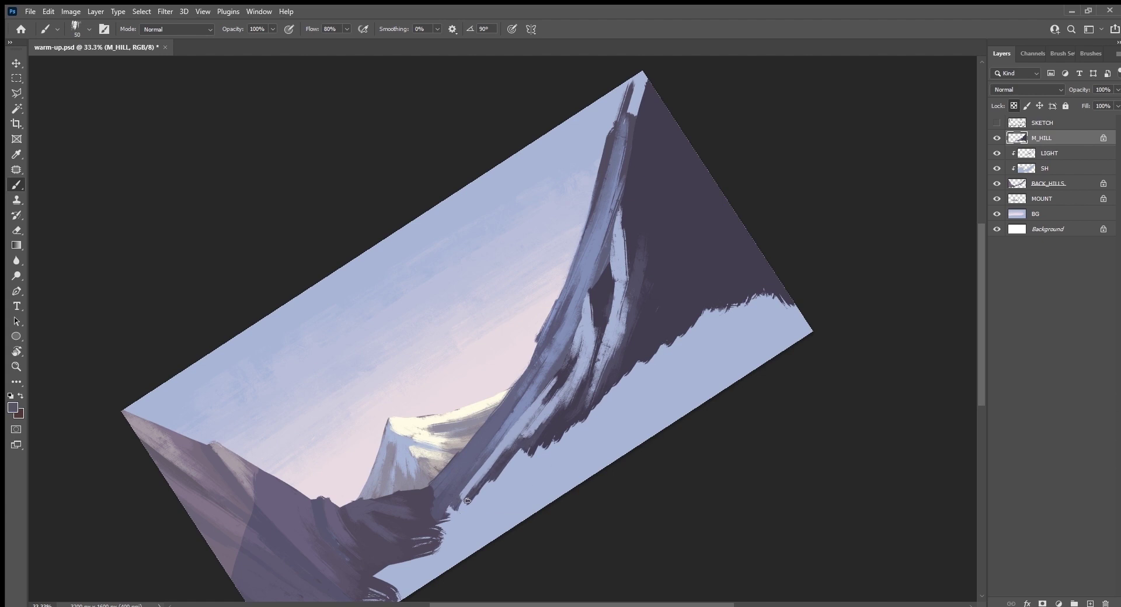
{"action": "mouse_move", "coordinate": [467, 500]}
{"action": "left_mouse_down"}
{"action": "mouse_move", "coordinate": [565, 403]}
{"action": "mouse_move", "coordinate": [575, 359]}
{"action": "left_mouse_up"}
Alternate dark and light purple strokes along the ridge edge and upper crevice.
{"action": "left_click", "coordinate": [490, 467], "text": "alt"}
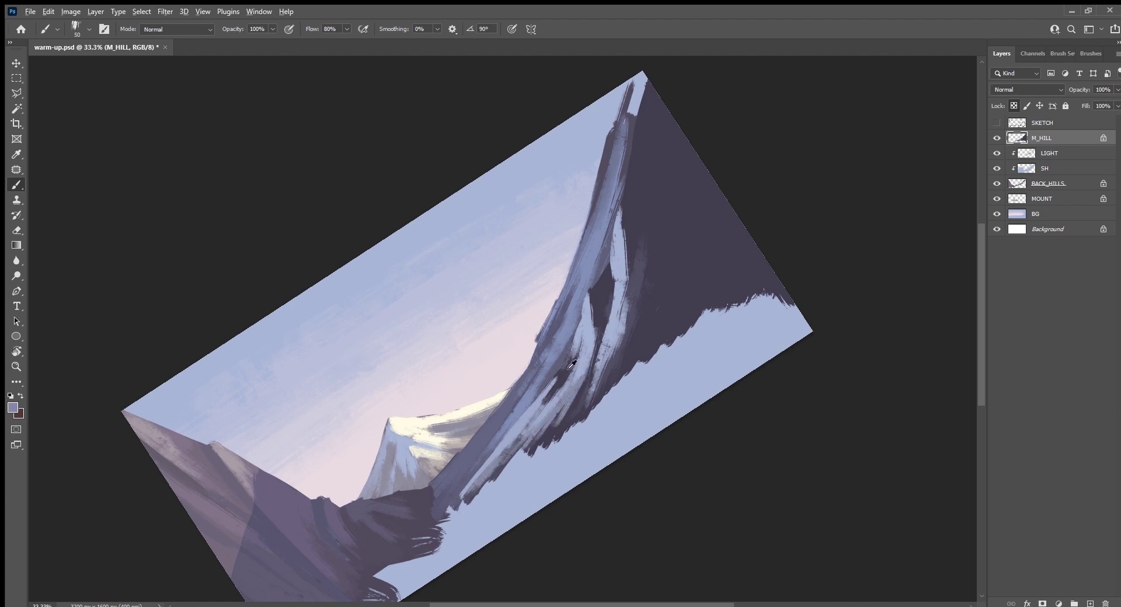
{"action": "left_click", "coordinate": [561, 373], "text": "alt"}
{"action": "left_click_drag", "start_coordinate": [541, 410], "coordinate": [514, 442]}
{"action": "left_click", "coordinate": [540, 402], "text": "alt"}
{"action": "mouse_move", "coordinate": [540, 404]}
{"action": "left_mouse_down"}
{"action": "mouse_move", "coordinate": [515, 433]}
{"action": "mouse_move", "coordinate": [570, 347]}
{"action": "left_mouse_up"}
{"action": "left_click", "coordinate": [567, 366], "text": "alt"}
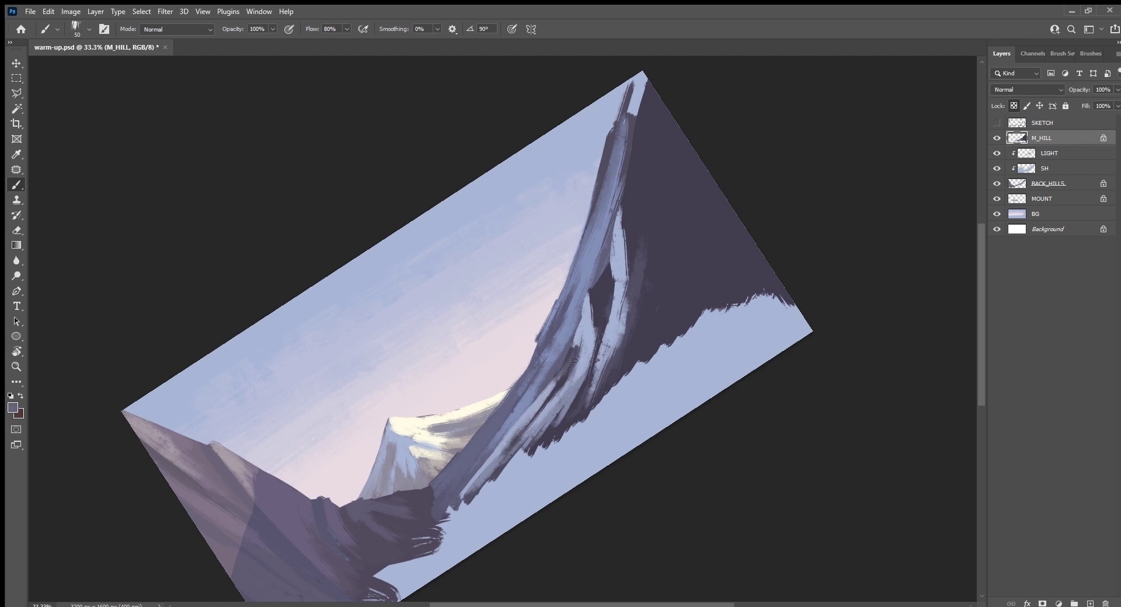
{"action": "mouse_move", "coordinate": [558, 420]}
{"action": "left_mouse_down"}
{"action": "mouse_move", "coordinate": [602, 335]}
{"action": "mouse_move", "coordinate": [611, 359]}
{"action": "left_mouse_up"}
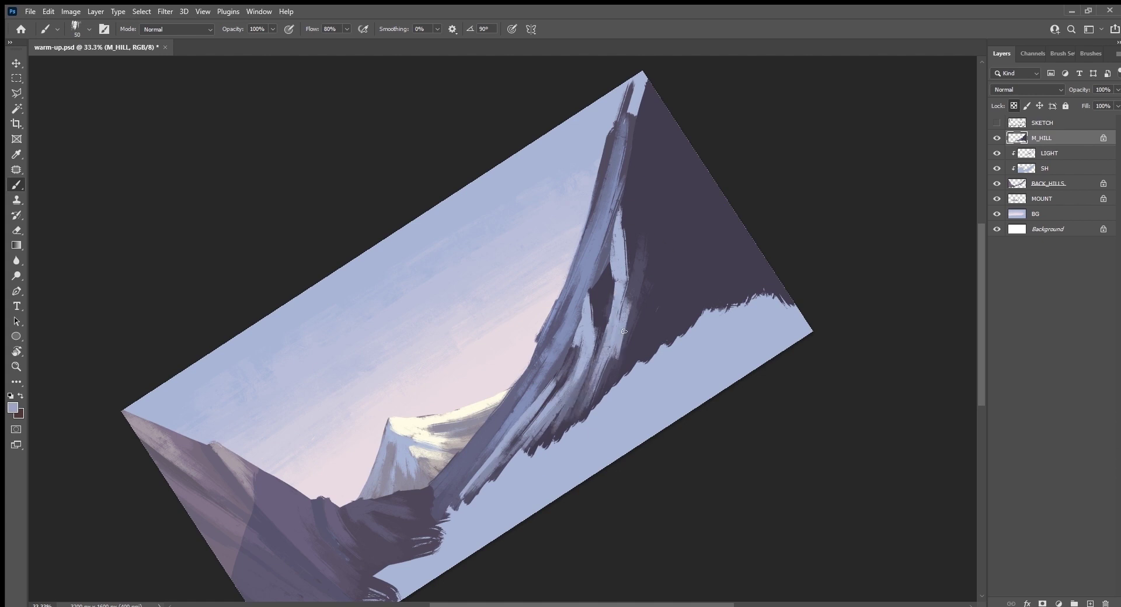
{"action": "left_click_drag", "start_coordinate": [642, 243], "coordinate": [624, 333]}
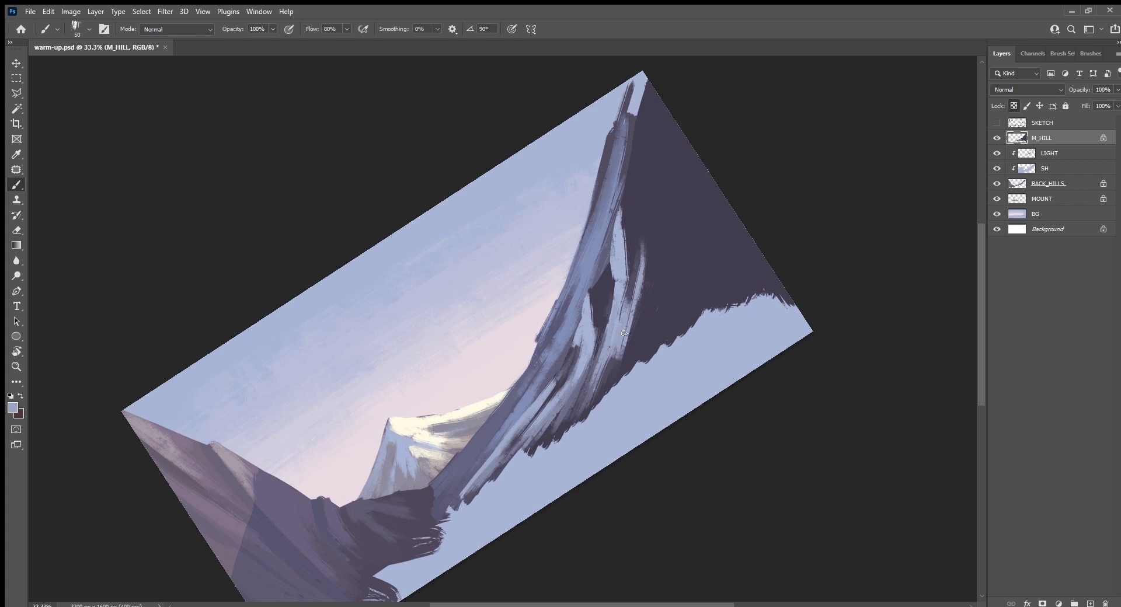
{"action": "left_click", "coordinate": [638, 238], "text": "alt"}
{"action": "left_click_drag", "start_coordinate": [644, 228], "coordinate": [637, 307]}
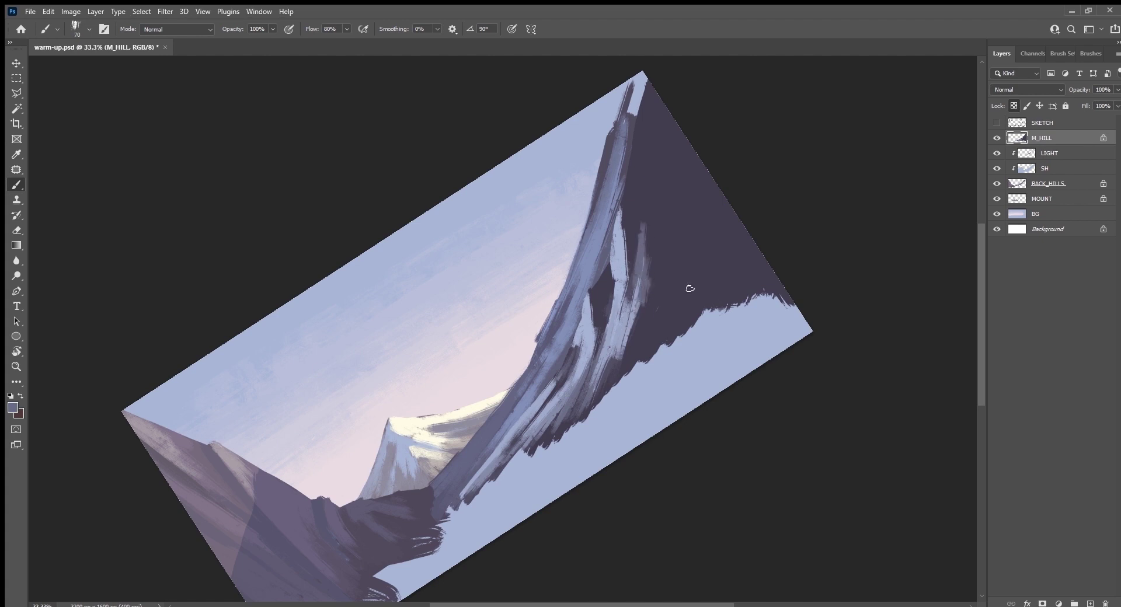
Show the SKETCH layer and paint sampled dark purple strokes into the right ridge's crevice.
{"action": "left_click", "coordinate": [996, 122]}
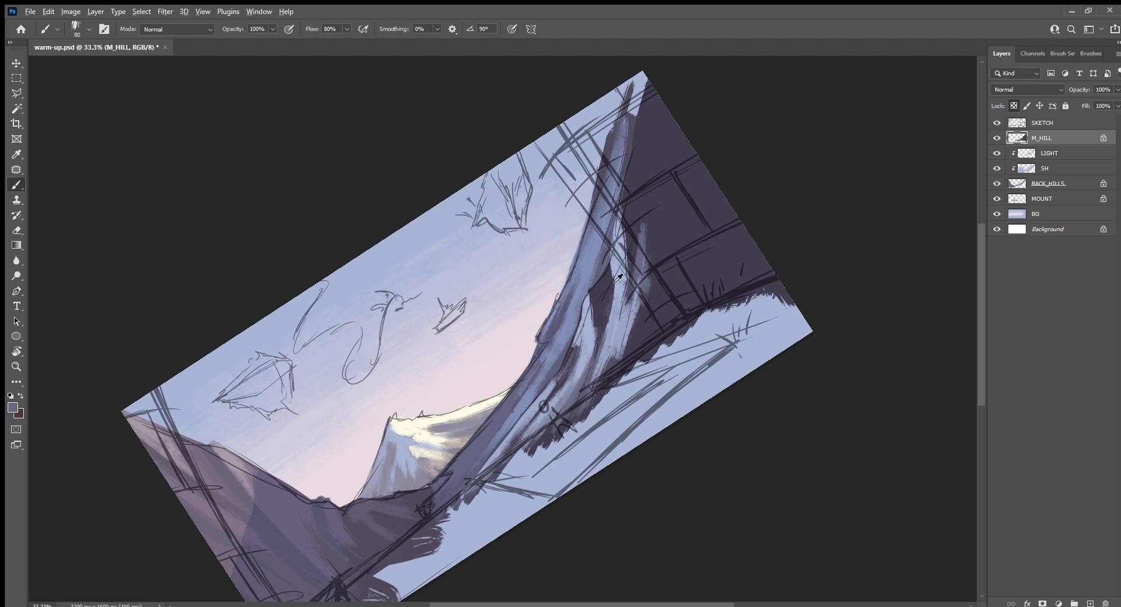
{"action": "left_click", "coordinate": [609, 306], "text": "alt"}
{"action": "left_click_drag", "start_coordinate": [604, 327], "coordinate": [592, 359]}
{"action": "left_click_drag", "start_coordinate": [599, 309], "coordinate": [604, 273]}
{"action": "left_click_drag", "start_coordinate": [581, 396], "coordinate": [549, 450]}
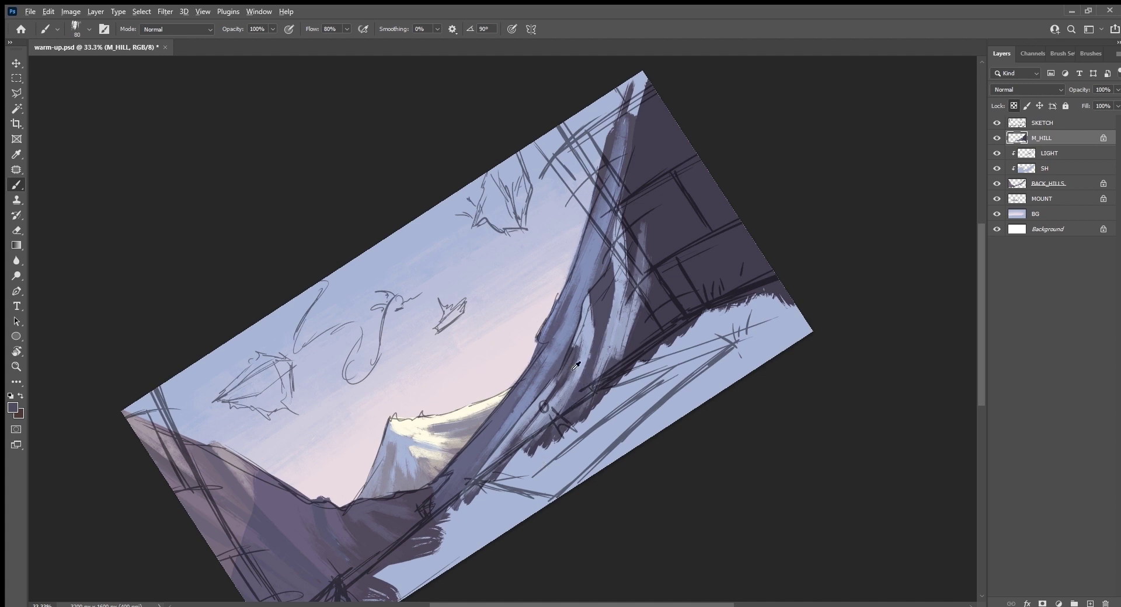
{"action": "left_click", "coordinate": [554, 395], "text": "alt"}
{"action": "mouse_move", "coordinate": [561, 383]}
{"action": "left_mouse_down"}
{"action": "mouse_move", "coordinate": [582, 342]}
{"action": "mouse_move", "coordinate": [568, 386]}
{"action": "mouse_move", "coordinate": [578, 355]}
{"action": "left_mouse_up"}
Alternate lavender and dark grey-purple strokes down the crevice, then level the canvas view.
{"action": "left_click", "coordinate": [588, 335], "text": "alt"}
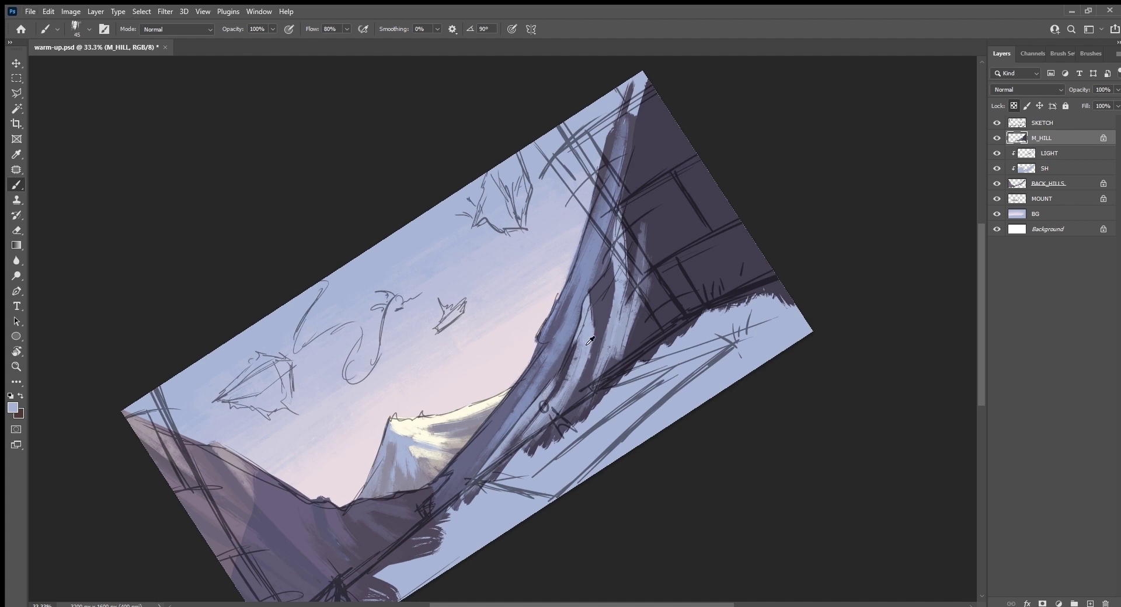
{"action": "left_click_drag", "start_coordinate": [591, 337], "coordinate": [578, 419]}
{"action": "left_click", "coordinate": [576, 392], "text": "alt"}
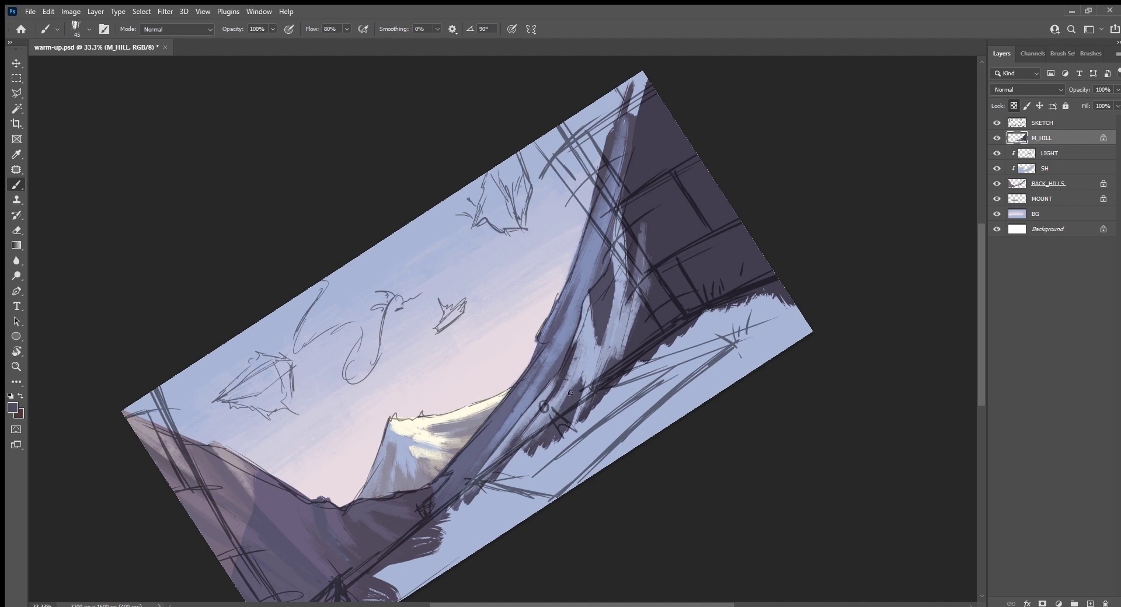
{"action": "left_click_drag", "start_coordinate": [583, 363], "coordinate": [553, 418]}
{"action": "left_click", "coordinate": [591, 358], "text": "alt"}
{"action": "left_click_drag", "start_coordinate": [589, 363], "coordinate": [572, 405]}
{"action": "left_click", "coordinate": [605, 320], "text": "alt"}
{"action": "left_click", "coordinate": [616, 304], "text": "alt"}
{"action": "key", "text": "Escape"}
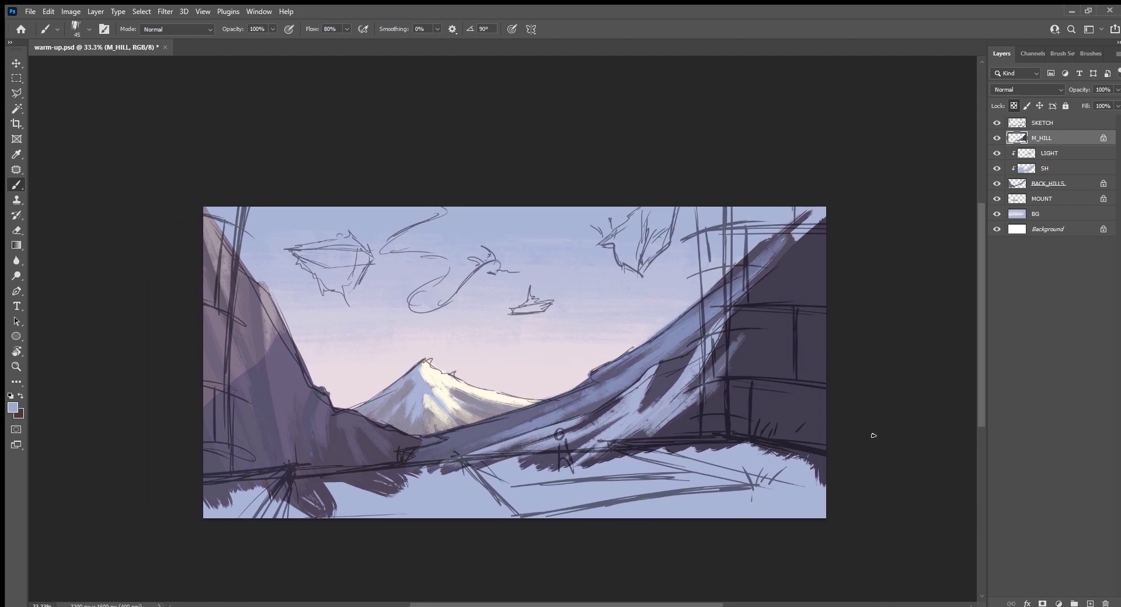
Create a new layer above M_HILL named ISLANDS.
{"action": "left_click", "coordinate": [1088, 603]}
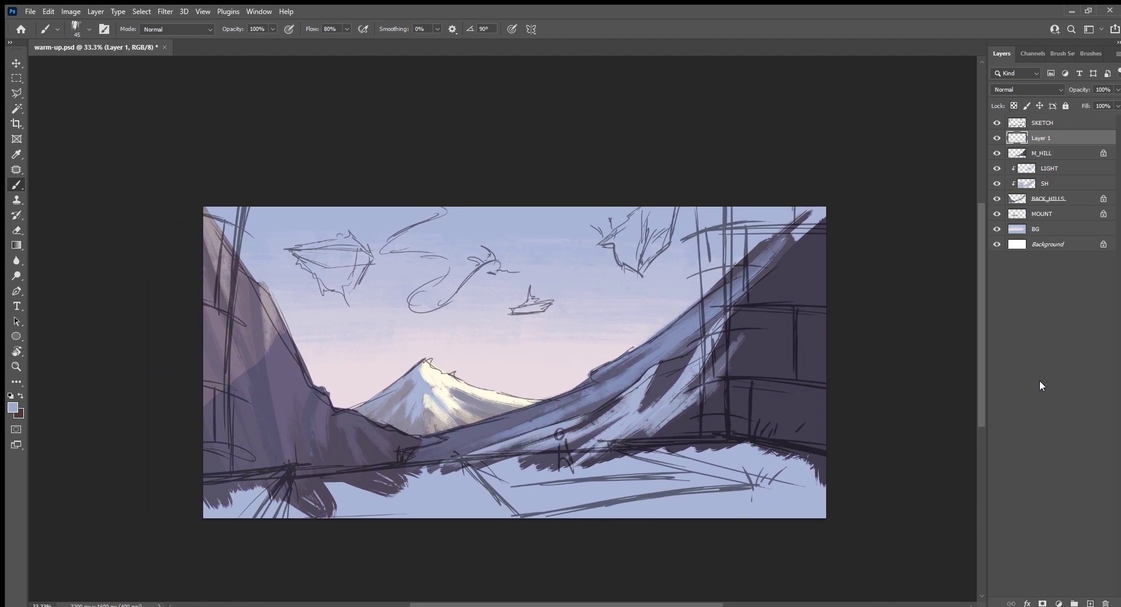
{"action": "double_click", "coordinate": [1043, 138]}
{"action": "type", "text": "ISLANDS"}
{"action": "key", "text": "Return"}
Add a second new layer above ISLANDS and begin naming it FRONT_AREA.
{"action": "left_click_drag", "start_coordinate": [503, 395], "coordinate": [641, 420]}
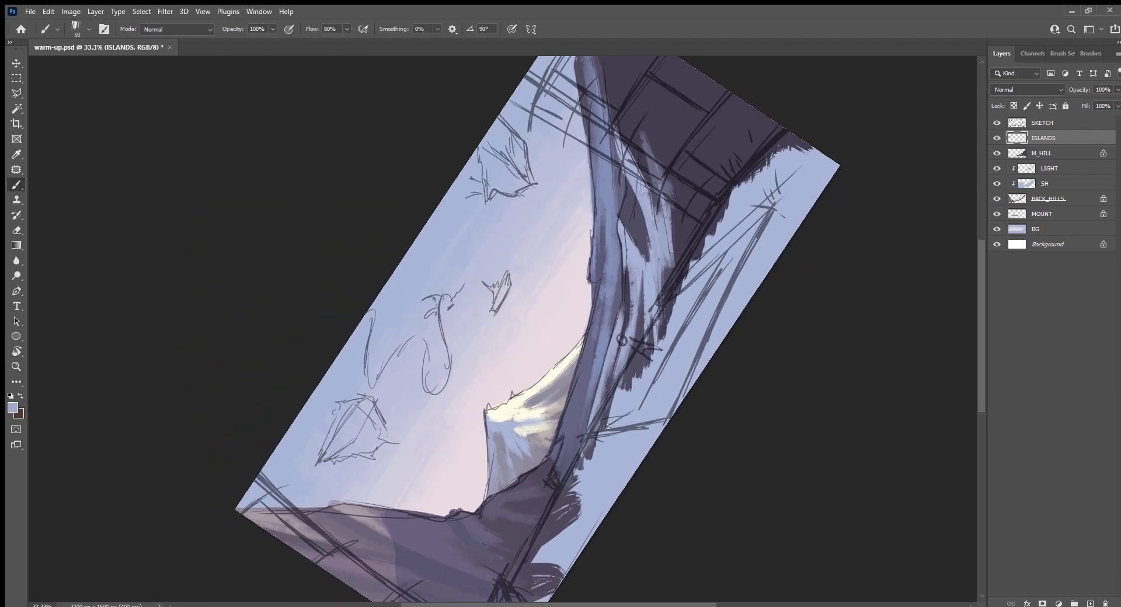
{"action": "key", "text": "Escape"}
{"action": "left_click", "coordinate": [1090, 603]}
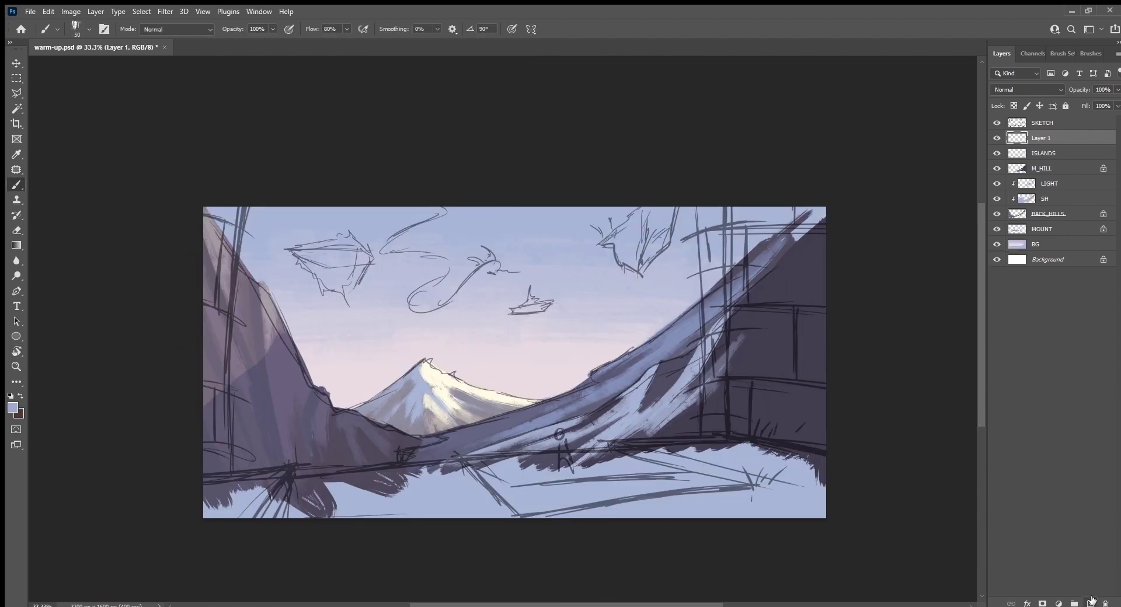
{"action": "double_click", "coordinate": [1041, 140]}
{"action": "type", "text": "FRONT_AREA"}
Name the layer FRONT_AREA and block in a wide dark brown wall down the right side.
{"action": "key", "text": "Return"}
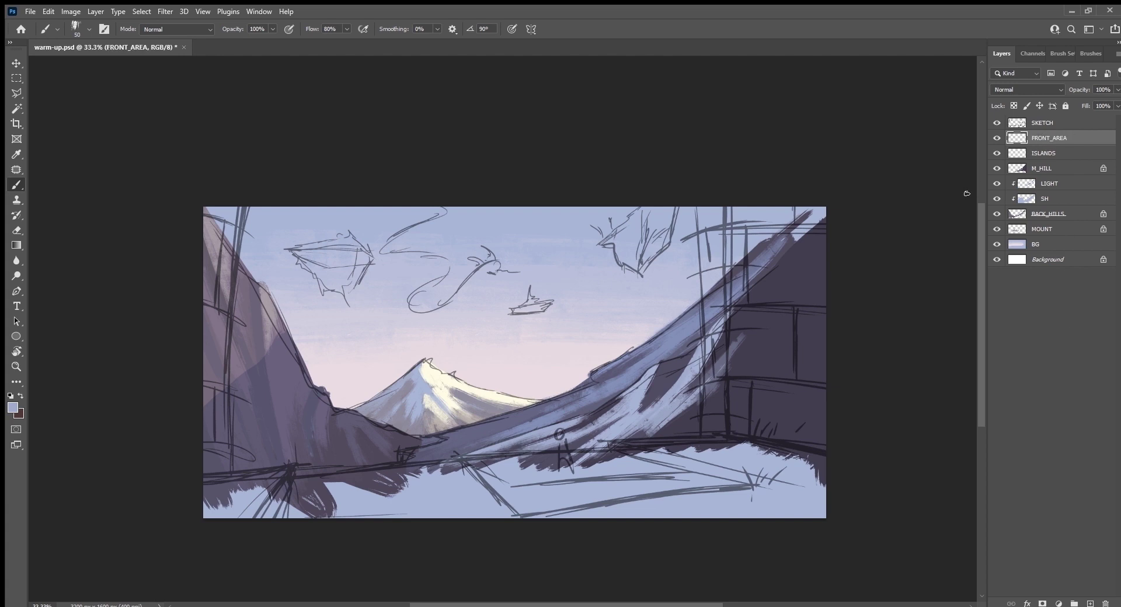
{"action": "key", "text": "x"}
{"action": "key", "text": "bracketright"}
{"action": "key", "text": "bracketright"}
{"action": "mouse_move", "coordinate": [738, 209]}
{"action": "left_mouse_down"}
{"action": "mouse_move", "coordinate": [739, 257]}
{"action": "mouse_move", "coordinate": [754, 212]}
{"action": "mouse_move", "coordinate": [765, 262]}
{"action": "left_mouse_up"}
{"action": "key", "text": "bracketright"}
{"action": "key", "text": "bracketright"}
{"action": "key", "text": "bracketright"}
{"action": "left_click_drag", "start_coordinate": [788, 210], "coordinate": [817, 178]}
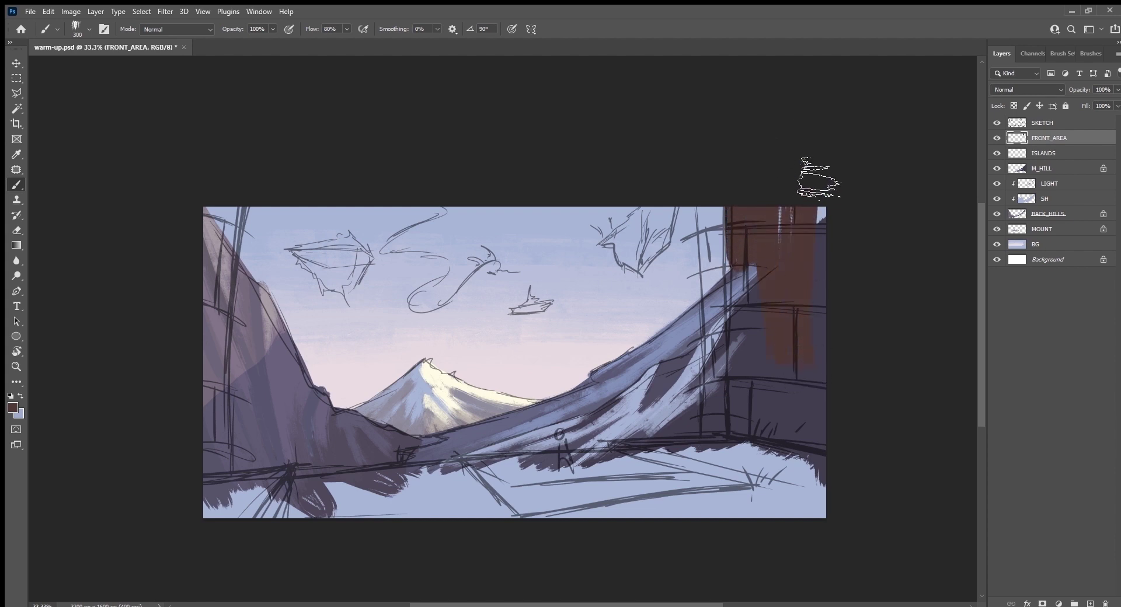
{"action": "mouse_move", "coordinate": [825, 220]}
{"action": "left_mouse_down"}
{"action": "mouse_move", "coordinate": [825, 513]}
{"action": "mouse_move", "coordinate": [101, 557]}
{"action": "left_mouse_up"}
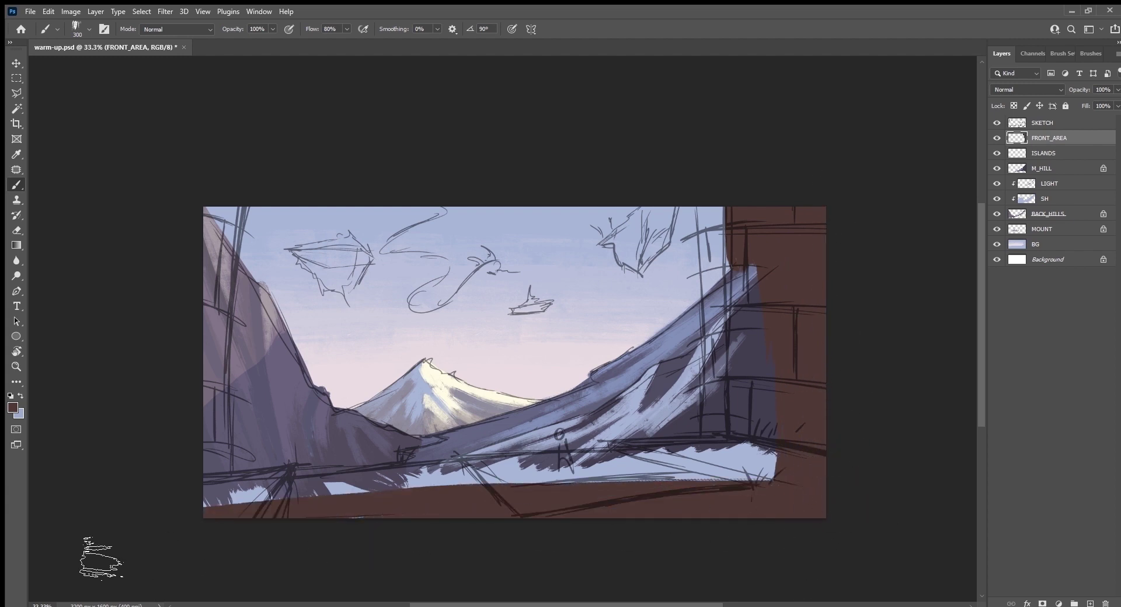
Paint the brown ledge across the bottom with a 150 brush on a tilted view.
{"action": "key", "text": "r"}
{"action": "mouse_move", "coordinate": [677, 543]}
{"action": "left_mouse_down"}
{"action": "mouse_move", "coordinate": [771, 495]}
{"action": "mouse_move", "coordinate": [738, 408]}
{"action": "left_mouse_up"}
{"action": "key", "text": "b"}
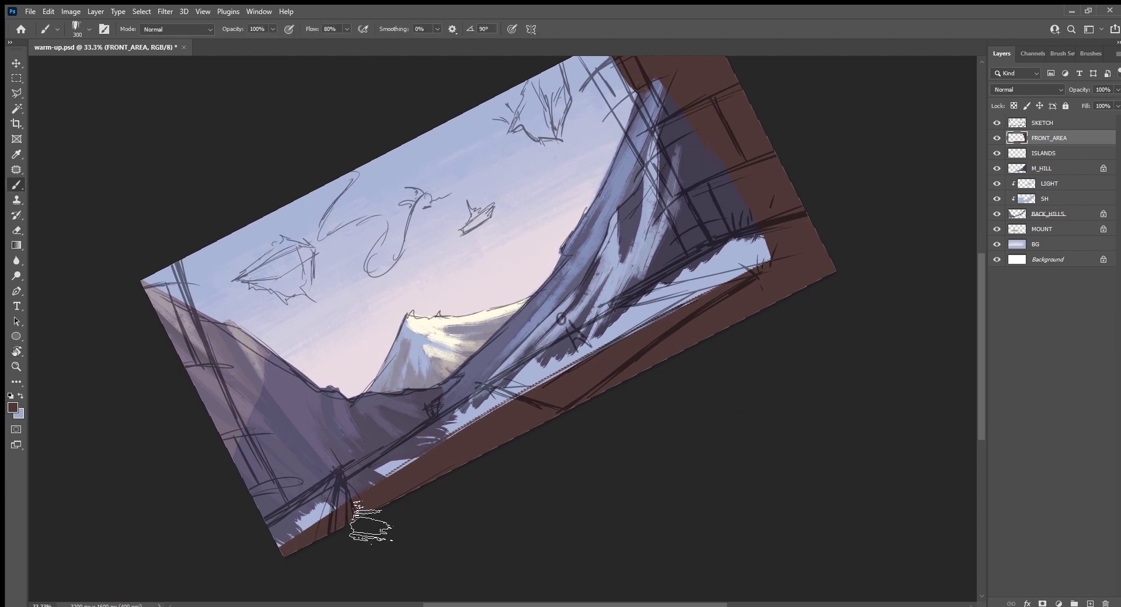
{"action": "key", "text": "bracketleft"}
{"action": "key", "text": "bracketleft"}
{"action": "key", "text": "bracketleft"}
{"action": "mouse_move", "coordinate": [346, 525]}
{"action": "left_mouse_down"}
{"action": "mouse_move", "coordinate": [501, 446]}
{"action": "mouse_move", "coordinate": [482, 428]}
{"action": "mouse_move", "coordinate": [444, 432]}
{"action": "mouse_move", "coordinate": [484, 397]}
{"action": "mouse_move", "coordinate": [703, 289]}
{"action": "left_mouse_up"}
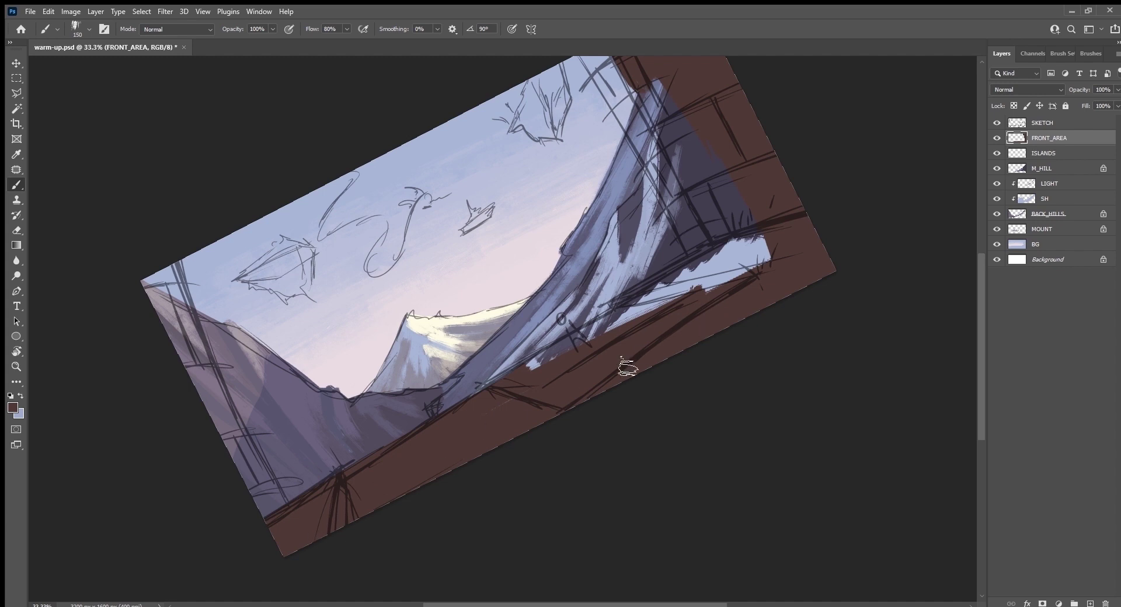
{"action": "mouse_move", "coordinate": [826, 250]}
{"action": "left_mouse_down"}
{"action": "mouse_move", "coordinate": [840, 212]}
{"action": "mouse_move", "coordinate": [565, 358]}
{"action": "mouse_move", "coordinate": [775, 233]}
{"action": "left_mouse_up"}
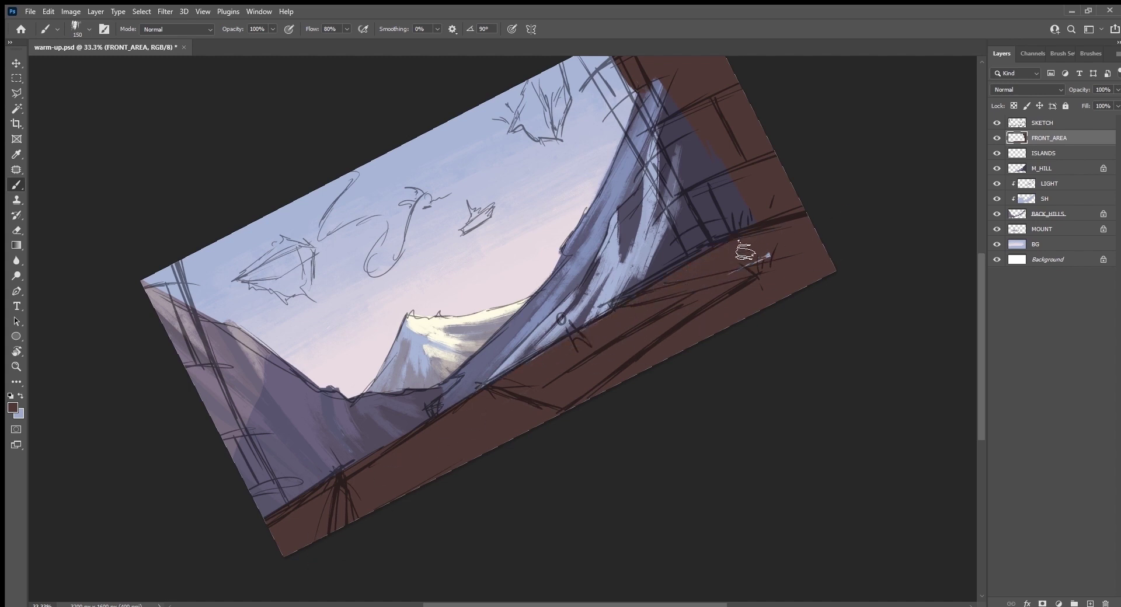
{"action": "key", "text": "bracketleft"}
{"action": "key", "text": "bracketleft"}
{"action": "key", "text": "Escape"}
Cover the bluish overlap on the wall's edge with a size-200 brown brush.
{"action": "left_click_drag", "start_coordinate": [827, 337], "coordinate": [680, 488]}
{"action": "key", "text": "bracketright"}
{"action": "key", "text": "bracketright"}
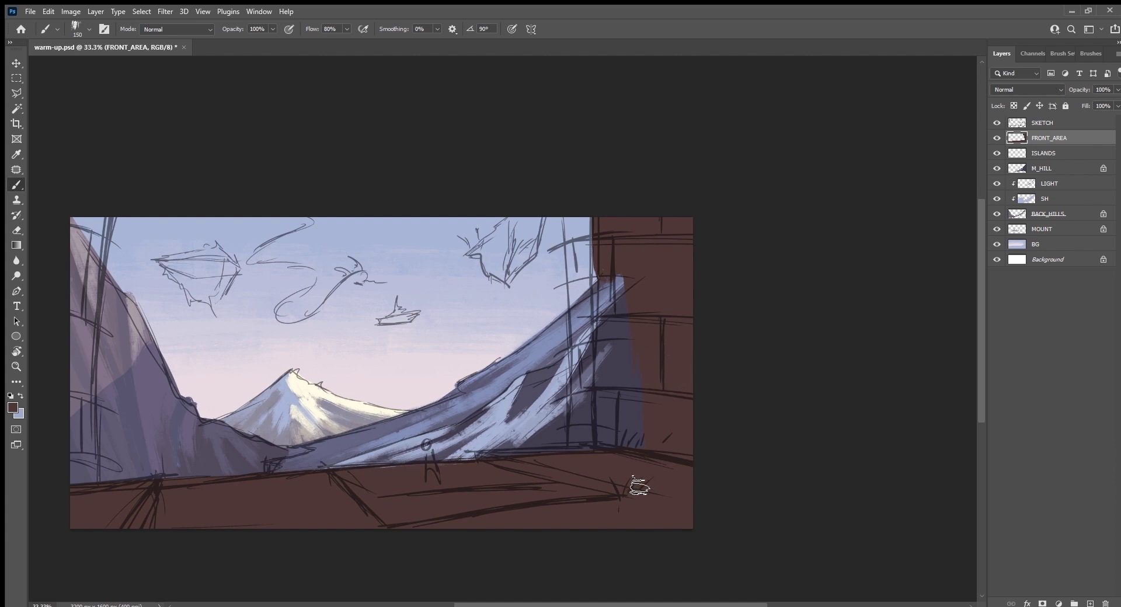
{"action": "key", "text": "ctrl+plus"}
{"action": "key", "text": "ctrl+minus"}
{"action": "key", "text": "bracketright"}
{"action": "key", "text": "bracketright"}
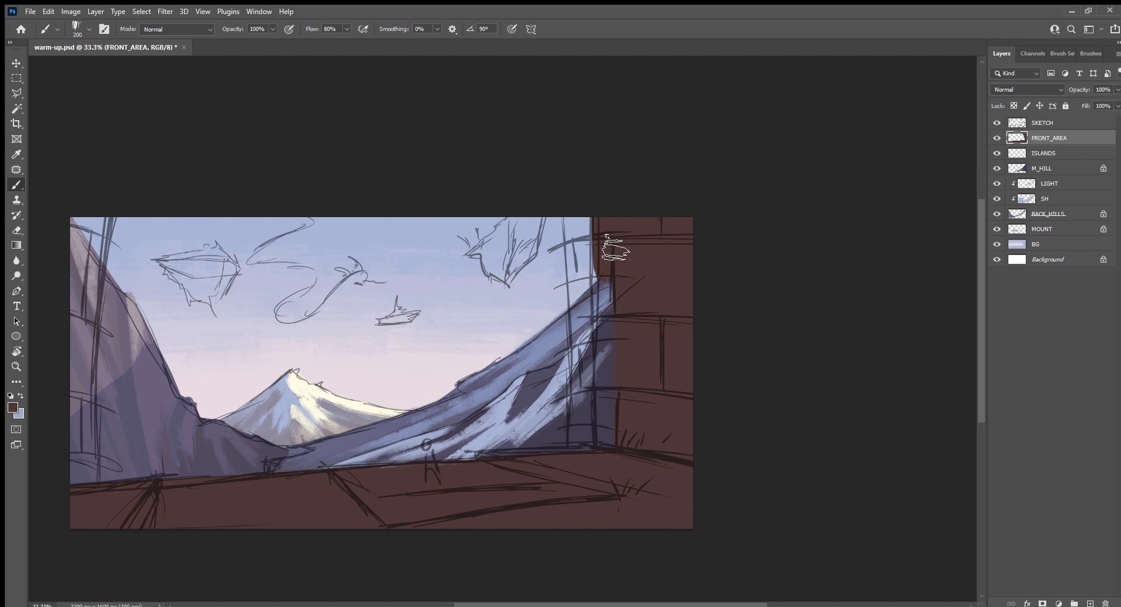
{"action": "left_click_drag", "start_coordinate": [613, 249], "coordinate": [623, 314]}
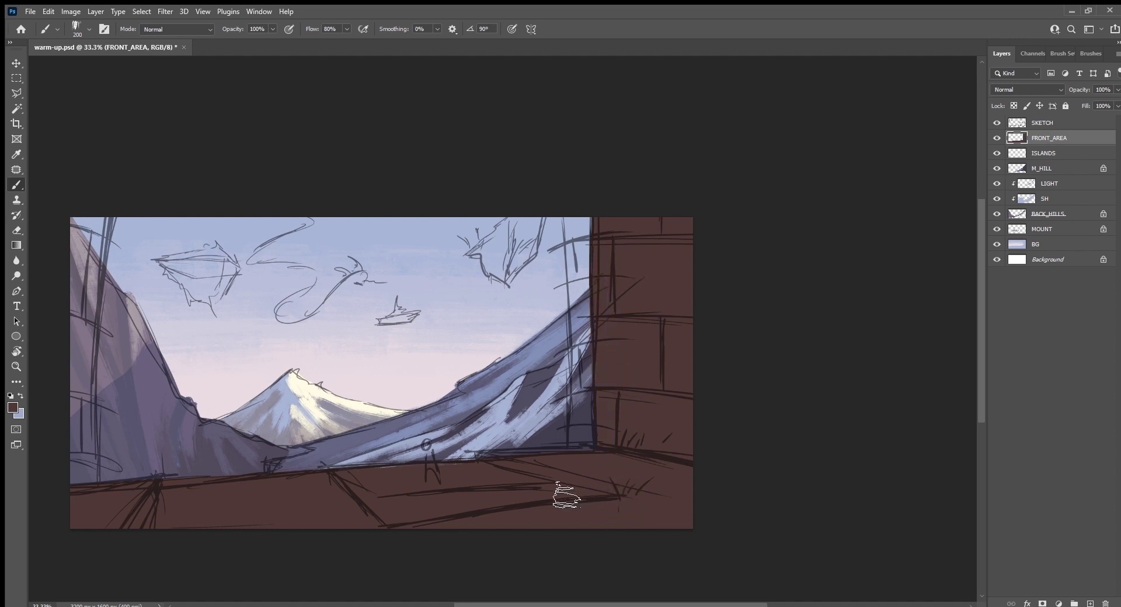
Add a dark stroke along the ledge edge, then level and re-centre the view.
{"action": "key", "text": "r"}
{"action": "mouse_move", "coordinate": [564, 495]}
{"action": "left_mouse_down"}
{"action": "mouse_move", "coordinate": [605, 533]}
{"action": "mouse_move", "coordinate": [660, 505]}
{"action": "left_mouse_up"}
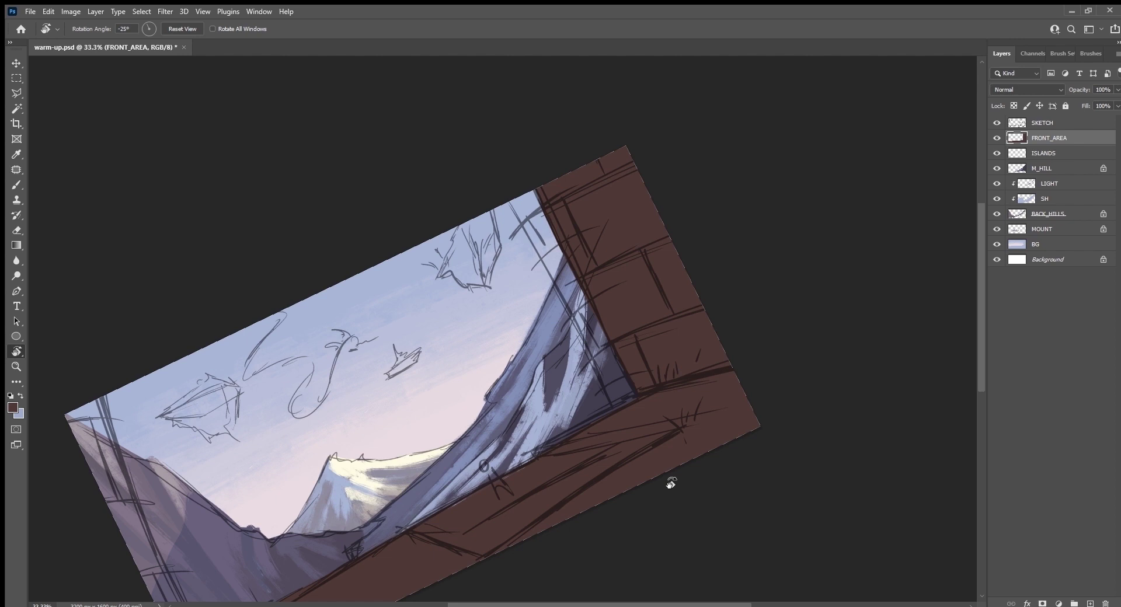
{"action": "key", "text": "p"}
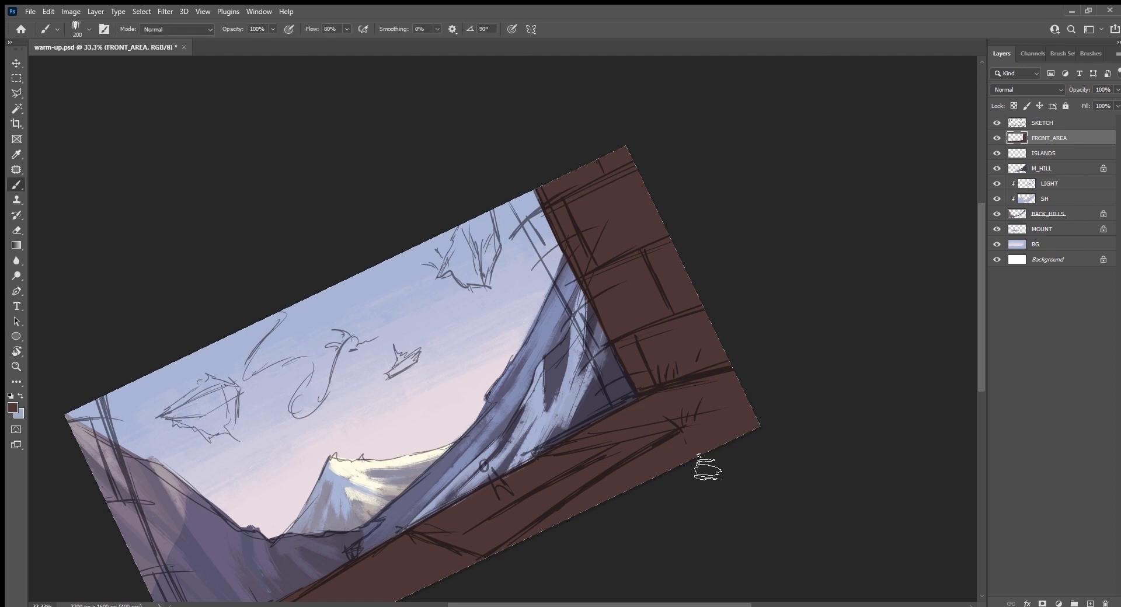
{"action": "key", "text": "b"}
{"action": "left_click_drag", "start_coordinate": [557, 445], "coordinate": [506, 472]}
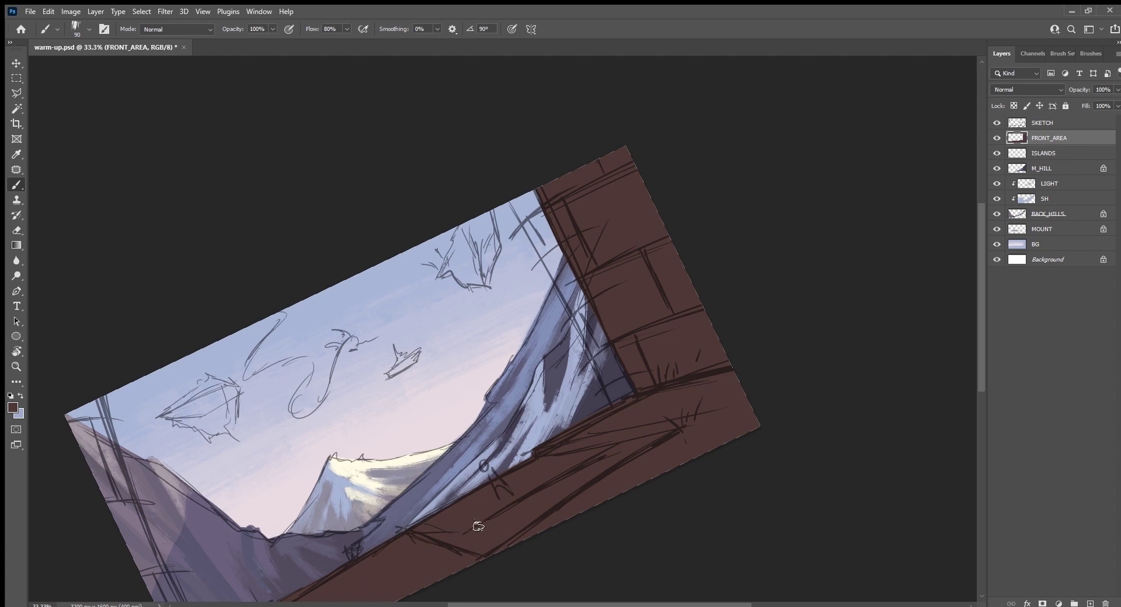
{"action": "left_click_drag", "start_coordinate": [479, 526], "coordinate": [697, 351]}
{"action": "key", "text": "Escape"}
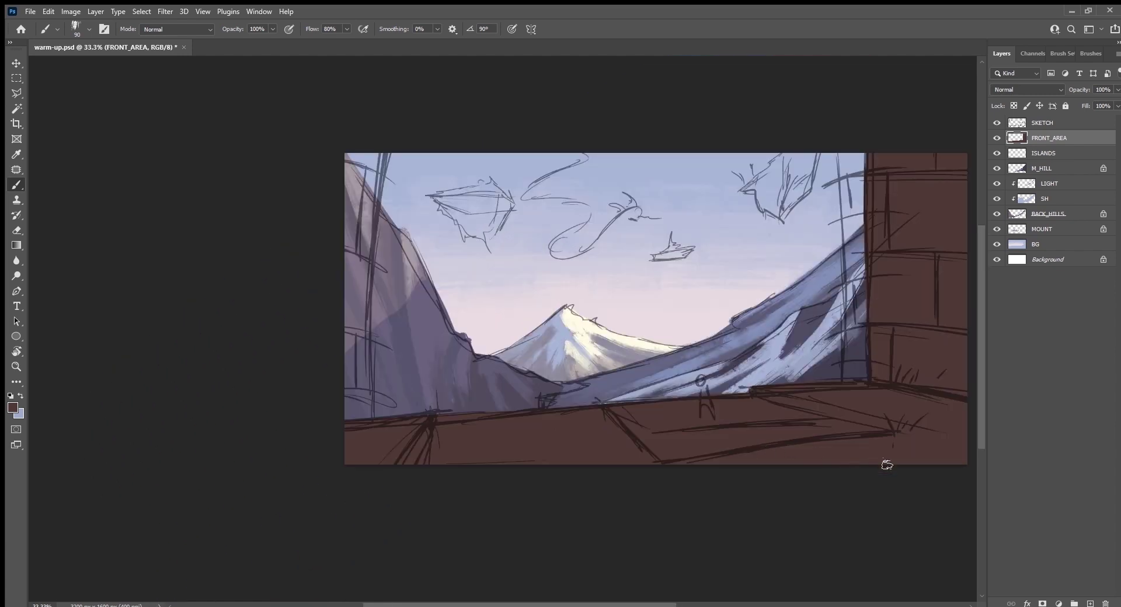
{"action": "left_click_drag", "start_coordinate": [886, 463], "coordinate": [761, 547]}
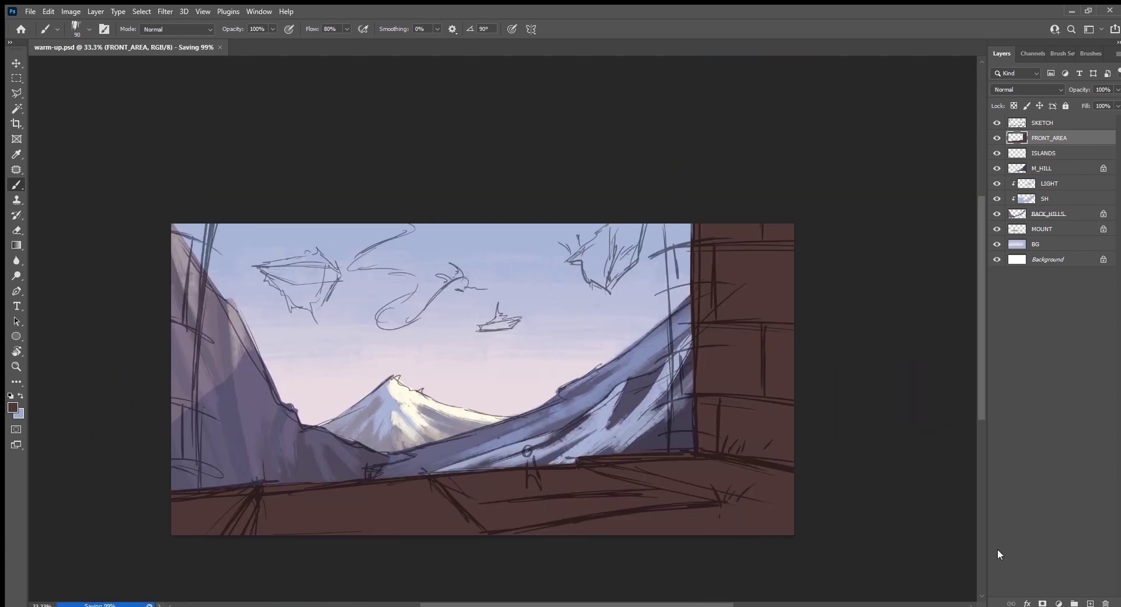
Check the painting by hiding and reshowing SKETCH, and add a new layer.
{"action": "left_click", "coordinate": [996, 123]}
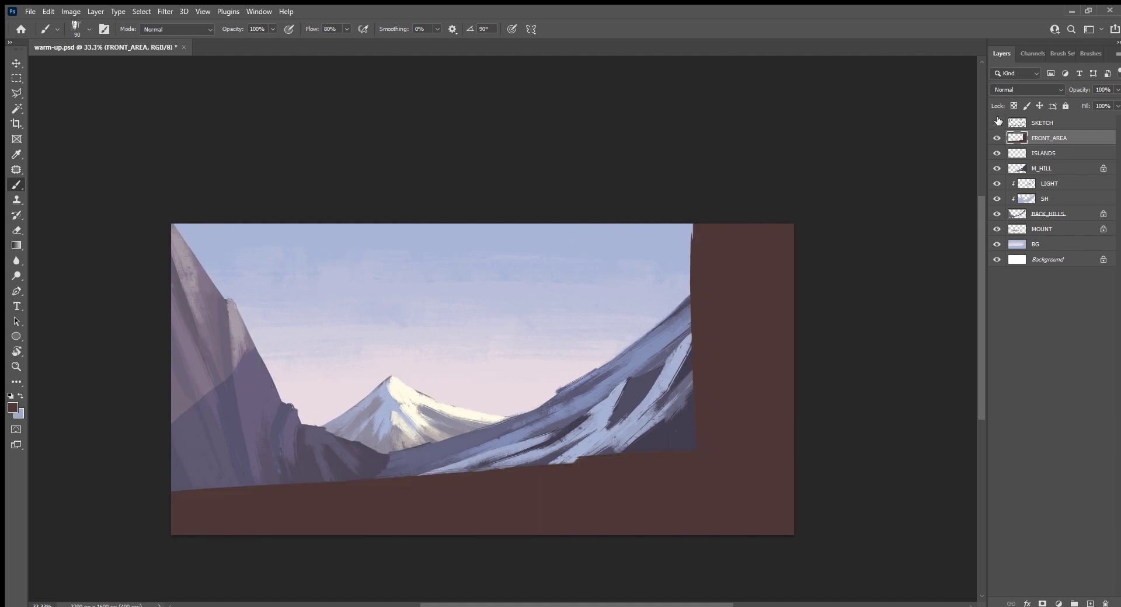
{"action": "left_click", "coordinate": [997, 122]}
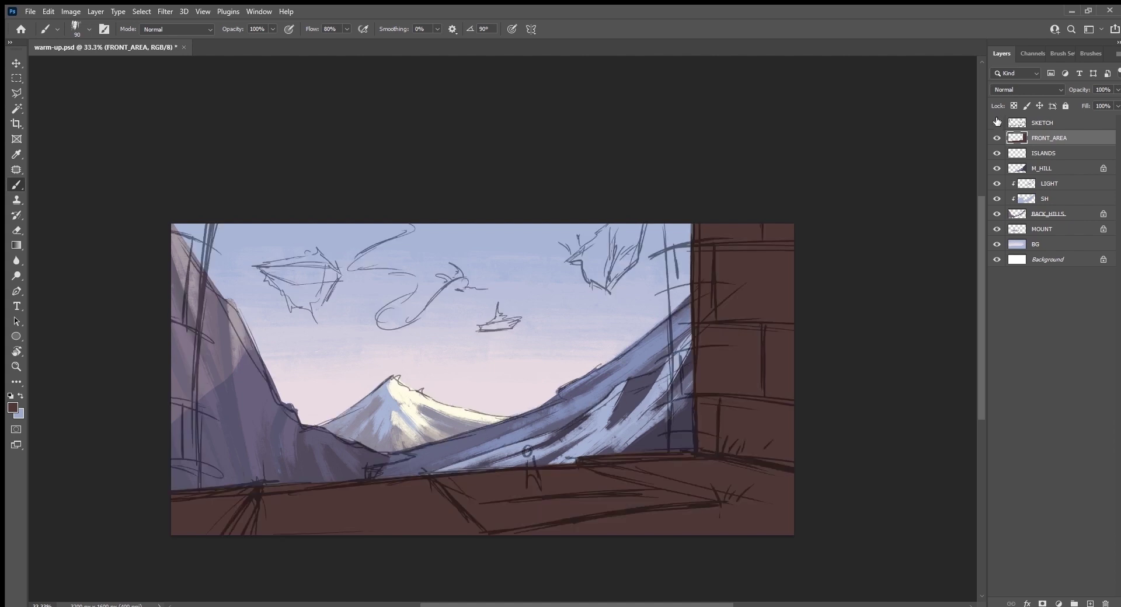
{"action": "left_click", "coordinate": [1089, 604], "text": "ctrl"}
Rename the new layer to PILLARS.
{"action": "double_click", "coordinate": [1041, 153]}
{"action": "type", "text": "Pl"}
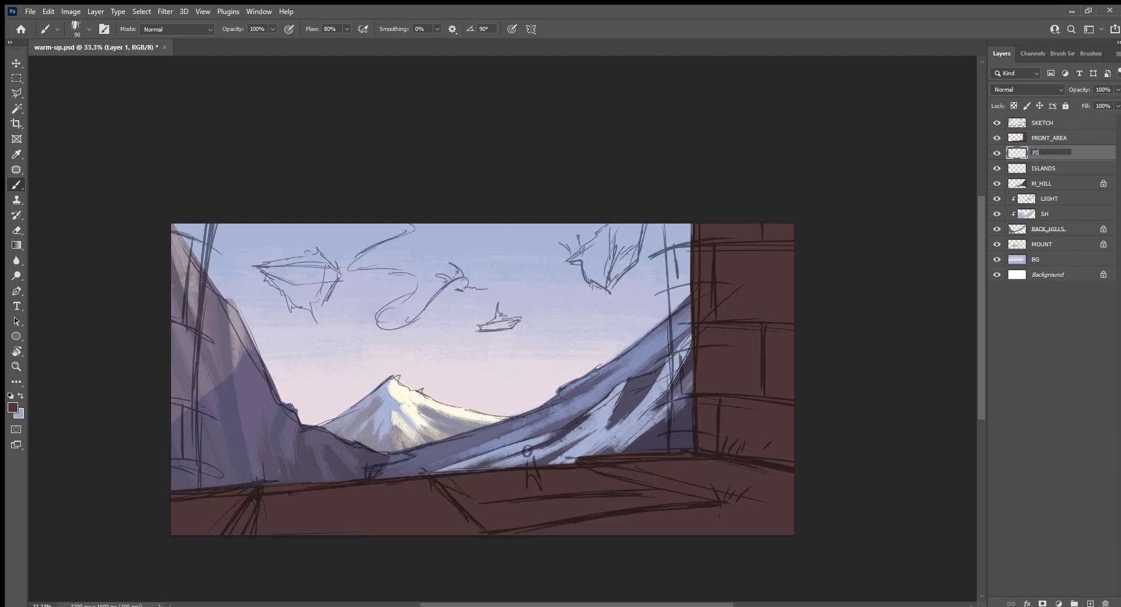
{"action": "key", "text": "Return"}
Paint dark brown full-height pillars along the left and right edges with a 150 brush.
{"action": "key", "text": "r"}
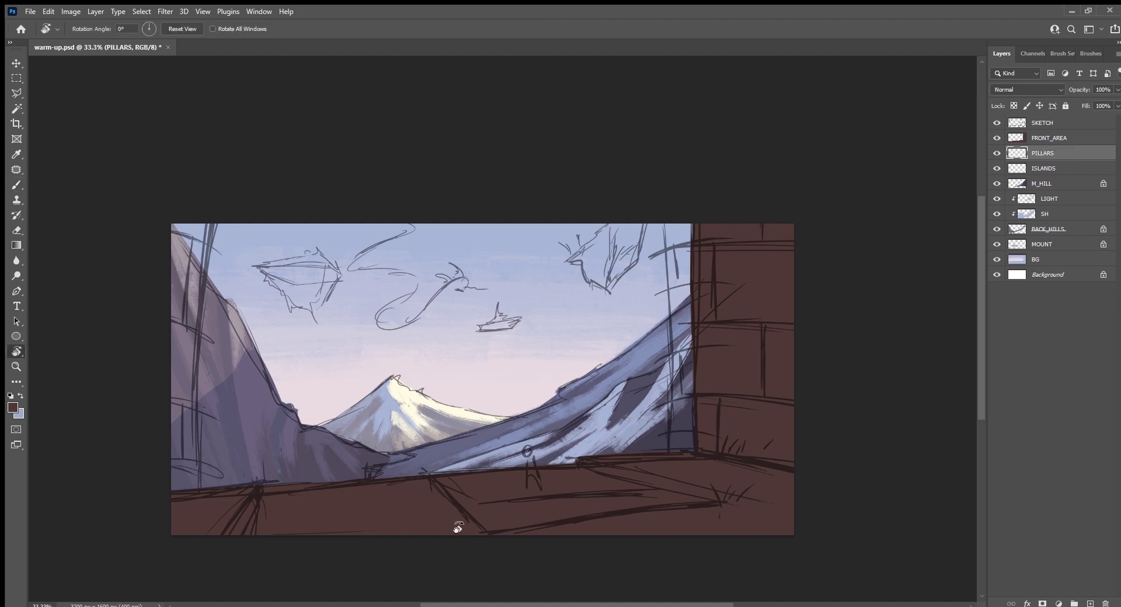
{"action": "left_click_drag", "start_coordinate": [458, 527], "coordinate": [650, 453]}
{"action": "key", "text": "b"}
{"action": "key", "text": "Escape"}
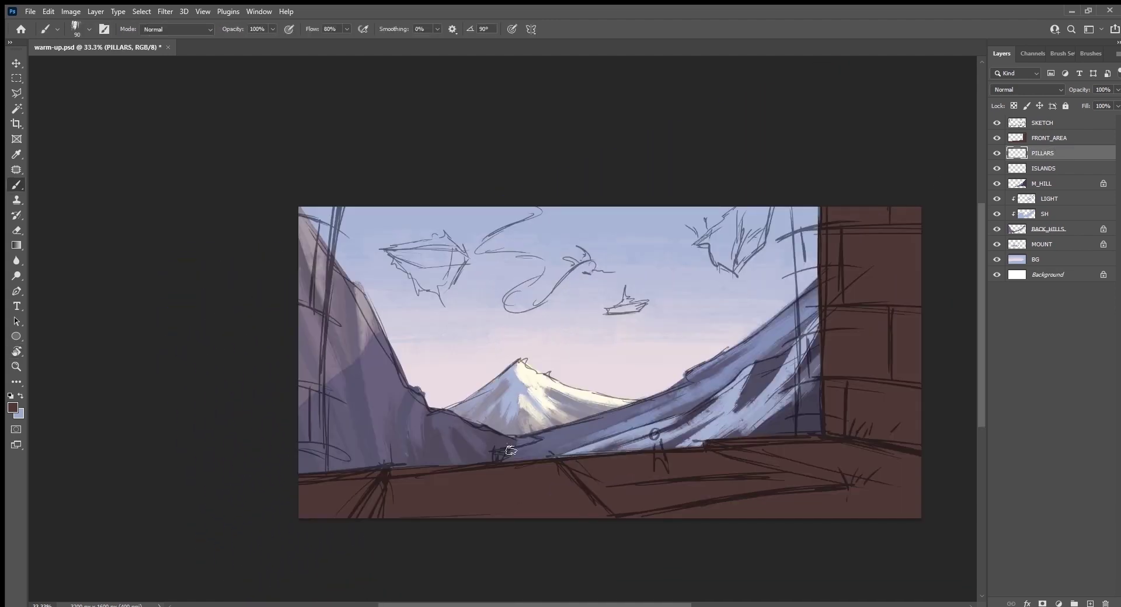
{"action": "key", "text": "bracketright"}
{"action": "key", "text": "bracketright"}
{"action": "key", "text": "bracketright"}
{"action": "left_click_drag", "start_coordinate": [314, 464], "coordinate": [316, 234]}
{"action": "left_click_drag", "start_coordinate": [318, 286], "coordinate": [315, 211]}
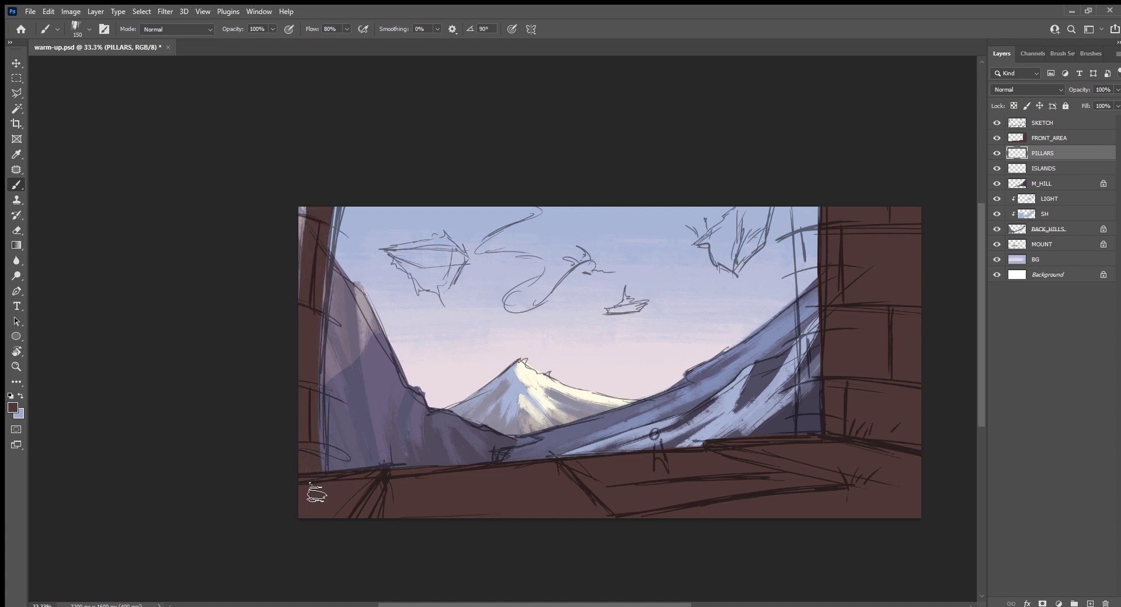
{"action": "mouse_move", "coordinate": [320, 472]}
{"action": "left_mouse_down"}
{"action": "mouse_move", "coordinate": [321, 224]}
{"action": "mouse_move", "coordinate": [326, 342]}
{"action": "mouse_move", "coordinate": [335, 208]}
{"action": "mouse_move", "coordinate": [302, 210]}
{"action": "mouse_move", "coordinate": [309, 219]}
{"action": "left_mouse_up"}
{"action": "mouse_move", "coordinate": [808, 201]}
{"action": "left_mouse_down"}
{"action": "mouse_move", "coordinate": [803, 230]}
{"action": "mouse_move", "coordinate": [813, 210]}
{"action": "mouse_move", "coordinate": [821, 232]}
{"action": "mouse_move", "coordinate": [811, 250]}
{"action": "mouse_move", "coordinate": [812, 471]}
{"action": "left_mouse_up"}
{"action": "left_click_drag", "start_coordinate": [817, 326], "coordinate": [818, 247]}
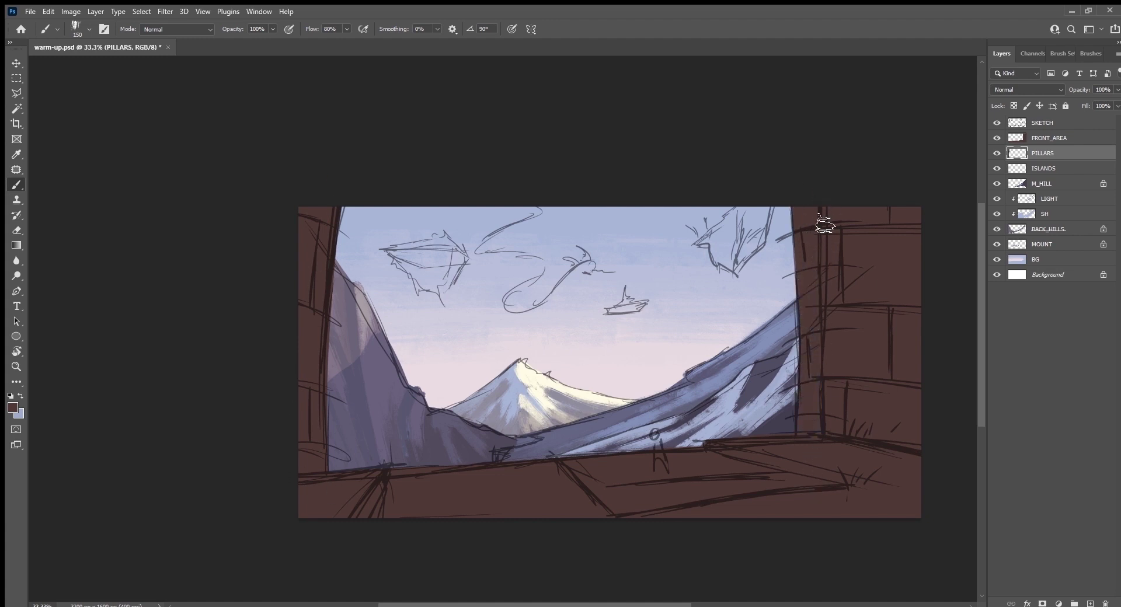
{"action": "left_click_drag", "start_coordinate": [893, 403], "coordinate": [804, 431]}
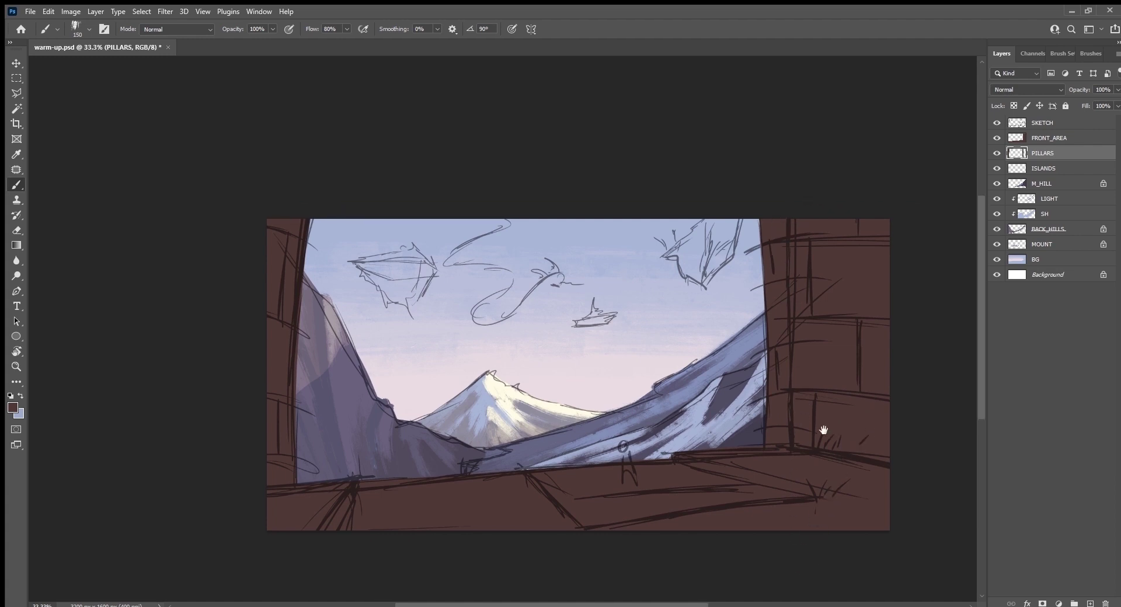
Darken the FRONT_AREA wall and ledge with a fill, then save the document.
{"action": "left_click", "coordinate": [1040, 140]}
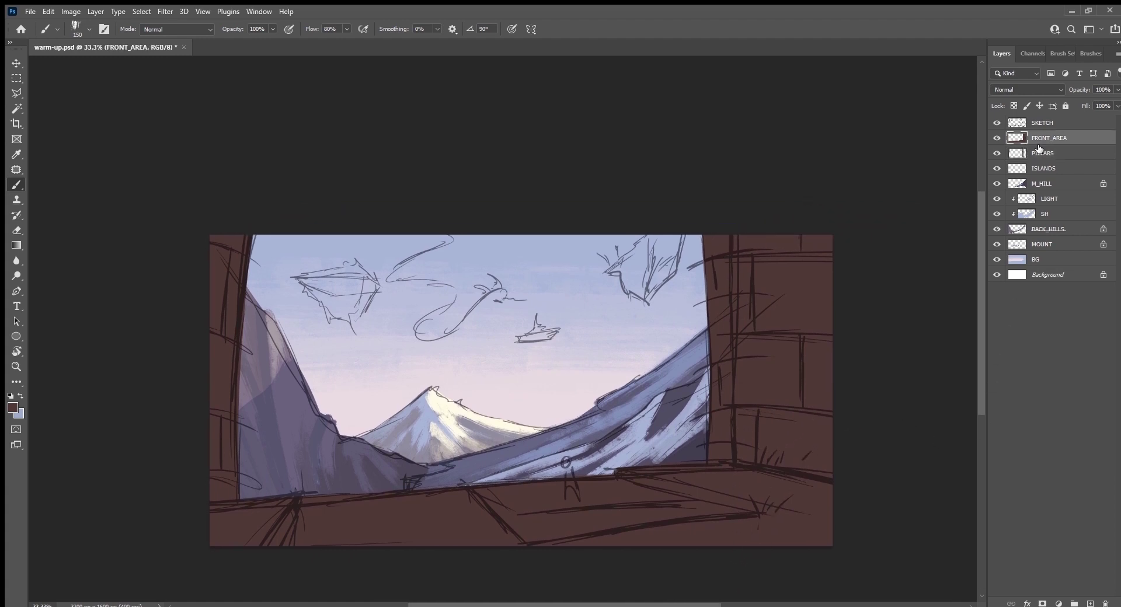
{"action": "key", "text": "i"}
{"action": "key", "text": "shift+alt+BackSpace"}
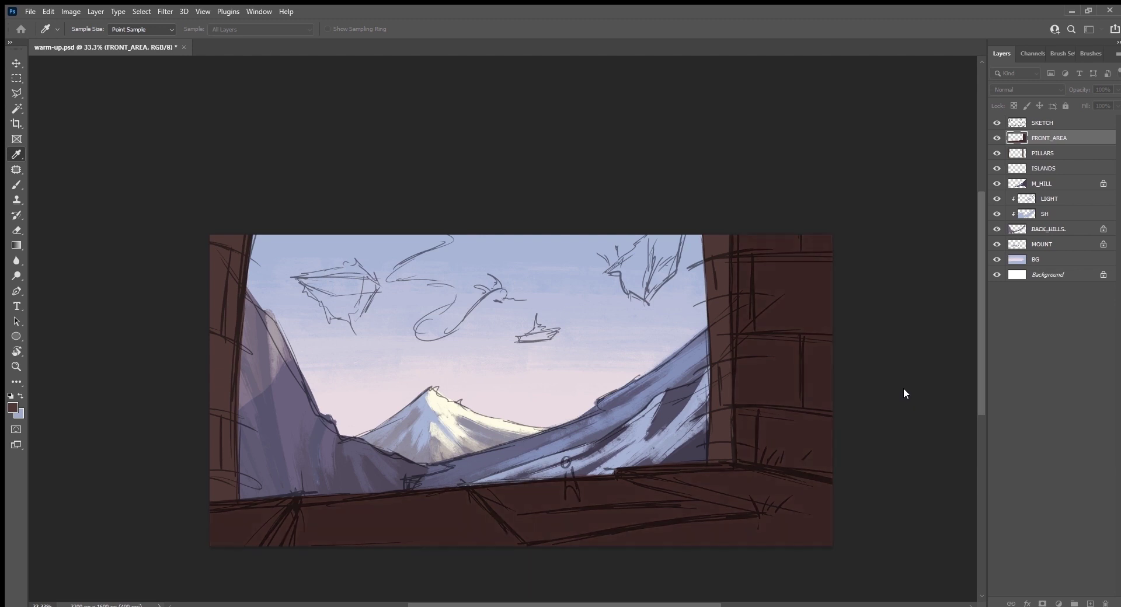
{"action": "key", "text": "b"}
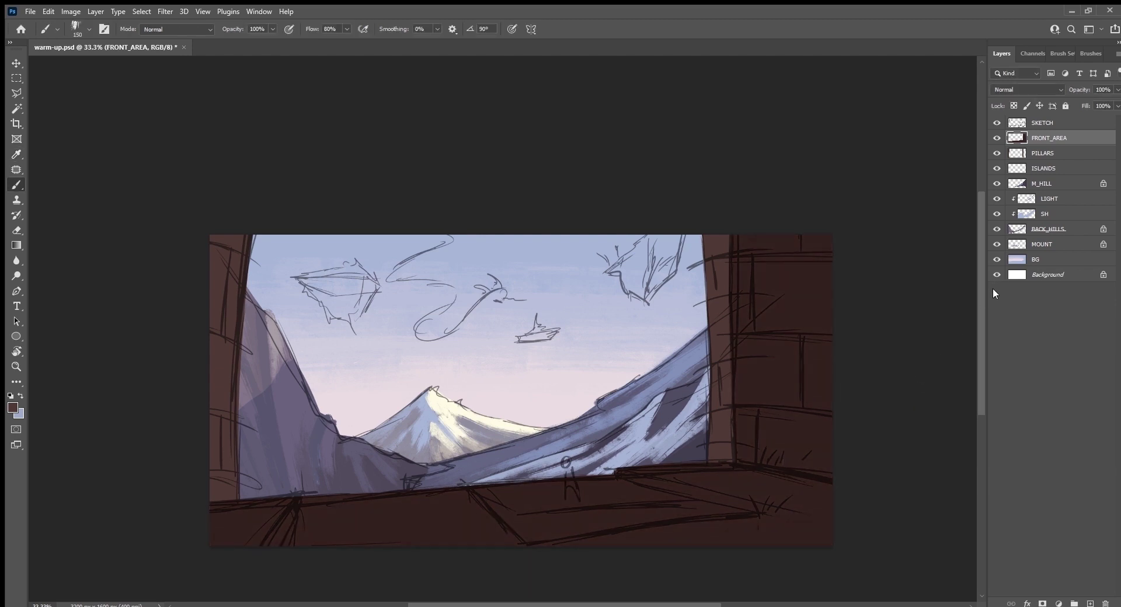
{"action": "key", "text": "ctrl+a"}
{"action": "key", "text": "ctrl+d"}
{"action": "key", "text": "ctrl+s"}
On ISLANDS, pick the snow's blue-grey, zoom to 66.7% and start an island with a 30 brush.
{"action": "left_click", "coordinate": [1060, 169]}
{"action": "key", "text": "bracketleft"}
{"action": "key", "text": "bracketleft"}
{"action": "key", "text": "bracketleft"}
{"action": "key", "text": "bracketleft"}
{"action": "key", "text": "bracketleft"}
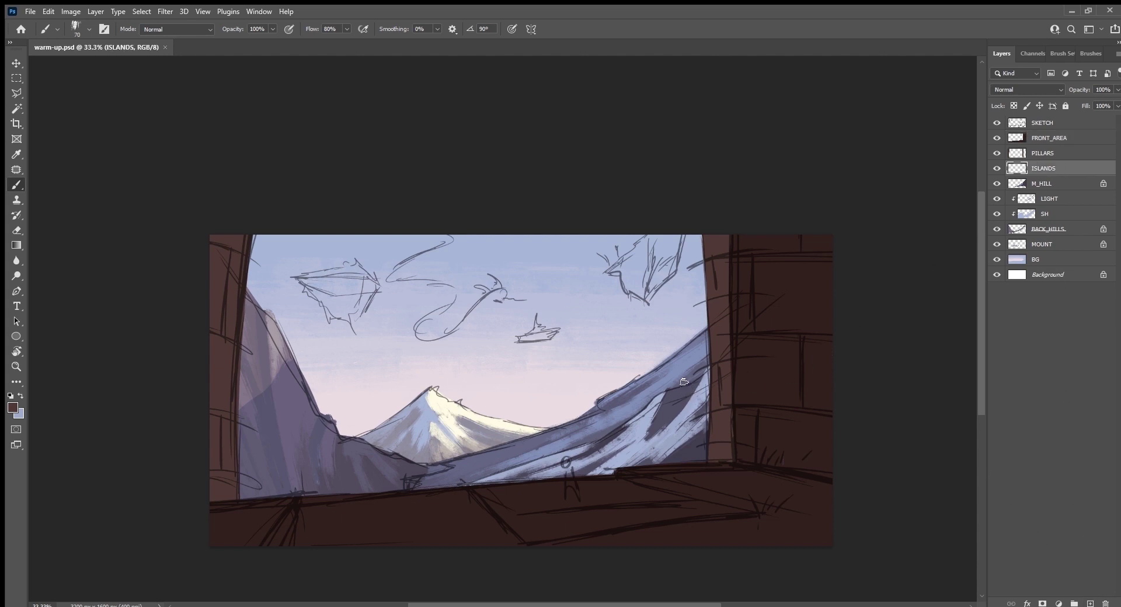
{"action": "left_click", "coordinate": [419, 437], "text": "alt"}
{"action": "left_click_drag", "start_coordinate": [331, 418], "coordinate": [520, 452]}
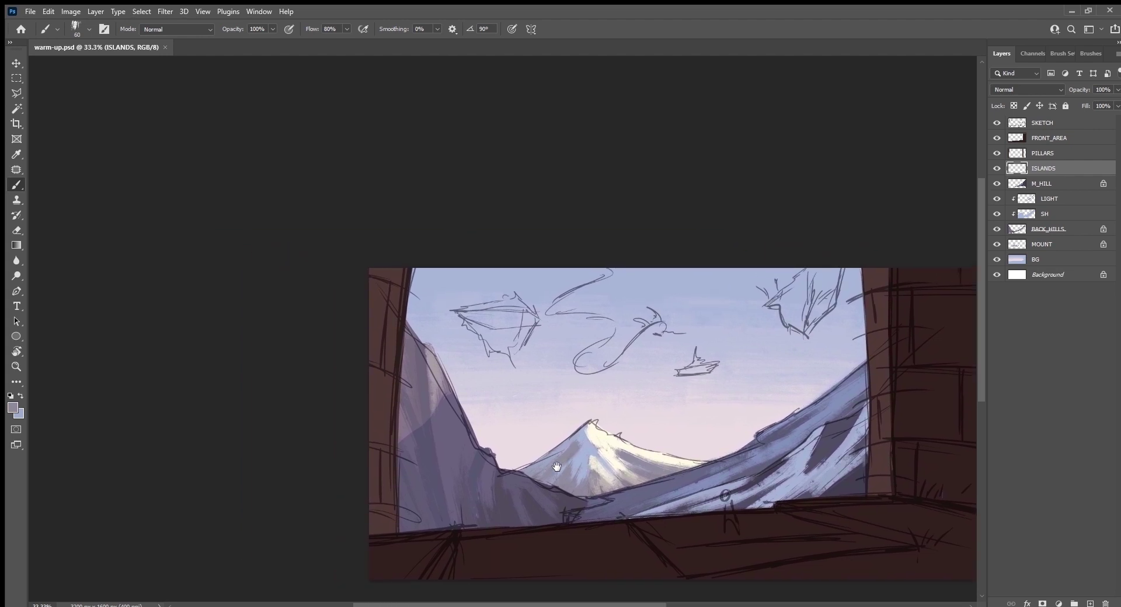
{"action": "key", "text": "ctrl+plus"}
{"action": "key", "text": "r"}
{"action": "mouse_move", "coordinate": [593, 517]}
{"action": "left_mouse_down"}
{"action": "mouse_move", "coordinate": [706, 327]}
{"action": "mouse_move", "coordinate": [672, 414]}
{"action": "mouse_move", "coordinate": [700, 432]}
{"action": "left_mouse_up"}
{"action": "key", "text": "b"}
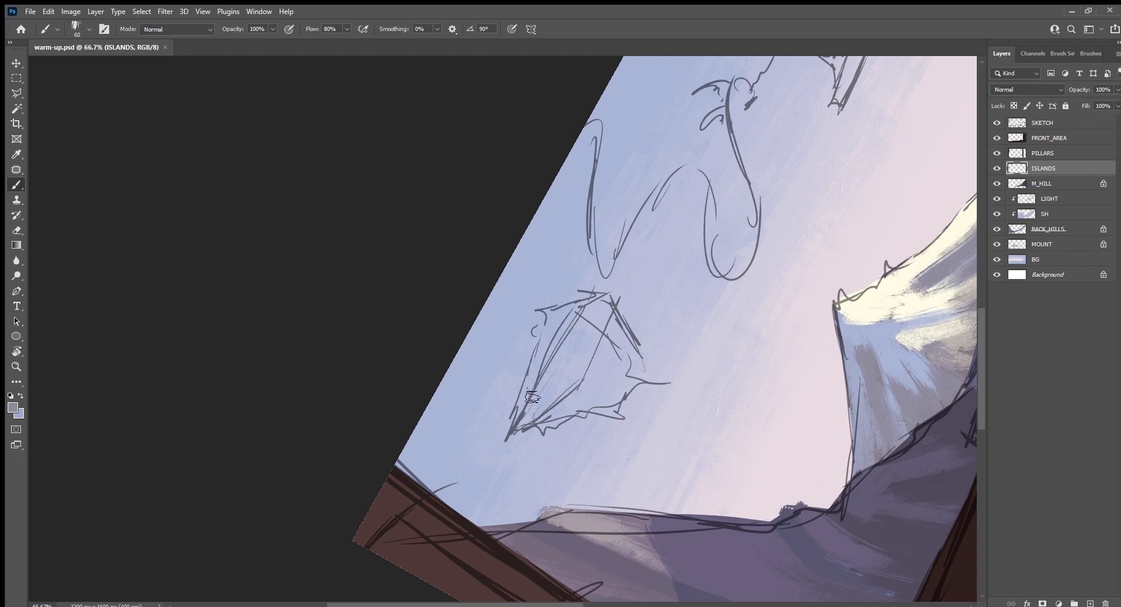
{"action": "key", "text": "bracketleft"}
{"action": "key", "text": "bracketleft"}
{"action": "key", "text": "bracketleft"}
{"action": "left_click_drag", "start_coordinate": [526, 390], "coordinate": [520, 427]}
Paint grey along the first island's lower-left edge, underside and left side.
{"action": "key", "text": "Escape"}
{"action": "mouse_move", "coordinate": [431, 391]}
{"action": "left_mouse_down"}
{"action": "mouse_move", "coordinate": [483, 470]}
{"action": "mouse_move", "coordinate": [520, 467]}
{"action": "mouse_move", "coordinate": [561, 413]}
{"action": "left_mouse_up"}
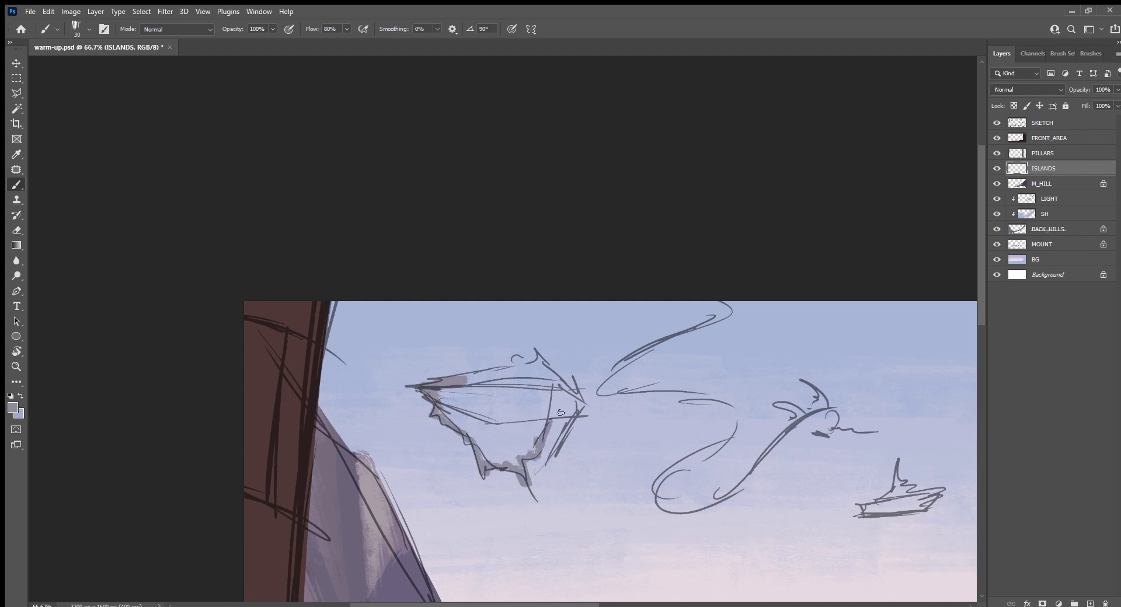
{"action": "mouse_move", "coordinate": [537, 457]}
{"action": "left_mouse_down"}
{"action": "mouse_move", "coordinate": [528, 482]}
{"action": "mouse_move", "coordinate": [575, 406]}
{"action": "mouse_move", "coordinate": [555, 435]}
{"action": "mouse_move", "coordinate": [561, 403]}
{"action": "mouse_move", "coordinate": [538, 445]}
{"action": "mouse_move", "coordinate": [484, 466]}
{"action": "mouse_move", "coordinate": [497, 441]}
{"action": "mouse_move", "coordinate": [519, 471]}
{"action": "mouse_move", "coordinate": [517, 432]}
{"action": "mouse_move", "coordinate": [546, 397]}
{"action": "mouse_move", "coordinate": [573, 403]}
{"action": "mouse_move", "coordinate": [578, 377]}
{"action": "mouse_move", "coordinate": [569, 417]}
{"action": "mouse_move", "coordinate": [560, 409]}
{"action": "mouse_move", "coordinate": [571, 375]}
{"action": "mouse_move", "coordinate": [528, 415]}
{"action": "mouse_move", "coordinate": [555, 367]}
{"action": "mouse_move", "coordinate": [534, 403]}
{"action": "left_mouse_up"}
{"action": "key", "text": "bracketright"}
{"action": "key", "text": "bracketleft"}
{"action": "key", "text": "bracketleft"}
{"action": "key", "text": "bracketleft"}
{"action": "key", "text": "r"}
{"action": "key", "text": "bracketright"}
{"action": "key", "text": "bracketright"}
{"action": "key", "text": "bracketright"}
{"action": "key", "text": "bracketleft"}
{"action": "mouse_move", "coordinate": [552, 348]}
{"action": "left_mouse_down"}
{"action": "mouse_move", "coordinate": [547, 327]}
{"action": "mouse_move", "coordinate": [534, 369]}
{"action": "mouse_move", "coordinate": [565, 332]}
{"action": "mouse_move", "coordinate": [546, 316]}
{"action": "mouse_move", "coordinate": [535, 367]}
{"action": "left_mouse_up"}
Refine the island's upper-left edge and shade the lower body and small island with finer brushes.
{"action": "key", "text": "bracketleft"}
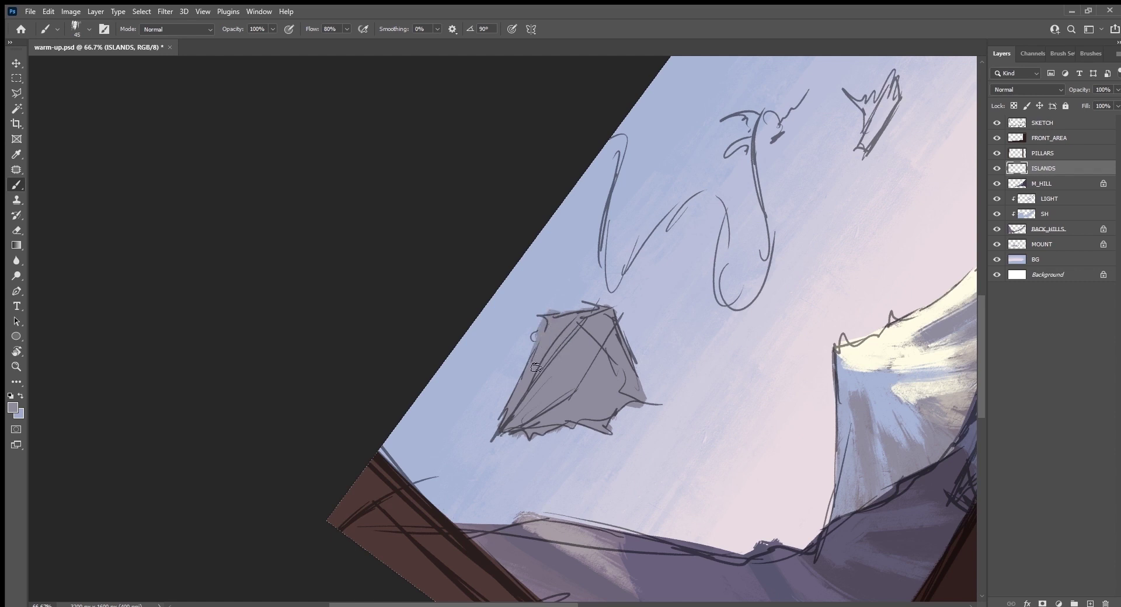
{"action": "key", "text": "bracketleft"}
{"action": "left_click_drag", "start_coordinate": [547, 319], "coordinate": [528, 356]}
{"action": "left_click_drag", "start_coordinate": [803, 292], "coordinate": [530, 513]}
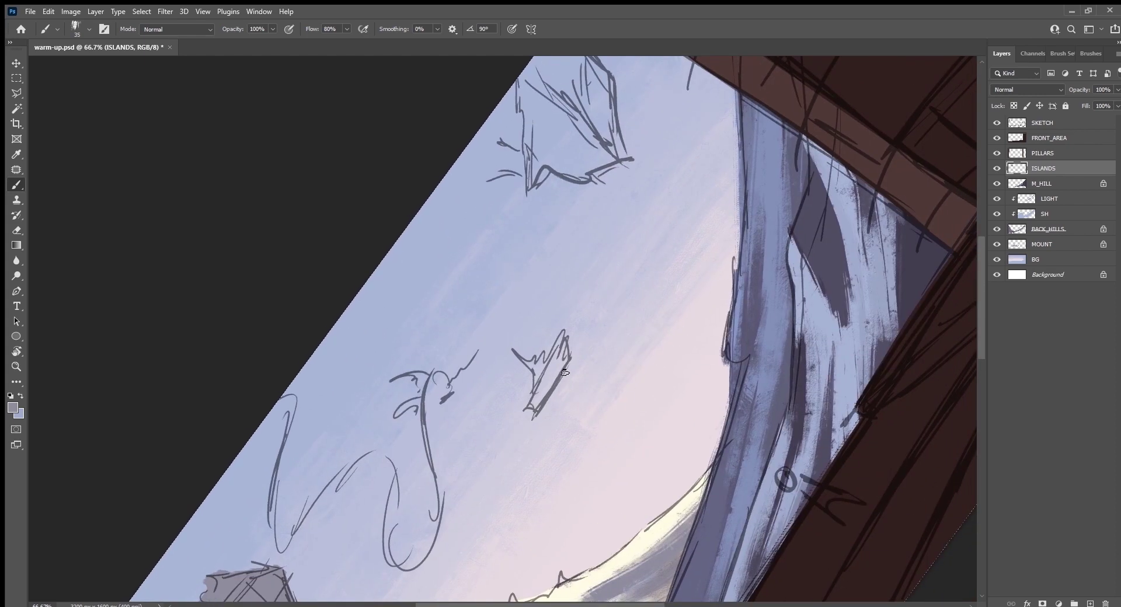
{"action": "key", "text": "bracketleft"}
{"action": "key", "text": "bracketleft"}
{"action": "key", "text": "bracketleft"}
{"action": "mouse_move", "coordinate": [544, 382]}
{"action": "left_mouse_down"}
{"action": "mouse_move", "coordinate": [533, 403]}
{"action": "mouse_move", "coordinate": [567, 349]}
{"action": "mouse_move", "coordinate": [537, 385]}
{"action": "left_mouse_up"}
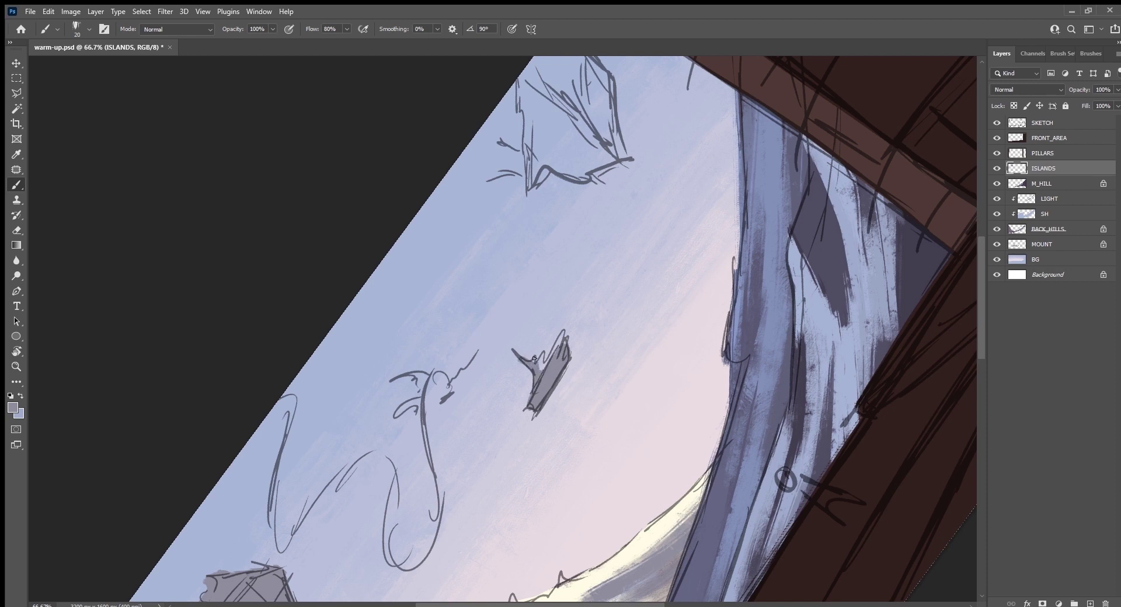
{"action": "left_click_drag", "start_coordinate": [534, 357], "coordinate": [543, 363]}
Paint the upper-right island's edge and fill its light-blue gap with grey, then fit on screen.
{"action": "mouse_move", "coordinate": [693, 206]}
{"action": "left_mouse_down"}
{"action": "mouse_move", "coordinate": [659, 355]}
{"action": "mouse_move", "coordinate": [627, 352]}
{"action": "left_mouse_up"}
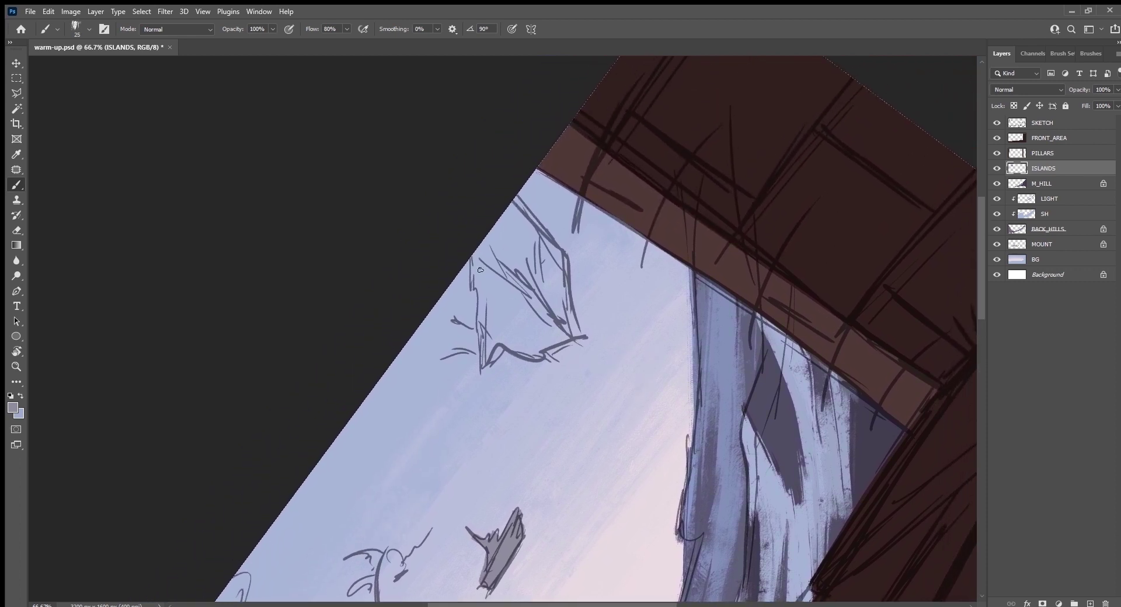
{"action": "key", "text": "bracketright"}
{"action": "key", "text": "bracketright"}
{"action": "key", "text": "bracketright"}
{"action": "mouse_move", "coordinate": [480, 269]}
{"action": "left_mouse_down"}
{"action": "mouse_move", "coordinate": [478, 259]}
{"action": "mouse_move", "coordinate": [486, 360]}
{"action": "mouse_move", "coordinate": [543, 397]}
{"action": "mouse_move", "coordinate": [569, 357]}
{"action": "mouse_move", "coordinate": [542, 379]}
{"action": "mouse_move", "coordinate": [526, 295]}
{"action": "mouse_move", "coordinate": [560, 270]}
{"action": "mouse_move", "coordinate": [496, 327]}
{"action": "mouse_move", "coordinate": [506, 323]}
{"action": "mouse_move", "coordinate": [508, 370]}
{"action": "mouse_move", "coordinate": [520, 339]}
{"action": "mouse_move", "coordinate": [523, 370]}
{"action": "left_mouse_up"}
{"action": "key", "text": "bracketleft"}
{"action": "key", "text": "Escape"}
{"action": "key", "text": "bracketright"}
{"action": "key", "text": "bracketright"}
{"action": "key", "text": "bracketright"}
{"action": "mouse_move", "coordinate": [534, 321]}
{"action": "left_mouse_down"}
{"action": "mouse_move", "coordinate": [541, 385]}
{"action": "mouse_move", "coordinate": [558, 304]}
{"action": "mouse_move", "coordinate": [602, 336]}
{"action": "mouse_move", "coordinate": [610, 265]}
{"action": "mouse_move", "coordinate": [583, 309]}
{"action": "mouse_move", "coordinate": [560, 260]}
{"action": "mouse_move", "coordinate": [590, 258]}
{"action": "left_mouse_up"}
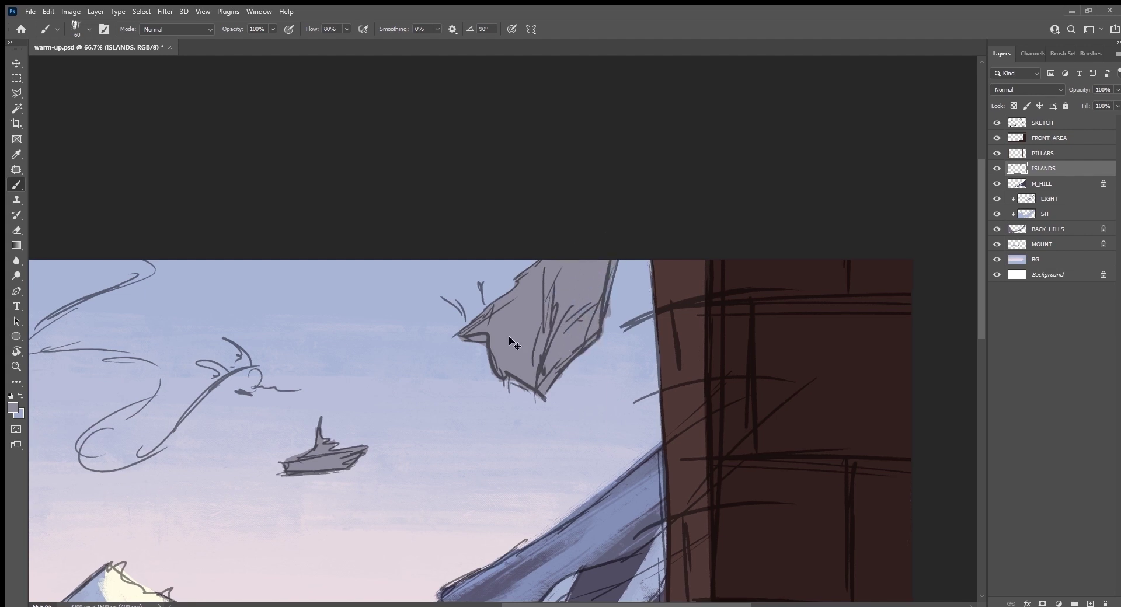
{"action": "key", "text": "ctrl+0"}
Hide the SKETCH lines and round off the left island's jagged bottom tip.
{"action": "left_click", "coordinate": [998, 123]}
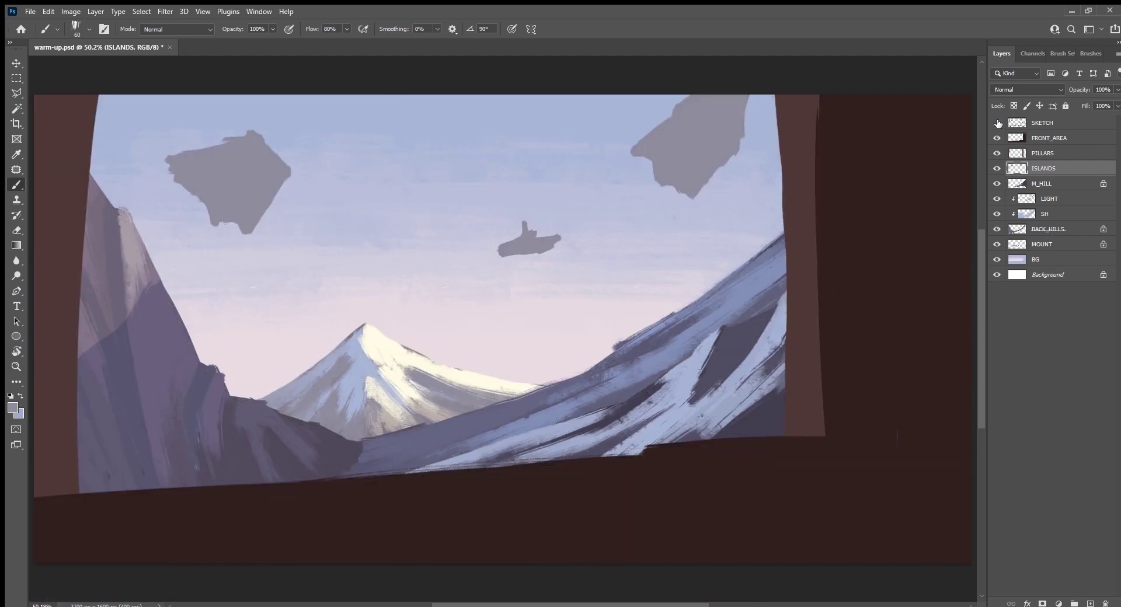
{"action": "mouse_move", "coordinate": [646, 215]}
{"action": "left_mouse_down"}
{"action": "mouse_move", "coordinate": [613, 426]}
{"action": "mouse_move", "coordinate": [638, 425]}
{"action": "mouse_move", "coordinate": [774, 331]}
{"action": "mouse_move", "coordinate": [452, 405]}
{"action": "left_mouse_up"}
{"action": "key", "text": "r"}
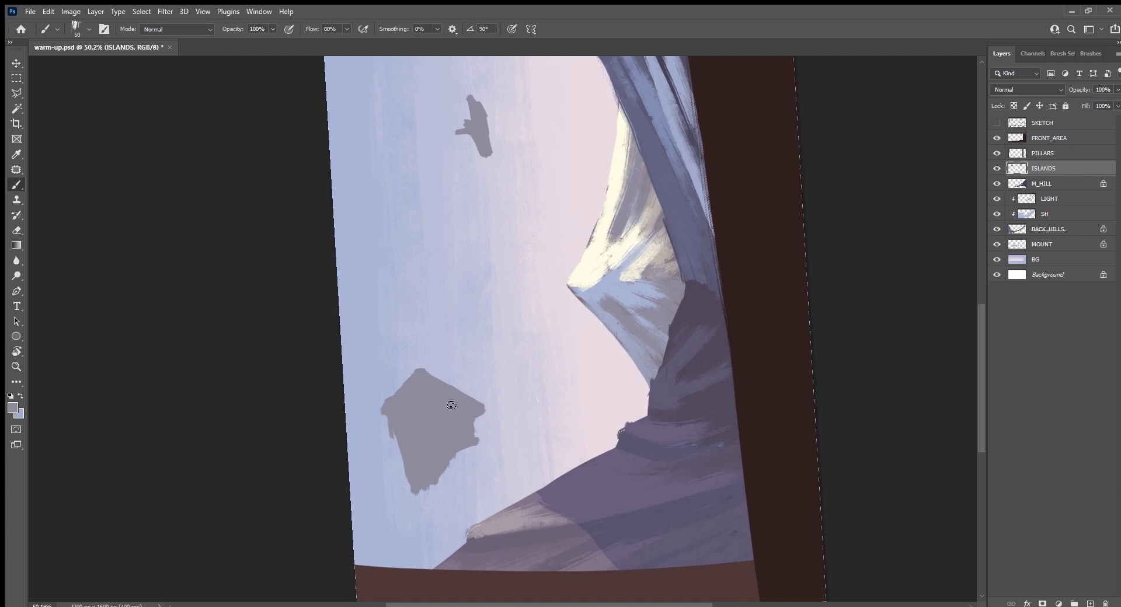
{"action": "key", "text": "bracketleft"}
{"action": "left_click_drag", "start_coordinate": [414, 492], "coordinate": [455, 450]}
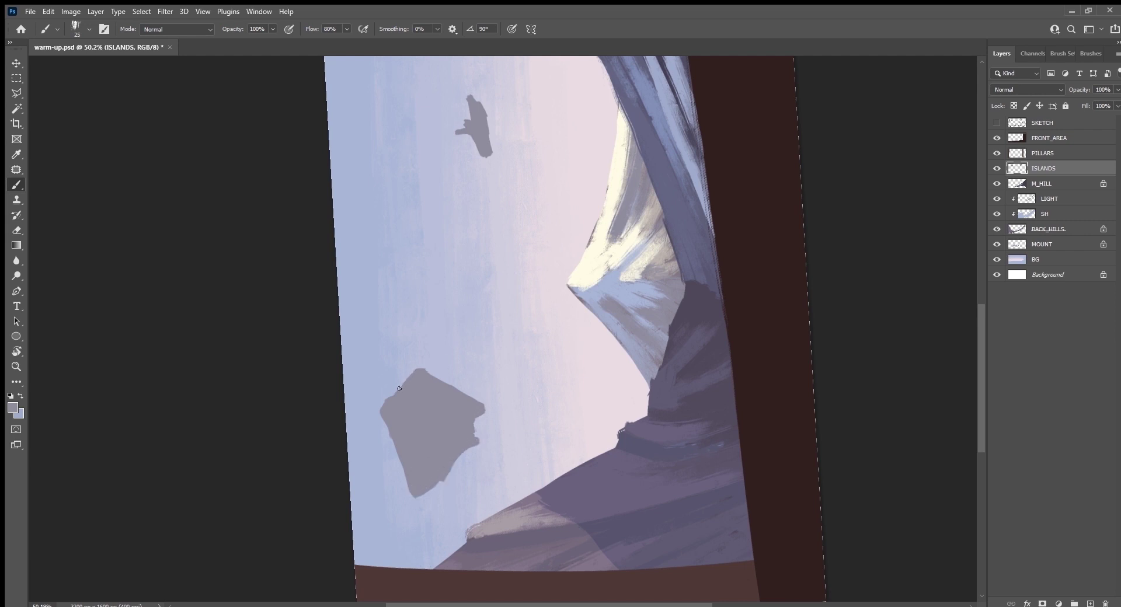
With the view tilted about -54°, extend the small island's right edge and lower part.
{"action": "mouse_move", "coordinate": [546, 333]}
{"action": "left_mouse_down"}
{"action": "mouse_move", "coordinate": [811, 345]}
{"action": "mouse_move", "coordinate": [563, 408]}
{"action": "left_mouse_up"}
{"action": "key", "text": "r"}
{"action": "left_click_drag", "start_coordinate": [513, 475], "coordinate": [594, 391]}
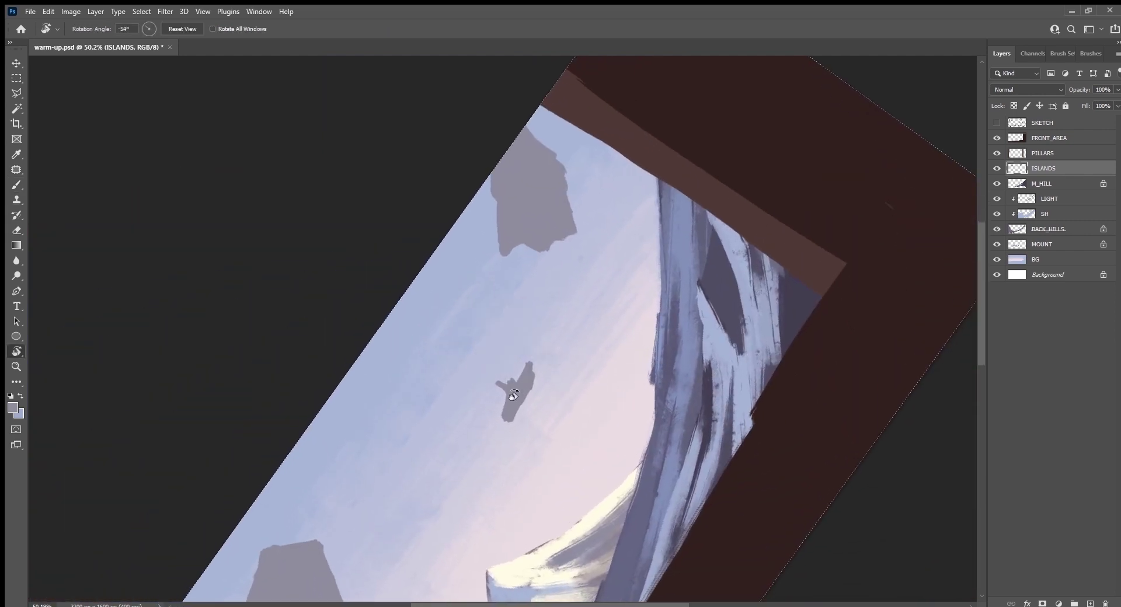
{"action": "key", "text": "b"}
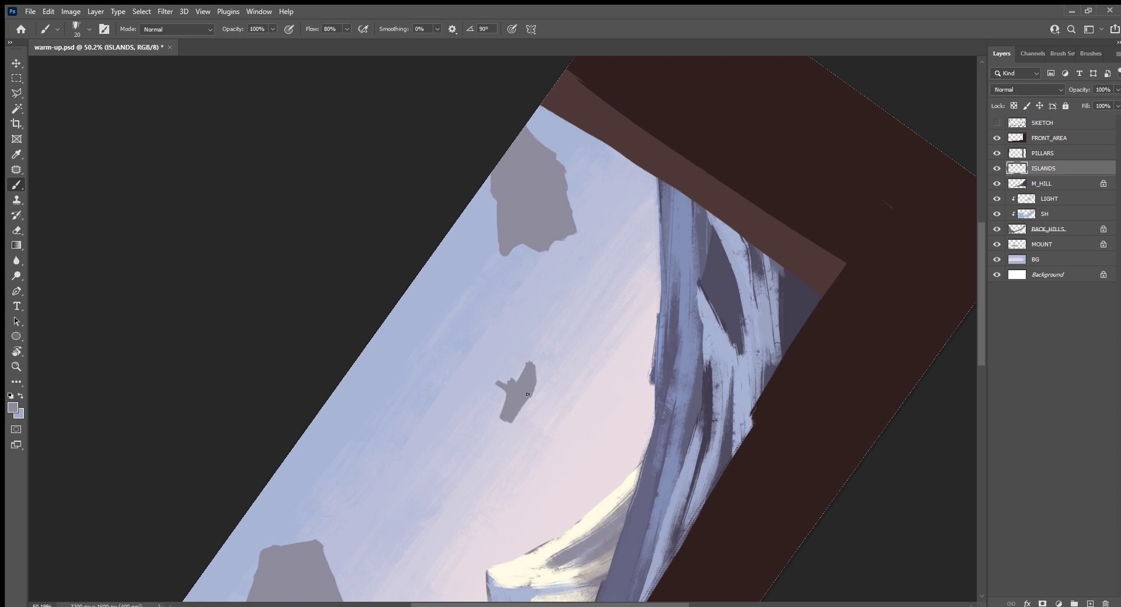
{"action": "left_click_drag", "start_coordinate": [527, 394], "coordinate": [532, 376]}
{"action": "left_click_drag", "start_coordinate": [511, 418], "coordinate": [525, 404]}
Extend the upper-right island to the top edge and fill its bottom edge with grey.
{"action": "left_click_drag", "start_coordinate": [664, 224], "coordinate": [462, 430]}
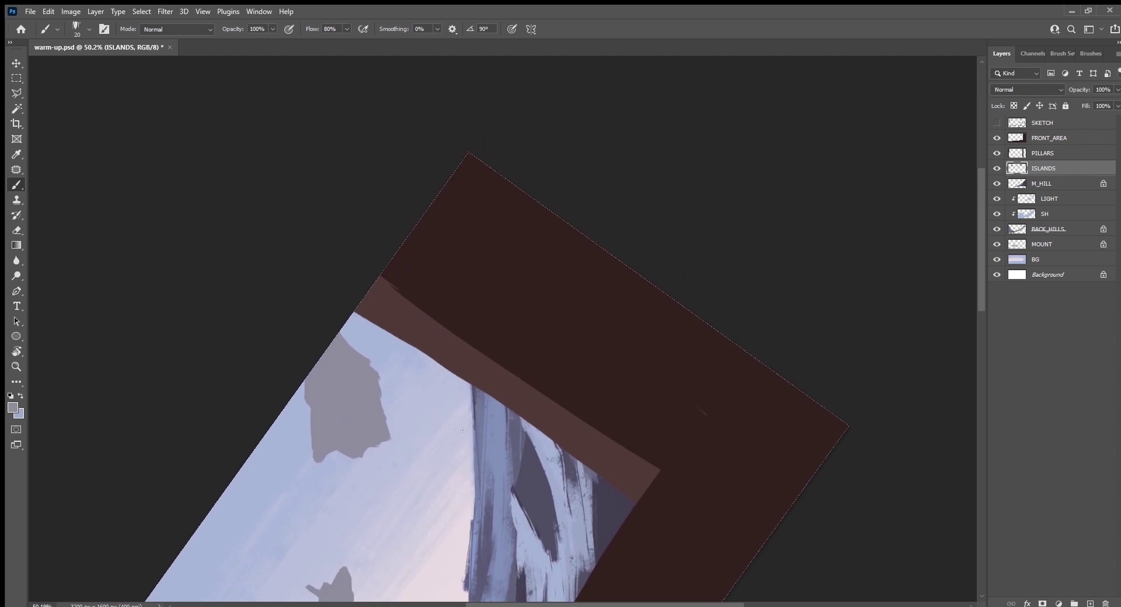
{"action": "left_click_drag", "start_coordinate": [348, 348], "coordinate": [368, 360]}
{"action": "key", "text": "Escape"}
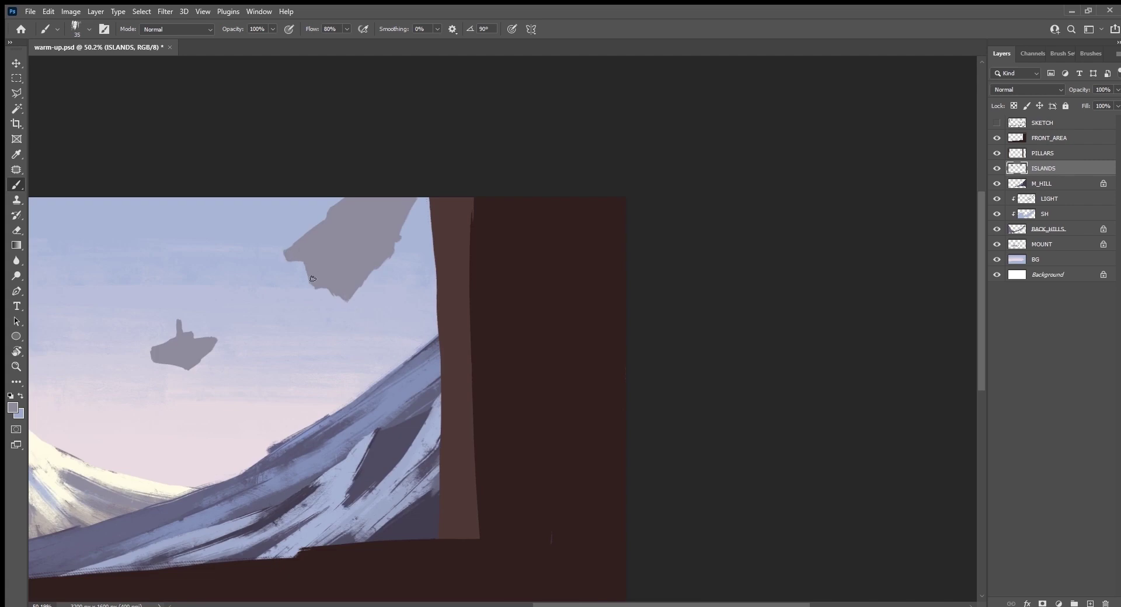
{"action": "left_click_drag", "start_coordinate": [333, 286], "coordinate": [395, 246]}
{"action": "left_click_drag", "start_coordinate": [205, 426], "coordinate": [666, 410]}
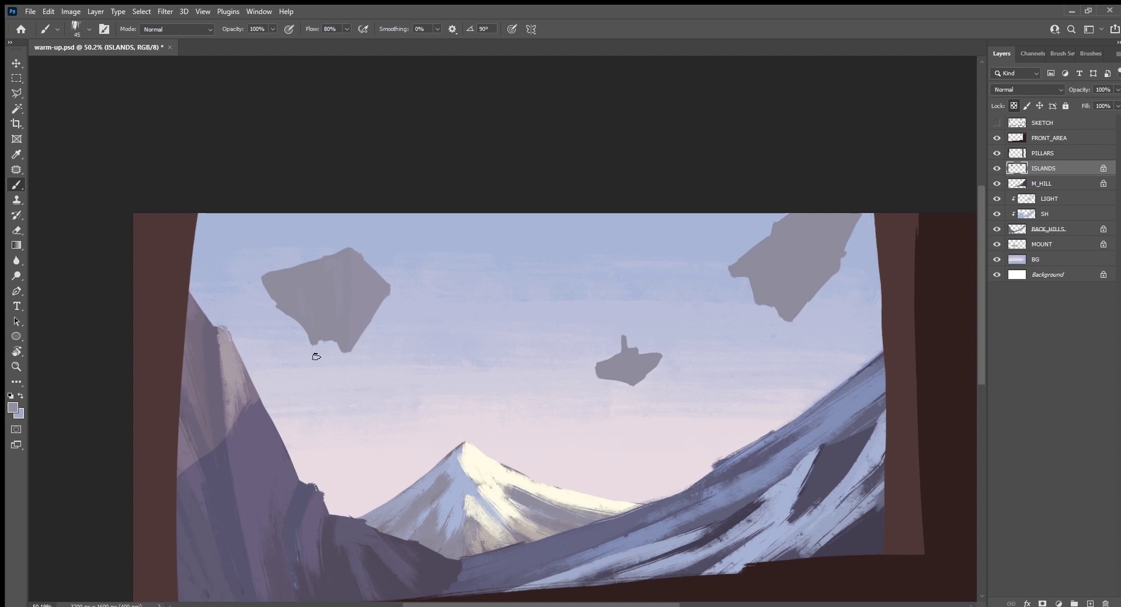
Paint light sky-blue vertical streaks and edge strokes on the left floating island.
{"action": "left_click", "coordinate": [418, 233], "text": "alt"}
{"action": "left_click_drag", "start_coordinate": [327, 273], "coordinate": [330, 319]}
{"action": "left_click", "coordinate": [332, 297], "text": "alt"}
{"action": "left_click_drag", "start_coordinate": [327, 275], "coordinate": [324, 318]}
{"action": "mouse_move", "coordinate": [281, 289]}
{"action": "left_mouse_down"}
{"action": "mouse_move", "coordinate": [270, 283]}
{"action": "mouse_move", "coordinate": [284, 306]}
{"action": "mouse_move", "coordinate": [333, 323]}
{"action": "left_mouse_up"}
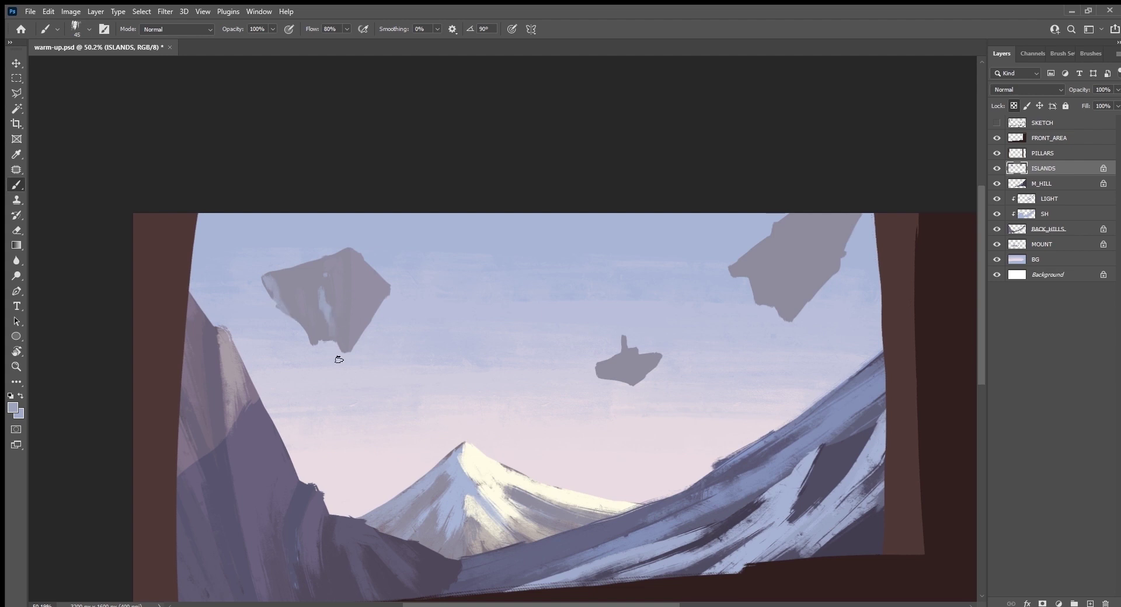
{"action": "mouse_move", "coordinate": [336, 283]}
{"action": "left_mouse_down"}
{"action": "mouse_move", "coordinate": [347, 358]}
{"action": "mouse_move", "coordinate": [343, 283]}
{"action": "left_mouse_up"}
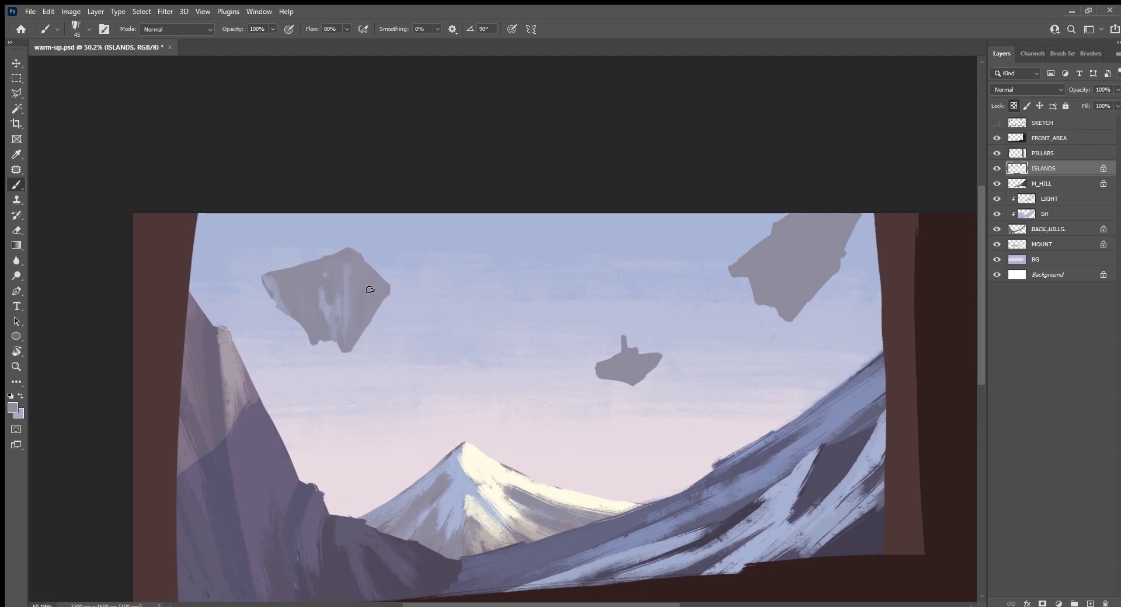
Sample a slightly darker island tone and darken one light streak on the left island.
{"action": "left_click", "coordinate": [476, 460], "text": "alt"}
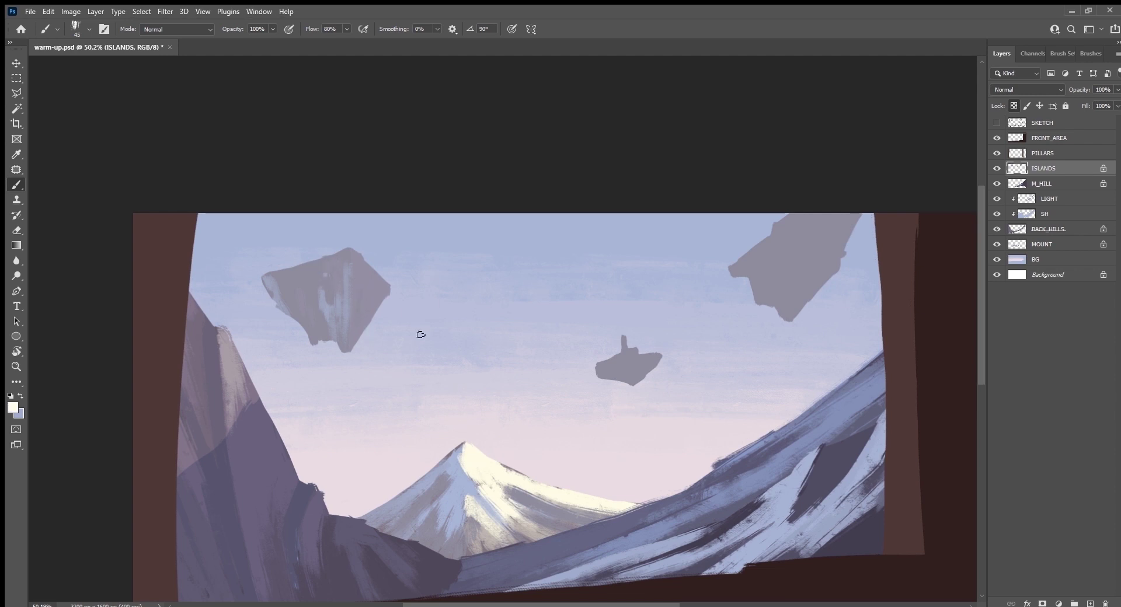
{"action": "left_click", "coordinate": [356, 289], "text": "alt"}
{"action": "left_click", "coordinate": [347, 272], "text": "alt"}
{"action": "left_click", "coordinate": [315, 287], "text": "alt"}
{"action": "left_click_drag", "start_coordinate": [348, 267], "coordinate": [348, 327]}
Extend the upper-right island's top edge and smooth the left island's corner and inner strokes.
{"action": "left_click_drag", "start_coordinate": [847, 224], "coordinate": [847, 238]}
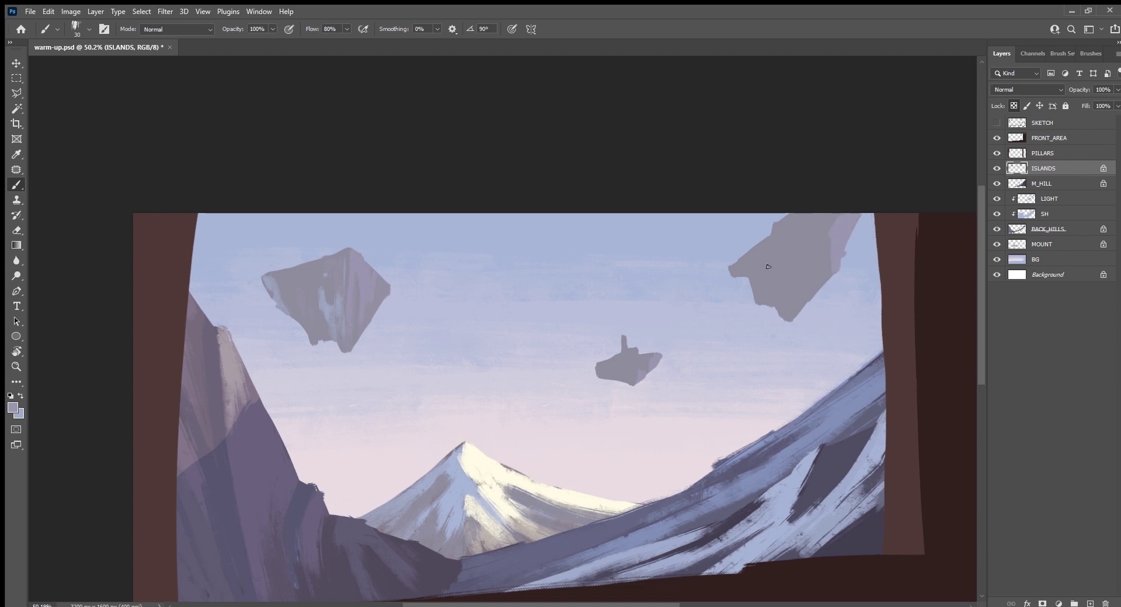
{"action": "left_click", "coordinate": [280, 297], "text": "alt"}
{"action": "left_click_drag", "start_coordinate": [268, 271], "coordinate": [285, 292]}
{"action": "left_click", "coordinate": [320, 295], "text": "alt"}
{"action": "left_click", "coordinate": [325, 295], "text": "alt"}
{"action": "left_click_drag", "start_coordinate": [326, 298], "coordinate": [325, 328]}
{"action": "left_click_drag", "start_coordinate": [314, 286], "coordinate": [317, 341]}
{"action": "left_click", "coordinate": [327, 333], "text": "alt"}
{"action": "left_click", "coordinate": [319, 288], "text": "alt"}
Paint dark shading down the upper-right island and soften its light/dark boundary.
{"action": "left_click", "coordinate": [346, 275], "text": "alt"}
{"action": "key", "text": "i"}
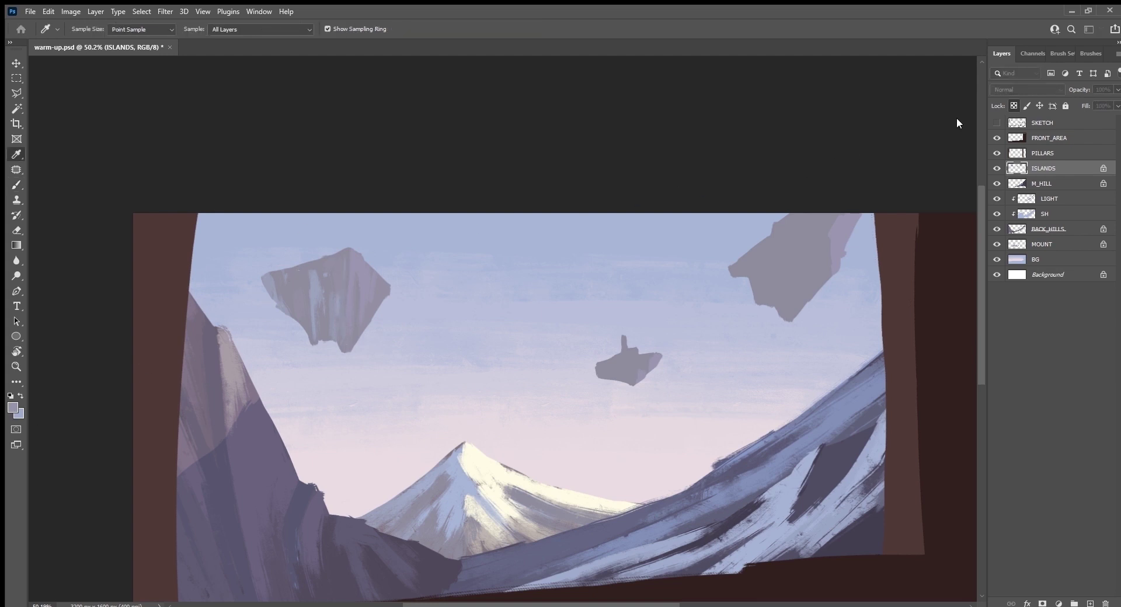
{"action": "key", "text": "b"}
{"action": "mouse_move", "coordinate": [837, 213]}
{"action": "left_mouse_down"}
{"action": "mouse_move", "coordinate": [824, 276]}
{"action": "mouse_move", "coordinate": [785, 317]}
{"action": "left_mouse_up"}
{"action": "mouse_move", "coordinate": [808, 280]}
{"action": "left_mouse_down"}
{"action": "mouse_move", "coordinate": [782, 320]}
{"action": "mouse_move", "coordinate": [821, 263]}
{"action": "mouse_move", "coordinate": [769, 309]}
{"action": "left_mouse_up"}
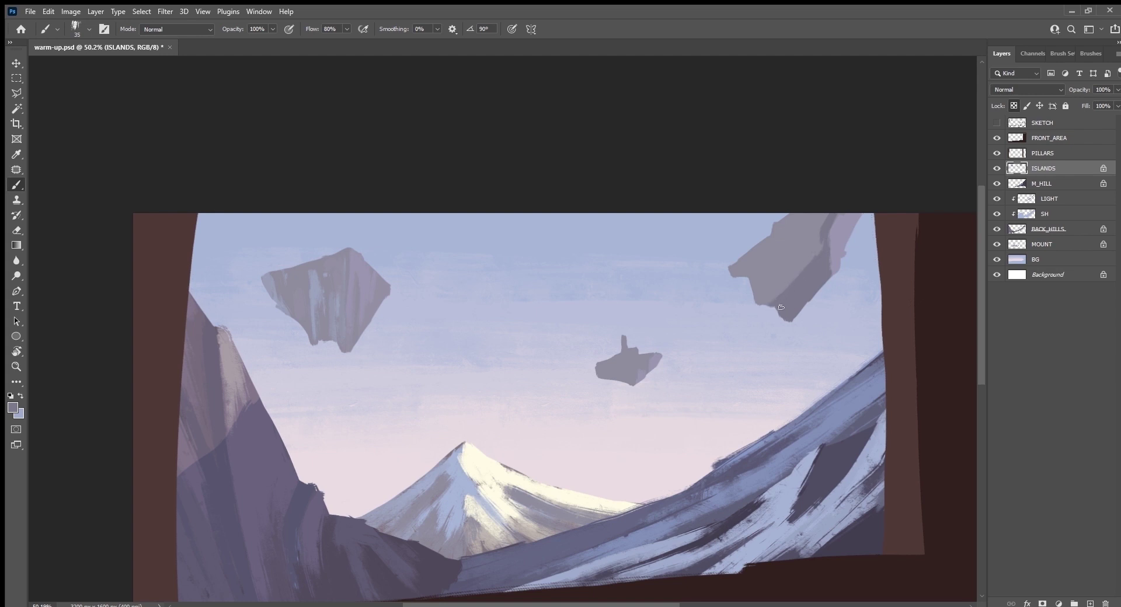
{"action": "mouse_move", "coordinate": [797, 263]}
{"action": "left_mouse_down"}
{"action": "mouse_move", "coordinate": [782, 289]}
{"action": "mouse_move", "coordinate": [820, 242]}
{"action": "mouse_move", "coordinate": [793, 279]}
{"action": "left_mouse_up"}
{"action": "left_click", "coordinate": [782, 279], "text": "alt"}
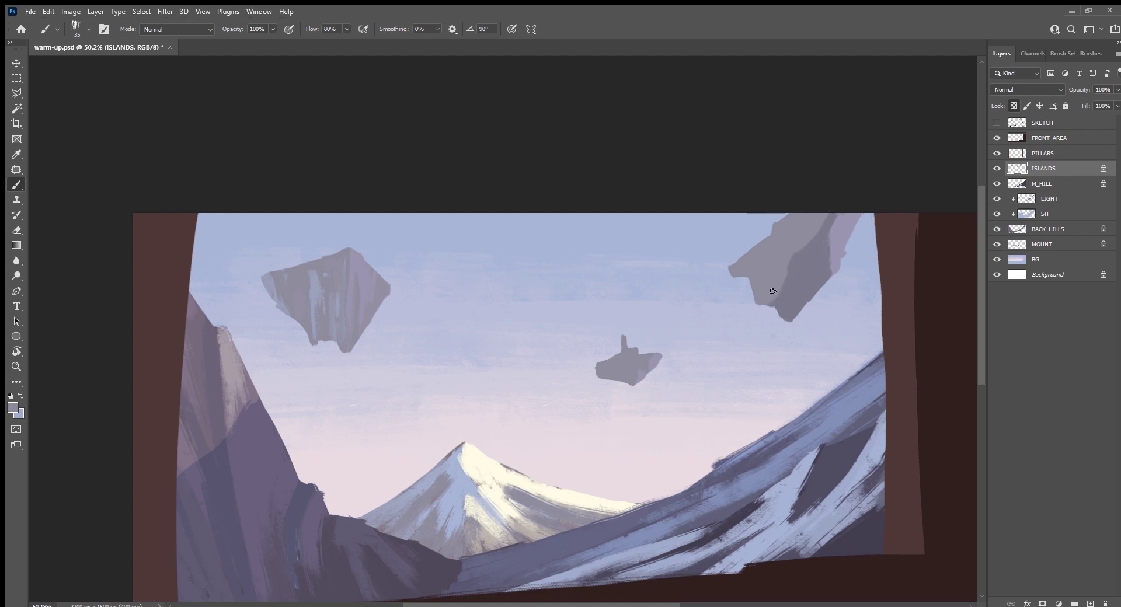
{"action": "left_click_drag", "start_coordinate": [779, 300], "coordinate": [784, 285]}
{"action": "left_click", "coordinate": [801, 279], "text": "alt"}
{"action": "left_click", "coordinate": [842, 225], "text": "alt"}
Paint lighter facets on the small island's left and right sides.
{"action": "left_click", "coordinate": [354, 266], "text": "alt"}
{"action": "left_click", "coordinate": [652, 362], "text": "alt"}
{"action": "key", "text": "i"}
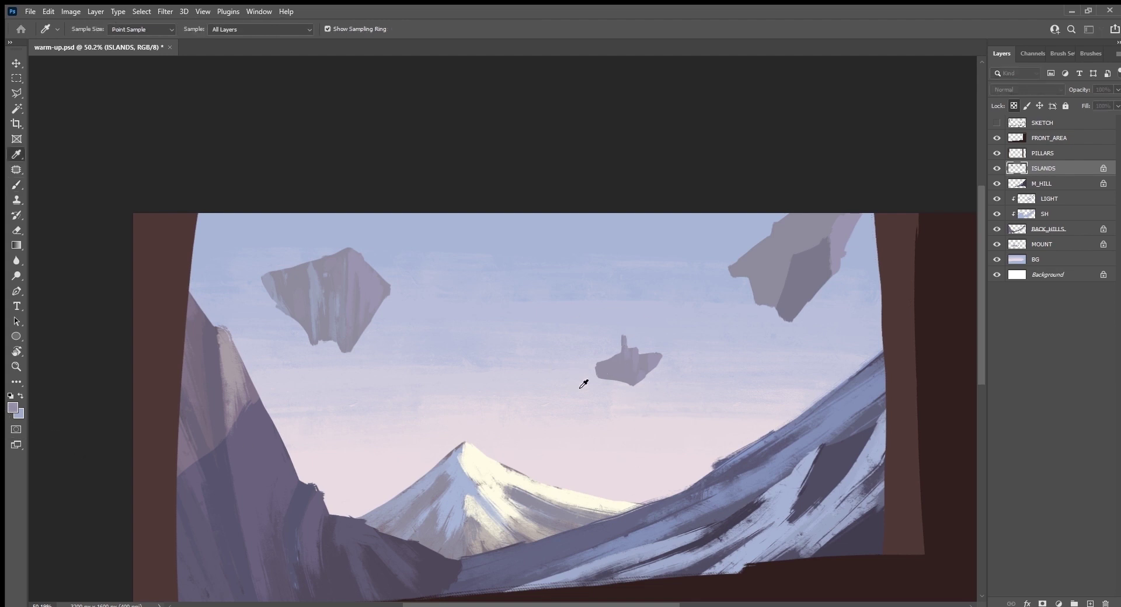
{"action": "key", "text": "b"}
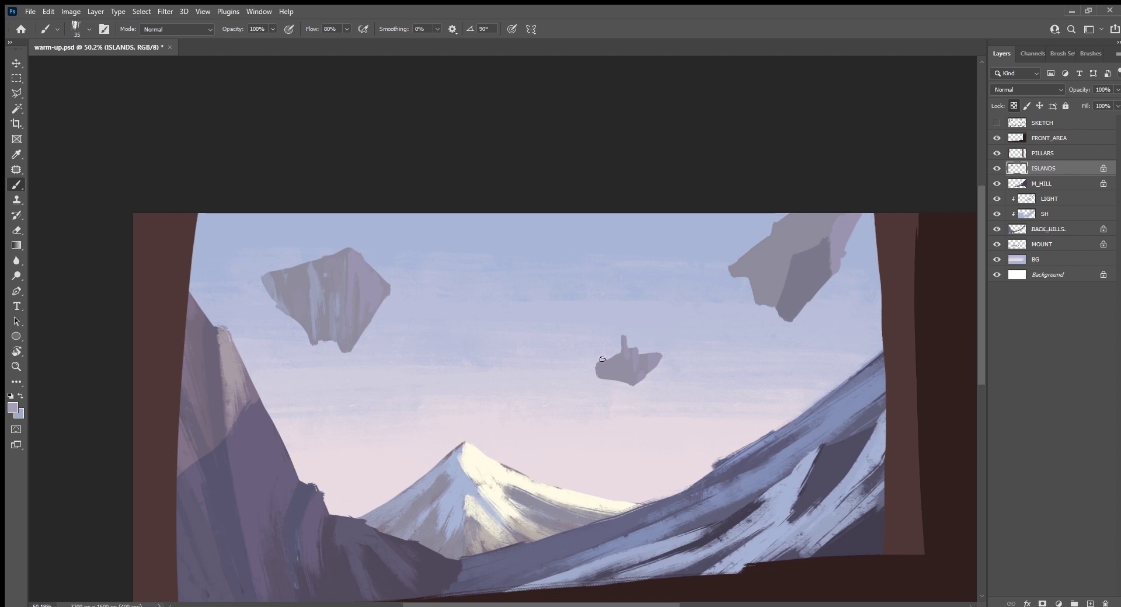
{"action": "mouse_move", "coordinate": [602, 359]}
{"action": "left_mouse_down"}
{"action": "mouse_move", "coordinate": [600, 376]}
{"action": "mouse_move", "coordinate": [618, 385]}
{"action": "mouse_move", "coordinate": [607, 390]}
{"action": "mouse_move", "coordinate": [607, 358]}
{"action": "mouse_move", "coordinate": [614, 368]}
{"action": "mouse_move", "coordinate": [618, 386]}
{"action": "mouse_move", "coordinate": [596, 365]}
{"action": "mouse_move", "coordinate": [627, 387]}
{"action": "mouse_move", "coordinate": [631, 342]}
{"action": "mouse_move", "coordinate": [632, 385]}
{"action": "mouse_move", "coordinate": [642, 353]}
{"action": "left_mouse_up"}
{"action": "left_click", "coordinate": [621, 365], "text": "alt"}
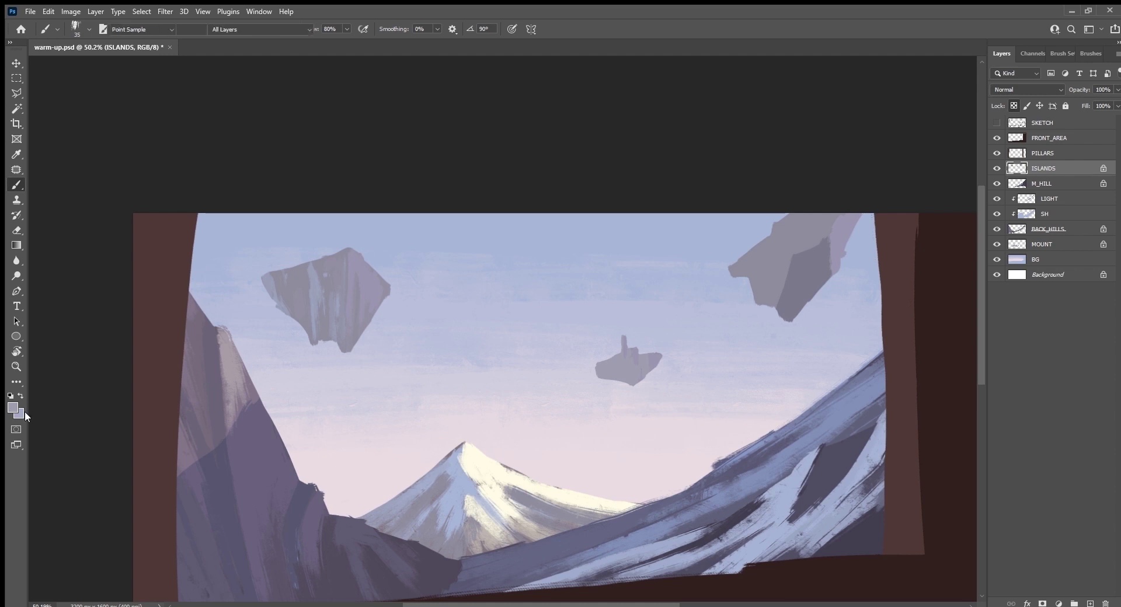
{"action": "key", "text": "i"}
{"action": "key", "text": "b"}
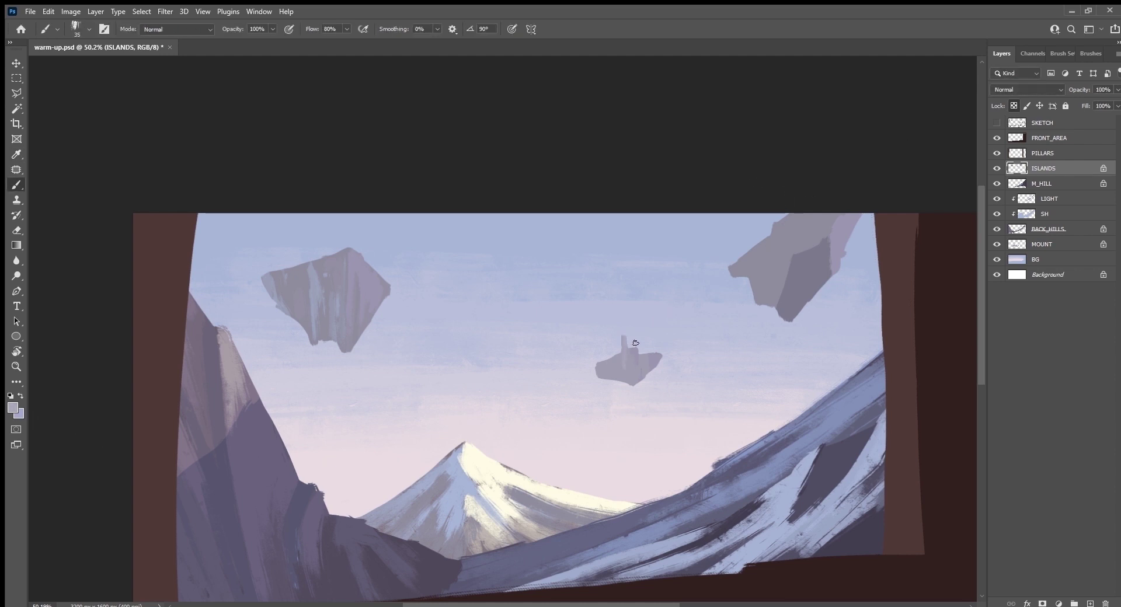
{"action": "left_click_drag", "start_coordinate": [657, 358], "coordinate": [648, 368]}
Resize the brush and add a light lavender stroke to the small island's spire.
{"action": "left_click_drag", "start_coordinate": [874, 428], "coordinate": [741, 452]}
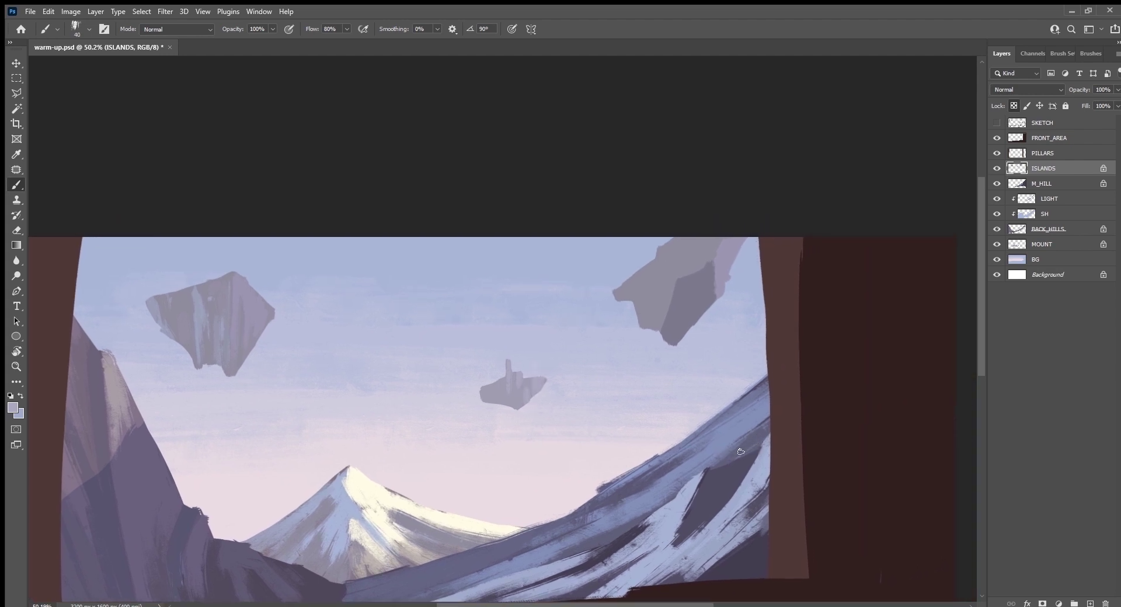
{"action": "key", "text": "bracketright"}
{"action": "key", "text": "bracketright"}
{"action": "key", "text": "bracketright"}
{"action": "key", "text": "bracketleft"}
{"action": "key", "text": "bracketleft"}
{"action": "key", "text": "bracketleft"}
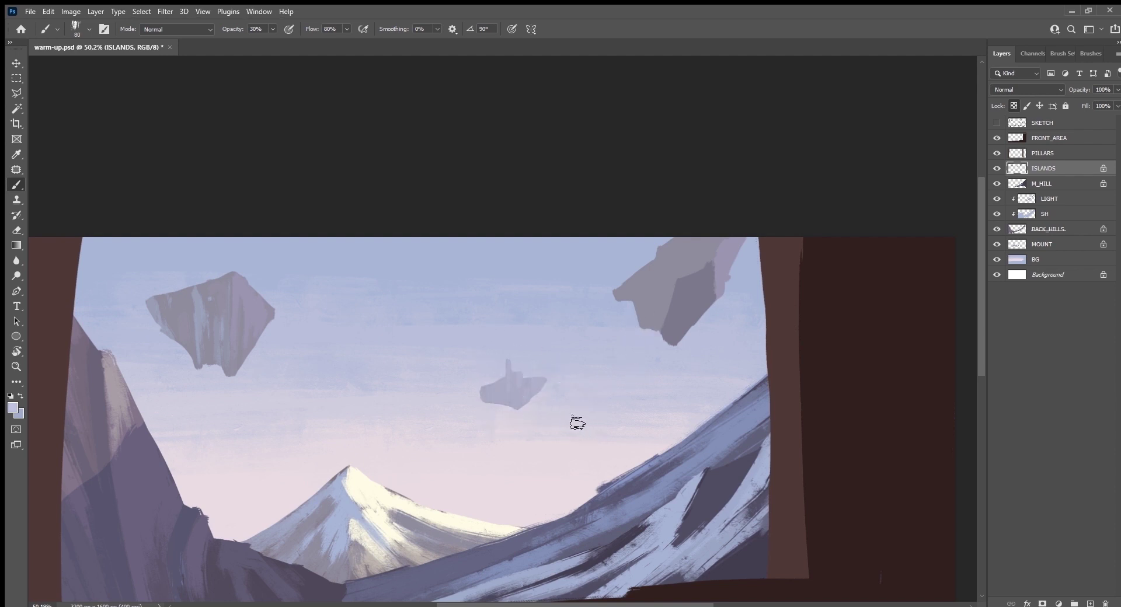
{"action": "key", "text": "bracketleft"}
{"action": "key", "text": "bracketleft"}
{"action": "key", "text": "bracketleft"}
{"action": "key", "text": "alt"}
{"action": "left_click", "coordinate": [513, 251], "text": "alt"}
{"action": "left_click_drag", "start_coordinate": [508, 369], "coordinate": [509, 383]}
Lighten the large island's dark streak and rework the light band on its upper-left edge.
{"action": "left_click_drag", "start_coordinate": [712, 323], "coordinate": [631, 345]}
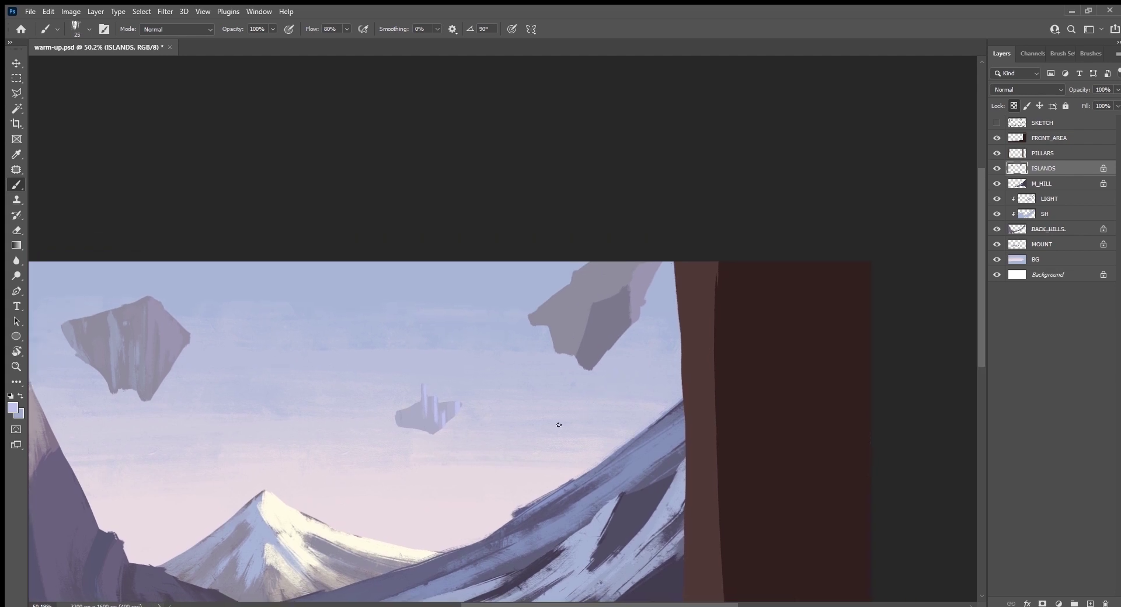
{"action": "left_click", "coordinate": [601, 316], "text": "alt"}
{"action": "left_click", "coordinate": [599, 317], "text": "alt"}
{"action": "left_click_drag", "start_coordinate": [570, 310], "coordinate": [575, 329]}
{"action": "key", "text": "bracketright"}
{"action": "left_click", "coordinate": [472, 295], "text": "alt"}
{"action": "mouse_move", "coordinate": [572, 280]}
{"action": "left_mouse_down"}
{"action": "mouse_move", "coordinate": [586, 320]}
{"action": "mouse_move", "coordinate": [572, 286]}
{"action": "left_mouse_up"}
{"action": "left_click", "coordinate": [579, 300], "text": "alt"}
{"action": "left_click", "coordinate": [575, 293], "text": "alt"}
{"action": "left_click", "coordinate": [578, 324], "text": "alt"}
Brighten the island's pale upper ridge on a tilted view, then show the SKETCH layer.
{"action": "key", "text": "r"}
{"action": "left_click_drag", "start_coordinate": [863, 395], "coordinate": [662, 390]}
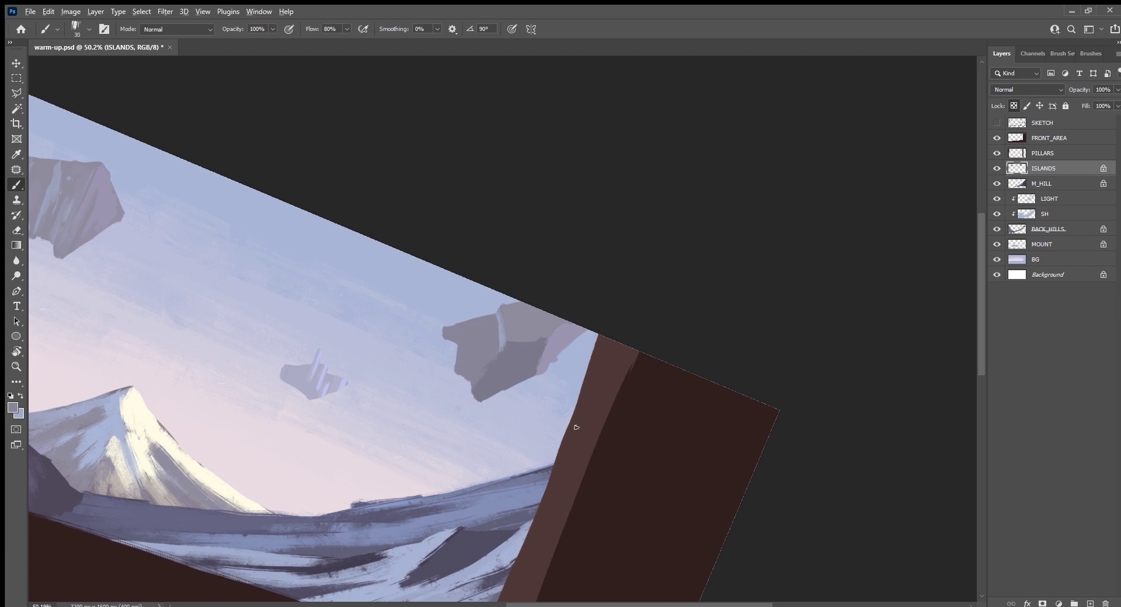
{"action": "left_click", "coordinate": [500, 315], "text": "alt"}
{"action": "mouse_move", "coordinate": [495, 316]}
{"action": "left_mouse_down"}
{"action": "mouse_move", "coordinate": [498, 347]}
{"action": "mouse_move", "coordinate": [480, 375]}
{"action": "left_mouse_up"}
{"action": "left_click", "coordinate": [464, 295], "text": "alt"}
{"action": "left_click_drag", "start_coordinate": [506, 327], "coordinate": [505, 303]}
{"action": "left_click", "coordinate": [508, 320], "text": "alt"}
{"action": "left_click_drag", "start_coordinate": [533, 326], "coordinate": [598, 387]}
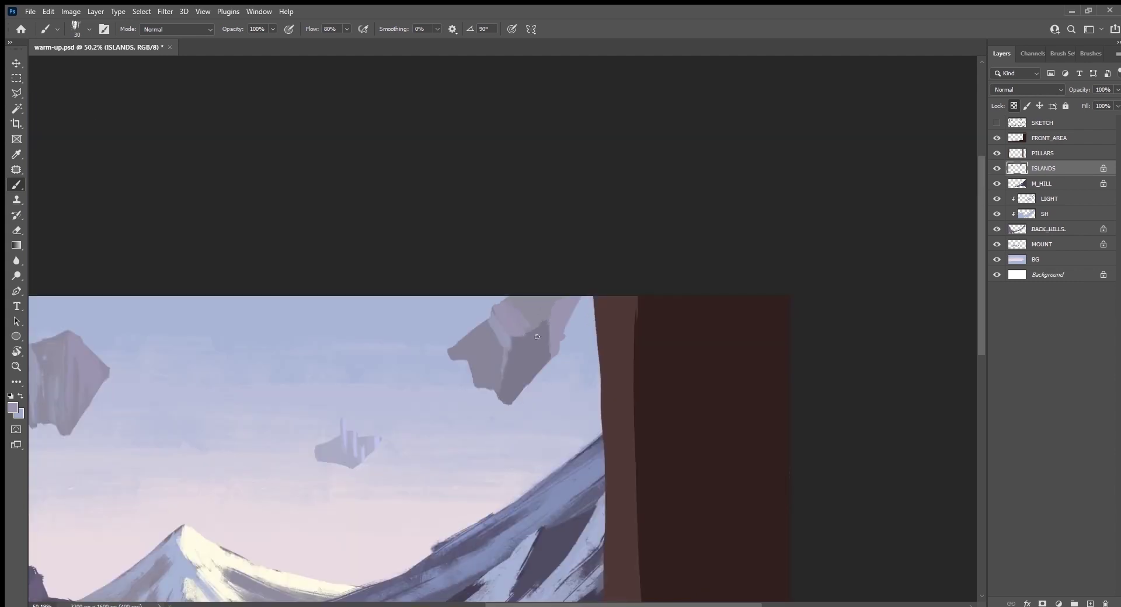
{"action": "left_click", "coordinate": [996, 122]}
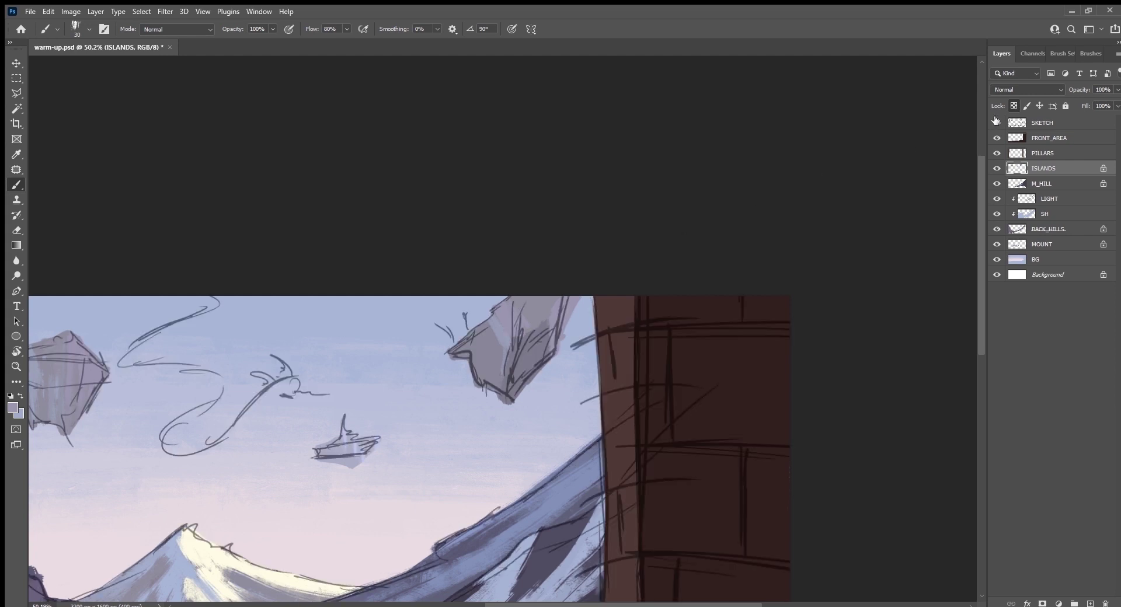
On the ISLANDS layer, add light vertical strokes to the island's left part.
{"action": "left_click", "coordinate": [1066, 125]}
{"action": "left_click", "coordinate": [1066, 170]}
{"action": "key", "text": "bracketright"}
{"action": "key", "text": "bracketright"}
{"action": "key", "text": "bracketright"}
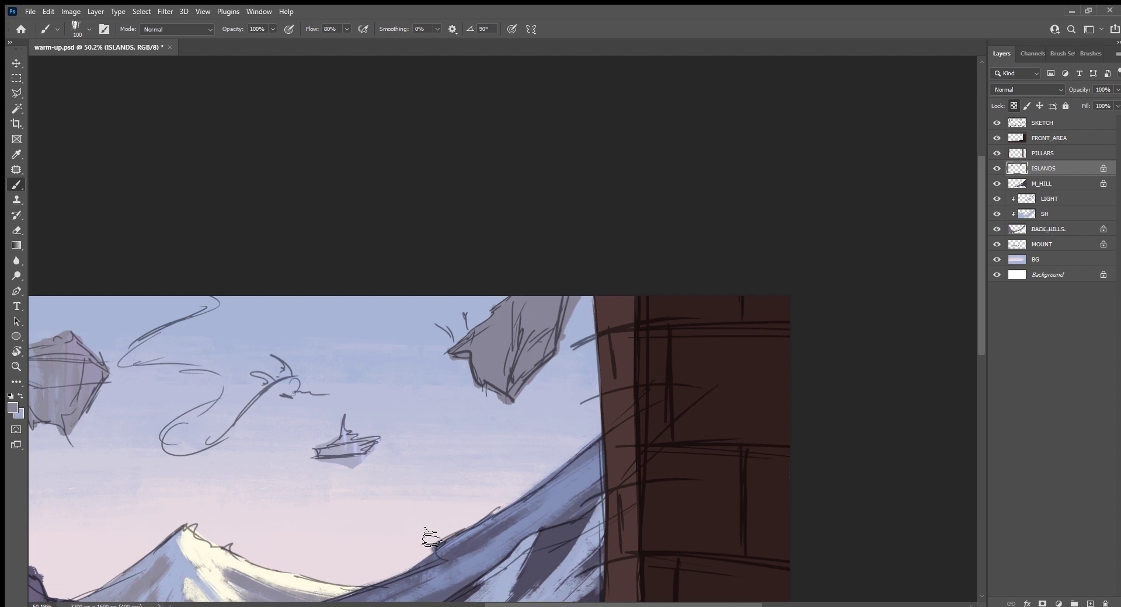
{"action": "key", "text": "bracketleft"}
{"action": "key", "text": "bracketleft"}
{"action": "key", "text": "bracketleft"}
{"action": "key", "text": "bracketleft"}
{"action": "key", "text": "bracketleft"}
{"action": "mouse_move", "coordinate": [506, 302]}
{"action": "left_mouse_down"}
{"action": "mouse_move", "coordinate": [505, 399]}
{"action": "mouse_move", "coordinate": [483, 321]}
{"action": "left_mouse_up"}
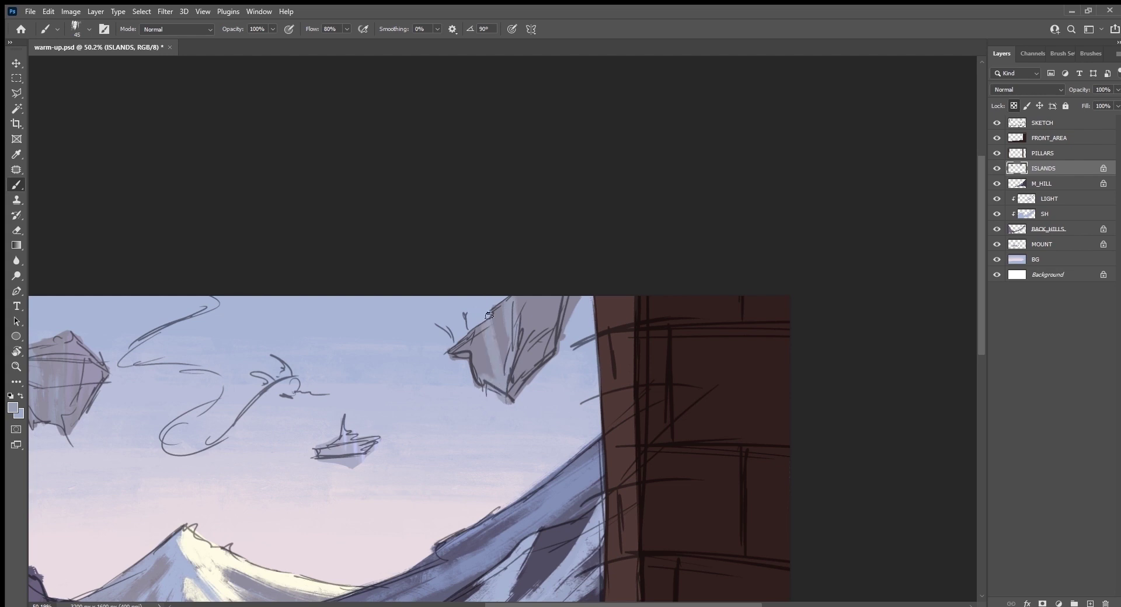
{"action": "left_click_drag", "start_coordinate": [488, 344], "coordinate": [488, 374]}
Fill the upper-right island's right side with darker grey hatching, then hide SKETCH.
{"action": "left_click", "coordinate": [419, 365], "text": "alt"}
{"action": "key", "text": "i"}
{"action": "key", "text": "b"}
{"action": "left_click_drag", "start_coordinate": [533, 344], "coordinate": [514, 400]}
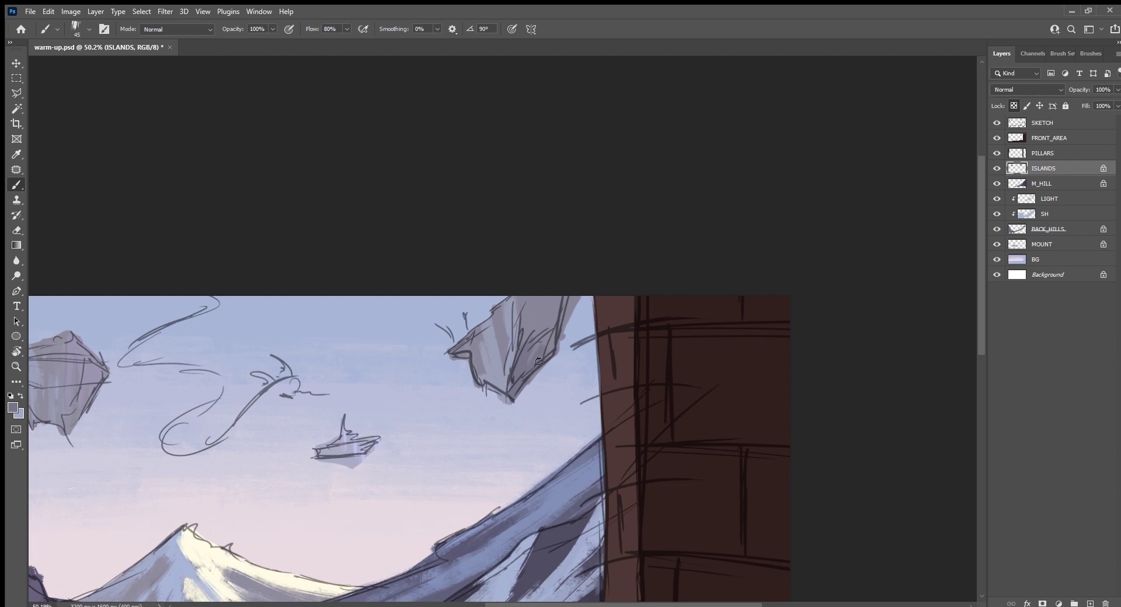
{"action": "mouse_move", "coordinate": [527, 347]}
{"action": "left_mouse_down"}
{"action": "mouse_move", "coordinate": [557, 341]}
{"action": "mouse_move", "coordinate": [559, 327]}
{"action": "mouse_move", "coordinate": [537, 351]}
{"action": "left_mouse_up"}
{"action": "left_click_drag", "start_coordinate": [520, 298], "coordinate": [540, 356]}
{"action": "left_click_drag", "start_coordinate": [563, 298], "coordinate": [548, 345]}
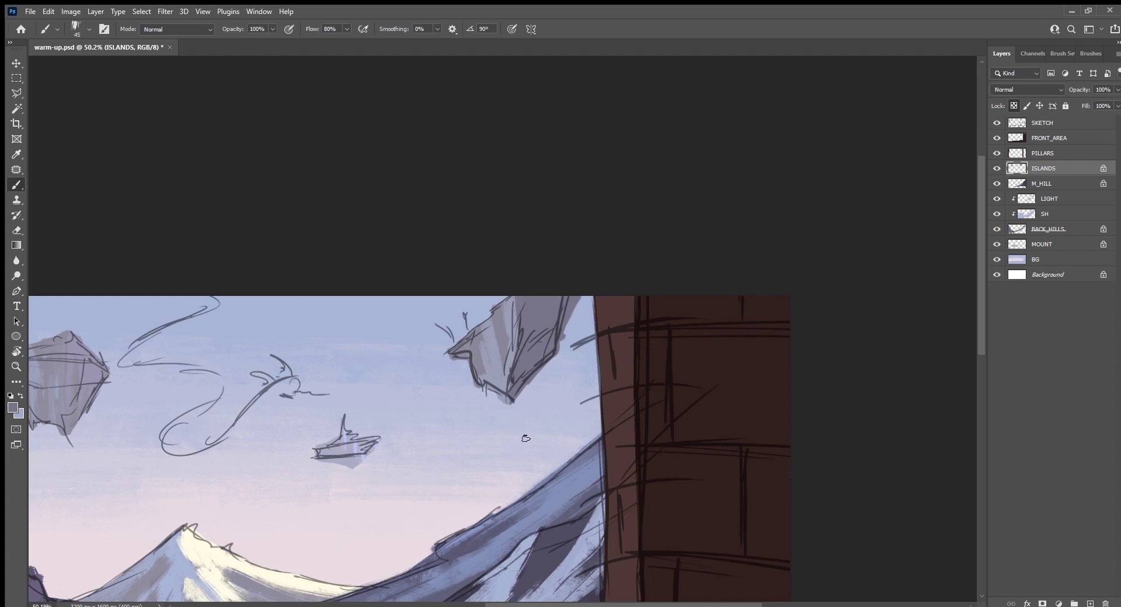
{"action": "mouse_move", "coordinate": [465, 352]}
{"action": "left_mouse_down"}
{"action": "mouse_move", "coordinate": [449, 362]}
{"action": "mouse_move", "coordinate": [469, 361]}
{"action": "left_mouse_up"}
{"action": "left_click", "coordinate": [997, 123]}
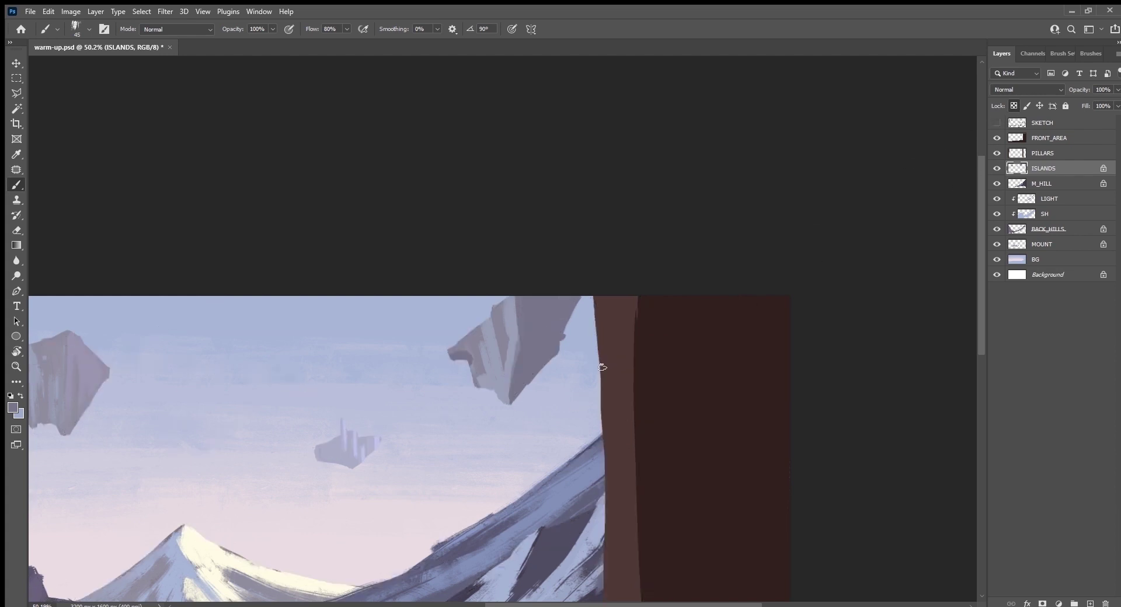
Sample rock greys and lighten the island's lower-left rock face.
{"action": "left_click", "coordinate": [467, 347], "text": "alt"}
{"action": "left_click", "coordinate": [457, 348], "text": "alt"}
{"action": "left_click", "coordinate": [540, 318], "text": "alt"}
{"action": "left_click_drag", "start_coordinate": [517, 354], "coordinate": [505, 400]}
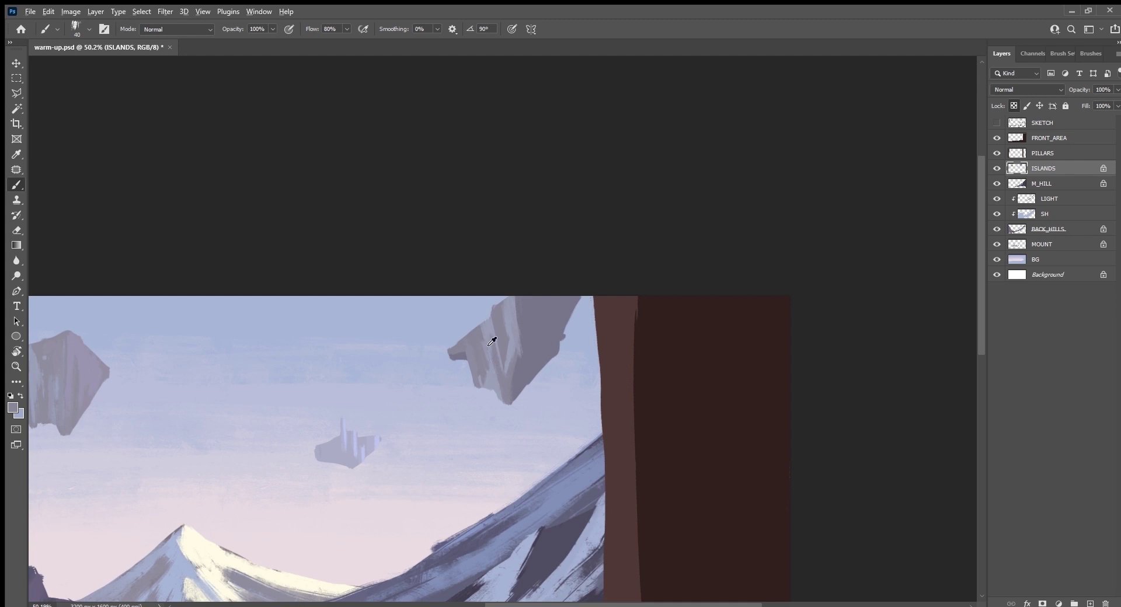
{"action": "left_click_drag", "start_coordinate": [492, 341], "coordinate": [484, 374]}
Paint lighter grey strokes along the rock's right edge with a slightly larger brush.
{"action": "left_click", "coordinate": [496, 327], "text": "alt"}
{"action": "left_click", "coordinate": [528, 347], "text": "alt"}
{"action": "left_click", "coordinate": [516, 328], "text": "alt"}
{"action": "left_click_drag", "start_coordinate": [569, 314], "coordinate": [558, 344]}
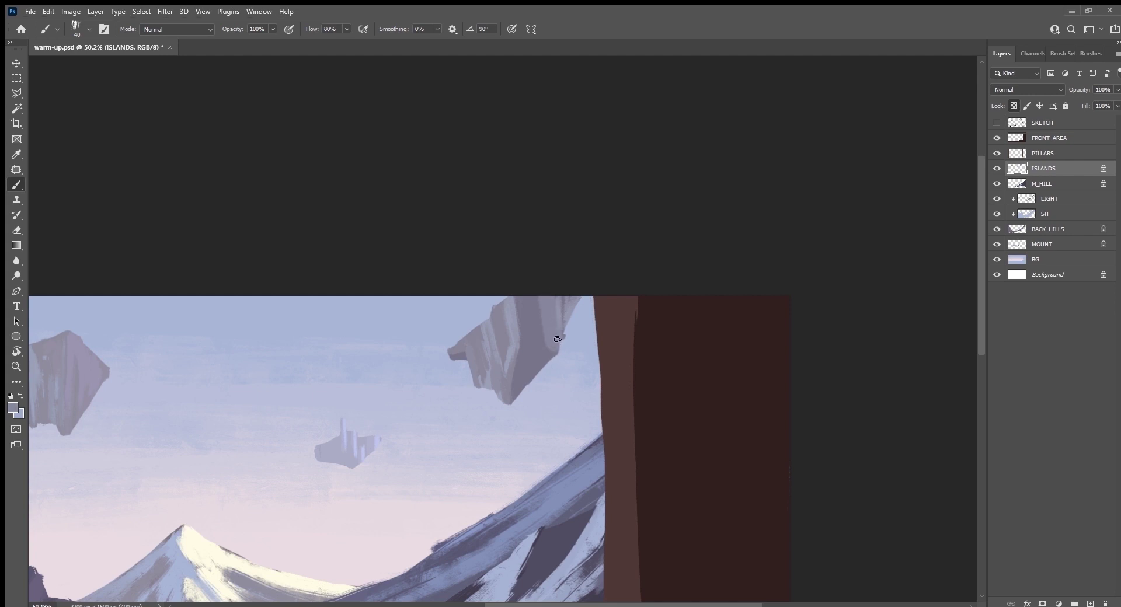
{"action": "left_click_drag", "start_coordinate": [556, 339], "coordinate": [569, 295]}
{"action": "key", "text": "bracketright"}
{"action": "left_click_drag", "start_coordinate": [541, 350], "coordinate": [543, 277]}
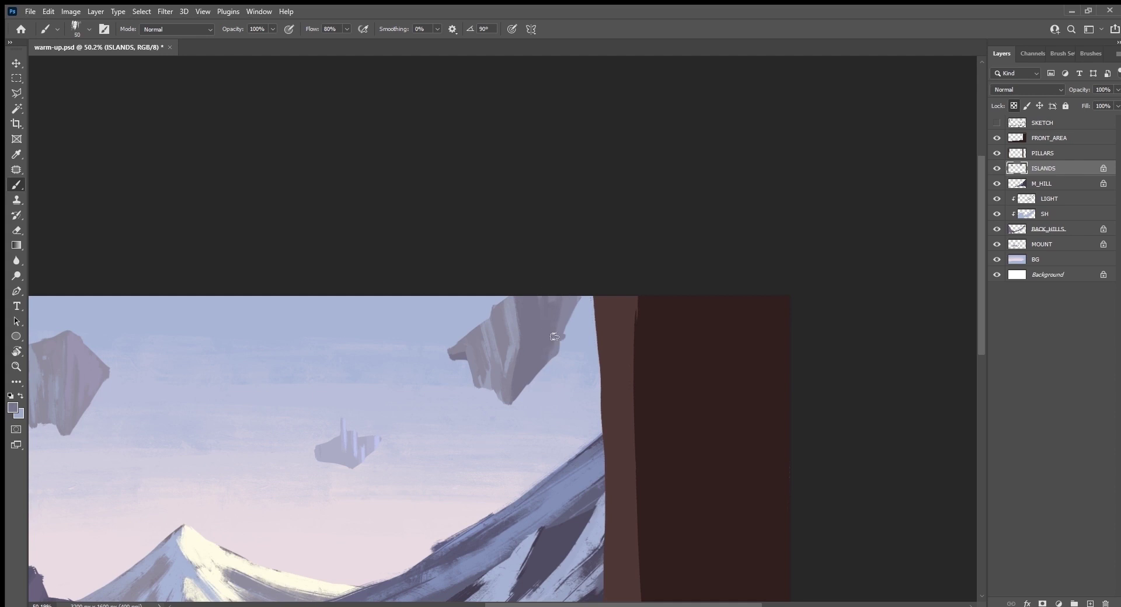
{"action": "left_click_drag", "start_coordinate": [553, 339], "coordinate": [568, 298]}
Add a thin snow-cream highlight along the rock's lower-right edge with a smaller brush.
{"action": "left_click", "coordinate": [511, 377], "text": "alt"}
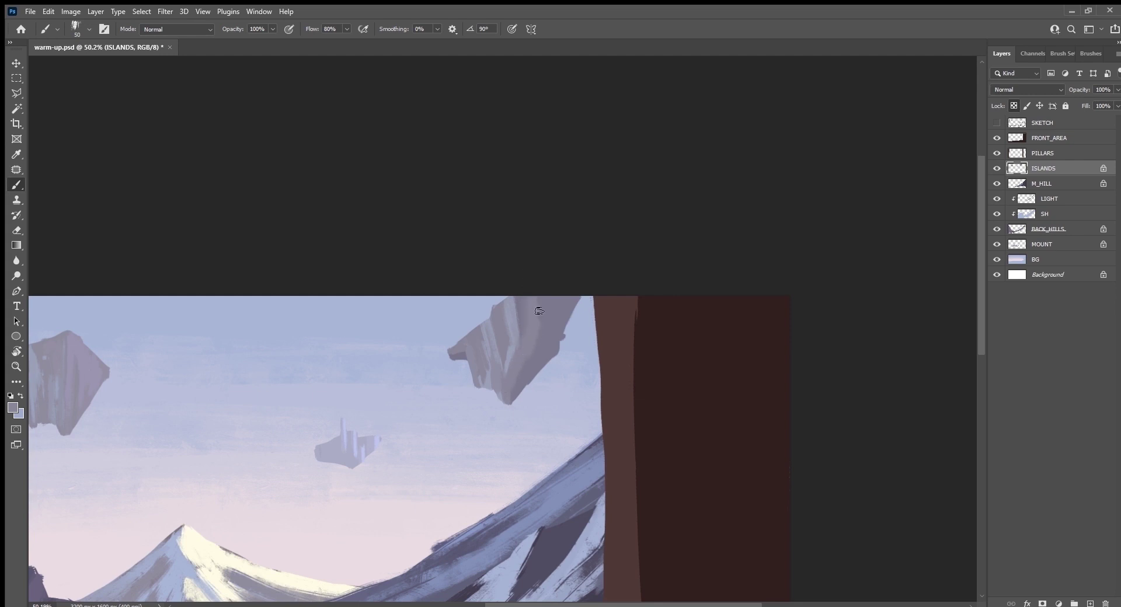
{"action": "left_click", "coordinate": [544, 348], "text": "alt"}
{"action": "left_click", "coordinate": [533, 323], "text": "alt"}
{"action": "left_click", "coordinate": [564, 300], "text": "alt"}
{"action": "left_click", "coordinate": [214, 554], "text": "alt"}
{"action": "key", "text": "bracketleft"}
{"action": "key", "text": "bracketleft"}
{"action": "key", "text": "bracketleft"}
{"action": "left_click_drag", "start_coordinate": [529, 379], "coordinate": [512, 402]}
{"action": "left_click_drag", "start_coordinate": [556, 351], "coordinate": [525, 382]}
Highlight the left island's peak and the small island in cream, save, and add a layer.
{"action": "mouse_move", "coordinate": [220, 459]}
{"action": "left_mouse_down"}
{"action": "mouse_move", "coordinate": [480, 428]}
{"action": "mouse_move", "coordinate": [566, 468]}
{"action": "left_mouse_up"}
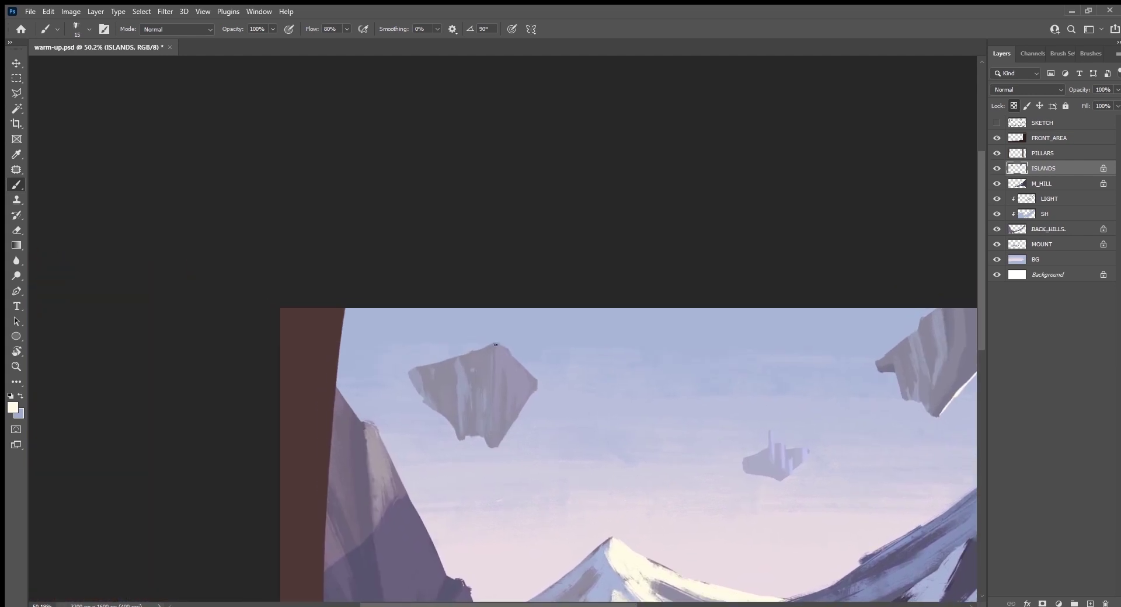
{"action": "left_click_drag", "start_coordinate": [495, 344], "coordinate": [493, 355]}
{"action": "scroll", "coordinate": [526, 414], "scroll_direction": "down", "scroll_amount": 2}
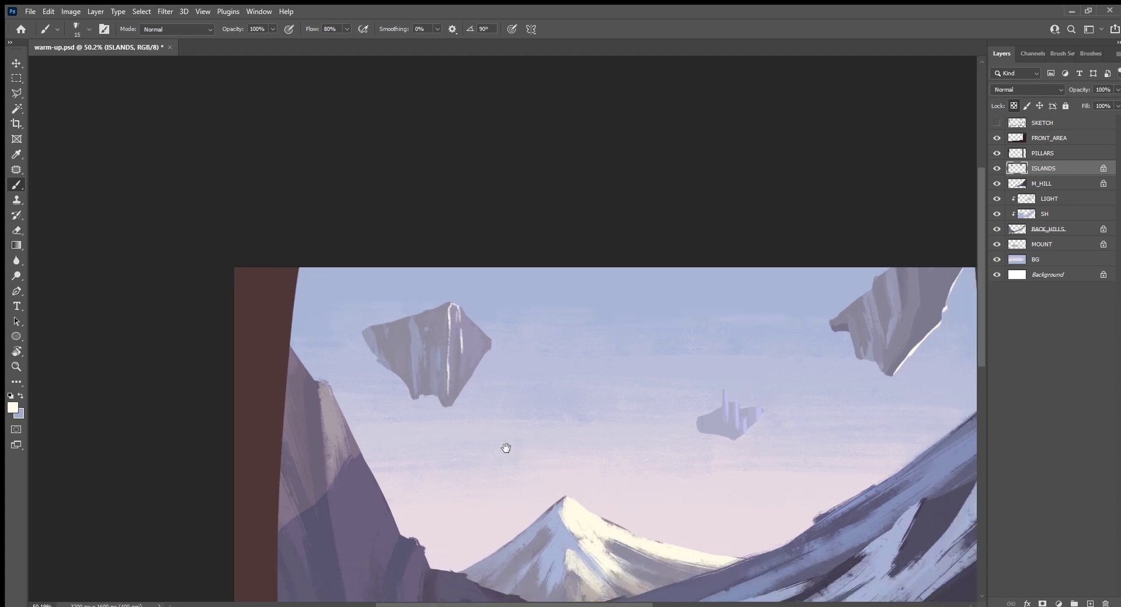
{"action": "scroll", "coordinate": [506, 450], "scroll_direction": "right", "scroll_amount": 5}
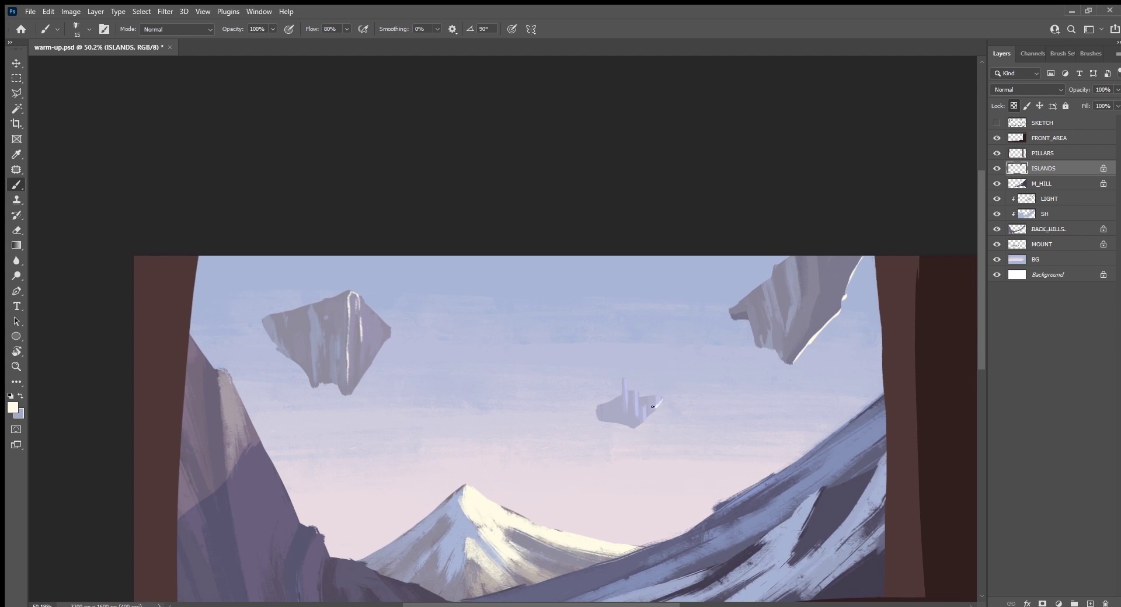
{"action": "left_click_drag", "start_coordinate": [652, 406], "coordinate": [642, 419]}
{"action": "key", "text": "ctrl+s"}
{"action": "left_click", "coordinate": [1094, 603]}
Rename the new layer to DETAILS.
{"action": "double_click", "coordinate": [1042, 167]}
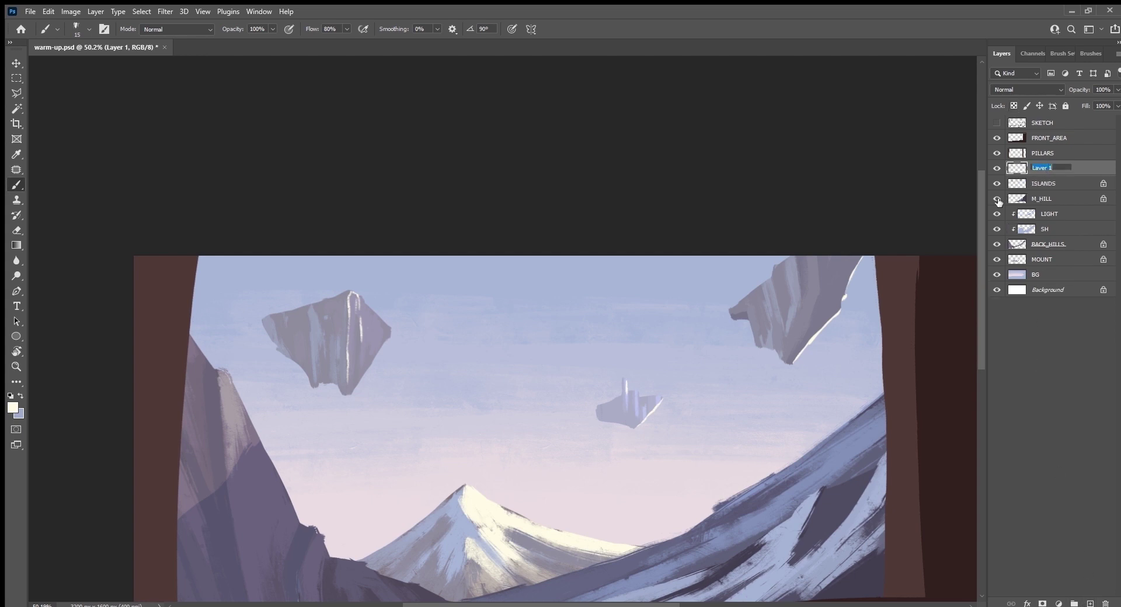
{"action": "type", "text": "DETAILS"}
{"action": "key", "text": "Return"}
Paint several thin drips hanging beneath the left floating island.
{"action": "left_click", "coordinate": [314, 326], "text": "alt"}
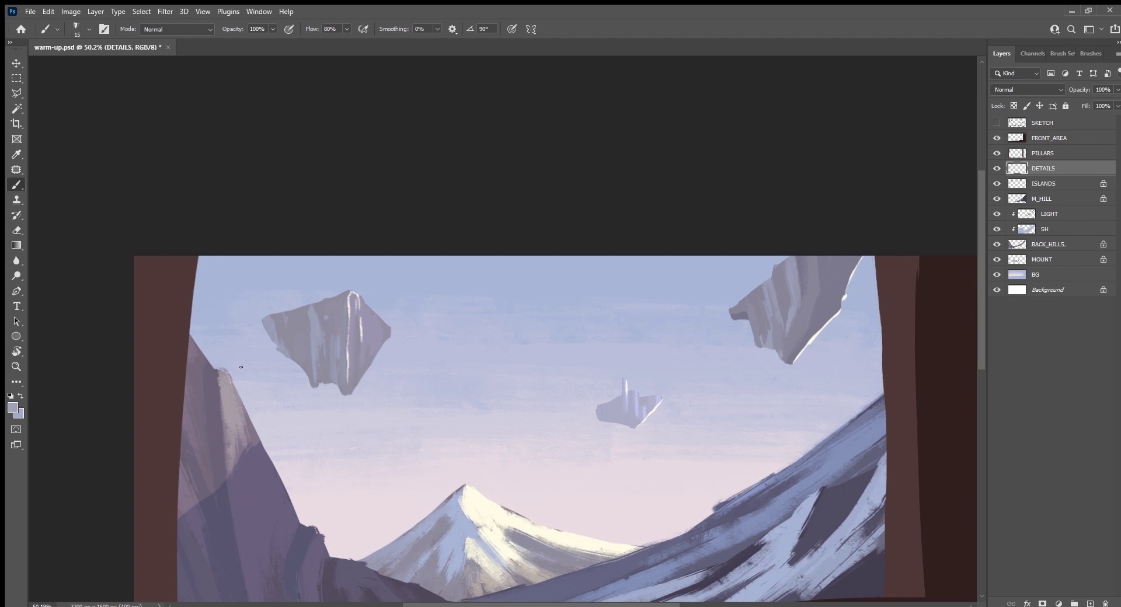
{"action": "key", "text": "i"}
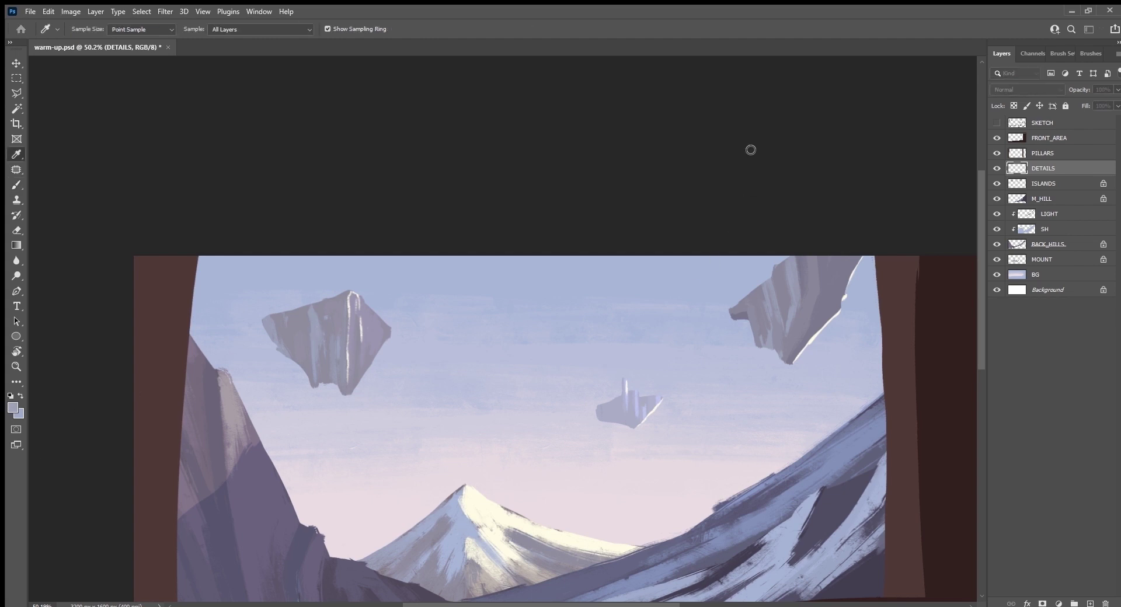
{"action": "key", "text": "b"}
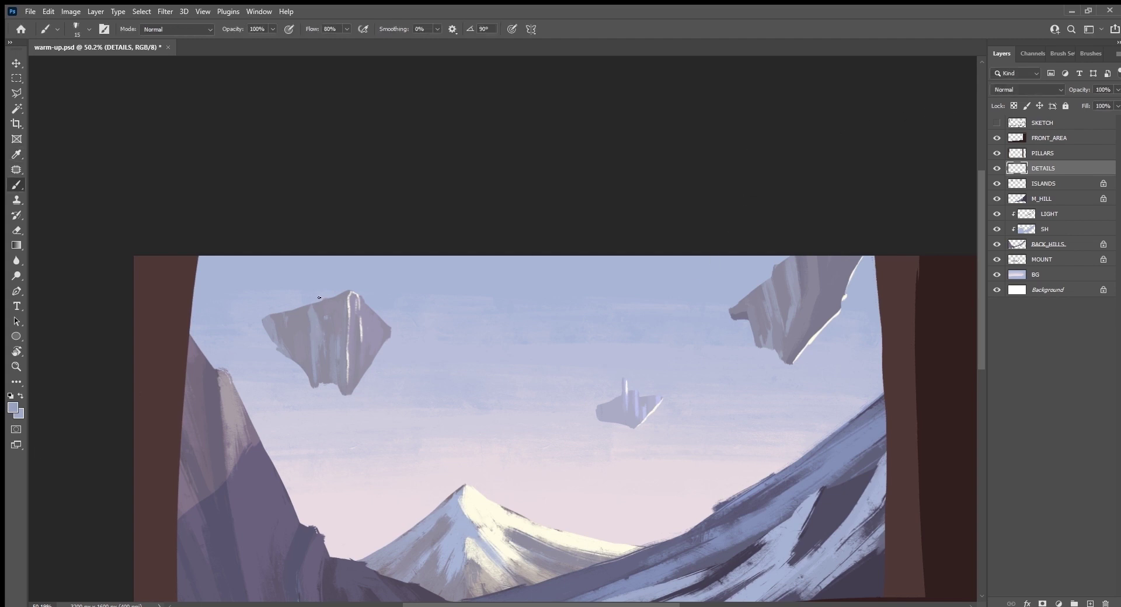
{"action": "left_click_drag", "start_coordinate": [324, 361], "coordinate": [330, 432]}
{"action": "left_click_drag", "start_coordinate": [309, 394], "coordinate": [311, 435]}
{"action": "left_click_drag", "start_coordinate": [303, 315], "coordinate": [308, 415]}
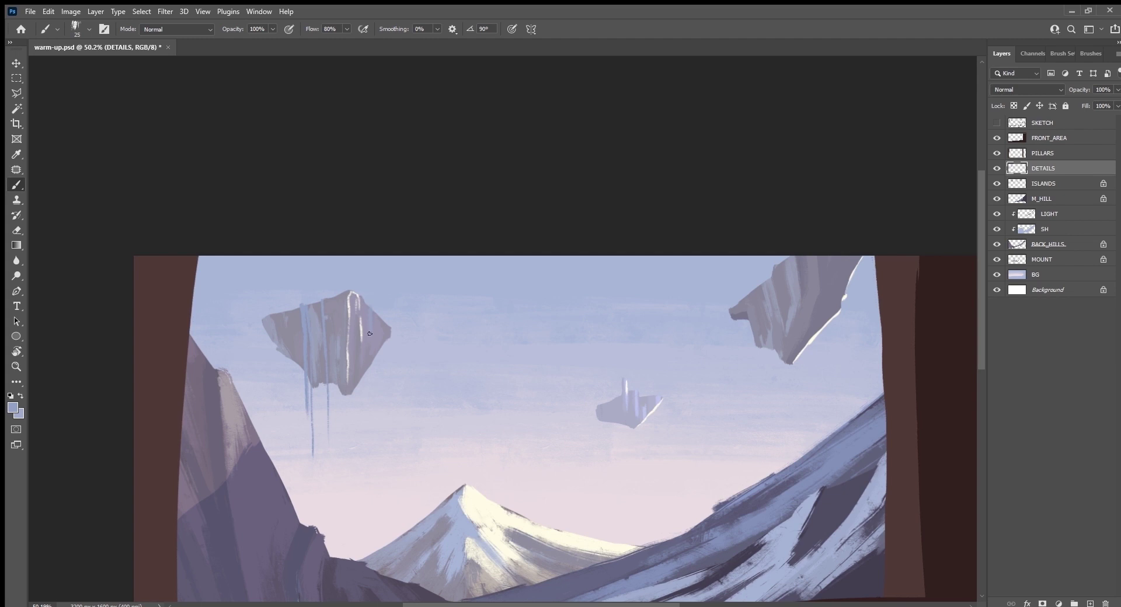
{"action": "left_click_drag", "start_coordinate": [366, 377], "coordinate": [363, 462]}
{"action": "left_click_drag", "start_coordinate": [367, 375], "coordinate": [365, 493]}
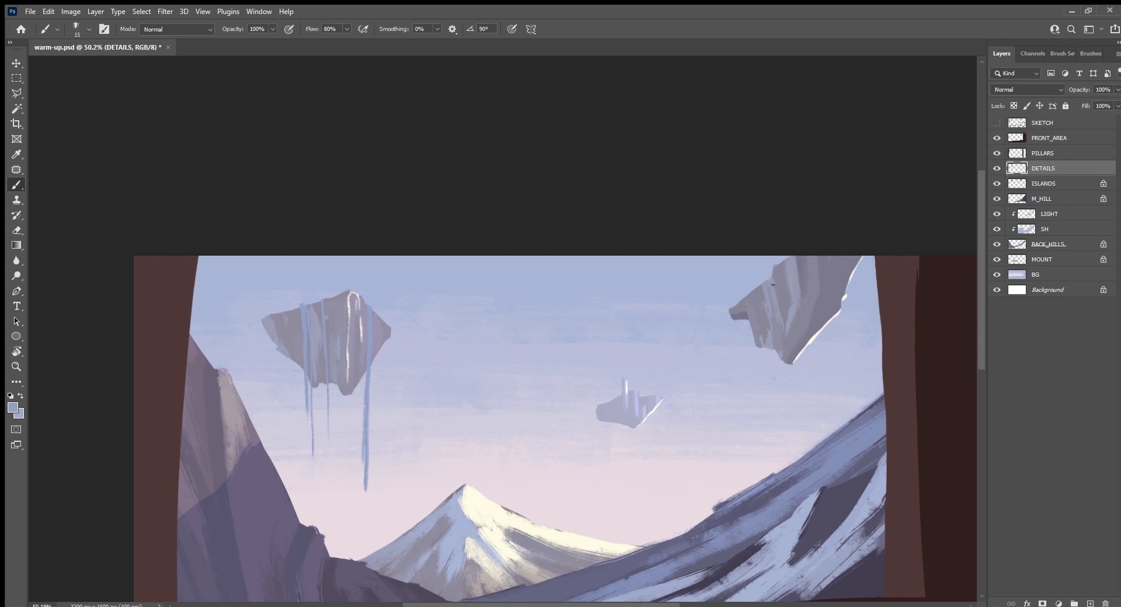
Paint drips under the right floating island and the small island.
{"action": "left_click_drag", "start_coordinate": [780, 310], "coordinate": [790, 378]}
{"action": "left_click_drag", "start_coordinate": [790, 375], "coordinate": [799, 413]}
{"action": "left_click_drag", "start_coordinate": [810, 276], "coordinate": [831, 372]}
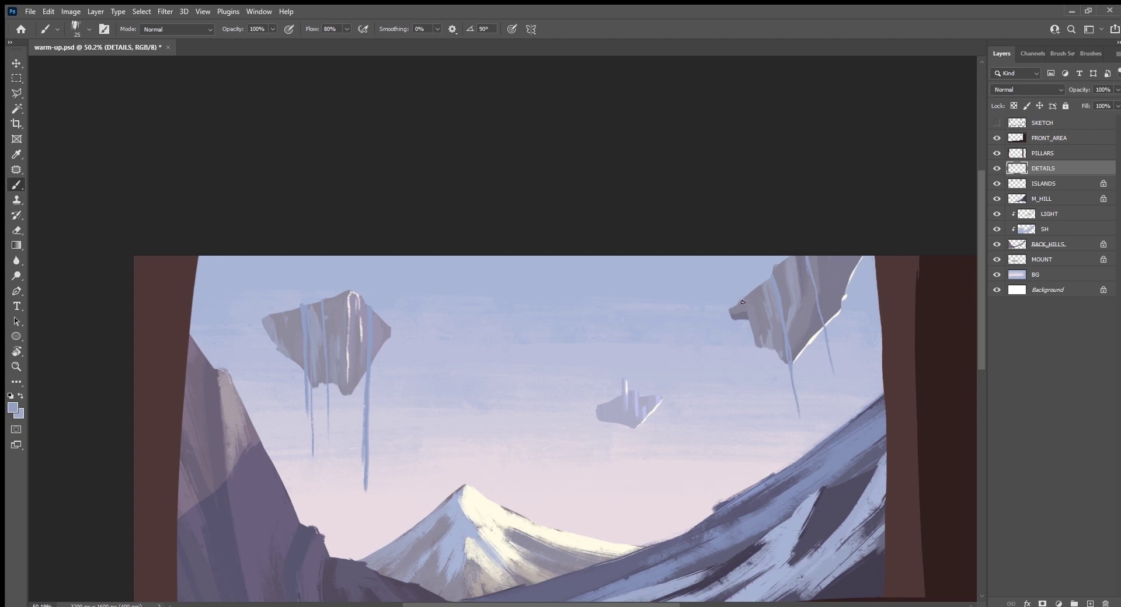
{"action": "left_click_drag", "start_coordinate": [743, 302], "coordinate": [761, 379]}
{"action": "key", "text": "alt"}
{"action": "key", "text": "i"}
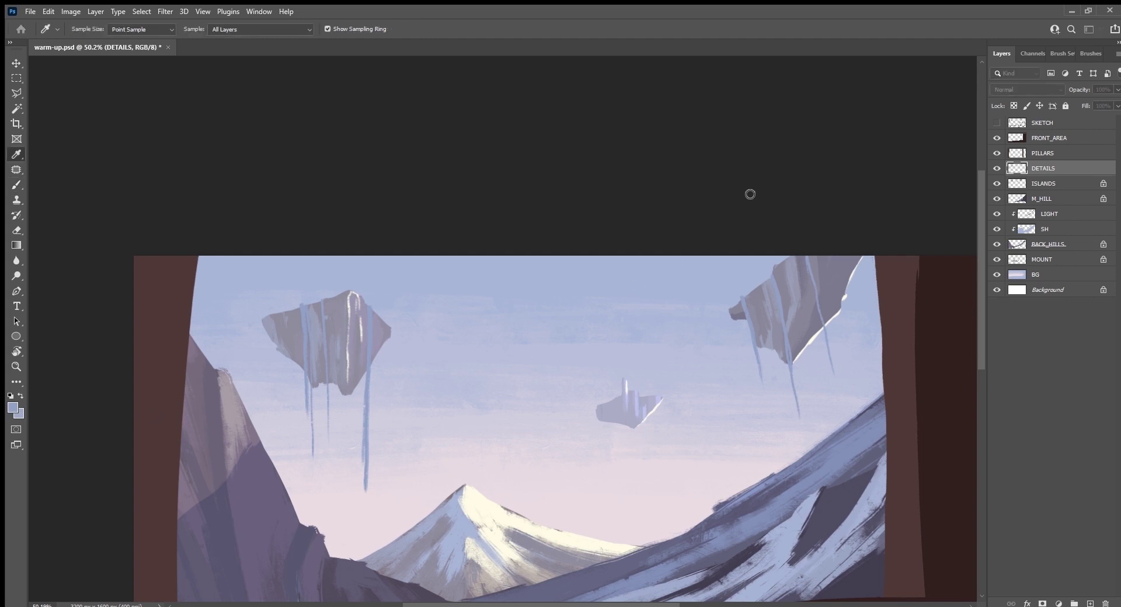
{"action": "key", "text": "b"}
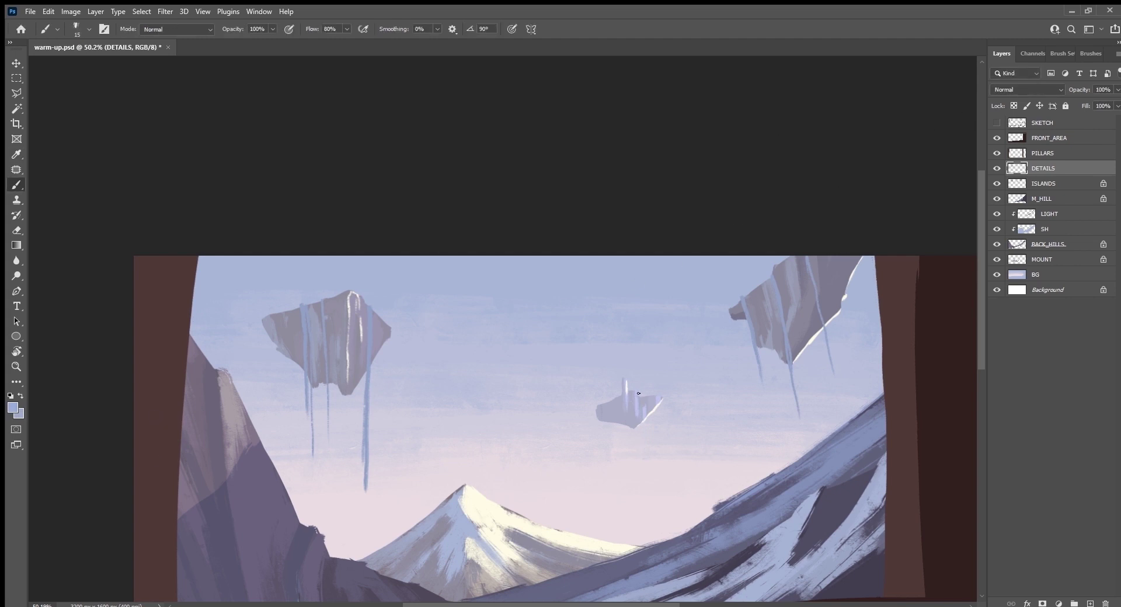
{"action": "left_click_drag", "start_coordinate": [640, 435], "coordinate": [642, 489]}
Brighten one drip with a light blue stroke, save, and add a layer above DETAILS.
{"action": "left_click_drag", "start_coordinate": [627, 498], "coordinate": [678, 457]}
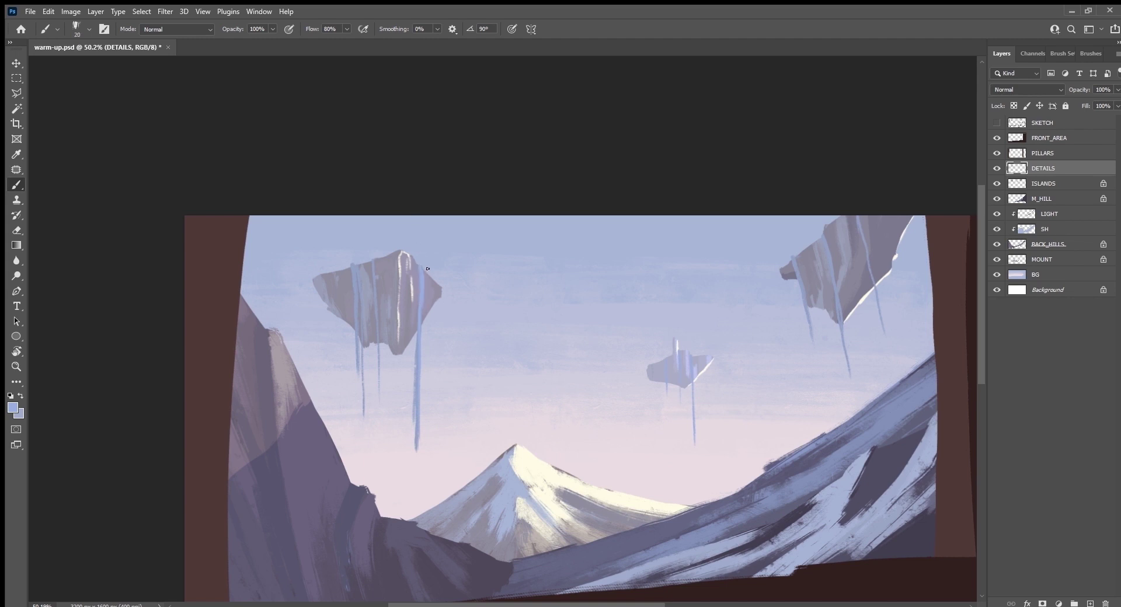
{"action": "key", "text": "bracketright"}
{"action": "mouse_move", "coordinate": [422, 298]}
{"action": "left_mouse_down"}
{"action": "mouse_move", "coordinate": [420, 274]}
{"action": "mouse_move", "coordinate": [422, 464]}
{"action": "left_mouse_up"}
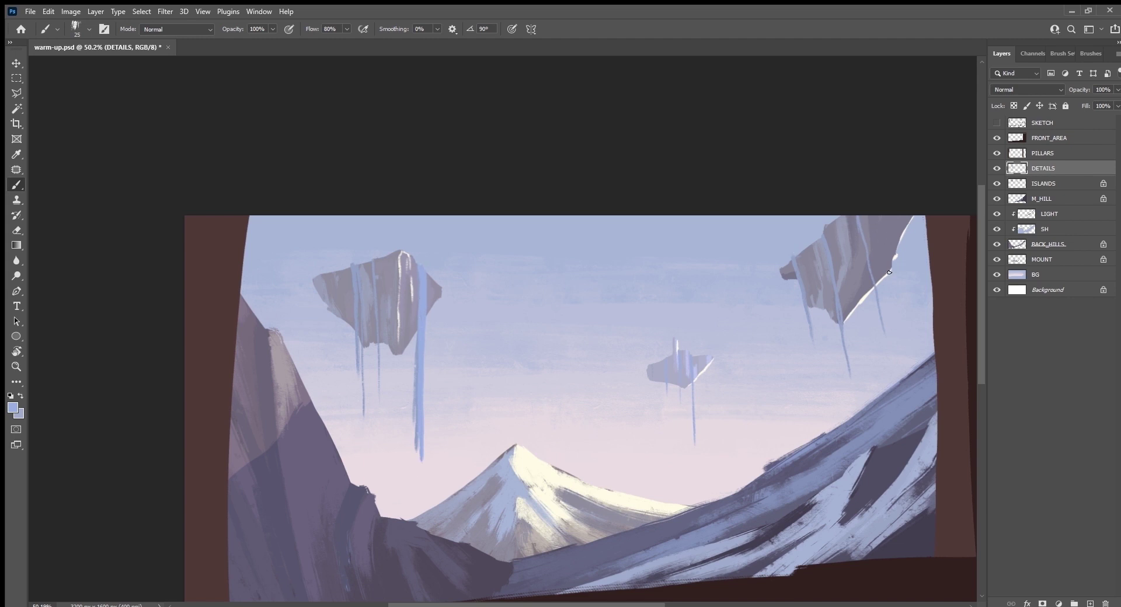
{"action": "left_click_drag", "start_coordinate": [896, 401], "coordinate": [804, 373]}
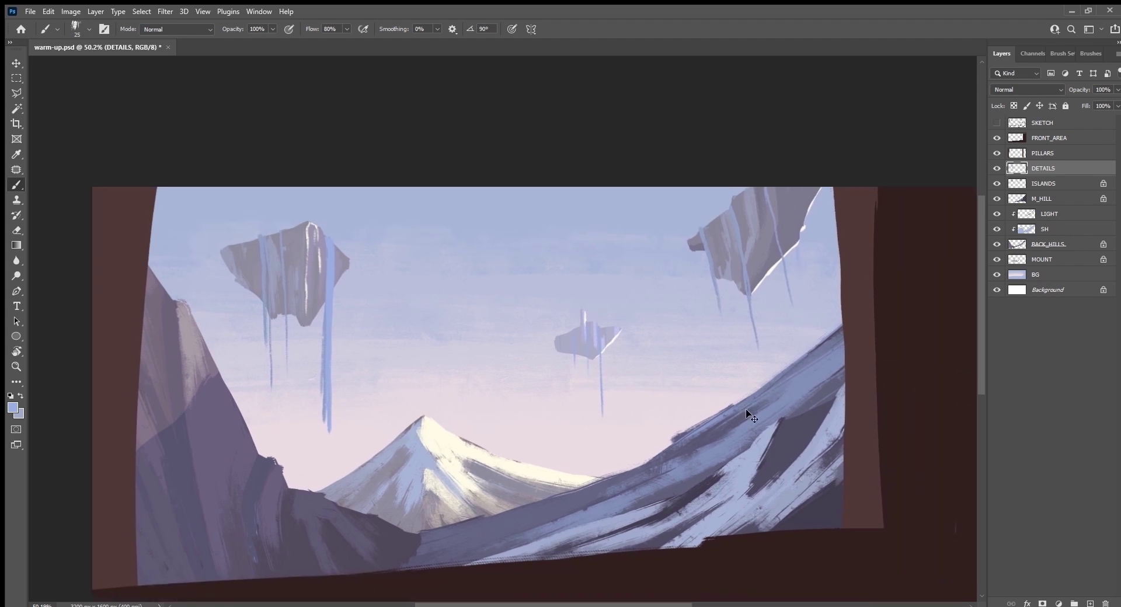
{"action": "key", "text": "ctrl+s"}
{"action": "left_click", "coordinate": [1090, 603]}
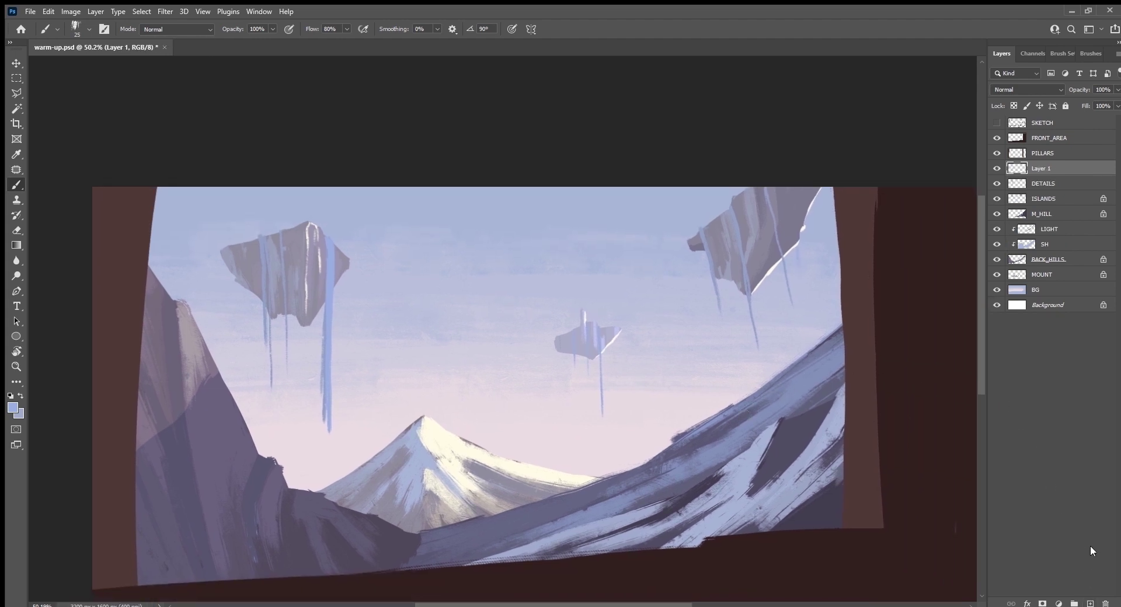
Name the new layer DRAGON and make the SKETCH lines visible again.
{"action": "double_click", "coordinate": [1042, 168]}
{"action": "type", "text": "DRAGON"}
{"action": "key", "text": "Return"}
{"action": "left_click", "coordinate": [996, 122]}
Tilt the canvas view and paint trial red dragon body strokes along the sketch.
{"action": "key", "text": "r"}
{"action": "mouse_move", "coordinate": [507, 493]}
{"action": "left_mouse_down"}
{"action": "mouse_move", "coordinate": [621, 376]}
{"action": "mouse_move", "coordinate": [611, 549]}
{"action": "left_mouse_up"}
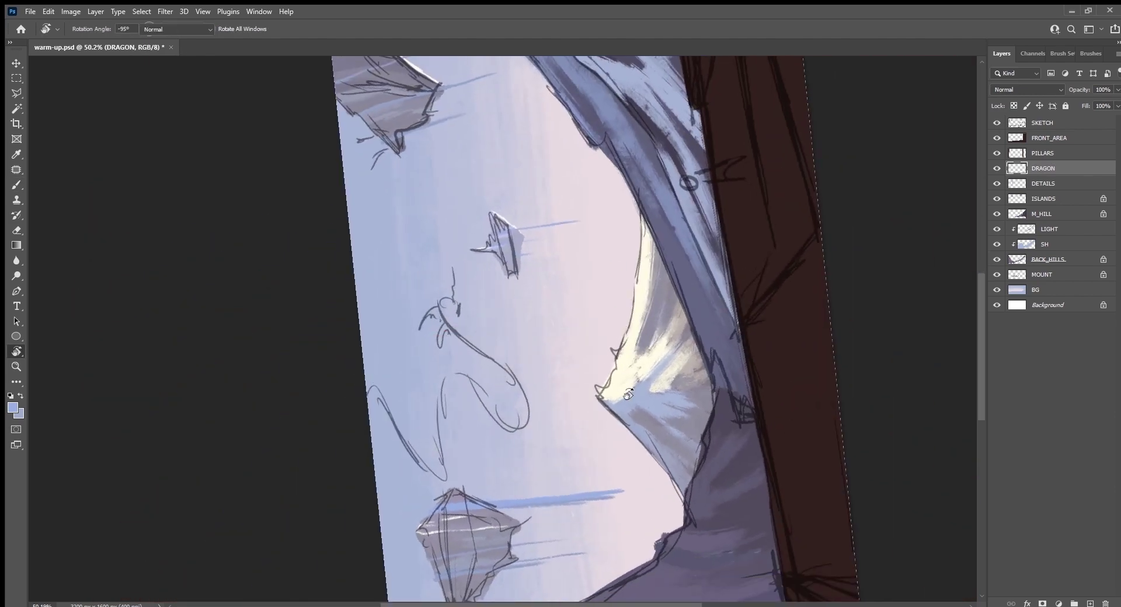
{"action": "key", "text": "b"}
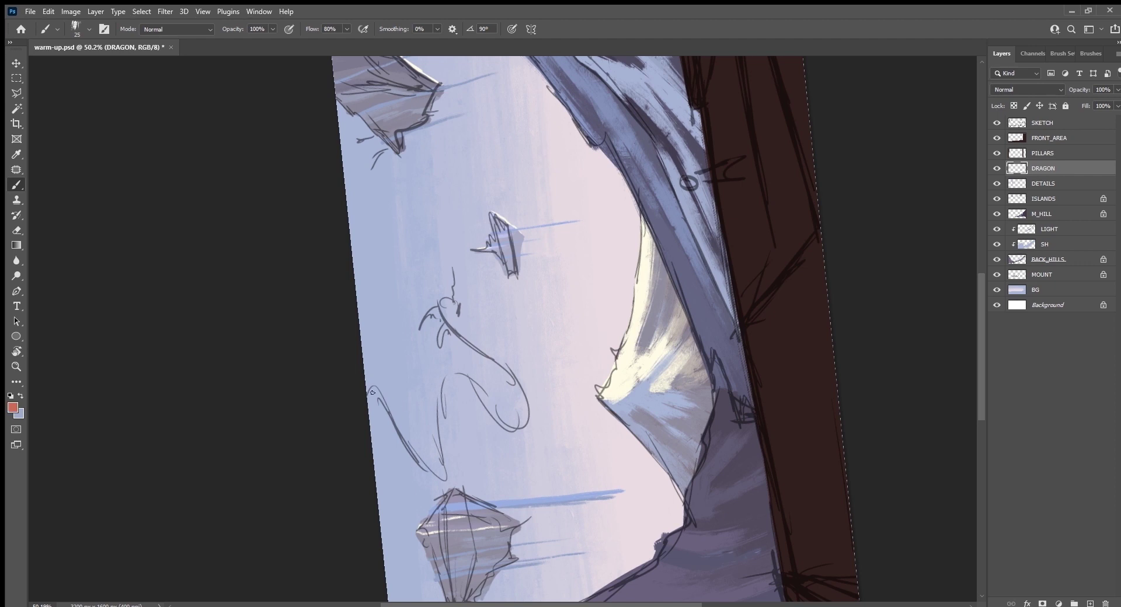
{"action": "left_click_drag", "start_coordinate": [372, 393], "coordinate": [402, 444]}
{"action": "left_click_drag", "start_coordinate": [378, 395], "coordinate": [429, 471]}
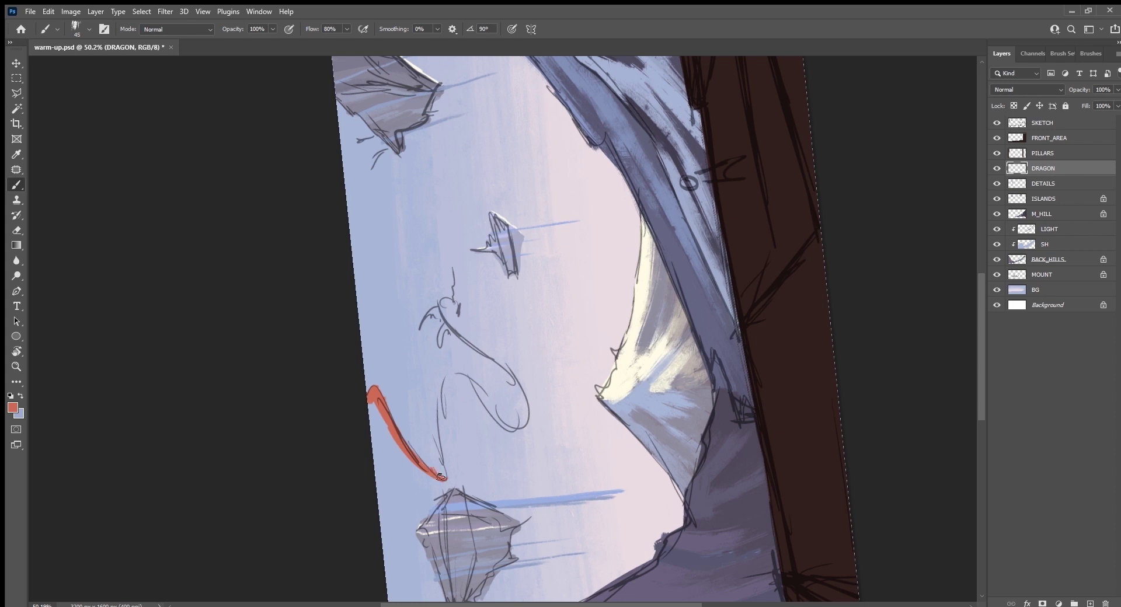
{"action": "mouse_move", "coordinate": [443, 478]}
{"action": "left_mouse_down"}
{"action": "mouse_move", "coordinate": [450, 378]}
{"action": "mouse_move", "coordinate": [475, 389]}
{"action": "mouse_move", "coordinate": [505, 367]}
{"action": "mouse_move", "coordinate": [472, 385]}
{"action": "mouse_move", "coordinate": [526, 409]}
{"action": "mouse_move", "coordinate": [448, 301]}
{"action": "mouse_move", "coordinate": [458, 327]}
{"action": "mouse_move", "coordinate": [449, 293]}
{"action": "left_mouse_up"}
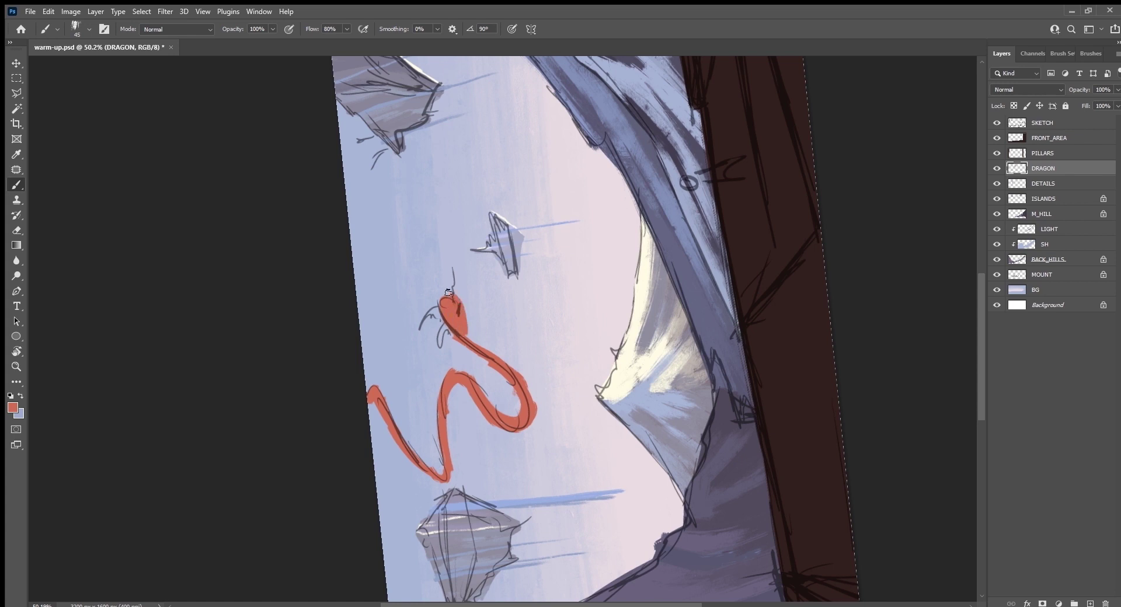
Undo a stroke, repaint the red head and neck, then delete all the red paint.
{"action": "key", "text": "ctrl+z"}
{"action": "left_click_drag", "start_coordinate": [448, 285], "coordinate": [478, 345]}
{"action": "mouse_move", "coordinate": [457, 288]}
{"action": "left_mouse_down"}
{"action": "mouse_move", "coordinate": [467, 333]}
{"action": "mouse_move", "coordinate": [528, 394]}
{"action": "left_mouse_up"}
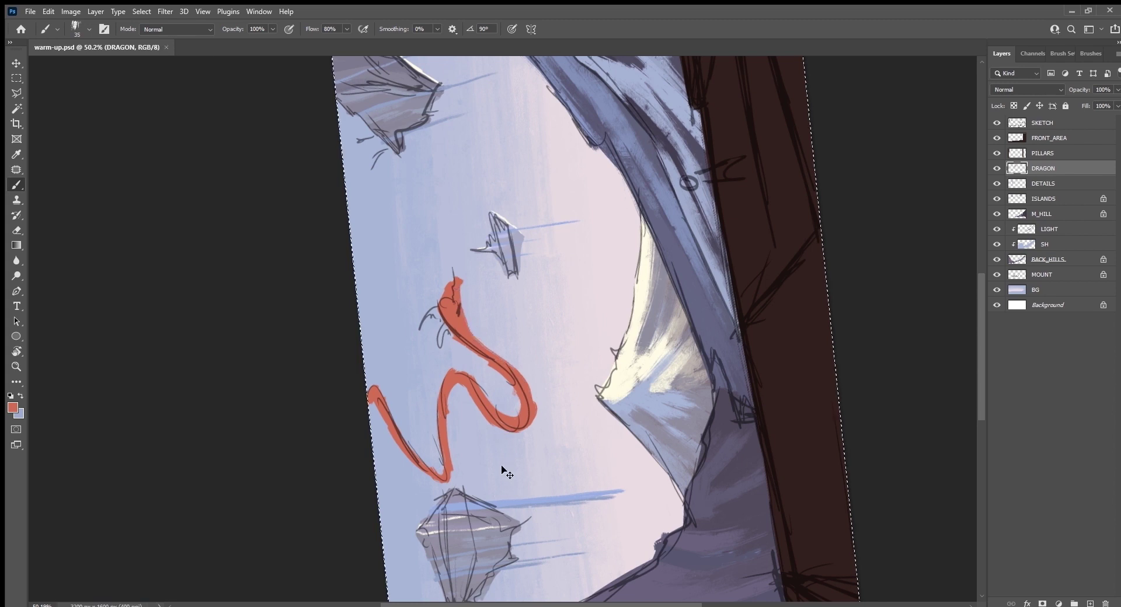
{"action": "key", "text": "Delete"}
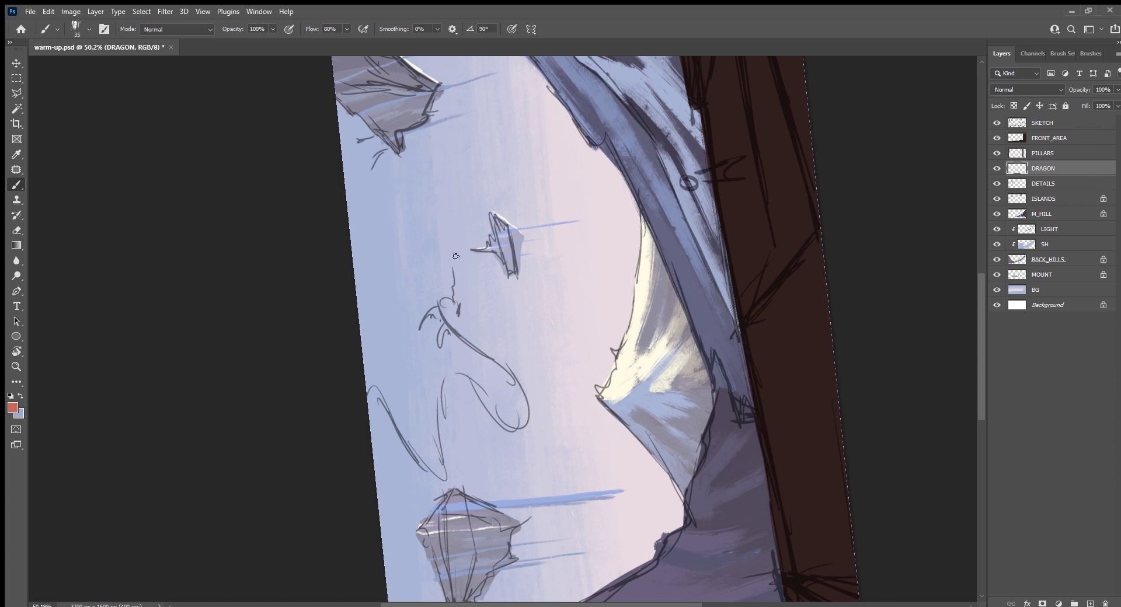
Paint the dragon's head, neck and lower body in red, filling the gaps along the sketch.
{"action": "key", "text": "bracketleft"}
{"action": "mouse_move", "coordinate": [447, 293]}
{"action": "left_mouse_down"}
{"action": "mouse_move", "coordinate": [452, 283]}
{"action": "mouse_move", "coordinate": [449, 325]}
{"action": "mouse_move", "coordinate": [494, 355]}
{"action": "mouse_move", "coordinate": [528, 415]}
{"action": "mouse_move", "coordinate": [494, 415]}
{"action": "mouse_move", "coordinate": [461, 377]}
{"action": "mouse_move", "coordinate": [440, 397]}
{"action": "mouse_move", "coordinate": [443, 446]}
{"action": "mouse_move", "coordinate": [421, 456]}
{"action": "mouse_move", "coordinate": [367, 380]}
{"action": "left_mouse_up"}
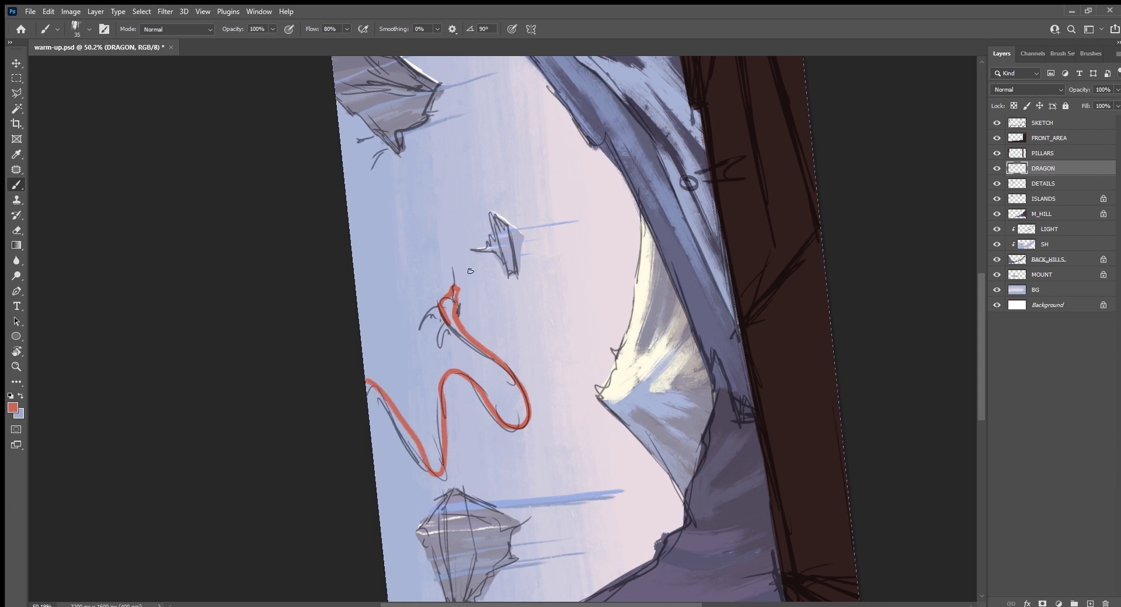
{"action": "key", "text": "bracketright"}
{"action": "mouse_move", "coordinate": [446, 320]}
{"action": "left_mouse_down"}
{"action": "mouse_move", "coordinate": [512, 385]}
{"action": "mouse_move", "coordinate": [520, 413]}
{"action": "mouse_move", "coordinate": [449, 362]}
{"action": "mouse_move", "coordinate": [433, 435]}
{"action": "mouse_move", "coordinate": [330, 353]}
{"action": "mouse_move", "coordinate": [388, 391]}
{"action": "mouse_move", "coordinate": [371, 374]}
{"action": "mouse_move", "coordinate": [384, 381]}
{"action": "mouse_move", "coordinate": [428, 453]}
{"action": "left_mouse_up"}
{"action": "mouse_move", "coordinate": [374, 386]}
{"action": "left_mouse_down"}
{"action": "mouse_move", "coordinate": [437, 472]}
{"action": "mouse_move", "coordinate": [413, 440]}
{"action": "mouse_move", "coordinate": [436, 447]}
{"action": "left_mouse_up"}
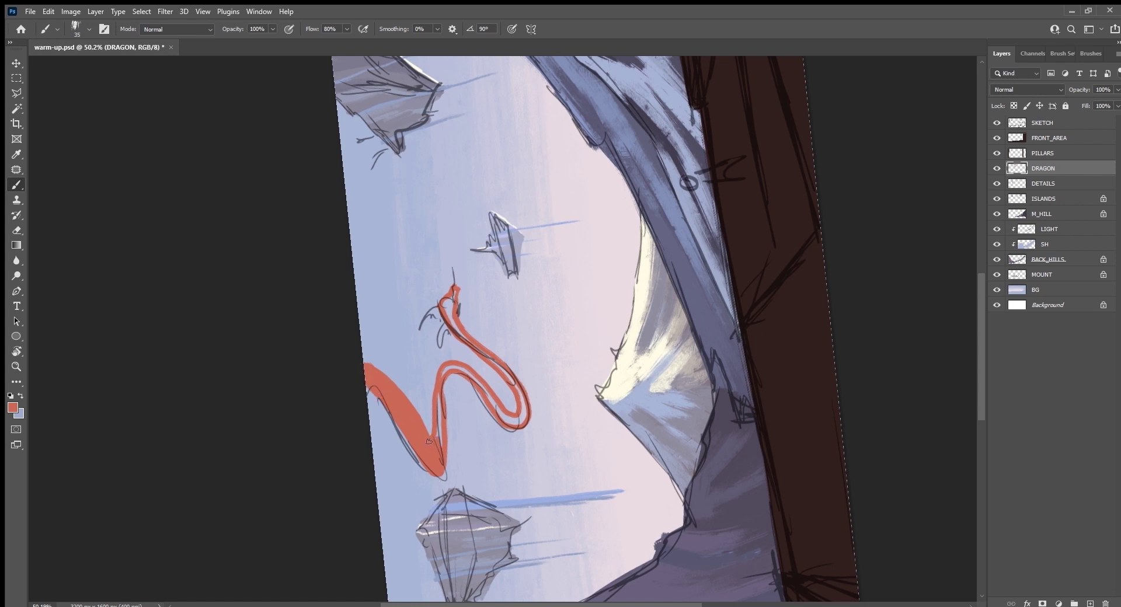
{"action": "mouse_move", "coordinate": [438, 437]}
{"action": "left_mouse_down"}
{"action": "mouse_move", "coordinate": [439, 384]}
{"action": "mouse_move", "coordinate": [438, 405]}
{"action": "left_mouse_up"}
Fill the last gap in the red body and hide the SKETCH layer.
{"action": "key", "text": "Escape"}
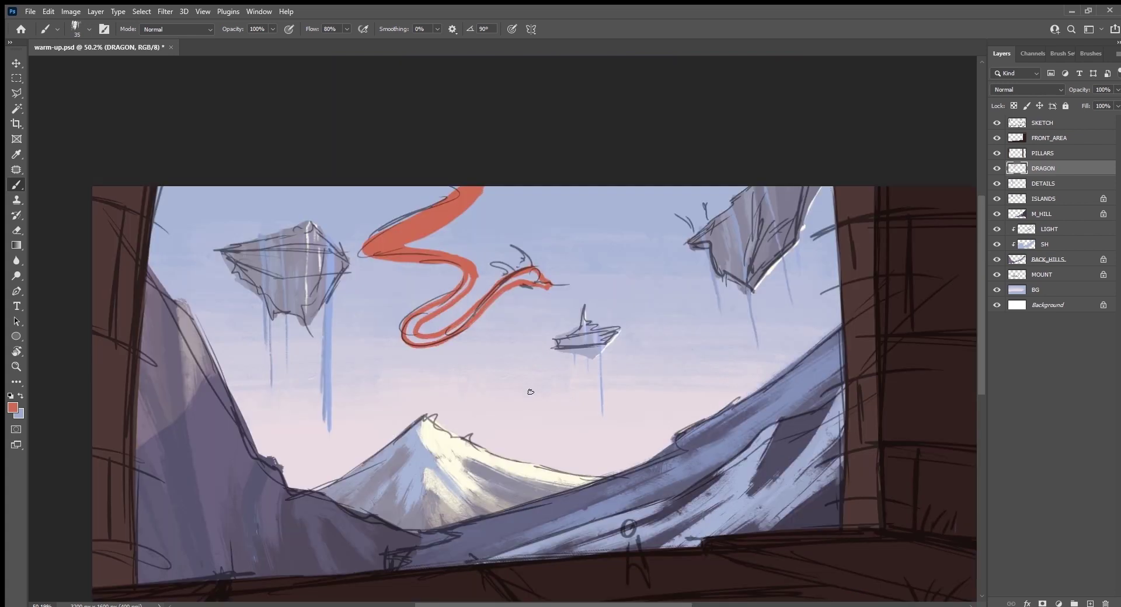
{"action": "left_click_drag", "start_coordinate": [468, 268], "coordinate": [406, 334]}
{"action": "key", "text": "r"}
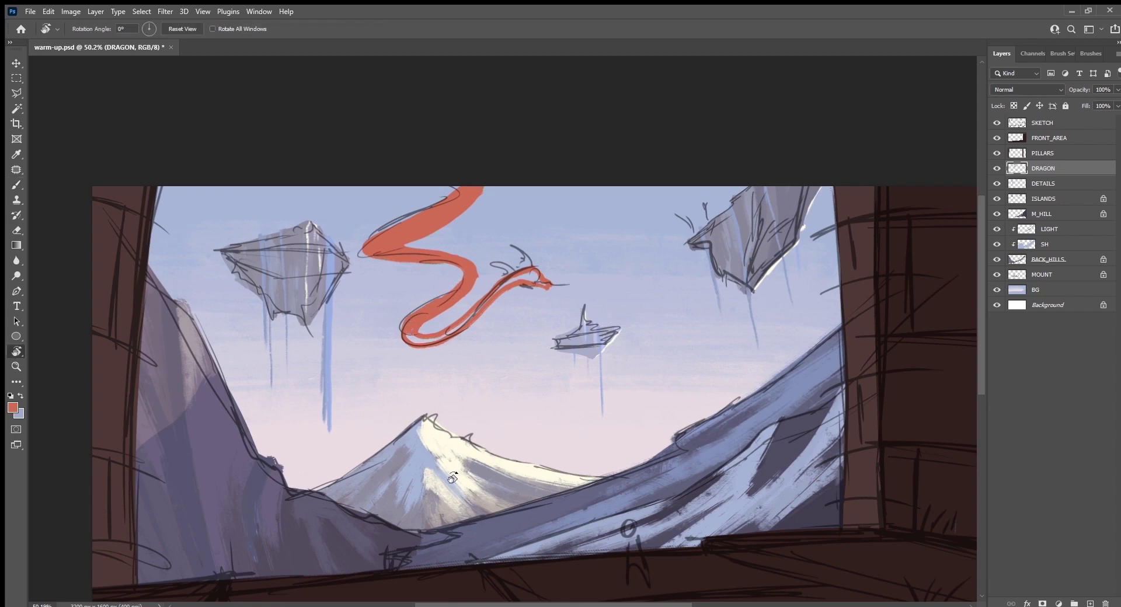
{"action": "mouse_move", "coordinate": [451, 457]}
{"action": "left_mouse_down"}
{"action": "mouse_move", "coordinate": [442, 385]}
{"action": "mouse_move", "coordinate": [468, 388]}
{"action": "mouse_move", "coordinate": [489, 271]}
{"action": "left_mouse_up"}
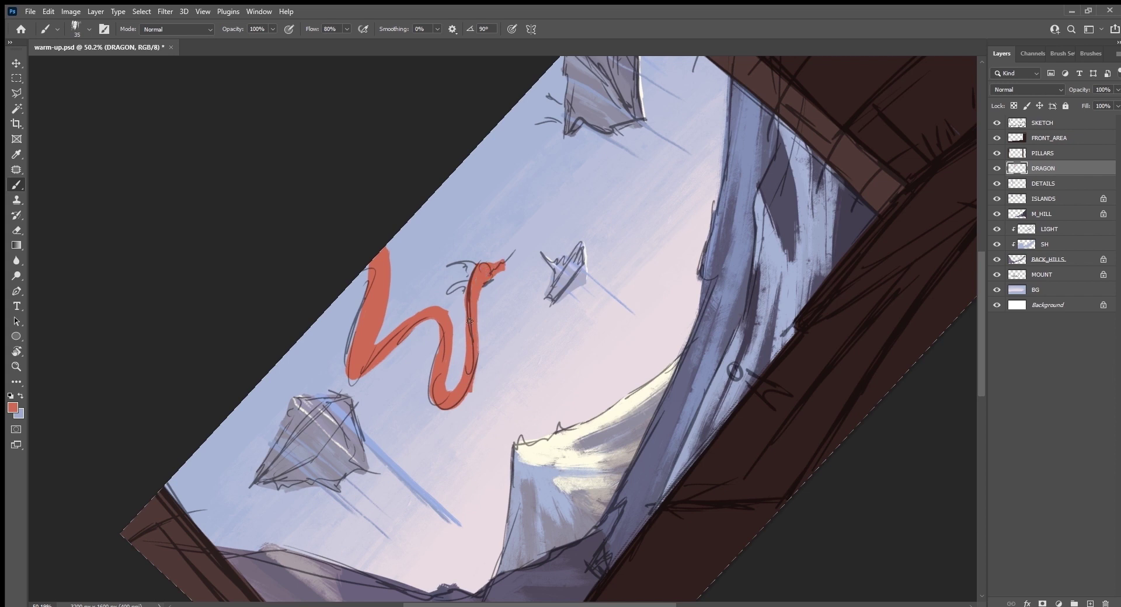
{"action": "left_click", "coordinate": [997, 122]}
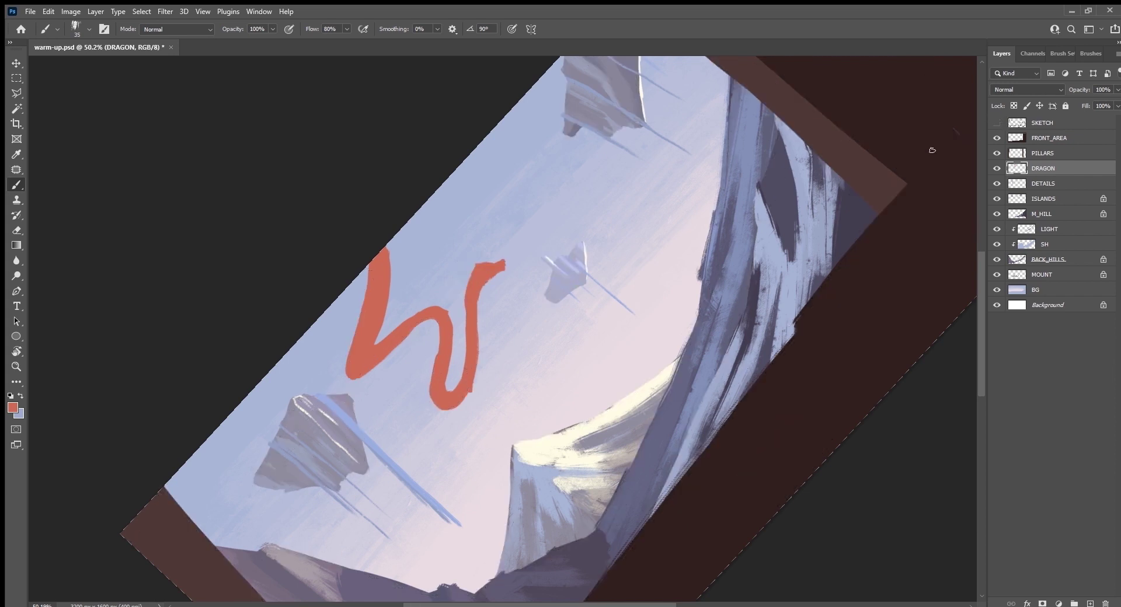
{"action": "left_click_drag", "start_coordinate": [521, 334], "coordinate": [592, 374]}
{"action": "key", "text": "r"}
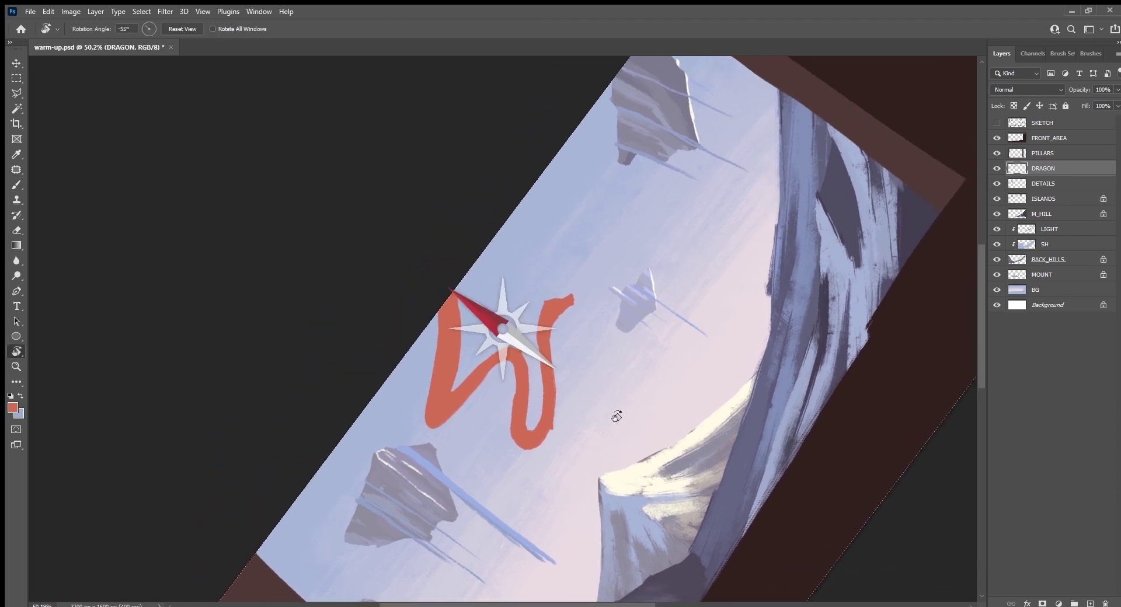
{"action": "left_click_drag", "start_coordinate": [589, 412], "coordinate": [613, 365]}
Trim the red stroke with a small hard-edged eraser and repaint its top end.
{"action": "key", "text": "e"}
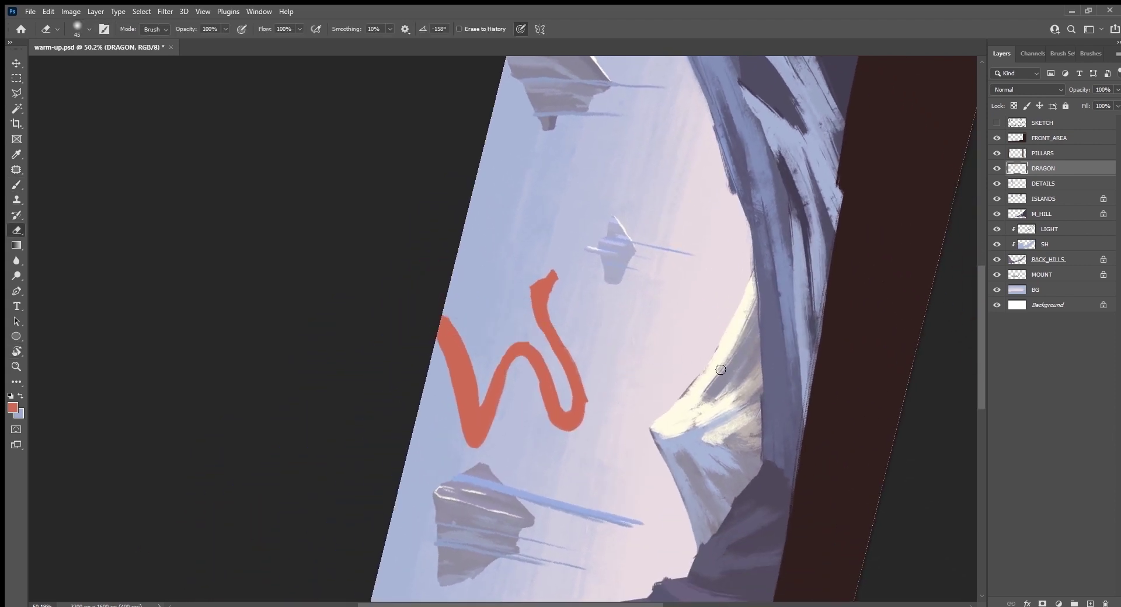
{"action": "key", "text": "shift+bracketright"}
{"action": "key", "text": "shift+bracketright"}
{"action": "key", "text": "shift+bracketright"}
{"action": "key", "text": "bracketleft"}
{"action": "key", "text": "bracketleft"}
{"action": "key", "text": "r"}
{"action": "mouse_move", "coordinate": [532, 536]}
{"action": "left_mouse_down"}
{"action": "mouse_move", "coordinate": [613, 373]}
{"action": "mouse_move", "coordinate": [594, 416]}
{"action": "left_mouse_up"}
{"action": "key", "text": "b"}
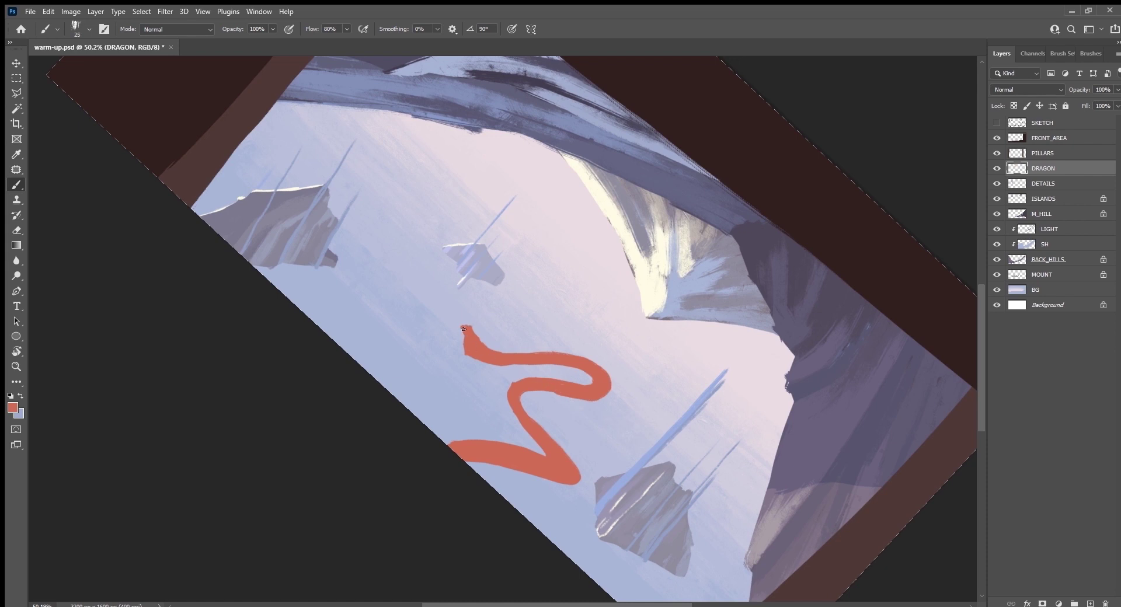
{"action": "left_click_drag", "start_coordinate": [463, 329], "coordinate": [463, 348]}
Erase stray edges and thicken the body's lower leg and inner curve.
{"action": "key", "text": "e"}
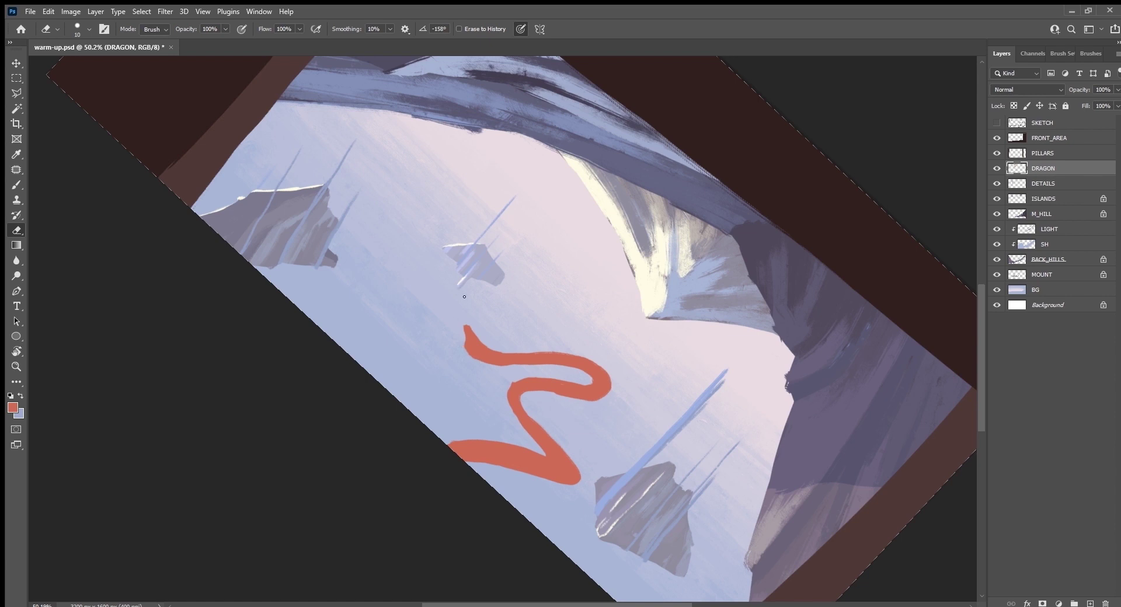
{"action": "key", "text": "r"}
{"action": "mouse_move", "coordinate": [565, 471]}
{"action": "left_mouse_down"}
{"action": "mouse_move", "coordinate": [551, 405]}
{"action": "mouse_move", "coordinate": [543, 409]}
{"action": "left_mouse_up"}
{"action": "key", "text": "b"}
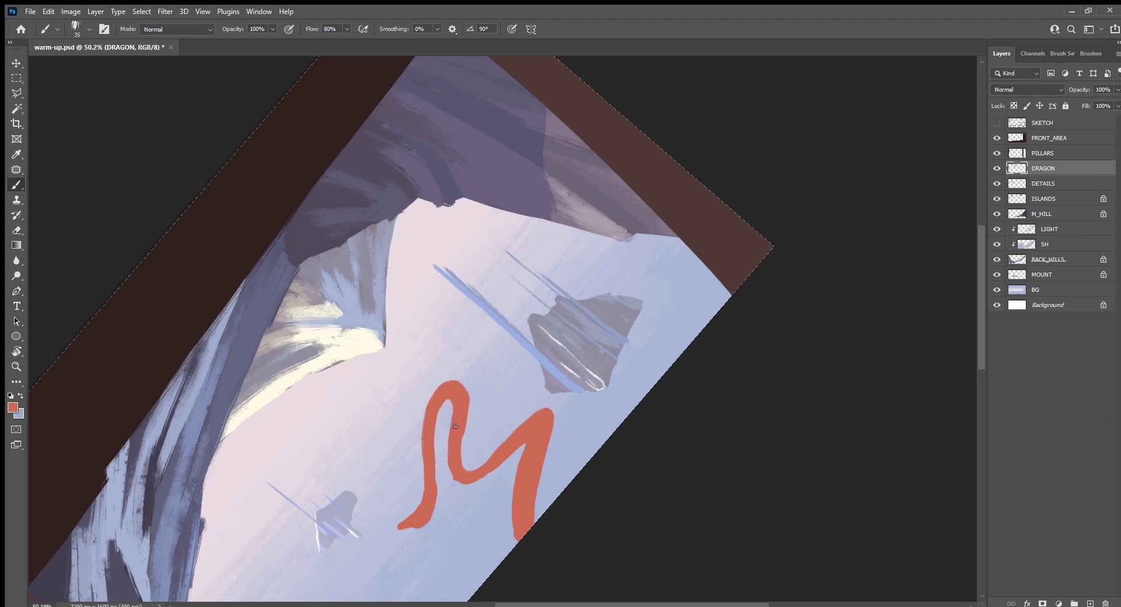
{"action": "left_click_drag", "start_coordinate": [450, 460], "coordinate": [467, 479]}
{"action": "left_click_drag", "start_coordinate": [474, 466], "coordinate": [468, 465]}
{"action": "mouse_move", "coordinate": [562, 358]}
{"action": "left_mouse_down"}
{"action": "mouse_move", "coordinate": [571, 320]}
{"action": "mouse_move", "coordinate": [568, 432]}
{"action": "mouse_move", "coordinate": [510, 453]}
{"action": "left_mouse_up"}
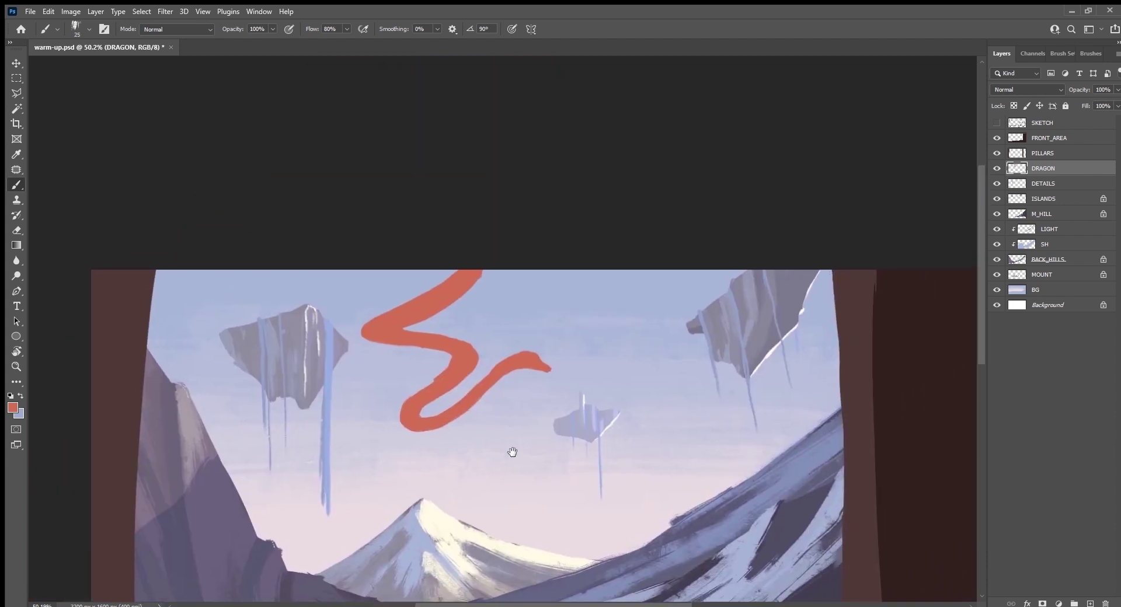
Paint a thin horn on the dragon's head with a much smaller brush.
{"action": "left_click_drag", "start_coordinate": [533, 353], "coordinate": [529, 343]}
{"action": "key", "text": "ctrl+z"}
{"action": "key", "text": "bracketleft"}
{"action": "key", "text": "bracketleft"}
{"action": "left_click_drag", "start_coordinate": [534, 352], "coordinate": [533, 350]}
{"action": "key", "text": "ctrl+z"}
{"action": "left_click_drag", "start_coordinate": [530, 349], "coordinate": [525, 336]}
Lock DRAGON's transparency and add a clipped layer named DETAILS above it.
{"action": "key", "text": "slash"}
{"action": "left_click", "coordinate": [1089, 603]}
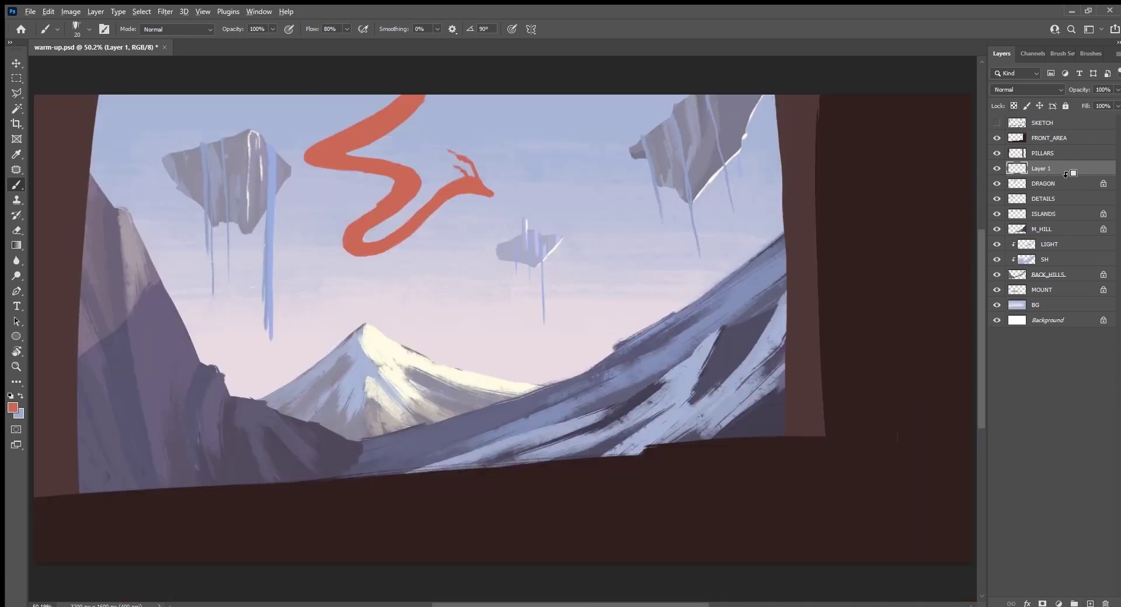
{"action": "left_click", "coordinate": [1068, 175], "text": "alt"}
{"action": "double_click", "coordinate": [1054, 168]}
{"action": "type", "text": "DETAIL"}
{"action": "type", "text": "S"}
{"action": "key", "text": "Return"}
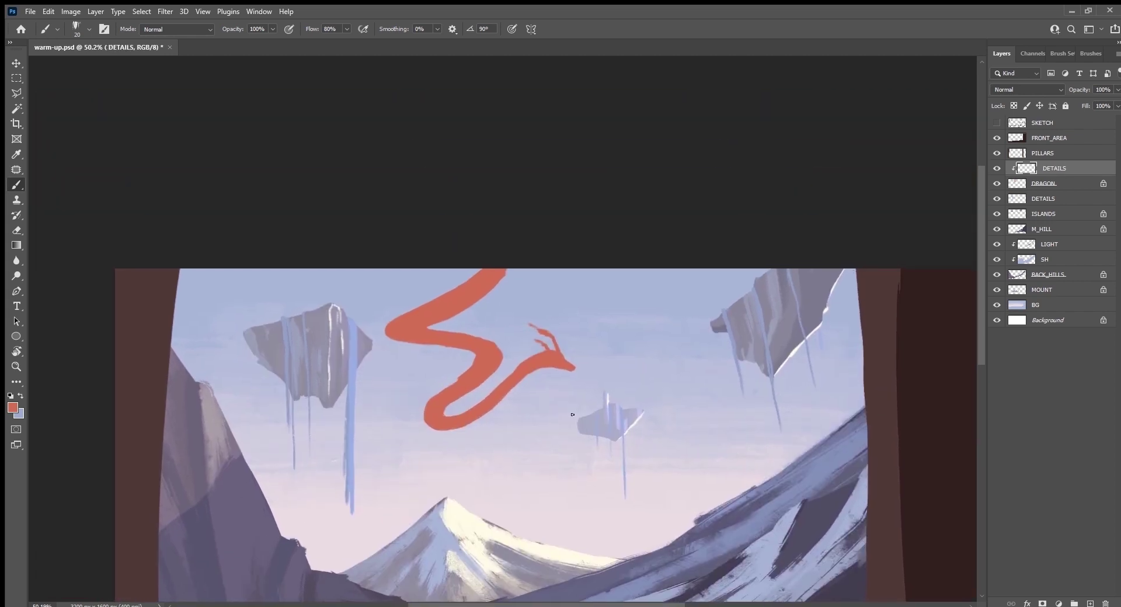
{"action": "key", "text": "r"}
{"action": "mouse_move", "coordinate": [573, 415]}
{"action": "left_mouse_down"}
{"action": "mouse_move", "coordinate": [652, 442]}
{"action": "mouse_move", "coordinate": [618, 436]}
{"action": "left_mouse_up"}
Glaze the dragon's left limb with sampled sky blue at 40% brush opacity.
{"action": "key", "text": "b"}
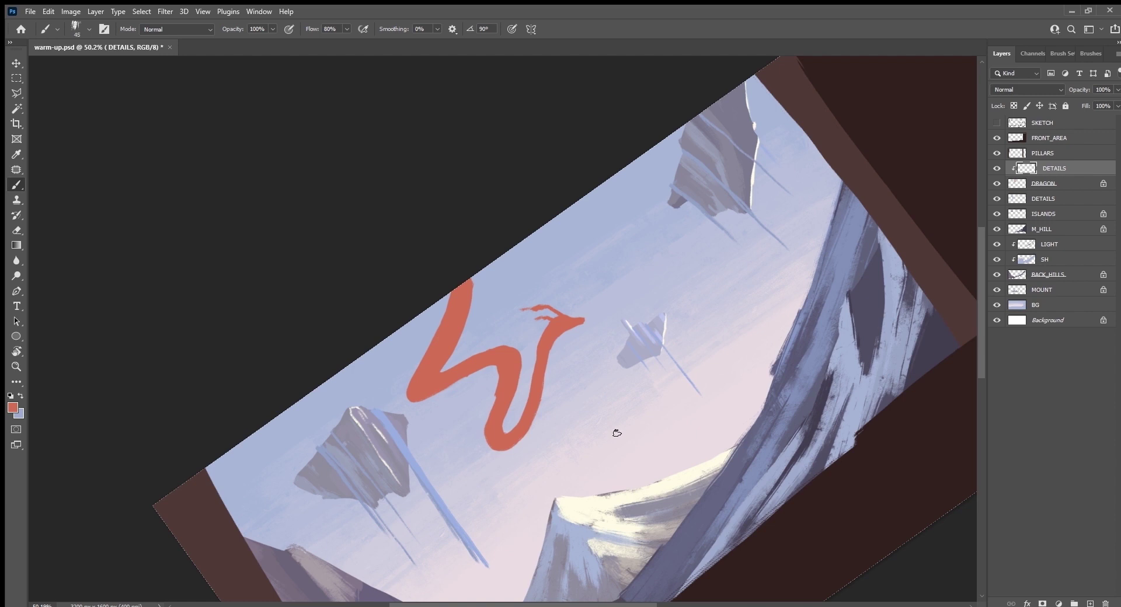
{"action": "left_click", "coordinate": [739, 293], "text": "alt"}
{"action": "key", "text": "bracketright"}
{"action": "key", "text": "bracketright"}
{"action": "key", "text": "bracketright"}
{"action": "key", "text": "1"}
{"action": "key", "text": "bracketright"}
{"action": "key", "text": "bracketright"}
{"action": "key", "text": "bracketright"}
{"action": "key", "text": "4"}
{"action": "mouse_move", "coordinate": [466, 289]}
{"action": "left_mouse_down"}
{"action": "mouse_move", "coordinate": [416, 400]}
{"action": "mouse_move", "coordinate": [529, 420]}
{"action": "mouse_move", "coordinate": [569, 324]}
{"action": "left_mouse_up"}
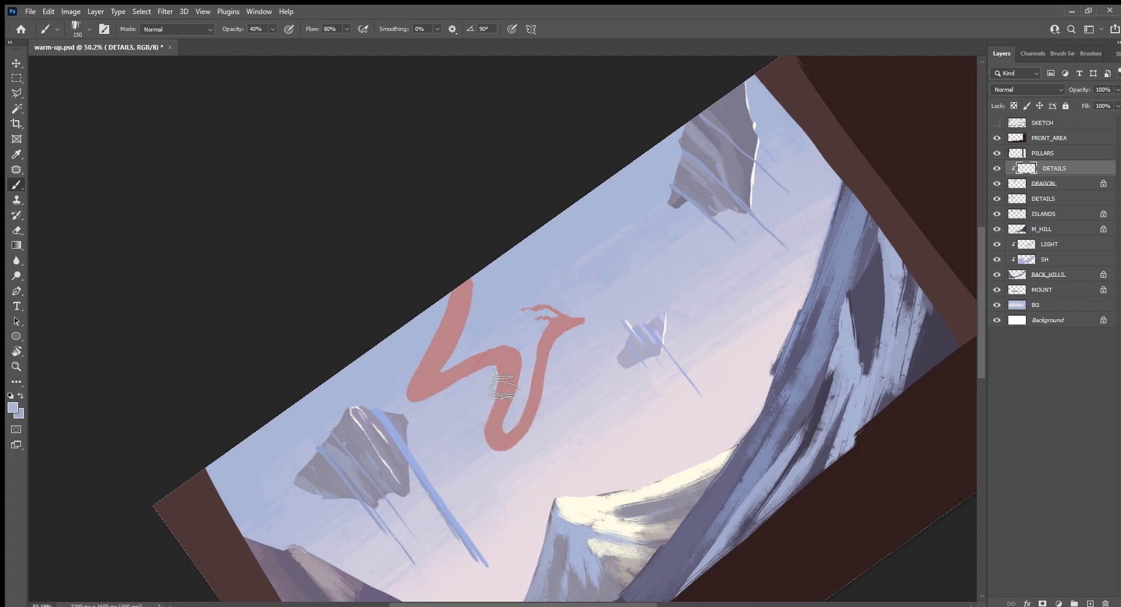
Sample the dragon's pink and paint darker shading down its left side.
{"action": "key", "text": "bracketleft"}
{"action": "key", "text": "bracketleft"}
{"action": "key", "text": "bracketleft"}
{"action": "key", "text": "bracketleft"}
{"action": "key", "text": "bracketleft"}
{"action": "key", "text": "bracketleft"}
{"action": "key", "text": "bracketleft"}
{"action": "left_click", "coordinate": [552, 336], "text": "alt"}
{"action": "key", "text": "bracketleft"}
{"action": "key", "text": "bracketright"}
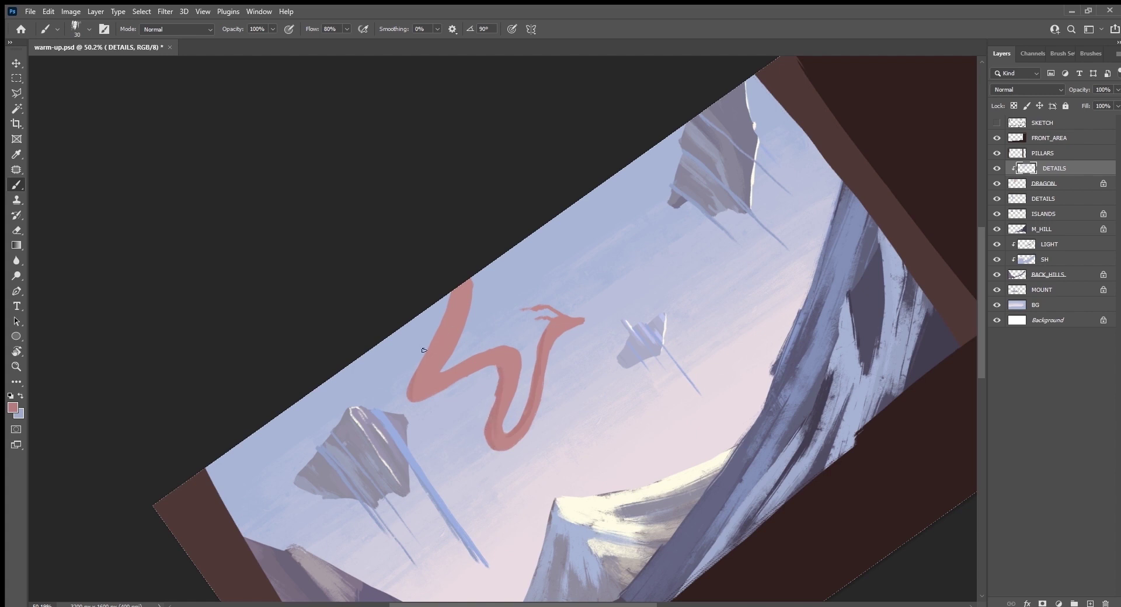
{"action": "left_click_drag", "start_coordinate": [437, 345], "coordinate": [453, 269]}
Swap colours, resample the dragon's red, and reset the view upright.
{"action": "key", "text": "r"}
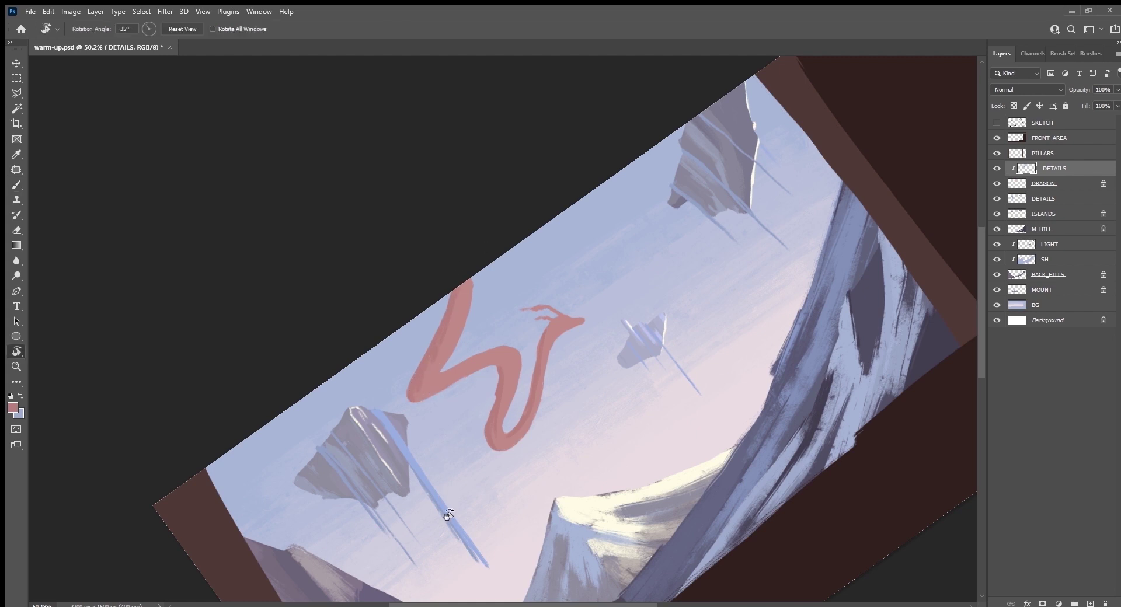
{"action": "left_click_drag", "start_coordinate": [454, 497], "coordinate": [562, 420]}
{"action": "key", "text": "b"}
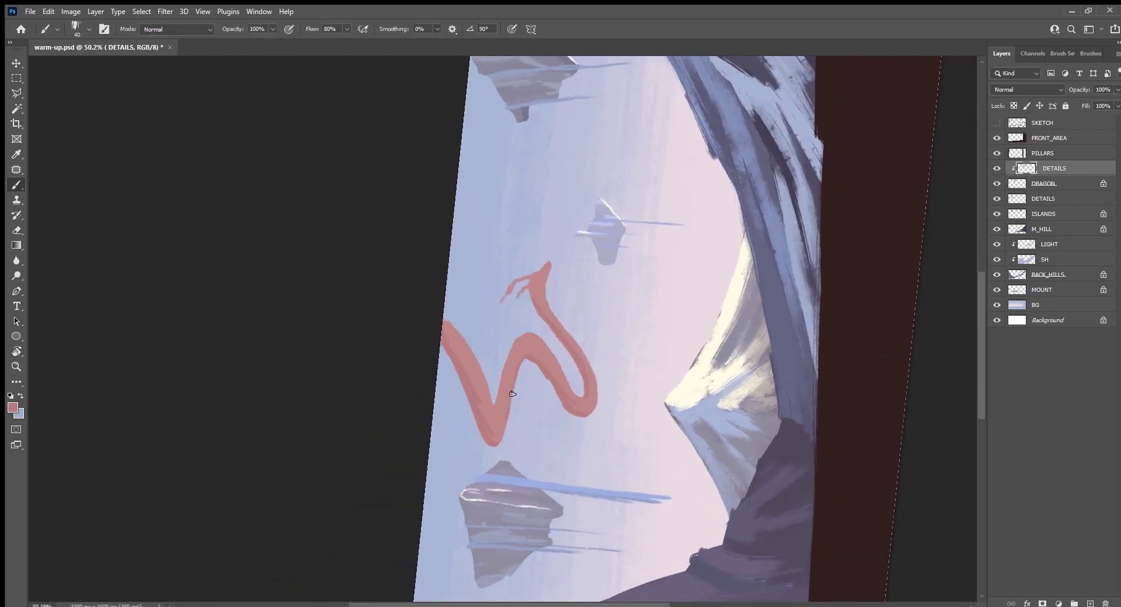
{"action": "key", "text": "x"}
{"action": "left_click", "coordinate": [463, 356], "text": "alt"}
{"action": "key", "text": "Escape"}
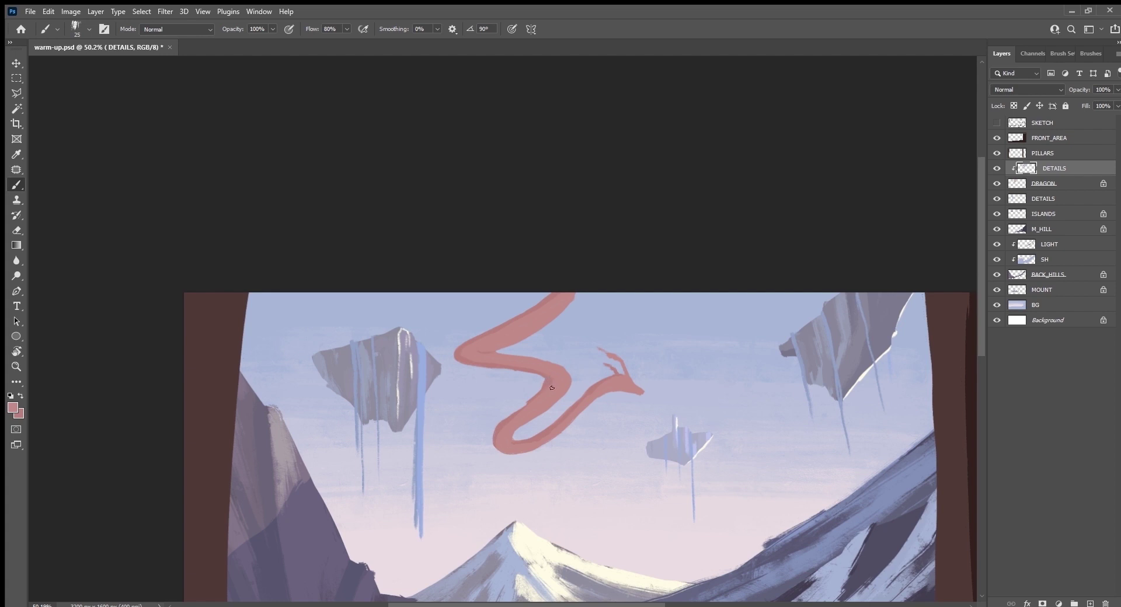
Unlock DRAGON's transparency and extend the dragon's tail tip.
{"action": "left_click", "coordinate": [1103, 183]}
{"action": "left_click", "coordinate": [1071, 181]}
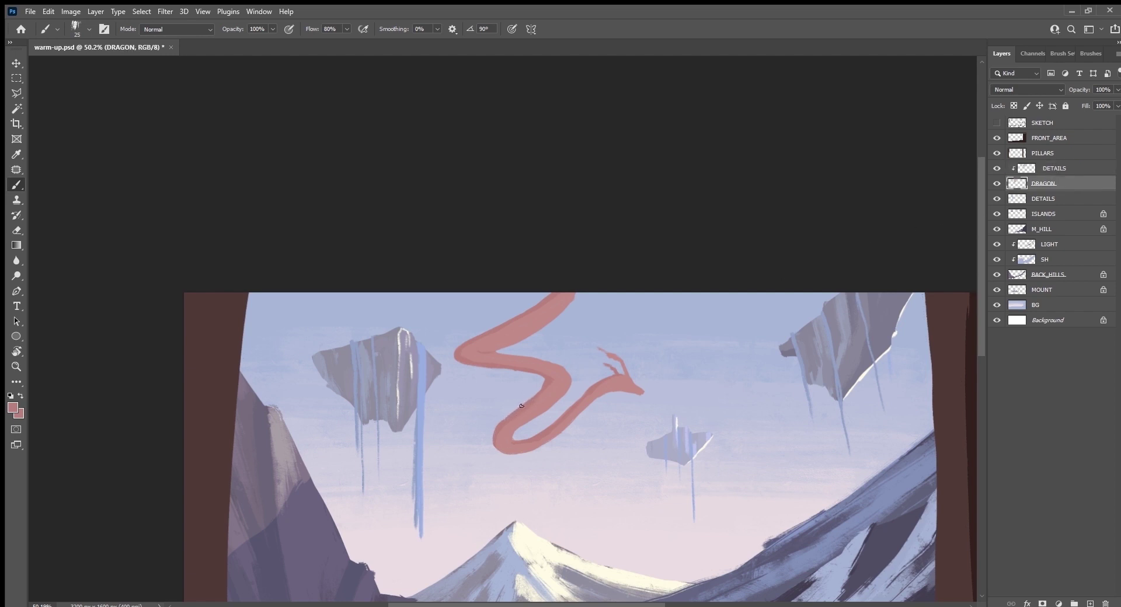
{"action": "left_click_drag", "start_coordinate": [493, 439], "coordinate": [500, 449]}
Paint a pale blue-grey highlight down the dragon's body on DETAILS.
{"action": "left_click", "coordinate": [1085, 170]}
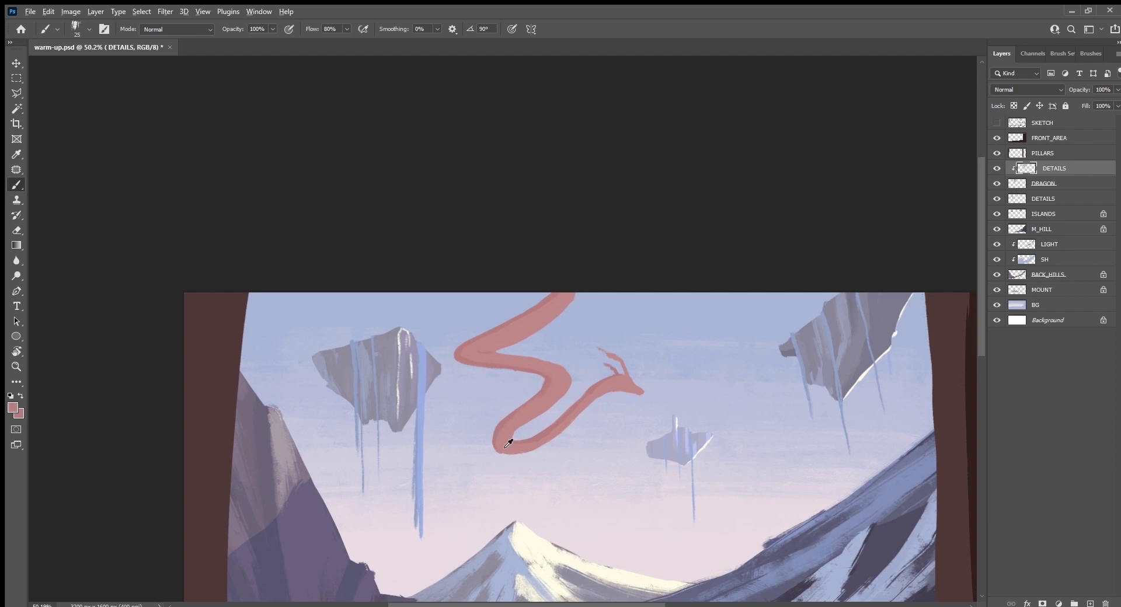
{"action": "key", "text": "alt"}
{"action": "key", "text": "bracketleft"}
{"action": "left_click", "coordinate": [515, 318], "text": "alt"}
{"action": "mouse_move", "coordinate": [537, 525]}
{"action": "left_mouse_down"}
{"action": "mouse_move", "coordinate": [648, 449]}
{"action": "mouse_move", "coordinate": [519, 290]}
{"action": "mouse_move", "coordinate": [483, 377]}
{"action": "left_mouse_up"}
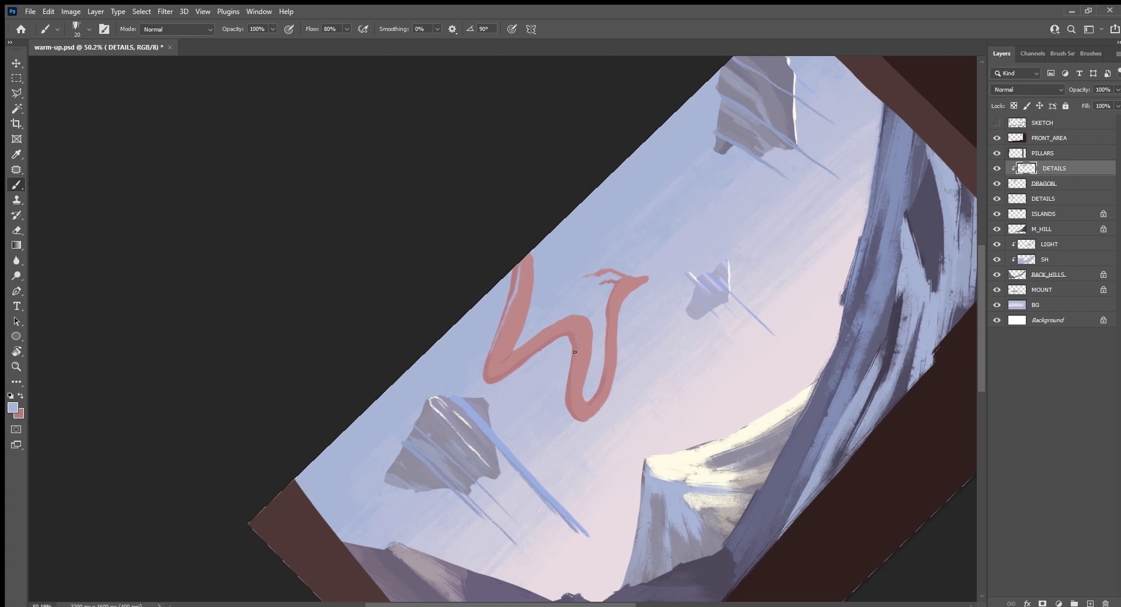
{"action": "mouse_move", "coordinate": [576, 340]}
{"action": "left_mouse_down"}
{"action": "mouse_move", "coordinate": [570, 380]}
{"action": "mouse_move", "coordinate": [607, 359]}
{"action": "mouse_move", "coordinate": [610, 335]}
{"action": "left_mouse_up"}
{"action": "left_click", "coordinate": [1090, 53]}
Choose the Rough Inker 4 brush, halve its size, and zoom to 100% on the head.
{"action": "scroll", "coordinate": [1114, 298], "scroll_direction": "up", "scroll_amount": 1}
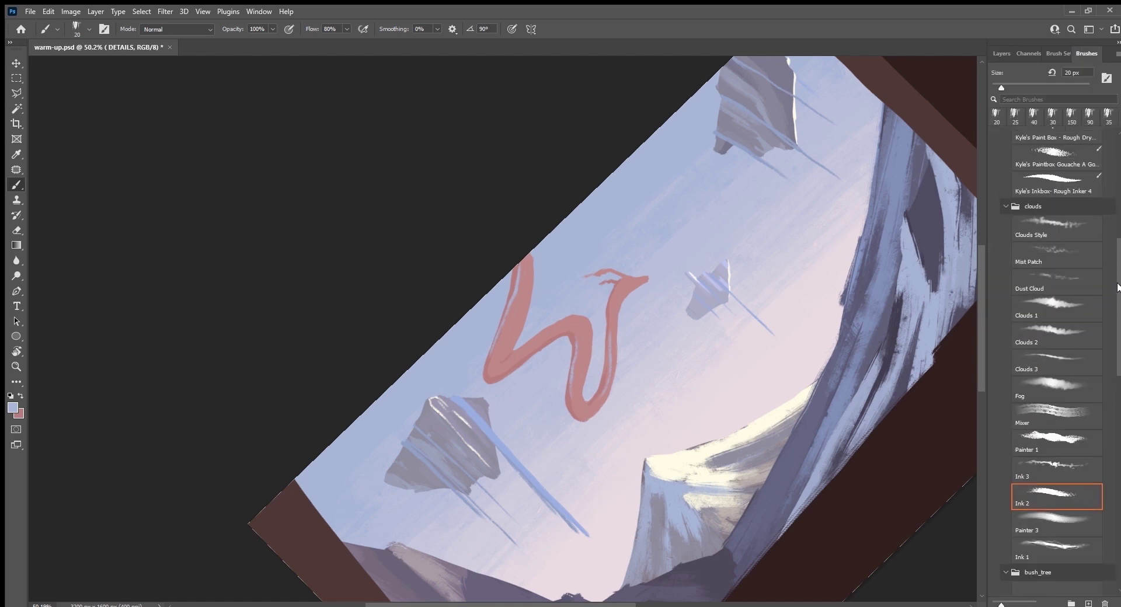
{"action": "left_click", "coordinate": [1057, 187]}
{"action": "key", "text": "bracketleft"}
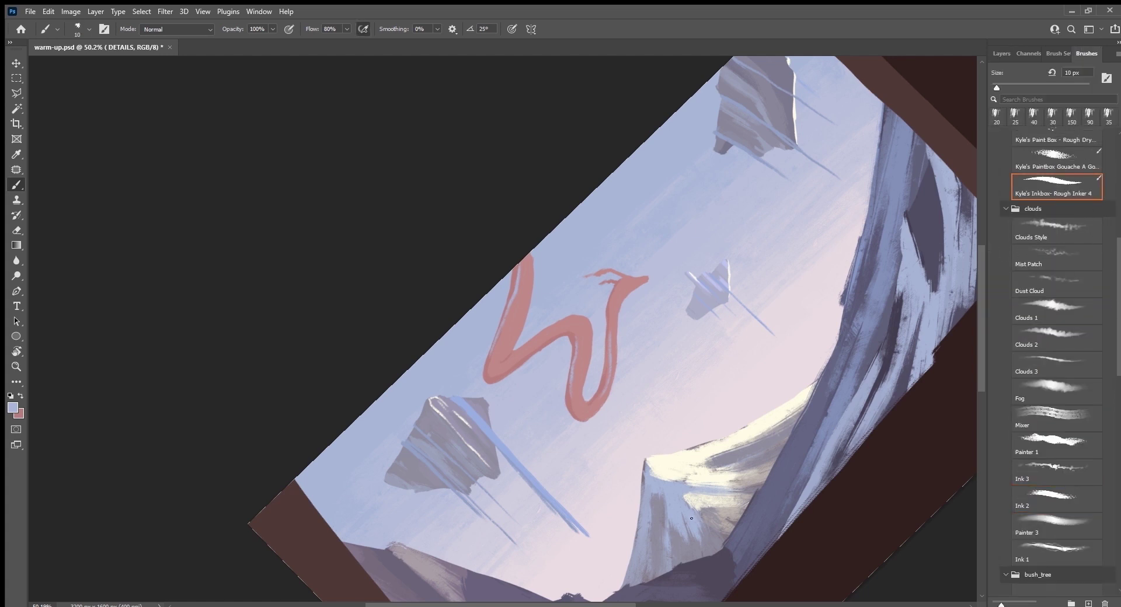
{"action": "key", "text": "ctrl+1"}
{"action": "left_click_drag", "start_coordinate": [745, 304], "coordinate": [610, 467]}
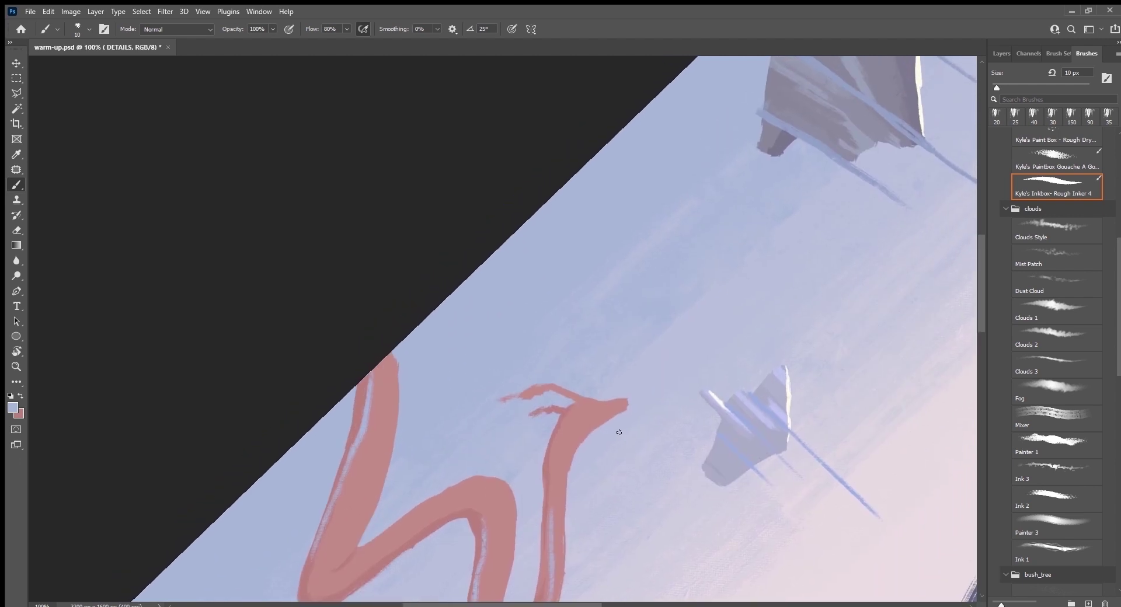
Paint a small dark eye on the dragon's head.
{"action": "left_click", "coordinate": [581, 419], "text": "alt"}
{"action": "key", "text": "i"}
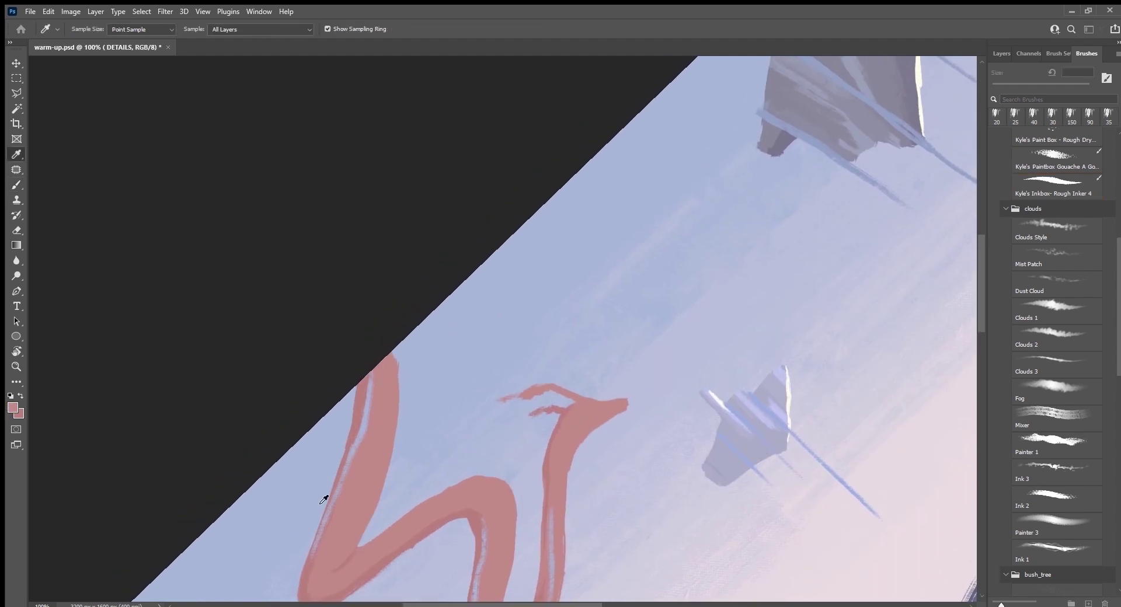
{"action": "key", "text": "b"}
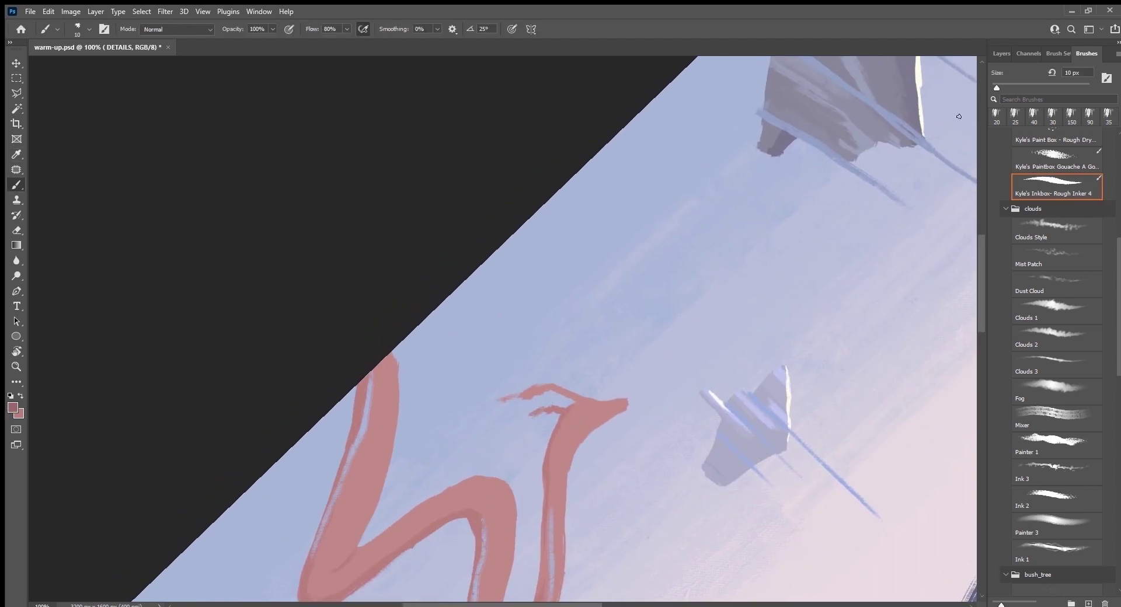
{"action": "key", "text": "bracketleft"}
{"action": "key", "text": "bracketleft"}
{"action": "left_click", "coordinate": [592, 412]}
{"action": "key", "text": "ctrl+z"}
{"action": "left_click", "coordinate": [591, 413]}
Sample the body's lighter pink and level the canvas view.
{"action": "key", "text": "i"}
{"action": "key", "text": "b"}
{"action": "left_click", "coordinate": [599, 412], "text": "alt"}
{"action": "key", "text": "Escape"}
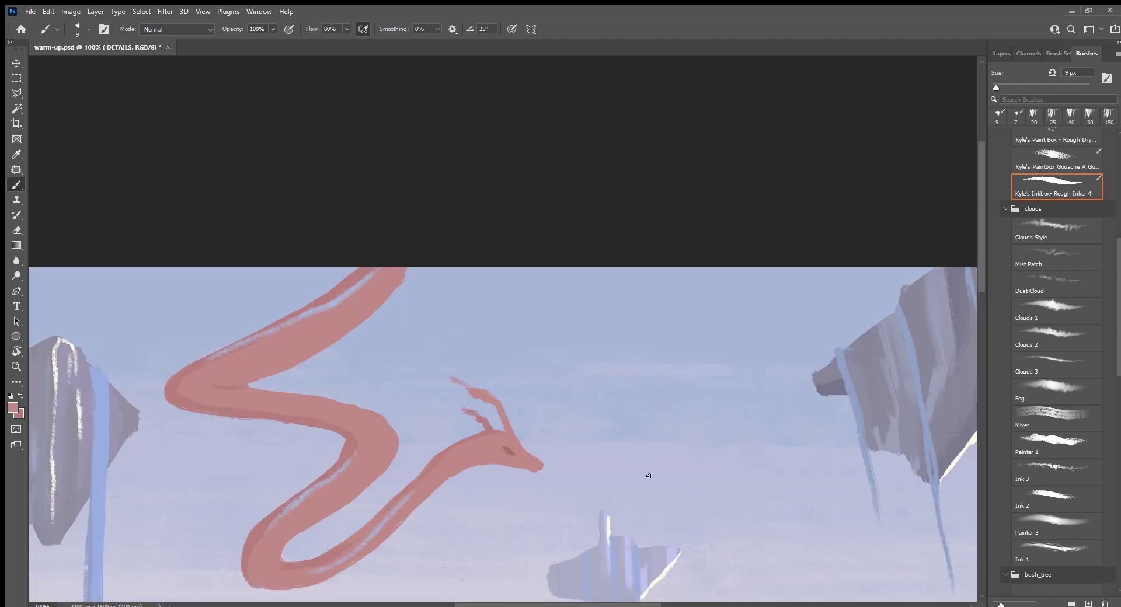
On the DRAGON layer, sample its solid red and paint two long horns.
{"action": "left_click", "coordinate": [1001, 53]}
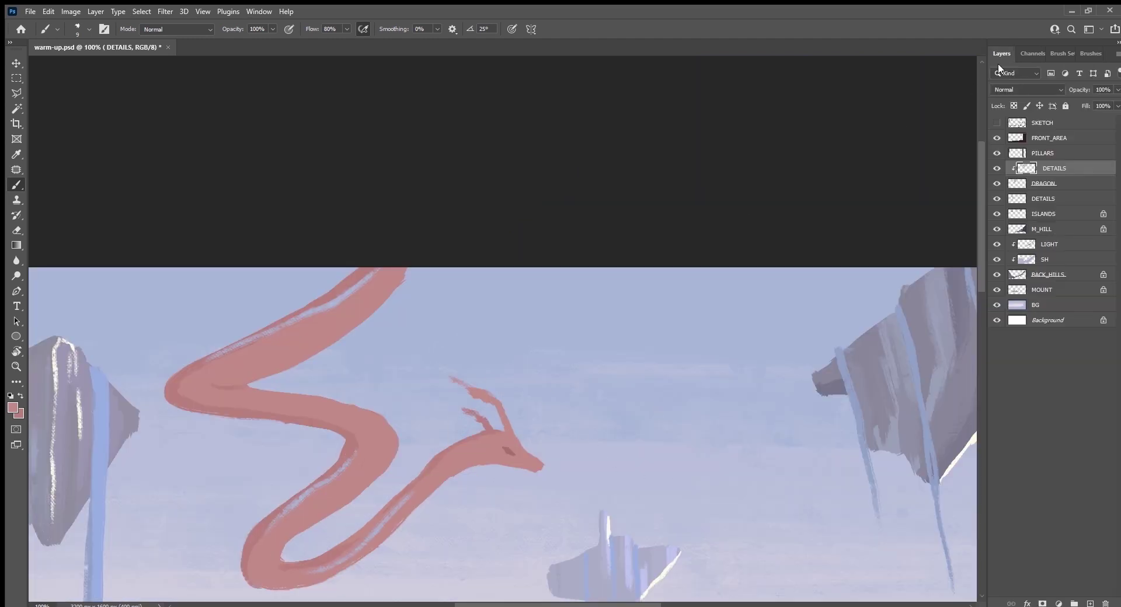
{"action": "left_click", "coordinate": [1043, 184]}
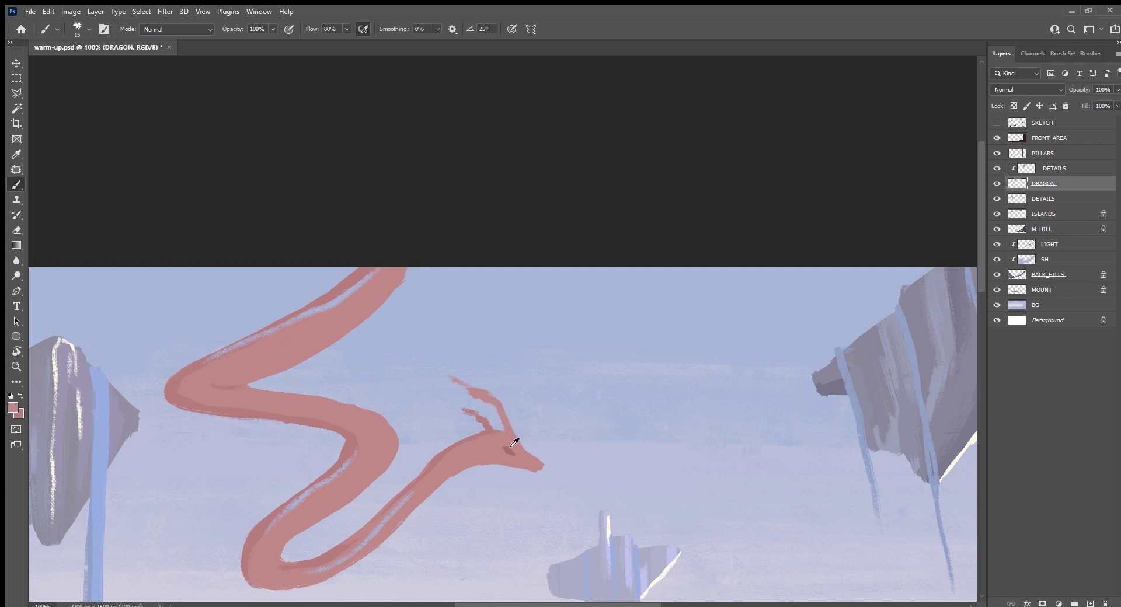
{"action": "left_click", "coordinate": [996, 168]}
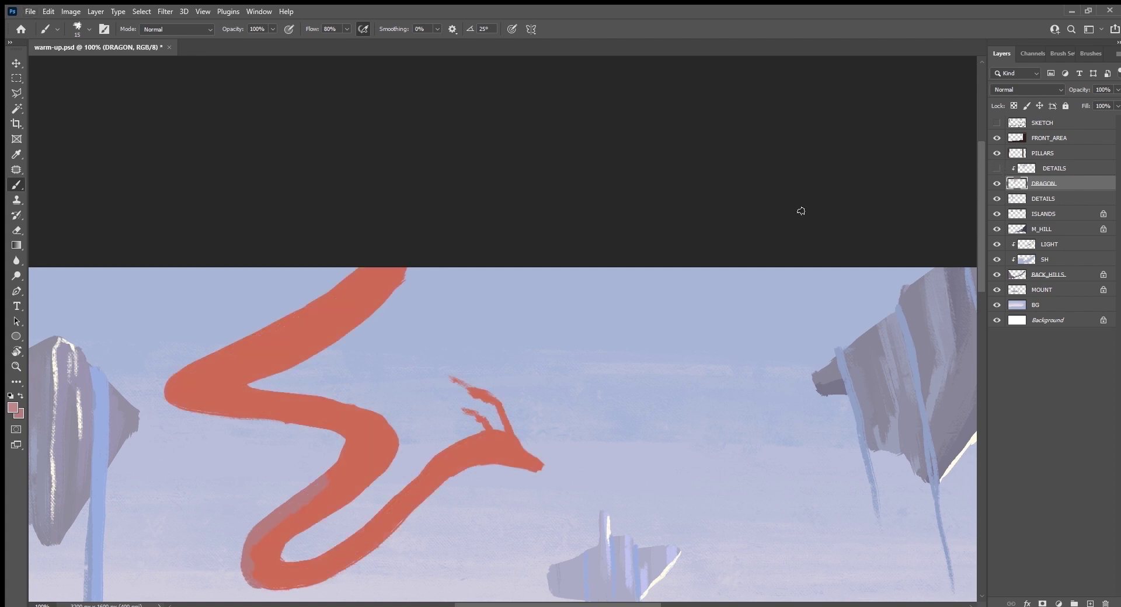
{"action": "left_click", "coordinate": [506, 446], "text": "alt"}
{"action": "key", "text": "ctrl+z"}
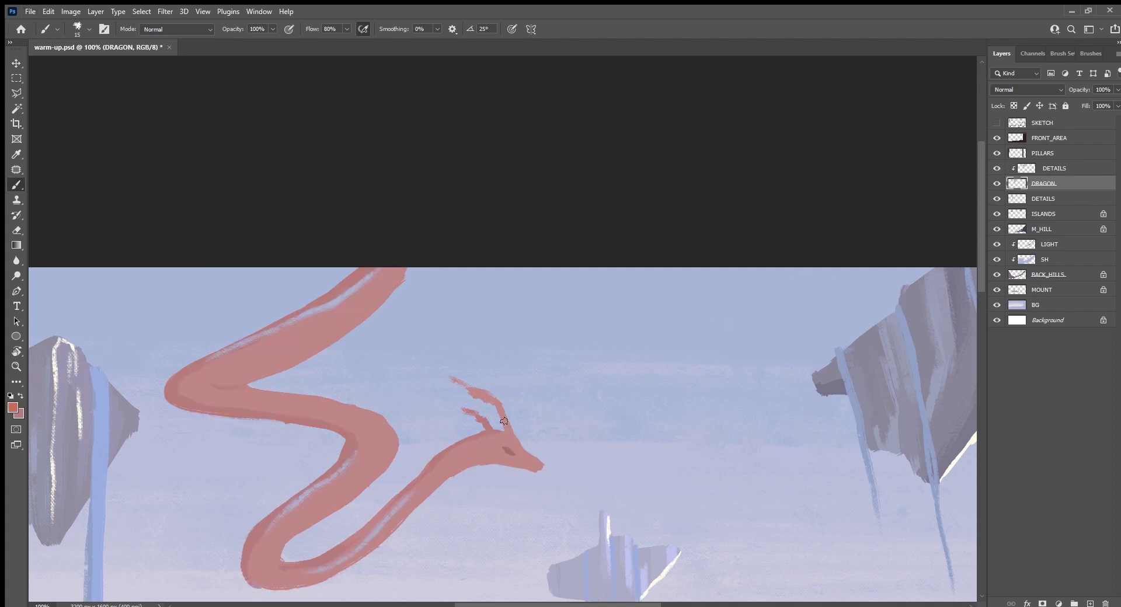
{"action": "left_click_drag", "start_coordinate": [504, 421], "coordinate": [428, 368]}
{"action": "left_click_drag", "start_coordinate": [493, 435], "coordinate": [429, 399]}
Add thin whisker and flick strokes along the dragon's neck and body, then save.
{"action": "mouse_move", "coordinate": [589, 465]}
{"action": "left_mouse_down"}
{"action": "mouse_move", "coordinate": [680, 407]}
{"action": "mouse_move", "coordinate": [785, 384]}
{"action": "left_mouse_up"}
{"action": "left_click_drag", "start_coordinate": [655, 394], "coordinate": [624, 434]}
{"action": "left_click_drag", "start_coordinate": [639, 374], "coordinate": [626, 381]}
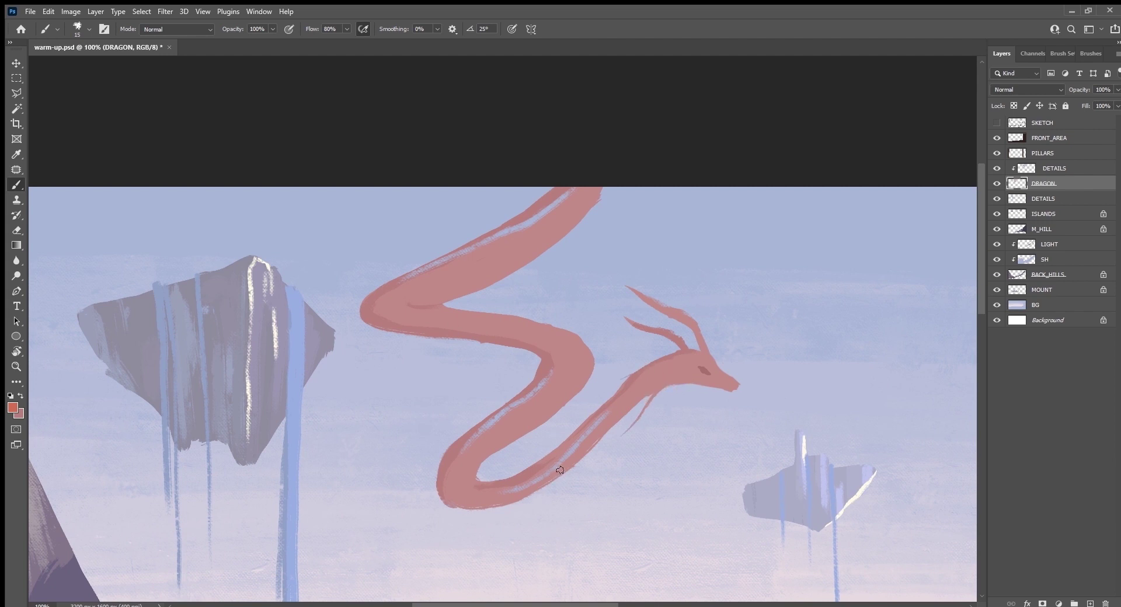
{"action": "left_click_drag", "start_coordinate": [494, 508], "coordinate": [450, 518]}
{"action": "left_click_drag", "start_coordinate": [594, 363], "coordinate": [583, 328]}
{"action": "left_click_drag", "start_coordinate": [506, 314], "coordinate": [495, 309]}
{"action": "key", "text": "ctrl+s"}
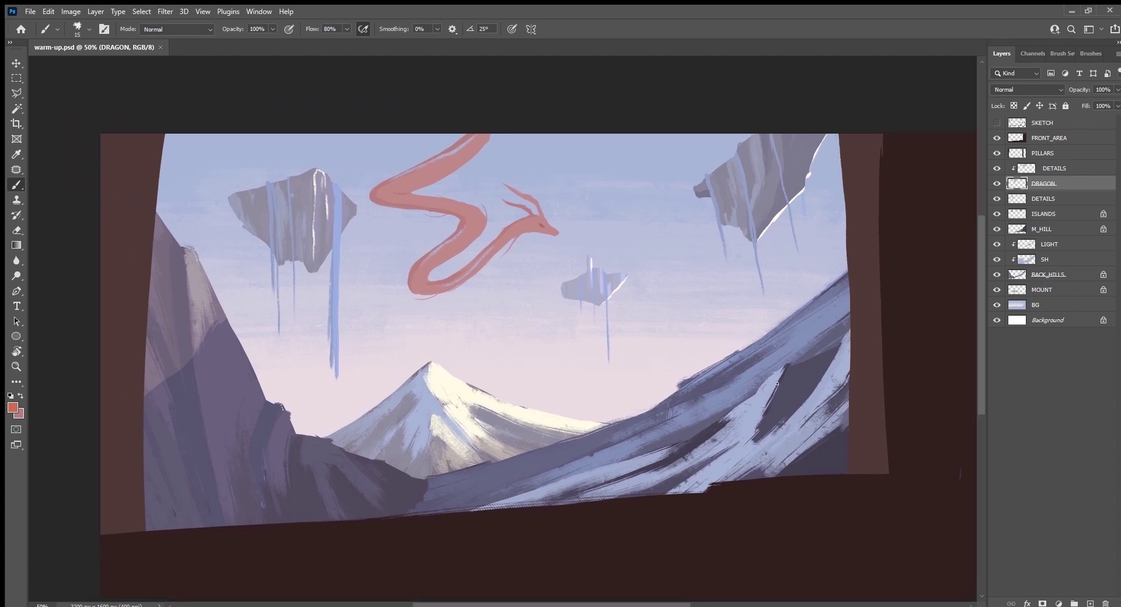
Sample the snowy peak's cream and highlight the upper horn on DETAILS.
{"action": "left_click", "coordinate": [452, 386], "text": "alt"}
{"action": "key", "text": "ctrl+plus"}
{"action": "key", "text": "ctrl+plus"}
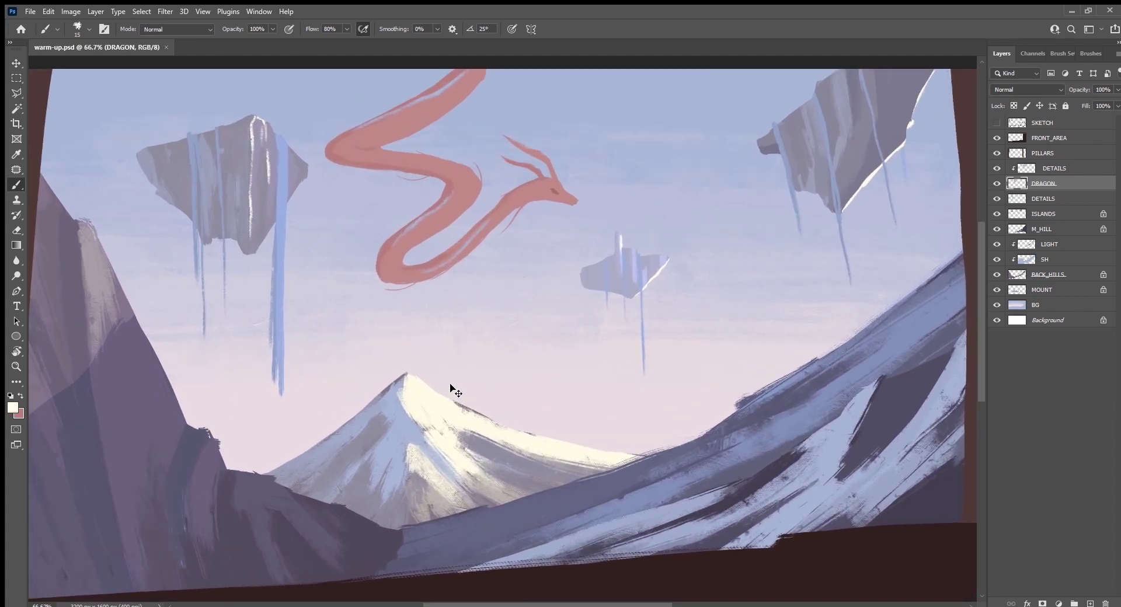
{"action": "key", "text": "bracketleft"}
{"action": "left_click", "coordinate": [1060, 168]}
{"action": "scroll", "coordinate": [597, 388], "scroll_direction": "up", "scroll_amount": 5}
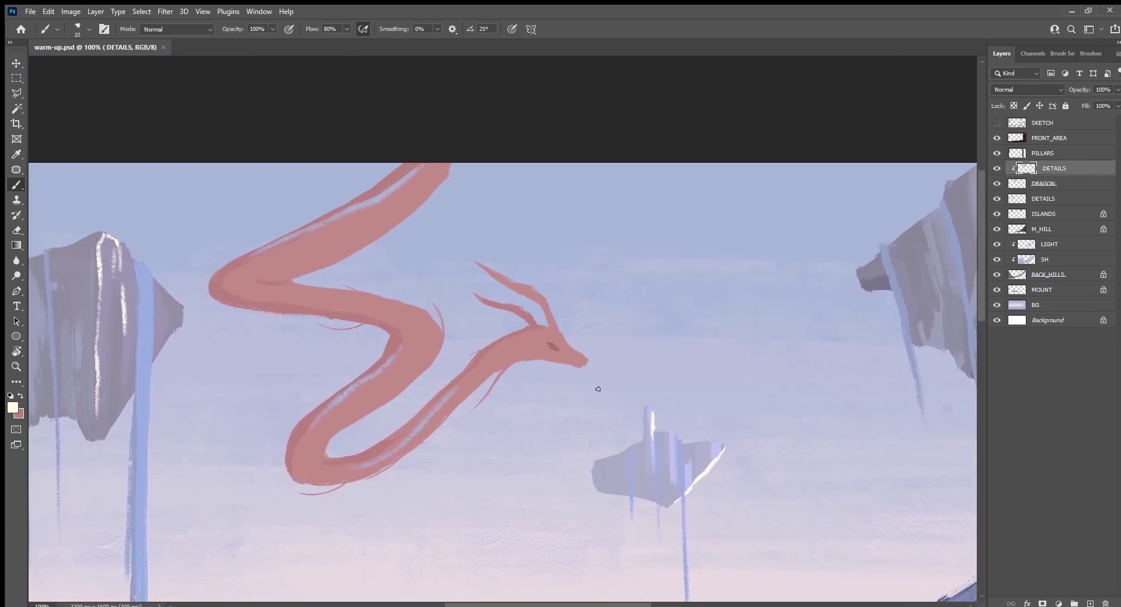
{"action": "mouse_move", "coordinate": [477, 263]}
{"action": "left_mouse_down"}
{"action": "mouse_move", "coordinate": [530, 286]}
{"action": "mouse_move", "coordinate": [586, 364]}
{"action": "left_mouse_up"}
Highlight the snout underside and neck in cream, then save.
{"action": "key", "text": "r"}
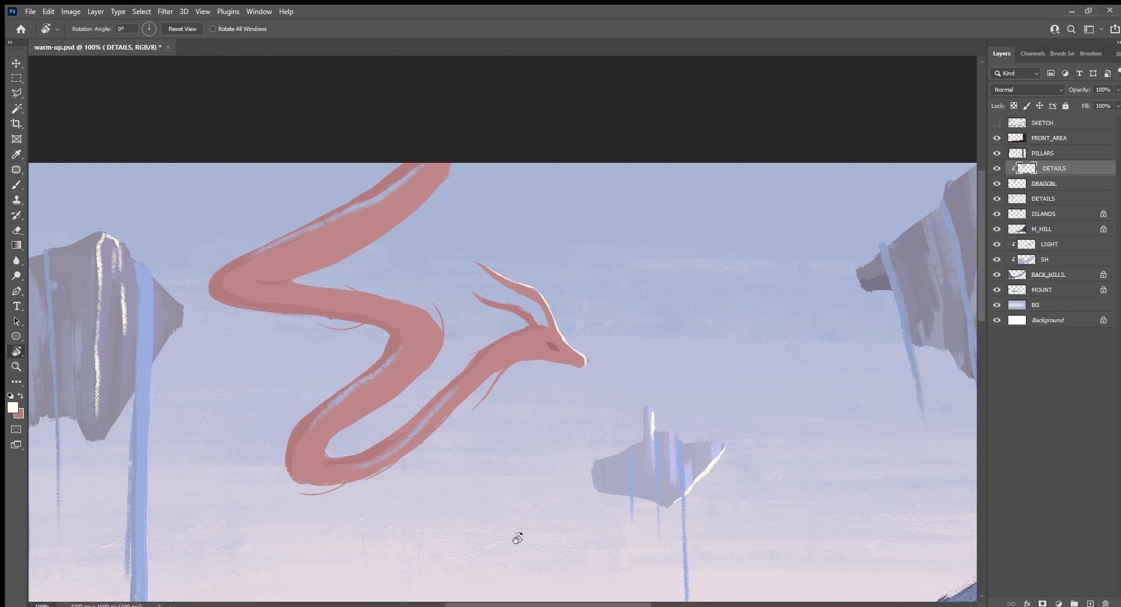
{"action": "mouse_move", "coordinate": [518, 534]}
{"action": "left_mouse_down"}
{"action": "mouse_move", "coordinate": [601, 382]}
{"action": "mouse_move", "coordinate": [583, 364]}
{"action": "left_mouse_up"}
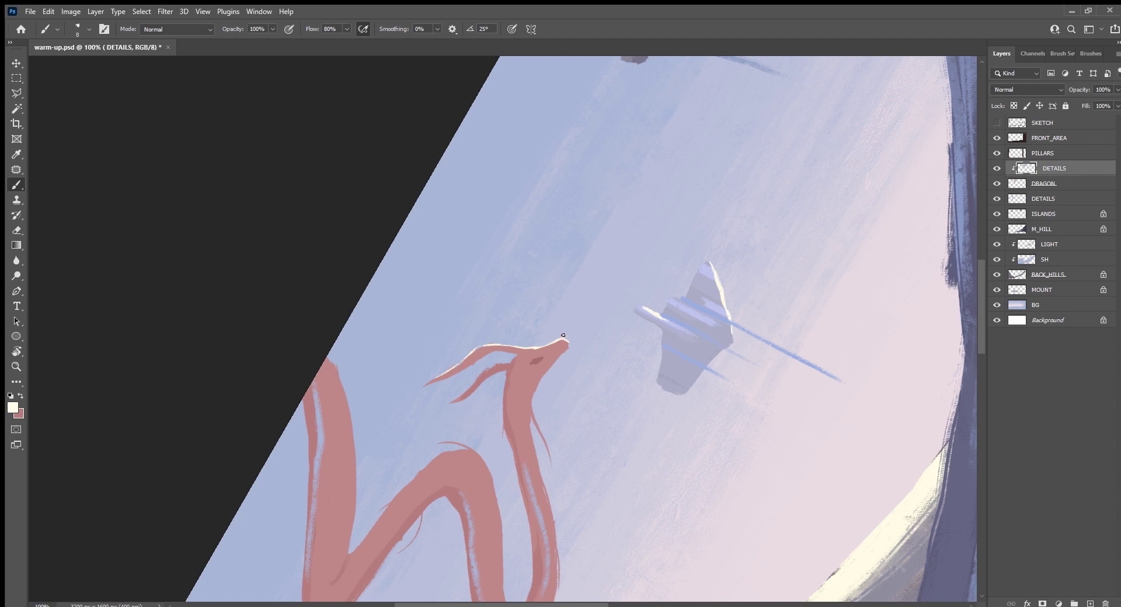
{"action": "mouse_move", "coordinate": [566, 345]}
{"action": "left_mouse_down"}
{"action": "mouse_move", "coordinate": [550, 365]}
{"action": "mouse_move", "coordinate": [561, 352]}
{"action": "left_mouse_up"}
{"action": "mouse_move", "coordinate": [529, 406]}
{"action": "left_mouse_down"}
{"action": "mouse_move", "coordinate": [554, 471]}
{"action": "mouse_move", "coordinate": [542, 480]}
{"action": "left_mouse_up"}
{"action": "key", "text": "Escape"}
{"action": "key", "text": "ctrl+s"}
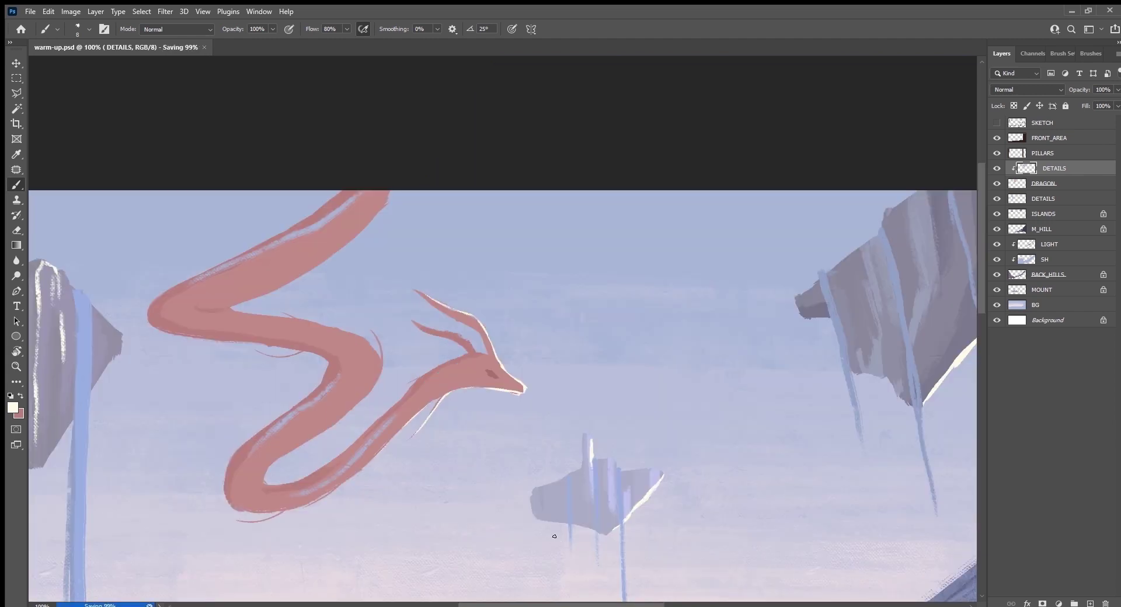
Zoom out, show the SKETCH layer, and select the M_HILL layer.
{"action": "key", "text": "ctrl+minus"}
{"action": "key", "text": "ctrl+minus"}
{"action": "key", "text": "ctrl+minus"}
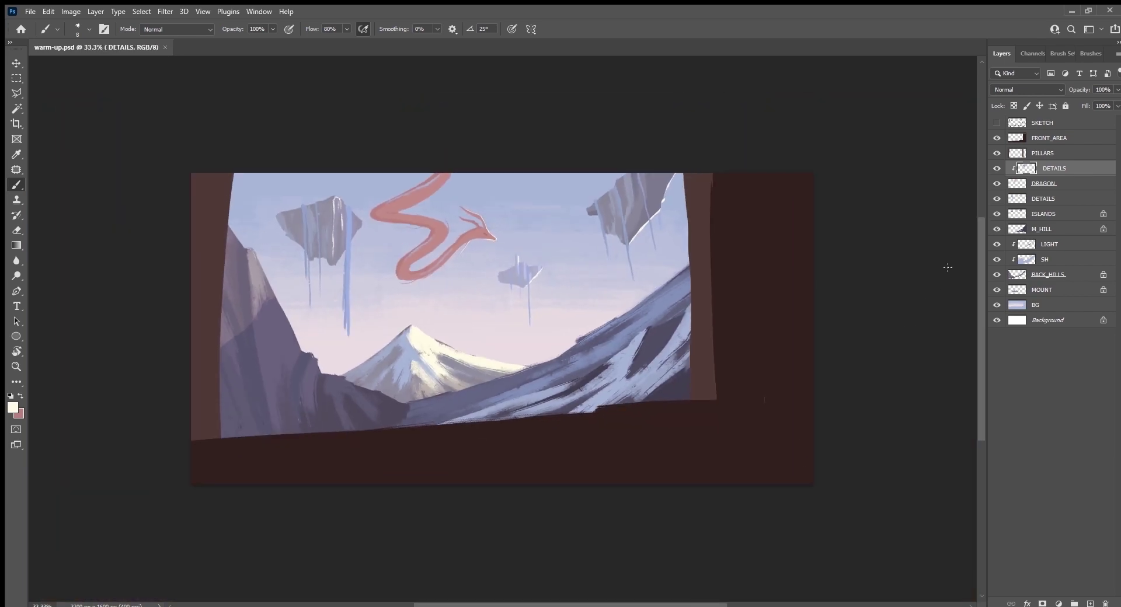
{"action": "left_click", "coordinate": [997, 122]}
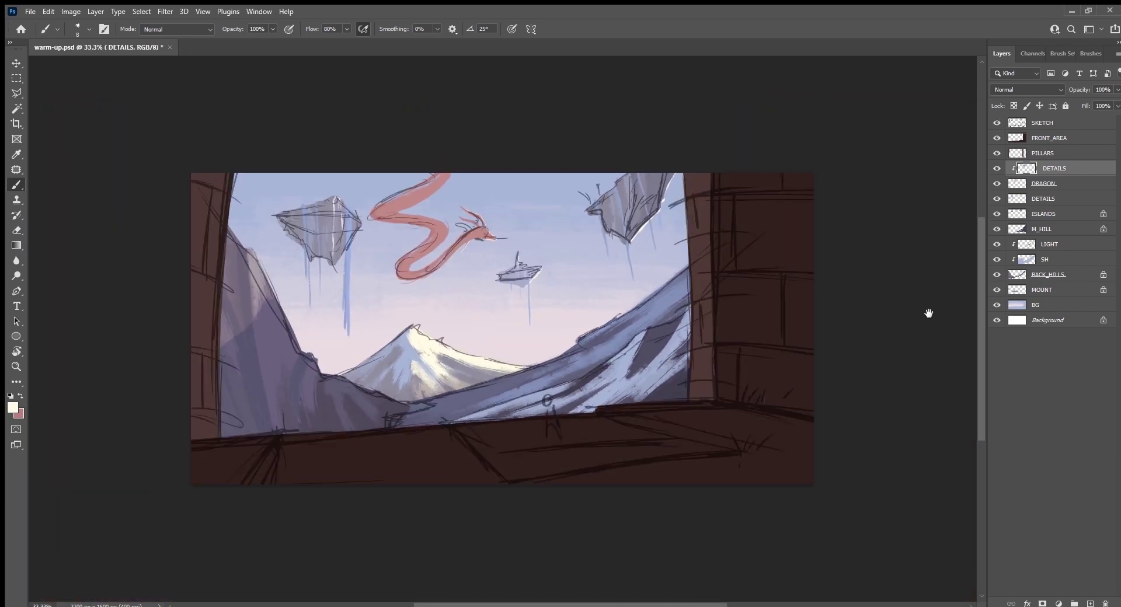
{"action": "left_click_drag", "start_coordinate": [929, 313], "coordinate": [941, 396]}
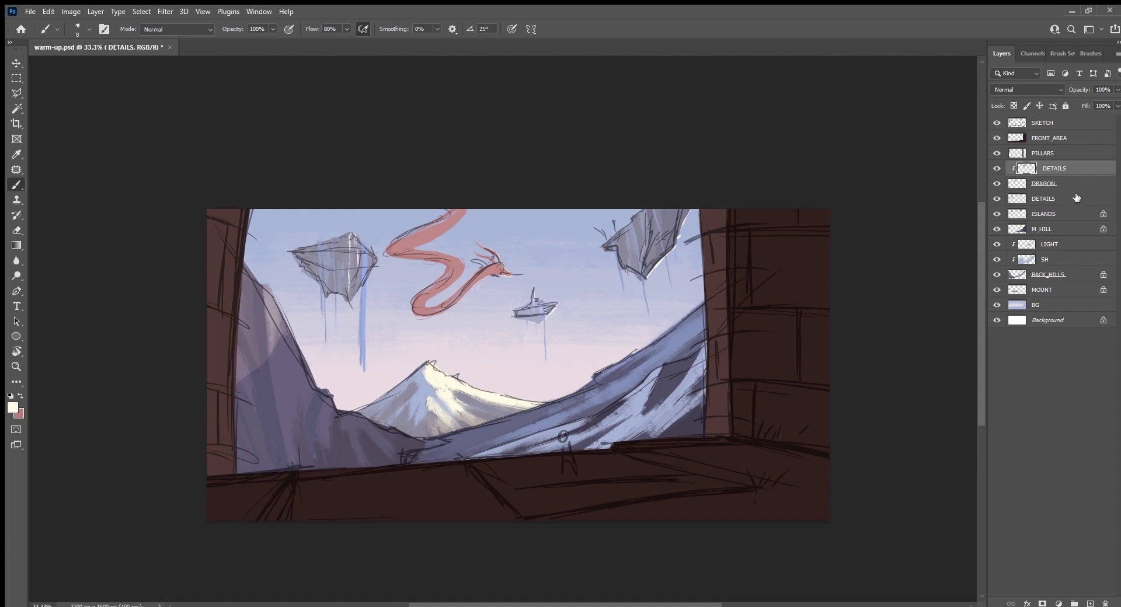
{"action": "left_click", "coordinate": [1068, 228]}
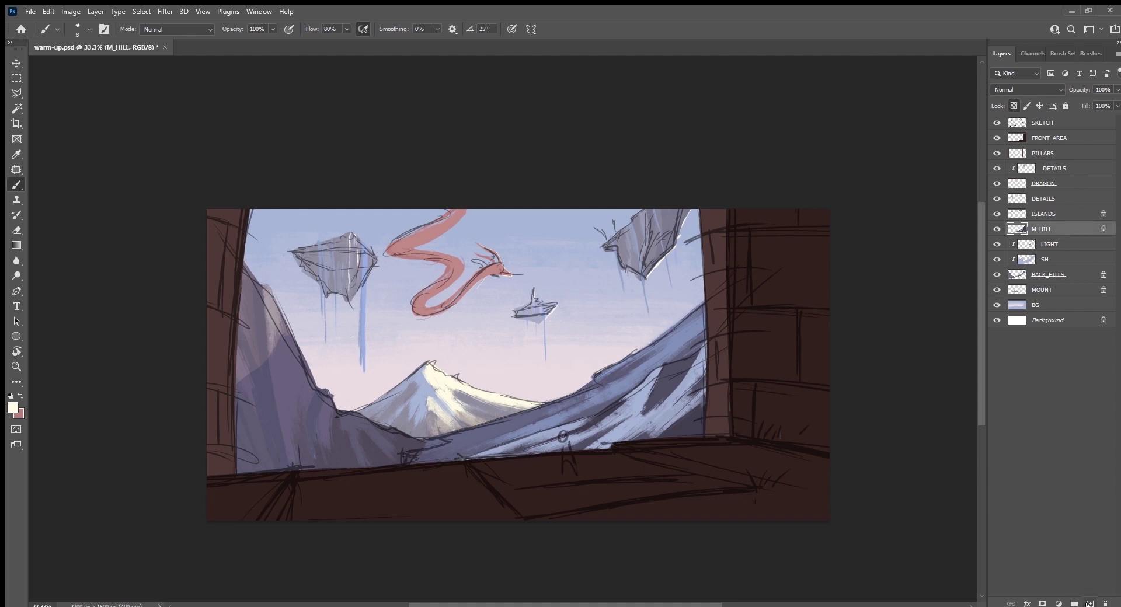
Add a new layer named PATH above M_HILL and zoom to 100% on the mountain.
{"action": "left_click", "coordinate": [1090, 603]}
{"action": "double_click", "coordinate": [1042, 229]}
{"action": "type", "text": "PATH"}
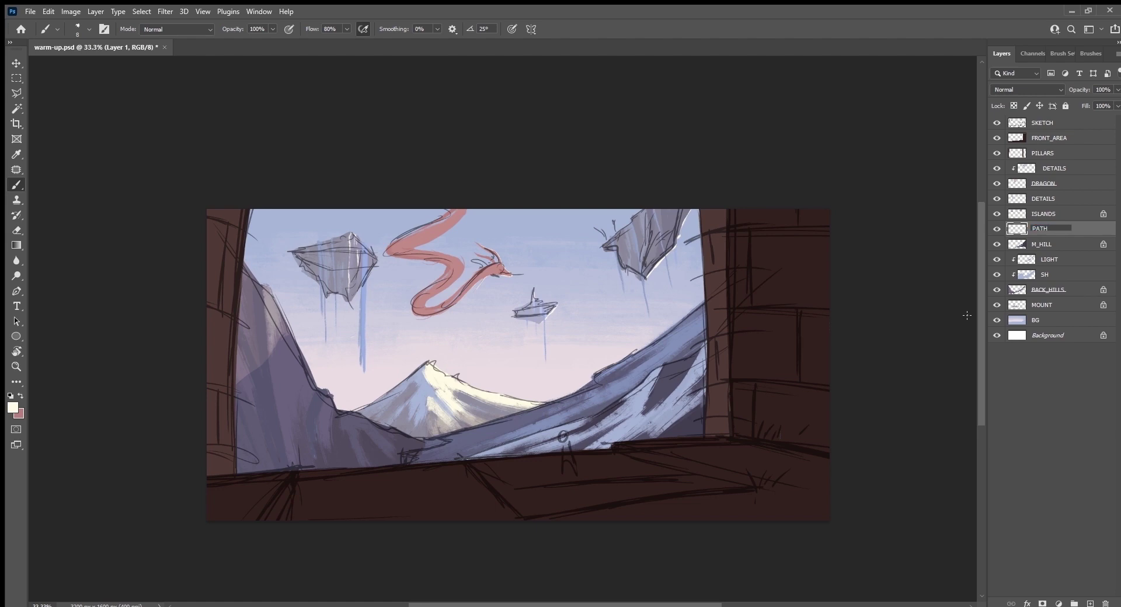
{"action": "key", "text": "Return"}
{"action": "key", "text": "r"}
{"action": "key", "text": "ctrl+1"}
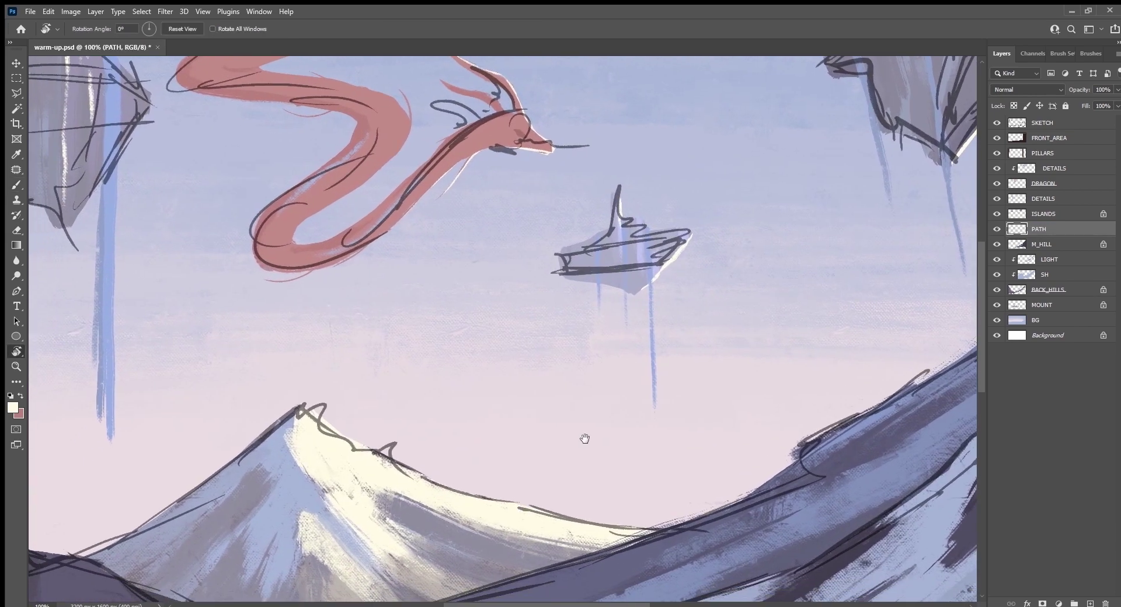
{"action": "left_click_drag", "start_coordinate": [583, 437], "coordinate": [682, 315]}
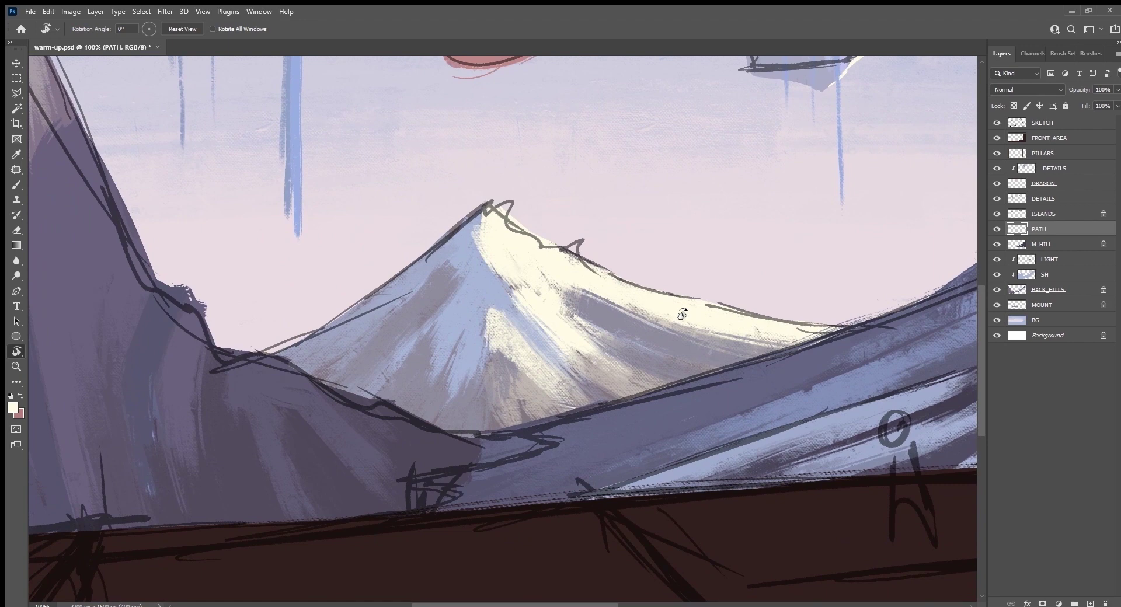
Paint a dark winding path on the hill with a larger brush on a tilted canvas.
{"action": "key", "text": "b"}
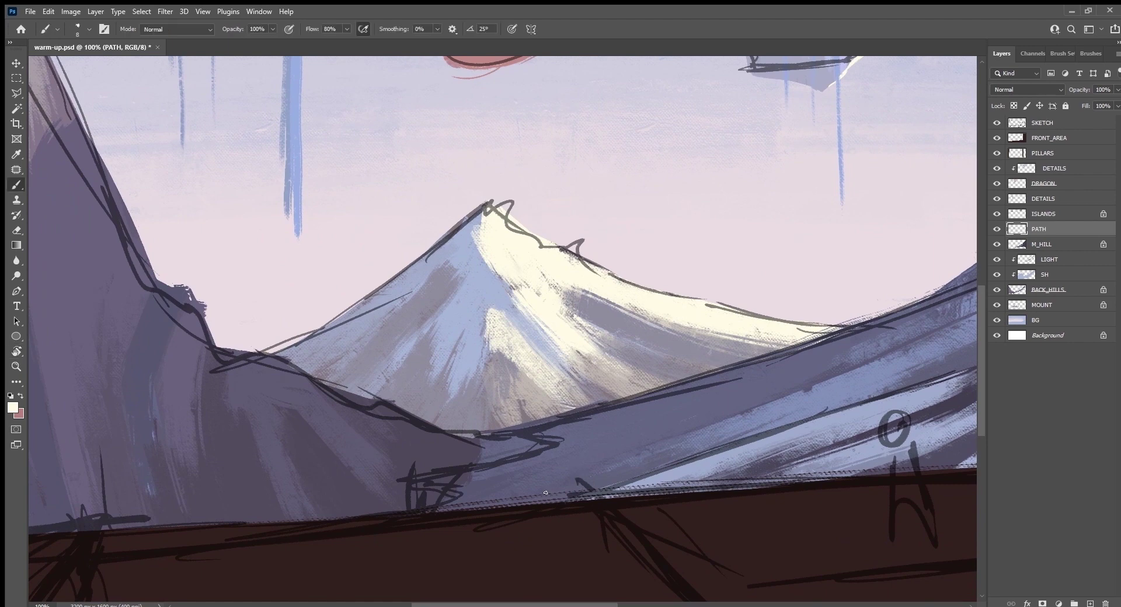
{"action": "key", "text": "bracketright"}
{"action": "key", "text": "r"}
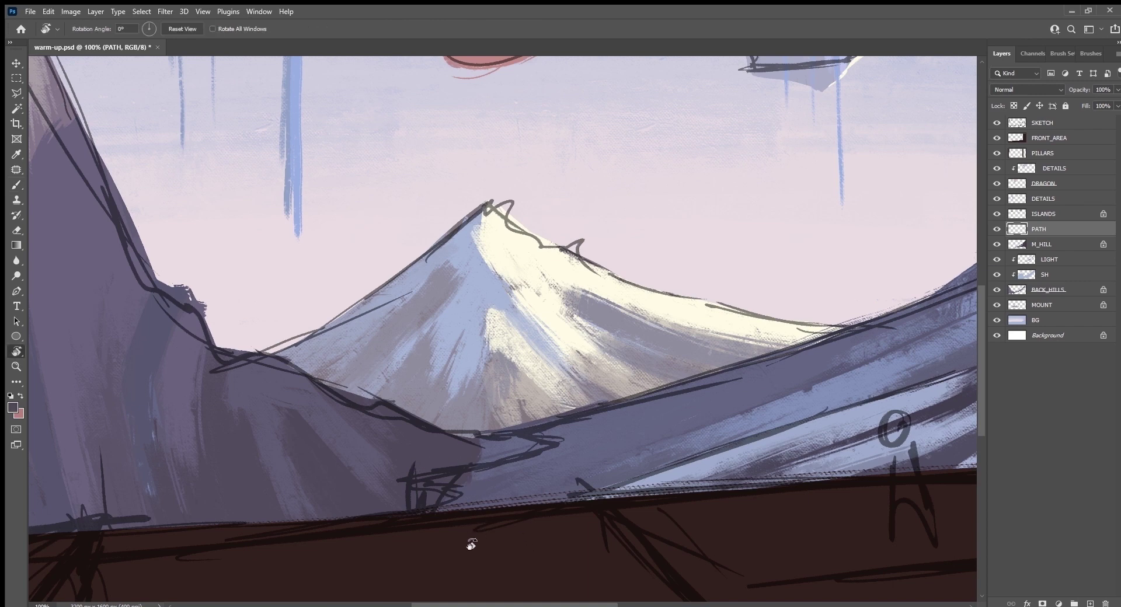
{"action": "mouse_move", "coordinate": [470, 540]}
{"action": "left_mouse_down"}
{"action": "mouse_move", "coordinate": [586, 499]}
{"action": "mouse_move", "coordinate": [540, 443]}
{"action": "left_mouse_up"}
{"action": "key", "text": "b"}
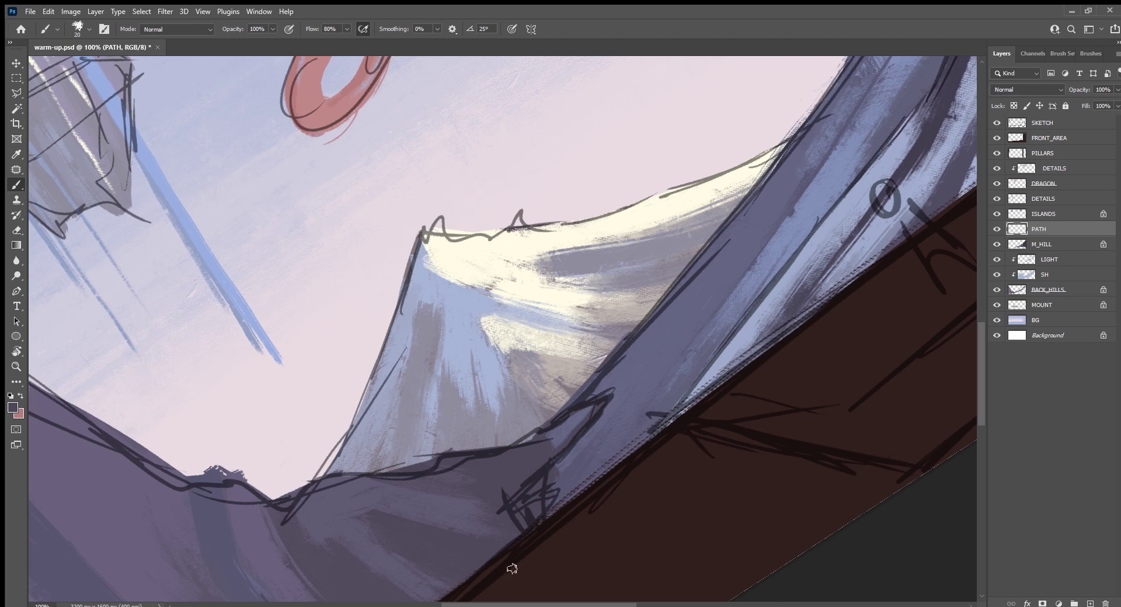
{"action": "key", "text": "i"}
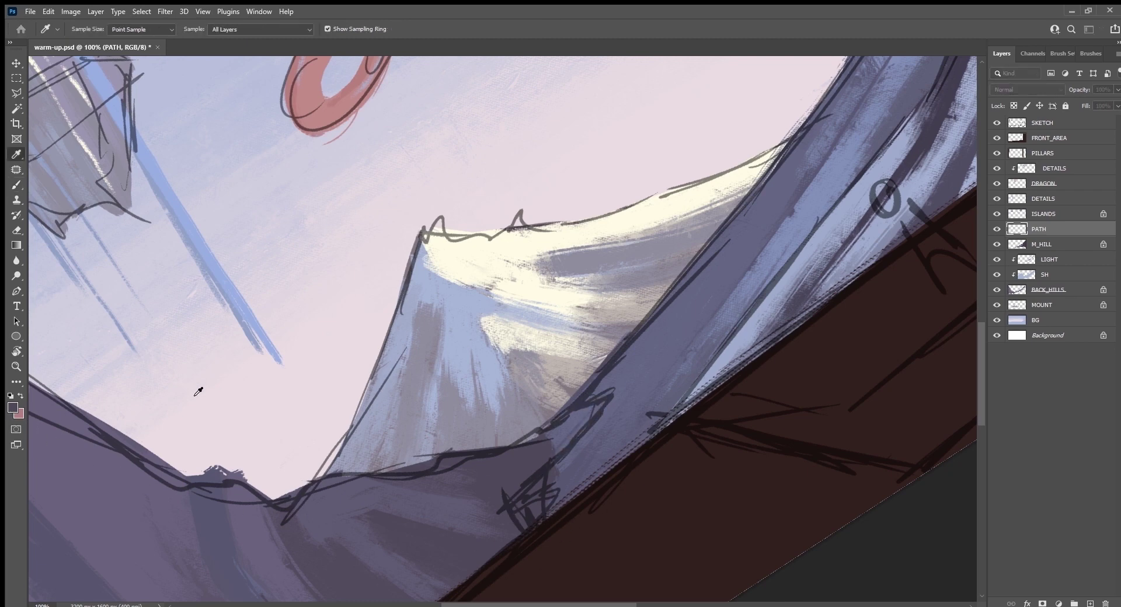
{"action": "key", "text": "b"}
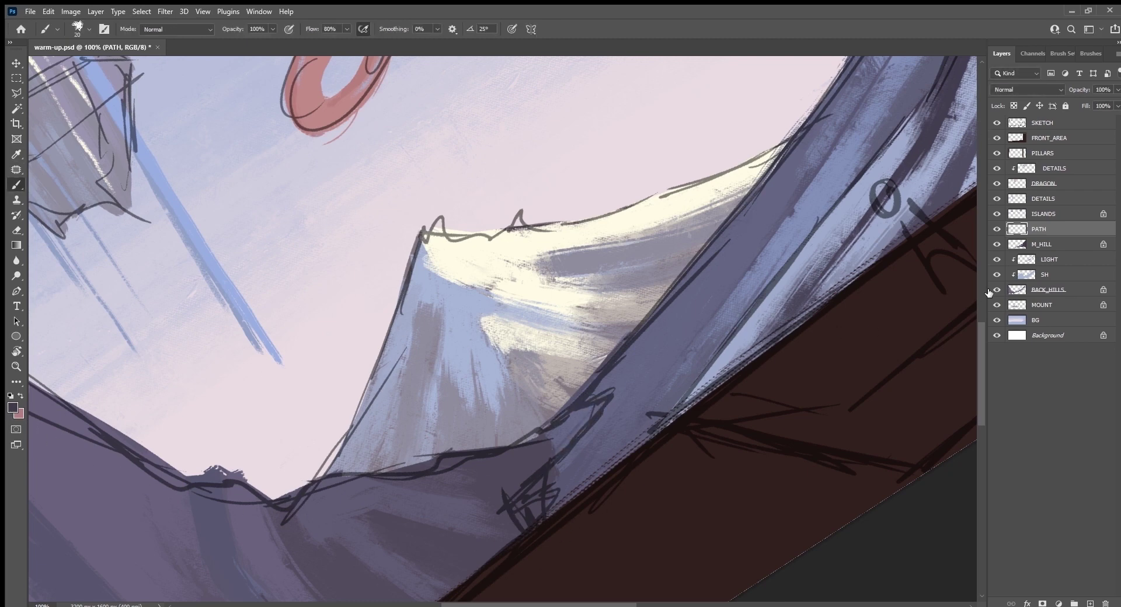
{"action": "left_click", "coordinate": [1062, 235], "text": "alt"}
{"action": "key", "text": "ctrl+alt+g"}
{"action": "mouse_move", "coordinate": [530, 442]}
{"action": "left_mouse_down"}
{"action": "mouse_move", "coordinate": [605, 401]}
{"action": "mouse_move", "coordinate": [556, 461]}
{"action": "left_mouse_up"}
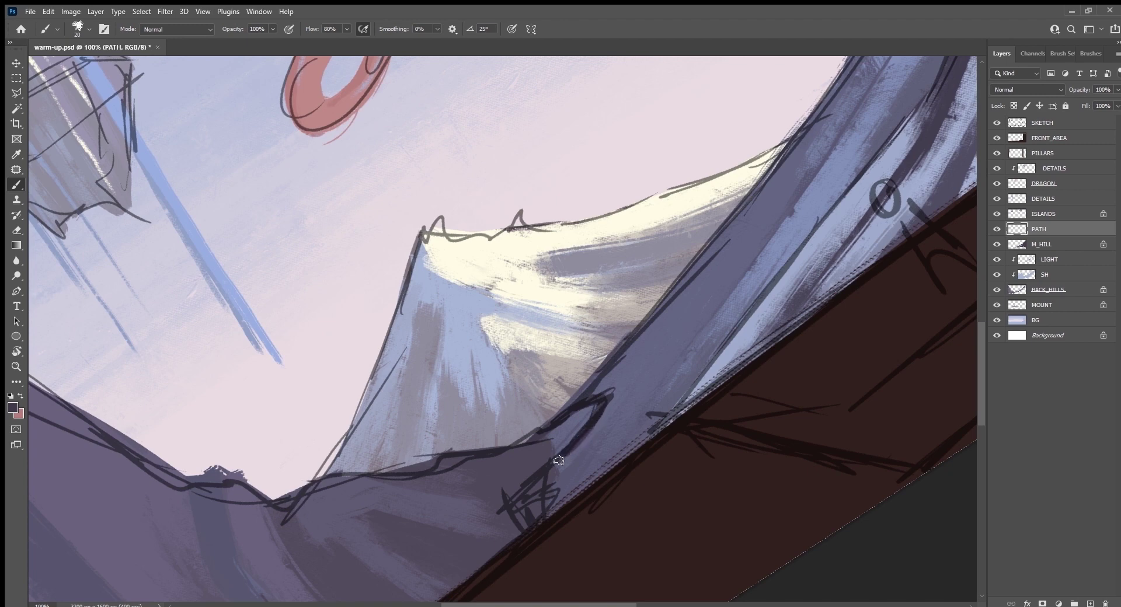
Hide the sketch, fill and thicken the dark path loop, then level the view.
{"action": "left_click", "coordinate": [997, 122]}
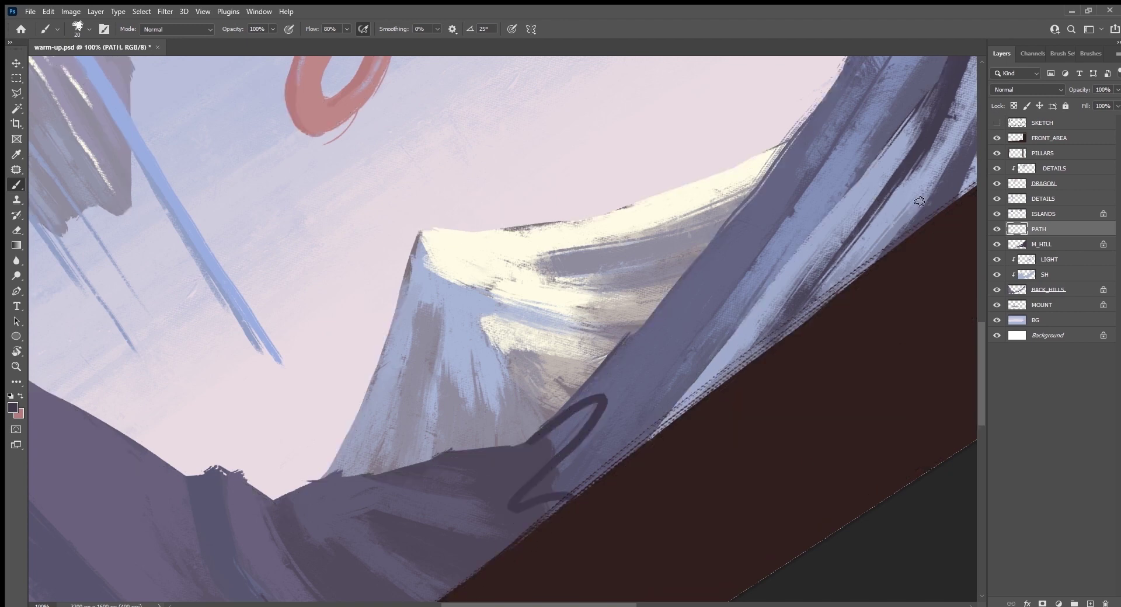
{"action": "mouse_move", "coordinate": [535, 439]}
{"action": "left_mouse_down"}
{"action": "mouse_move", "coordinate": [589, 409]}
{"action": "mouse_move", "coordinate": [555, 453]}
{"action": "mouse_move", "coordinate": [598, 404]}
{"action": "mouse_move", "coordinate": [515, 510]}
{"action": "mouse_move", "coordinate": [595, 490]}
{"action": "mouse_move", "coordinate": [520, 502]}
{"action": "mouse_move", "coordinate": [583, 483]}
{"action": "mouse_move", "coordinate": [545, 496]}
{"action": "mouse_move", "coordinate": [600, 400]}
{"action": "left_mouse_up"}
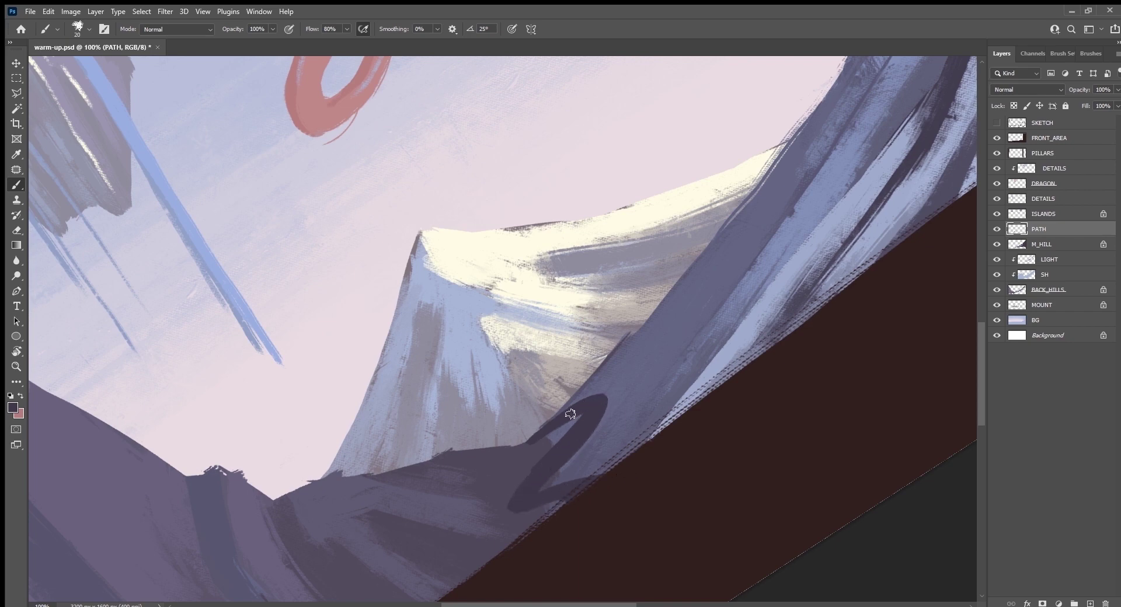
{"action": "left_click_drag", "start_coordinate": [530, 443], "coordinate": [587, 407]}
{"action": "key", "text": "ctrl+z"}
{"action": "key", "text": "ctrl+z"}
{"action": "key", "text": "ctrl+z"}
{"action": "key", "text": "ctrl+z"}
{"action": "key", "text": "ctrl+z"}
{"action": "key", "text": "ctrl+z"}
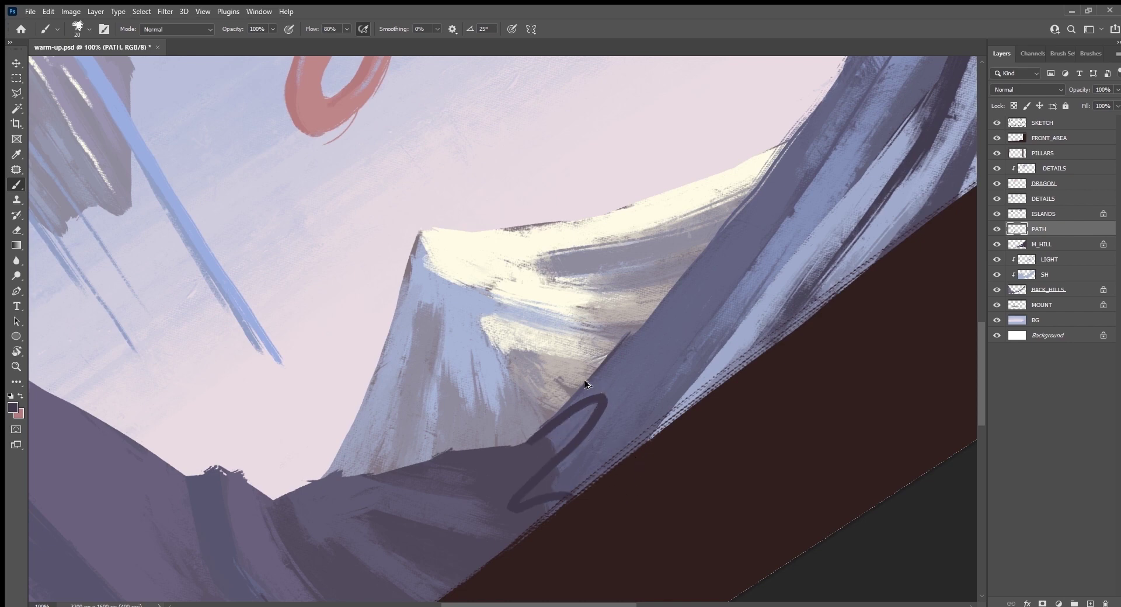
{"action": "key", "text": "ctrl+shift+z"}
{"action": "key", "text": "ctrl+shift+z"}
{"action": "key", "text": "ctrl+shift+z"}
{"action": "key", "text": "ctrl+shift+z"}
{"action": "key", "text": "ctrl+shift+z"}
{"action": "key", "text": "ctrl+shift+z"}
{"action": "key", "text": "Escape"}
On BACK_HILLS, paint over the path loop in purple, then show the SKETCH lines again.
{"action": "left_click", "coordinate": [1081, 286]}
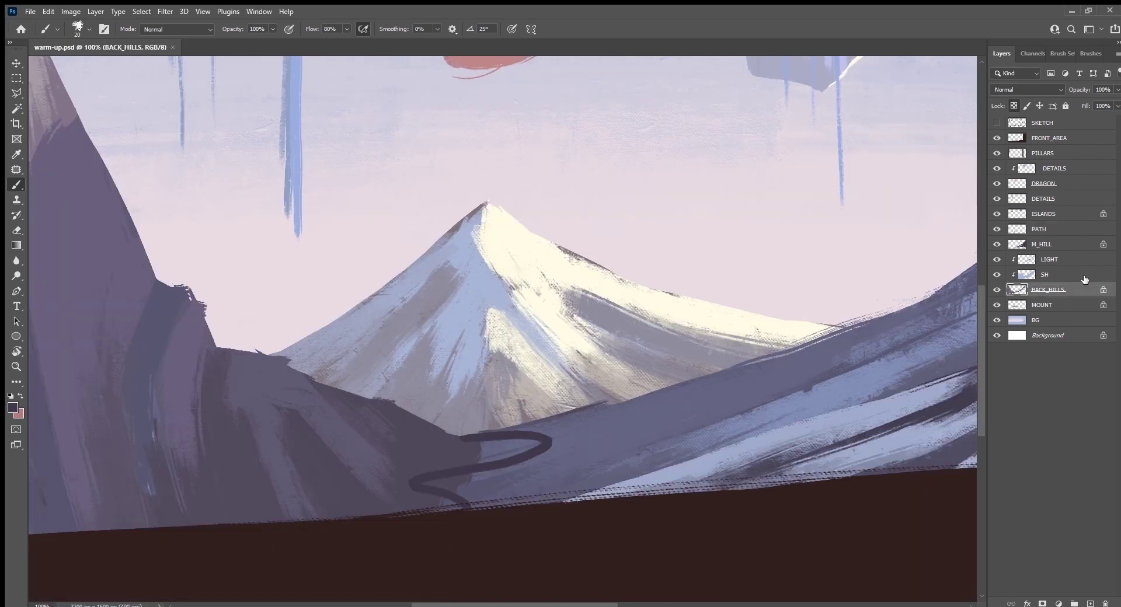
{"action": "left_click", "coordinate": [997, 274]}
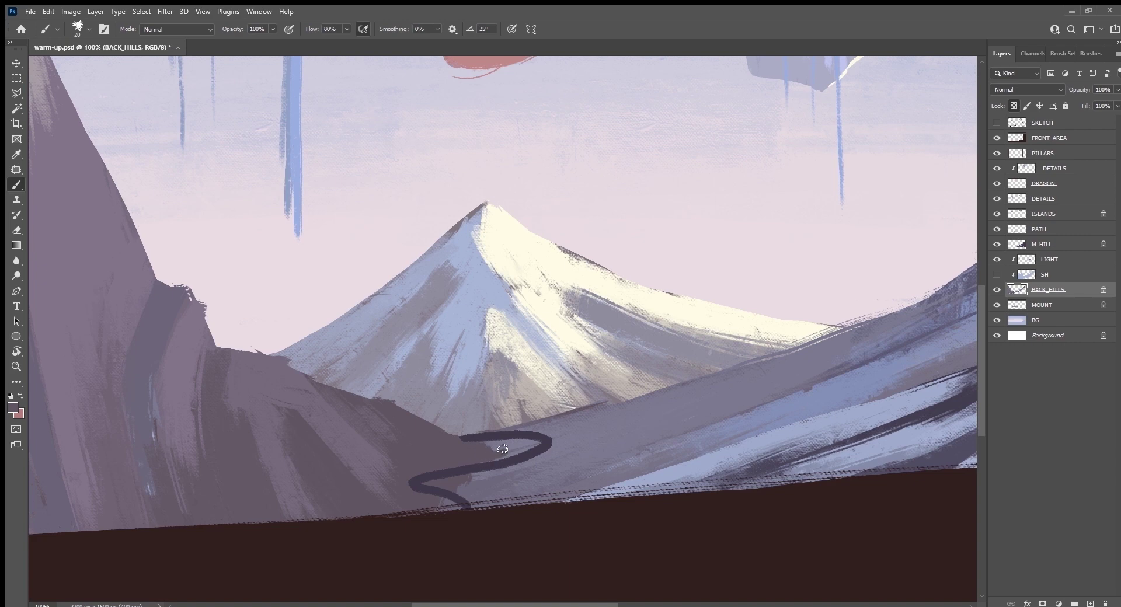
{"action": "key", "text": "r"}
{"action": "left_click_drag", "start_coordinate": [490, 555], "coordinate": [646, 463]}
{"action": "mouse_move", "coordinate": [600, 416]}
{"action": "left_mouse_down"}
{"action": "mouse_move", "coordinate": [610, 379]}
{"action": "mouse_move", "coordinate": [583, 415]}
{"action": "left_mouse_up"}
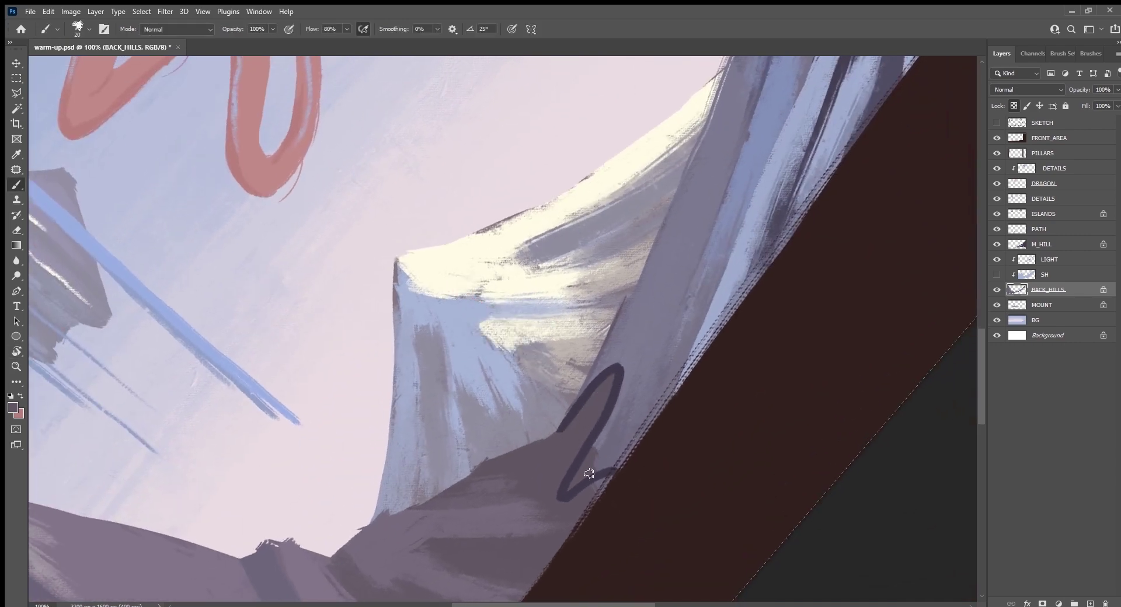
{"action": "left_click_drag", "start_coordinate": [581, 501], "coordinate": [607, 482]}
{"action": "left_click", "coordinate": [610, 448], "text": "alt"}
{"action": "left_click", "coordinate": [997, 123]}
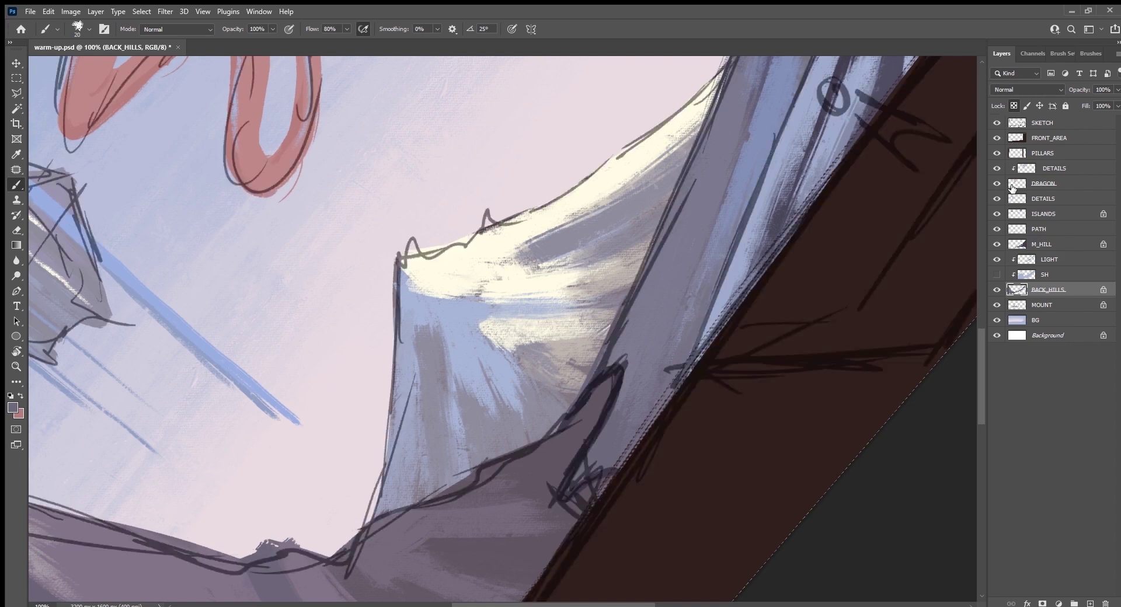
{"action": "key", "text": "ctrl+minus"}
Zoom out to 33.3%, compare with SKETCH hidden and shown, save, and select ISLANDS.
{"action": "key", "text": "ctrl+s"}
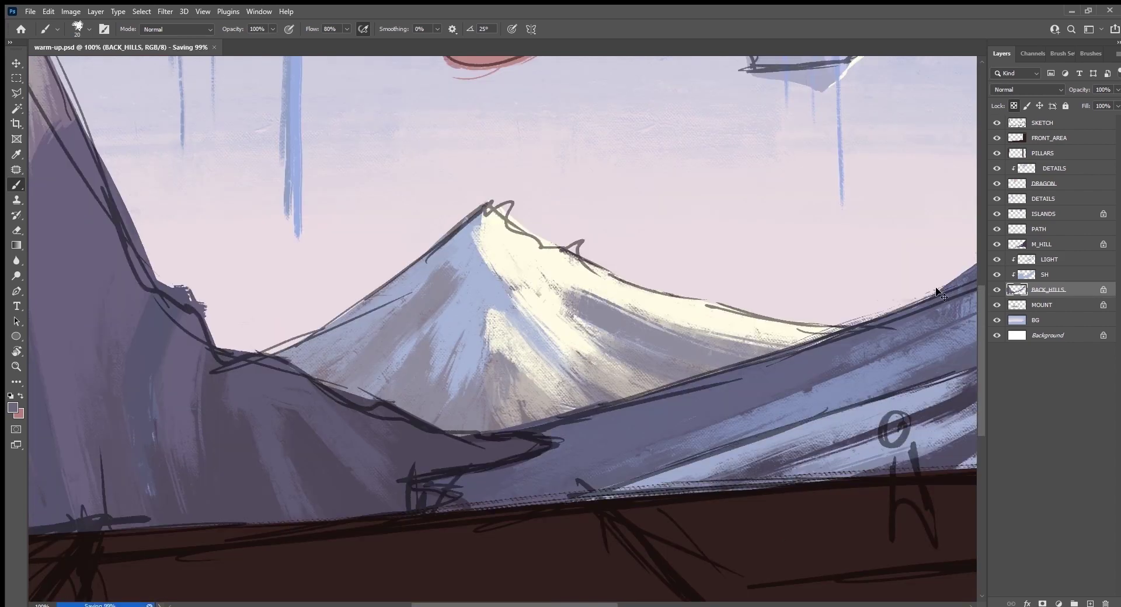
{"action": "key", "text": "ctrl+0"}
{"action": "key", "text": "ctrl+minus"}
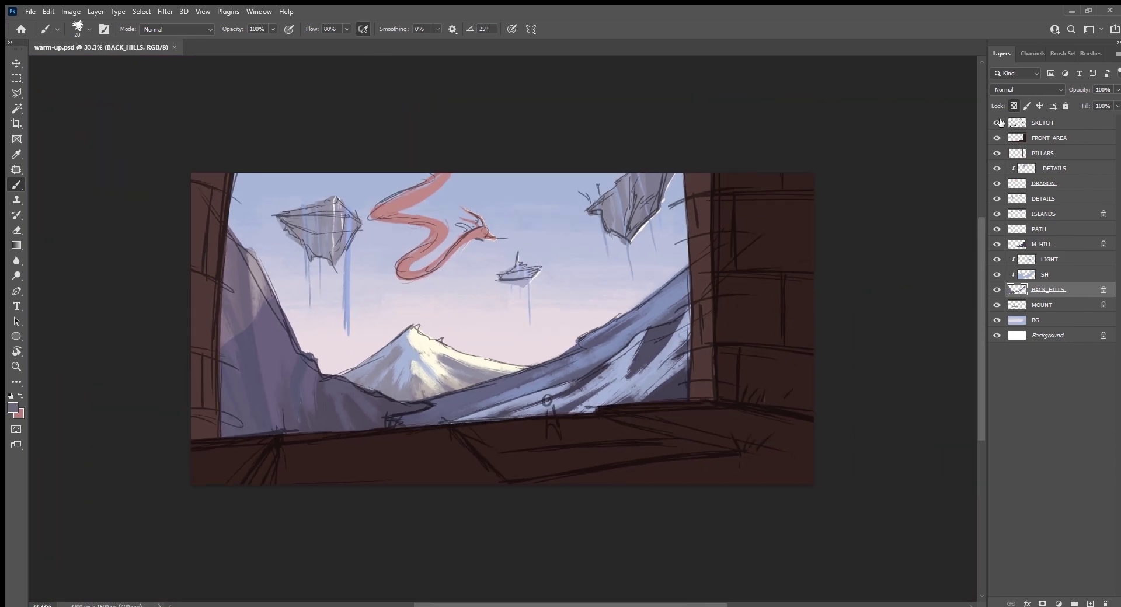
{"action": "left_click", "coordinate": [997, 122]}
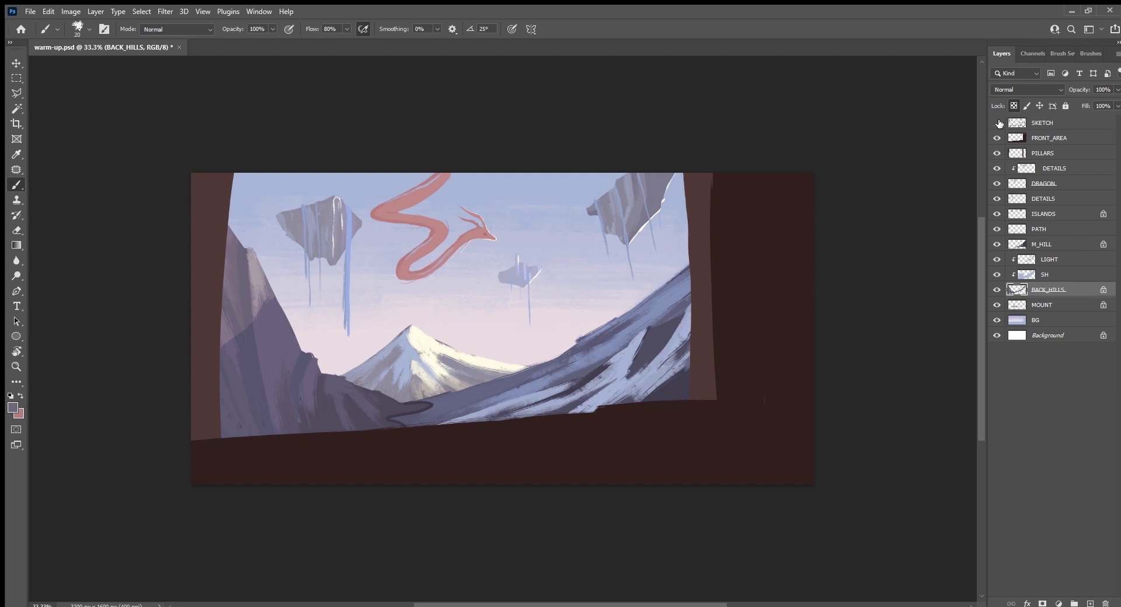
{"action": "left_click", "coordinate": [997, 123]}
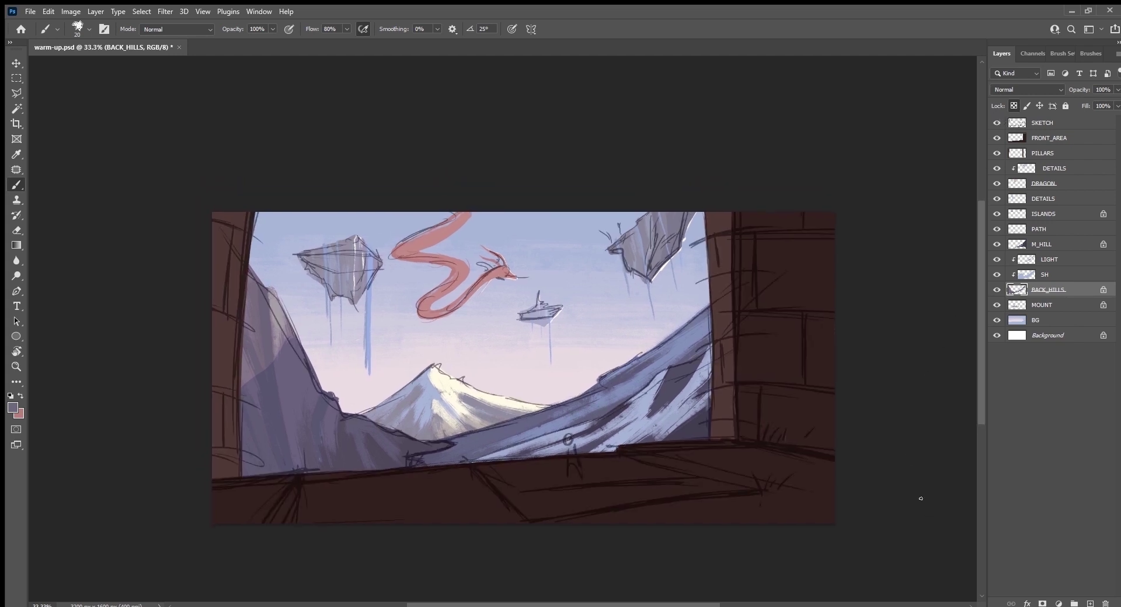
{"action": "key", "text": "ctrl+s"}
{"action": "left_click", "coordinate": [1070, 214]}
Add a layer named TREES above ISLANDS and zoom to 100% on the left island.
{"action": "left_click", "coordinate": [1089, 603]}
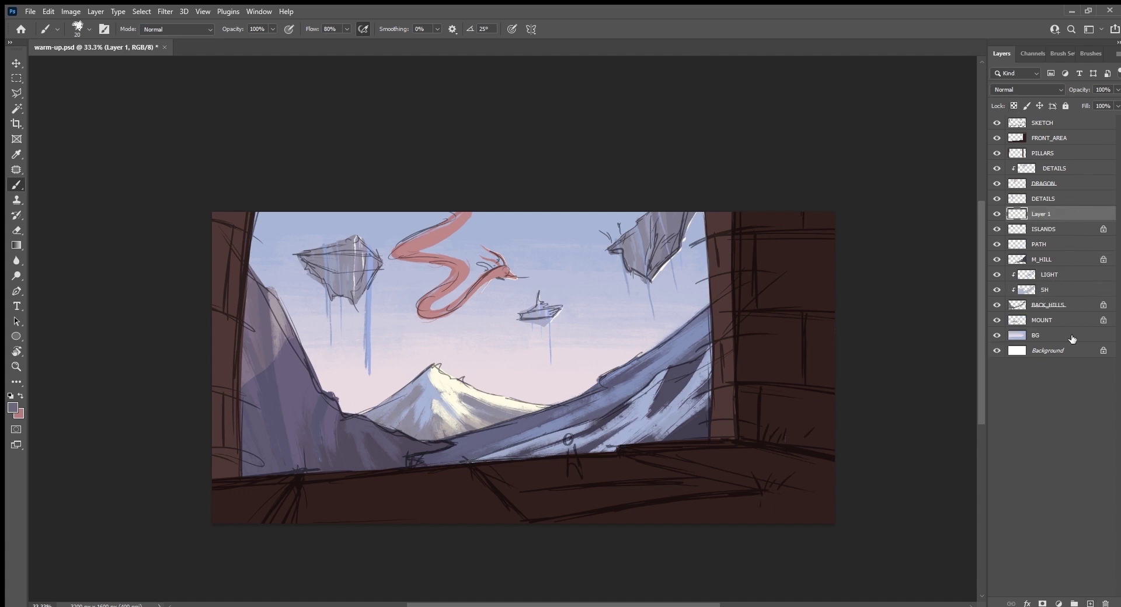
{"action": "double_click", "coordinate": [1039, 214]}
{"action": "type", "text": "TREES"}
{"action": "key", "text": "Return"}
{"action": "key", "text": "ctrl+1"}
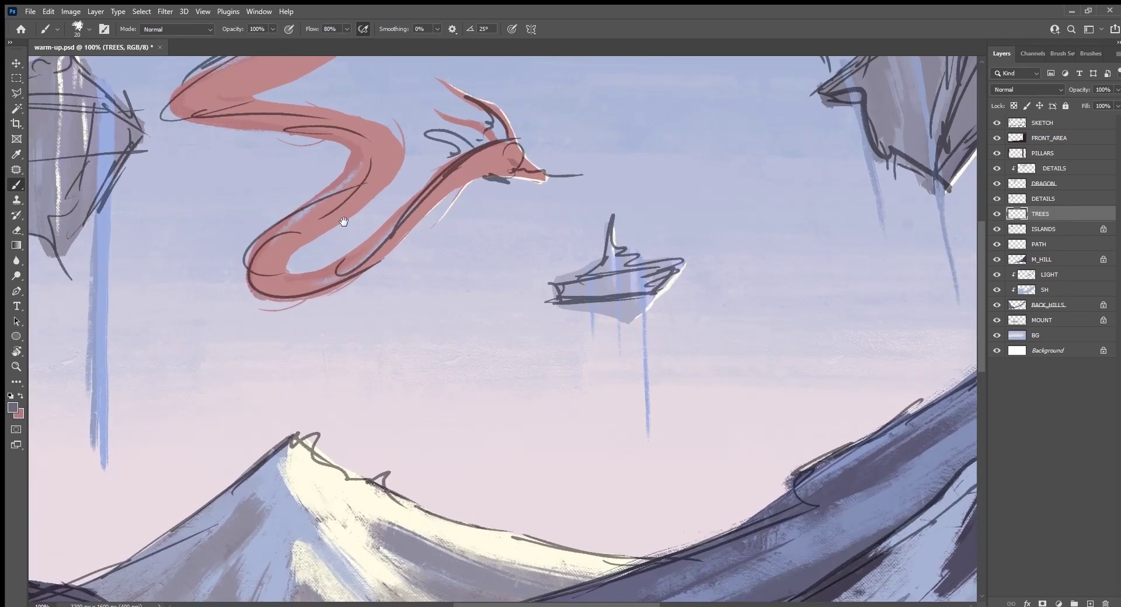
{"action": "left_click_drag", "start_coordinate": [343, 222], "coordinate": [615, 440]}
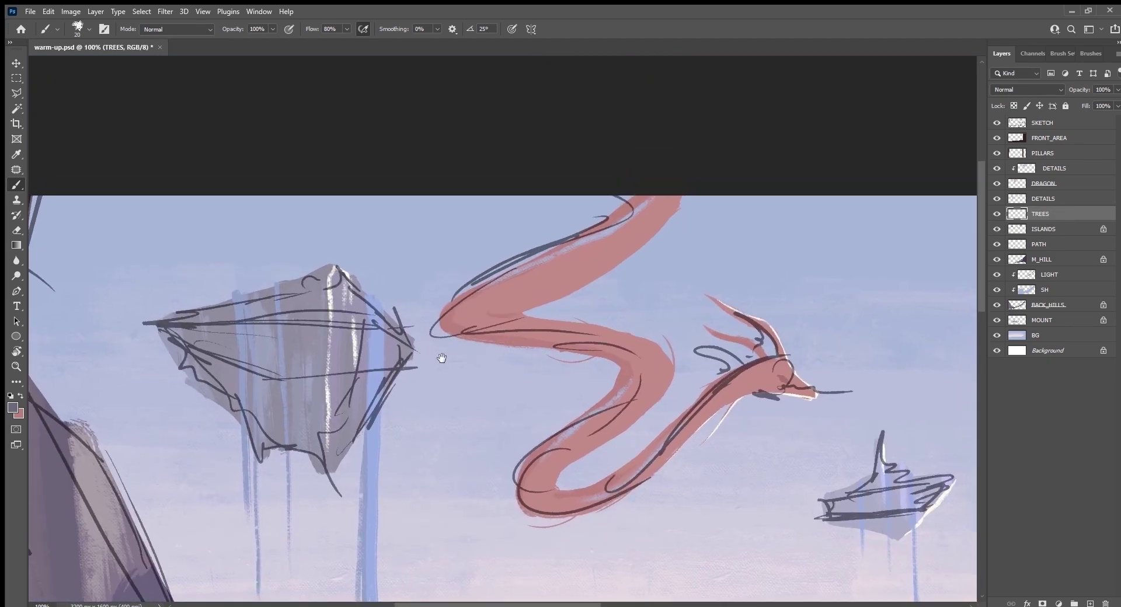
{"action": "mouse_move", "coordinate": [442, 358]}
{"action": "left_mouse_down"}
{"action": "mouse_move", "coordinate": [588, 407]}
{"action": "mouse_move", "coordinate": [588, 421]}
{"action": "left_mouse_up"}
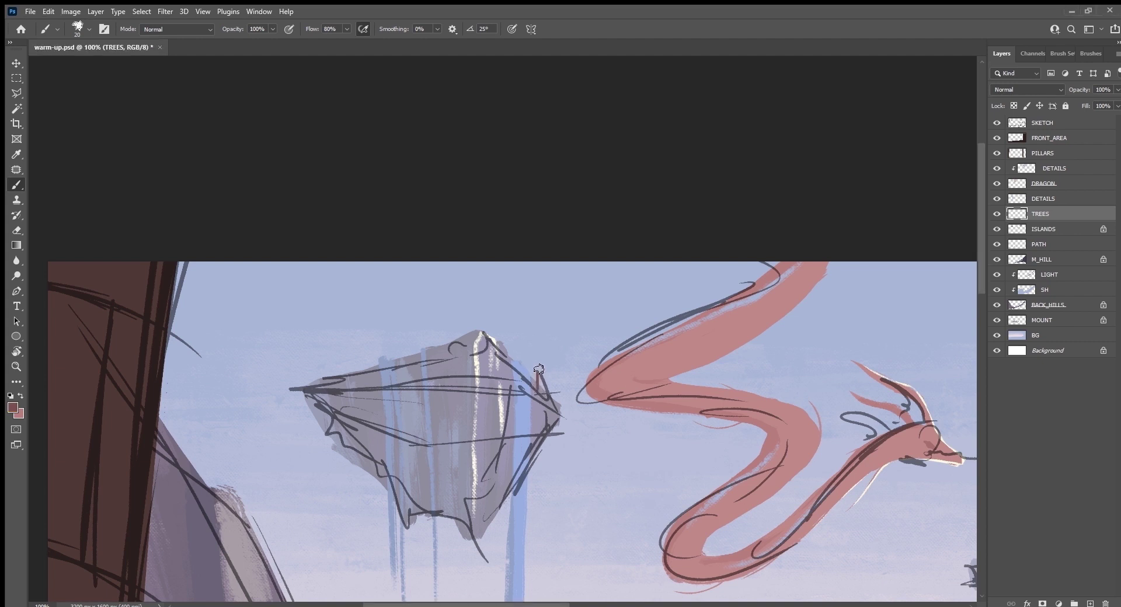
Sketch several thin dark-red tree trunks rising from the left floating island.
{"action": "key", "text": "ctrl+z"}
{"action": "left_click_drag", "start_coordinate": [539, 324], "coordinate": [547, 499]}
{"action": "left_click_drag", "start_coordinate": [451, 299], "coordinate": [459, 433]}
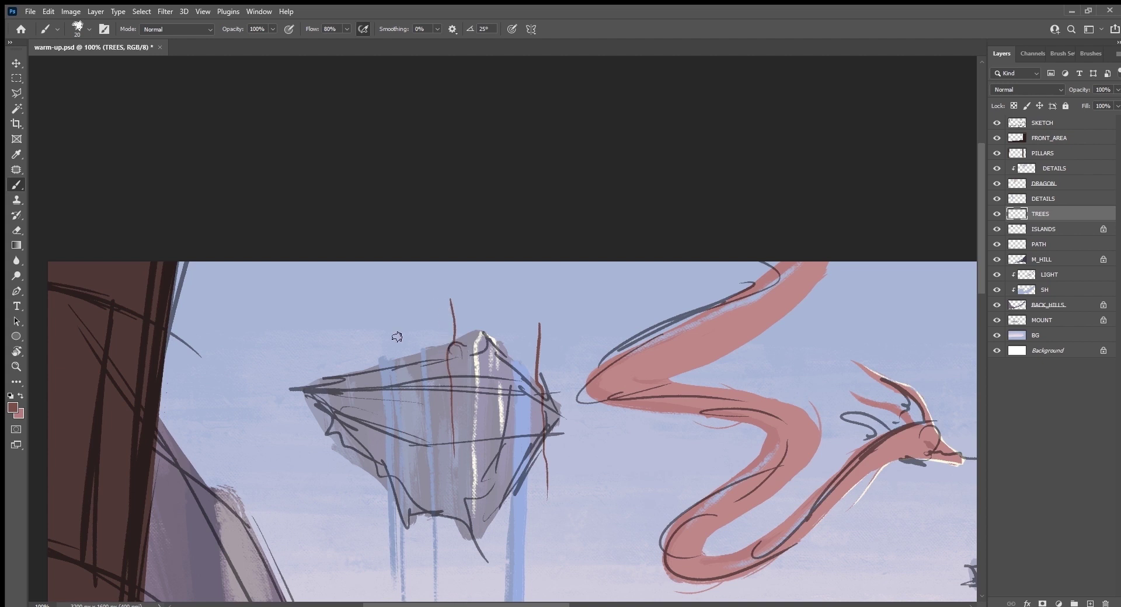
{"action": "left_click_drag", "start_coordinate": [354, 372], "coordinate": [348, 348]}
{"action": "key", "text": "ctrl+z"}
{"action": "left_click_drag", "start_coordinate": [335, 309], "coordinate": [347, 375]}
{"action": "key", "text": "ctrl+z"}
{"action": "left_click_drag", "start_coordinate": [326, 323], "coordinate": [350, 489]}
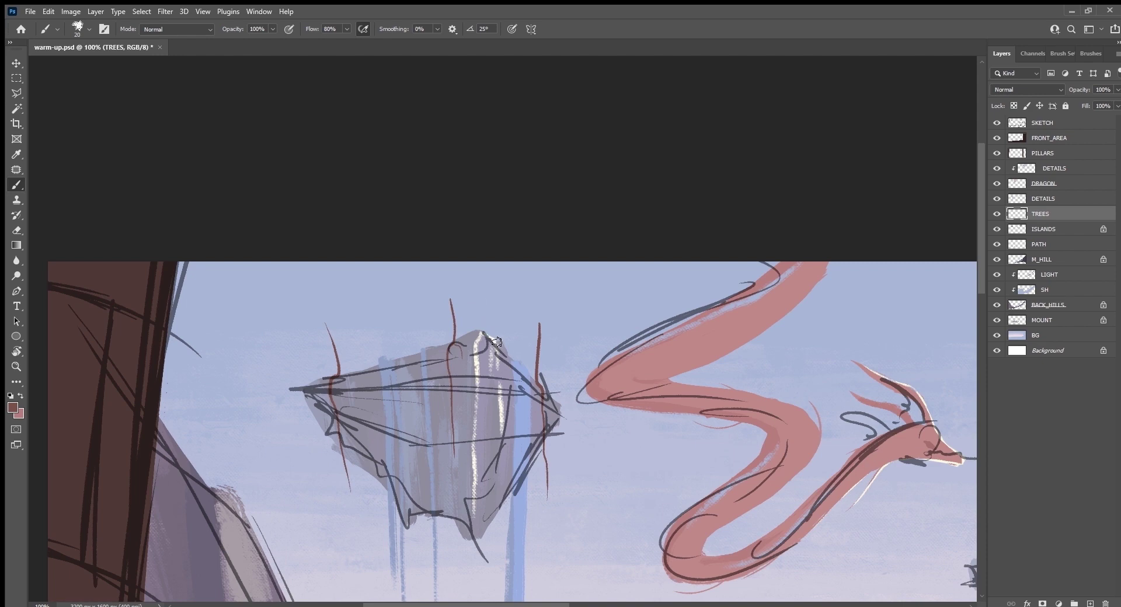
{"action": "left_click_drag", "start_coordinate": [497, 342], "coordinate": [504, 310]}
{"action": "left_click_drag", "start_coordinate": [410, 355], "coordinate": [392, 303]}
{"action": "left_click_drag", "start_coordinate": [759, 511], "coordinate": [283, 350]}
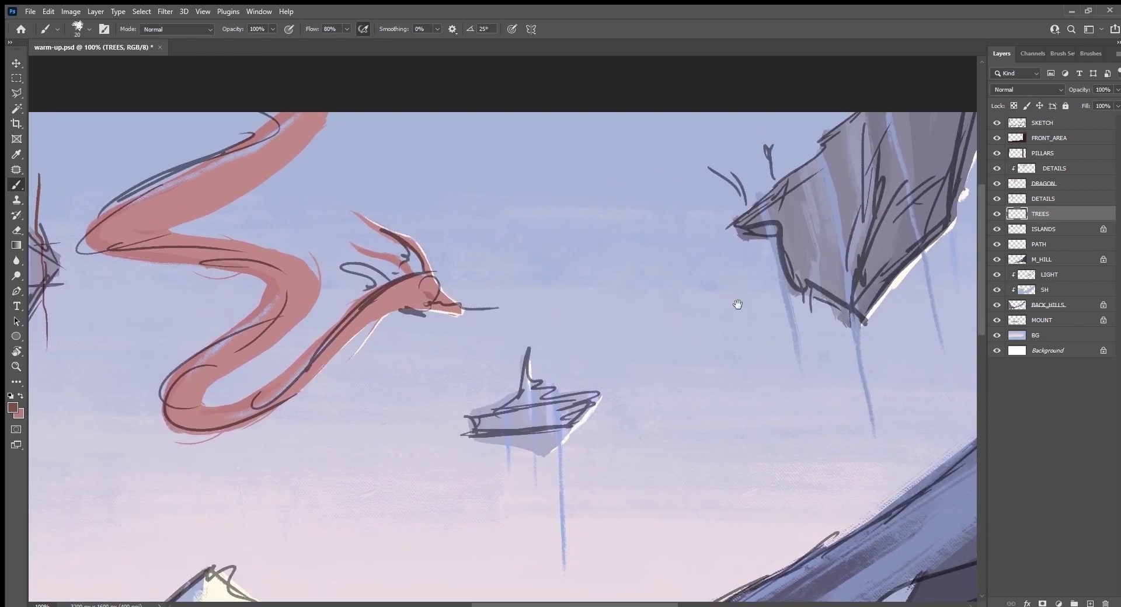
Paint a dark-red trunk with forked branches and twigs on the right floating island.
{"action": "left_click_drag", "start_coordinate": [737, 304], "coordinate": [533, 445]}
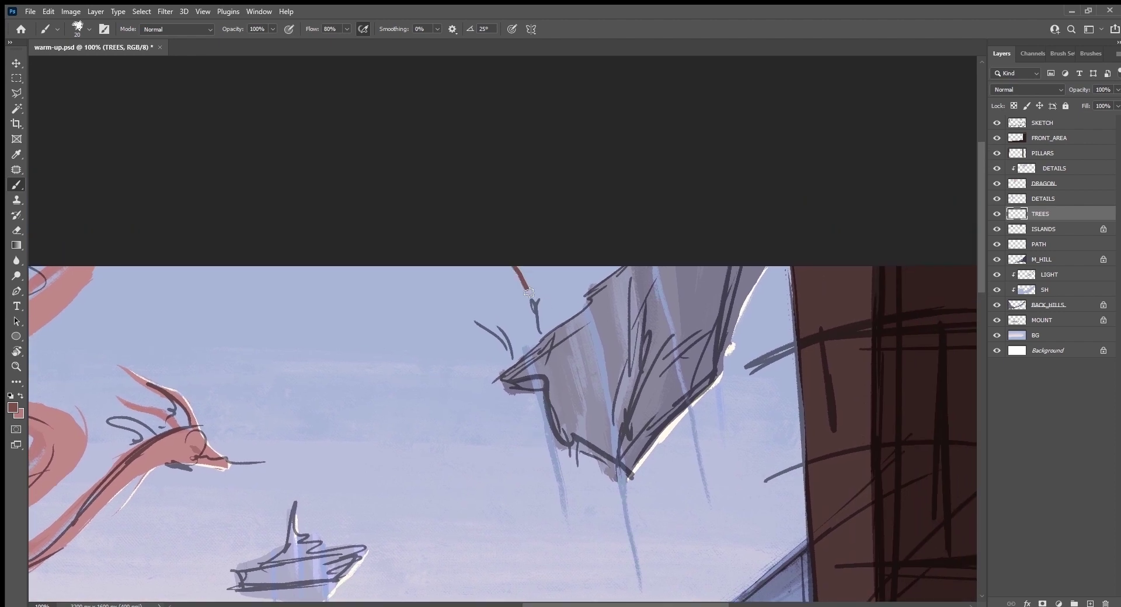
{"action": "left_click_drag", "start_coordinate": [529, 292], "coordinate": [580, 435]}
{"action": "left_click_drag", "start_coordinate": [550, 331], "coordinate": [564, 322]}
{"action": "key", "text": "ctrl+z"}
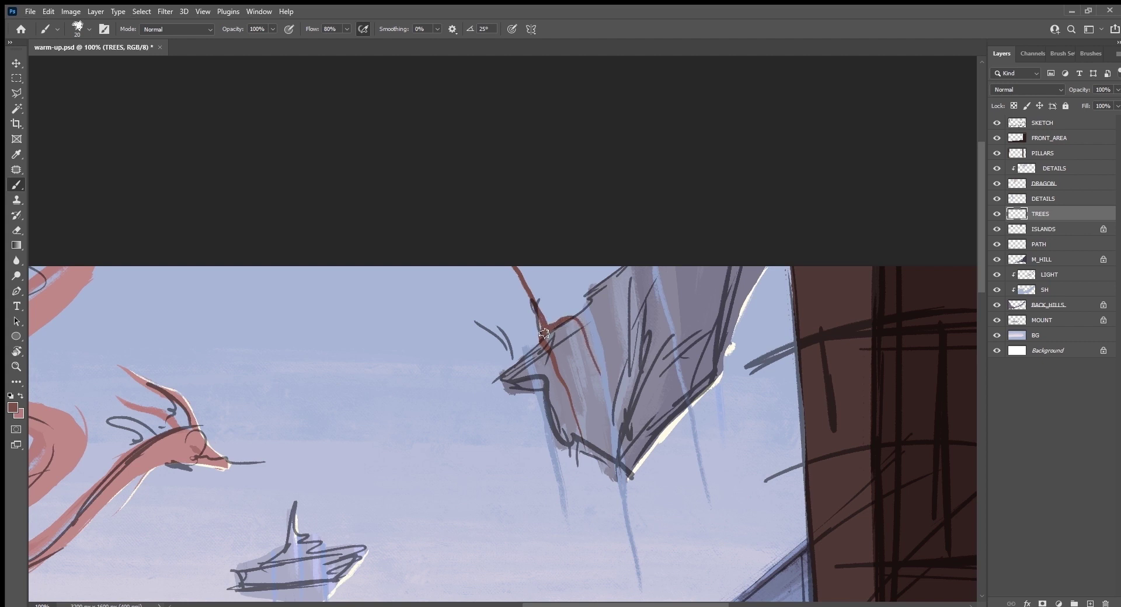
{"action": "left_click_drag", "start_coordinate": [542, 323], "coordinate": [513, 296]}
{"action": "left_click_drag", "start_coordinate": [447, 281], "coordinate": [498, 355]}
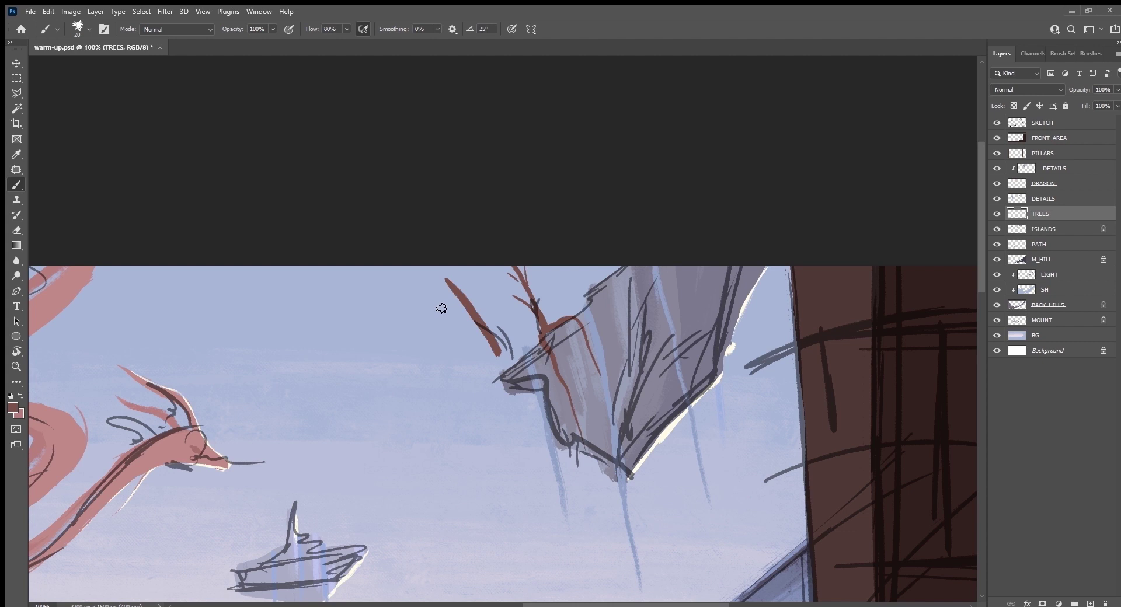
{"action": "key", "text": "ctrl+z"}
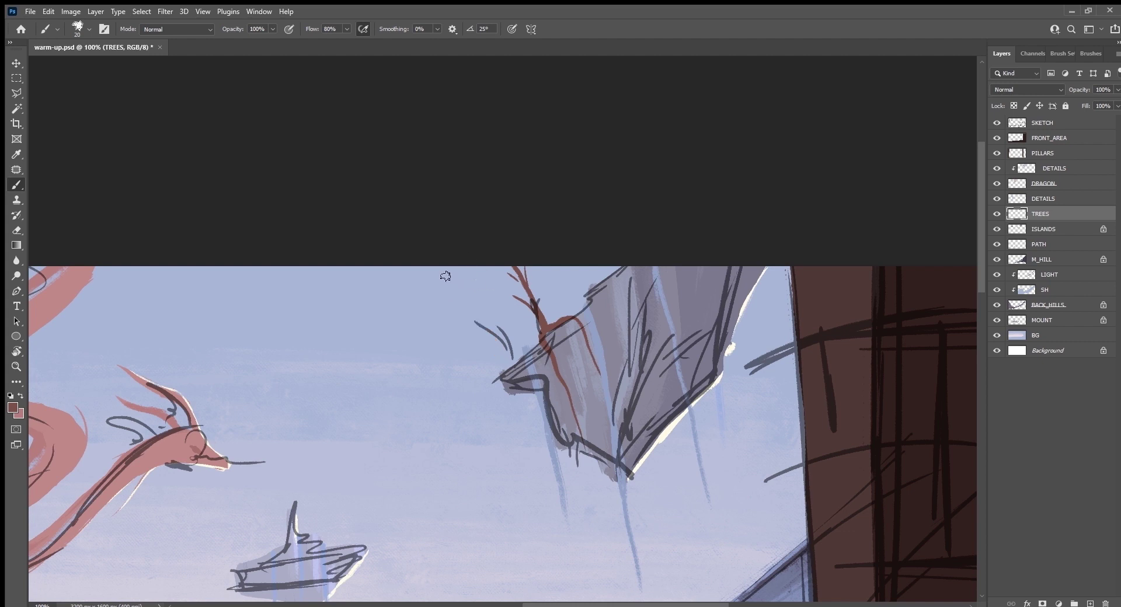
{"action": "mouse_move", "coordinate": [447, 288]}
{"action": "left_mouse_down"}
{"action": "mouse_move", "coordinate": [478, 322]}
{"action": "mouse_move", "coordinate": [528, 439]}
{"action": "left_mouse_up"}
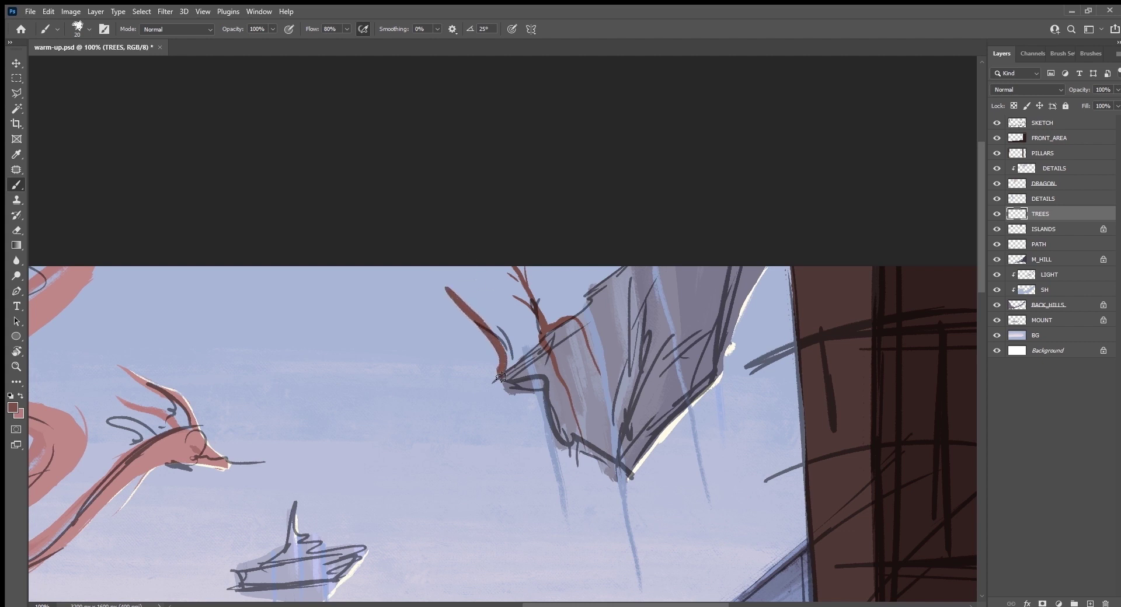
{"action": "key", "text": "ctrl+z"}
{"action": "mouse_move", "coordinate": [451, 289]}
{"action": "left_mouse_down"}
{"action": "mouse_move", "coordinate": [502, 361]}
{"action": "mouse_move", "coordinate": [555, 483]}
{"action": "left_mouse_up"}
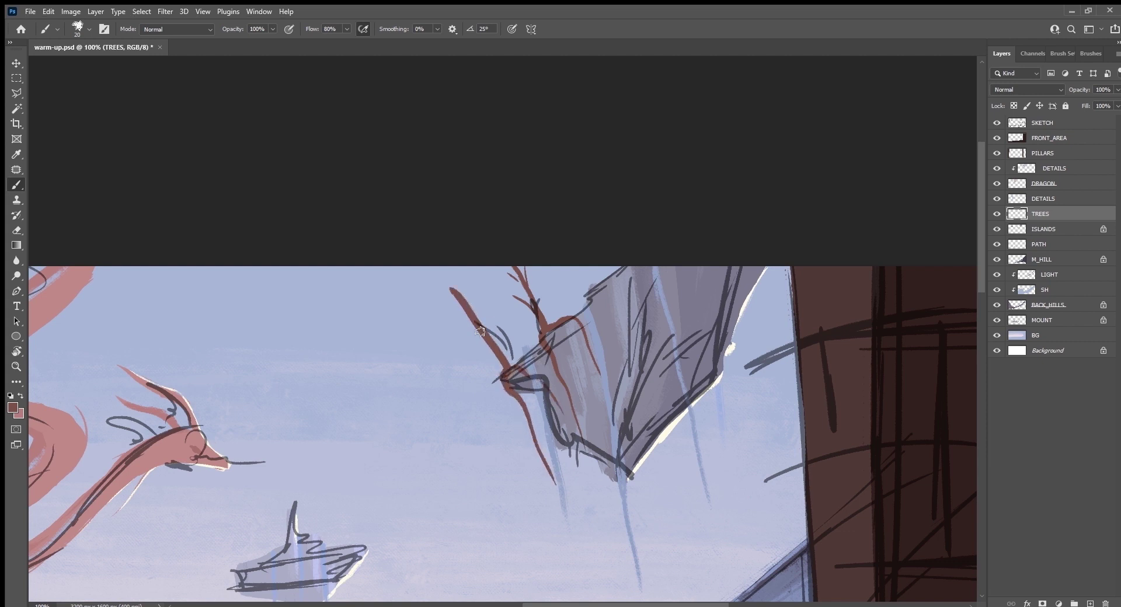
{"action": "mouse_move", "coordinate": [482, 338]}
{"action": "left_mouse_down"}
{"action": "mouse_move", "coordinate": [418, 317]}
{"action": "mouse_move", "coordinate": [429, 267]}
{"action": "left_mouse_up"}
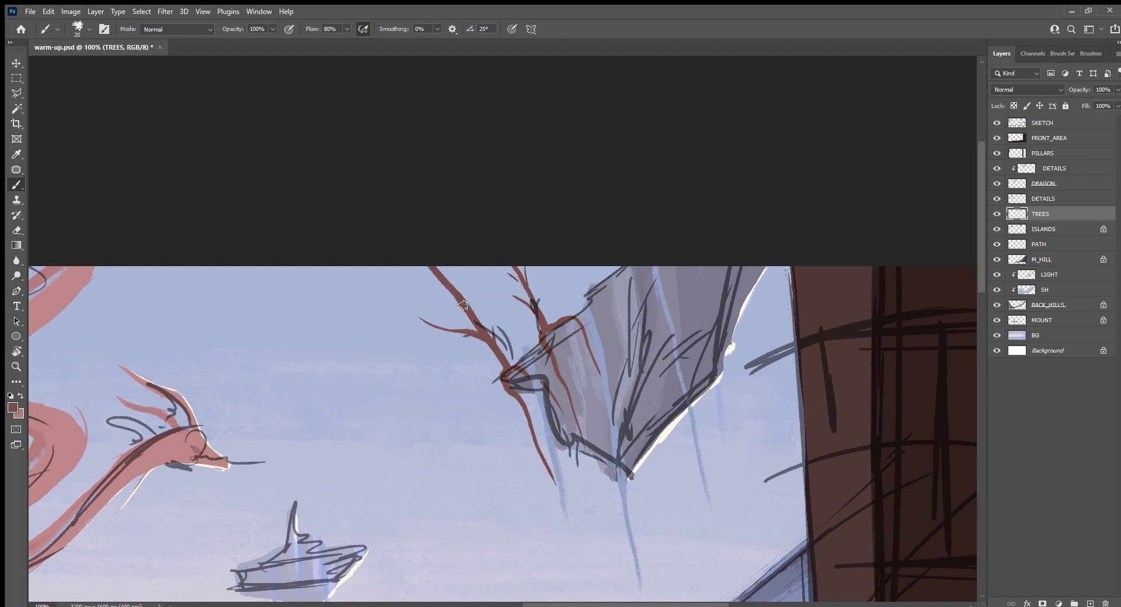
{"action": "mouse_move", "coordinate": [463, 305]}
{"action": "left_mouse_down"}
{"action": "mouse_move", "coordinate": [436, 286]}
{"action": "mouse_move", "coordinate": [458, 281]}
{"action": "left_mouse_up"}
{"action": "left_click_drag", "start_coordinate": [604, 260], "coordinate": [621, 303]}
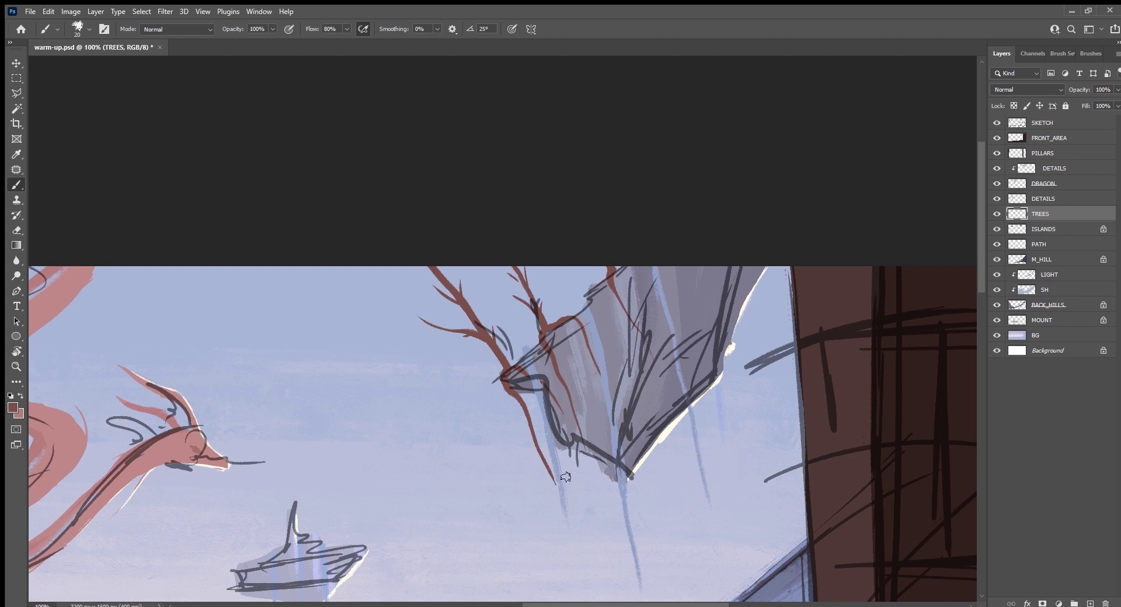
Add small branches and twigs to the left island's trees, then save the painting.
{"action": "mouse_move", "coordinate": [474, 471]}
{"action": "left_mouse_down"}
{"action": "mouse_move", "coordinate": [619, 441]}
{"action": "mouse_move", "coordinate": [761, 472]}
{"action": "left_mouse_up"}
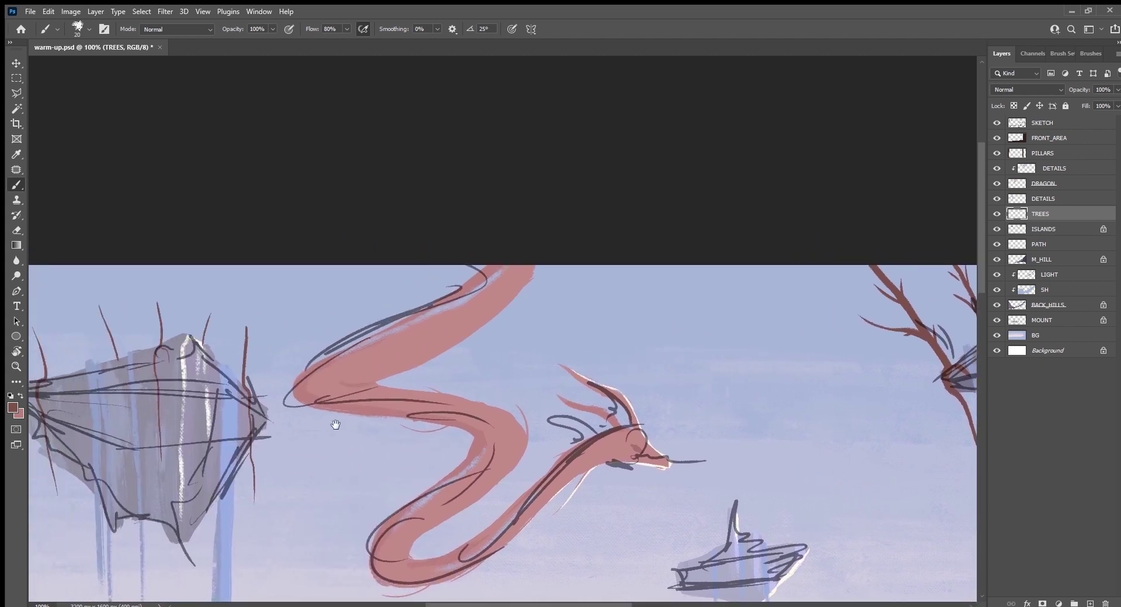
{"action": "left_click_drag", "start_coordinate": [333, 423], "coordinate": [654, 454]}
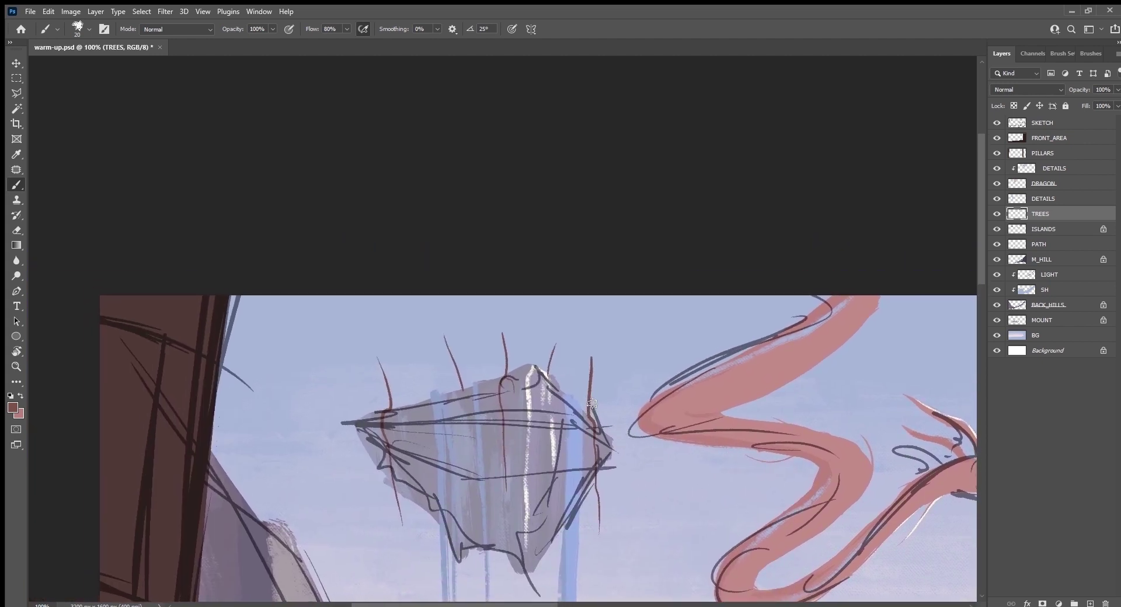
{"action": "left_click_drag", "start_coordinate": [590, 394], "coordinate": [584, 379]}
{"action": "left_click_drag", "start_coordinate": [593, 337], "coordinate": [594, 304]}
{"action": "left_click_drag", "start_coordinate": [592, 342], "coordinate": [588, 312]}
{"action": "left_click_drag", "start_coordinate": [505, 337], "coordinate": [489, 300]}
{"action": "key", "text": "ctrl+z"}
{"action": "left_click_drag", "start_coordinate": [501, 324], "coordinate": [489, 300]}
{"action": "key", "text": "ctrl+s"}
{"action": "key", "text": "ctrl+minus"}
{"action": "key", "text": "ctrl+minus"}
{"action": "key", "text": "ctrl+minus"}
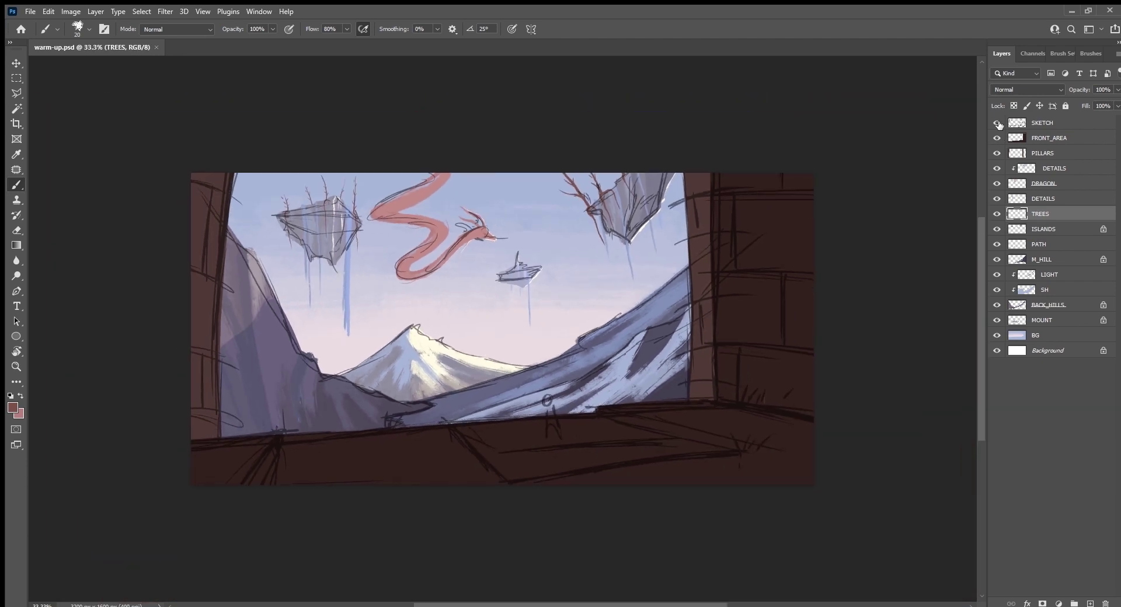
Hide SKETCH, lock TREES transparency, sample the pale sky colour, and set 20% brush opacity.
{"action": "left_click", "coordinate": [997, 124]}
{"action": "left_click_drag", "start_coordinate": [810, 282], "coordinate": [804, 336]}
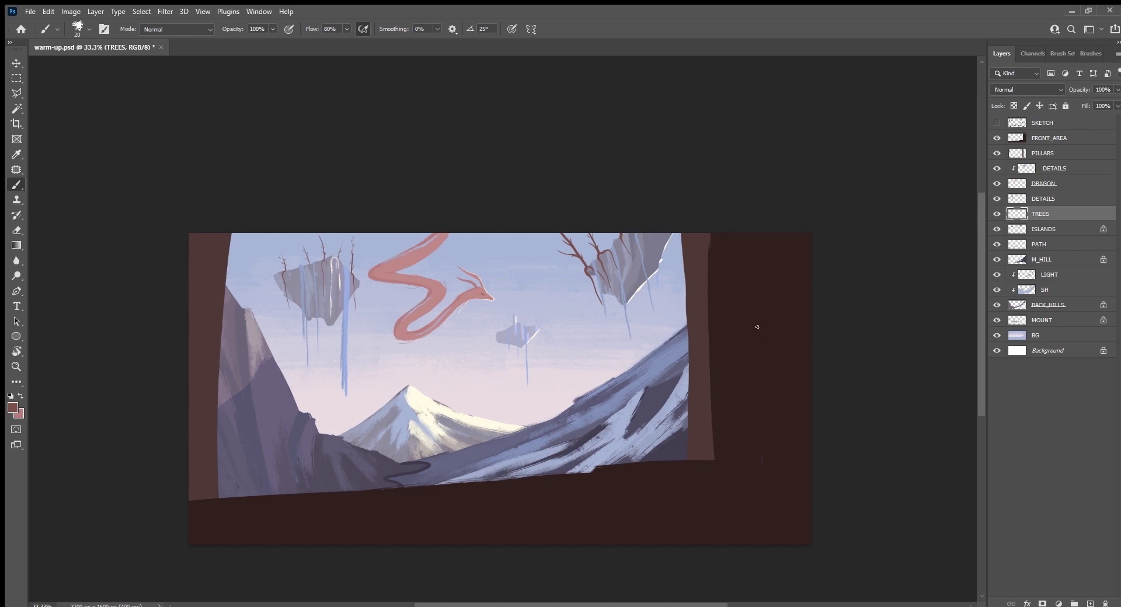
{"action": "key", "text": "slash"}
{"action": "left_click", "coordinate": [515, 241], "text": "alt"}
{"action": "left_click", "coordinate": [262, 29]}
{"action": "key", "text": "Return"}
{"action": "type", "text": "20"}
{"action": "key", "text": "bracketright"}
{"action": "key", "text": "bracketright"}
{"action": "key", "text": "bracketright"}
{"action": "key", "text": "bracketright"}
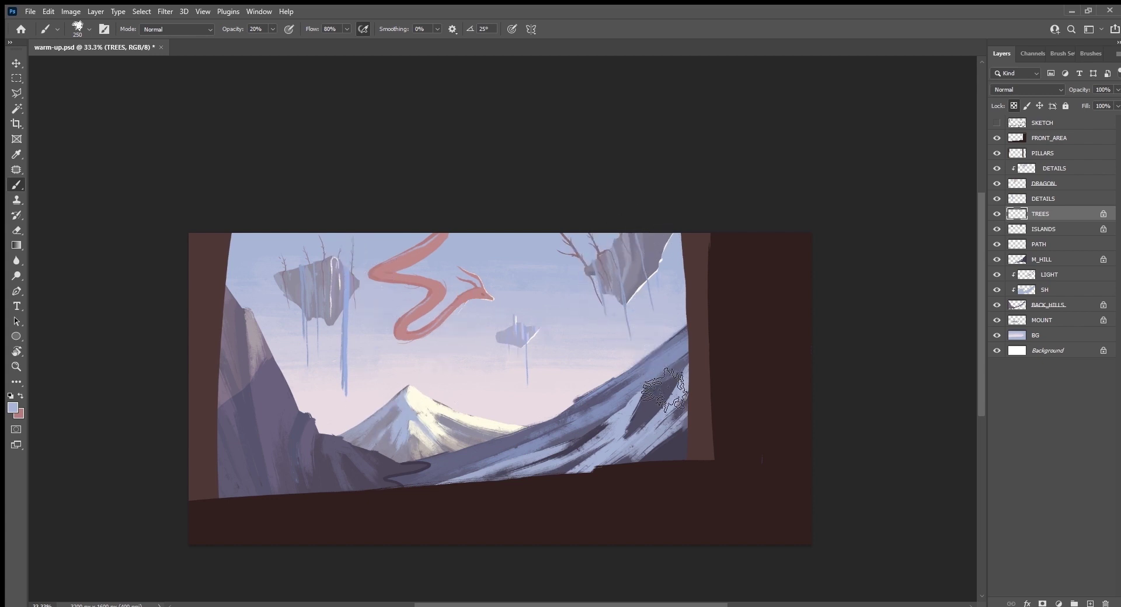
Add a LEAVES layer above TREES and choose the bush_texture brush.
{"action": "left_click", "coordinate": [1090, 603]}
{"action": "double_click", "coordinate": [1043, 214]}
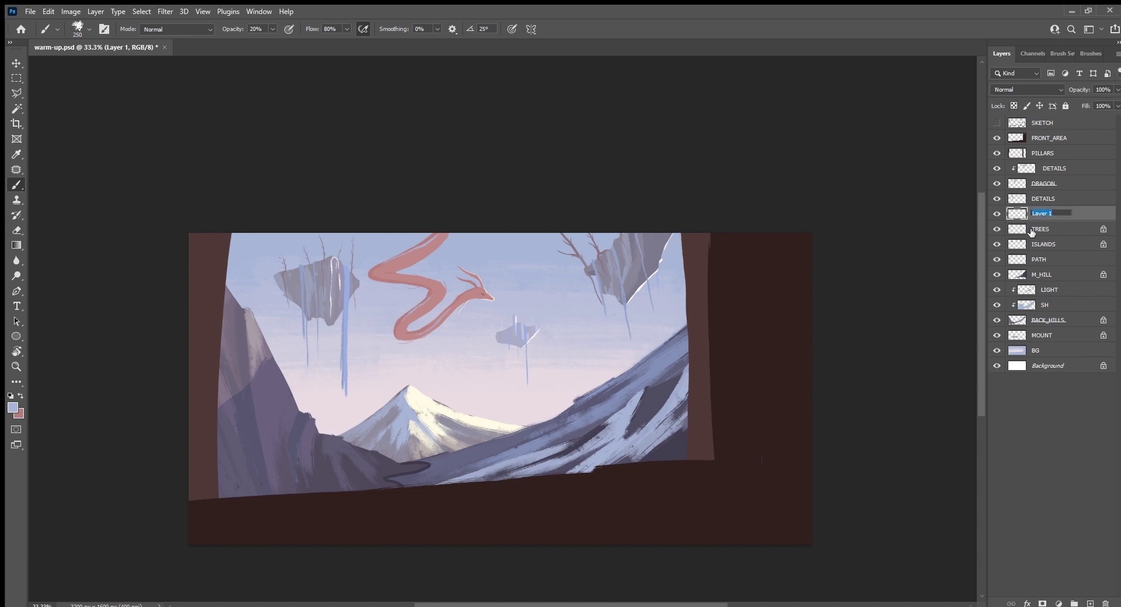
{"action": "type", "text": "LEAVES"}
{"action": "key", "text": "Return"}
{"action": "left_click", "coordinate": [1087, 53]}
{"action": "left_click_drag", "start_coordinate": [1117, 336], "coordinate": [1118, 438]}
{"action": "left_click", "coordinate": [1054, 519]}
Paint yellow foliage on the right tree's branches and the small floating rock.
{"action": "left_click_drag", "start_coordinate": [527, 398], "coordinate": [563, 420]}
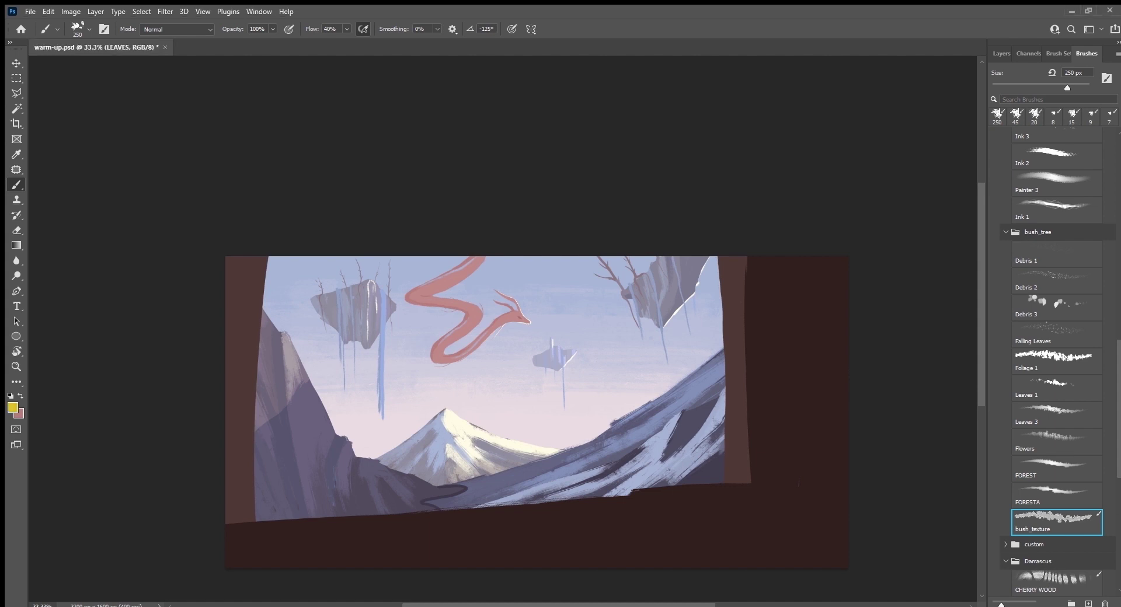
{"action": "key", "text": "bracketleft"}
{"action": "key", "text": "bracketleft"}
{"action": "key", "text": "bracketleft"}
{"action": "key", "text": "bracketleft"}
{"action": "key", "text": "bracketleft"}
{"action": "key", "text": "bracketleft"}
{"action": "key", "text": "bracketleft"}
{"action": "key", "text": "bracketleft"}
{"action": "key", "text": "bracketleft"}
{"action": "key", "text": "bracketleft"}
{"action": "key", "text": "bracketleft"}
{"action": "key", "text": "bracketright"}
{"action": "left_click_drag", "start_coordinate": [591, 284], "coordinate": [606, 282]}
{"action": "key", "text": "bracketright"}
{"action": "key", "text": "bracketright"}
Dab yellow foliage atop the left island's trees, thicken the right tree's, and save.
{"action": "key", "text": "bracketright"}
{"action": "mouse_move", "coordinate": [594, 282]}
{"action": "left_mouse_down"}
{"action": "mouse_move", "coordinate": [596, 258]}
{"action": "mouse_move", "coordinate": [629, 251]}
{"action": "left_mouse_up"}
{"action": "mouse_move", "coordinate": [390, 263]}
{"action": "left_mouse_down"}
{"action": "mouse_move", "coordinate": [391, 280]}
{"action": "mouse_move", "coordinate": [356, 260]}
{"action": "left_mouse_up"}
{"action": "left_click_drag", "start_coordinate": [548, 336], "coordinate": [552, 347]}
{"action": "key", "text": "e"}
{"action": "key", "text": "bracketright"}
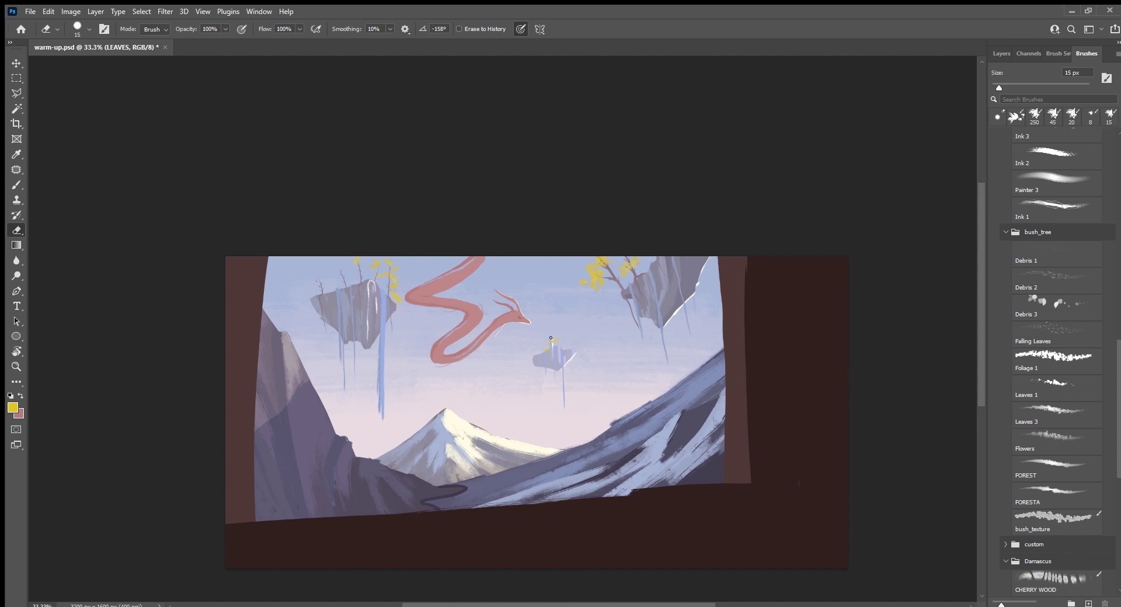
{"action": "key", "text": "bracketright"}
{"action": "left_click", "coordinate": [1056, 522]}
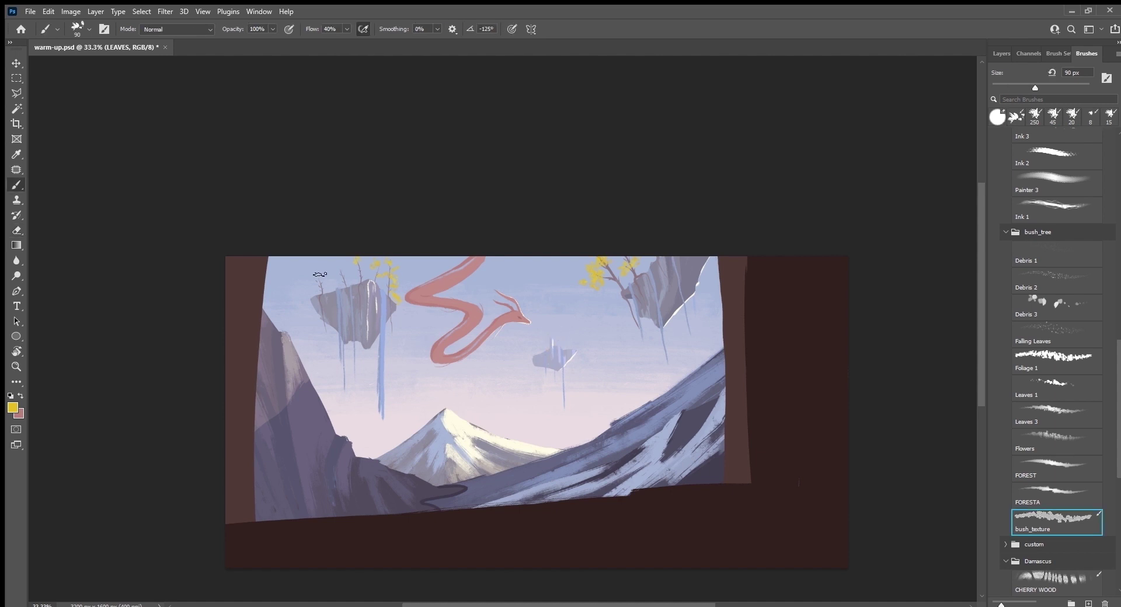
{"action": "mouse_move", "coordinate": [312, 279]}
{"action": "left_mouse_down"}
{"action": "mouse_move", "coordinate": [362, 274]}
{"action": "mouse_move", "coordinate": [353, 264]}
{"action": "mouse_move", "coordinate": [321, 271]}
{"action": "mouse_move", "coordinate": [319, 295]}
{"action": "mouse_move", "coordinate": [306, 297]}
{"action": "left_mouse_up"}
{"action": "mouse_move", "coordinate": [381, 270]}
{"action": "left_mouse_down"}
{"action": "mouse_move", "coordinate": [377, 279]}
{"action": "mouse_move", "coordinate": [371, 262]}
{"action": "mouse_move", "coordinate": [390, 276]}
{"action": "mouse_move", "coordinate": [396, 302]}
{"action": "left_mouse_up"}
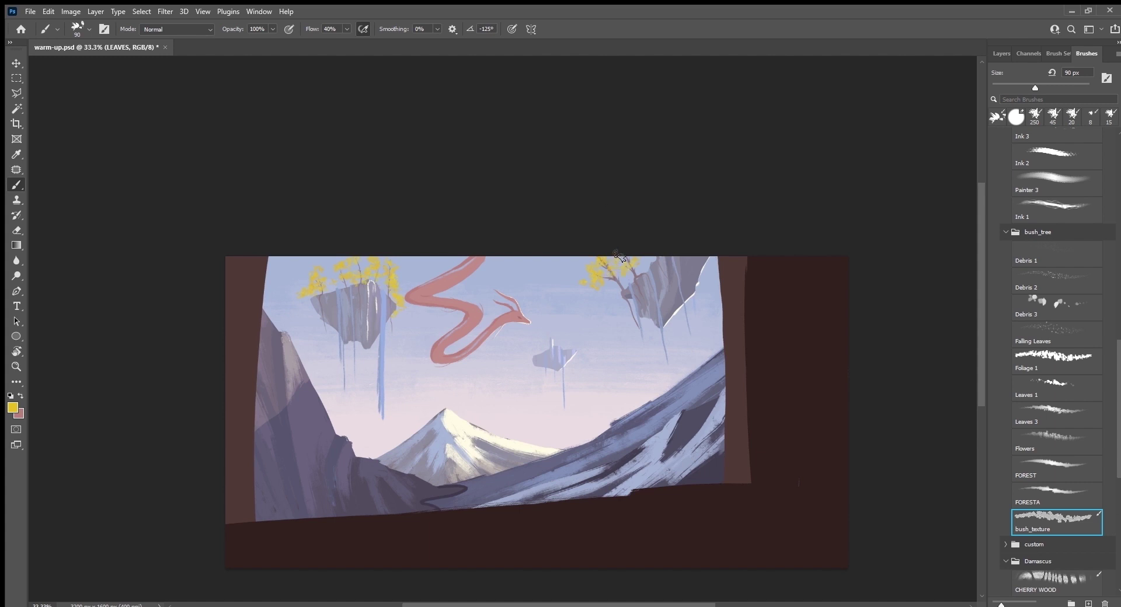
{"action": "mouse_move", "coordinate": [616, 256]}
{"action": "left_mouse_down"}
{"action": "mouse_move", "coordinate": [633, 258]}
{"action": "mouse_move", "coordinate": [635, 287]}
{"action": "left_mouse_up"}
{"action": "key", "text": "ctrl+s"}
Load the Rough Inker 4 brush at 40 px with a sampled reddish-brown, then show Layers.
{"action": "left_click", "coordinate": [1067, 207]}
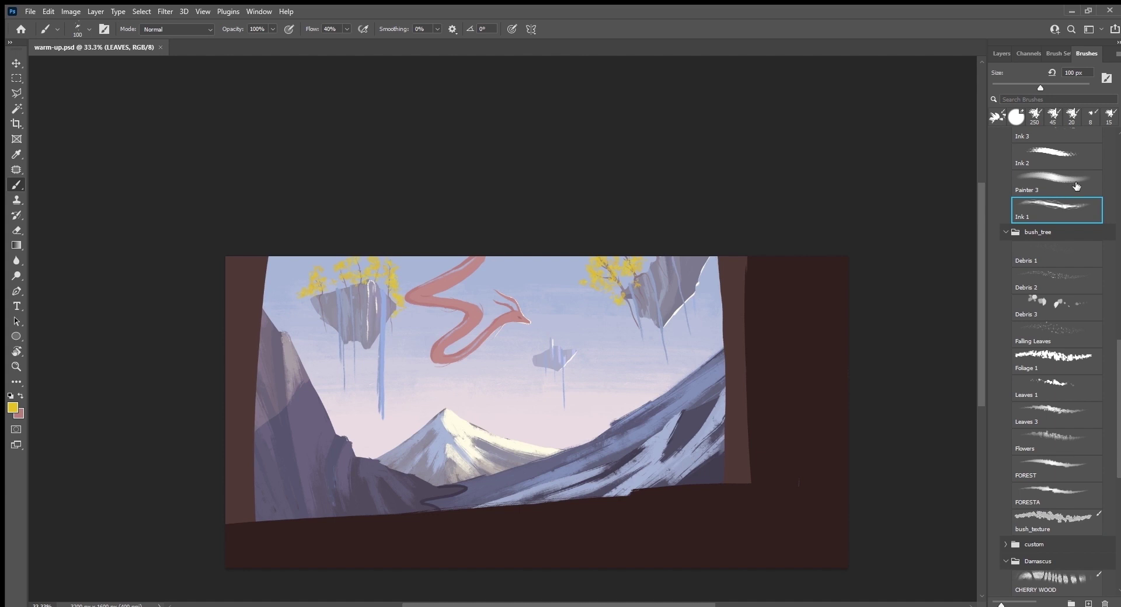
{"action": "left_click_drag", "start_coordinate": [1118, 356], "coordinate": [1117, 257]}
{"action": "left_click", "coordinate": [1062, 199]}
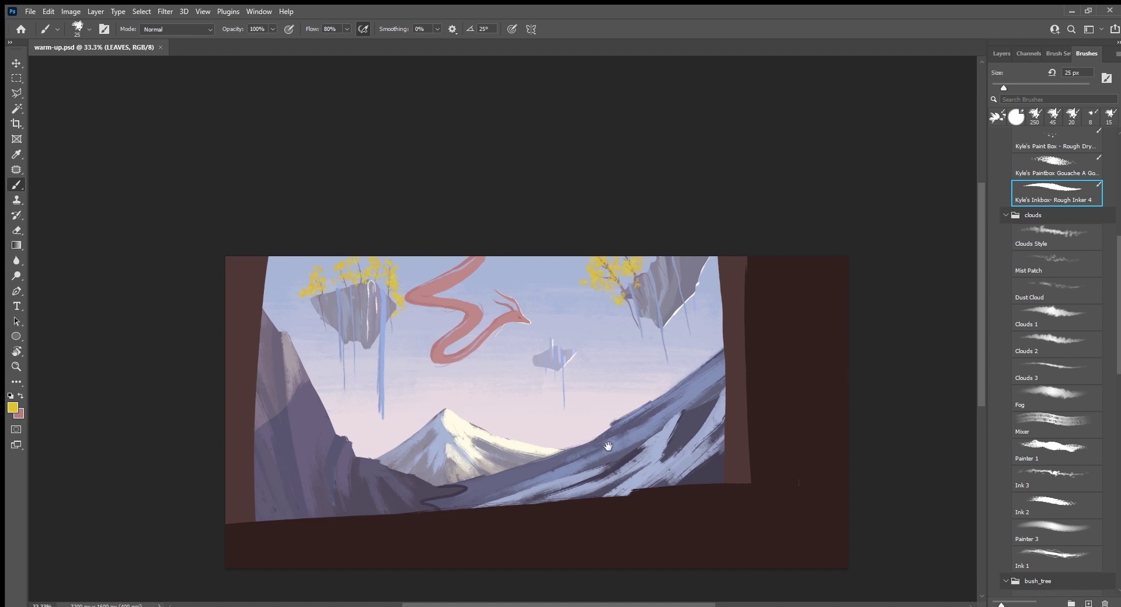
{"action": "left_click_drag", "start_coordinate": [608, 447], "coordinate": [629, 440]}
{"action": "key", "text": "bracketright"}
{"action": "key", "text": "bracketright"}
{"action": "key", "text": "x"}
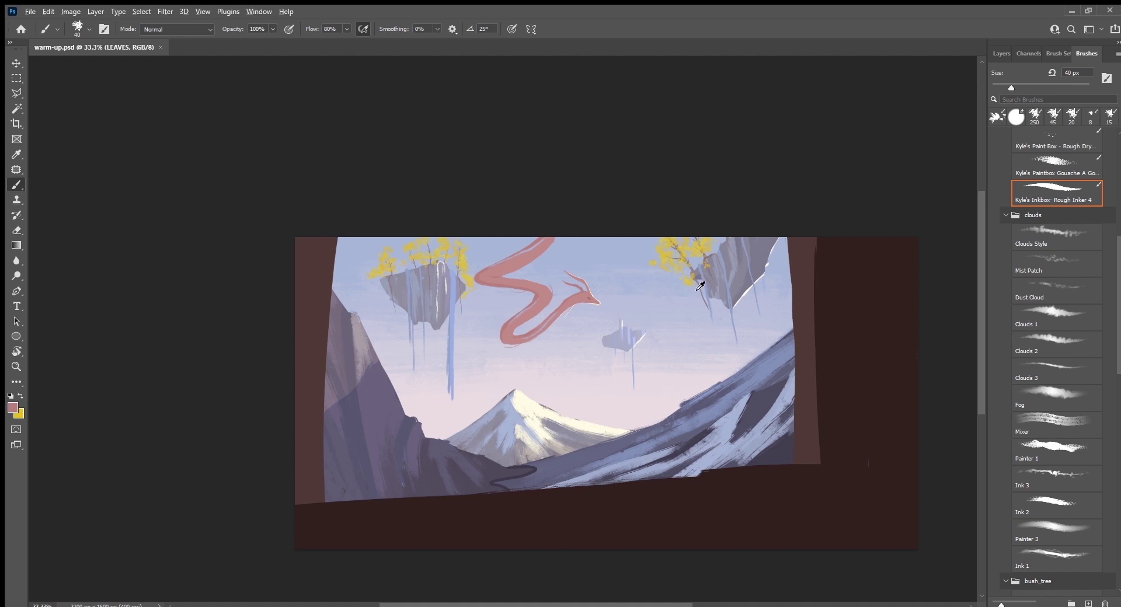
{"action": "key", "text": "i"}
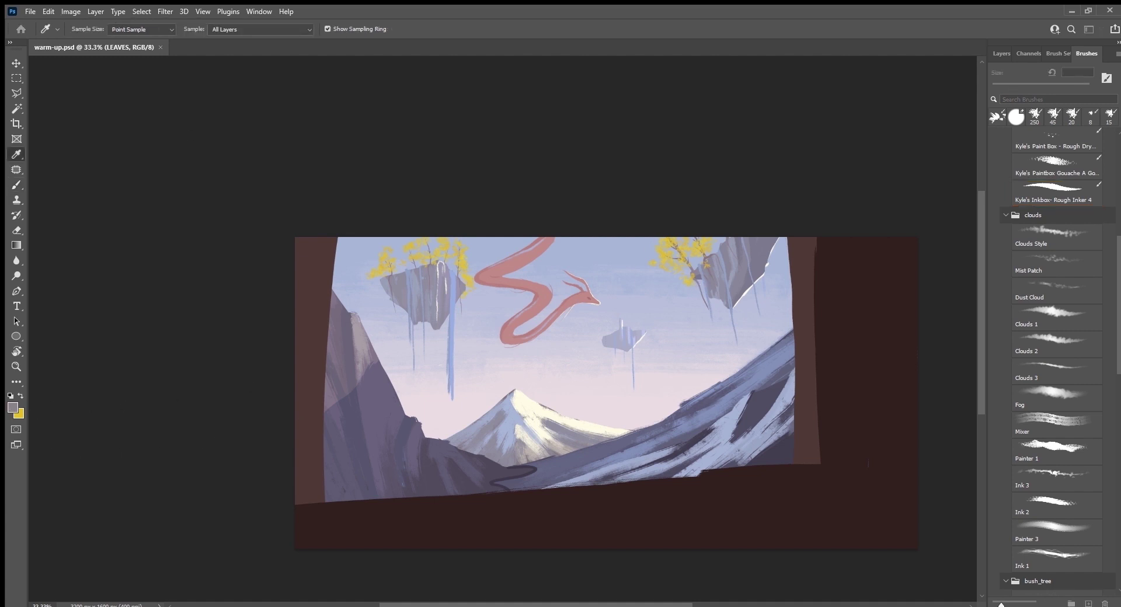
{"action": "key", "text": "b"}
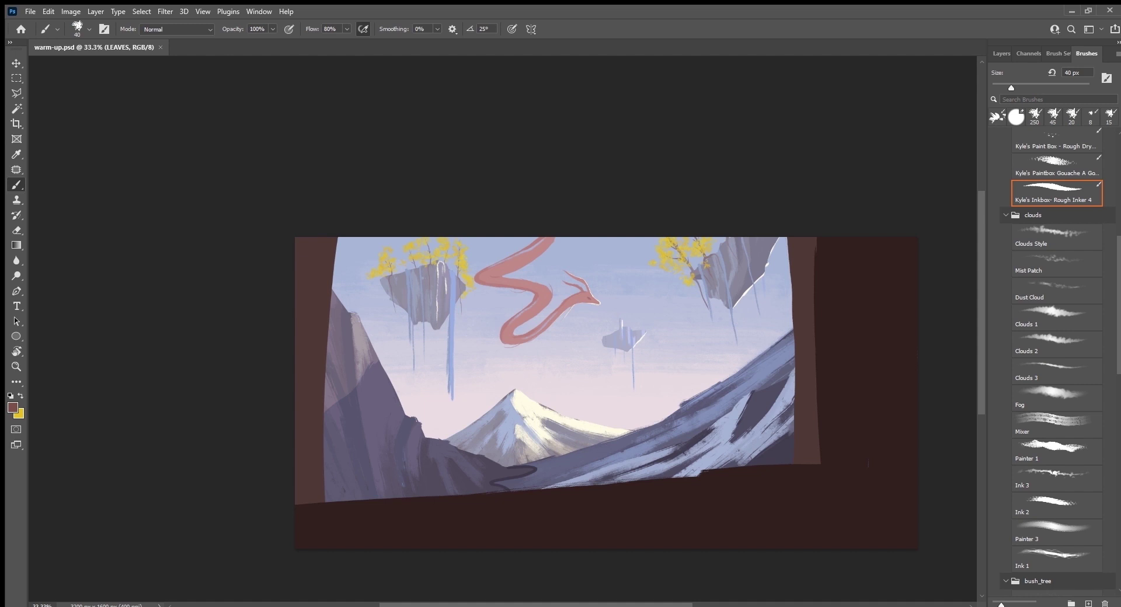
{"action": "left_click", "coordinate": [1001, 53]}
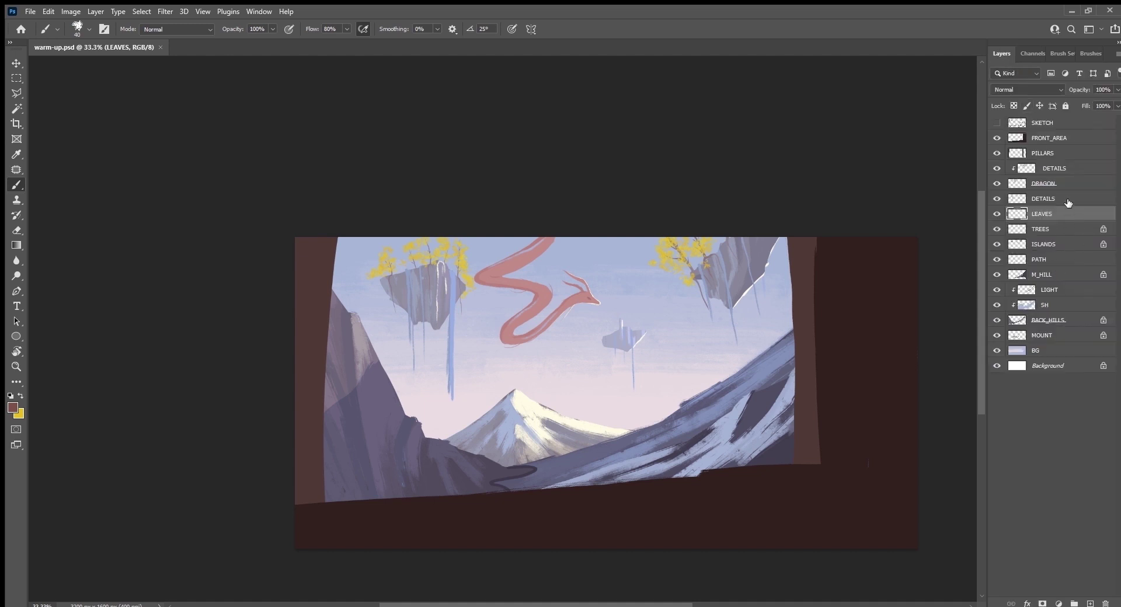
Add a new layer named TREES above the clipped DETAILS layer.
{"action": "left_click", "coordinate": [1069, 173]}
{"action": "left_click", "coordinate": [1089, 603]}
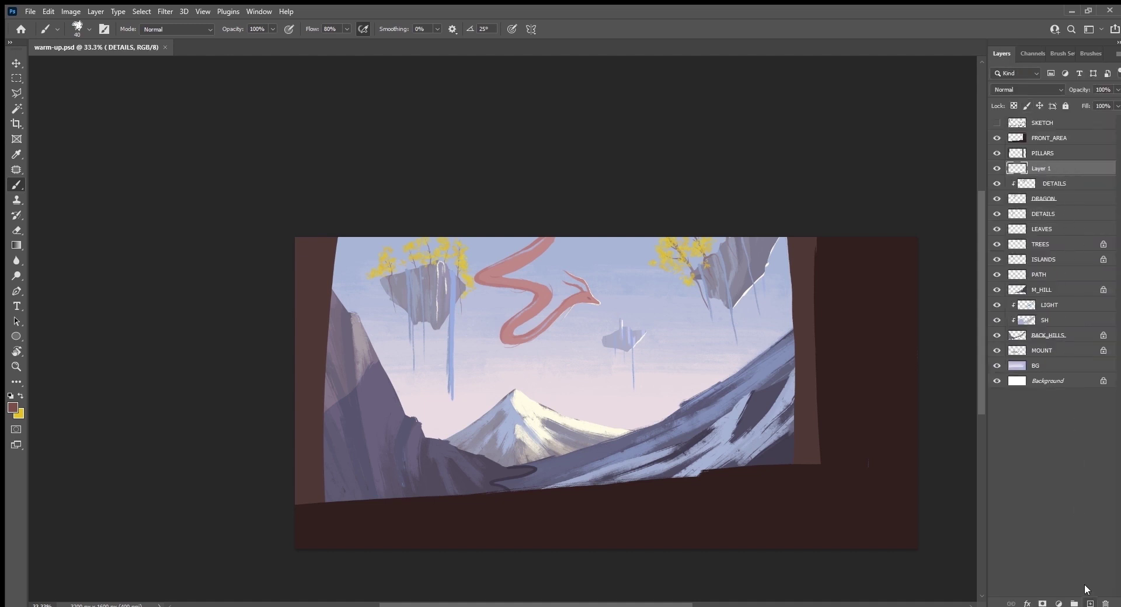
{"action": "double_click", "coordinate": [1043, 169]}
{"action": "type", "text": "TREE"}
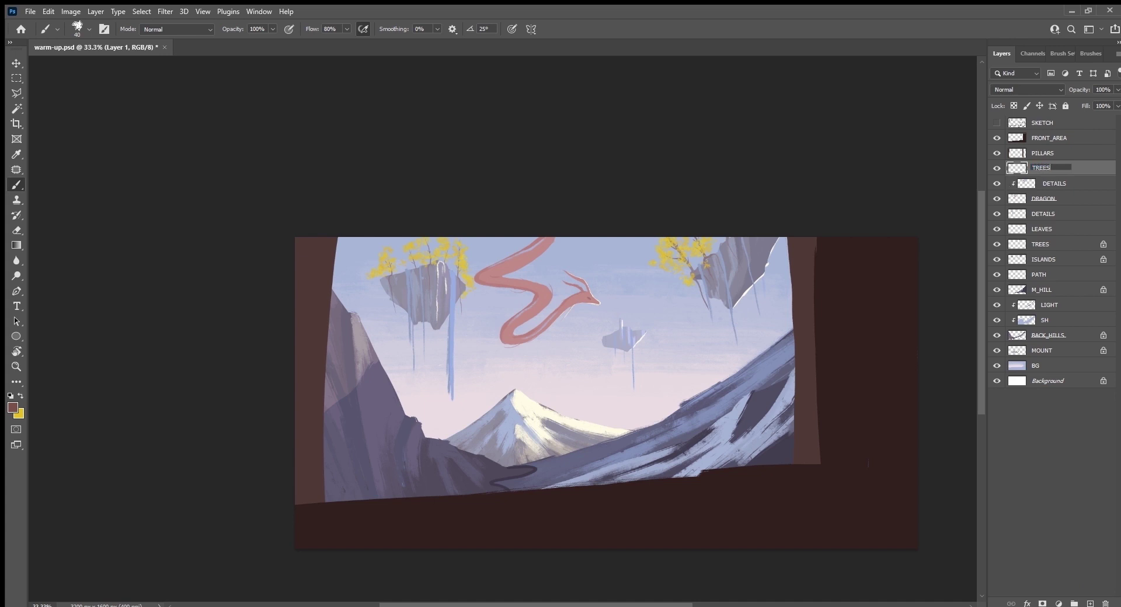
{"action": "type", "text": "S"}
{"action": "key", "text": "Return"}
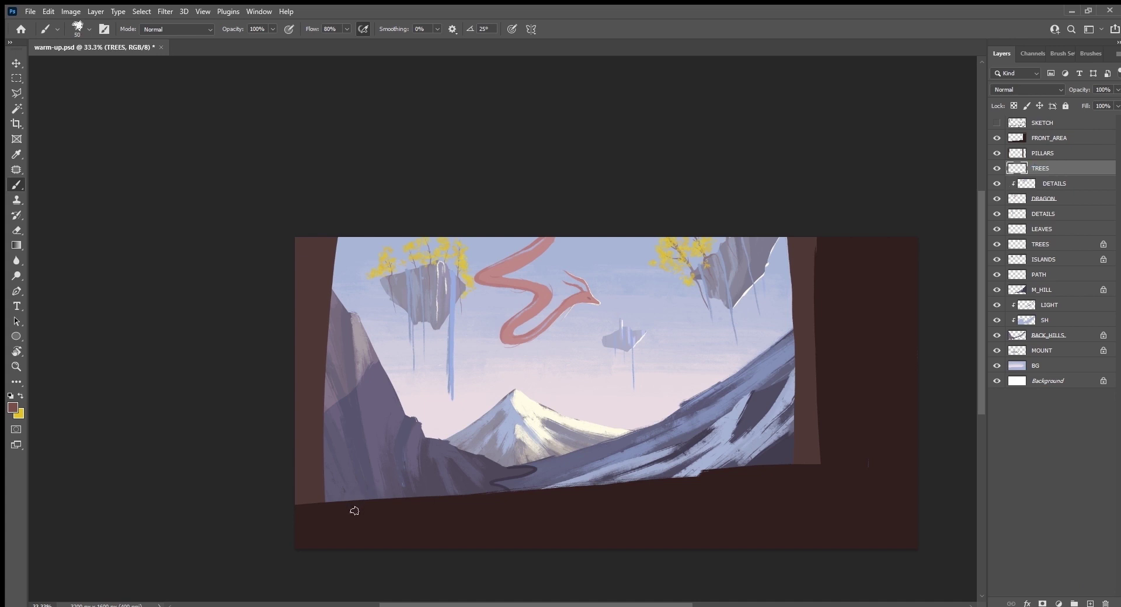
Paint tree trunks at the lower left, the right side and a small tree by the hill.
{"action": "left_click_drag", "start_coordinate": [353, 508], "coordinate": [360, 238]}
{"action": "left_click_drag", "start_coordinate": [746, 466], "coordinate": [748, 367]}
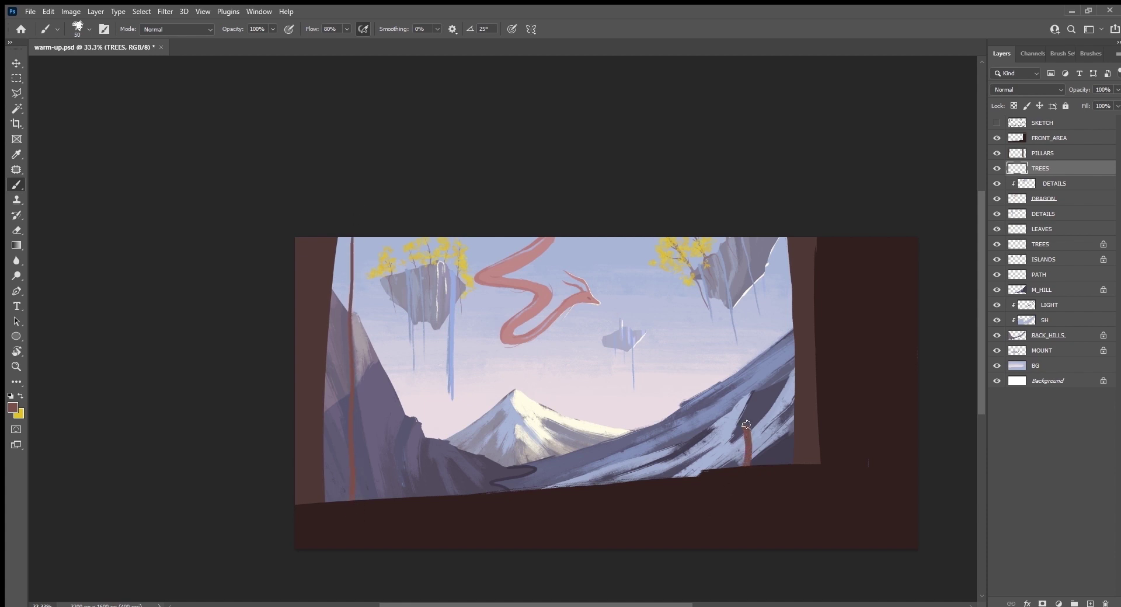
{"action": "key", "text": "ctrl+z"}
{"action": "left_click_drag", "start_coordinate": [773, 465], "coordinate": [750, 267]}
{"action": "left_click_drag", "start_coordinate": [458, 495], "coordinate": [449, 426]}
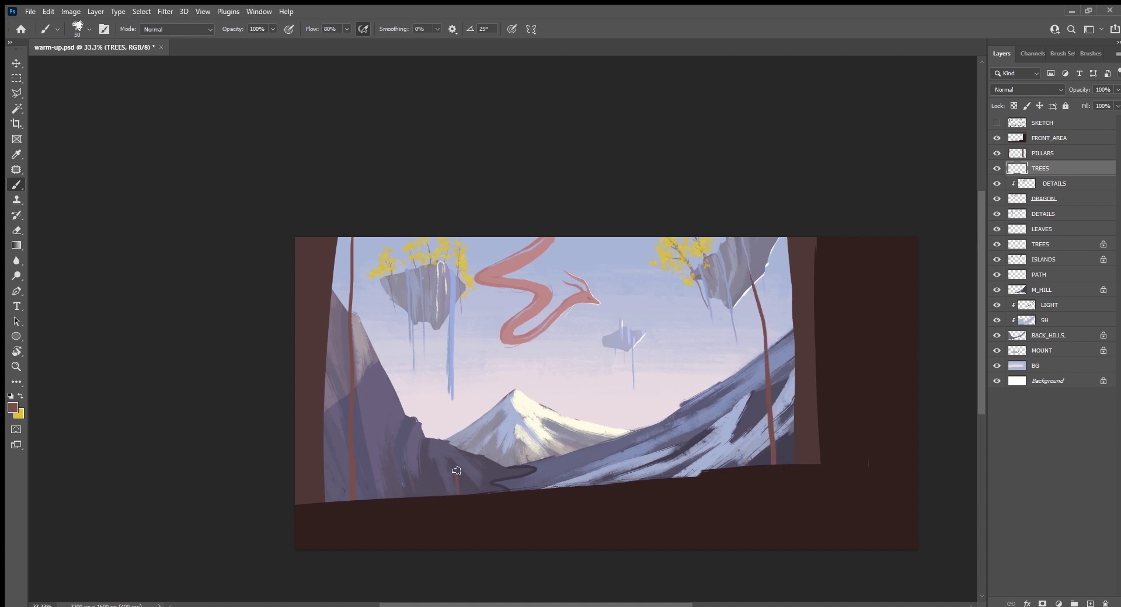
{"action": "key", "text": "ctrl+z"}
{"action": "left_click_drag", "start_coordinate": [433, 495], "coordinate": [422, 388]}
Add branches and twigs to the left, small and right trees.
{"action": "mouse_move", "coordinate": [339, 430]}
{"action": "left_mouse_down"}
{"action": "mouse_move", "coordinate": [327, 404]}
{"action": "mouse_move", "coordinate": [373, 331]}
{"action": "left_mouse_up"}
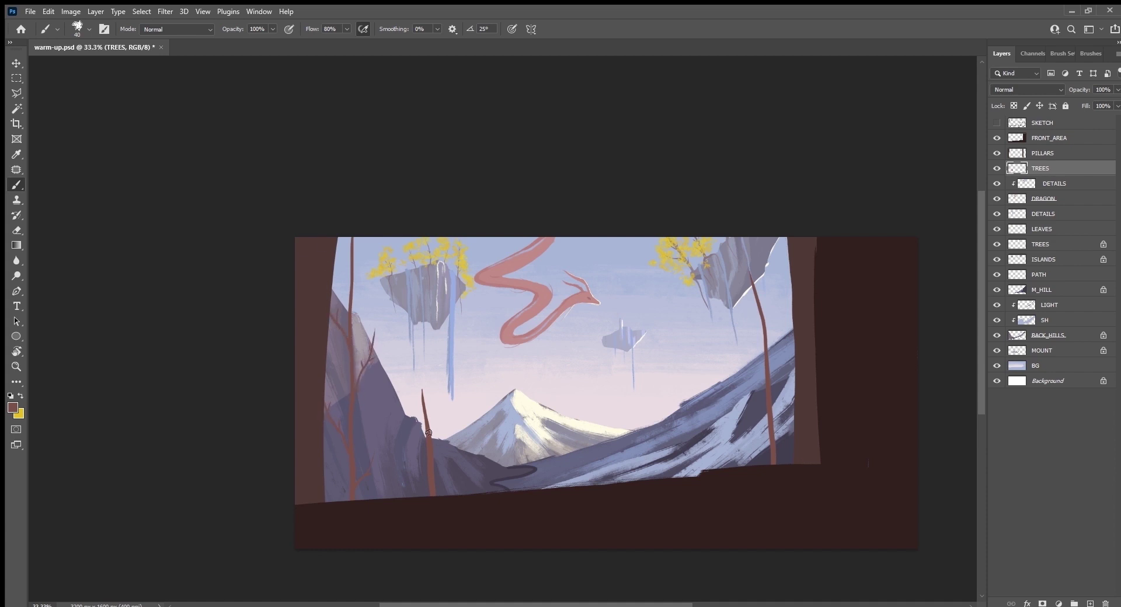
{"action": "mouse_move", "coordinate": [429, 433]}
{"action": "left_mouse_down"}
{"action": "mouse_move", "coordinate": [451, 418]}
{"action": "mouse_move", "coordinate": [413, 390]}
{"action": "left_mouse_up"}
{"action": "mouse_move", "coordinate": [771, 458]}
{"action": "left_mouse_down"}
{"action": "mouse_move", "coordinate": [753, 428]}
{"action": "mouse_move", "coordinate": [785, 362]}
{"action": "left_mouse_up"}
{"action": "mouse_move", "coordinate": [758, 265]}
{"action": "left_mouse_down"}
{"action": "mouse_move", "coordinate": [754, 211]}
{"action": "mouse_move", "coordinate": [758, 248]}
{"action": "left_mouse_up"}
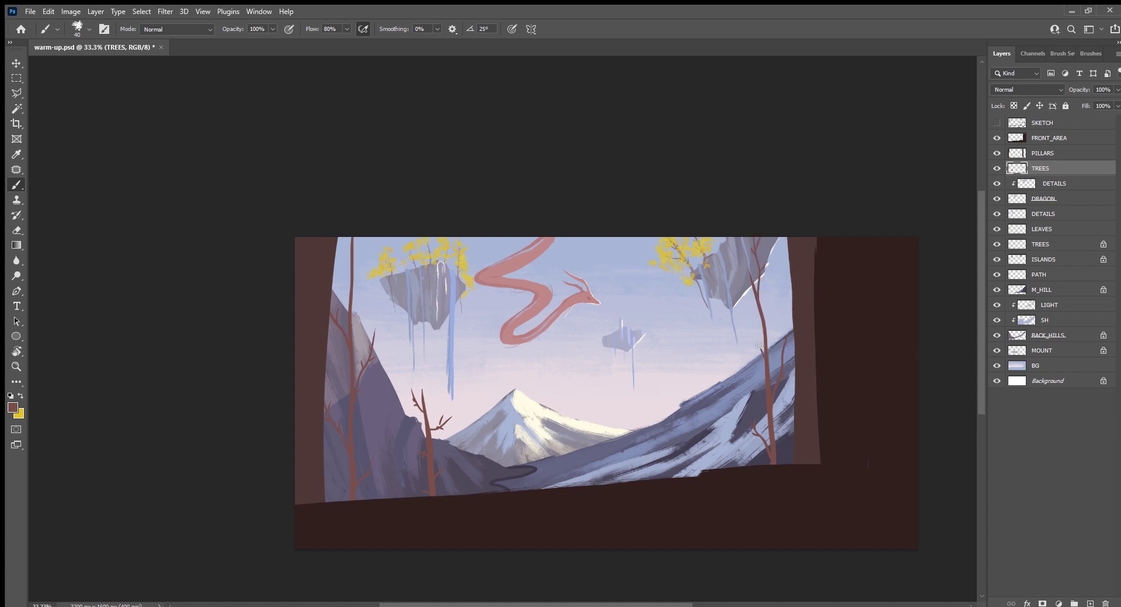
{"action": "left_click_drag", "start_coordinate": [759, 346], "coordinate": [745, 329]}
{"action": "left_click_drag", "start_coordinate": [364, 255], "coordinate": [399, 283]}
Lock the TREES layer's transparent pixels and repaint the left and right trunks lighter.
{"action": "key", "text": "i"}
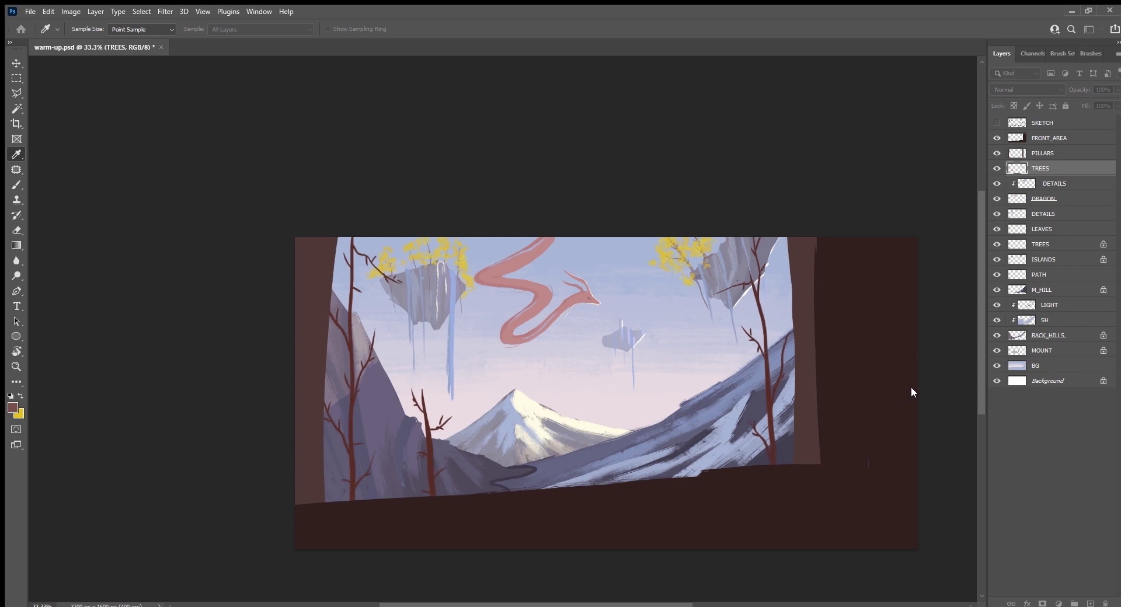
{"action": "key", "text": "b"}
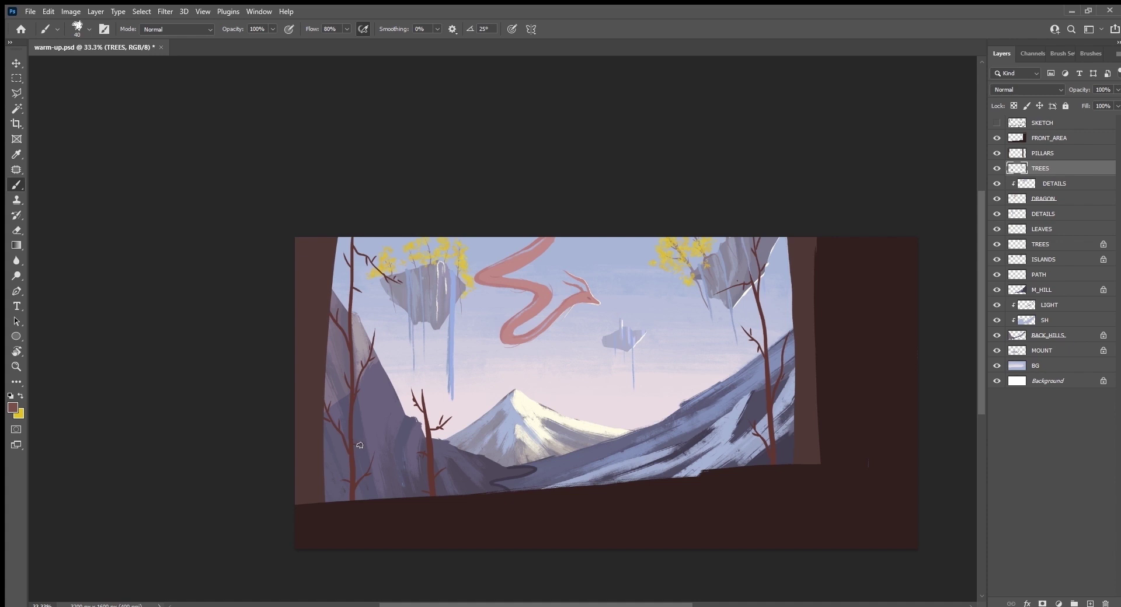
{"action": "key", "text": "slash"}
{"action": "mouse_move", "coordinate": [350, 264]}
{"action": "left_mouse_down"}
{"action": "mouse_move", "coordinate": [350, 225]}
{"action": "mouse_move", "coordinate": [356, 346]}
{"action": "left_mouse_up"}
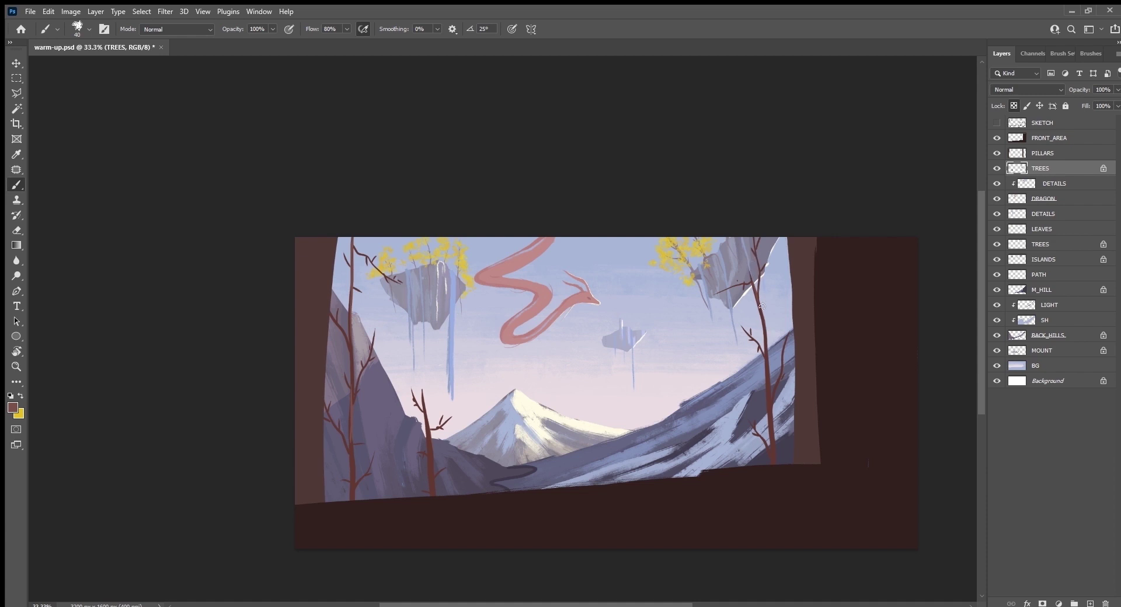
{"action": "left_click_drag", "start_coordinate": [765, 322], "coordinate": [766, 341]}
{"action": "left_click_drag", "start_coordinate": [771, 404], "coordinate": [774, 389]}
{"action": "left_click_drag", "start_coordinate": [351, 348], "coordinate": [354, 418]}
Pick the bush_texture foliage brush and add a new LEAVES layer above TREES.
{"action": "left_click", "coordinate": [1089, 53]}
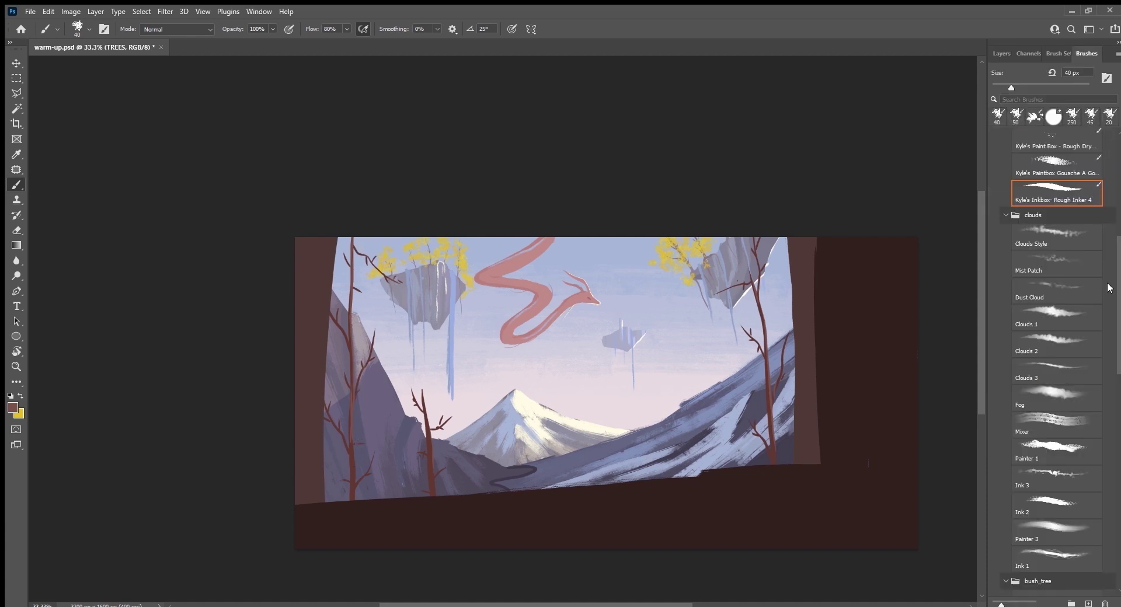
{"action": "scroll", "coordinate": [1109, 304], "scroll_direction": "down", "scroll_amount": 2}
{"action": "left_click", "coordinate": [1118, 391]}
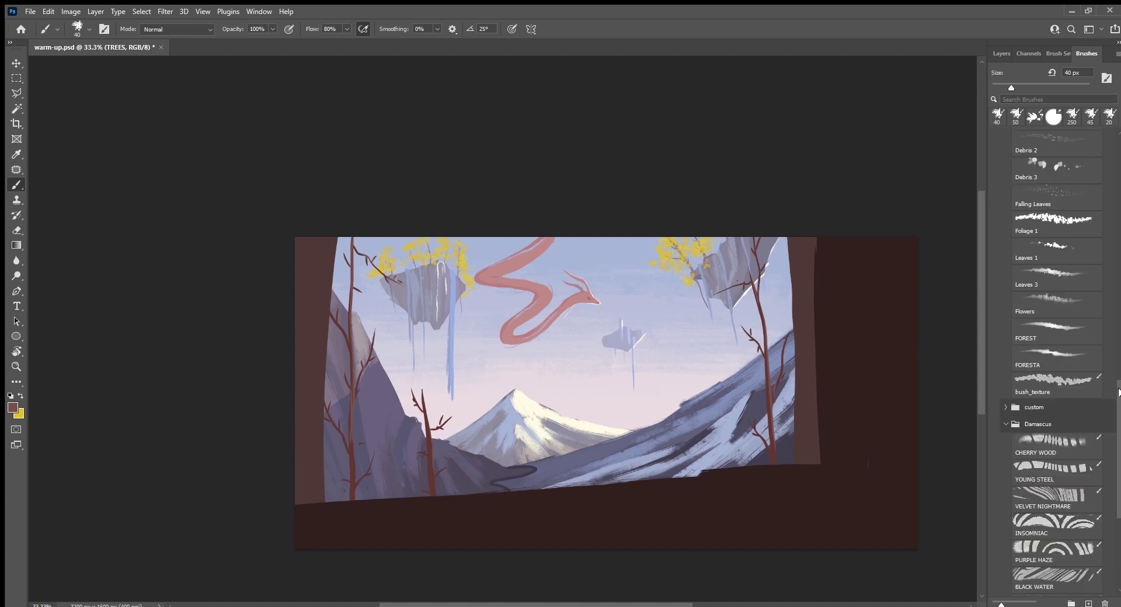
{"action": "left_click", "coordinate": [1077, 385]}
{"action": "left_click", "coordinate": [1002, 53]}
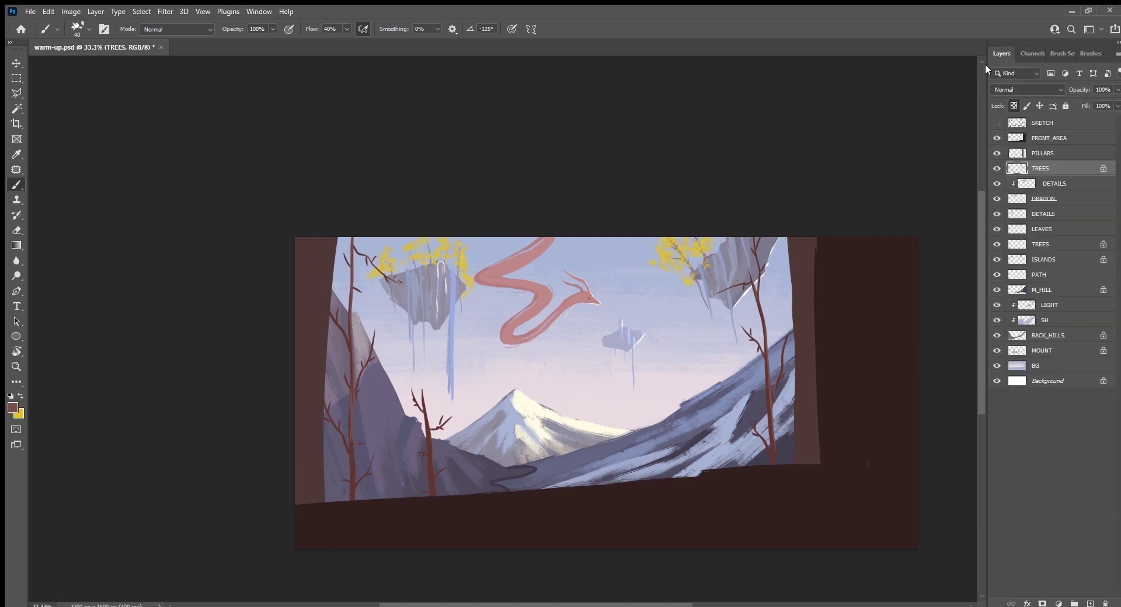
{"action": "left_click", "coordinate": [1090, 603]}
{"action": "double_click", "coordinate": [1042, 168]}
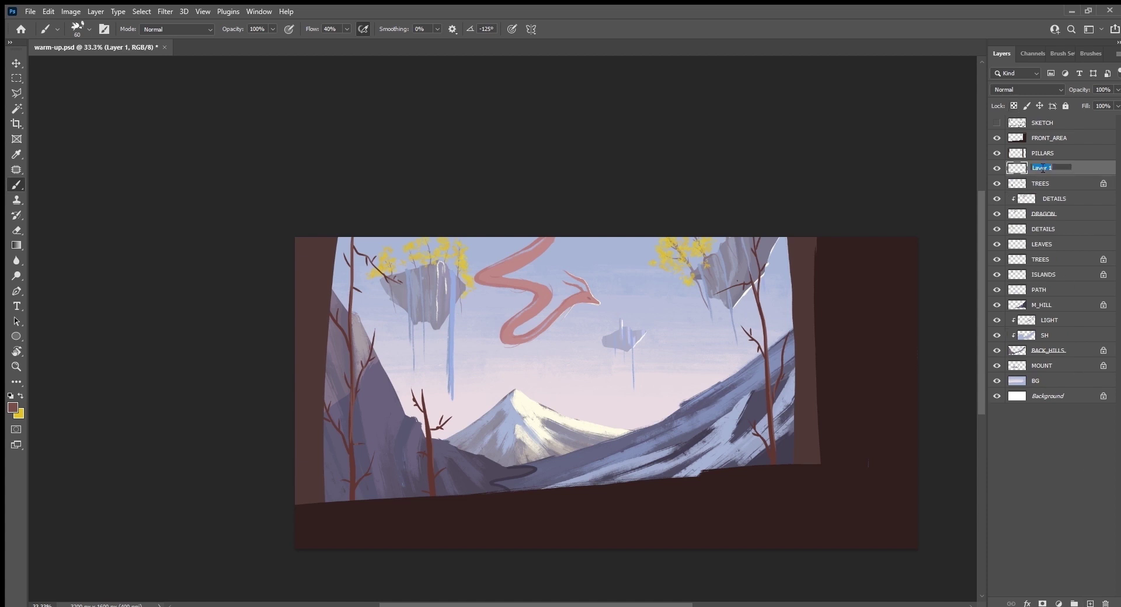
{"action": "type", "text": "LEAVES"}
{"action": "key", "text": "Return"}
Paint orange leaf clusters on the top and lower part of the right tree at brush size 175.
{"action": "mouse_move", "coordinate": [752, 248]}
{"action": "left_mouse_down"}
{"action": "mouse_move", "coordinate": [715, 321]}
{"action": "mouse_move", "coordinate": [777, 272]}
{"action": "mouse_move", "coordinate": [735, 349]}
{"action": "mouse_move", "coordinate": [759, 321]}
{"action": "mouse_move", "coordinate": [735, 351]}
{"action": "mouse_move", "coordinate": [715, 350]}
{"action": "mouse_move", "coordinate": [756, 351]}
{"action": "mouse_move", "coordinate": [754, 318]}
{"action": "mouse_move", "coordinate": [718, 376]}
{"action": "mouse_move", "coordinate": [782, 327]}
{"action": "mouse_move", "coordinate": [758, 318]}
{"action": "mouse_move", "coordinate": [701, 336]}
{"action": "mouse_move", "coordinate": [721, 305]}
{"action": "left_mouse_up"}
{"action": "key", "text": "bracketright"}
{"action": "key", "text": "bracketright"}
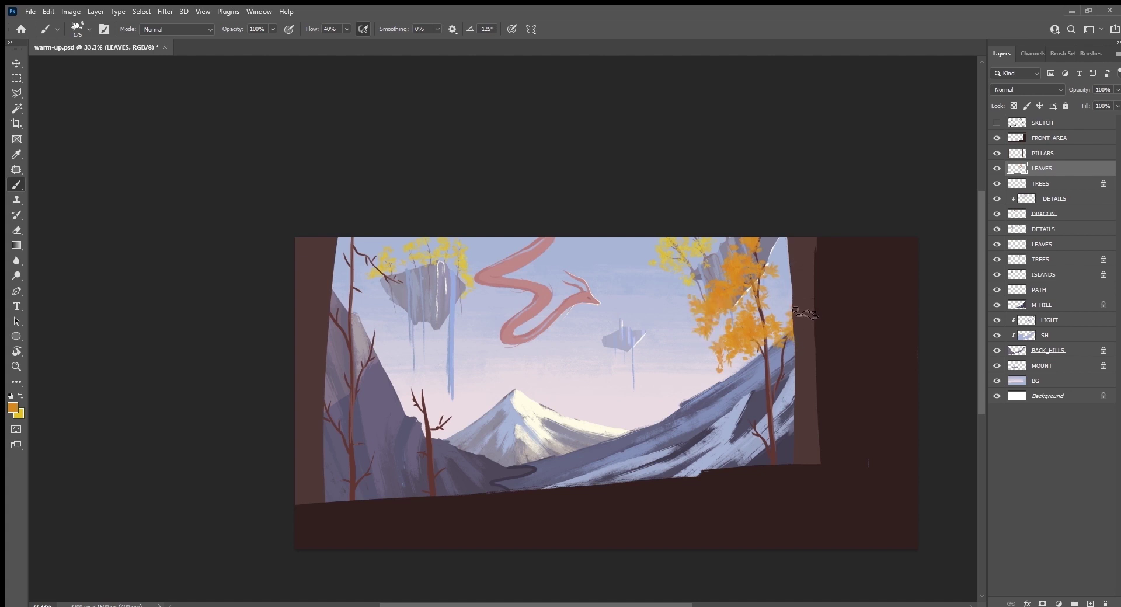
{"action": "mouse_move", "coordinate": [783, 399]}
{"action": "left_mouse_down"}
{"action": "mouse_move", "coordinate": [768, 432]}
{"action": "mouse_move", "coordinate": [741, 432]}
{"action": "mouse_move", "coordinate": [765, 409]}
{"action": "mouse_move", "coordinate": [742, 450]}
{"action": "mouse_move", "coordinate": [770, 426]}
{"action": "mouse_move", "coordinate": [738, 456]}
{"action": "left_mouse_up"}
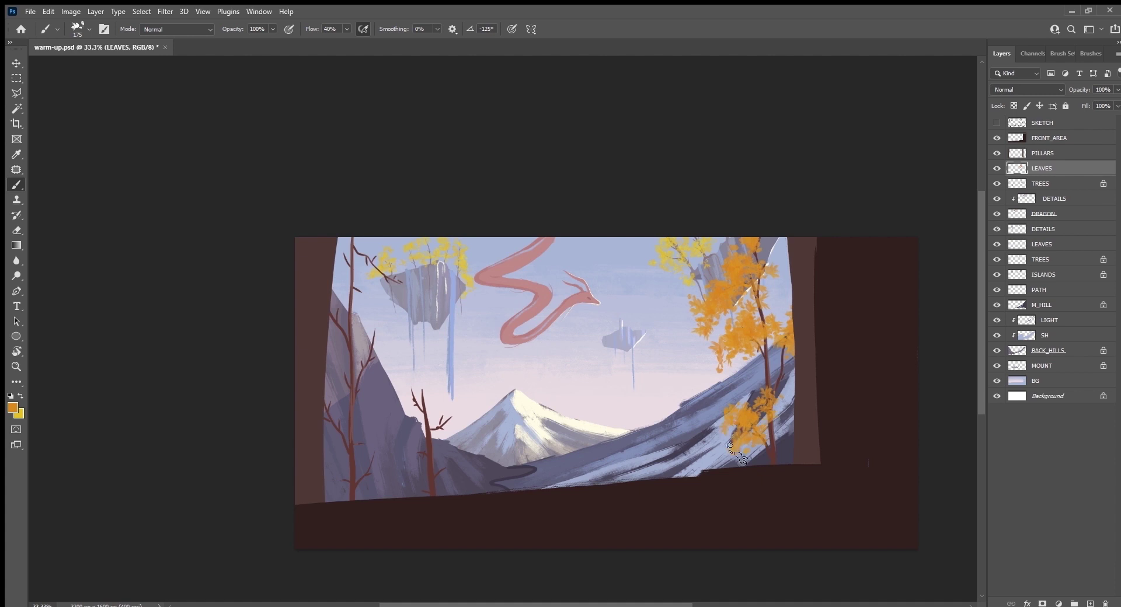
{"action": "mouse_move", "coordinate": [748, 415]}
{"action": "left_mouse_down"}
{"action": "mouse_move", "coordinate": [729, 455]}
{"action": "mouse_move", "coordinate": [774, 417]}
{"action": "mouse_move", "coordinate": [762, 400]}
{"action": "left_mouse_up"}
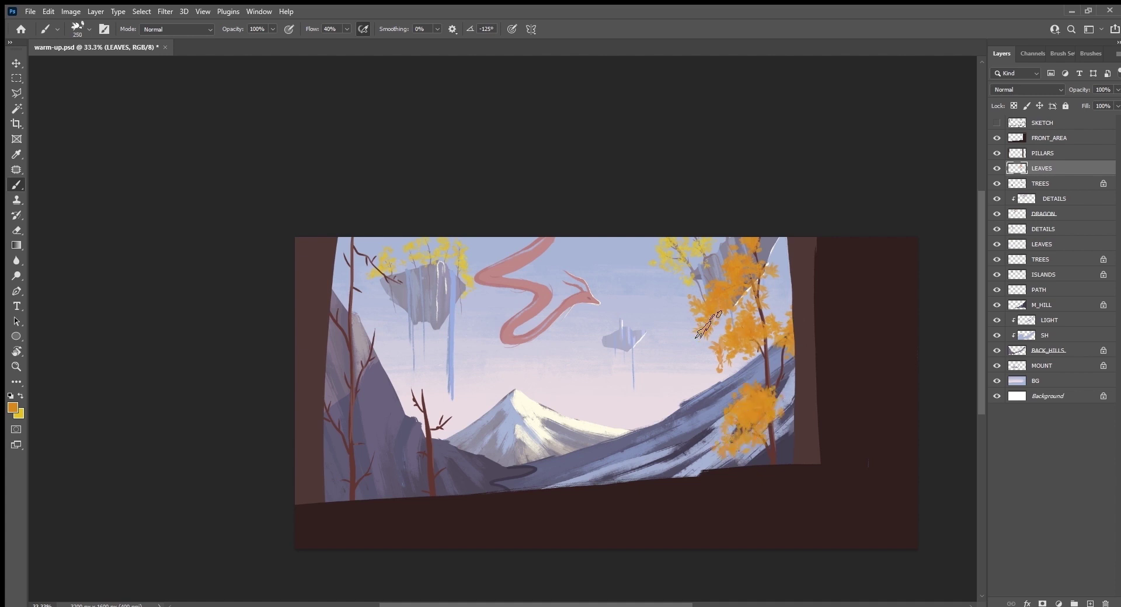
Paint orange leaves on and around the small left tree with brush sizes 250 and 175.
{"action": "key", "text": "bracketright"}
{"action": "mouse_move", "coordinate": [420, 403]}
{"action": "left_mouse_down"}
{"action": "mouse_move", "coordinate": [408, 388]}
{"action": "mouse_move", "coordinate": [423, 380]}
{"action": "mouse_move", "coordinate": [421, 397]}
{"action": "mouse_move", "coordinate": [426, 382]}
{"action": "mouse_move", "coordinate": [391, 388]}
{"action": "mouse_move", "coordinate": [435, 421]}
{"action": "mouse_move", "coordinate": [479, 409]}
{"action": "mouse_move", "coordinate": [490, 441]}
{"action": "left_mouse_up"}
{"action": "key", "text": "bracketleft"}
{"action": "key", "text": "bracketleft"}
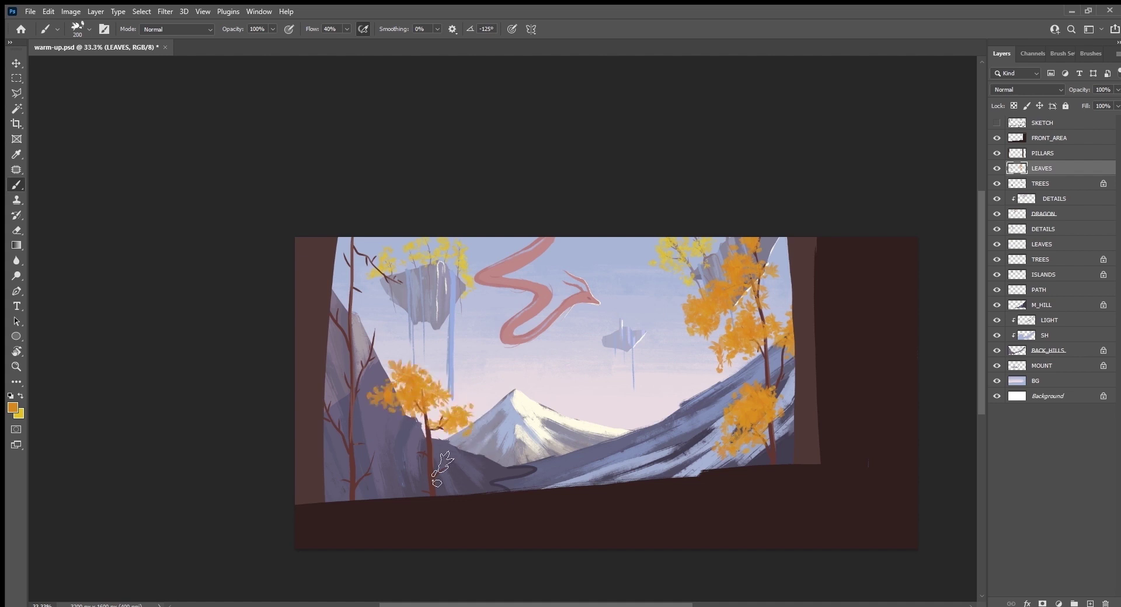
{"action": "mouse_move", "coordinate": [411, 453]}
{"action": "left_mouse_down"}
{"action": "mouse_move", "coordinate": [430, 449]}
{"action": "mouse_move", "coordinate": [388, 455]}
{"action": "mouse_move", "coordinate": [446, 463]}
{"action": "mouse_move", "coordinate": [414, 493]}
{"action": "mouse_move", "coordinate": [461, 470]}
{"action": "mouse_move", "coordinate": [435, 492]}
{"action": "left_mouse_up"}
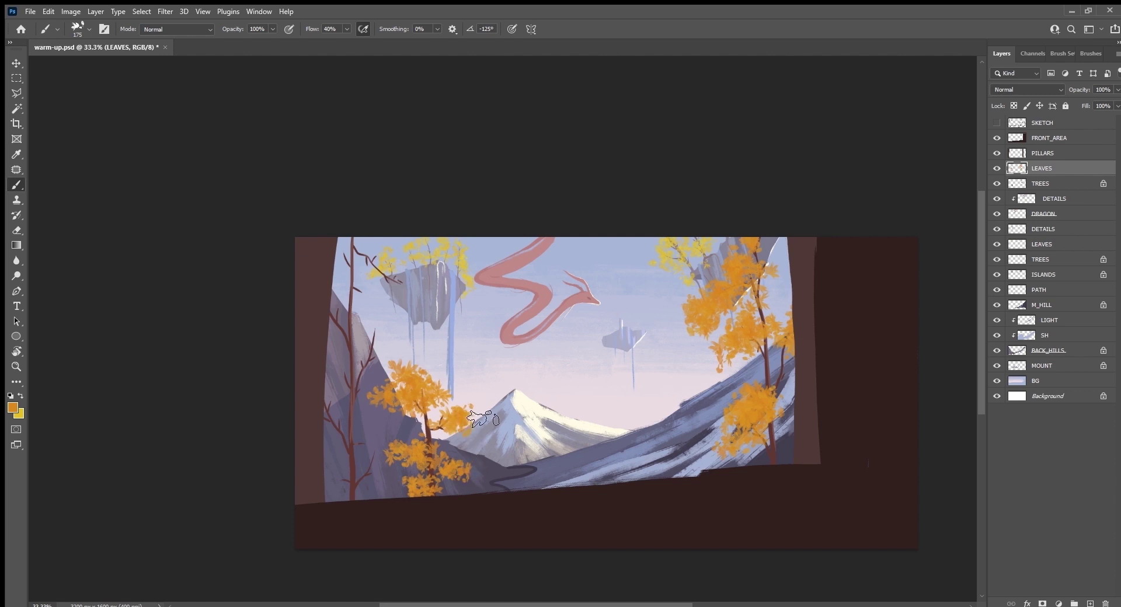
{"action": "left_click_drag", "start_coordinate": [467, 420], "coordinate": [502, 441]}
{"action": "key", "text": "["}
{"action": "key", "text": "["}
At size 125, add leaves to the left tree and under the island, and fill out the right foliage.
{"action": "left_click_drag", "start_coordinate": [382, 259], "coordinate": [409, 284]}
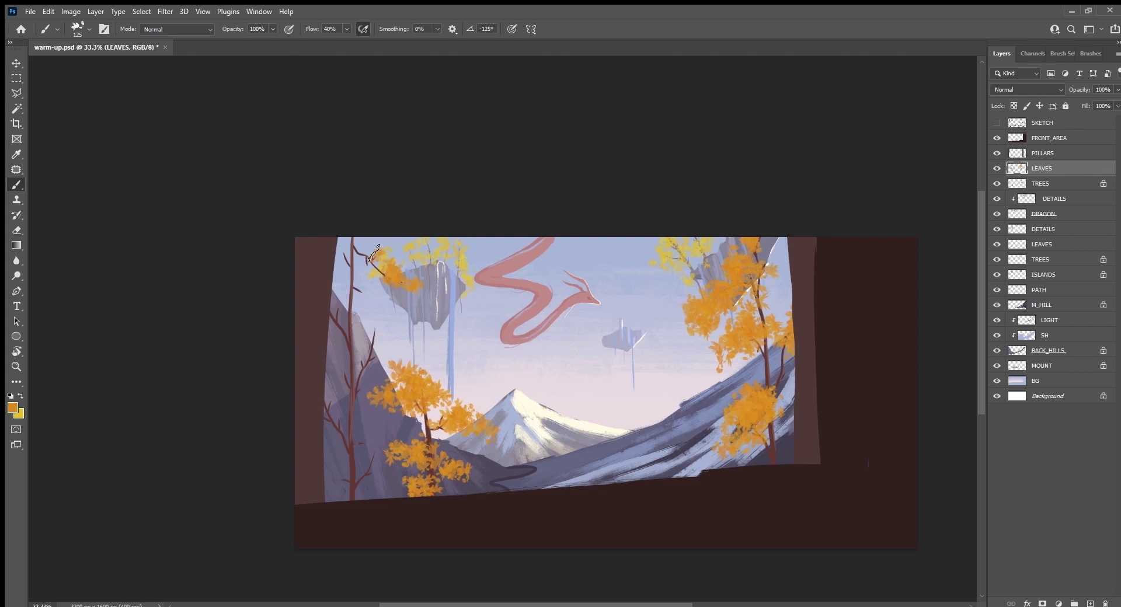
{"action": "mouse_move", "coordinate": [378, 246]}
{"action": "left_mouse_down"}
{"action": "mouse_move", "coordinate": [388, 280]}
{"action": "mouse_move", "coordinate": [425, 306]}
{"action": "left_mouse_up"}
{"action": "mouse_move", "coordinate": [376, 333]}
{"action": "left_mouse_down"}
{"action": "mouse_move", "coordinate": [388, 353]}
{"action": "mouse_move", "coordinate": [374, 347]}
{"action": "mouse_move", "coordinate": [395, 349]}
{"action": "mouse_move", "coordinate": [380, 336]}
{"action": "left_mouse_up"}
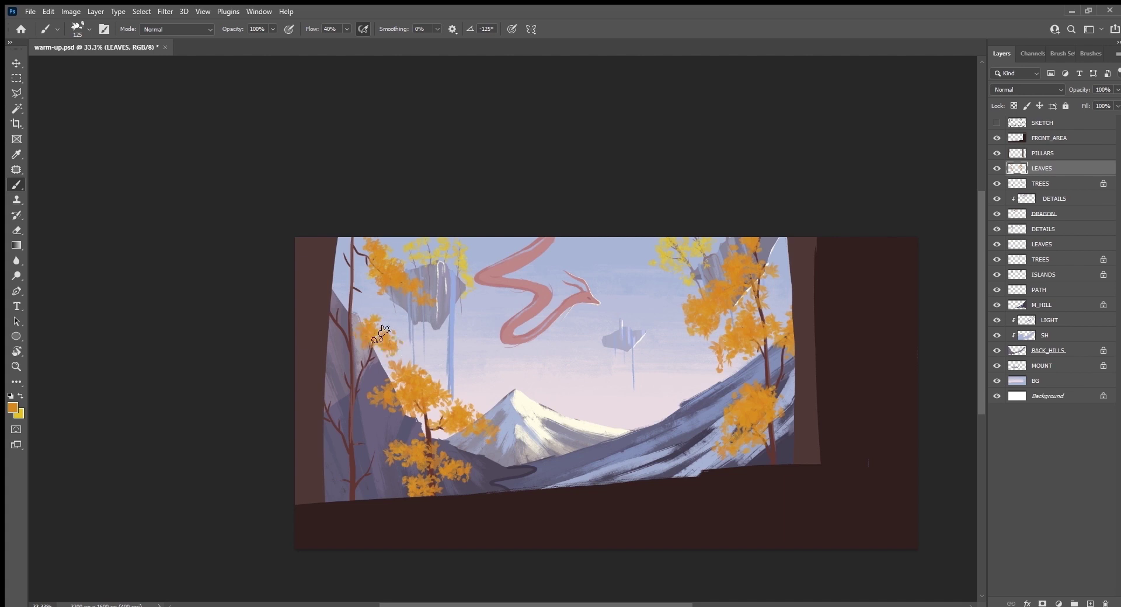
{"action": "mouse_move", "coordinate": [385, 435]}
{"action": "left_mouse_down"}
{"action": "mouse_move", "coordinate": [386, 460]}
{"action": "mouse_move", "coordinate": [374, 467]}
{"action": "mouse_move", "coordinate": [389, 454]}
{"action": "mouse_move", "coordinate": [382, 465]}
{"action": "mouse_move", "coordinate": [365, 455]}
{"action": "mouse_move", "coordinate": [432, 484]}
{"action": "mouse_move", "coordinate": [362, 409]}
{"action": "mouse_move", "coordinate": [368, 379]}
{"action": "mouse_move", "coordinate": [330, 421]}
{"action": "left_mouse_up"}
{"action": "mouse_move", "coordinate": [333, 307]}
{"action": "left_mouse_down"}
{"action": "mouse_move", "coordinate": [338, 324]}
{"action": "mouse_move", "coordinate": [374, 283]}
{"action": "mouse_move", "coordinate": [348, 236]}
{"action": "left_mouse_up"}
{"action": "mouse_move", "coordinate": [401, 301]}
{"action": "left_mouse_down"}
{"action": "mouse_move", "coordinate": [432, 321]}
{"action": "mouse_move", "coordinate": [470, 318]}
{"action": "mouse_move", "coordinate": [484, 341]}
{"action": "left_mouse_up"}
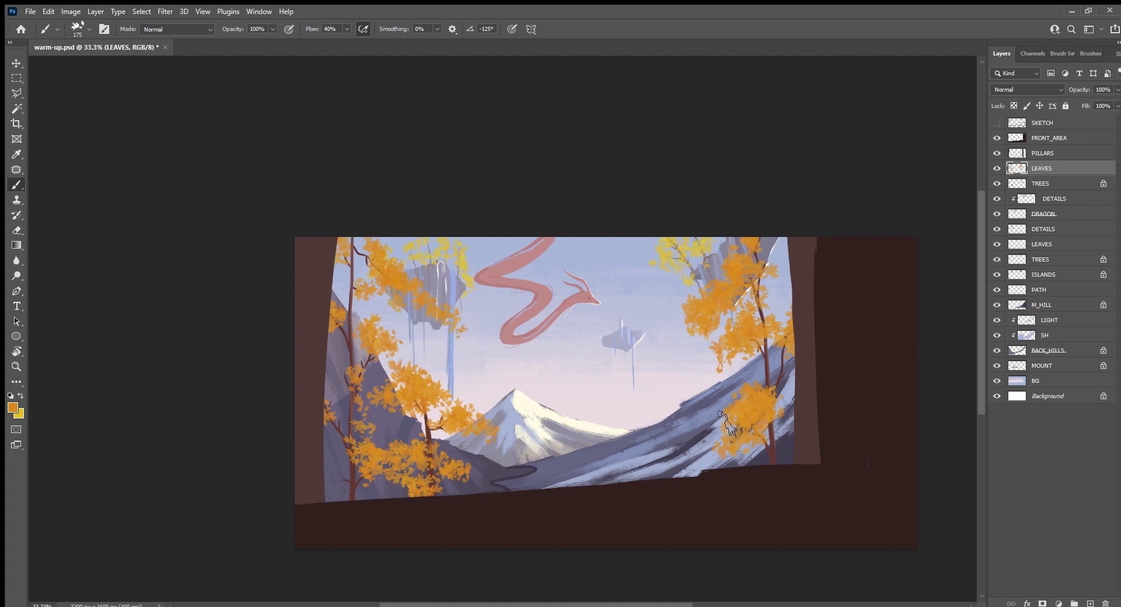
{"action": "left_click_drag", "start_coordinate": [726, 411], "coordinate": [727, 447]}
{"action": "mouse_move", "coordinate": [718, 362]}
{"action": "left_mouse_down"}
{"action": "mouse_move", "coordinate": [733, 350]}
{"action": "mouse_move", "coordinate": [700, 327]}
{"action": "mouse_move", "coordinate": [680, 341]}
{"action": "mouse_move", "coordinate": [709, 310]}
{"action": "left_mouse_up"}
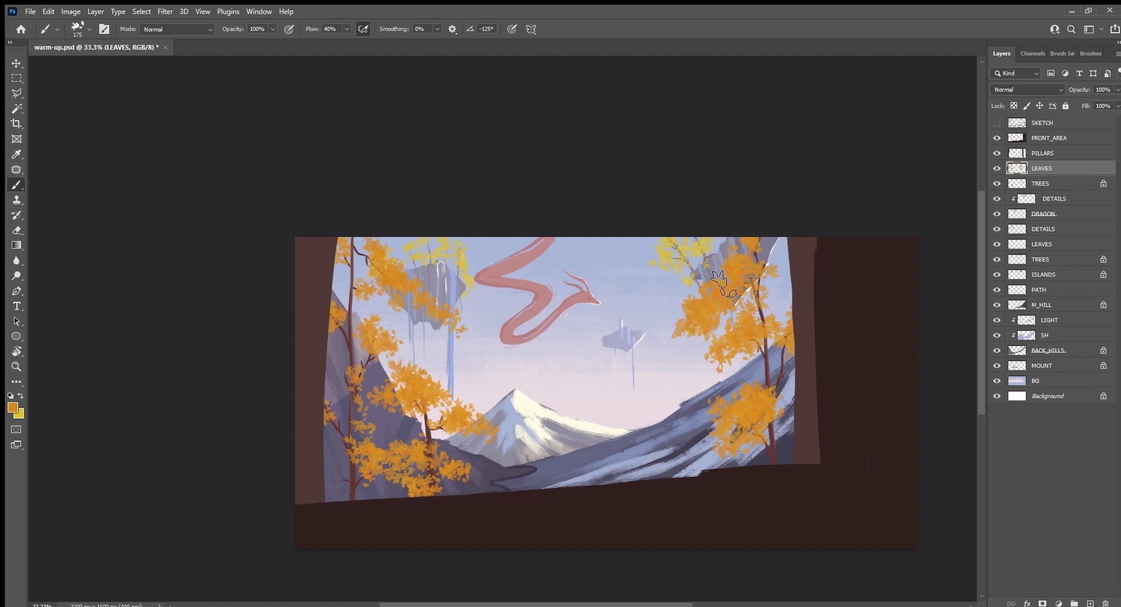
Save the painting and make PILLARS the active layer with the SKETCH lines shown.
{"action": "key", "text": "ctrl+s"}
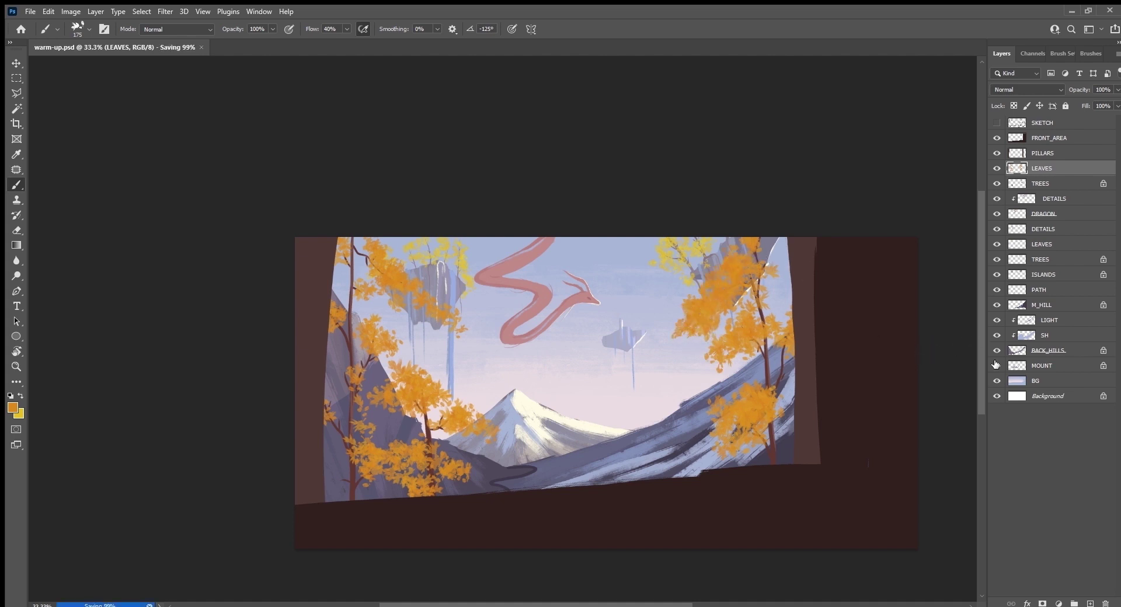
{"action": "left_click", "coordinate": [1059, 154]}
{"action": "left_click", "coordinate": [996, 122]}
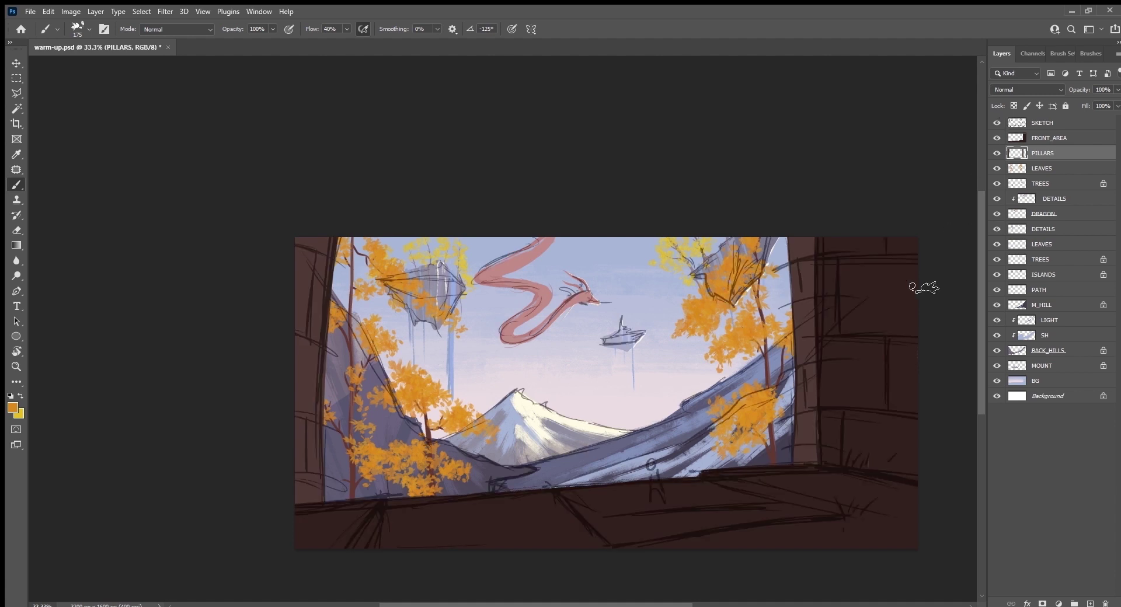
Choose the Ink 2 brush, sample the pillar's dark brown, and hide the SKETCH lines.
{"action": "left_click", "coordinate": [1085, 51]}
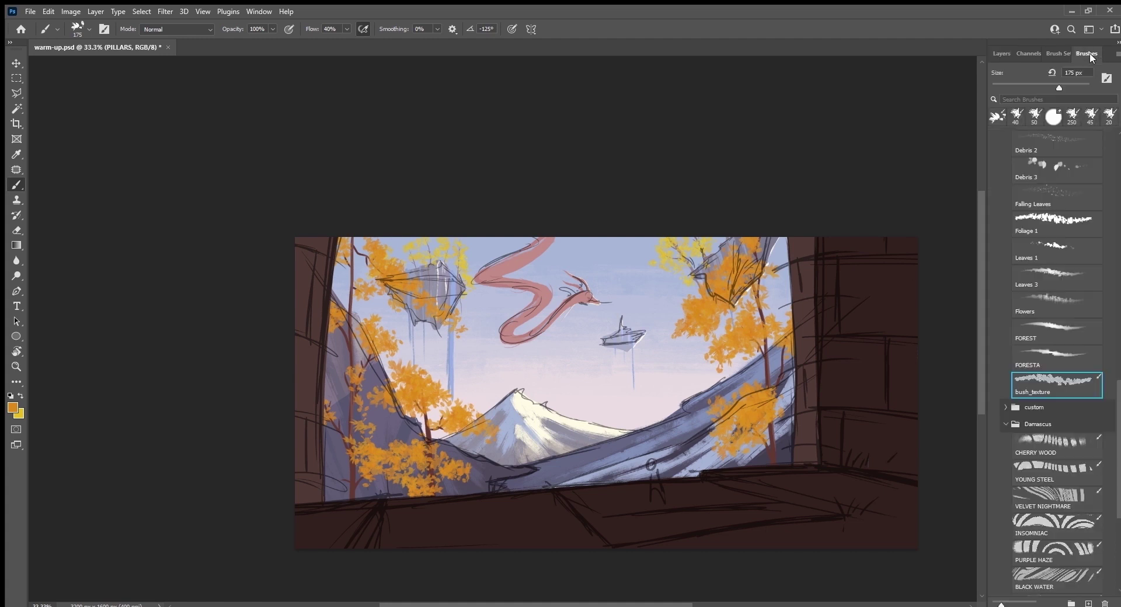
{"action": "scroll", "coordinate": [1050, 351], "scroll_direction": "up", "scroll_amount": 8}
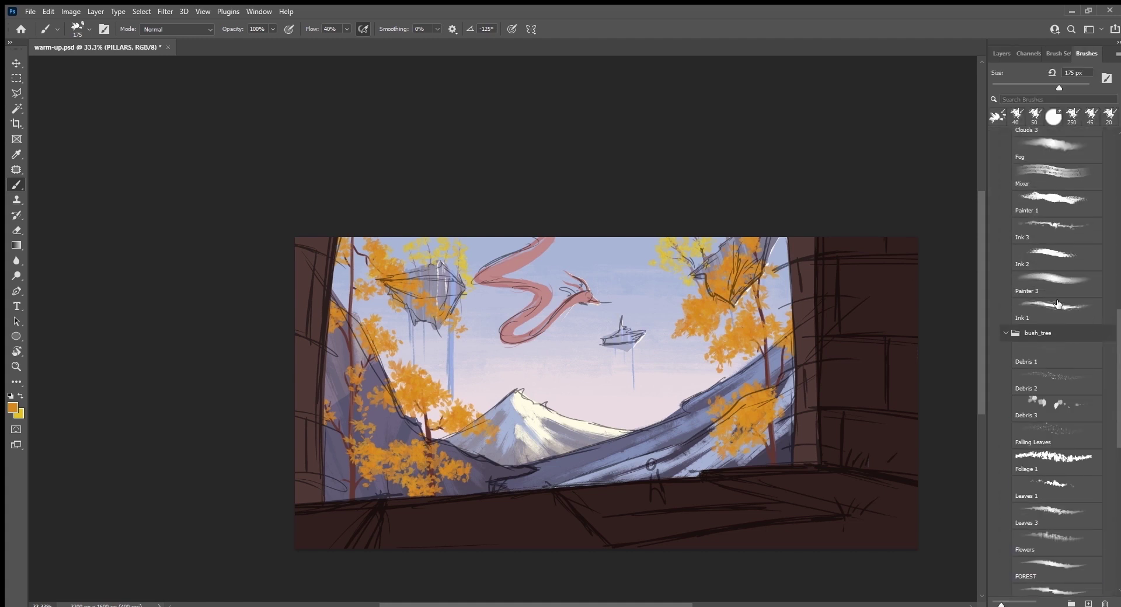
{"action": "left_click", "coordinate": [1051, 283]}
{"action": "left_click", "coordinate": [1050, 256]}
{"action": "key", "text": "F7"}
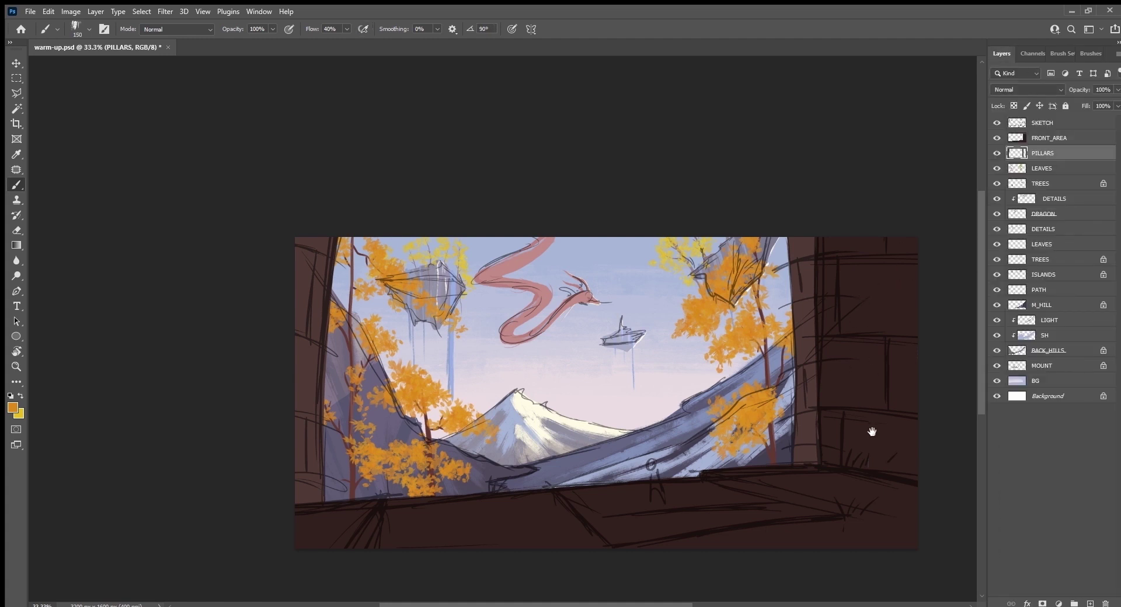
{"action": "left_click_drag", "start_coordinate": [870, 430], "coordinate": [816, 449]}
{"action": "left_click", "coordinate": [259, 405], "text": "alt"}
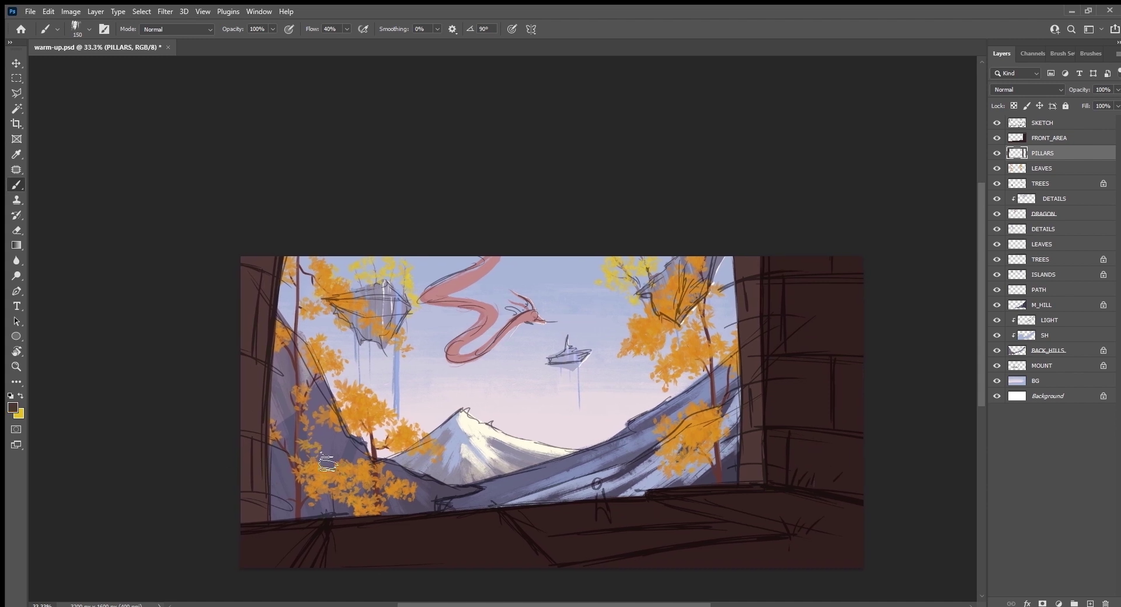
{"action": "left_click", "coordinate": [997, 122]}
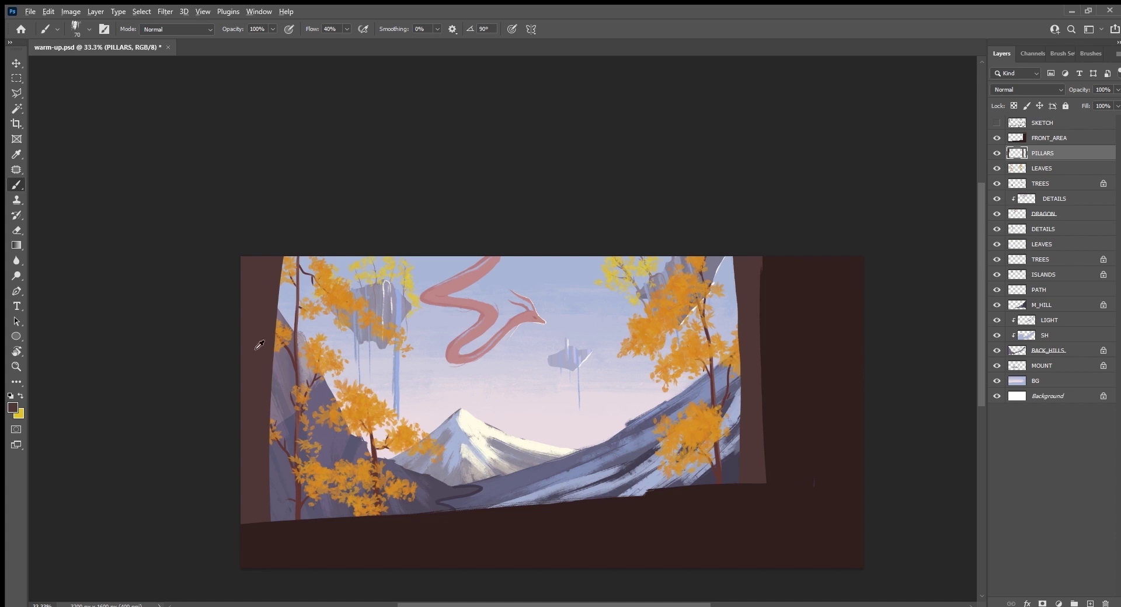
{"action": "key", "text": "i"}
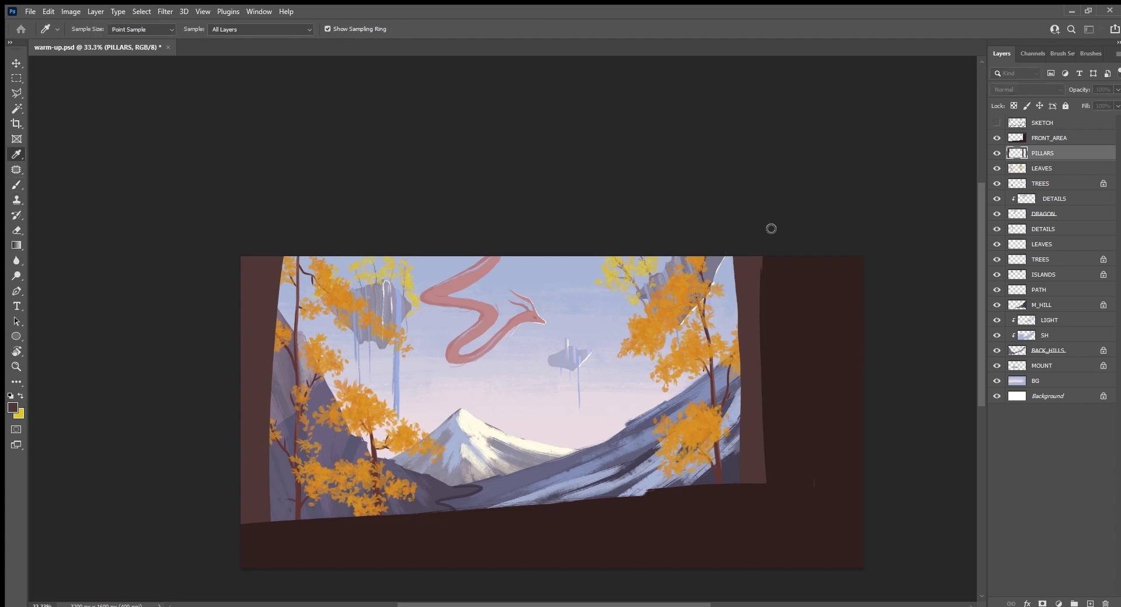
{"action": "key", "text": "b"}
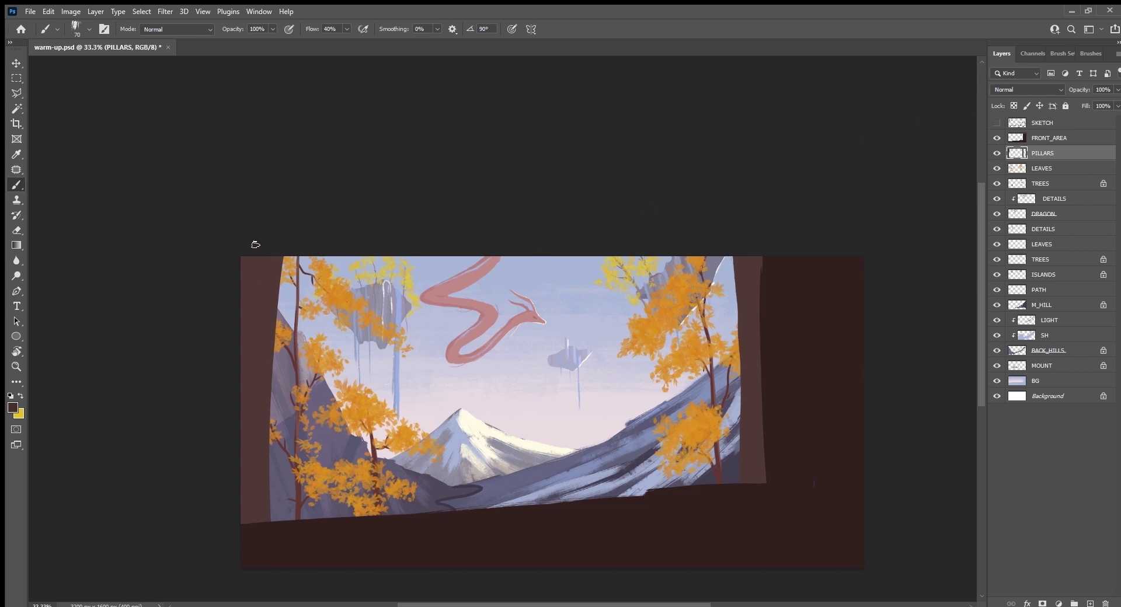
Darken the inner edges of the left and right pillars with dark brown strokes.
{"action": "left_click_drag", "start_coordinate": [243, 365], "coordinate": [243, 419]}
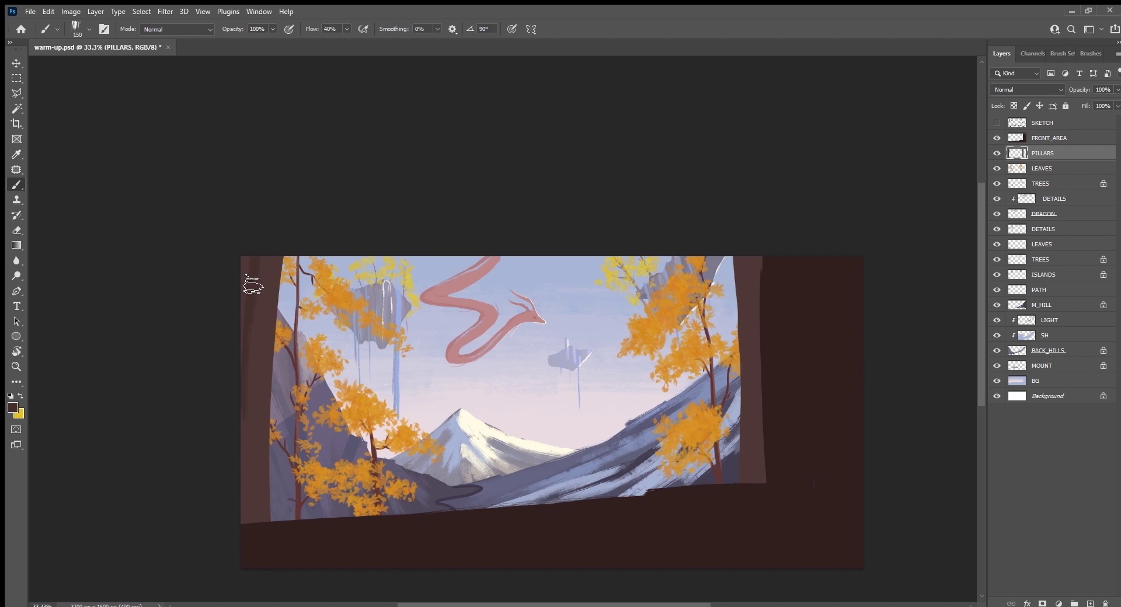
{"action": "left_click_drag", "start_coordinate": [257, 421], "coordinate": [257, 291]}
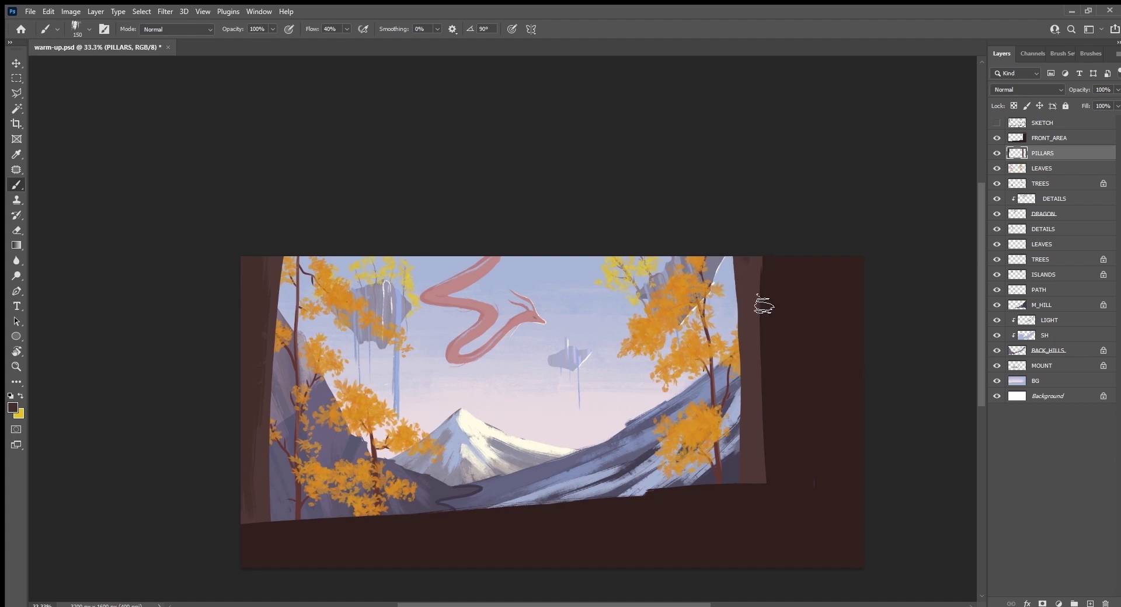
{"action": "left_click_drag", "start_coordinate": [753, 308], "coordinate": [753, 364]}
{"action": "left_click_drag", "start_coordinate": [752, 243], "coordinate": [752, 442]}
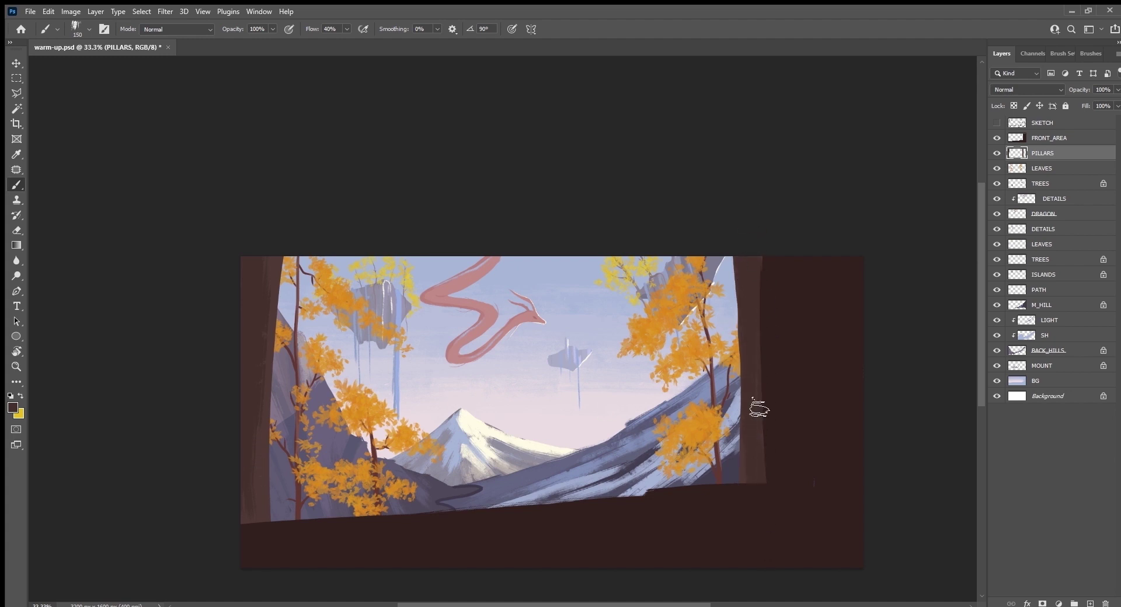
{"action": "left_click_drag", "start_coordinate": [756, 406], "coordinate": [753, 307]}
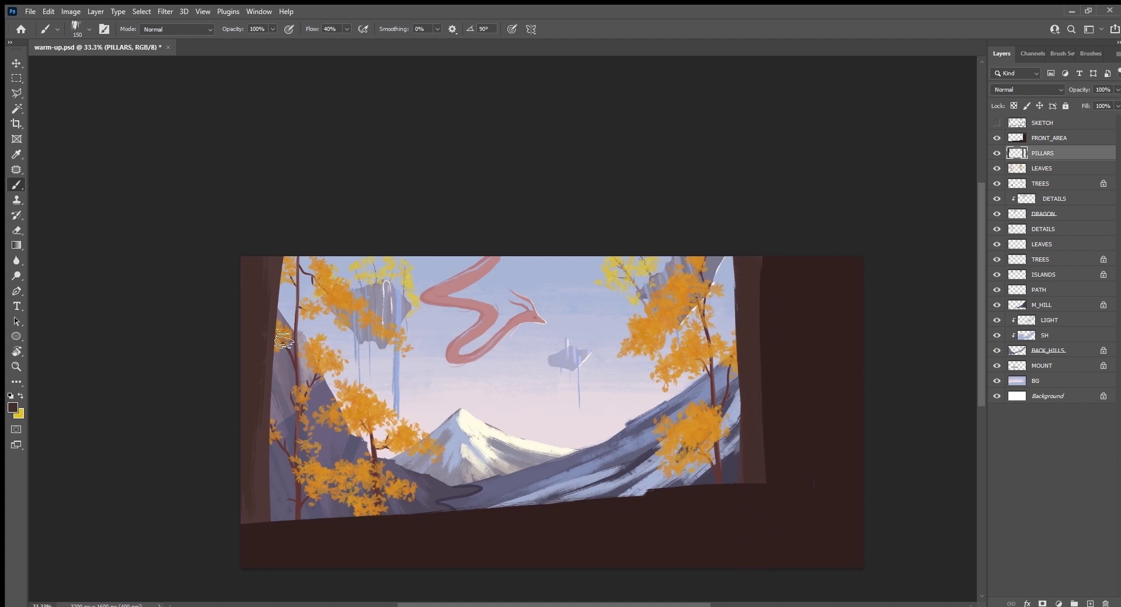
Paint light blue-grey streaks down the right pillar's edge at brush size 80.
{"action": "left_click", "coordinate": [565, 298], "text": "alt"}
{"action": "key", "text": "bracketleft"}
{"action": "key", "text": "bracketleft"}
{"action": "key", "text": "bracketleft"}
{"action": "left_click_drag", "start_coordinate": [737, 245], "coordinate": [743, 383]}
{"action": "left_click_drag", "start_coordinate": [740, 319], "coordinate": [748, 460]}
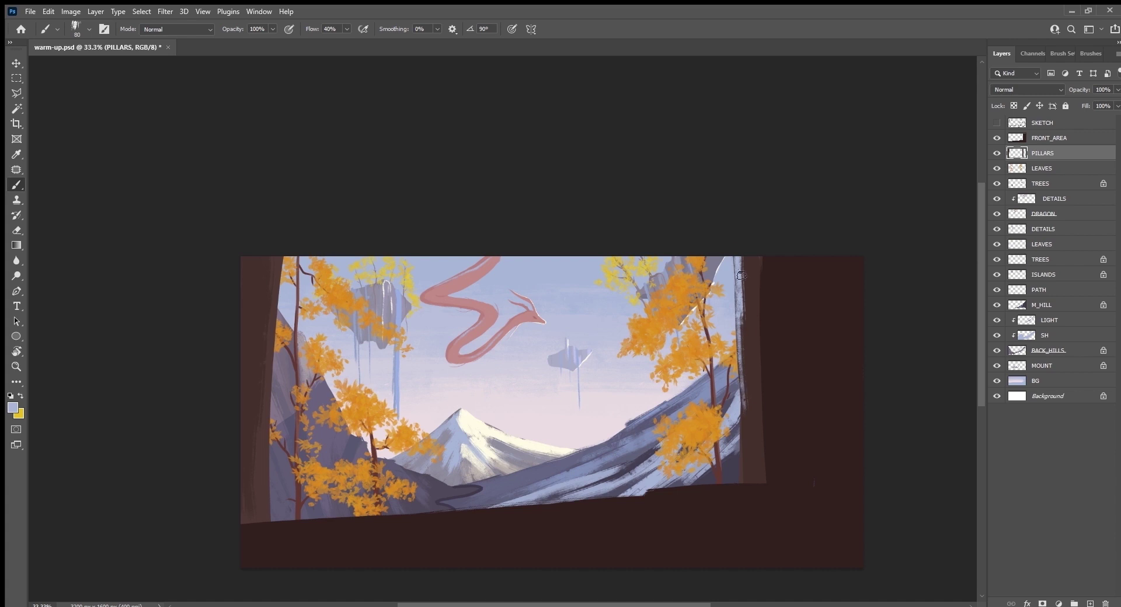
{"action": "left_click_drag", "start_coordinate": [741, 275], "coordinate": [748, 406]}
{"action": "left_click_drag", "start_coordinate": [742, 226], "coordinate": [754, 430]}
{"action": "left_click_drag", "start_coordinate": [750, 390], "coordinate": [754, 442]}
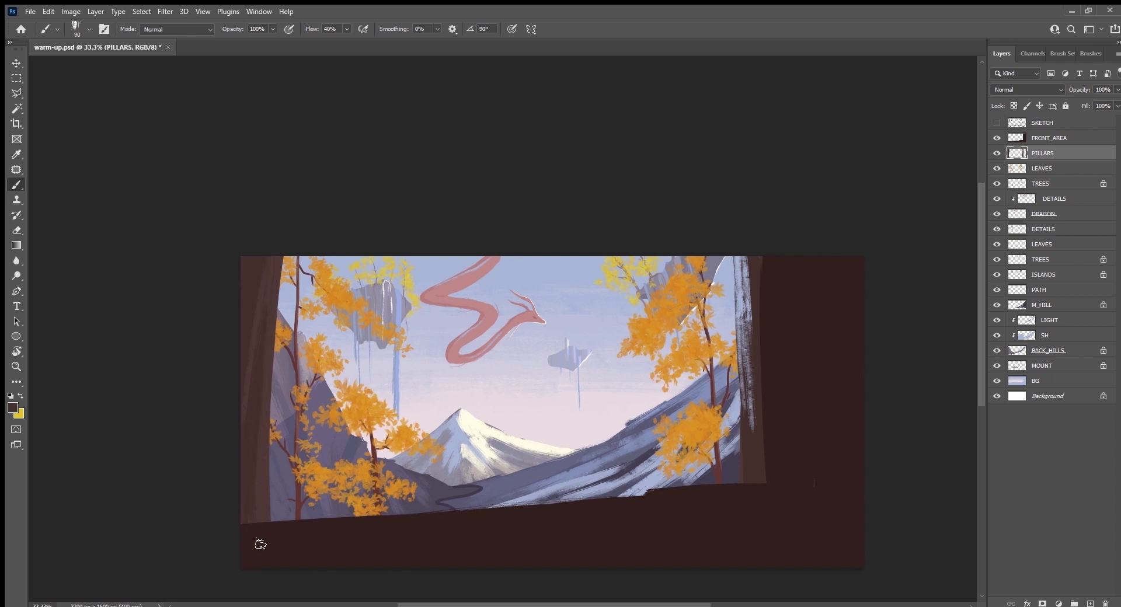
Darken the left pillar's base and cover the right pillar's white streaks in solid brown.
{"action": "left_click_drag", "start_coordinate": [261, 544], "coordinate": [261, 457]}
{"action": "left_click", "coordinate": [258, 401], "text": "alt"}
{"action": "left_click_drag", "start_coordinate": [749, 299], "coordinate": [744, 423]}
{"action": "left_click_drag", "start_coordinate": [743, 257], "coordinate": [751, 516]}
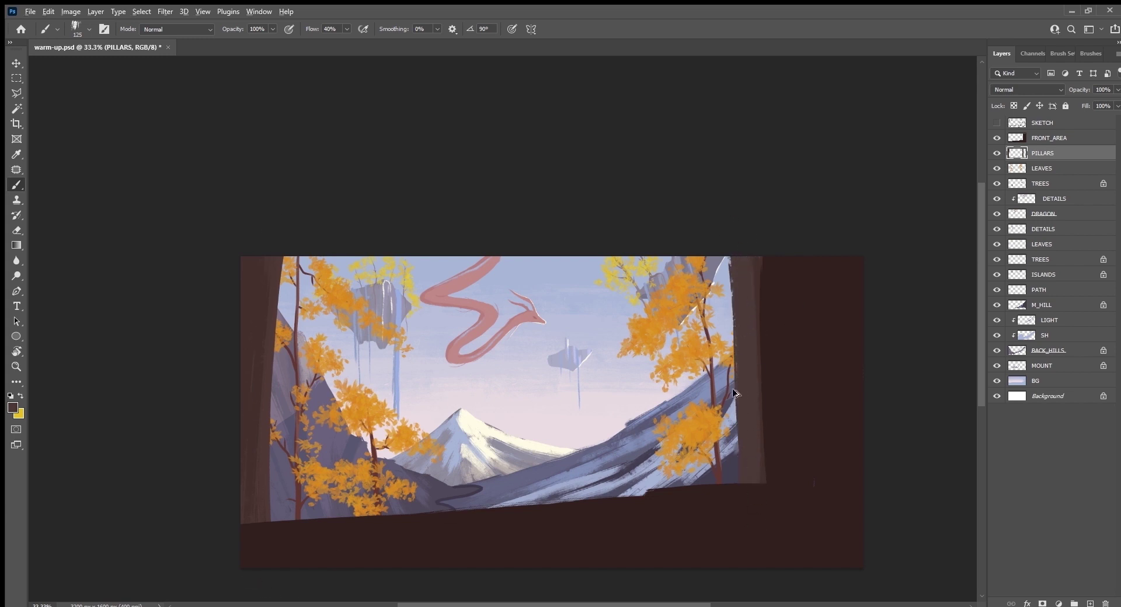
{"action": "key", "text": "ctrl+z"}
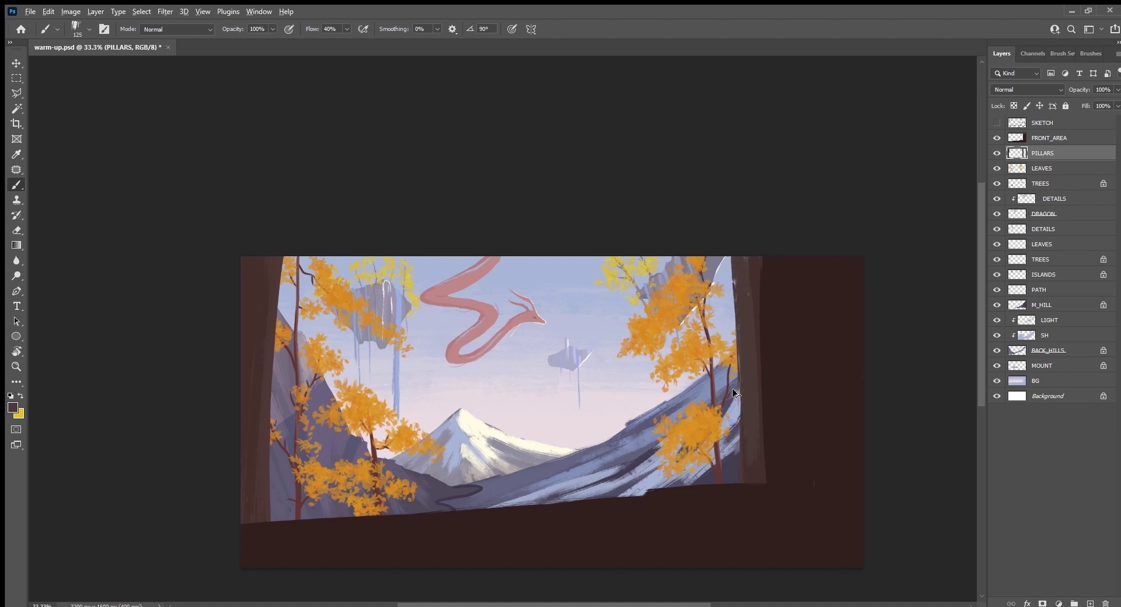
{"action": "key", "text": "ctrl+z"}
{"action": "key", "text": "ctrl+z"}
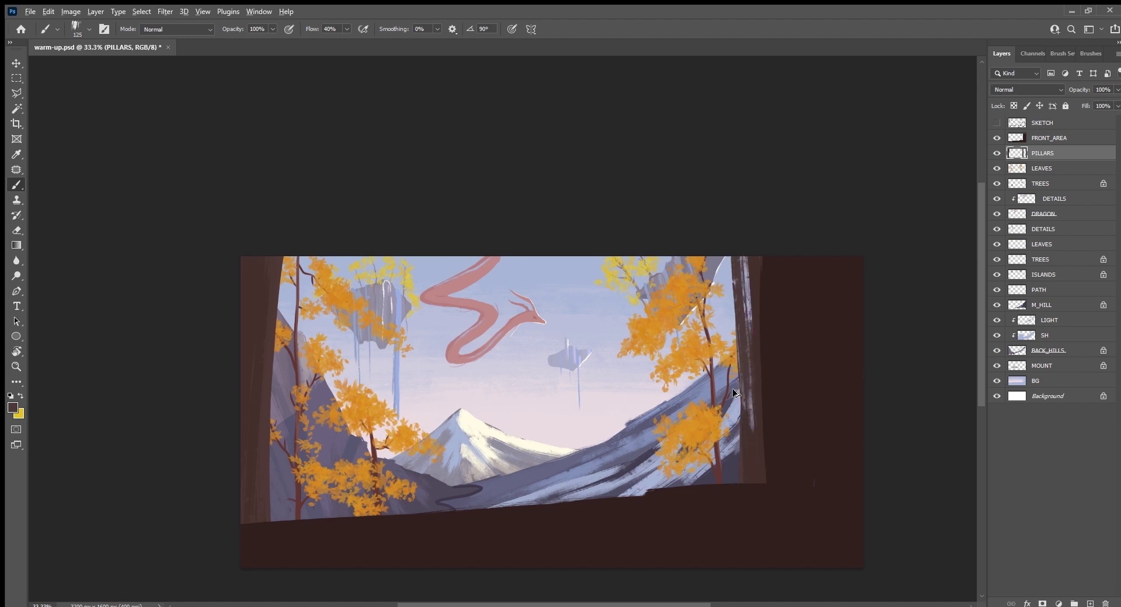
{"action": "key", "text": "ctrl+z"}
{"action": "mouse_move", "coordinate": [728, 253]}
{"action": "left_mouse_down"}
{"action": "mouse_move", "coordinate": [753, 498]}
{"action": "mouse_move", "coordinate": [745, 268]}
{"action": "left_mouse_up"}
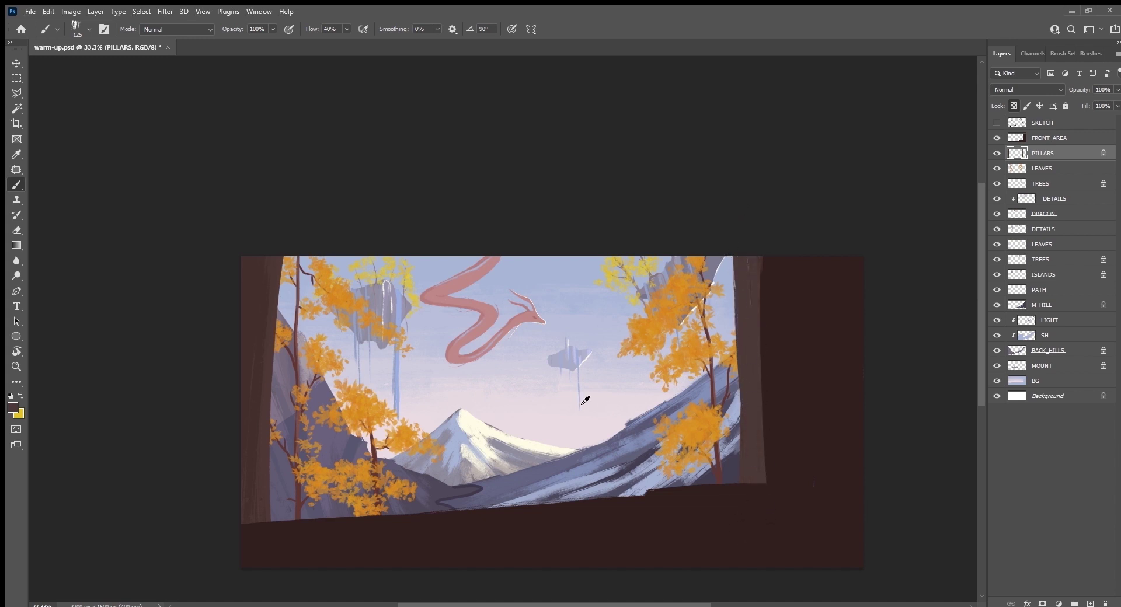
Paint grey-white streaks down the right pillar, repainting it in light grey.
{"action": "left_click_drag", "start_coordinate": [761, 287], "coordinate": [753, 385]}
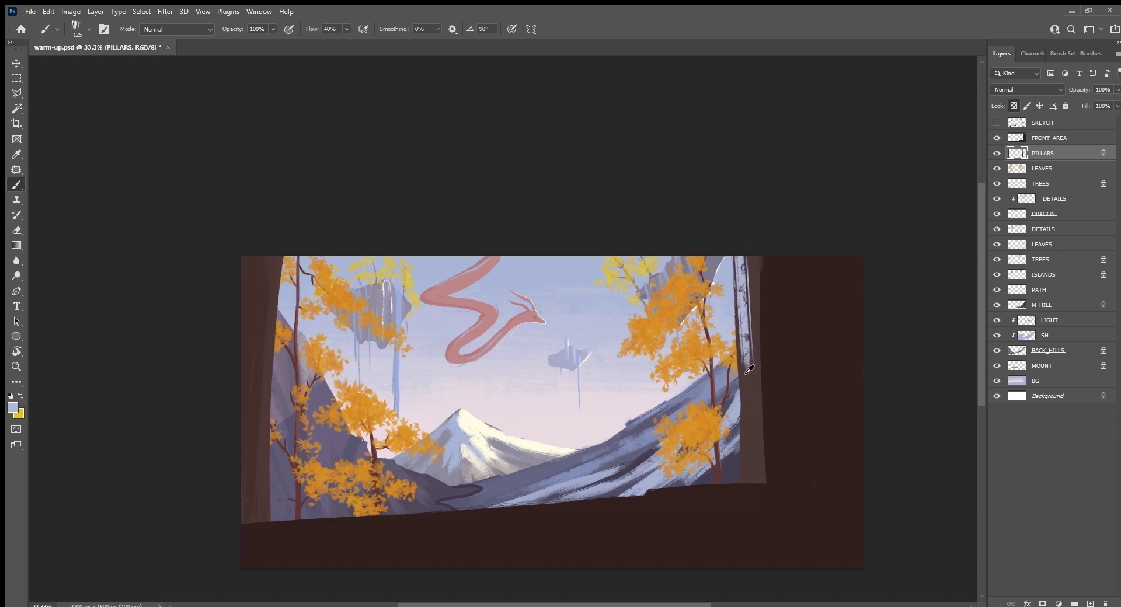
{"action": "left_click", "coordinate": [750, 368], "text": "alt"}
{"action": "left_click_drag", "start_coordinate": [747, 256], "coordinate": [753, 388]}
{"action": "mouse_move", "coordinate": [757, 446]}
{"action": "left_mouse_down"}
{"action": "mouse_move", "coordinate": [750, 269]}
{"action": "mouse_move", "coordinate": [754, 484]}
{"action": "left_mouse_up"}
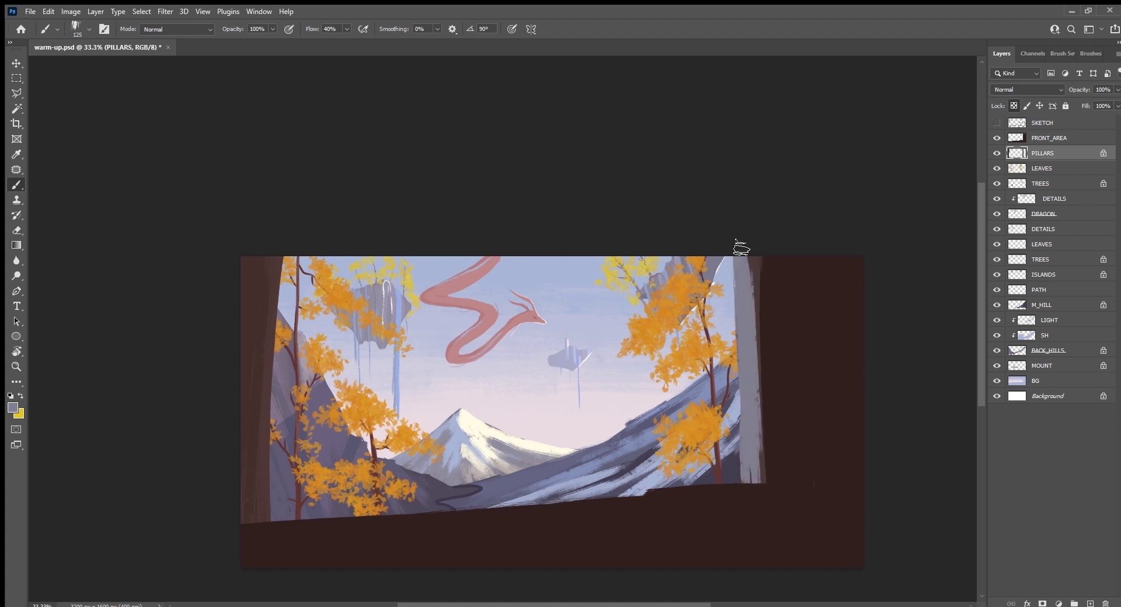
{"action": "mouse_move", "coordinate": [754, 257]}
{"action": "left_mouse_down"}
{"action": "mouse_move", "coordinate": [759, 485]}
{"action": "mouse_move", "coordinate": [751, 260]}
{"action": "mouse_move", "coordinate": [758, 451]}
{"action": "mouse_move", "coordinate": [741, 366]}
{"action": "left_mouse_up"}
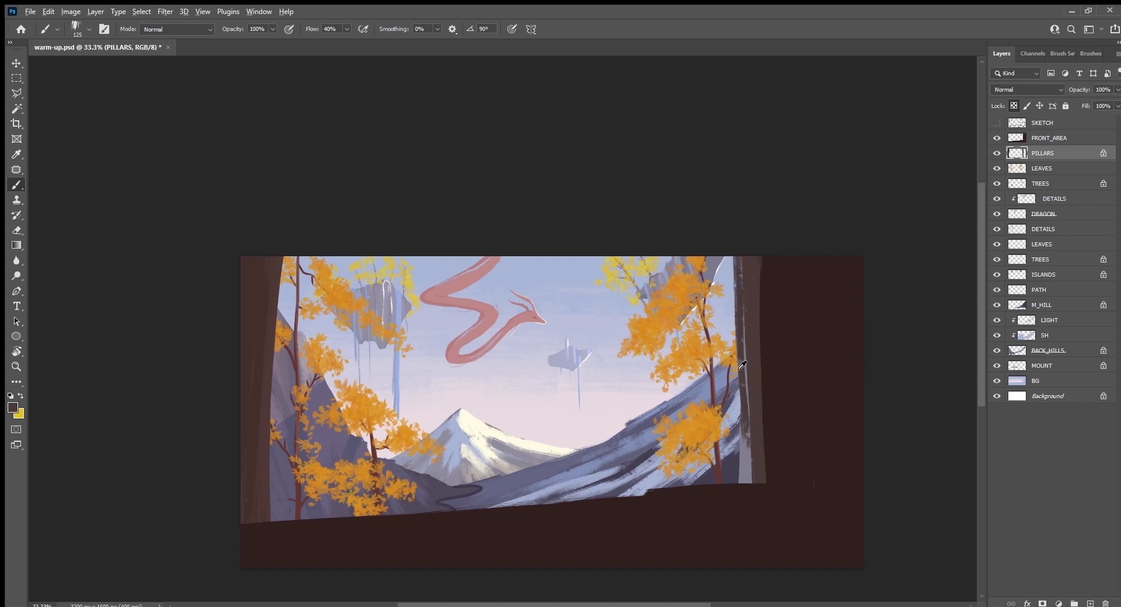
{"action": "left_click", "coordinate": [747, 441], "text": "alt"}
{"action": "mouse_move", "coordinate": [751, 464]}
{"action": "left_mouse_down"}
{"action": "mouse_move", "coordinate": [740, 233]}
{"action": "mouse_move", "coordinate": [752, 483]}
{"action": "left_mouse_up"}
{"action": "left_click_drag", "start_coordinate": [748, 260], "coordinate": [751, 428]}
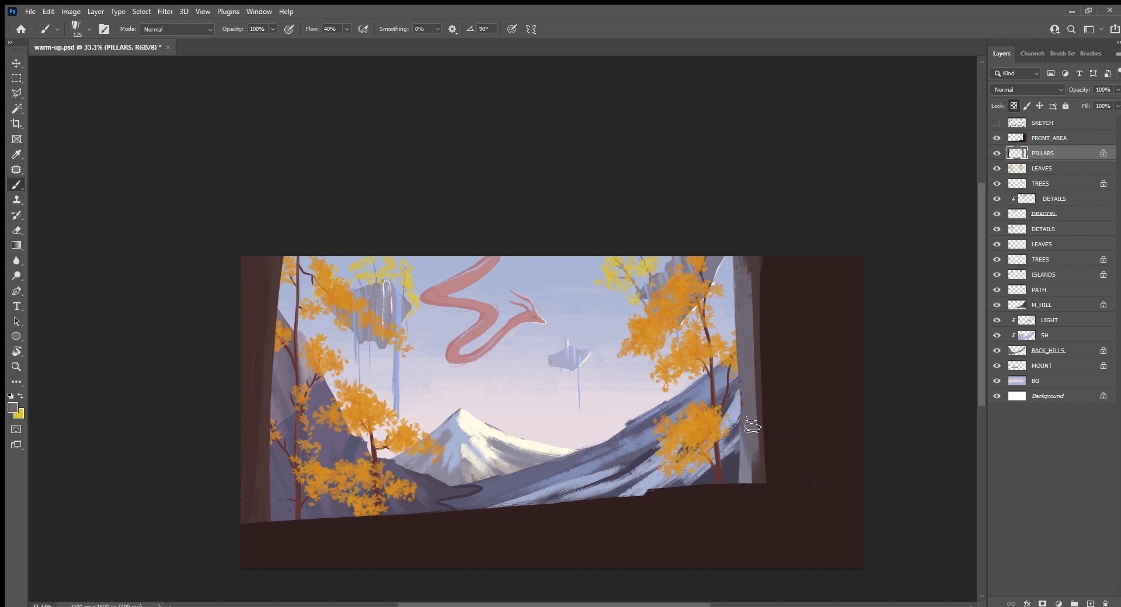
{"action": "left_click_drag", "start_coordinate": [753, 494], "coordinate": [749, 433]}
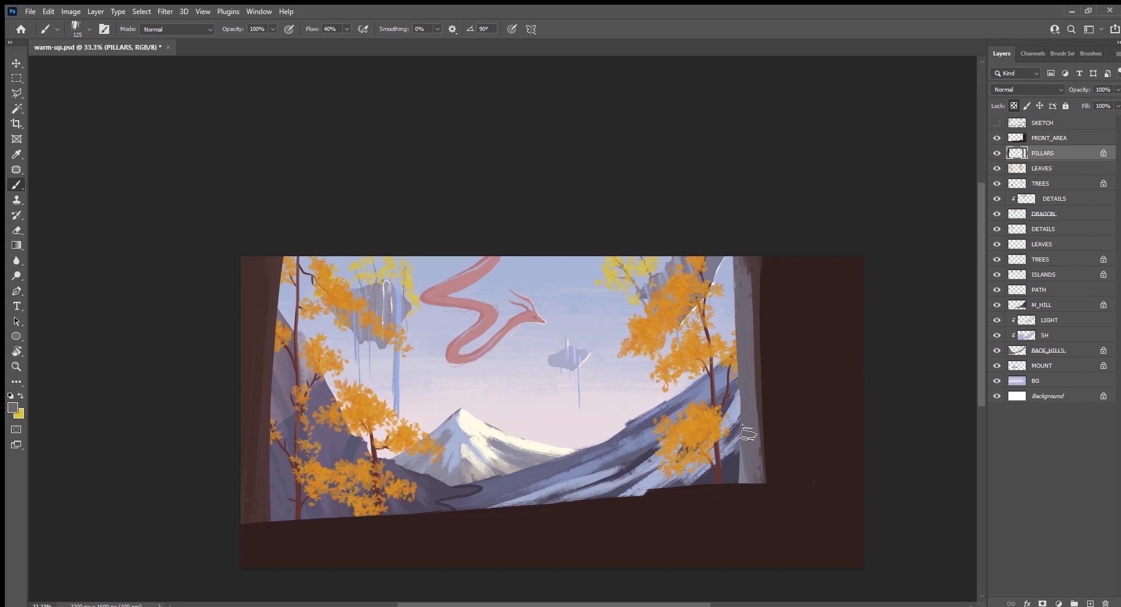
Darken the right pillar's outer edge at size 200, then repaint it lighter base to top.
{"action": "left_click", "coordinate": [759, 264], "text": "alt"}
{"action": "left_click_drag", "start_coordinate": [756, 257], "coordinate": [757, 449]}
{"action": "key", "text": "bracketright"}
{"action": "key", "text": "bracketright"}
{"action": "key", "text": "bracketright"}
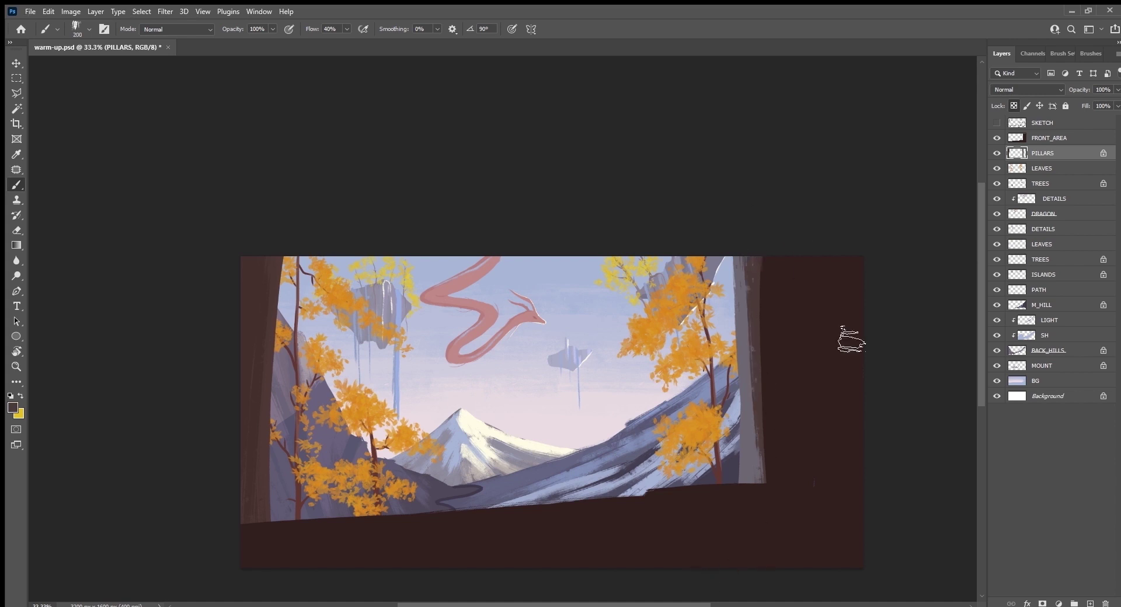
{"action": "left_click_drag", "start_coordinate": [759, 271], "coordinate": [748, 458]}
{"action": "mouse_move", "coordinate": [751, 313]}
{"action": "left_mouse_down"}
{"action": "mouse_move", "coordinate": [750, 484]}
{"action": "mouse_move", "coordinate": [745, 260]}
{"action": "left_mouse_up"}
{"action": "left_click", "coordinate": [746, 464], "text": "alt"}
{"action": "left_click_drag", "start_coordinate": [755, 462], "coordinate": [753, 259]}
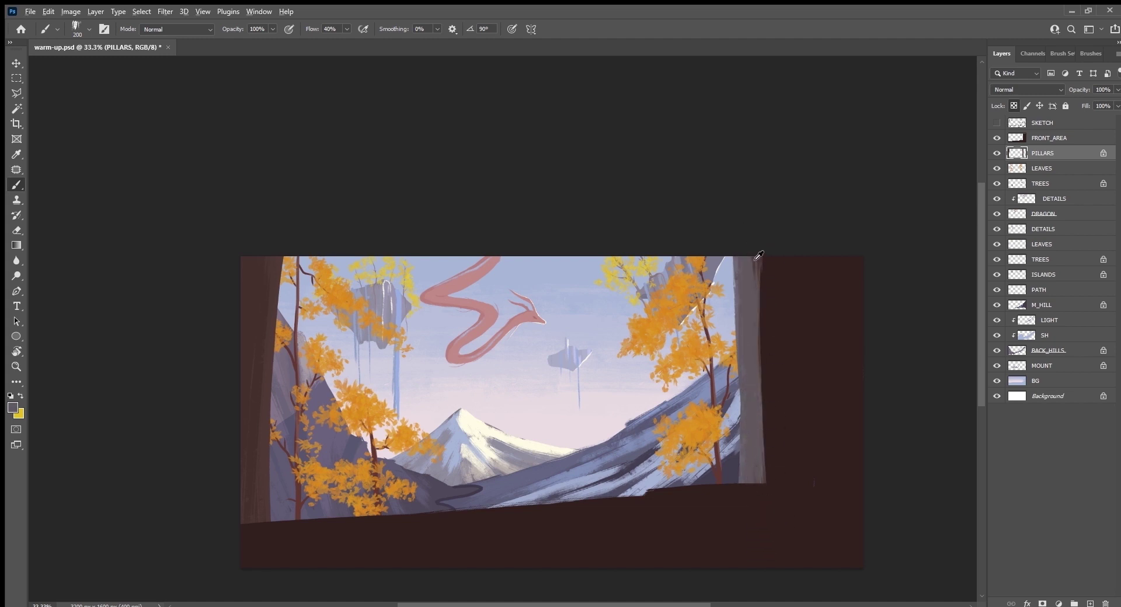
Cover the right pillar's light strip in dark brown and add one light stroke down its edge.
{"action": "left_click", "coordinate": [269, 289], "text": "alt"}
{"action": "left_click_drag", "start_coordinate": [758, 260], "coordinate": [758, 432]}
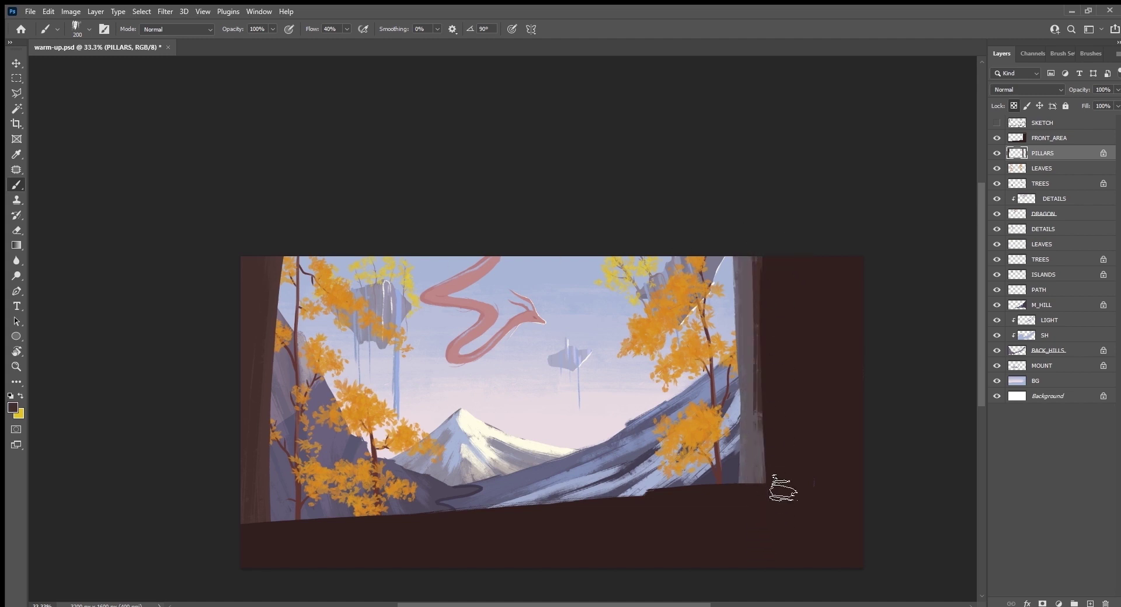
{"action": "left_click_drag", "start_coordinate": [759, 234], "coordinate": [747, 321]}
{"action": "left_click_drag", "start_coordinate": [756, 483], "coordinate": [758, 303]}
{"action": "mouse_move", "coordinate": [753, 245]}
{"action": "left_mouse_down"}
{"action": "mouse_move", "coordinate": [744, 483]}
{"action": "mouse_move", "coordinate": [739, 380]}
{"action": "left_mouse_up"}
{"action": "left_click", "coordinate": [742, 480], "text": "alt"}
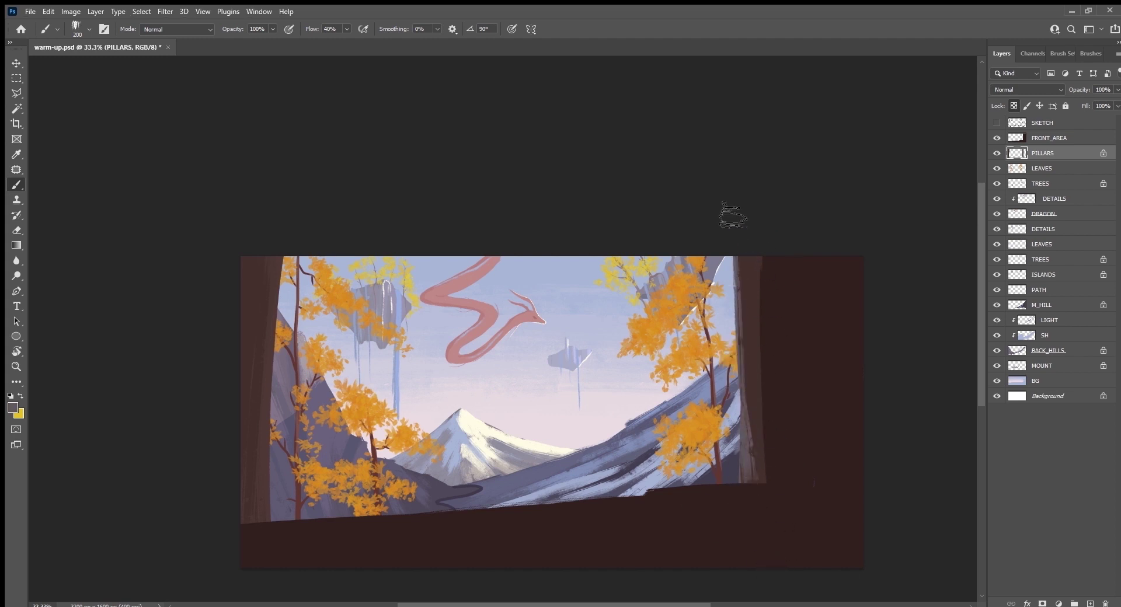
{"action": "left_click", "coordinate": [756, 478], "text": "alt"}
{"action": "left_click_drag", "start_coordinate": [753, 483], "coordinate": [750, 388]}
{"action": "left_click_drag", "start_coordinate": [747, 447], "coordinate": [741, 260]}
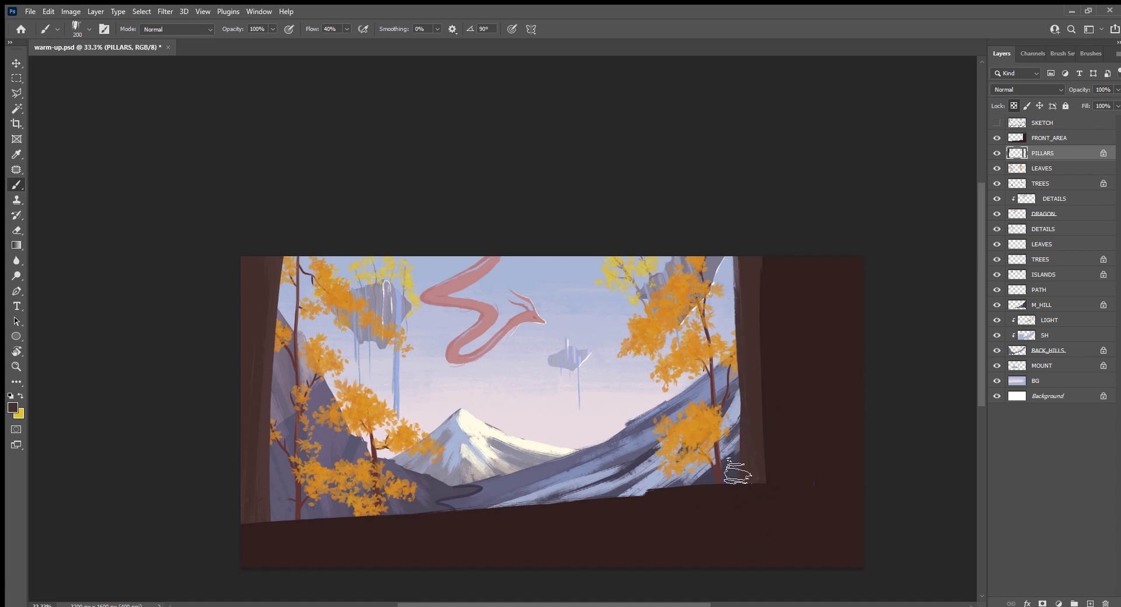
{"action": "left_click", "coordinate": [746, 257], "text": "alt"}
{"action": "left_click_drag", "start_coordinate": [746, 256], "coordinate": [744, 528]}
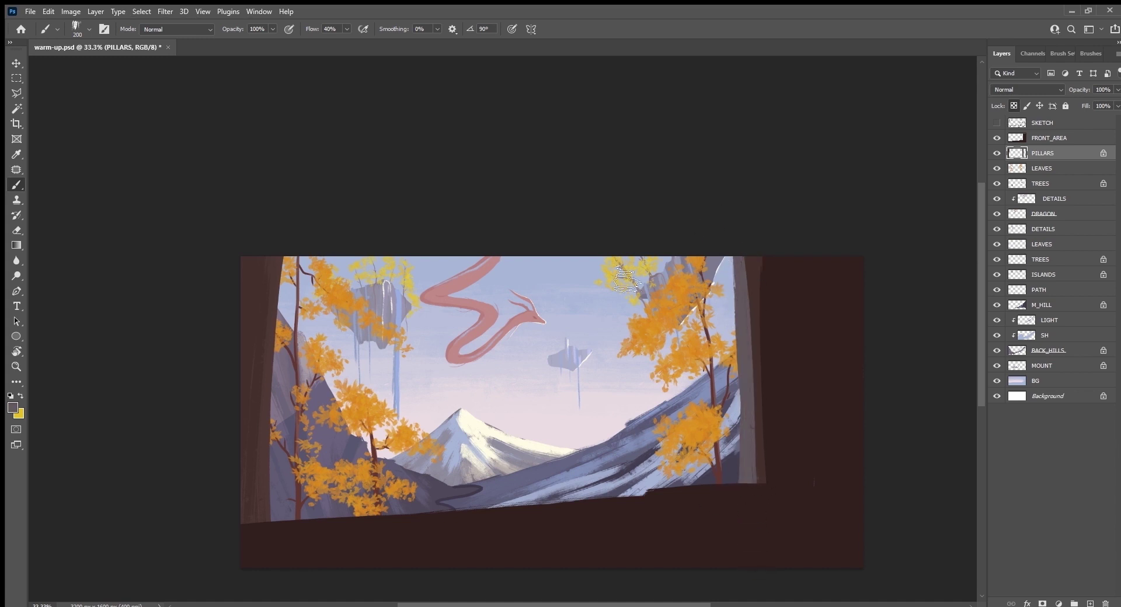
At brush size 100, paint light lavender and grey strokes down the left pillar's inner edge.
{"action": "left_click", "coordinate": [435, 314], "text": "alt"}
{"action": "key", "text": "bracketleft"}
{"action": "key", "text": "bracketleft"}
{"action": "key", "text": "bracketleft"}
{"action": "left_click_drag", "start_coordinate": [285, 261], "coordinate": [267, 522]}
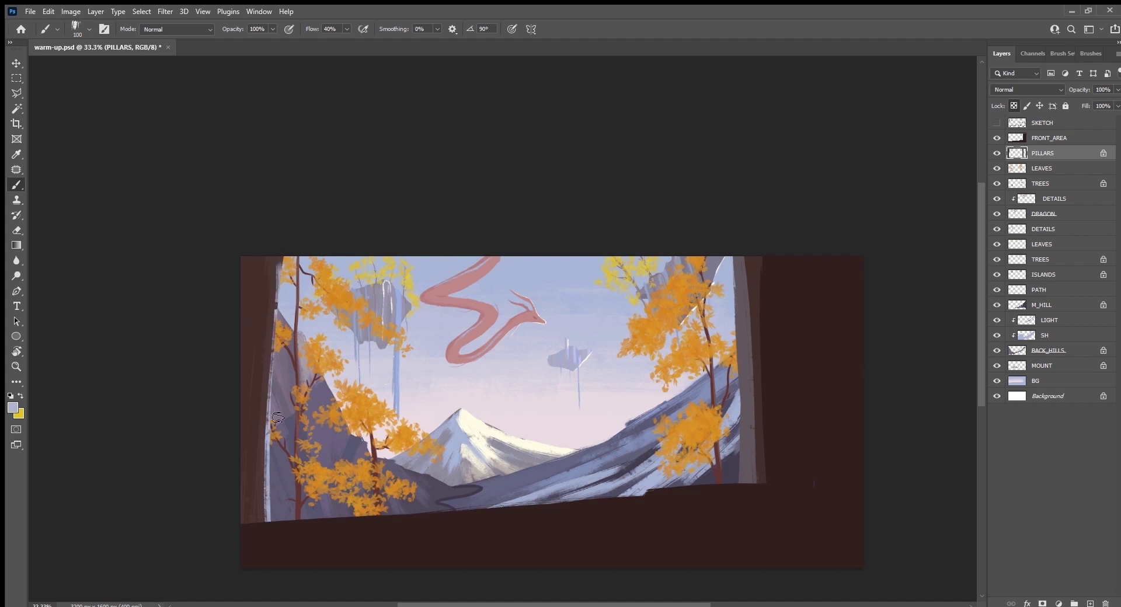
{"action": "left_click", "coordinate": [285, 258], "text": "alt"}
{"action": "left_click_drag", "start_coordinate": [282, 261], "coordinate": [269, 518]}
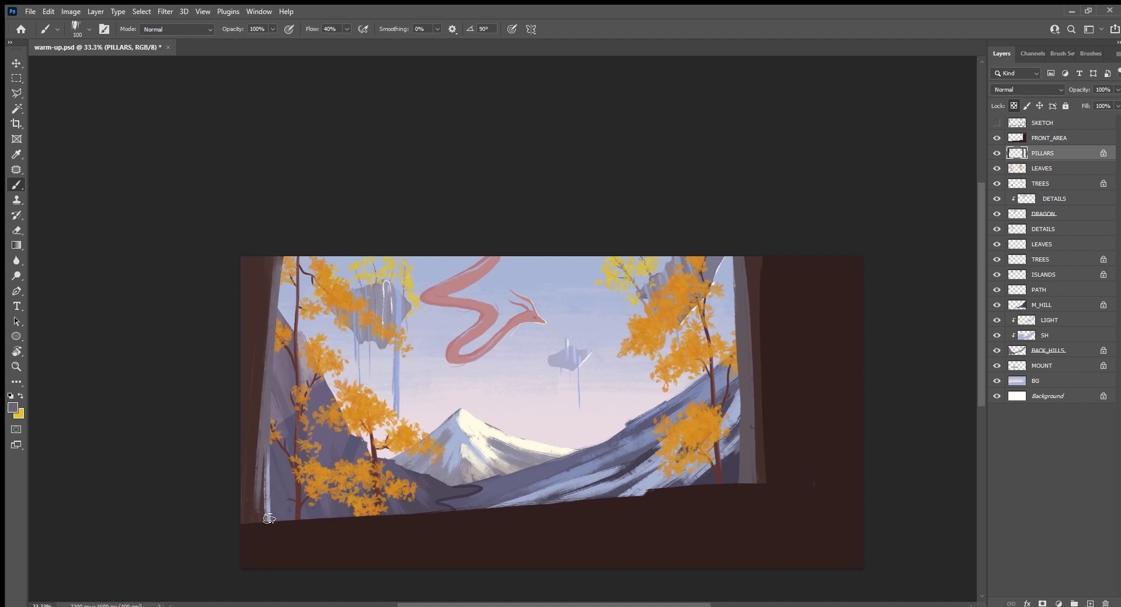
{"action": "key", "text": "ctrl+z"}
{"action": "key", "text": "ctrl+z"}
{"action": "key", "text": "ctrl+z"}
{"action": "key", "text": "ctrl+z"}
{"action": "mouse_move", "coordinate": [261, 438]}
{"action": "left_mouse_down"}
{"action": "mouse_move", "coordinate": [261, 375]}
{"action": "mouse_move", "coordinate": [257, 517]}
{"action": "left_mouse_up"}
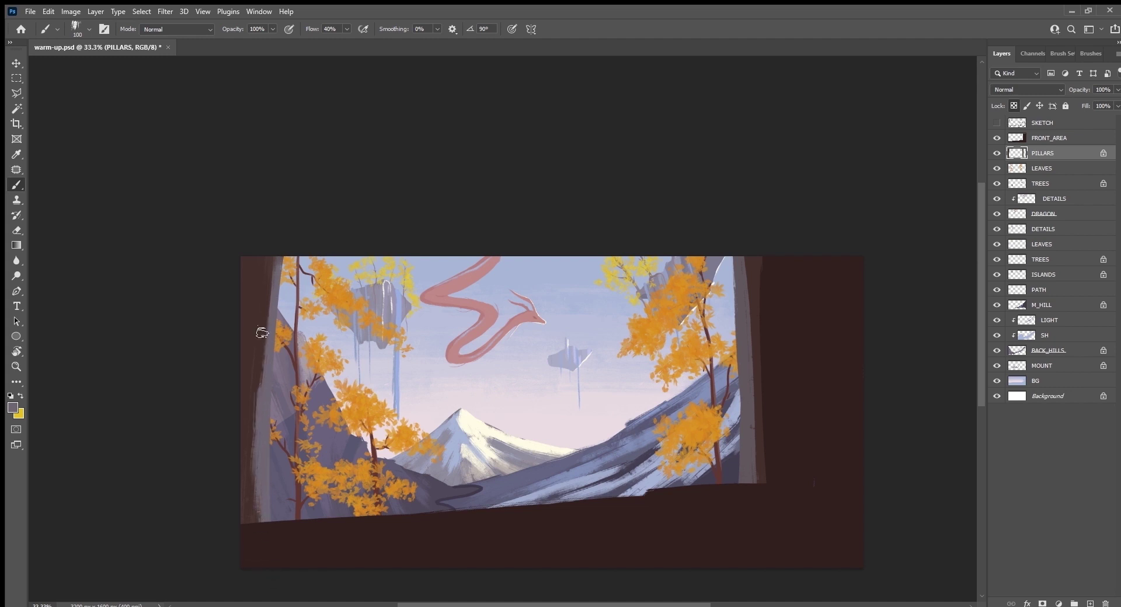
Layer dark and lighter strokes along the left pillar's edges, then save the painting.
{"action": "left_click", "coordinate": [269, 302], "text": "alt"}
{"action": "left_click_drag", "start_coordinate": [262, 324], "coordinate": [259, 495]}
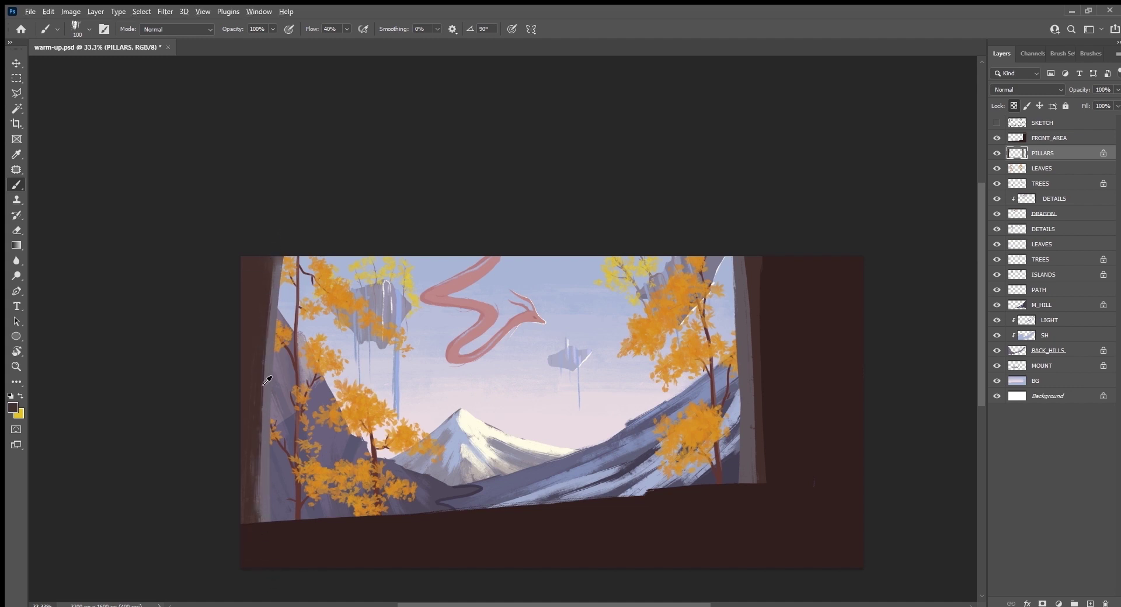
{"action": "left_click", "coordinate": [270, 309], "text": "alt"}
{"action": "left_click_drag", "start_coordinate": [271, 257], "coordinate": [257, 380]}
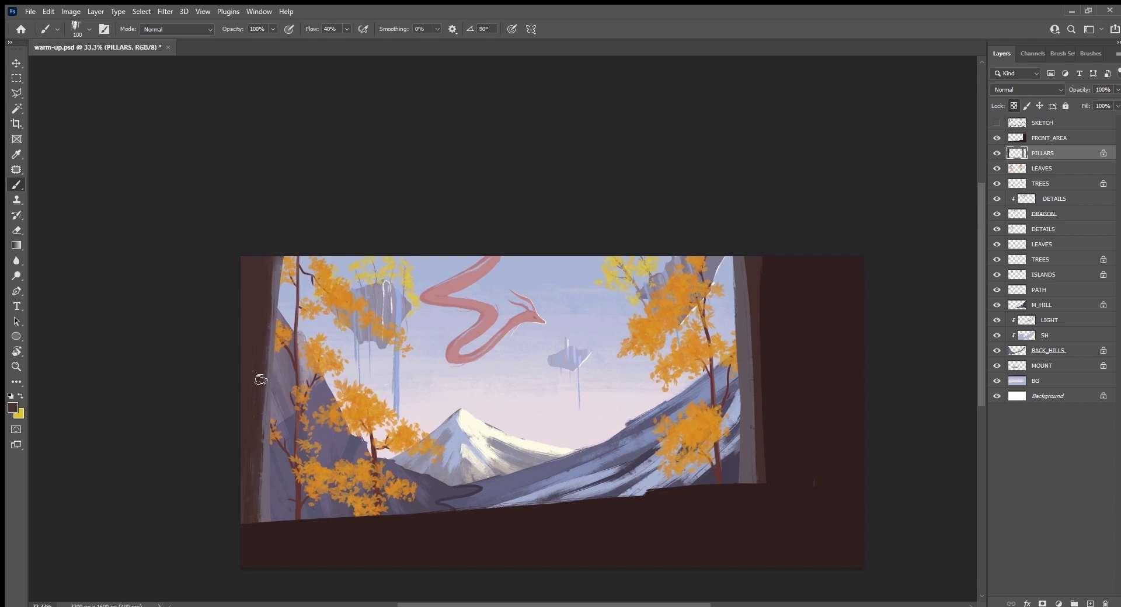
{"action": "mouse_move", "coordinate": [267, 286]}
{"action": "left_mouse_down"}
{"action": "mouse_move", "coordinate": [267, 413]}
{"action": "mouse_move", "coordinate": [245, 535]}
{"action": "left_mouse_up"}
{"action": "left_click", "coordinate": [269, 340], "text": "alt"}
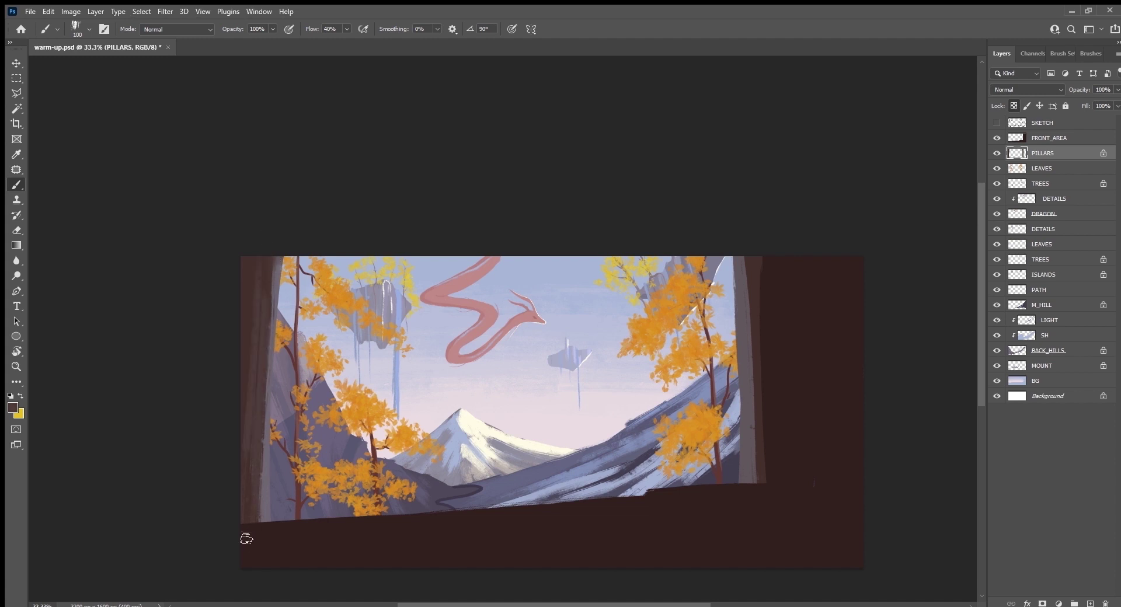
{"action": "left_click_drag", "start_coordinate": [245, 445], "coordinate": [251, 388]}
{"action": "left_click_drag", "start_coordinate": [266, 347], "coordinate": [263, 497]}
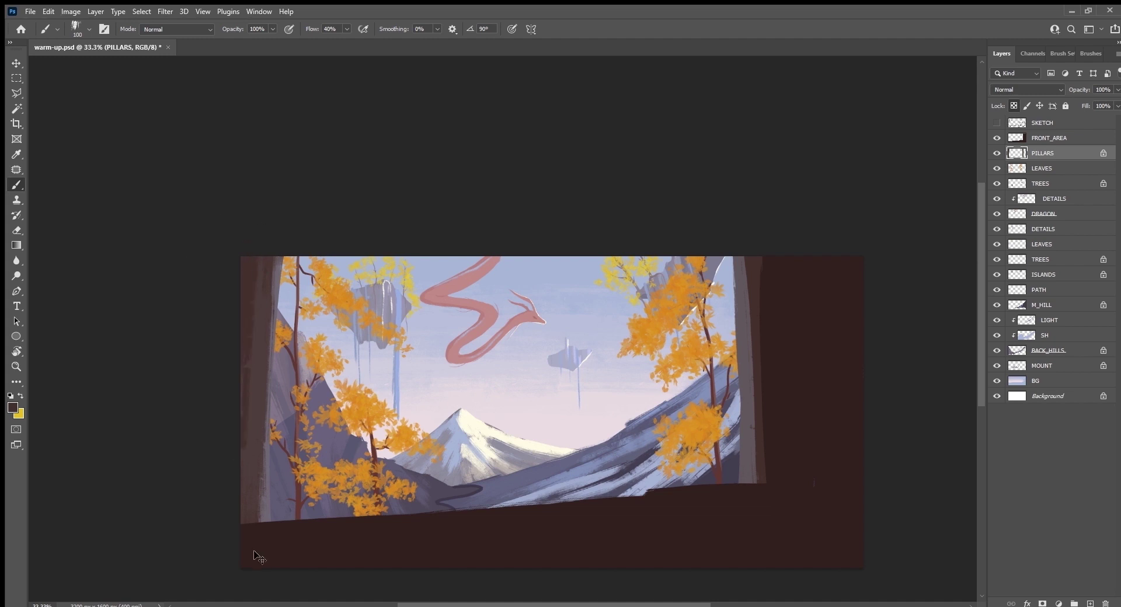
{"action": "key", "text": "ctrl+s"}
Add a new layer above PILLARS named DETAILS.
{"action": "left_click", "coordinate": [1090, 603]}
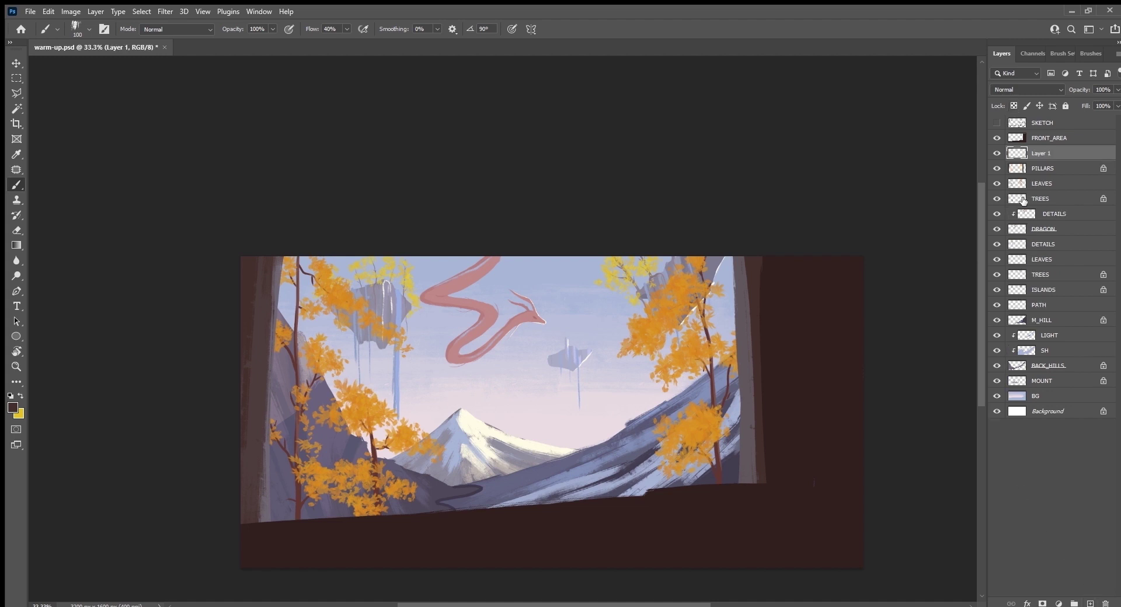
{"action": "double_click", "coordinate": [1045, 153]}
{"action": "type", "text": "DETAILS"}
{"action": "key", "text": "Return"}
Select the rough inker brush preset.
{"action": "left_click", "coordinate": [1087, 53]}
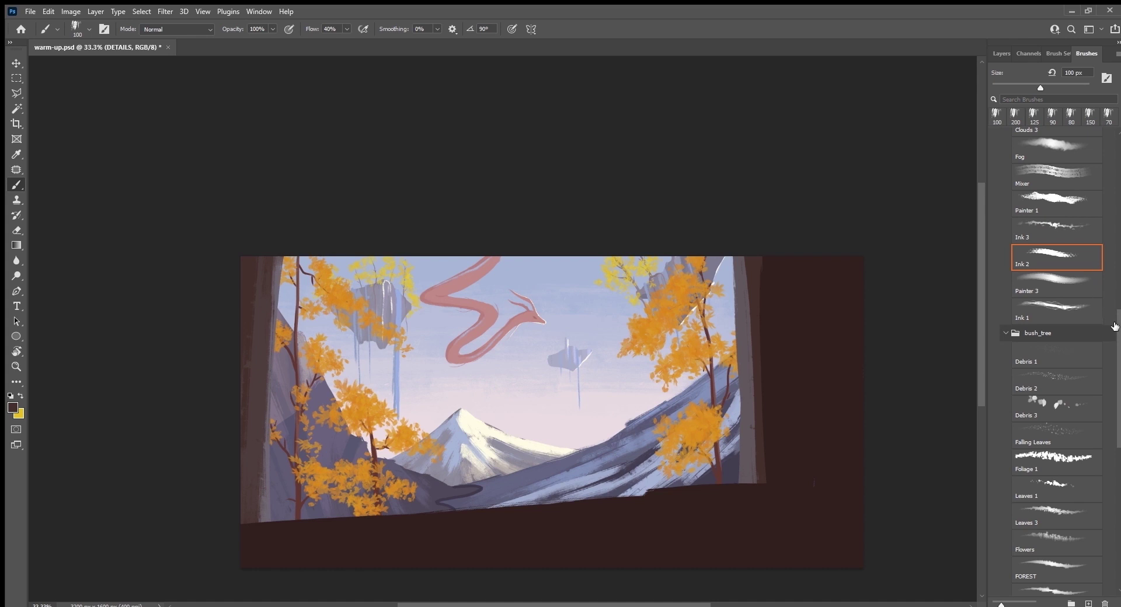
{"action": "scroll", "coordinate": [1115, 326], "scroll_direction": "up", "scroll_amount": 10}
{"action": "left_click", "coordinate": [1054, 215]}
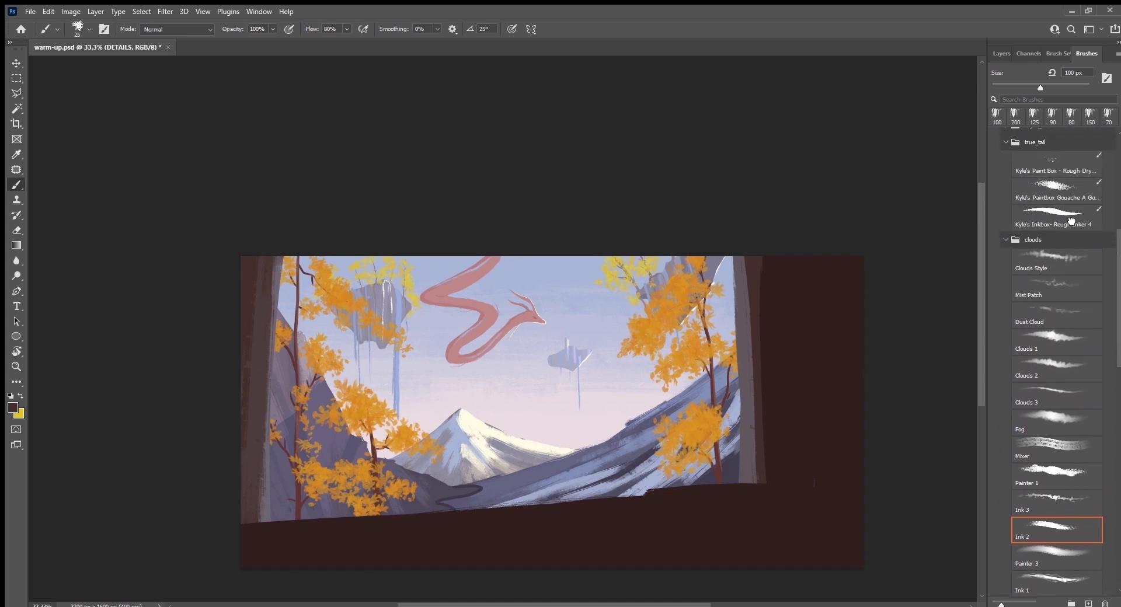
{"action": "left_click", "coordinate": [997, 54]}
Zoom to 50%, rotate the canvas, and paint a 50 px dark stroke on the pillar's top-left edge.
{"action": "left_click_drag", "start_coordinate": [790, 317], "coordinate": [685, 380]}
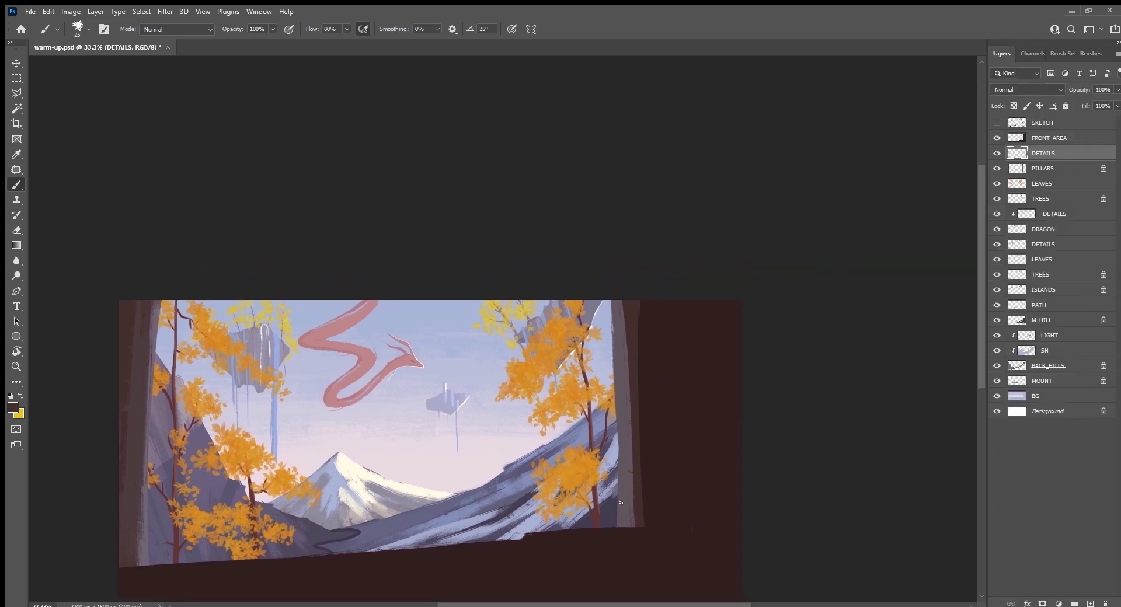
{"action": "key", "text": "ctrl+plus"}
{"action": "key", "text": "e"}
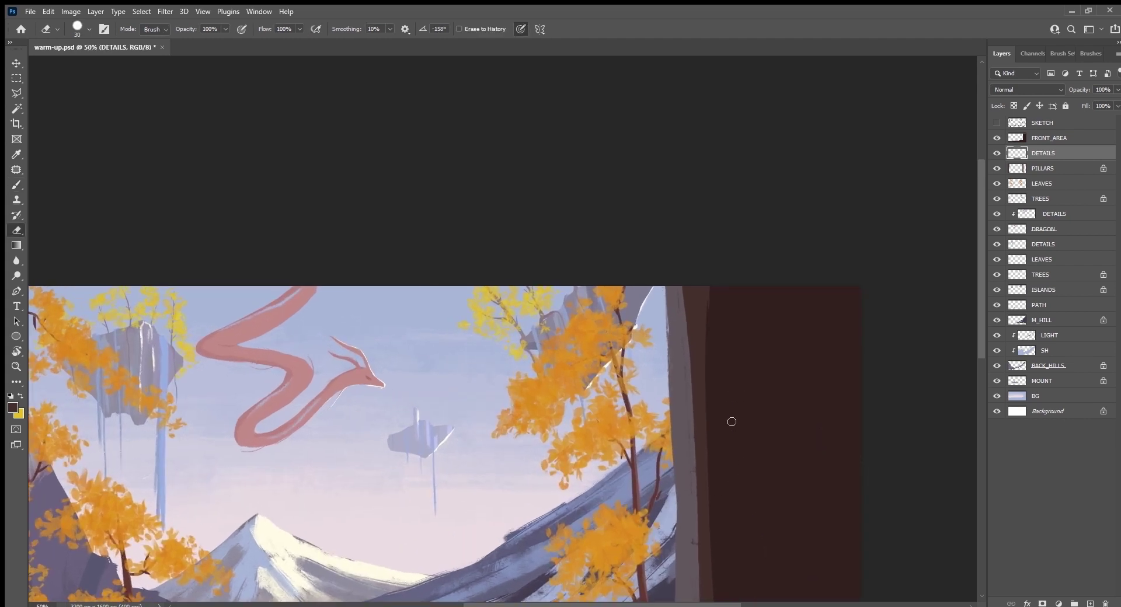
{"action": "key", "text": "b"}
{"action": "mouse_move", "coordinate": [747, 465]}
{"action": "left_mouse_down"}
{"action": "mouse_move", "coordinate": [790, 411]}
{"action": "mouse_move", "coordinate": [790, 321]}
{"action": "mouse_move", "coordinate": [655, 417]}
{"action": "mouse_move", "coordinate": [639, 409]}
{"action": "left_mouse_up"}
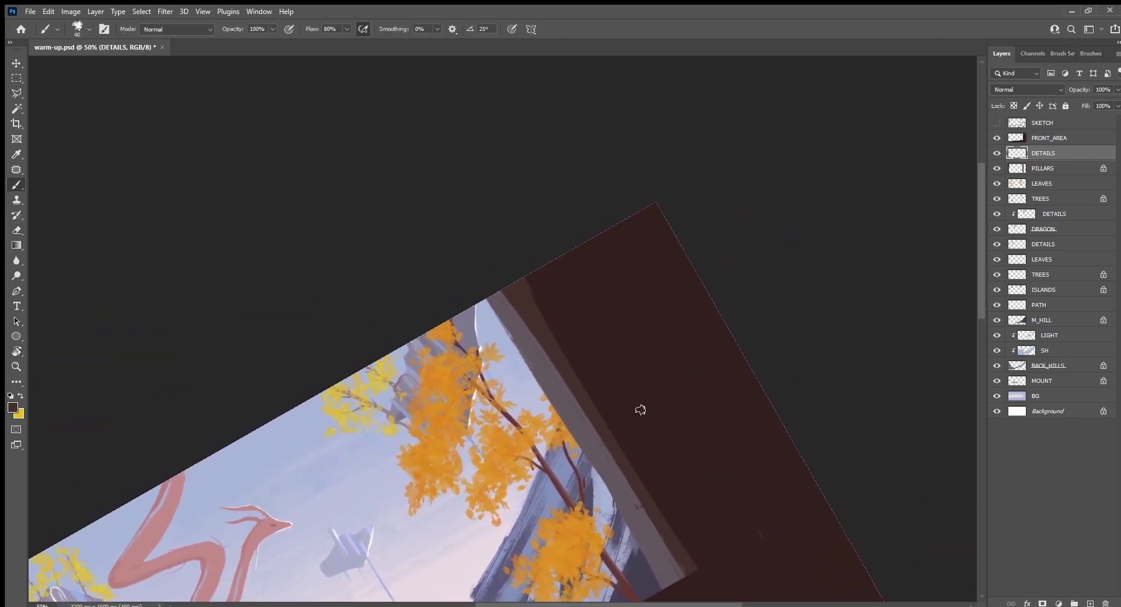
{"action": "key", "text": "bracketright"}
{"action": "left_click_drag", "start_coordinate": [528, 314], "coordinate": [521, 303]}
Clip DETAILS to PILLARS and paint a dark diagonal band across the pillar.
{"action": "left_click", "coordinate": [1076, 157], "text": "alt"}
{"action": "left_click_drag", "start_coordinate": [508, 332], "coordinate": [536, 307]}
{"action": "key", "text": "ctrl+z"}
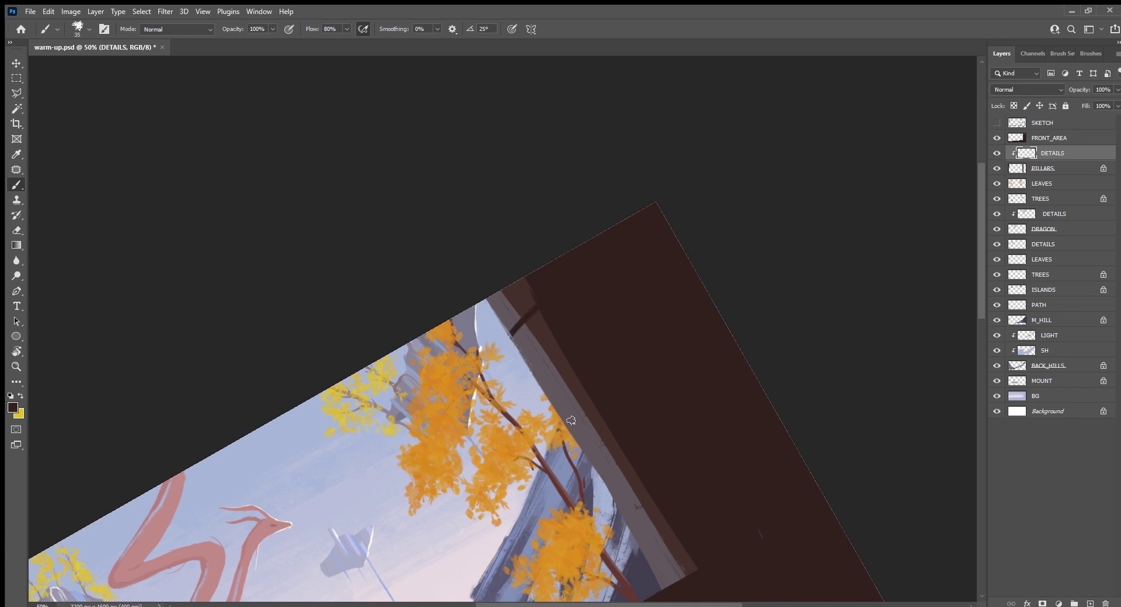
{"action": "left_click_drag", "start_coordinate": [566, 424], "coordinate": [590, 398]}
Paint another slanted dark band across the pillar, replacing a discarded horizontal one.
{"action": "left_click_drag", "start_coordinate": [386, 549], "coordinate": [845, 263]}
{"action": "mouse_move", "coordinate": [391, 392]}
{"action": "left_mouse_down"}
{"action": "mouse_move", "coordinate": [572, 242]}
{"action": "mouse_move", "coordinate": [493, 236]}
{"action": "mouse_move", "coordinate": [502, 254]}
{"action": "left_mouse_up"}
{"action": "key", "text": "ctrl+z"}
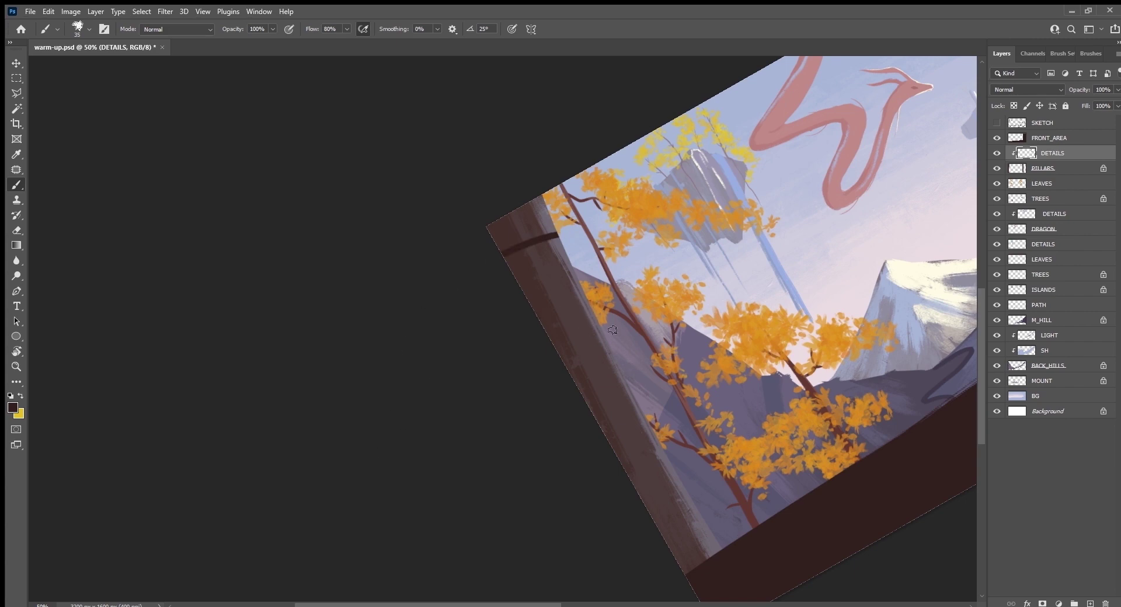
{"action": "left_click_drag", "start_coordinate": [602, 326], "coordinate": [552, 339]}
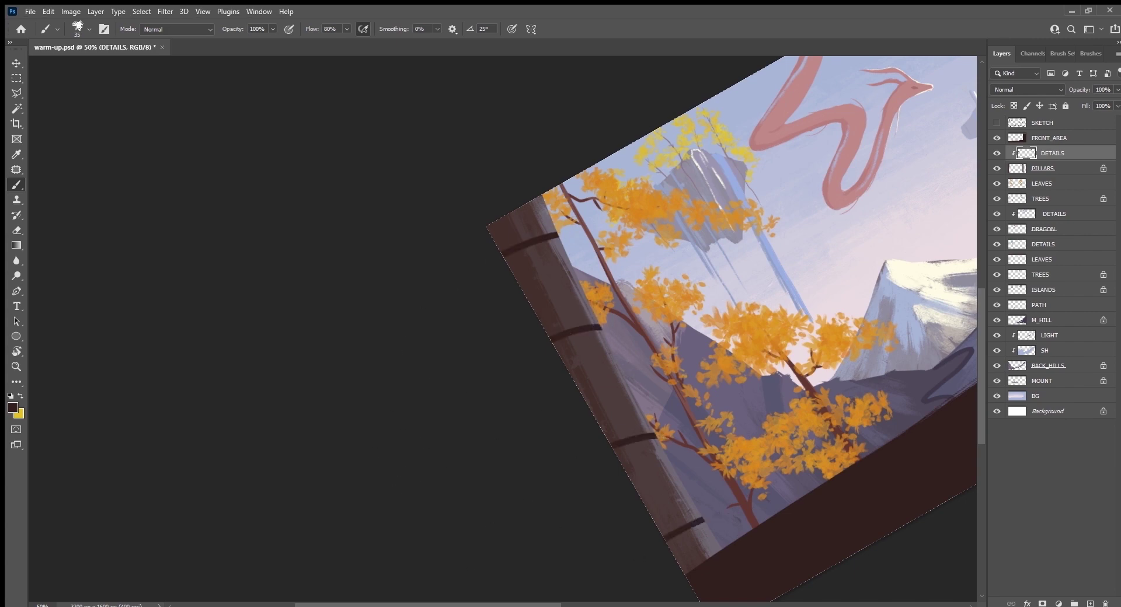
Straighten the view and paint dark vertical lines down the right pillar.
{"action": "mouse_move", "coordinate": [683, 528]}
{"action": "left_mouse_down"}
{"action": "mouse_move", "coordinate": [789, 286]}
{"action": "mouse_move", "coordinate": [656, 400]}
{"action": "mouse_move", "coordinate": [567, 289]}
{"action": "left_mouse_up"}
{"action": "left_click_drag", "start_coordinate": [554, 250], "coordinate": [563, 356]}
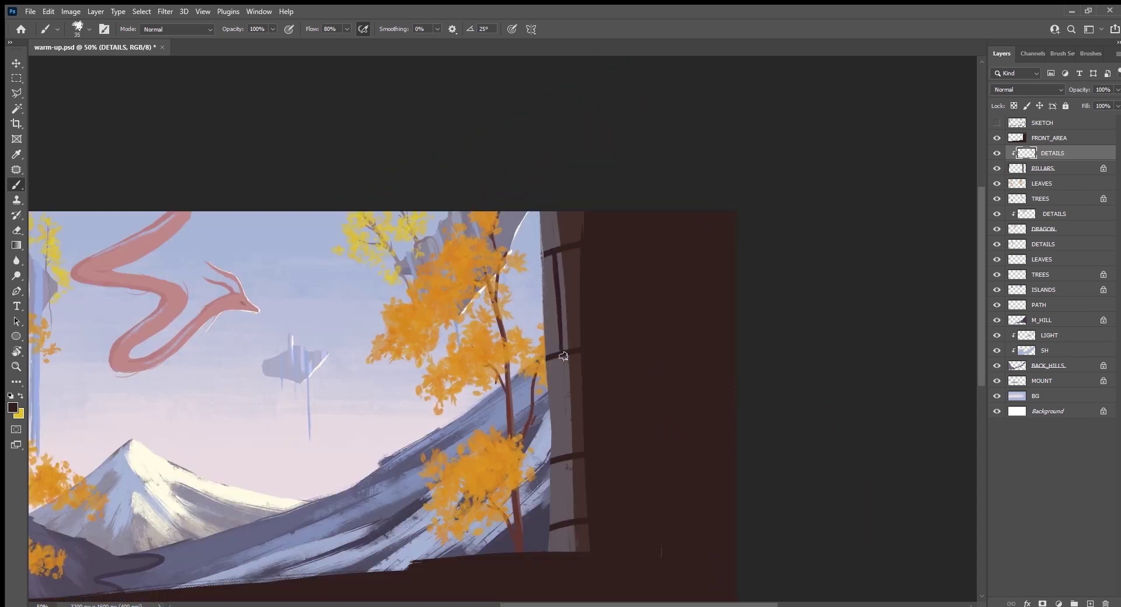
{"action": "left_click_drag", "start_coordinate": [568, 214], "coordinate": [574, 250]}
{"action": "mouse_move", "coordinate": [574, 352]}
{"action": "left_mouse_down"}
{"action": "mouse_move", "coordinate": [572, 532]}
{"action": "mouse_move", "coordinate": [584, 577]}
{"action": "left_mouse_up"}
Paint dark lines between the bands and along the left pillar's edge.
{"action": "mouse_move", "coordinate": [224, 516]}
{"action": "left_mouse_down"}
{"action": "mouse_move", "coordinate": [695, 336]}
{"action": "mouse_move", "coordinate": [805, 348]}
{"action": "left_mouse_up"}
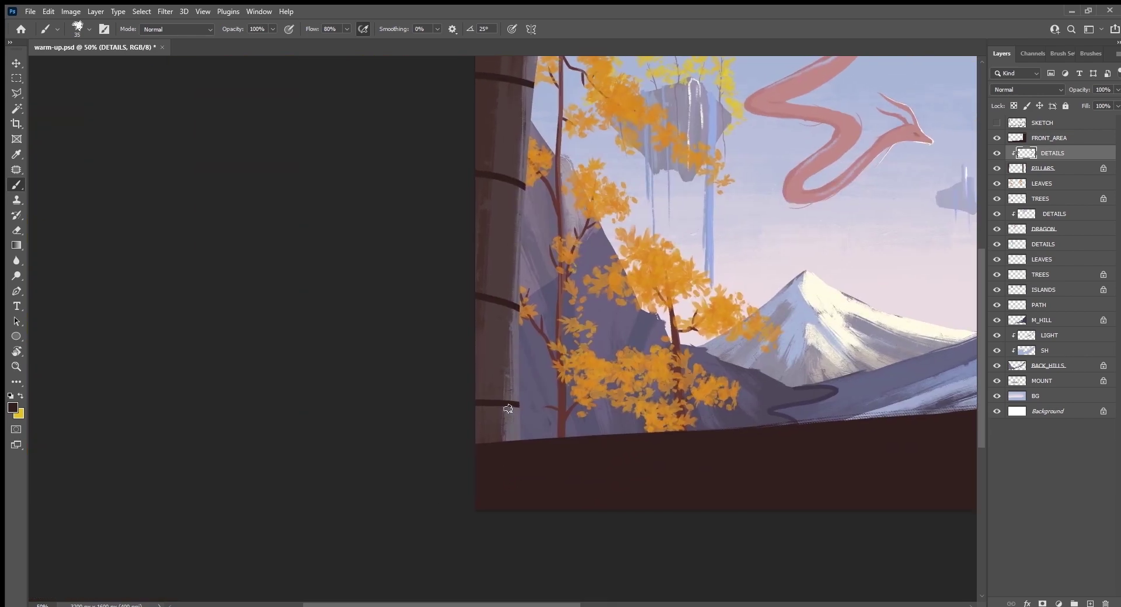
{"action": "left_click_drag", "start_coordinate": [508, 409], "coordinate": [501, 526]}
{"action": "left_click_drag", "start_coordinate": [501, 429], "coordinate": [500, 305]}
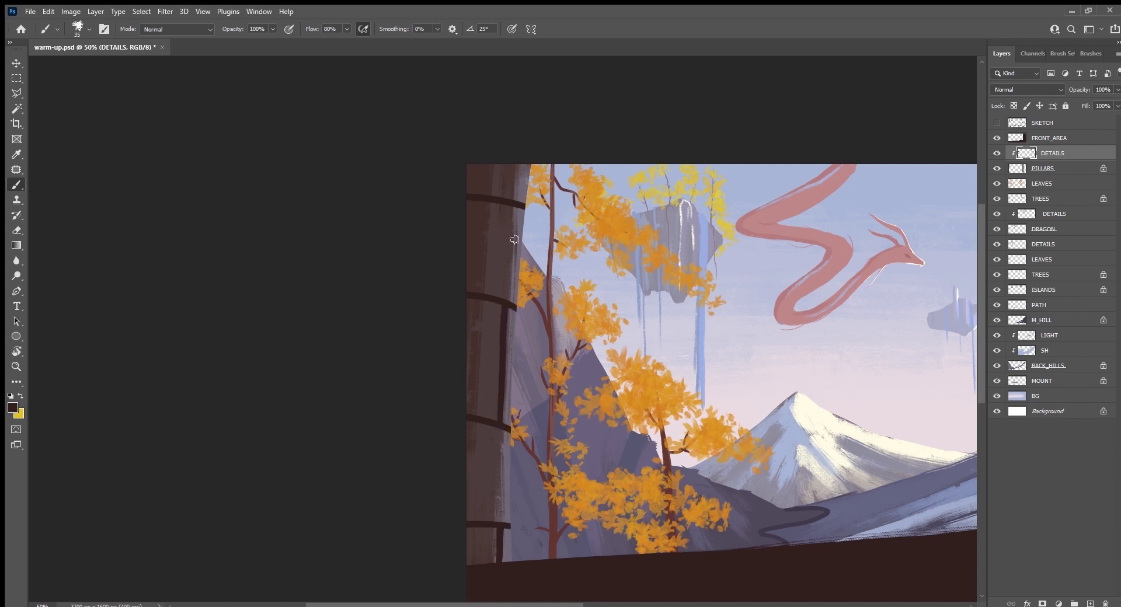
{"action": "left_click_drag", "start_coordinate": [481, 196], "coordinate": [478, 301]}
{"action": "mouse_move", "coordinate": [477, 412]}
{"action": "left_mouse_down"}
{"action": "mouse_move", "coordinate": [475, 520]}
{"action": "mouse_move", "coordinate": [387, 467]}
{"action": "left_mouse_up"}
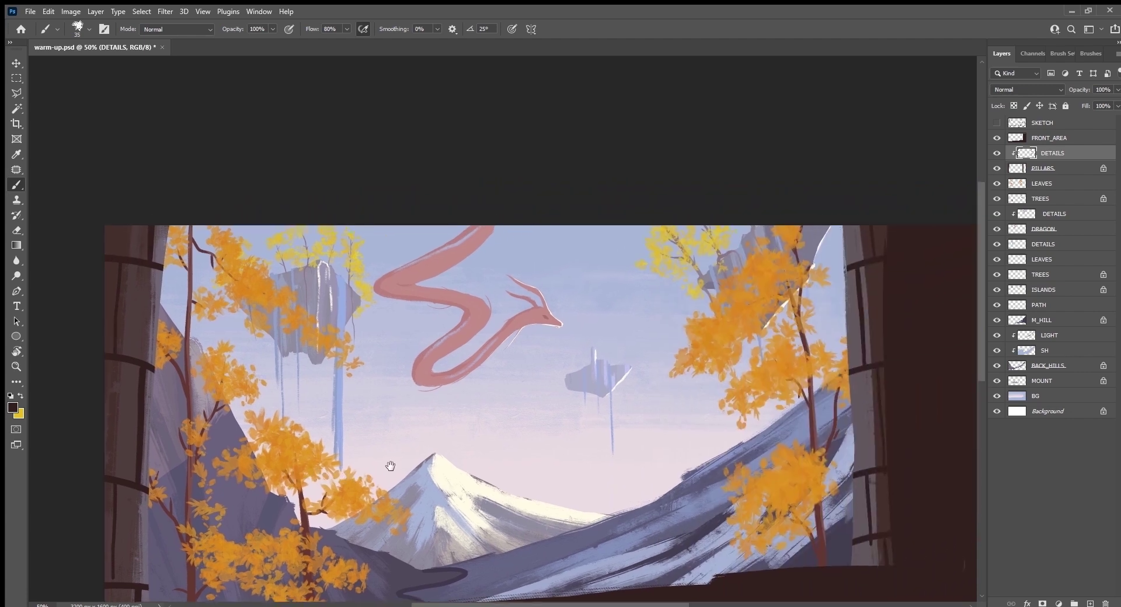
Switch to the PILLARS layer with the Ink 2 brush at 45 px, sampling the pillar colour.
{"action": "left_click", "coordinate": [1051, 168]}
{"action": "left_click", "coordinate": [1087, 53]}
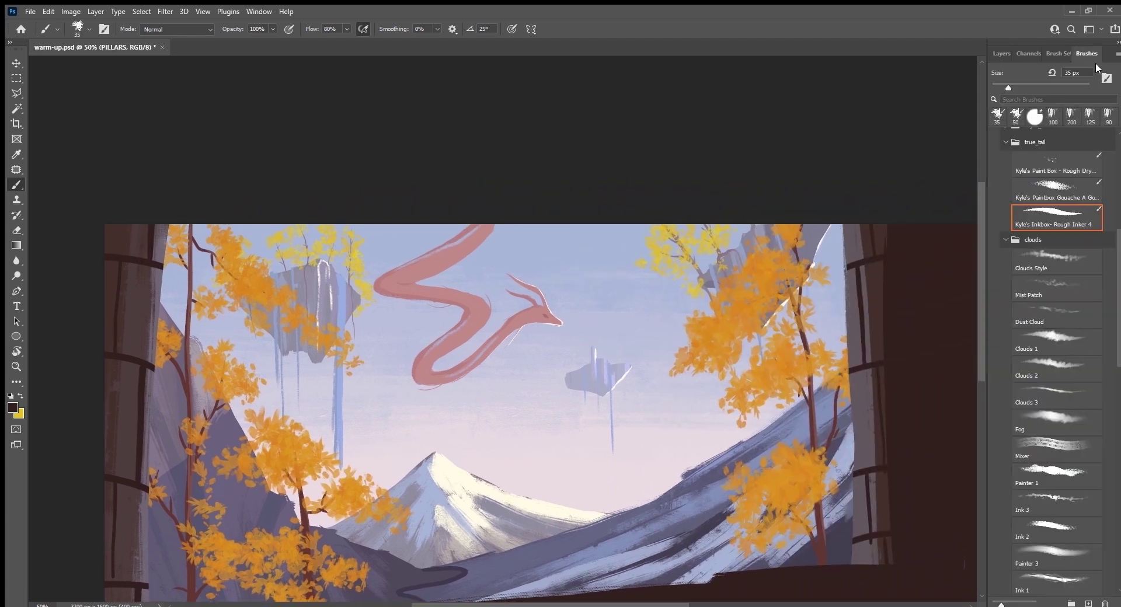
{"action": "scroll", "coordinate": [1111, 281], "scroll_direction": "down", "scroll_amount": 3}
{"action": "scroll", "coordinate": [1111, 281], "scroll_direction": "down", "scroll_amount": 2}
{"action": "left_click", "coordinate": [1051, 405]}
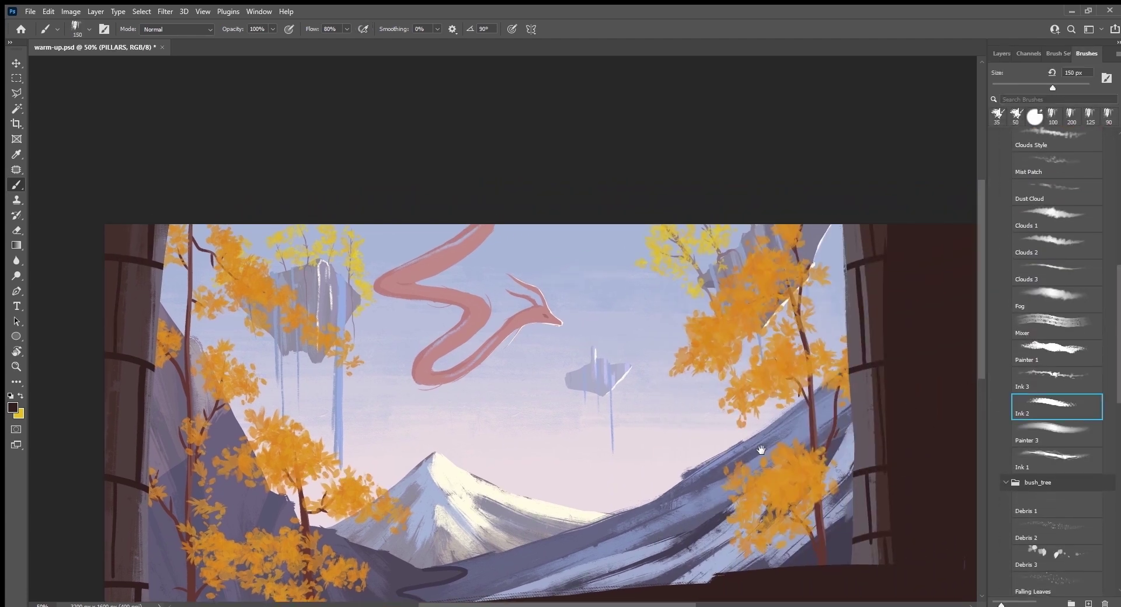
{"action": "left_click_drag", "start_coordinate": [818, 440], "coordinate": [535, 503]}
{"action": "key", "text": "bracketleft"}
{"action": "key", "text": "bracketleft"}
{"action": "key", "text": "bracketleft"}
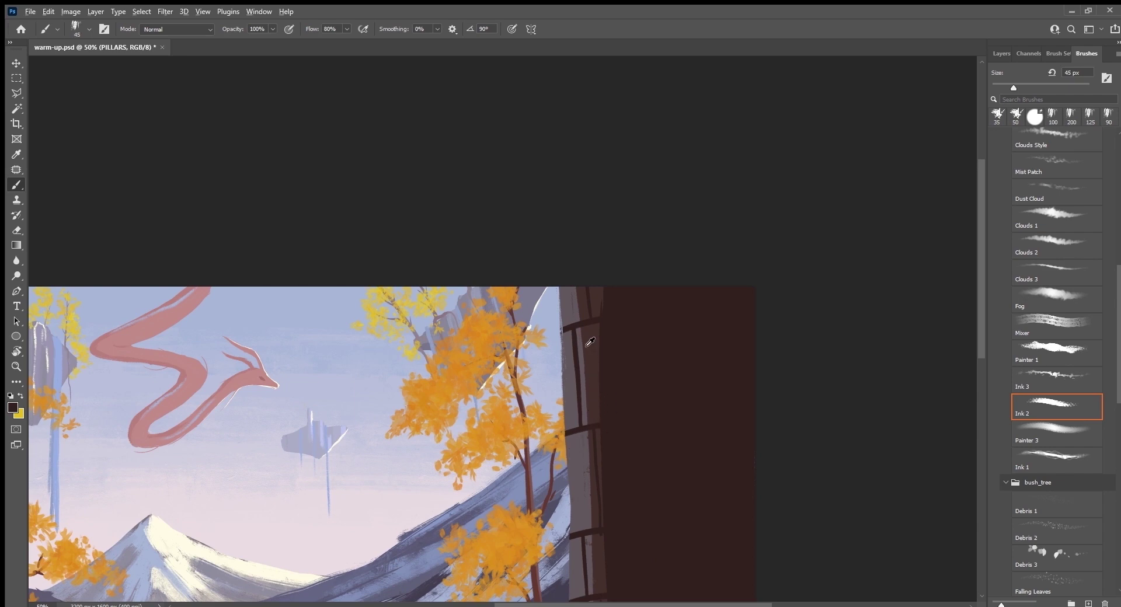
{"action": "left_click", "coordinate": [589, 342], "text": "alt"}
{"action": "left_click", "coordinate": [1004, 54]}
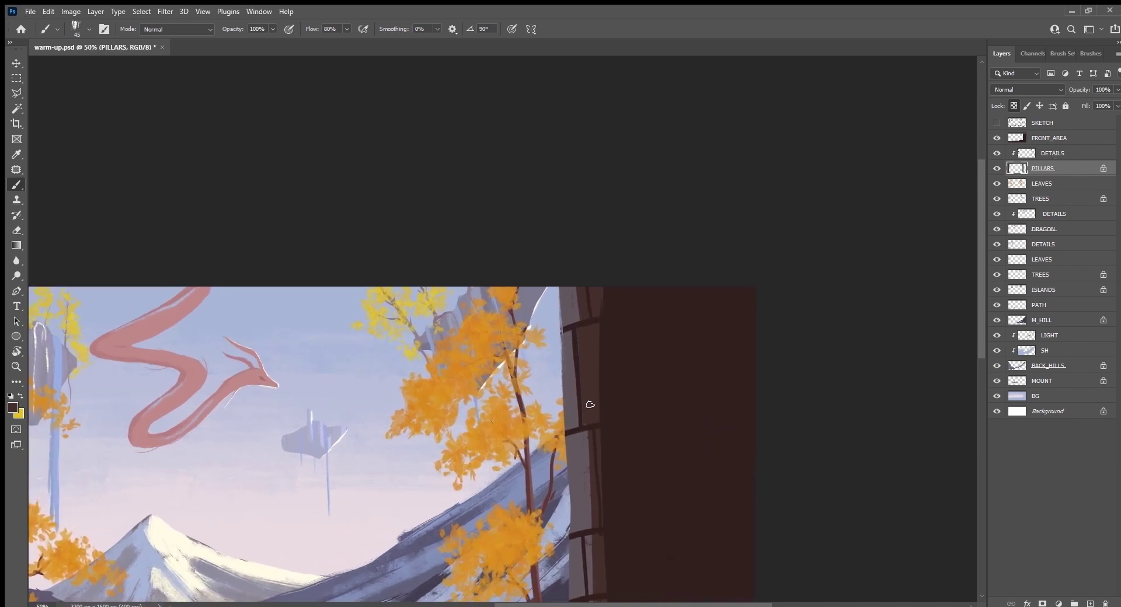
Repaint the right pillar's top-left edge with sampled dark brown and light grey strokes.
{"action": "left_click", "coordinate": [577, 323], "text": "alt"}
{"action": "left_click", "coordinate": [581, 299], "text": "alt"}
{"action": "left_click_drag", "start_coordinate": [575, 289], "coordinate": [566, 321]}
{"action": "left_click", "coordinate": [565, 296], "text": "alt"}
{"action": "left_click_drag", "start_coordinate": [566, 283], "coordinate": [581, 324]}
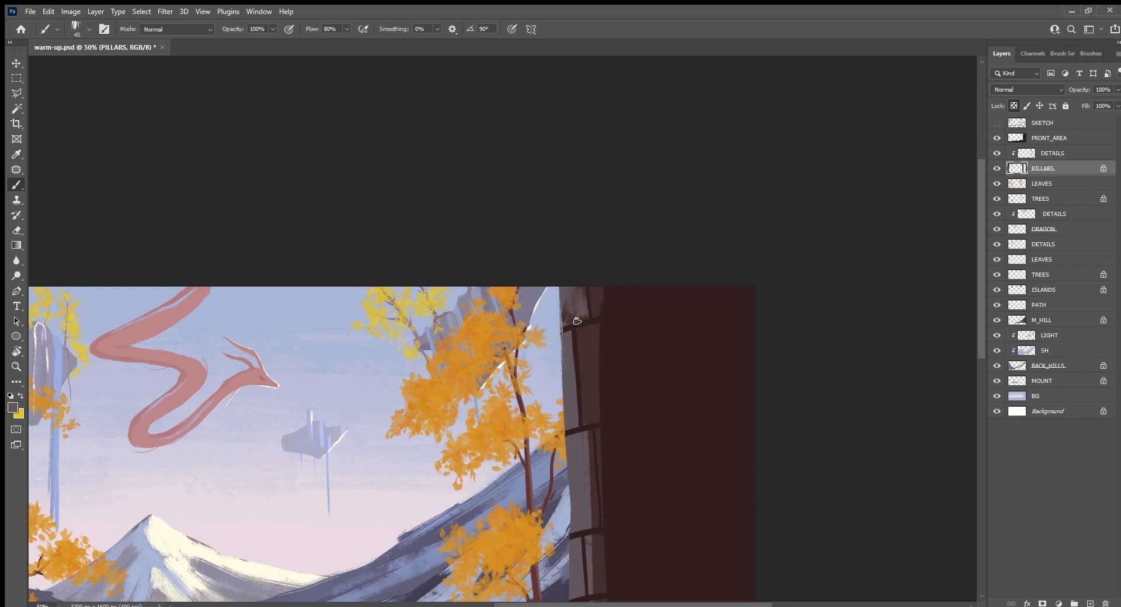
{"action": "left_click", "coordinate": [581, 290], "text": "alt"}
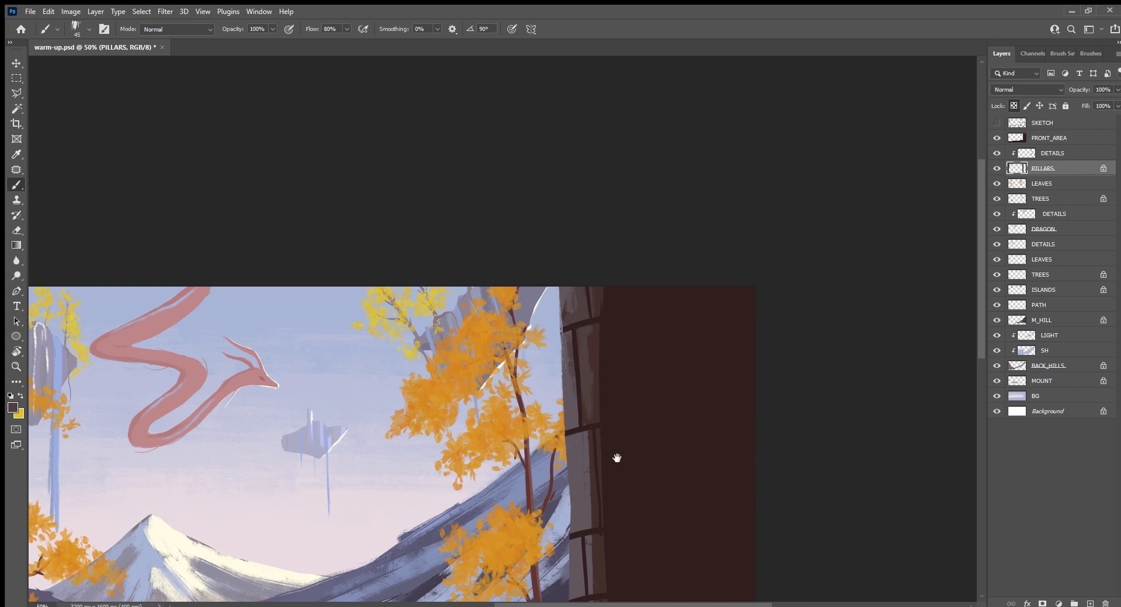
{"action": "left_click_drag", "start_coordinate": [615, 457], "coordinate": [643, 332]}
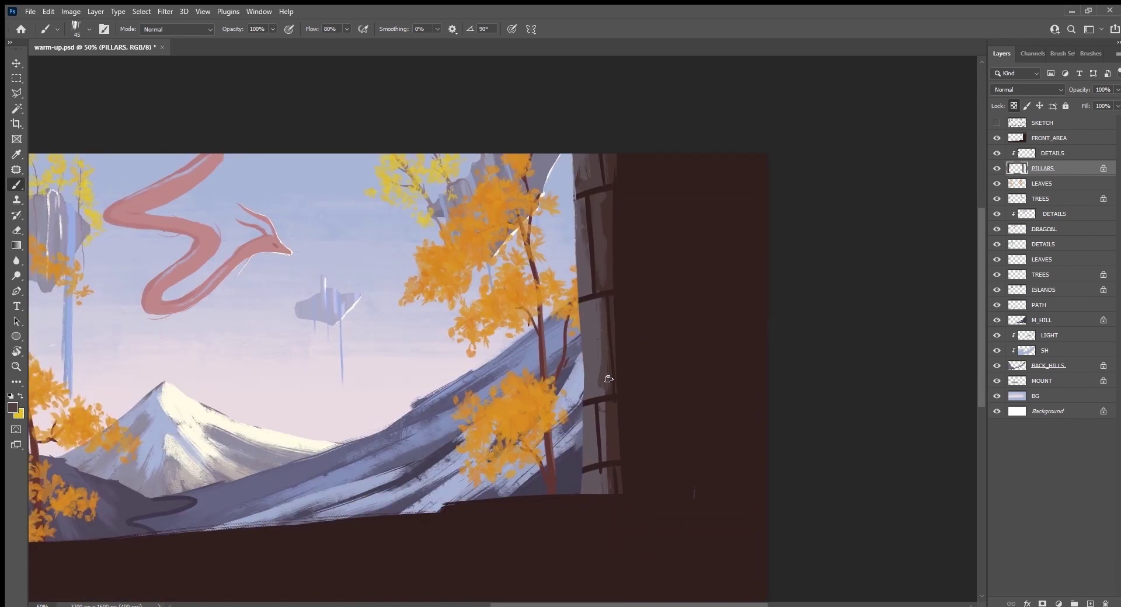
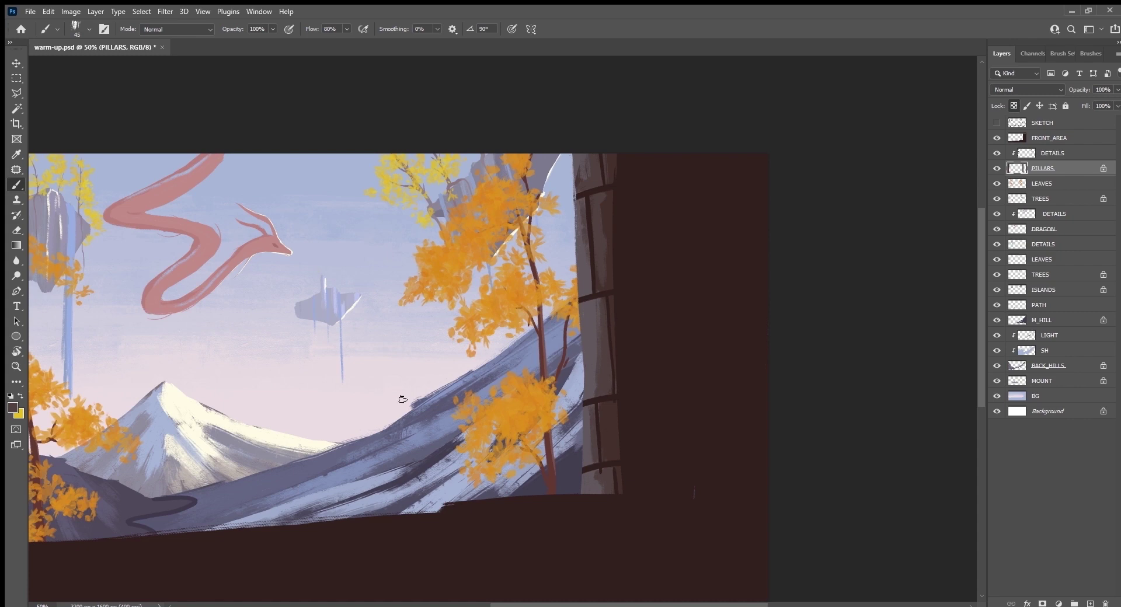
Sample grey, dark brown and lighter brown tones from the left stone pillar, then save.
{"action": "left_click_drag", "start_coordinate": [402, 399], "coordinate": [552, 412]}
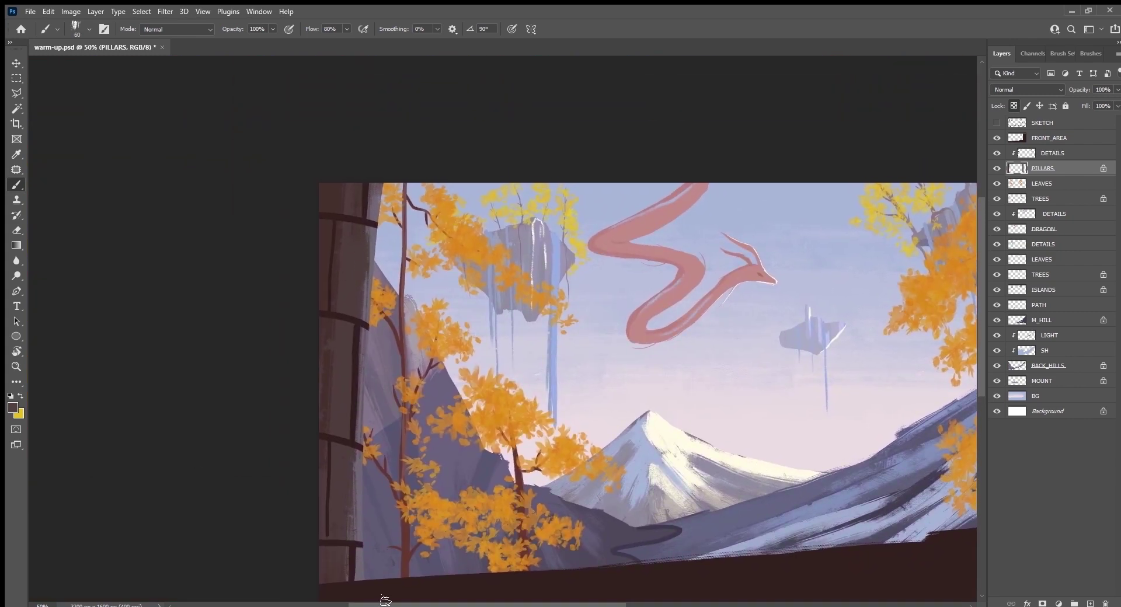
{"action": "left_click", "coordinate": [348, 513], "text": "alt"}
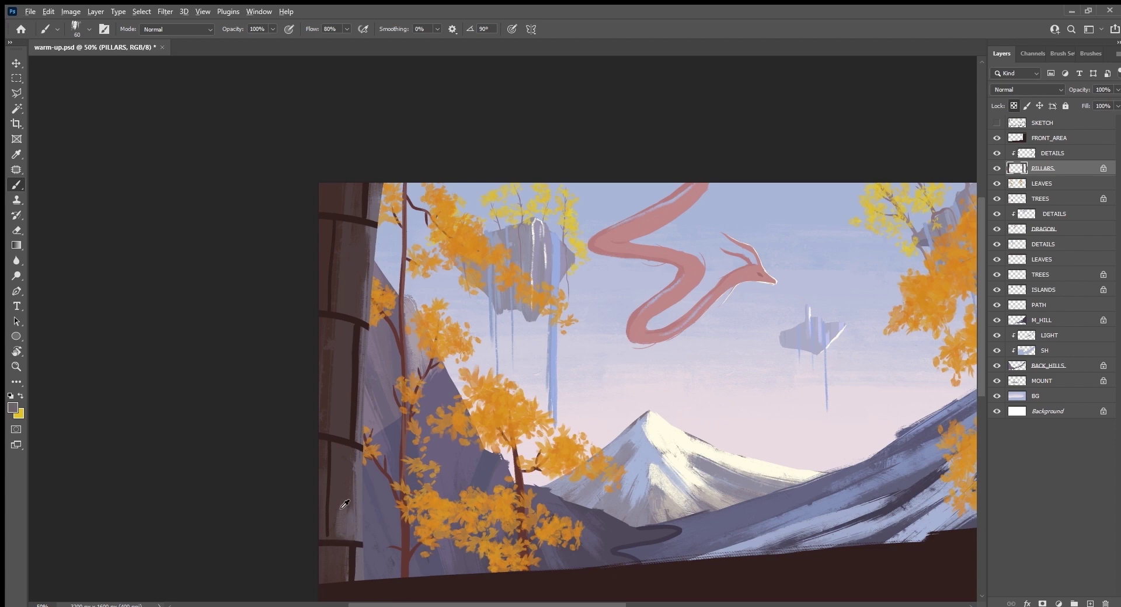
{"action": "left_click", "coordinate": [325, 352], "text": "alt"}
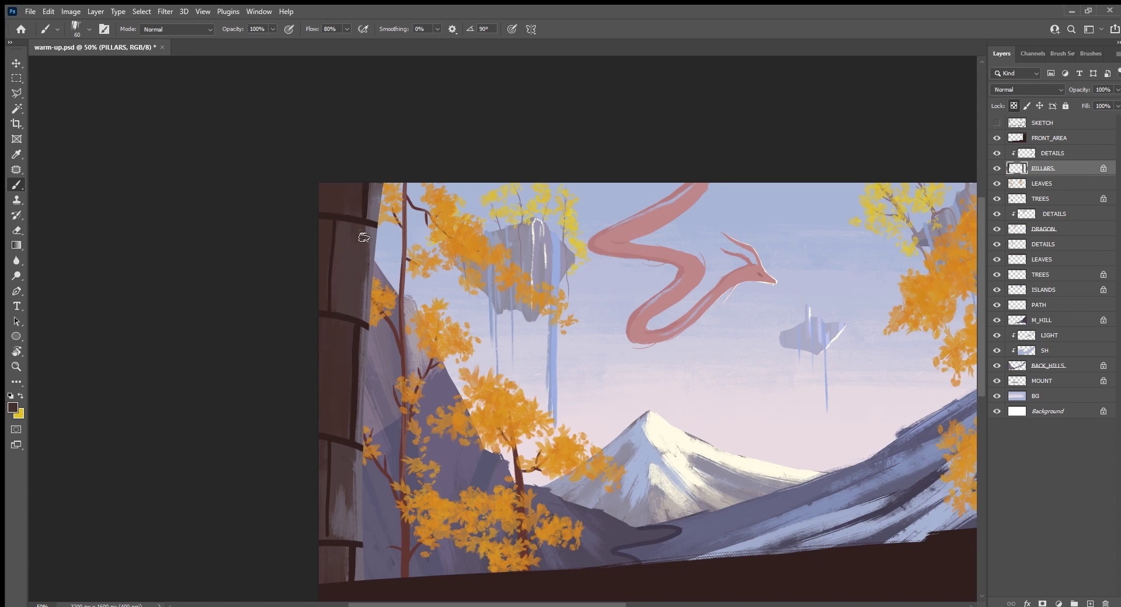
{"action": "left_click_drag", "start_coordinate": [444, 484], "coordinate": [485, 341]}
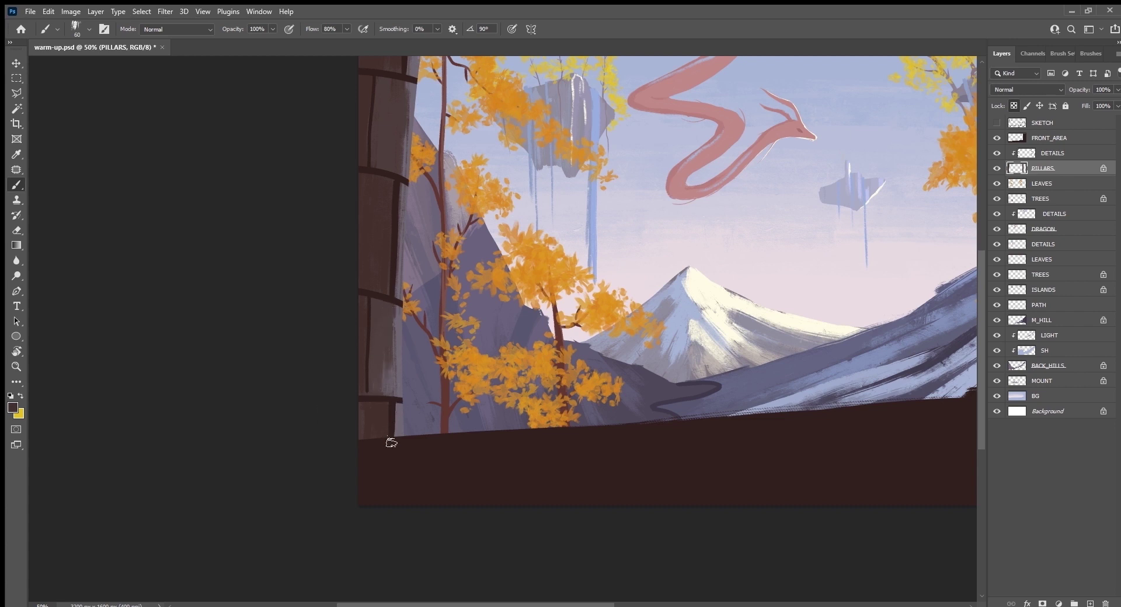
{"action": "left_click", "coordinate": [397, 410], "text": "alt"}
{"action": "key", "text": "ctrl+s"}
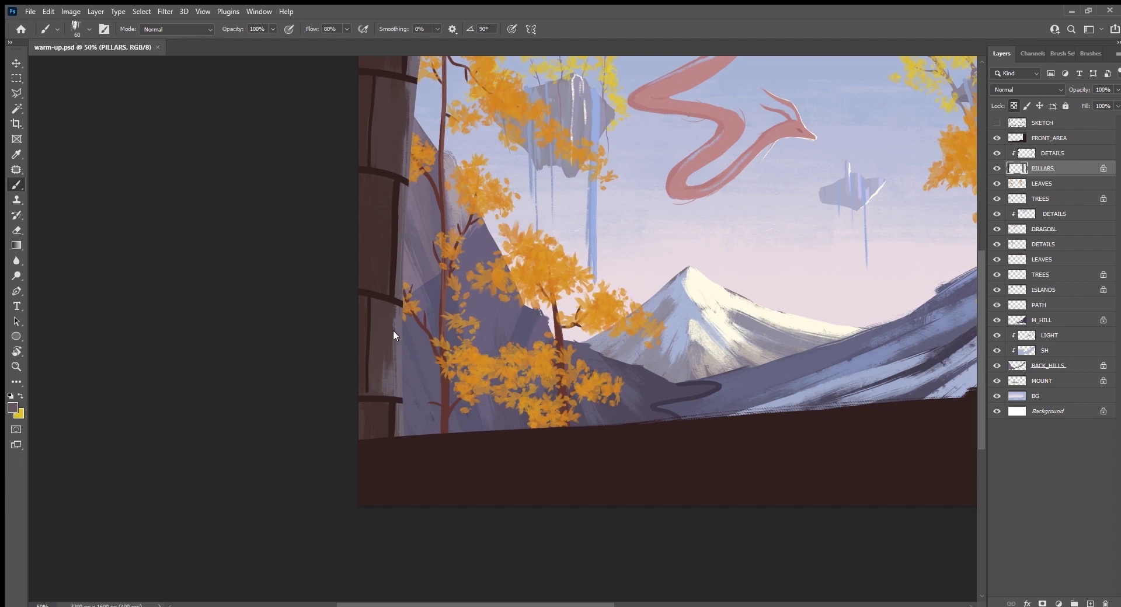
Make the DETAILS layer active and choose the rough inker brush preset.
{"action": "left_click", "coordinate": [1060, 156]}
{"action": "left_click", "coordinate": [1089, 53]}
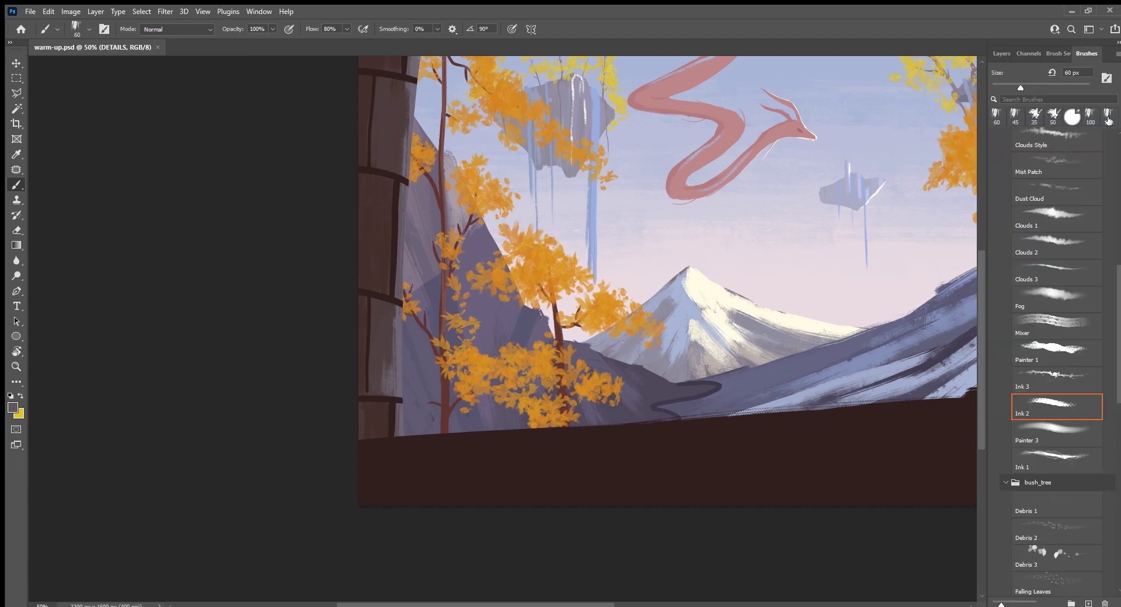
{"action": "scroll", "coordinate": [1118, 346], "scroll_direction": "up", "scroll_amount": 3}
{"action": "scroll", "coordinate": [1119, 345], "scroll_direction": "up", "scroll_amount": 2}
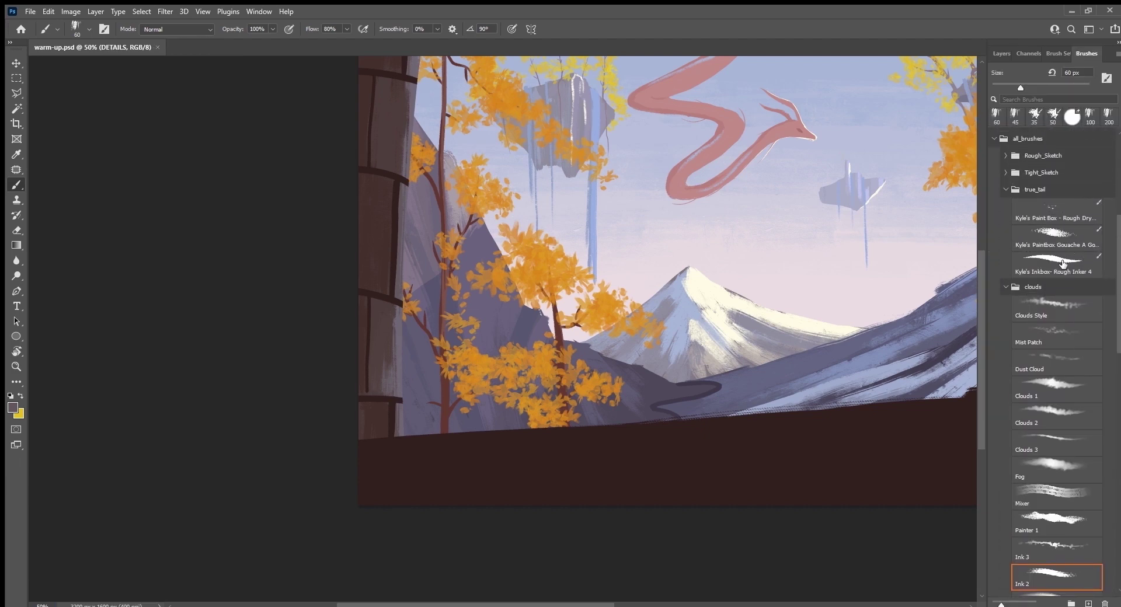
{"action": "left_click", "coordinate": [1054, 265]}
{"action": "mouse_move", "coordinate": [867, 248]}
{"action": "left_mouse_down"}
{"action": "mouse_move", "coordinate": [210, 553]}
{"action": "mouse_move", "coordinate": [553, 337]}
{"action": "mouse_move", "coordinate": [575, 421]}
{"action": "mouse_move", "coordinate": [613, 345]}
{"action": "left_mouse_up"}
{"action": "key", "text": "r"}
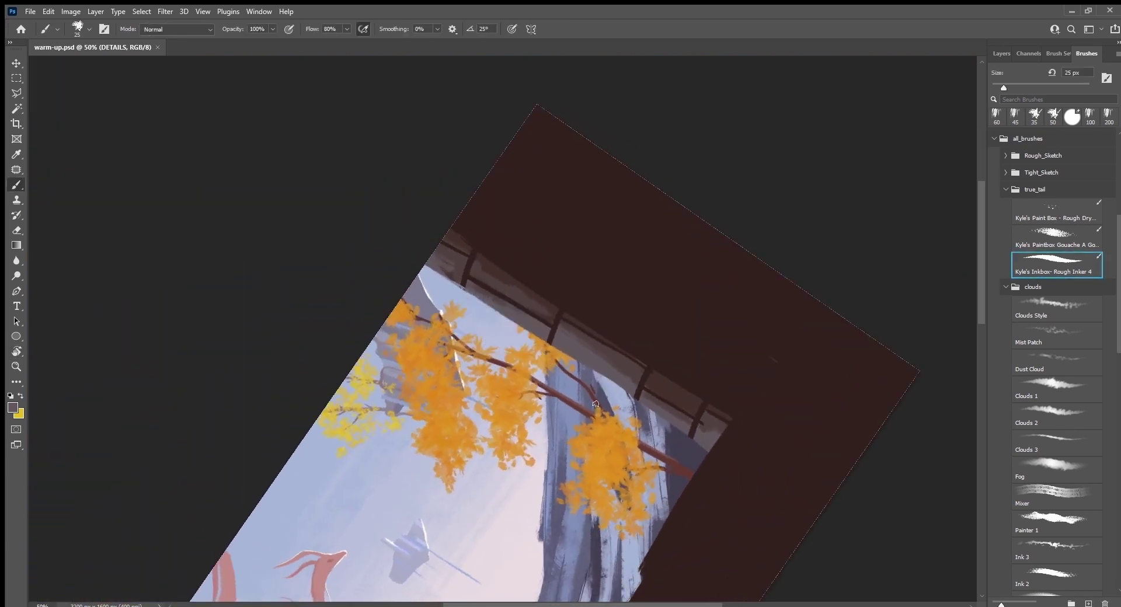
Lock transparent pixels on DETAILS and sample the light lavender sky colour.
{"action": "left_click", "coordinate": [470, 267], "text": "alt"}
{"action": "left_click", "coordinate": [1001, 54]}
{"action": "key", "text": "slash"}
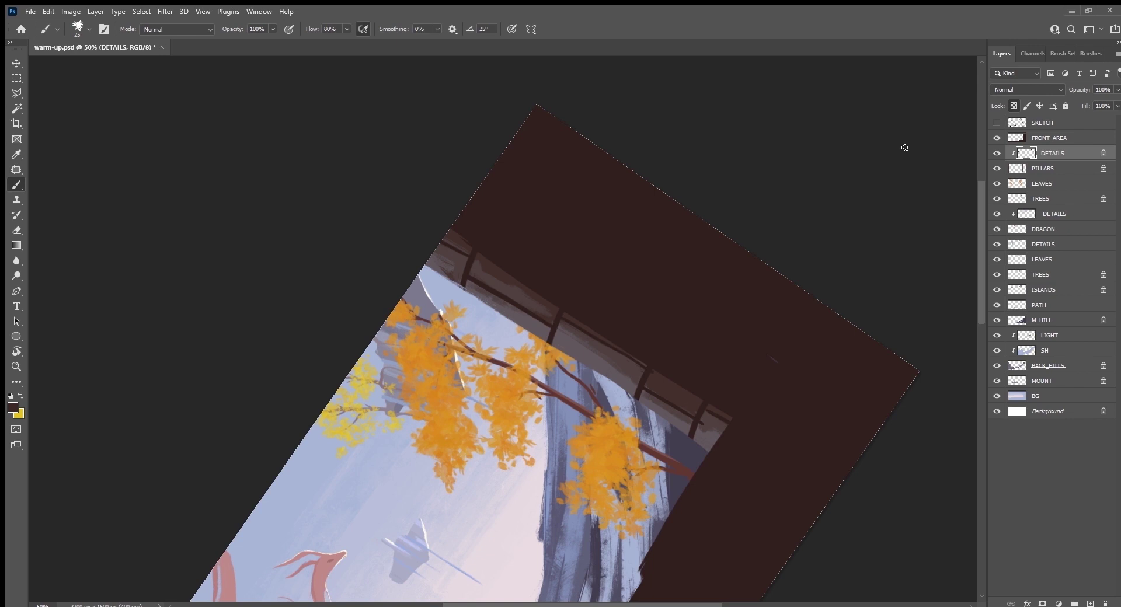
{"action": "key", "text": "Escape"}
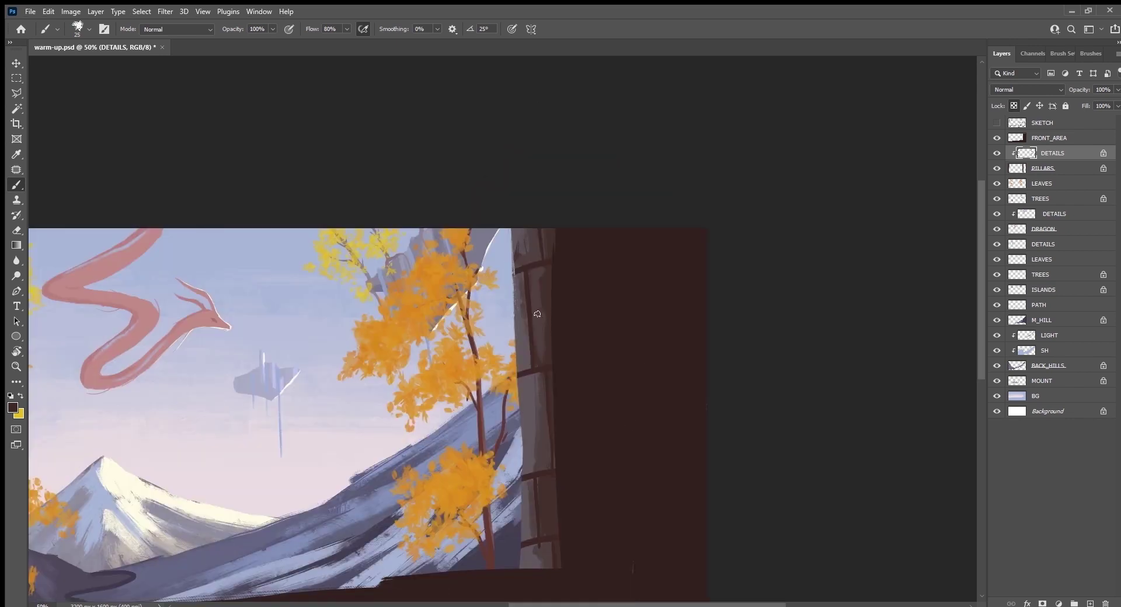
{"action": "left_click", "coordinate": [261, 268], "text": "alt"}
Paint a white highlight line down the right pillar's upper edge.
{"action": "key", "text": "ctrl+z"}
{"action": "scroll", "coordinate": [552, 305], "scroll_direction": "up", "scroll_amount": 1}
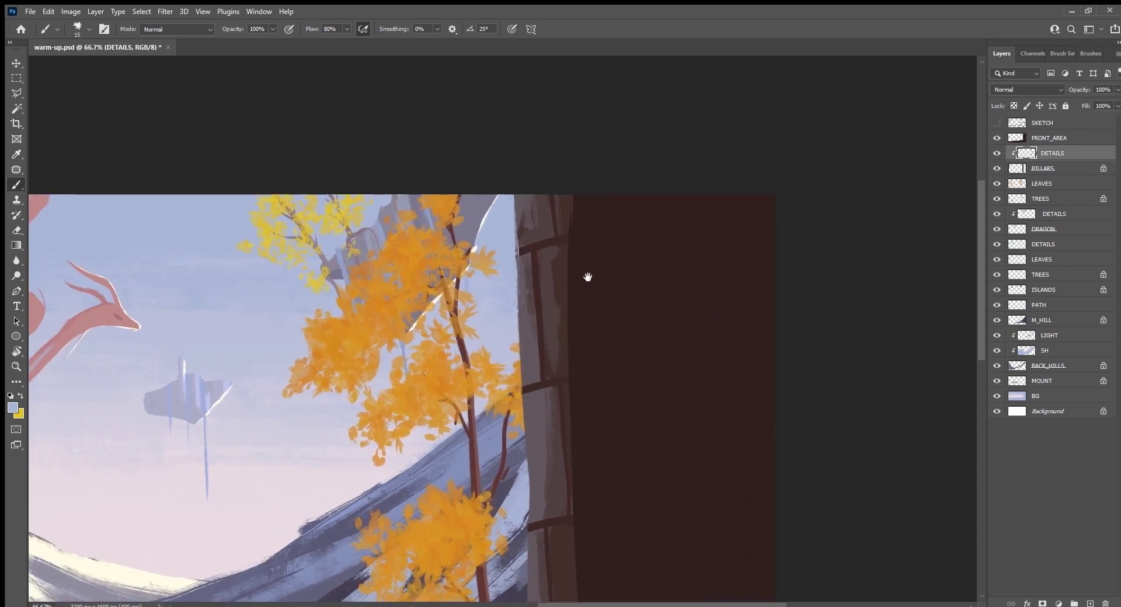
{"action": "left_click_drag", "start_coordinate": [586, 277], "coordinate": [546, 437]}
{"action": "key", "text": "bracketright"}
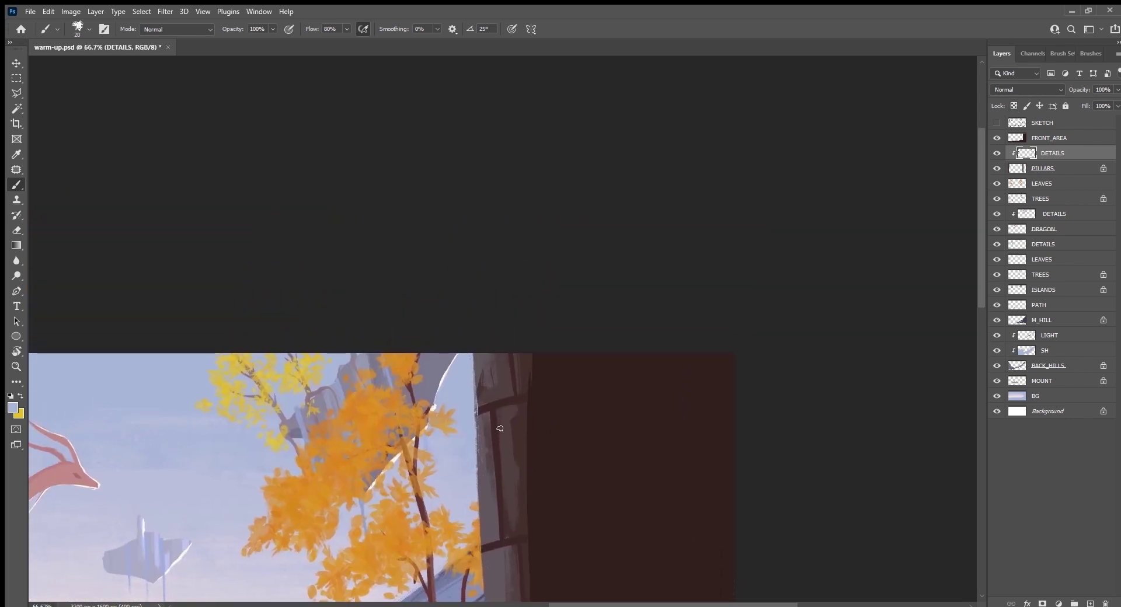
{"action": "left_click_drag", "start_coordinate": [496, 432], "coordinate": [503, 517]}
{"action": "key", "text": "ctrl+z"}
Add white lines along the right pillar's edge and its two crossbars.
{"action": "left_click_drag", "start_coordinate": [539, 483], "coordinate": [542, 250]}
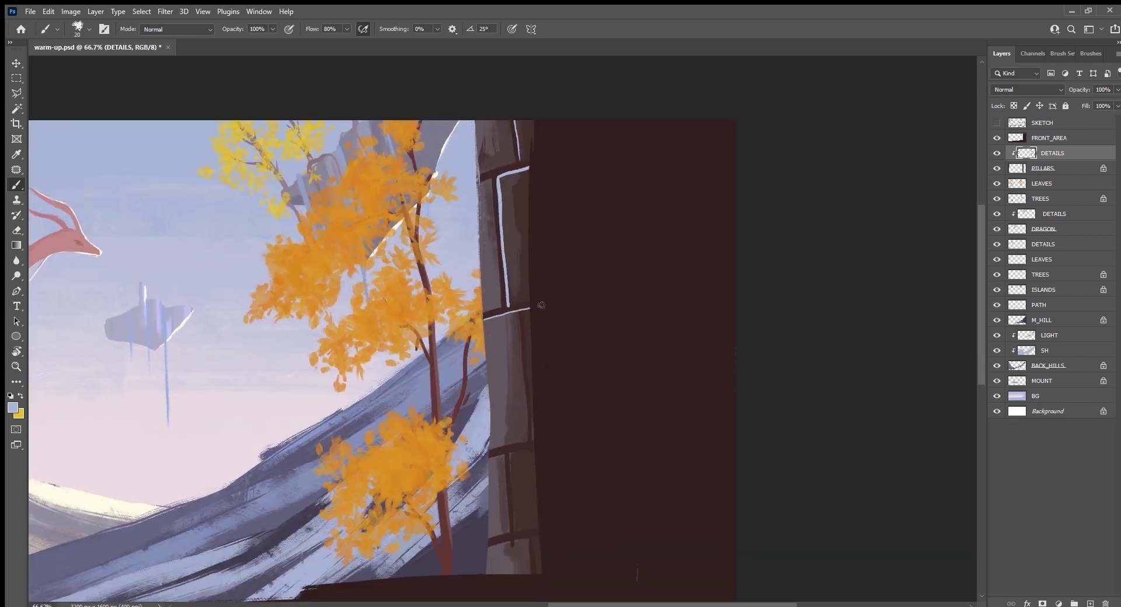
{"action": "mouse_move", "coordinate": [524, 331]}
{"action": "left_mouse_down"}
{"action": "mouse_move", "coordinate": [529, 422]}
{"action": "mouse_move", "coordinate": [596, 320]}
{"action": "left_mouse_up"}
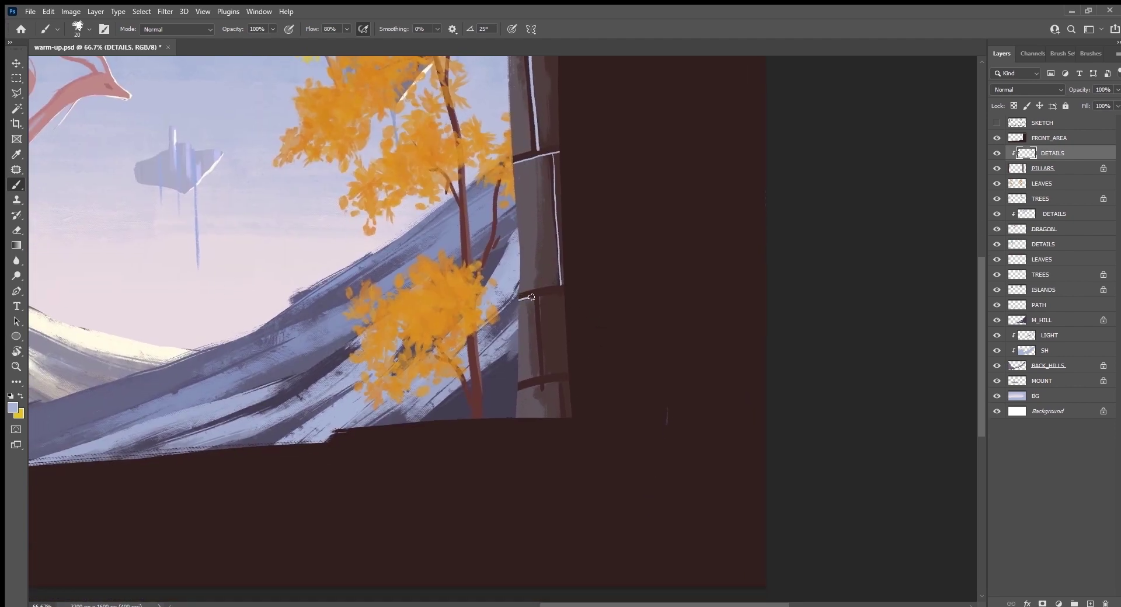
{"action": "mouse_move", "coordinate": [532, 296]}
{"action": "left_mouse_down"}
{"action": "mouse_move", "coordinate": [563, 290]}
{"action": "mouse_move", "coordinate": [542, 350]}
{"action": "left_mouse_up"}
{"action": "left_click_drag", "start_coordinate": [519, 391], "coordinate": [546, 385]}
{"action": "scroll", "coordinate": [575, 409], "scroll_direction": "up", "scroll_amount": 3}
{"action": "scroll", "coordinate": [572, 426], "scroll_direction": "up", "scroll_amount": 2}
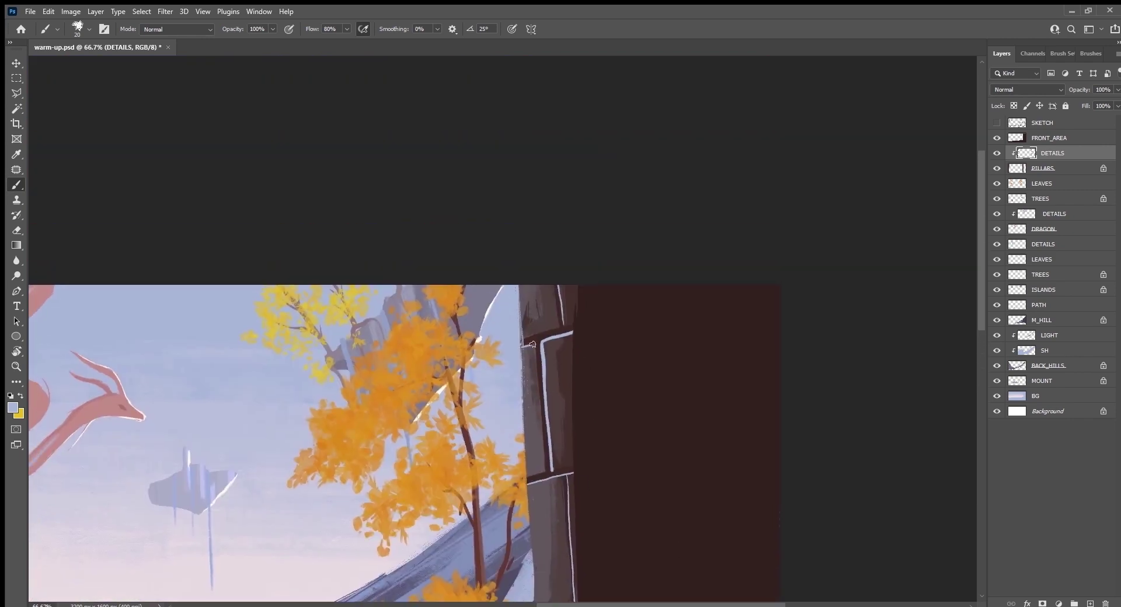
{"action": "left_click_drag", "start_coordinate": [140, 452], "coordinate": [909, 270]}
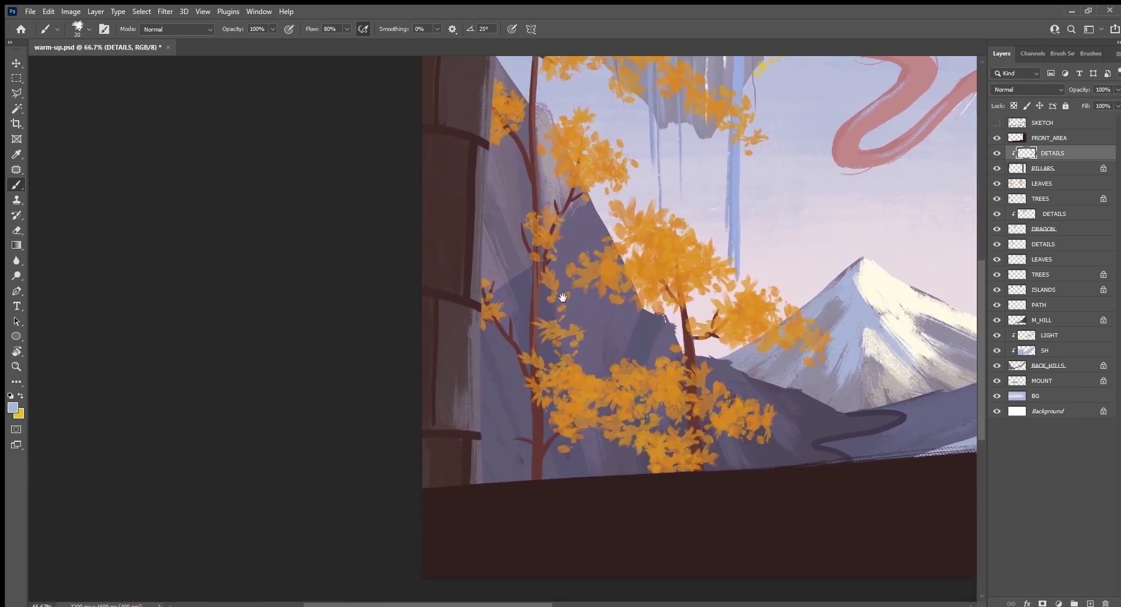
Tilt the view and paint a thin white highlight along the left pillar's railing post.
{"action": "key", "text": "r"}
{"action": "mouse_move", "coordinate": [460, 517]}
{"action": "left_mouse_down"}
{"action": "mouse_move", "coordinate": [539, 522]}
{"action": "mouse_move", "coordinate": [589, 418]}
{"action": "mouse_move", "coordinate": [540, 458]}
{"action": "left_mouse_up"}
{"action": "key", "text": "b"}
{"action": "scroll", "coordinate": [636, 468], "scroll_direction": "up", "scroll_amount": 2}
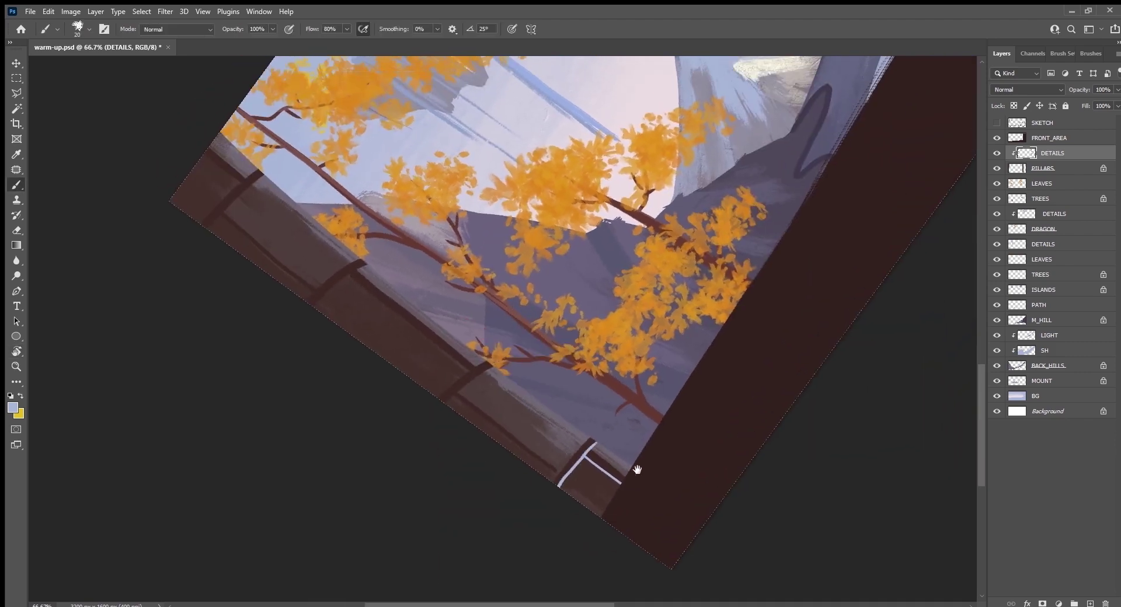
{"action": "mouse_move", "coordinate": [538, 396]}
{"action": "left_mouse_down"}
{"action": "mouse_move", "coordinate": [491, 433]}
{"action": "mouse_move", "coordinate": [605, 498]}
{"action": "left_mouse_up"}
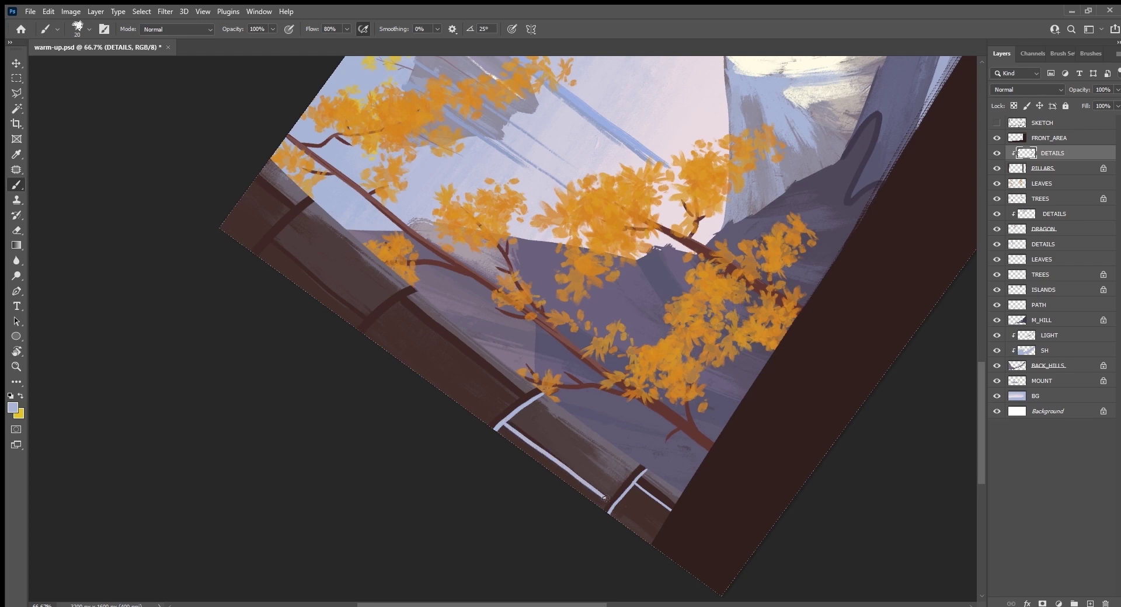
{"action": "key", "text": "ctrl+z"}
{"action": "left_click_drag", "start_coordinate": [501, 421], "coordinate": [598, 492]}
{"action": "key", "text": "ctrl+z"}
{"action": "left_click_drag", "start_coordinate": [502, 424], "coordinate": [611, 503]}
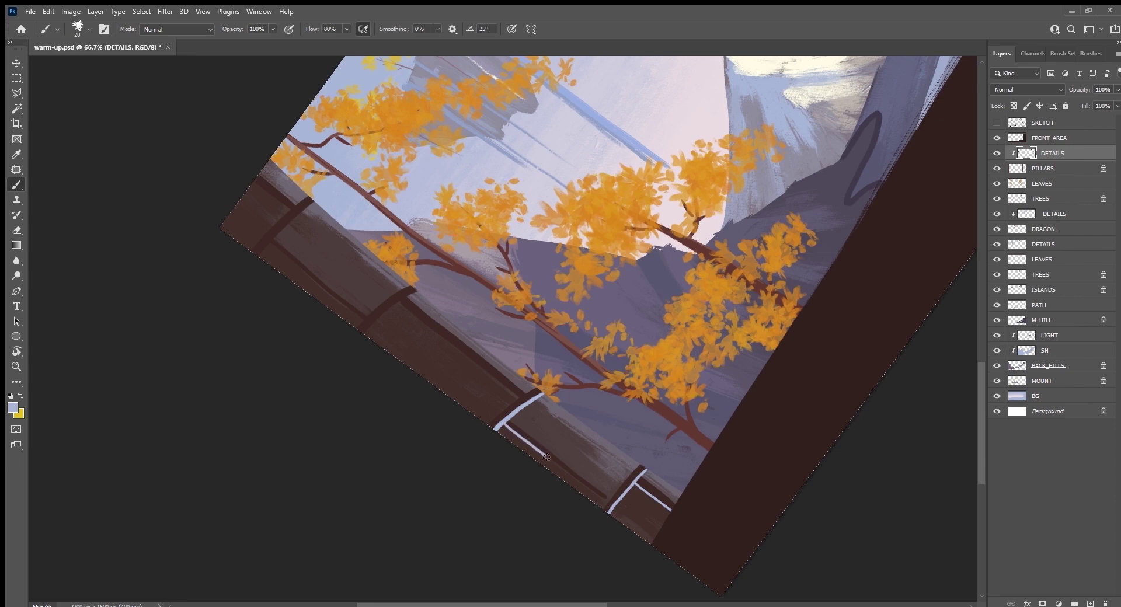
Add white highlights on the next crossbar and the lower railing edge.
{"action": "scroll", "coordinate": [586, 477], "scroll_direction": "left", "scroll_amount": 2}
{"action": "scroll", "coordinate": [641, 458], "scroll_direction": "left", "scroll_amount": 4}
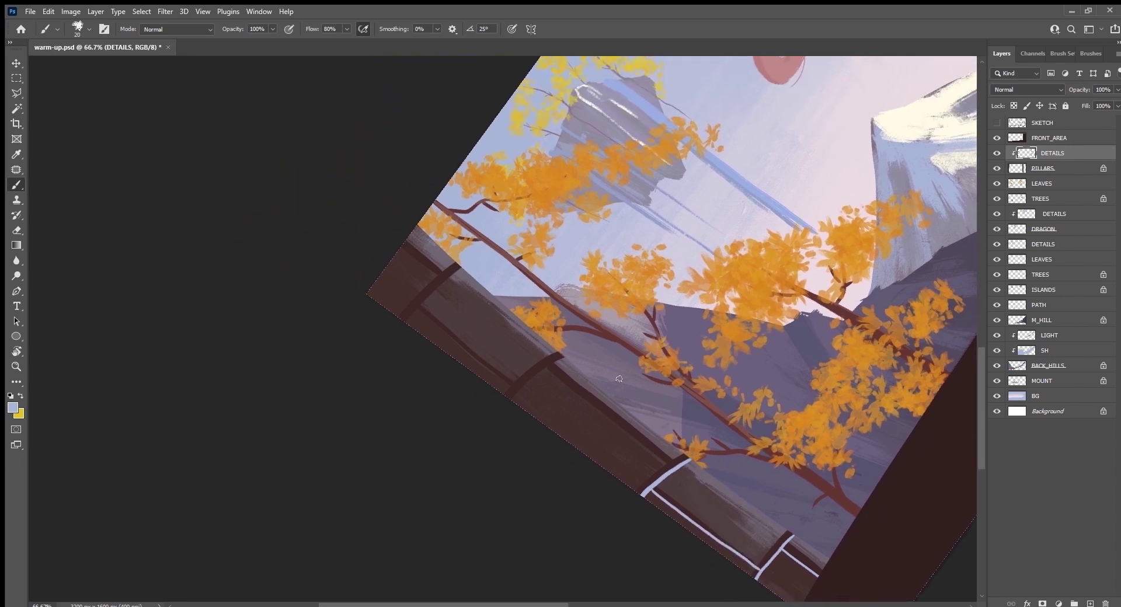
{"action": "mouse_move", "coordinate": [561, 357]}
{"action": "left_mouse_down"}
{"action": "mouse_move", "coordinate": [505, 400]}
{"action": "mouse_move", "coordinate": [564, 356]}
{"action": "mouse_move", "coordinate": [664, 463]}
{"action": "left_mouse_up"}
{"action": "key", "text": "ctrl+z"}
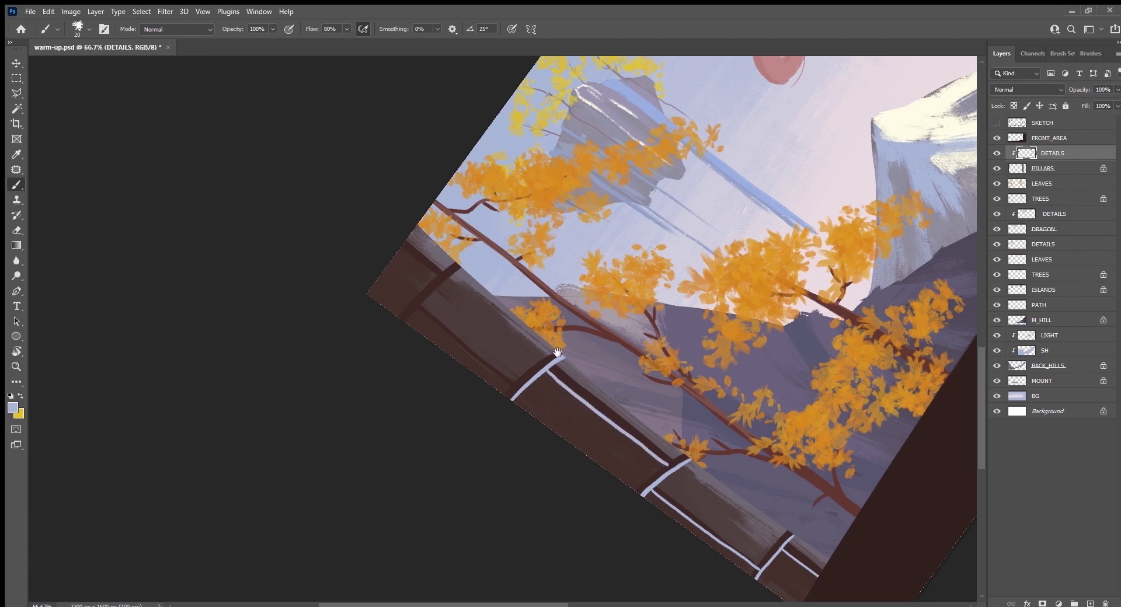
{"action": "left_click_drag", "start_coordinate": [558, 352], "coordinate": [623, 447]}
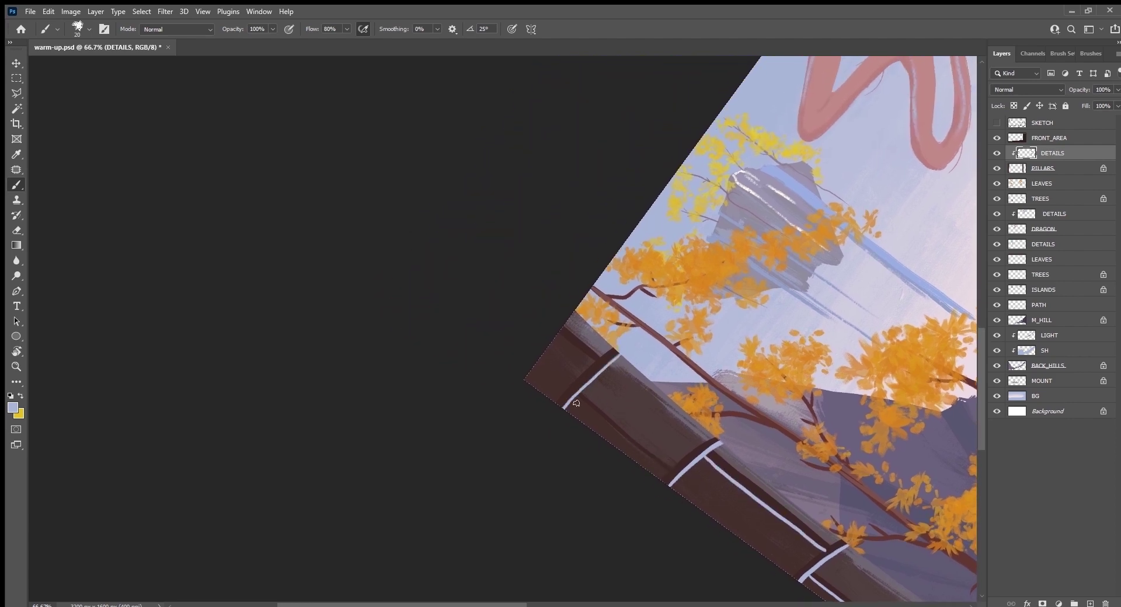
{"action": "left_click_drag", "start_coordinate": [575, 398], "coordinate": [667, 471]}
Reset the view rotation, save the painting and zoom out.
{"action": "key", "text": "Escape"}
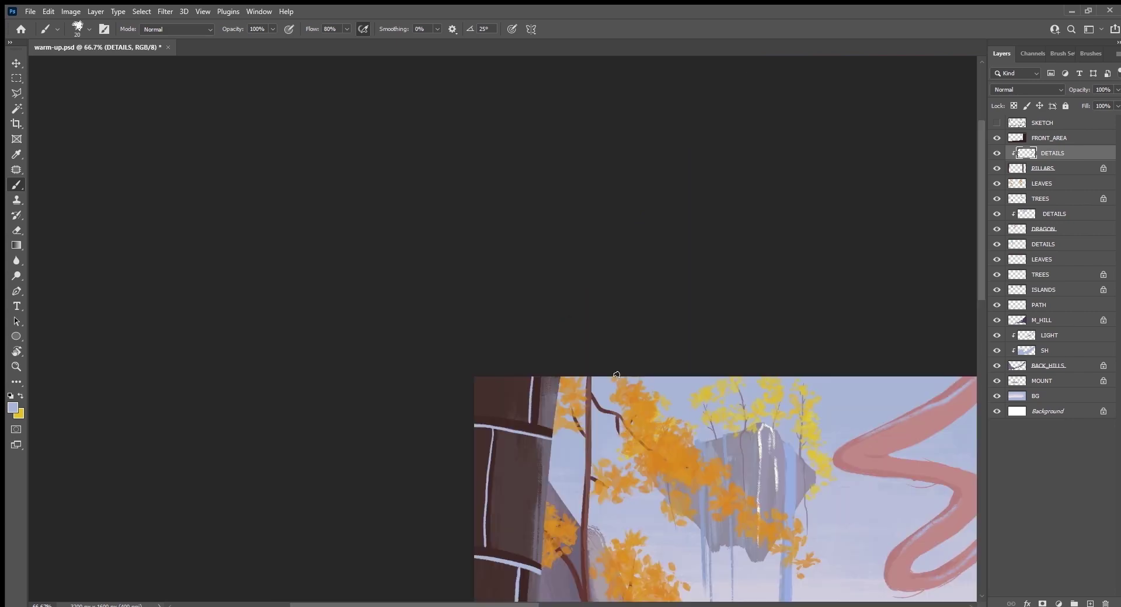
{"action": "key", "text": "ctrl+s"}
{"action": "key", "text": "ctrl+minus"}
{"action": "key", "text": "ctrl+minus"}
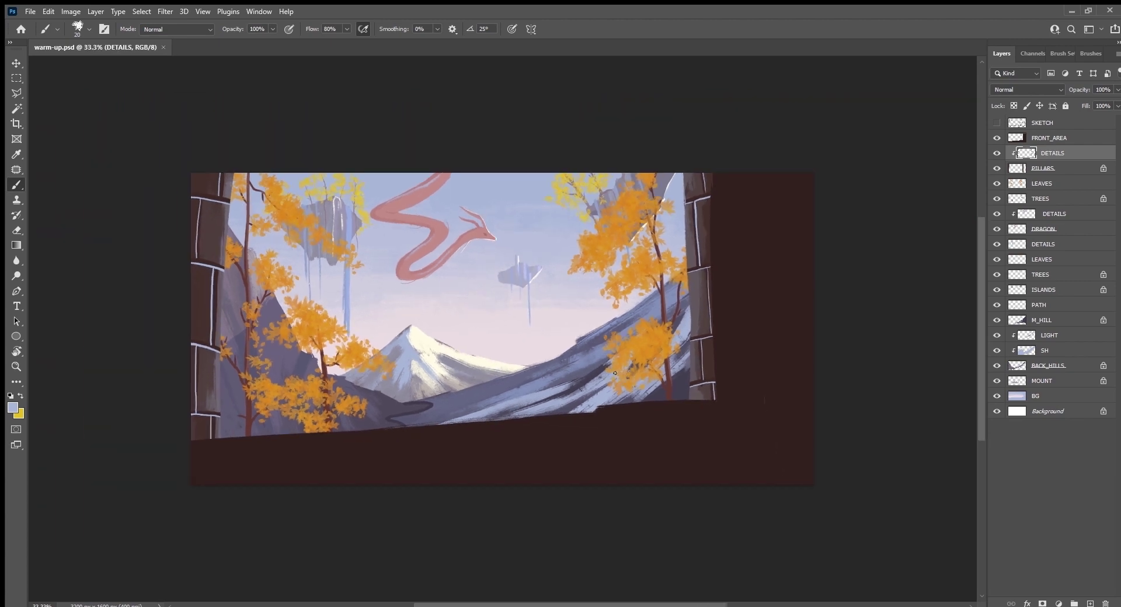
Sample a dark pillar tone and touch up the right pillar's lower edge with a 25 px brush.
{"action": "key", "text": "slash"}
{"action": "key", "text": "bracketright"}
{"action": "key", "text": "i"}
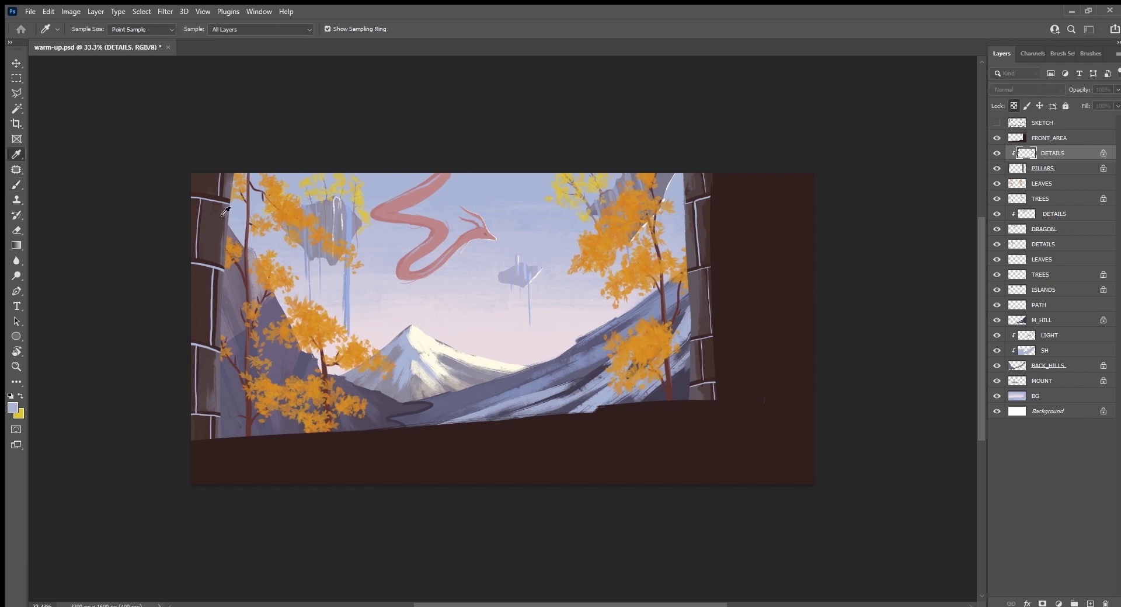
{"action": "left_click", "coordinate": [676, 305]}
{"action": "key", "text": "b"}
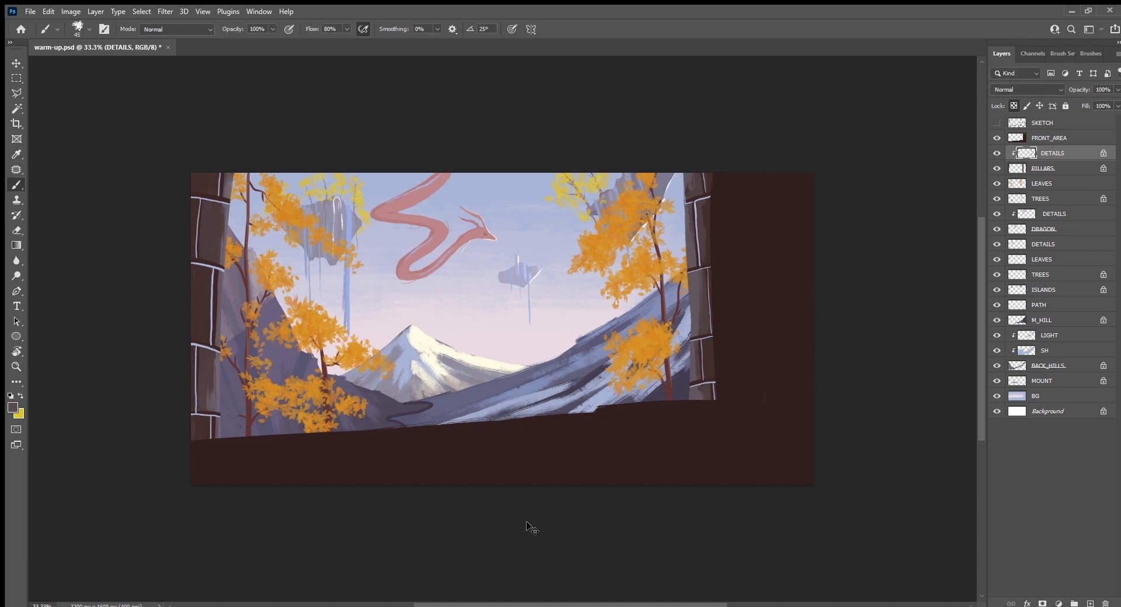
{"action": "key", "text": "ctrl+plus"}
{"action": "key", "text": "ctrl+plus"}
{"action": "scroll", "coordinate": [584, 502], "scroll_direction": "right", "scroll_amount": 5}
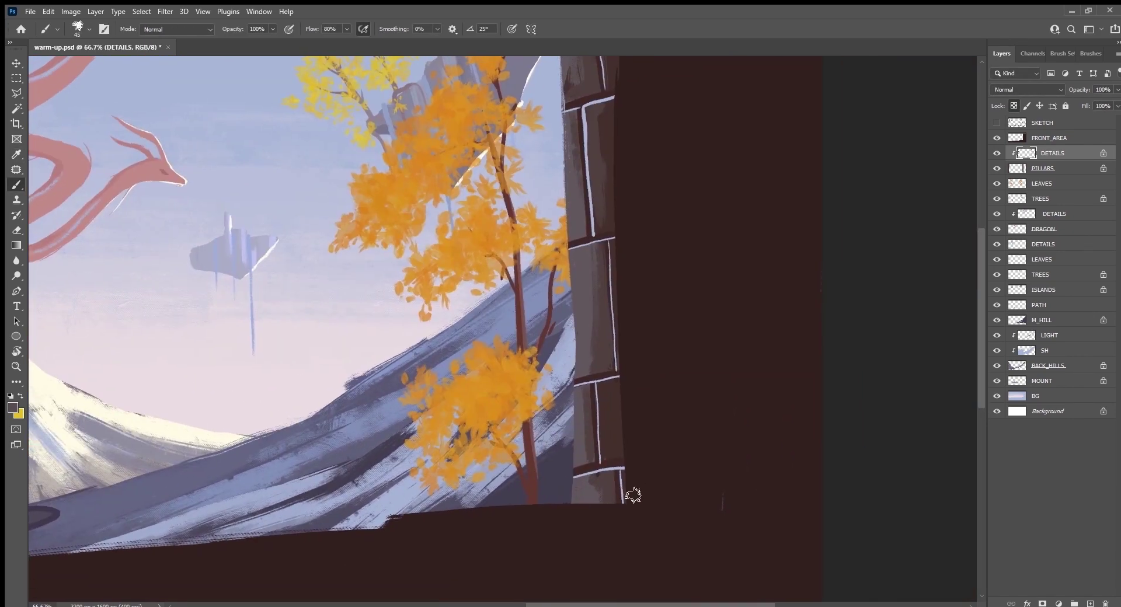
{"action": "left_click_drag", "start_coordinate": [634, 495], "coordinate": [625, 468]}
Shrink the brush to 10 px and paint dark over the pillar's white seam lines.
{"action": "key", "text": "bracketleft"}
{"action": "key", "text": "bracketleft"}
{"action": "key", "text": "bracketleft"}
{"action": "mouse_move", "coordinate": [596, 435]}
{"action": "left_mouse_down"}
{"action": "mouse_move", "coordinate": [595, 390]}
{"action": "mouse_move", "coordinate": [569, 383]}
{"action": "left_mouse_up"}
{"action": "key", "text": "bracketleft"}
{"action": "key", "text": "ctrl+1"}
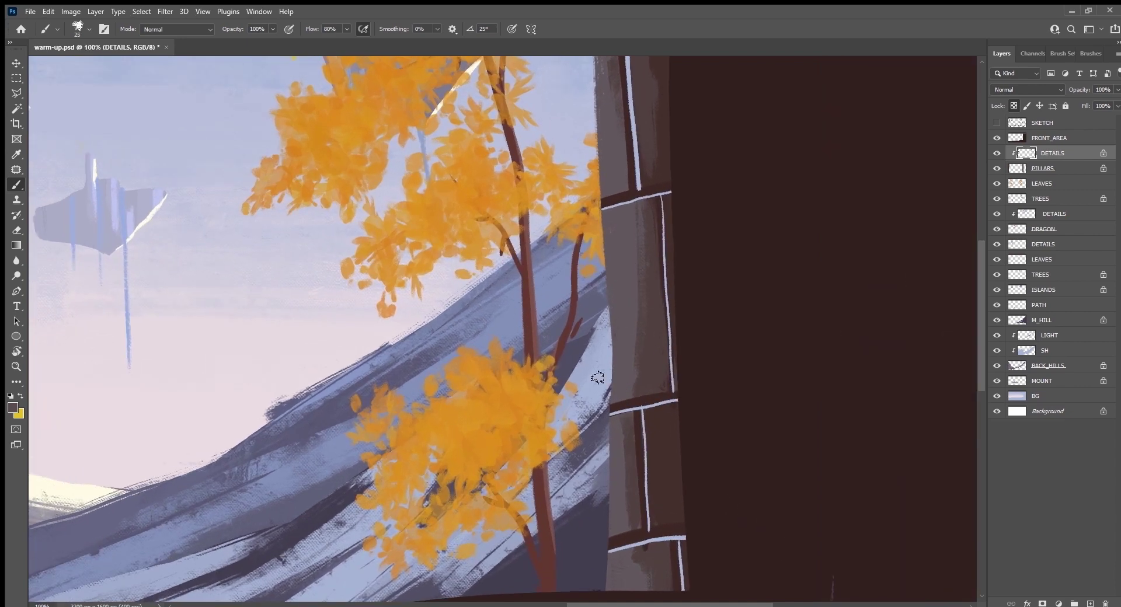
{"action": "key", "text": "bracketleft"}
{"action": "key", "text": "bracketleft"}
{"action": "key", "text": "bracketleft"}
{"action": "left_click_drag", "start_coordinate": [662, 251], "coordinate": [671, 374]}
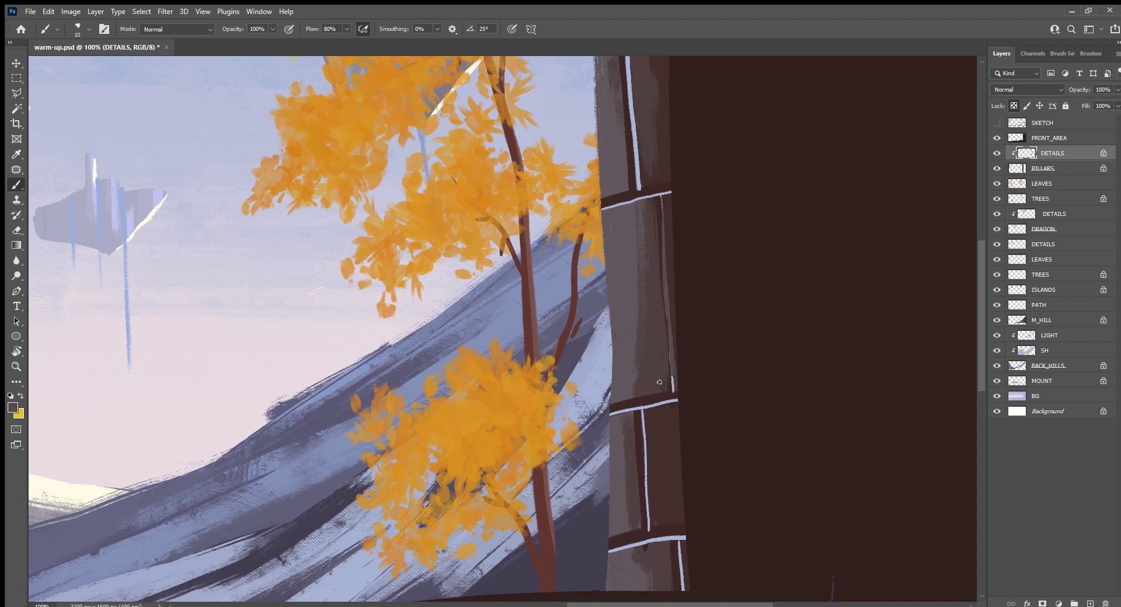
Unlock transparency, fit the painting on screen and undo the seam lines on both pillars.
{"action": "key", "text": "ctrl+z"}
{"action": "key", "text": "ctrl+shift+z"}
{"action": "key", "text": "slash"}
{"action": "key", "text": "ctrl+0"}
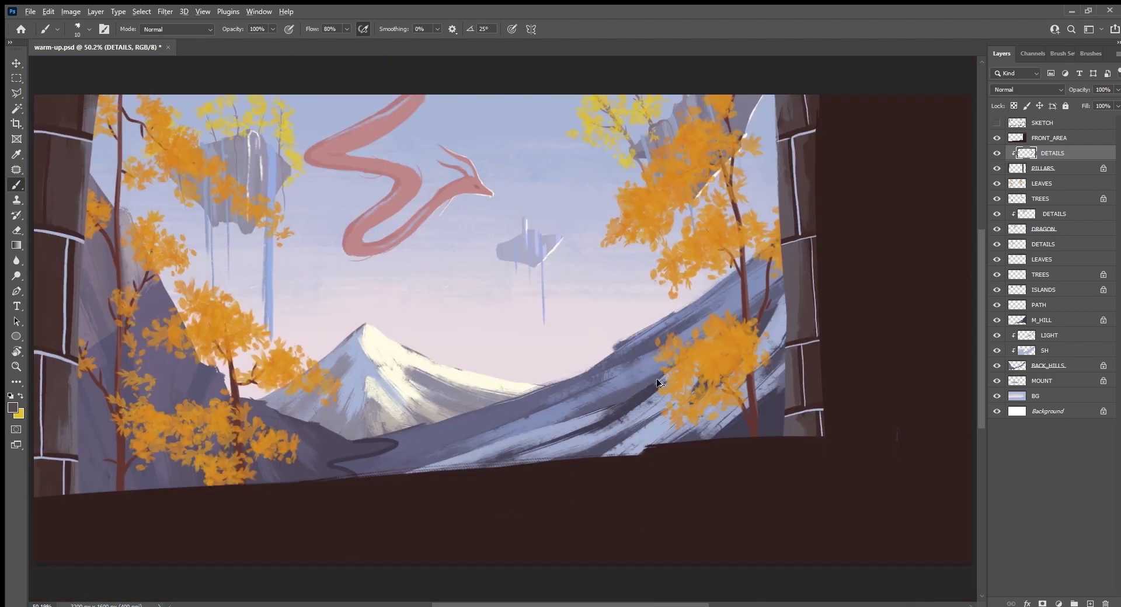
{"action": "key", "text": "ctrl+z"}
{"action": "key", "text": "ctrl+z"}
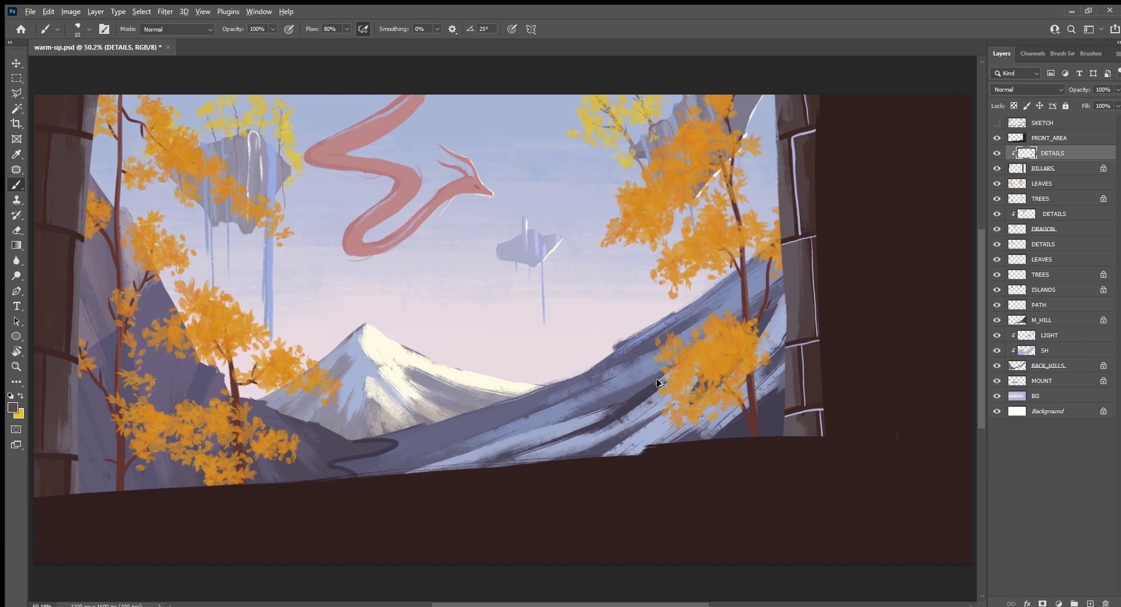
{"action": "key", "text": "ctrl+z"}
{"action": "key", "text": "ctrl+z"}
{"action": "key", "text": "ctrl+z"}
{"action": "key", "text": "ctrl+z"}
{"action": "key", "text": "ctrl+z"}
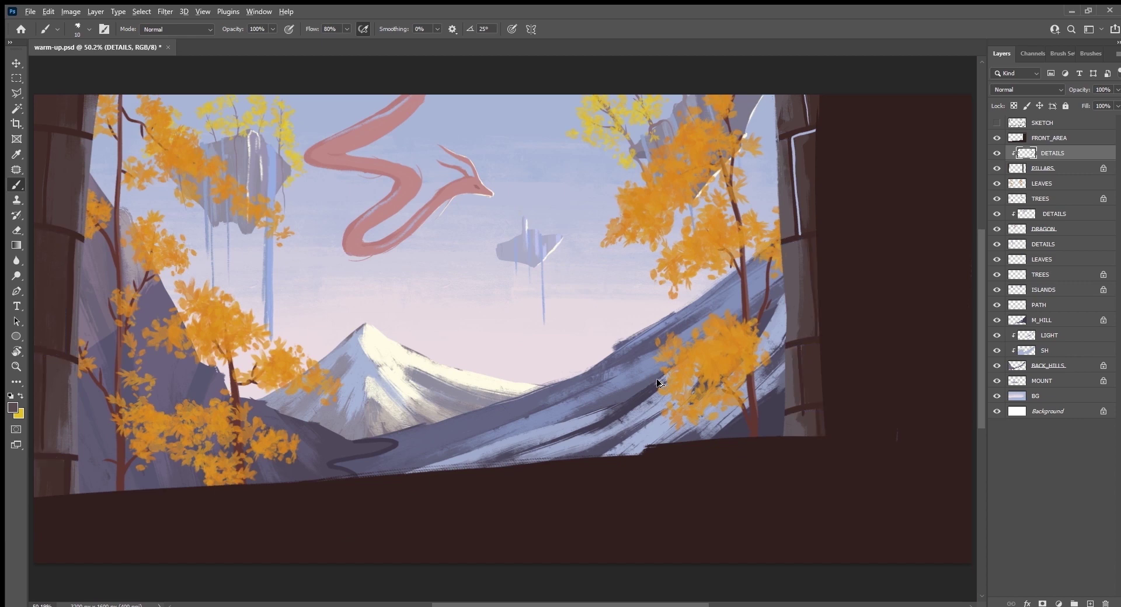
Add a LIGHT layer clipped to DETAILS and a second new layer named CRACKES.
{"action": "left_click", "coordinate": [1089, 603]}
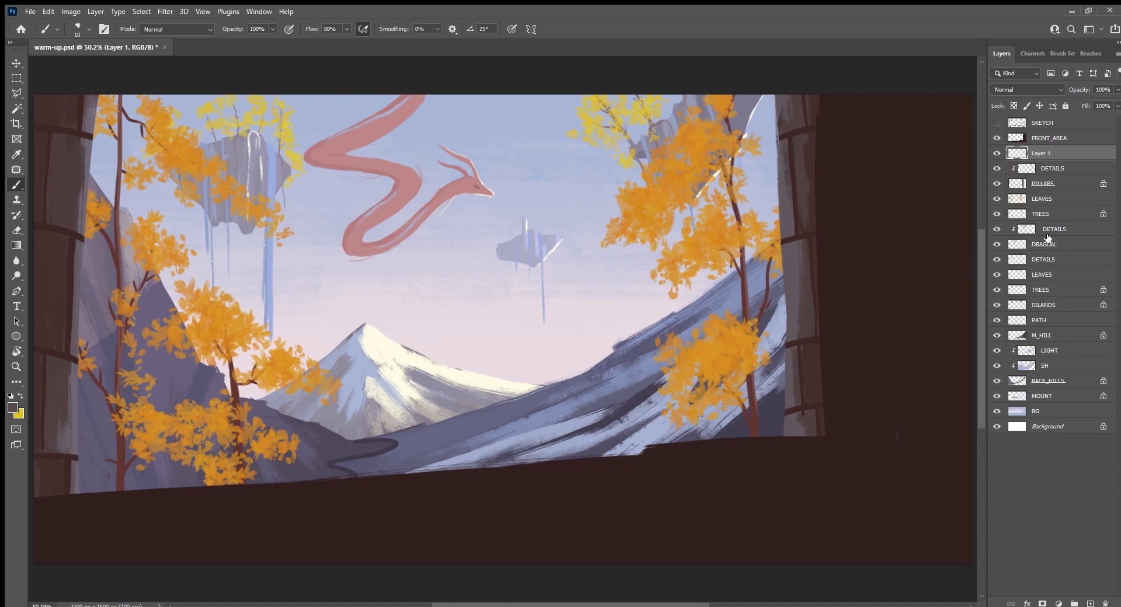
{"action": "double_click", "coordinate": [1043, 152]}
{"action": "type", "text": "LIGHT"}
{"action": "key", "text": "Return"}
{"action": "left_click", "coordinate": [1084, 160], "text": "alt"}
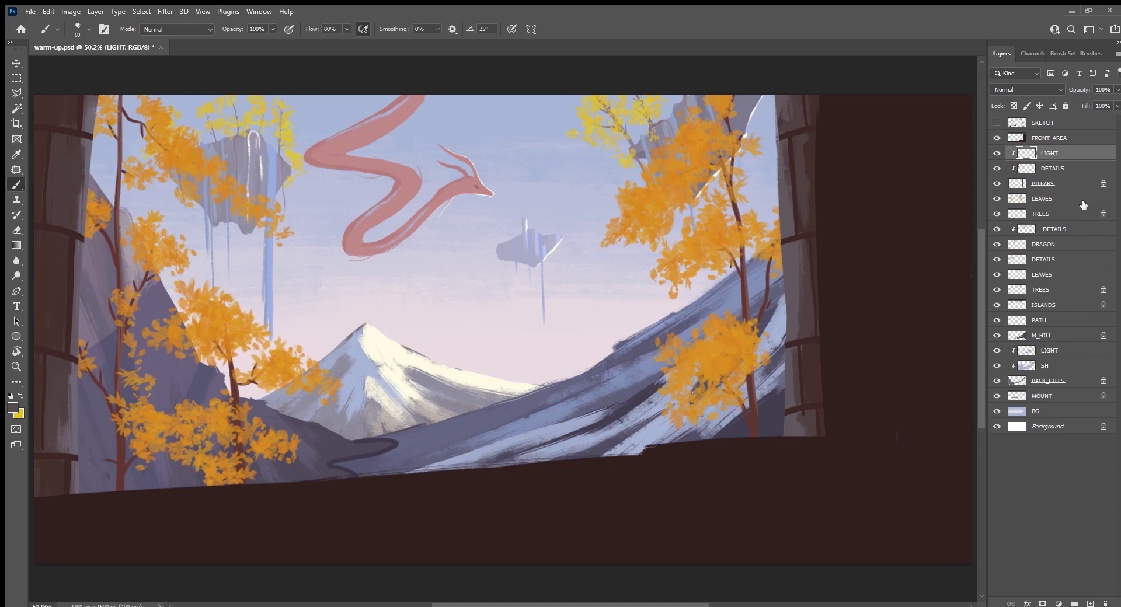
{"action": "left_click", "coordinate": [1090, 603]}
{"action": "double_click", "coordinate": [1050, 168]}
{"action": "type", "text": "d"}
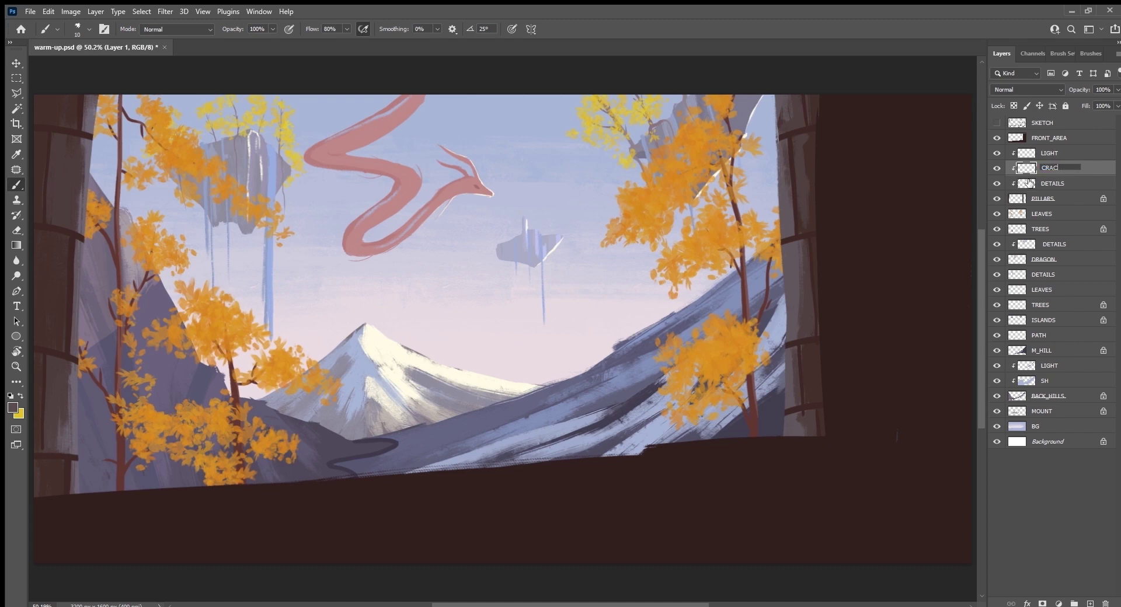
{"action": "key", "text": "Return"}
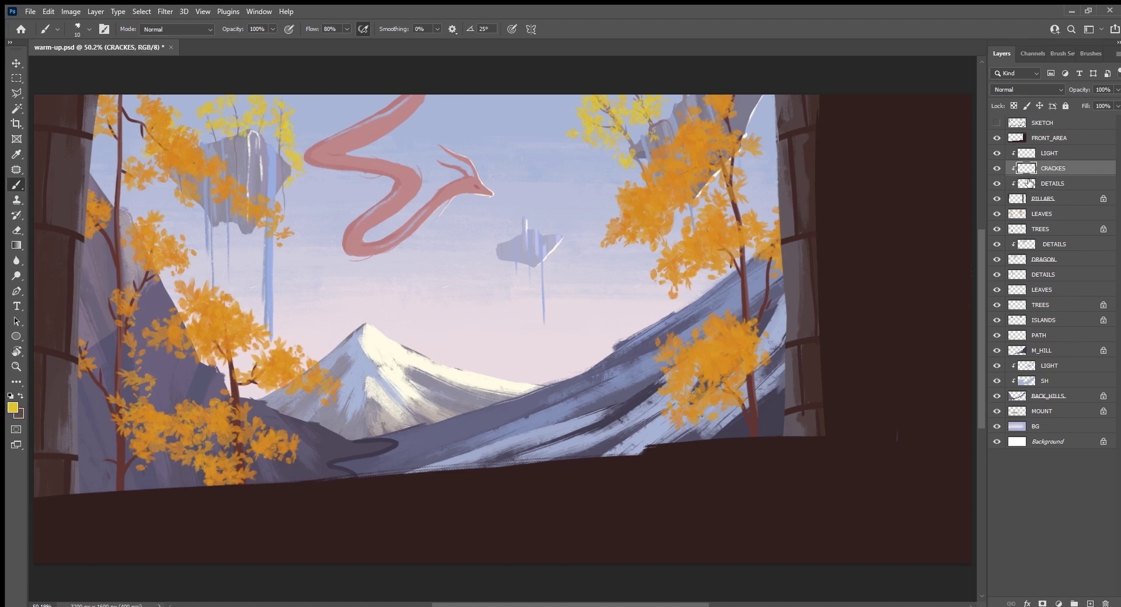
Sample the pillar's dark brown and paint cracks on both stone pillars.
{"action": "left_click", "coordinate": [798, 239], "text": "alt"}
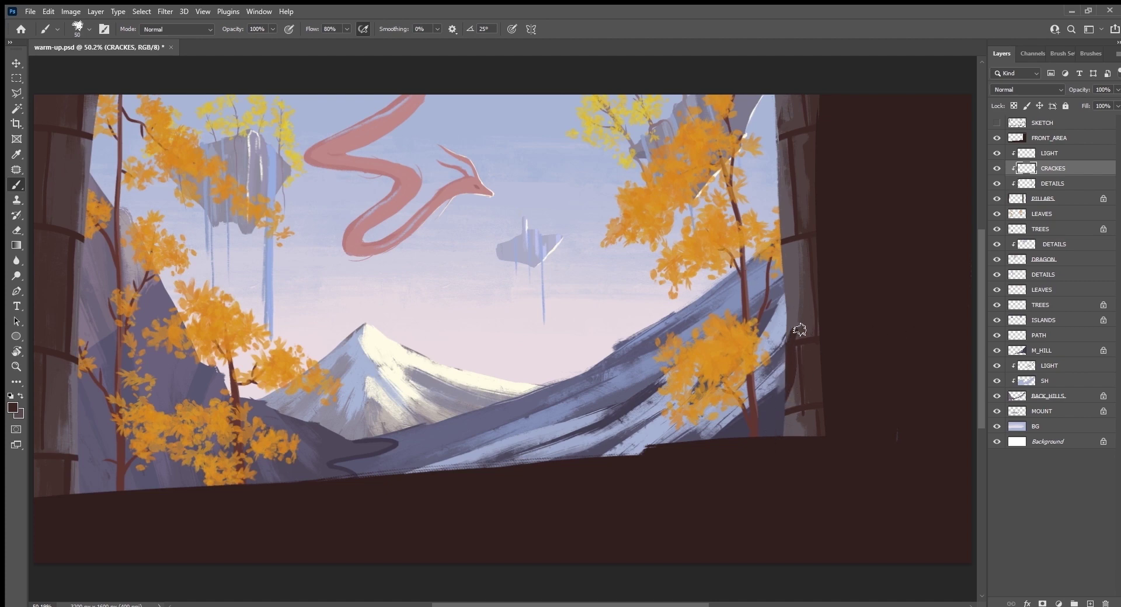
{"action": "mouse_move", "coordinate": [784, 313]}
{"action": "left_mouse_down"}
{"action": "mouse_move", "coordinate": [795, 257]}
{"action": "mouse_move", "coordinate": [805, 274]}
{"action": "mouse_move", "coordinate": [796, 260]}
{"action": "left_mouse_up"}
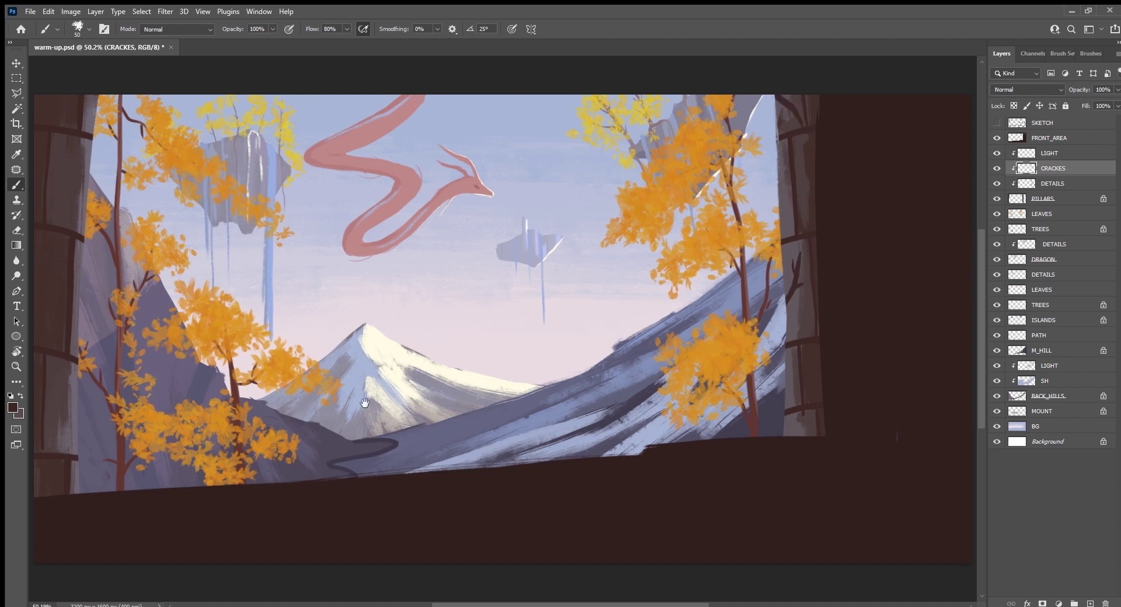
{"action": "scroll", "coordinate": [364, 402], "scroll_direction": "left", "scroll_amount": 5}
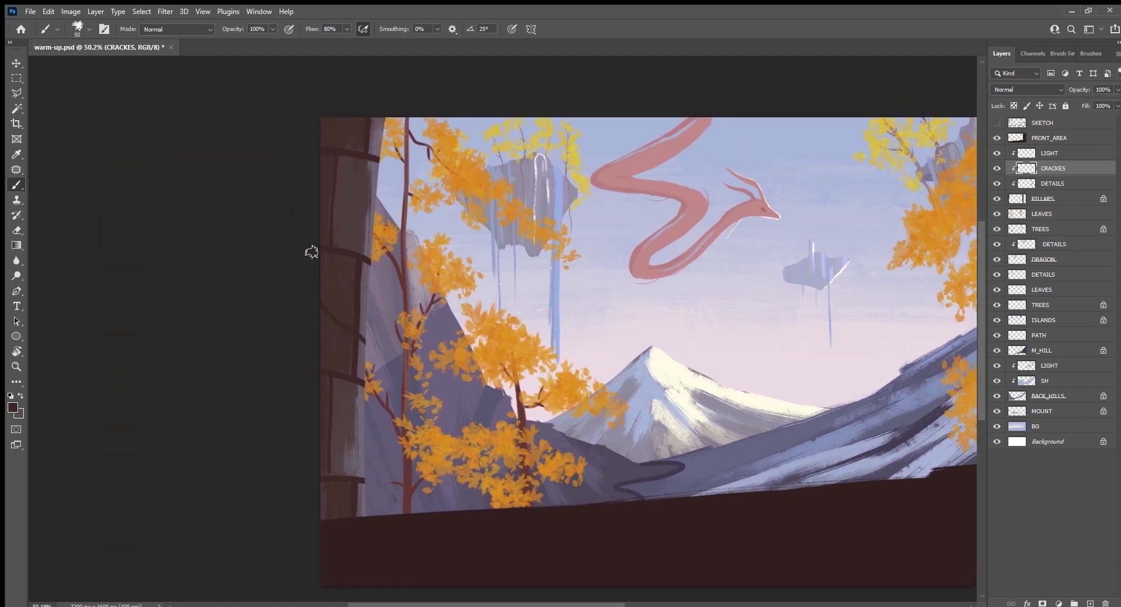
{"action": "left_click_drag", "start_coordinate": [340, 325], "coordinate": [327, 311]}
{"action": "mouse_move", "coordinate": [361, 205]}
{"action": "left_mouse_down"}
{"action": "mouse_move", "coordinate": [343, 120]}
{"action": "mouse_move", "coordinate": [367, 212]}
{"action": "left_mouse_up"}
{"action": "left_click_drag", "start_coordinate": [330, 436], "coordinate": [364, 429]}
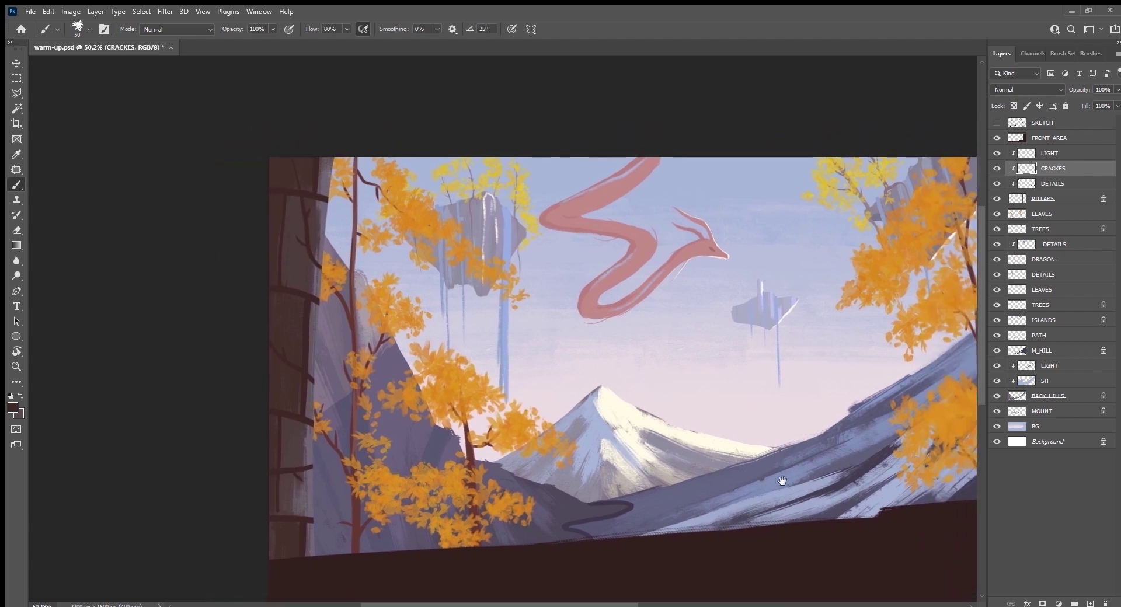
{"action": "left_click_drag", "start_coordinate": [824, 427], "coordinate": [820, 474]}
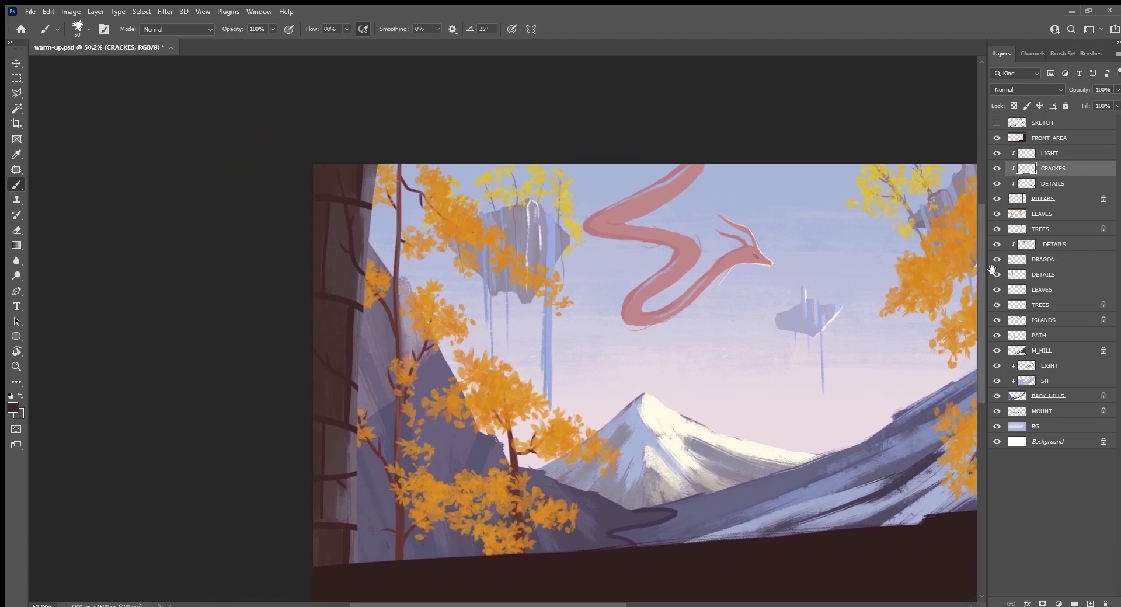
{"action": "key", "text": "alt+bracketleft"}
{"action": "key", "text": "alt+bracketleft"}
Unlock transparency on PILLARS and erase bits of the pillars' upper and left edges to reveal sky.
{"action": "key", "text": "r"}
{"action": "key", "text": "e"}
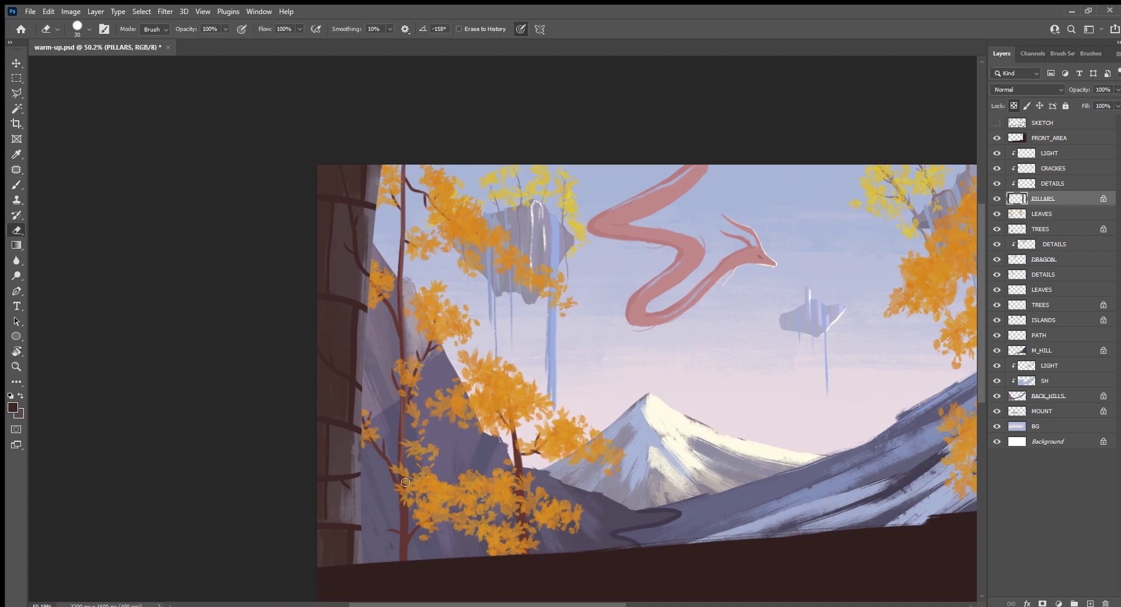
{"action": "key", "text": "z"}
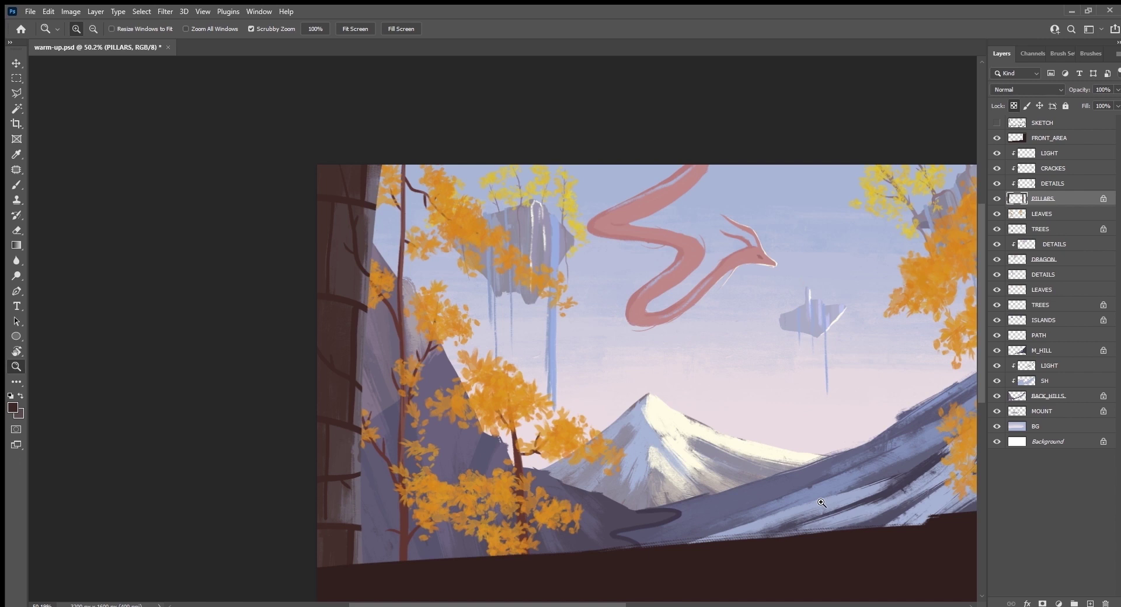
{"action": "key", "text": "slash"}
{"action": "key", "text": "e"}
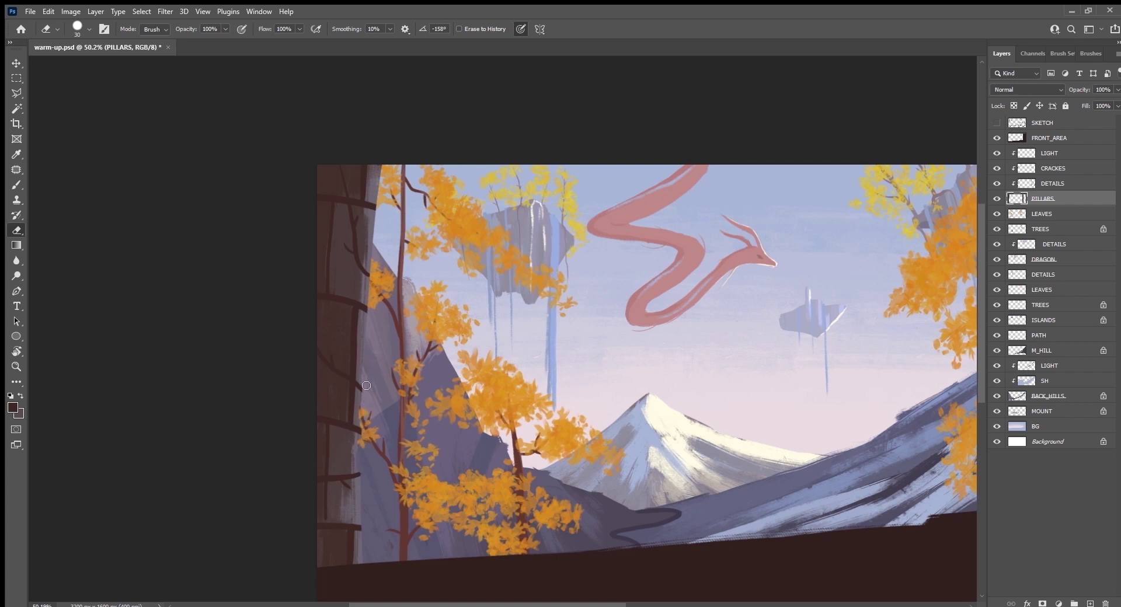
{"action": "left_click_drag", "start_coordinate": [378, 222], "coordinate": [375, 265]}
{"action": "left_click_drag", "start_coordinate": [384, 205], "coordinate": [380, 167]}
{"action": "left_click_drag", "start_coordinate": [846, 470], "coordinate": [361, 481]}
{"action": "left_click_drag", "start_coordinate": [584, 159], "coordinate": [599, 401]}
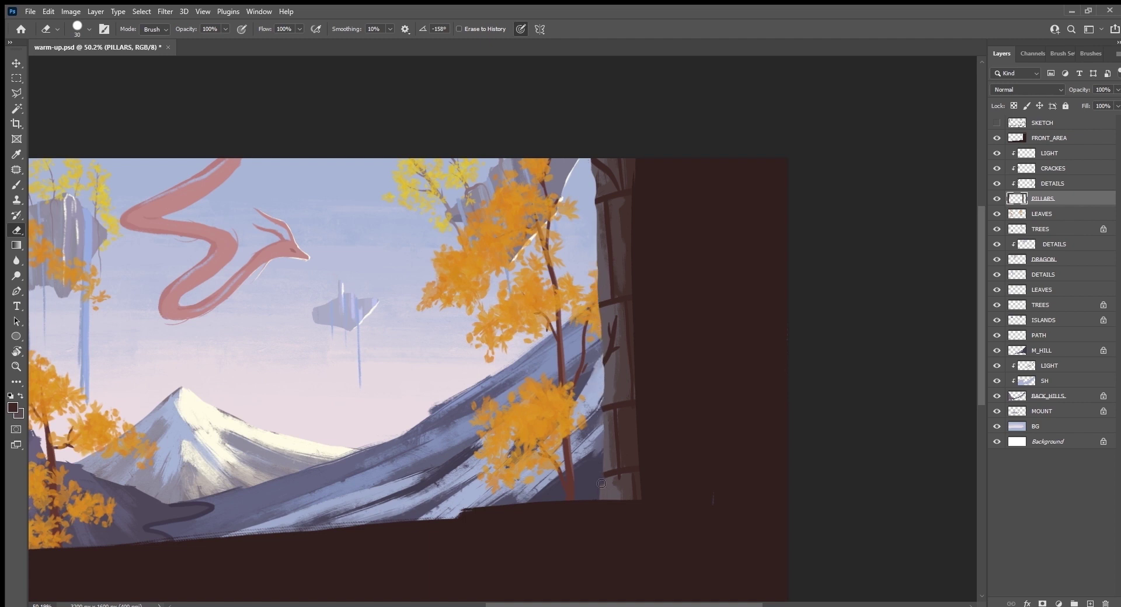
{"action": "left_click_drag", "start_coordinate": [810, 366], "coordinate": [823, 465]}
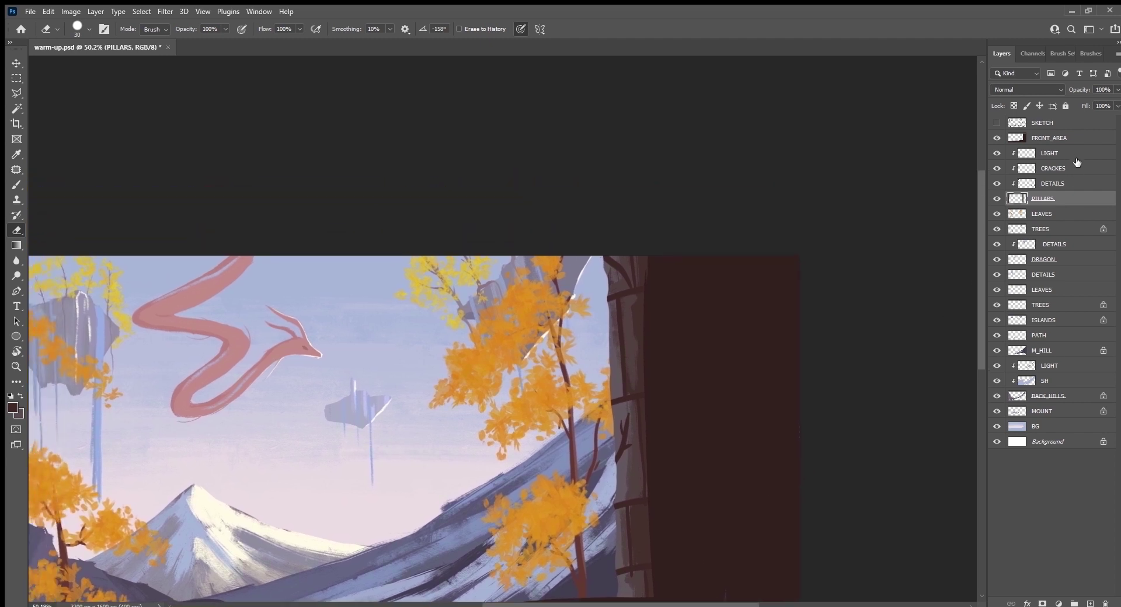
{"action": "left_click", "coordinate": [1069, 170]}
Select the LIGHT layer, zoom to 100% on the right pillar and shrink the brush.
{"action": "left_click", "coordinate": [1068, 155]}
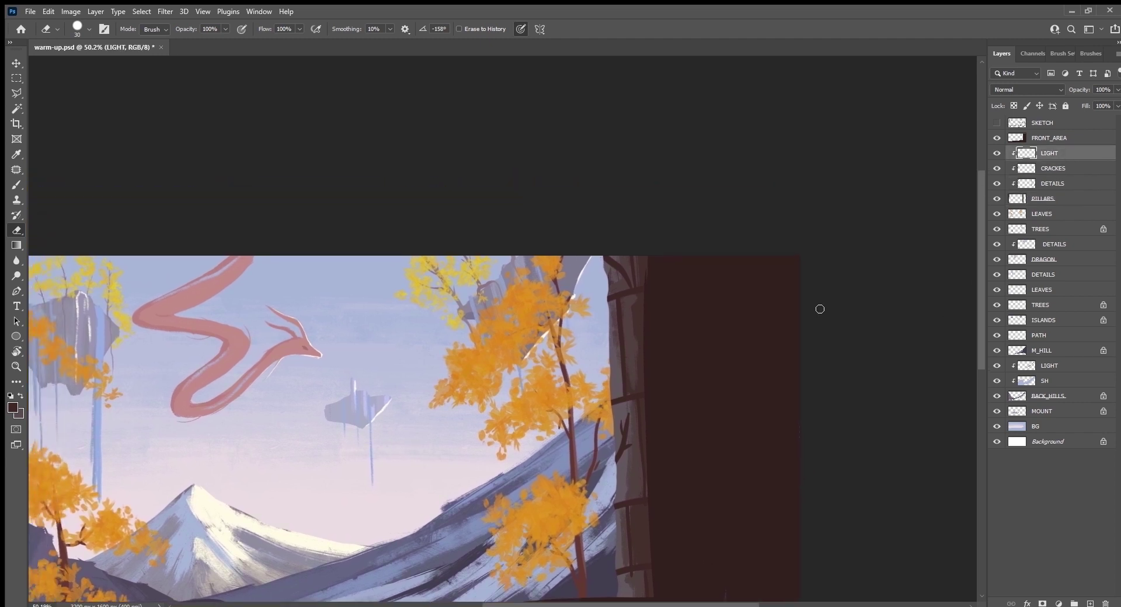
{"action": "key", "text": "ctrl+plus"}
{"action": "key", "text": "bracketleft"}
{"action": "key", "text": "bracketleft"}
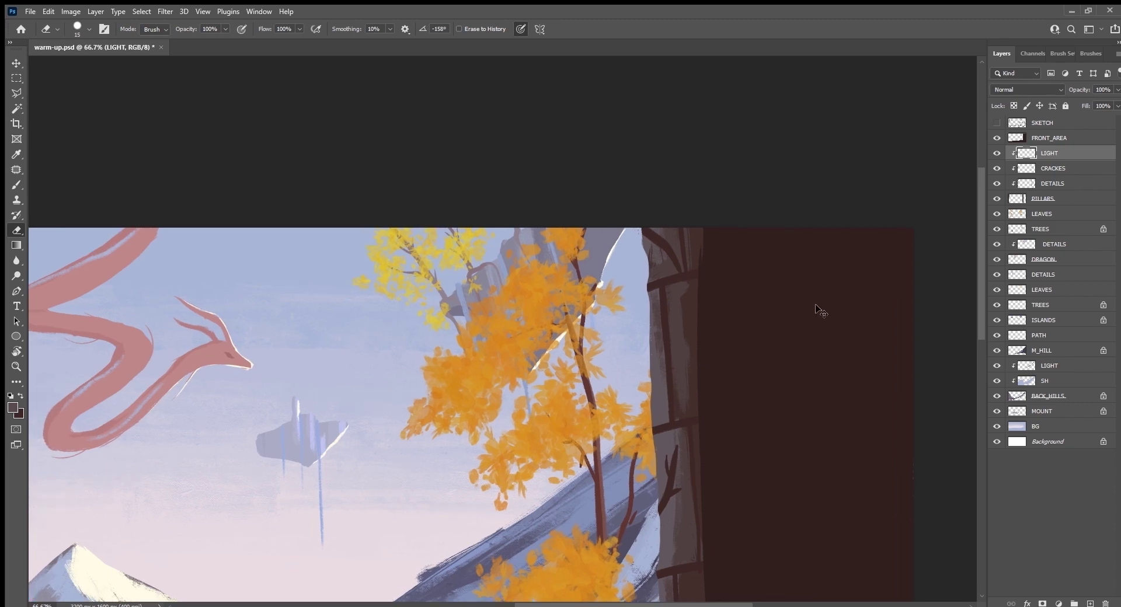
{"action": "key", "text": "ctrl+plus"}
{"action": "mouse_move", "coordinate": [825, 317]}
{"action": "left_mouse_down"}
{"action": "mouse_move", "coordinate": [626, 430]}
{"action": "mouse_move", "coordinate": [581, 526]}
{"action": "mouse_move", "coordinate": [642, 352]}
{"action": "left_mouse_up"}
{"action": "key", "text": "r"}
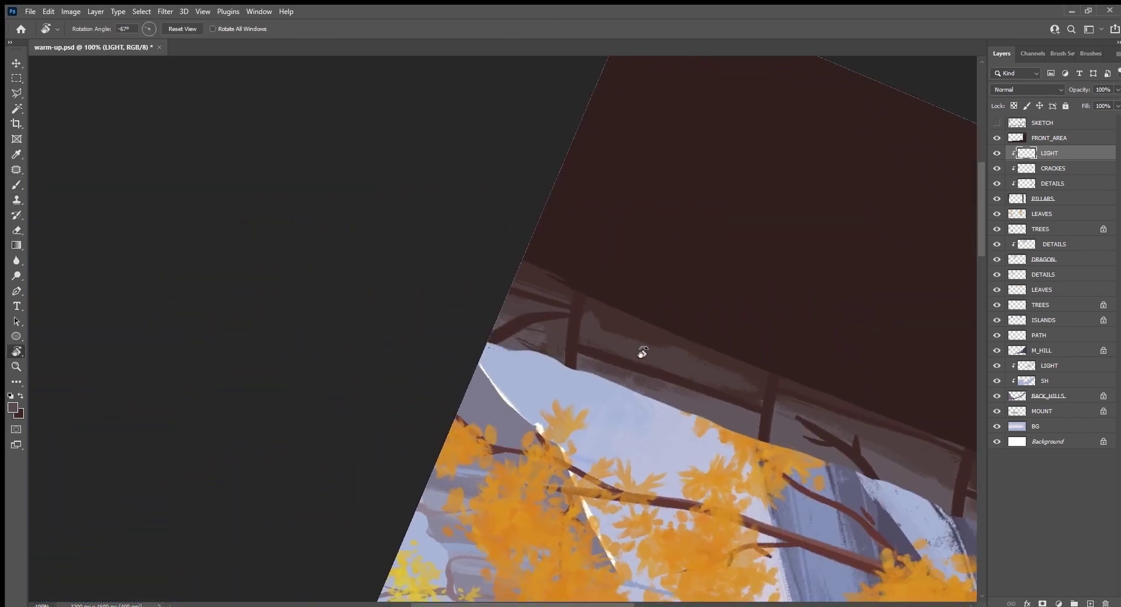
{"action": "key", "text": "b"}
{"action": "key", "text": "Escape"}
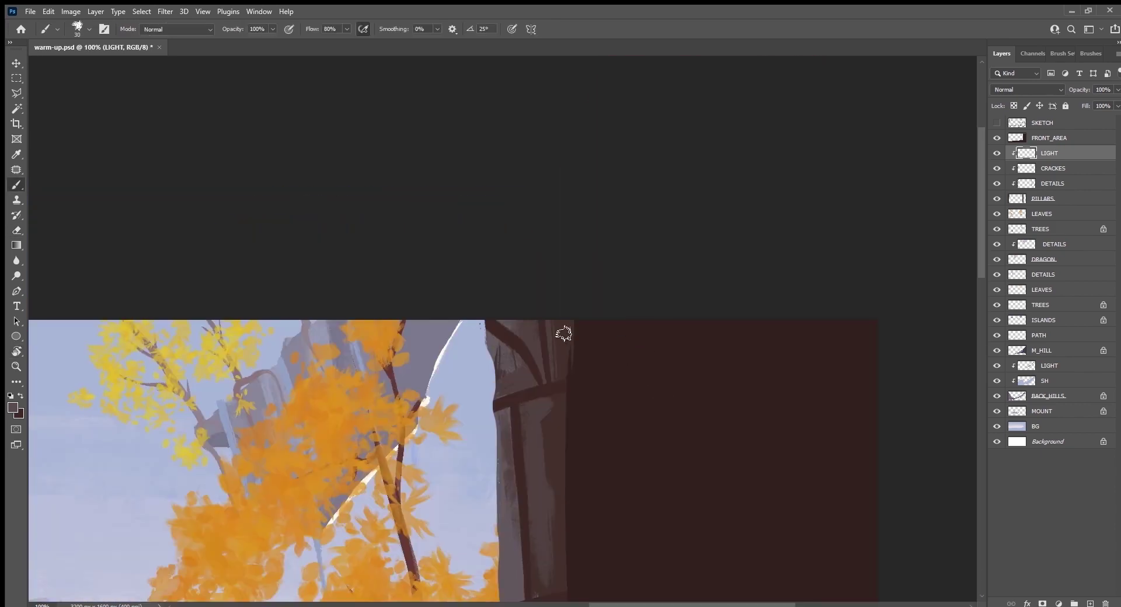
Paint light highlights along the right pillar's arch edge and beam top.
{"action": "left_click_drag", "start_coordinate": [545, 321], "coordinate": [558, 385]}
{"action": "key", "text": "ctrl+z"}
{"action": "key", "text": "bracketleft"}
{"action": "key", "text": "bracketleft"}
{"action": "key", "text": "i"}
{"action": "key", "text": "b"}
{"action": "left_click_drag", "start_coordinate": [510, 330], "coordinate": [535, 364]}
{"action": "left_click_drag", "start_coordinate": [506, 406], "coordinate": [566, 389]}
Highlight the pillar's downward edge and the lower edges of its beams.
{"action": "left_click_drag", "start_coordinate": [687, 526], "coordinate": [714, 228]}
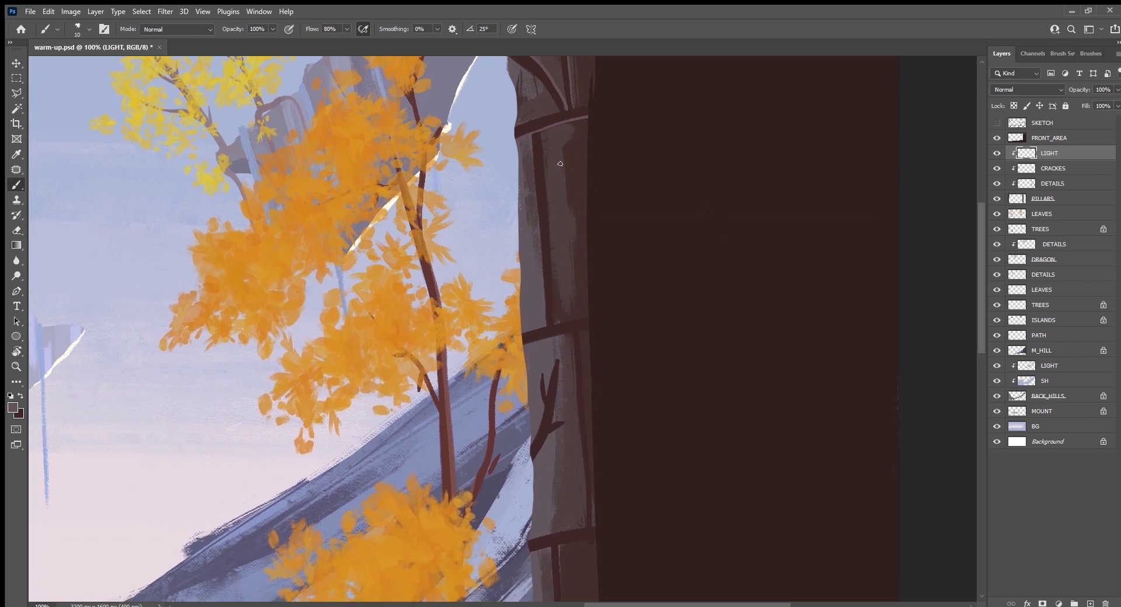
{"action": "mouse_move", "coordinate": [543, 167]}
{"action": "left_mouse_down"}
{"action": "mouse_move", "coordinate": [553, 315]}
{"action": "mouse_move", "coordinate": [589, 322]}
{"action": "left_mouse_up"}
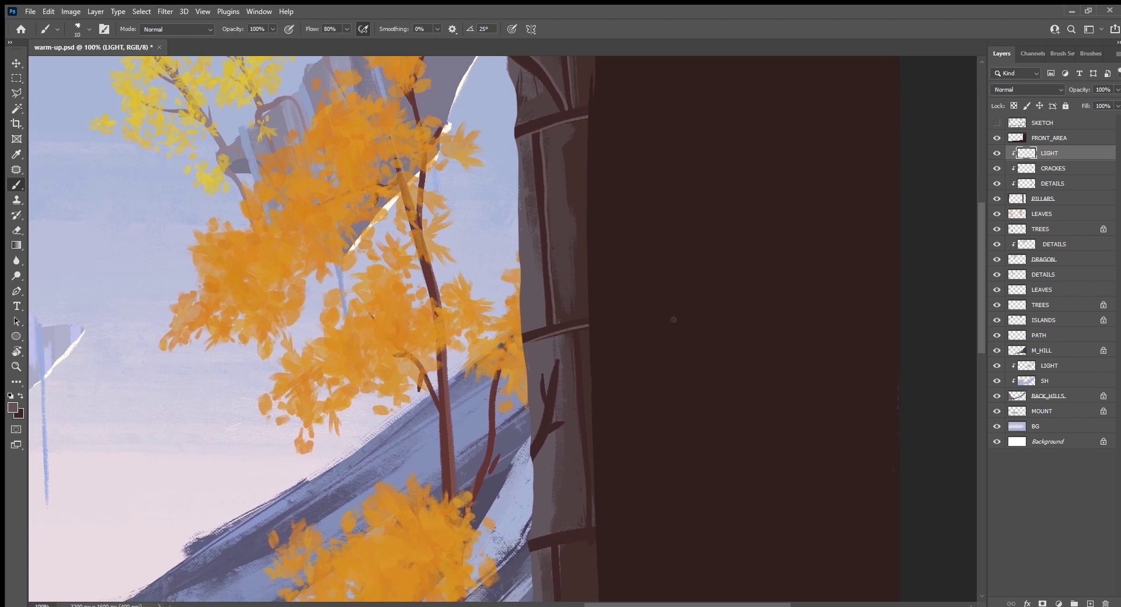
{"action": "key", "text": "ctrl+z"}
{"action": "mouse_move", "coordinate": [519, 343]}
{"action": "left_mouse_down"}
{"action": "mouse_move", "coordinate": [589, 329]}
{"action": "mouse_move", "coordinate": [591, 529]}
{"action": "left_mouse_up"}
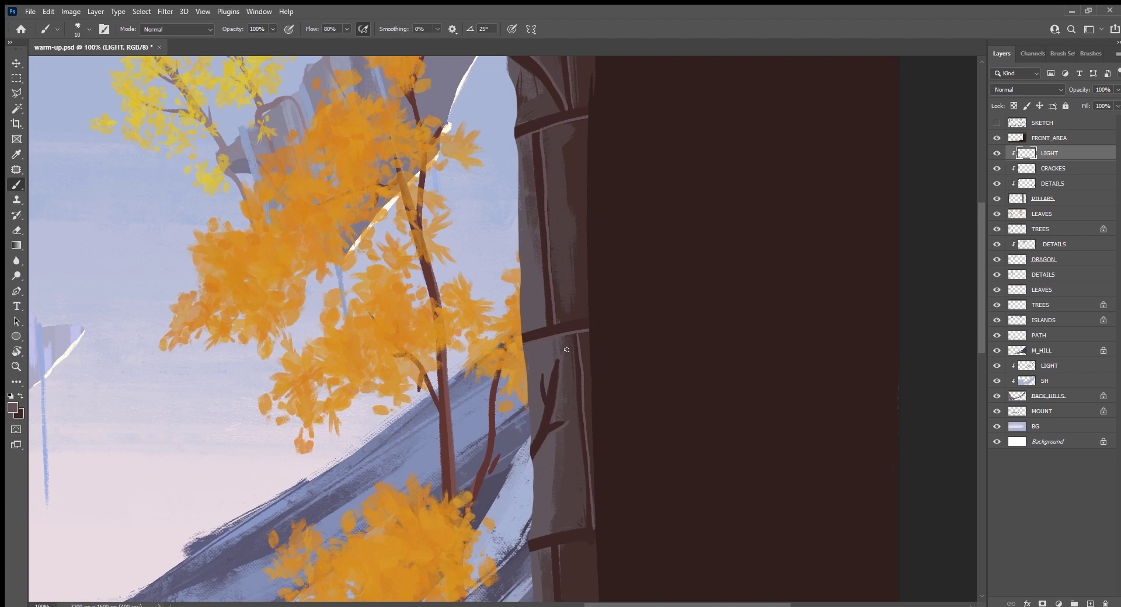
{"action": "mouse_move", "coordinate": [648, 473]}
{"action": "left_mouse_down"}
{"action": "mouse_move", "coordinate": [693, 382]}
{"action": "mouse_move", "coordinate": [641, 257]}
{"action": "left_mouse_up"}
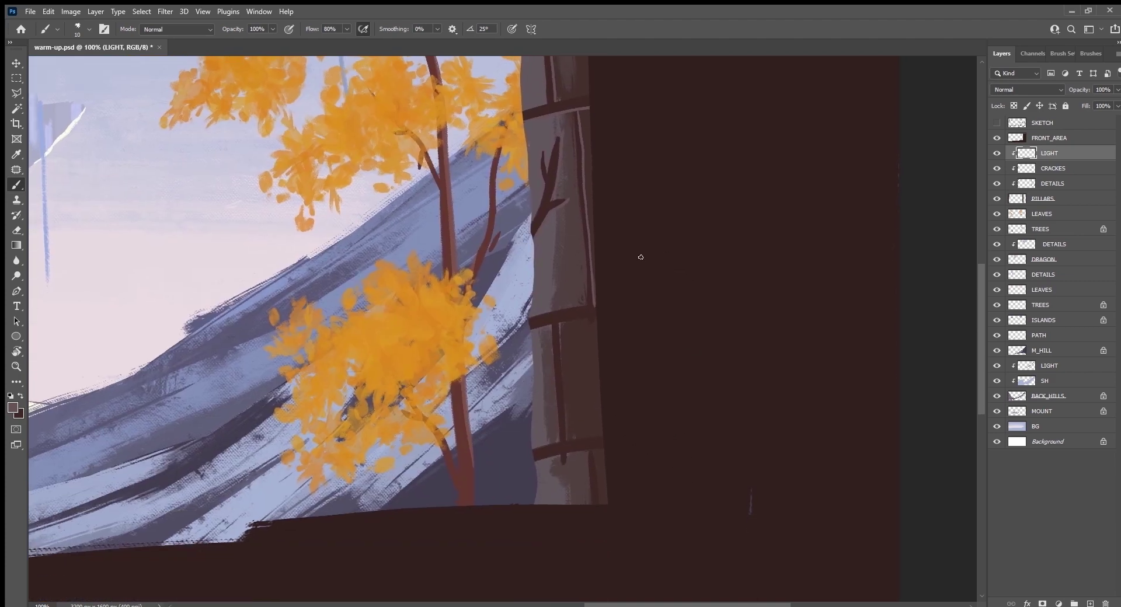
{"action": "mouse_move", "coordinate": [528, 331]}
{"action": "left_mouse_down"}
{"action": "mouse_move", "coordinate": [594, 316]}
{"action": "mouse_move", "coordinate": [560, 399]}
{"action": "left_mouse_up"}
{"action": "left_click_drag", "start_coordinate": [559, 453], "coordinate": [604, 446]}
Highlight the beam, the middle pillar's right edge and the lower beam.
{"action": "scroll", "coordinate": [200, 450], "scroll_direction": "left", "scroll_amount": 5}
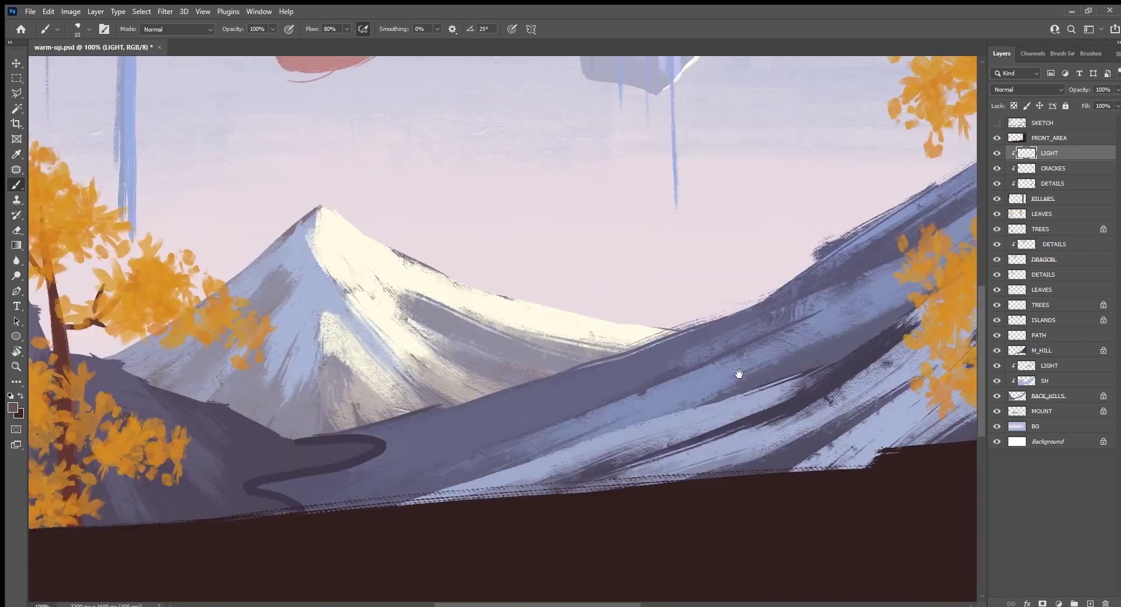
{"action": "scroll", "coordinate": [738, 376], "scroll_direction": "left", "scroll_amount": 5}
{"action": "scroll", "coordinate": [673, 443], "scroll_direction": "left", "scroll_amount": 3}
{"action": "mouse_move", "coordinate": [674, 442]}
{"action": "left_mouse_down"}
{"action": "mouse_move", "coordinate": [647, 433]}
{"action": "mouse_move", "coordinate": [638, 484]}
{"action": "left_mouse_up"}
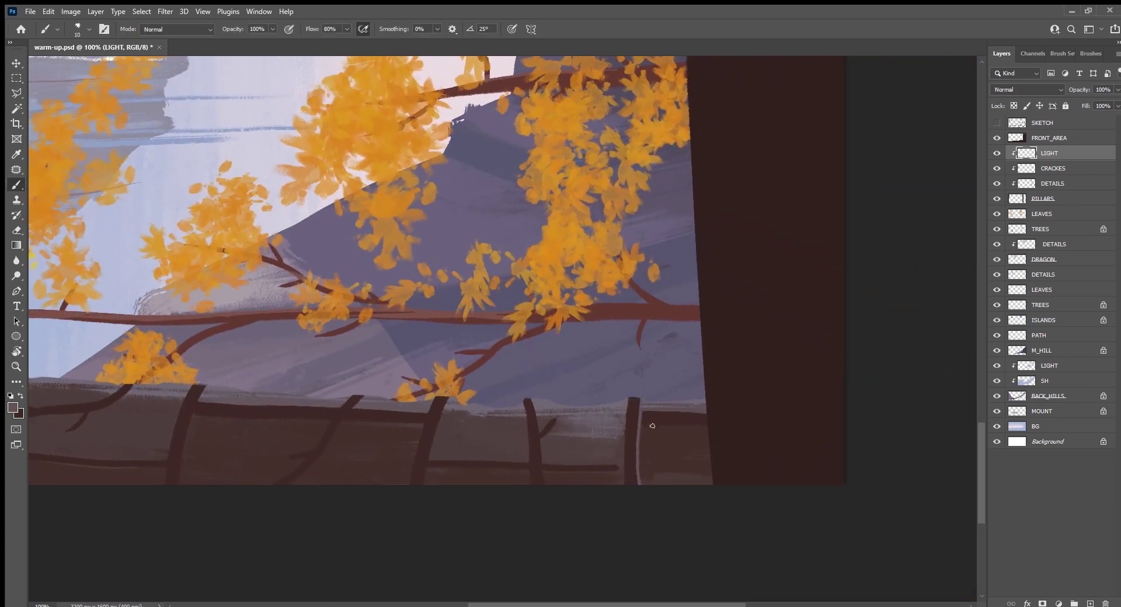
{"action": "left_click_drag", "start_coordinate": [640, 426], "coordinate": [698, 425]}
{"action": "left_click_drag", "start_coordinate": [542, 437], "coordinate": [551, 525]}
{"action": "left_click_drag", "start_coordinate": [464, 465], "coordinate": [623, 467]}
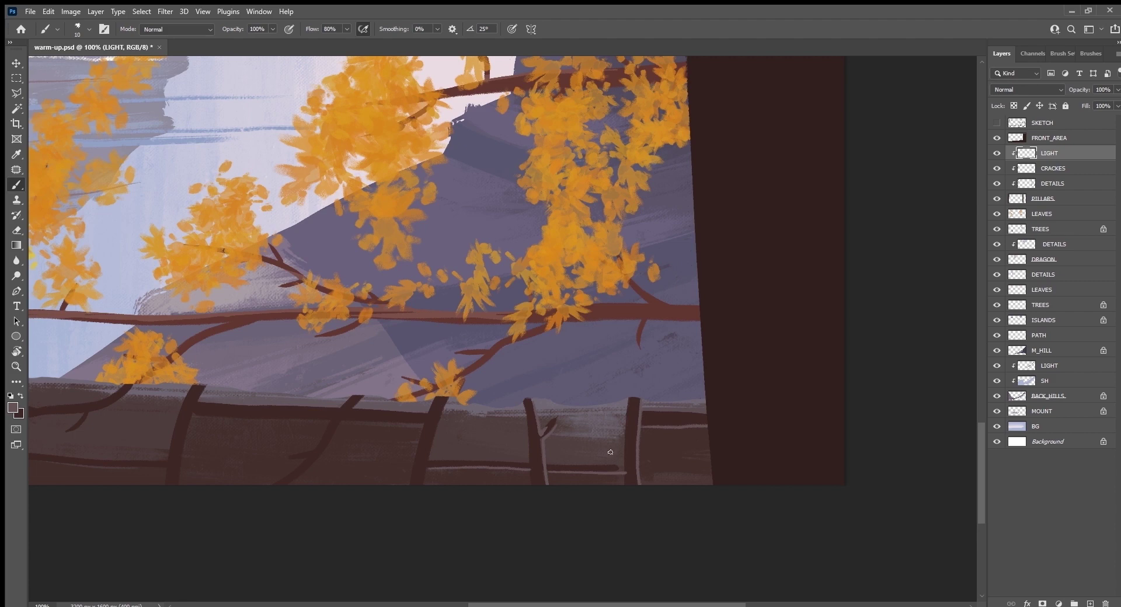
Rotate the view and highlight the middle fence post, top rail and dark branch.
{"action": "key", "text": "r"}
{"action": "mouse_move", "coordinate": [421, 488]}
{"action": "left_mouse_down"}
{"action": "mouse_move", "coordinate": [658, 470]}
{"action": "mouse_move", "coordinate": [669, 514]}
{"action": "mouse_move", "coordinate": [529, 413]}
{"action": "left_mouse_up"}
{"action": "left_click_drag", "start_coordinate": [455, 382], "coordinate": [461, 489]}
{"action": "left_click_drag", "start_coordinate": [464, 413], "coordinate": [578, 373]}
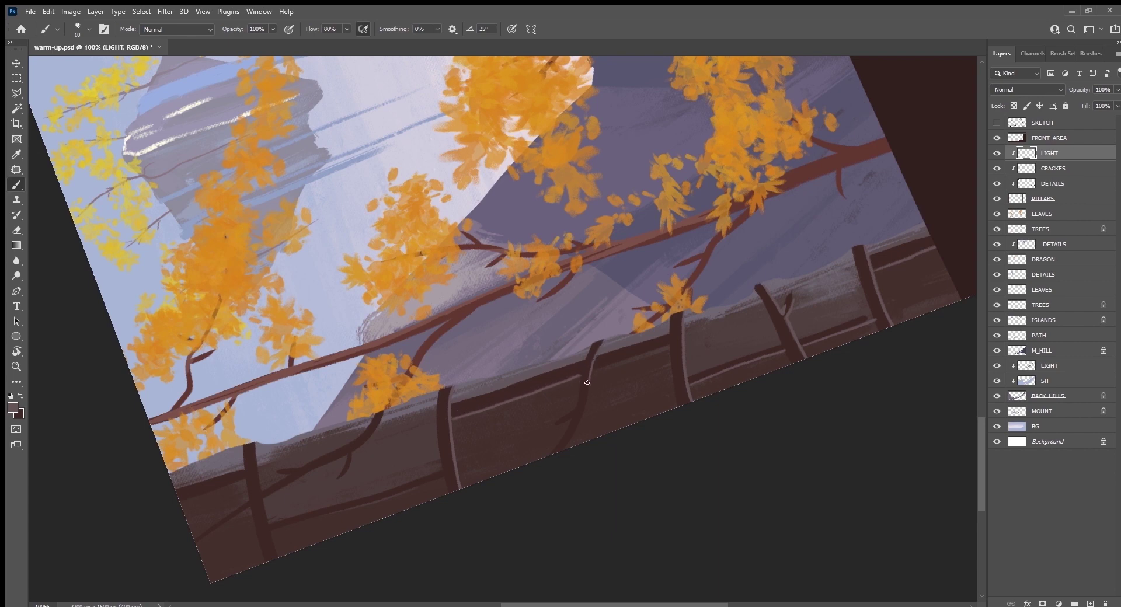
{"action": "left_click_drag", "start_coordinate": [579, 417], "coordinate": [560, 451]}
Add light strokes along the fence and lower rail plus a few orange leaves, then save warm-up.psd.
{"action": "left_click_drag", "start_coordinate": [465, 441], "coordinate": [622, 390]}
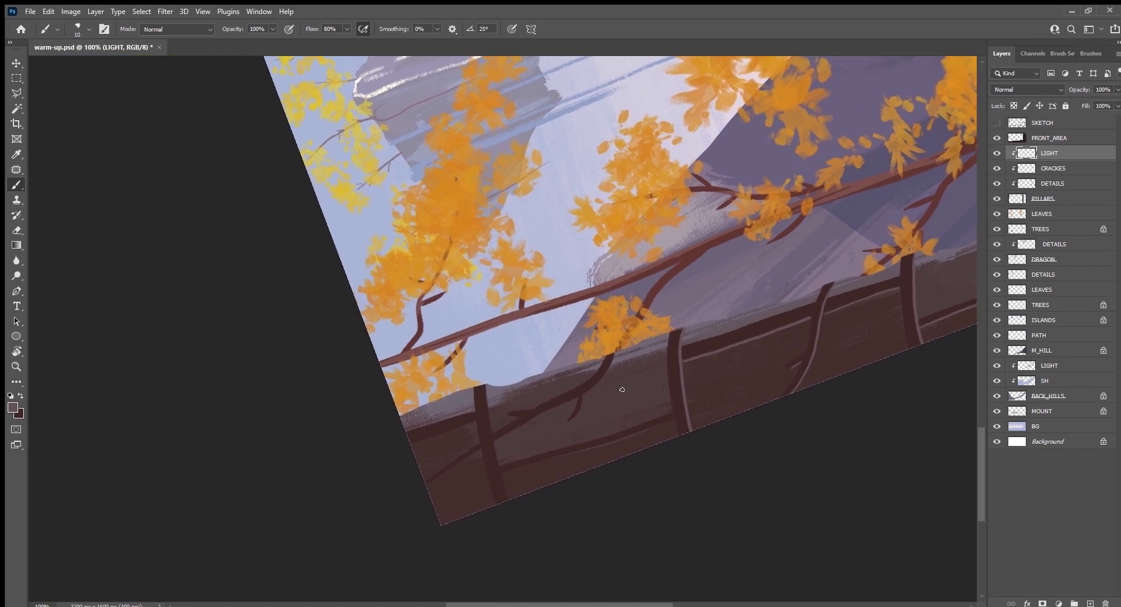
{"action": "left_click_drag", "start_coordinate": [485, 384], "coordinate": [506, 501]}
{"action": "key", "text": "ctrl+z"}
{"action": "key", "text": "ctrl+z"}
{"action": "left_click_drag", "start_coordinate": [467, 456], "coordinate": [517, 424]}
{"action": "mouse_move", "coordinate": [633, 322]}
{"action": "left_mouse_down"}
{"action": "mouse_move", "coordinate": [589, 386]}
{"action": "mouse_move", "coordinate": [614, 351]}
{"action": "left_mouse_up"}
{"action": "left_click_drag", "start_coordinate": [505, 470], "coordinate": [671, 417]}
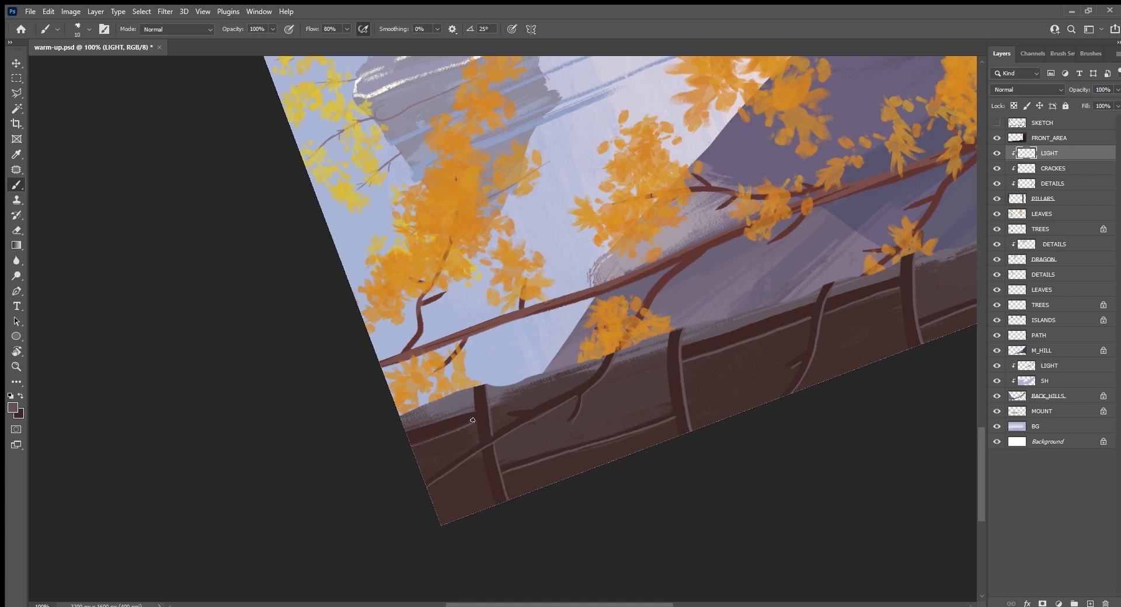
{"action": "key", "text": "ctrl+s"}
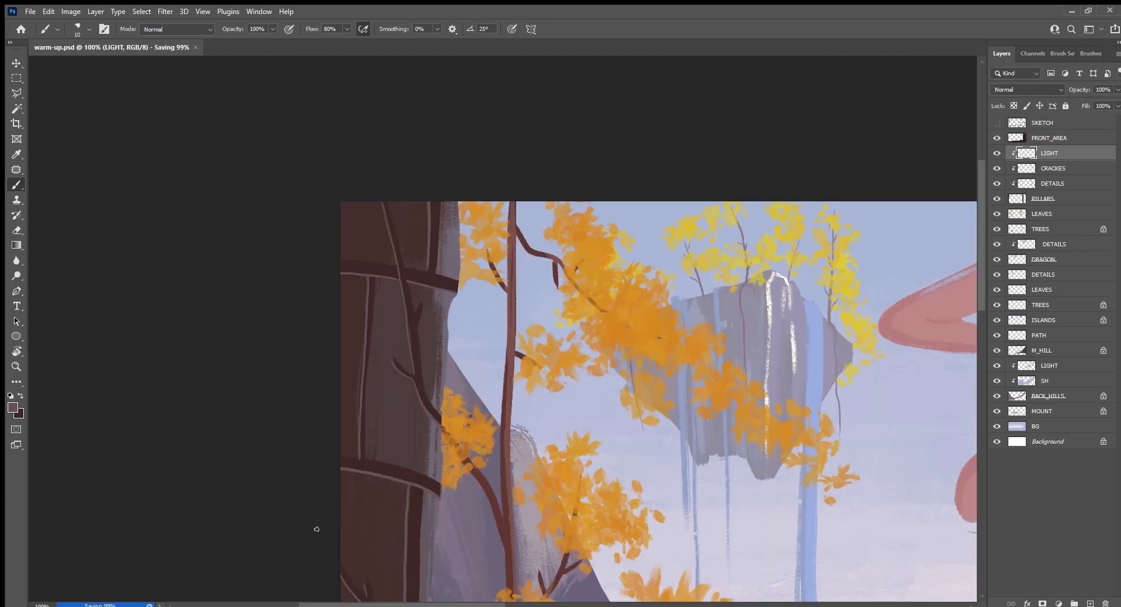
Zoom out, show the SKETCH layer lines and make FRONT_AREA the active layer.
{"action": "key", "text": "ctrl+0"}
{"action": "key", "text": "ctrl+minus"}
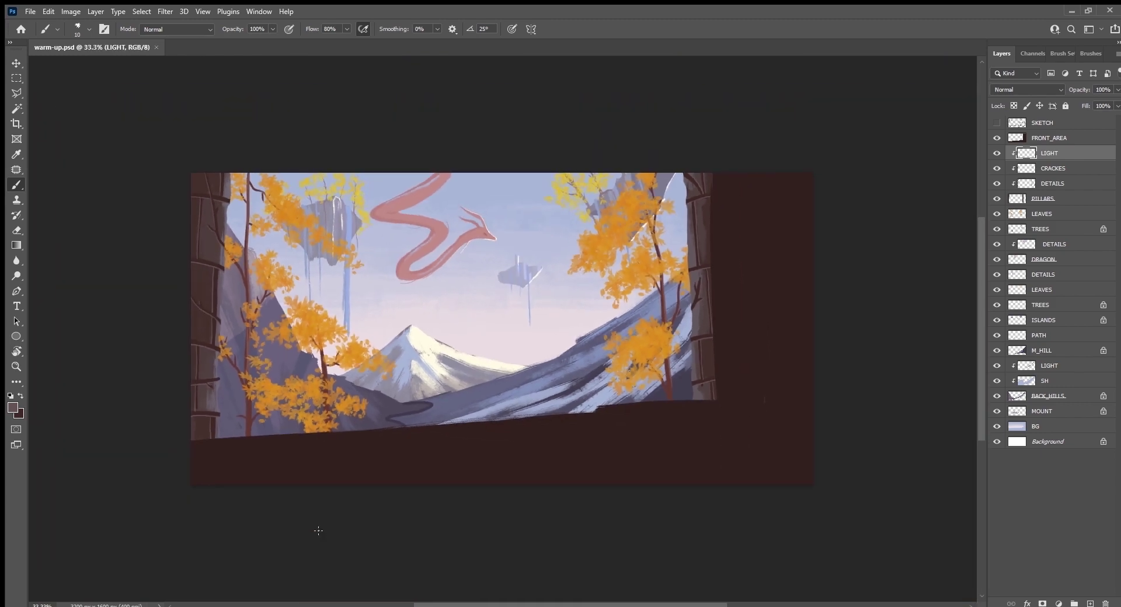
{"action": "left_click", "coordinate": [998, 123]}
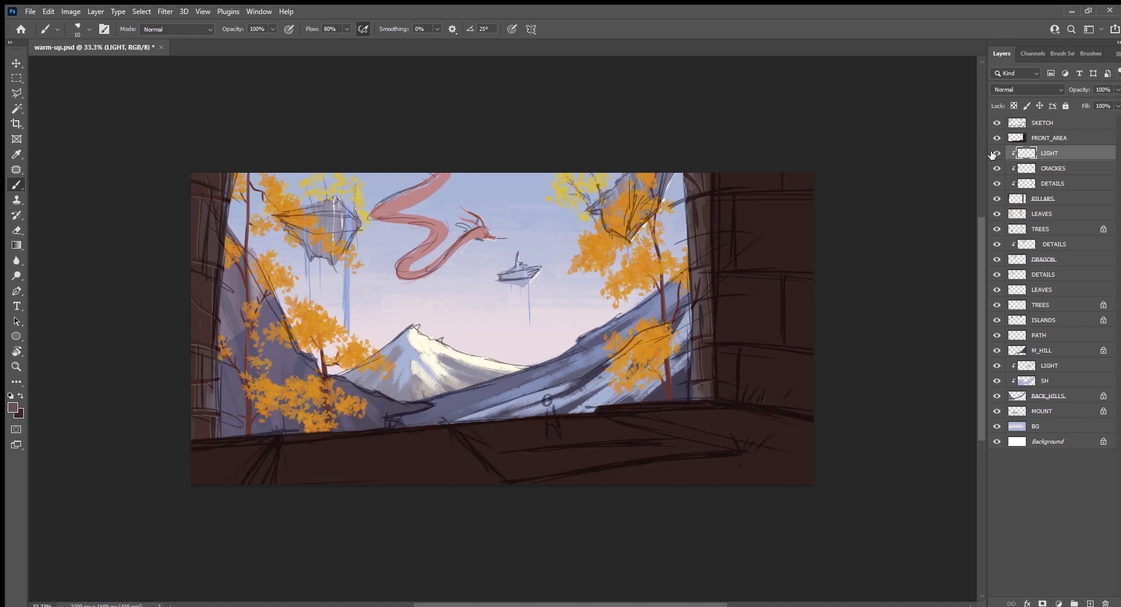
{"action": "left_click", "coordinate": [1069, 140]}
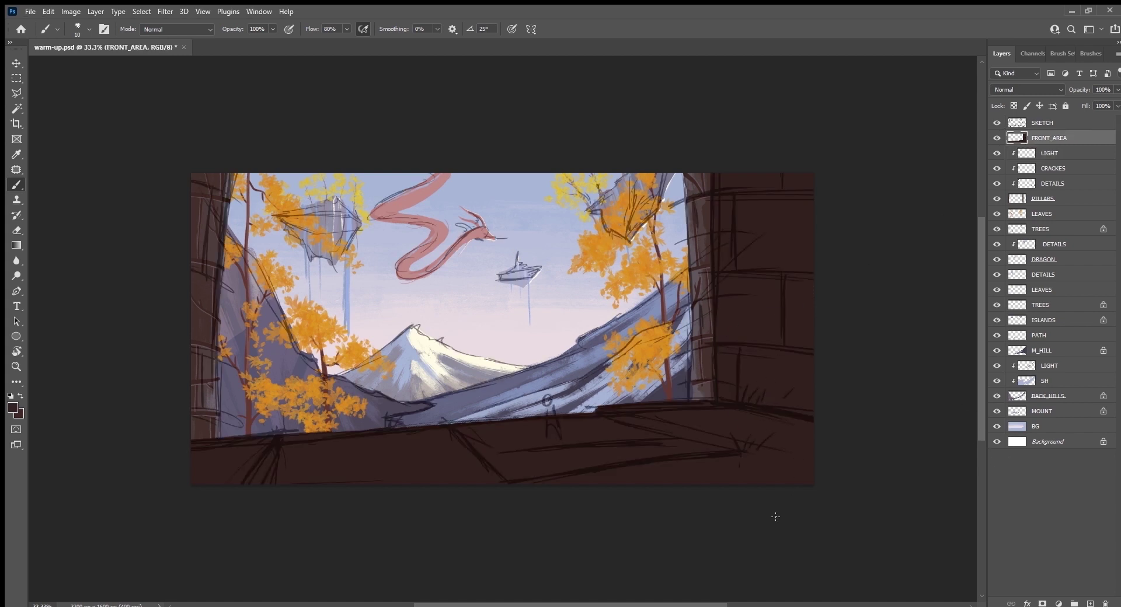
Choose the Ink 2 brush preset from the Brushes panel.
{"action": "left_click", "coordinate": [1088, 53]}
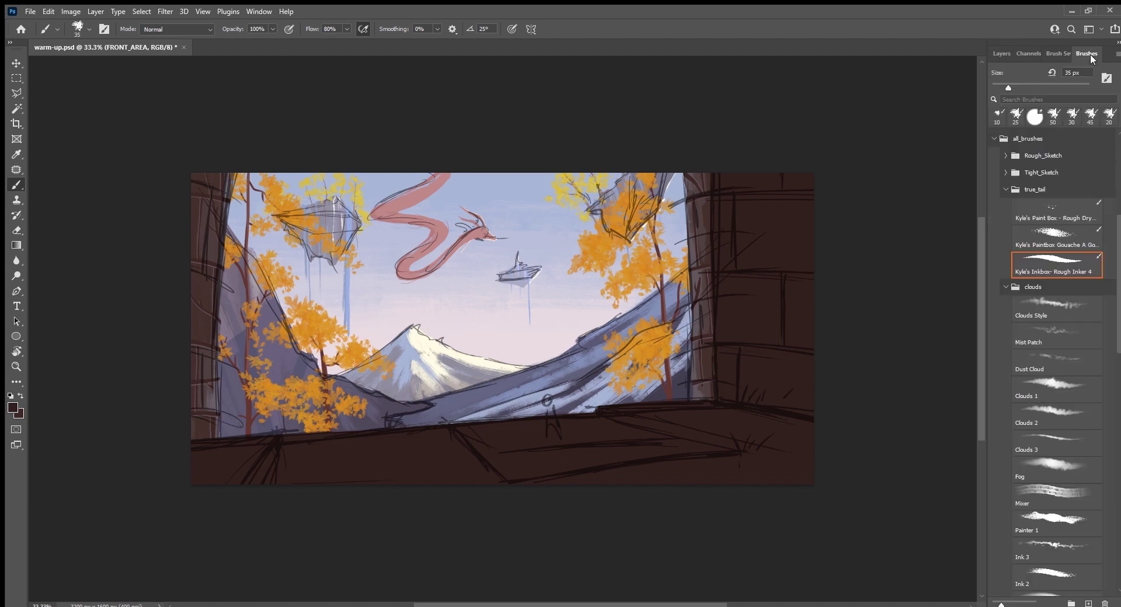
{"action": "scroll", "coordinate": [1115, 250], "scroll_direction": "down", "scroll_amount": 3}
{"action": "scroll", "coordinate": [1085, 292], "scroll_direction": "down", "scroll_amount": 2}
{"action": "left_click", "coordinate": [1057, 356]}
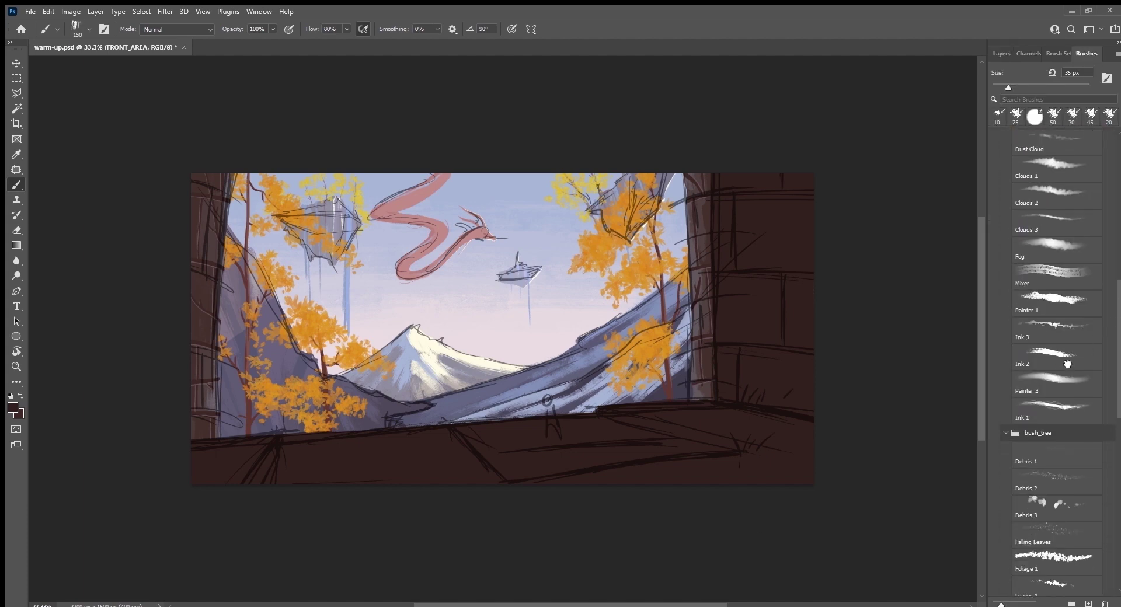
{"action": "left_click", "coordinate": [1000, 53]}
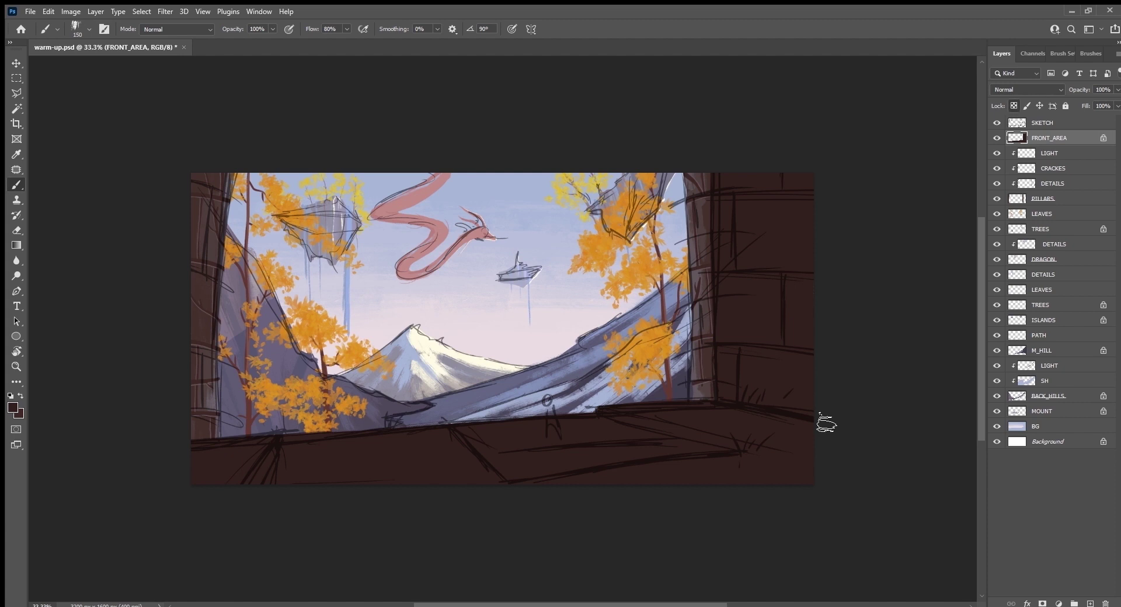
Sample colours from the painting, pan, and tilt the view about 17° counter-clockwise.
{"action": "key", "text": "i"}
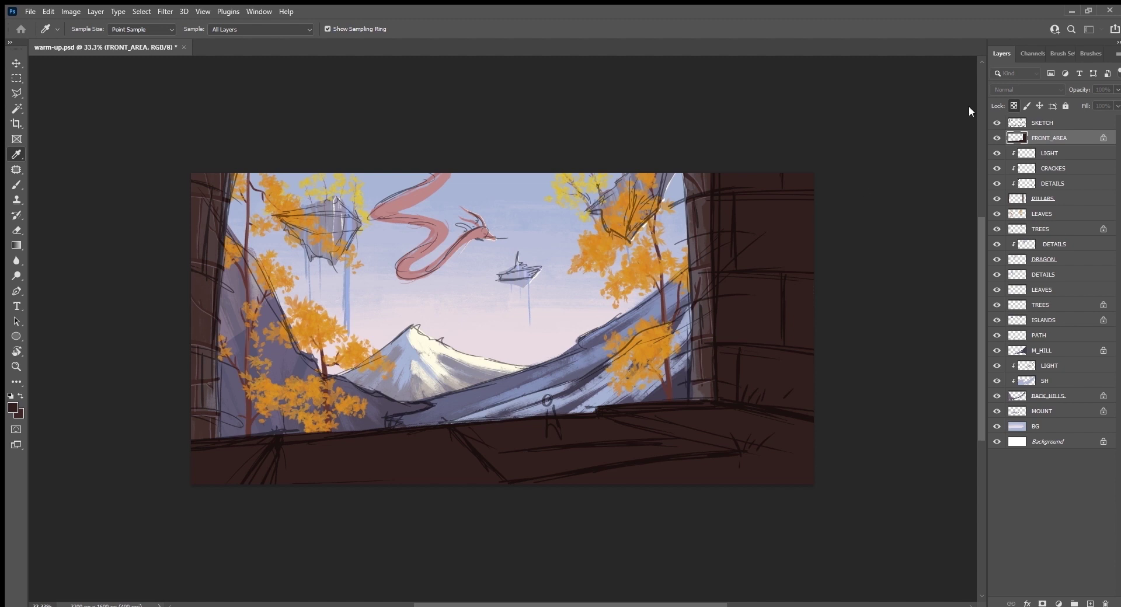
{"action": "key", "text": "b"}
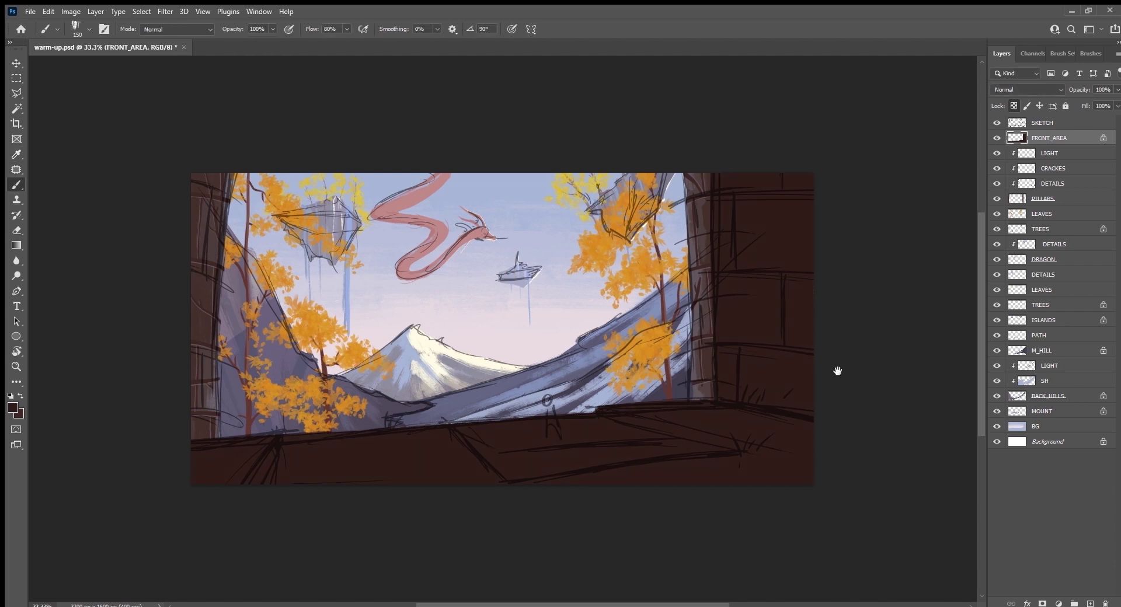
{"action": "left_click_drag", "start_coordinate": [837, 371], "coordinate": [780, 404]}
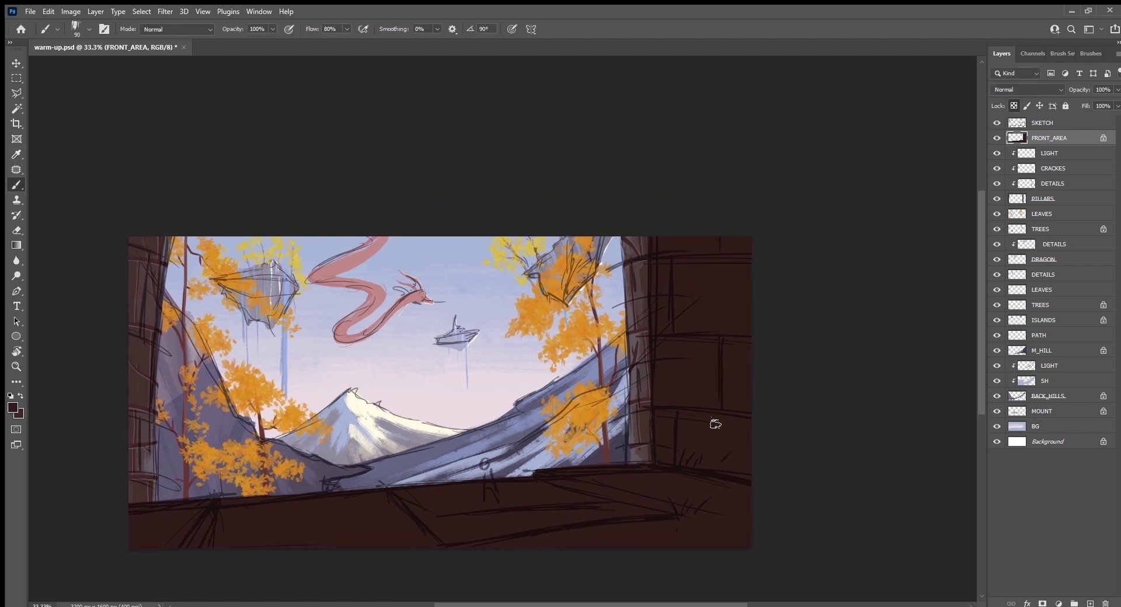
{"action": "key", "text": "i"}
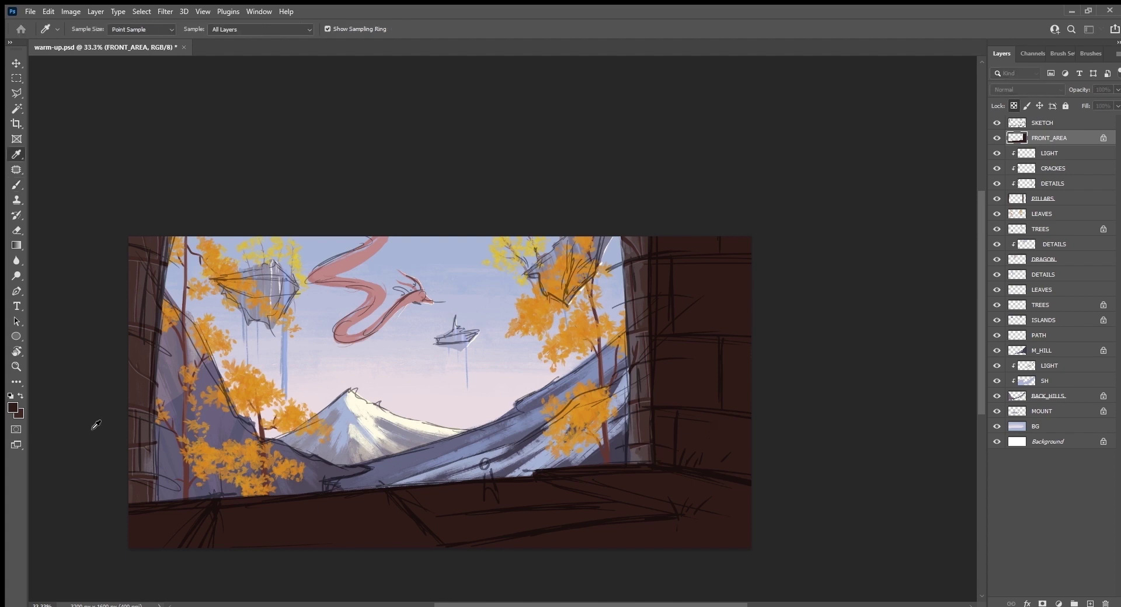
{"action": "key", "text": "b"}
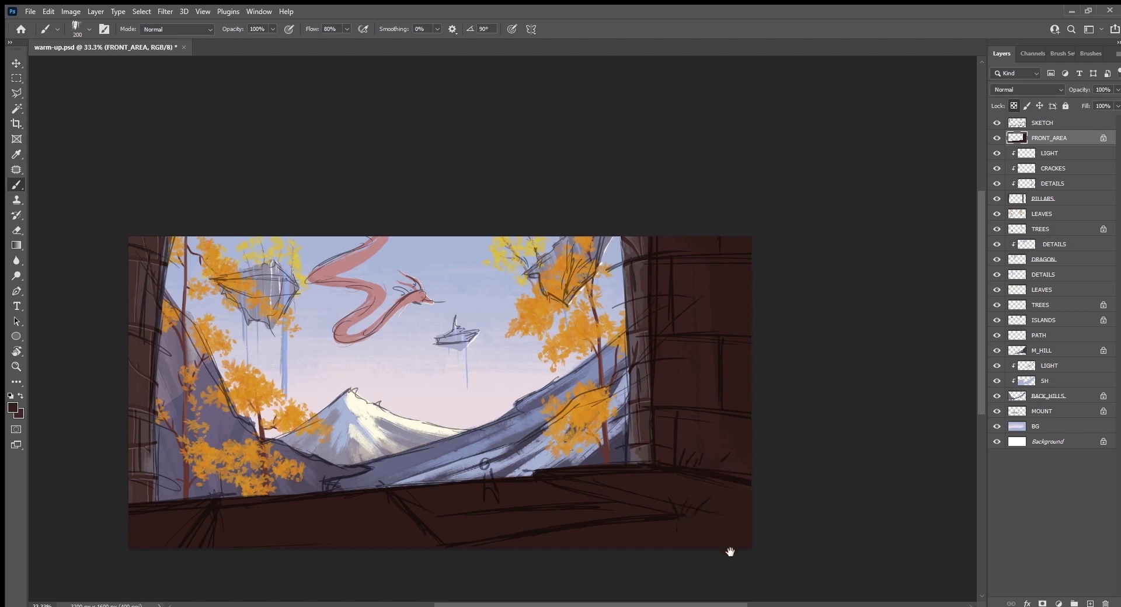
{"action": "left_click_drag", "start_coordinate": [729, 551], "coordinate": [761, 431]}
{"action": "key", "text": "r"}
{"action": "left_click_drag", "start_coordinate": [629, 524], "coordinate": [711, 483]}
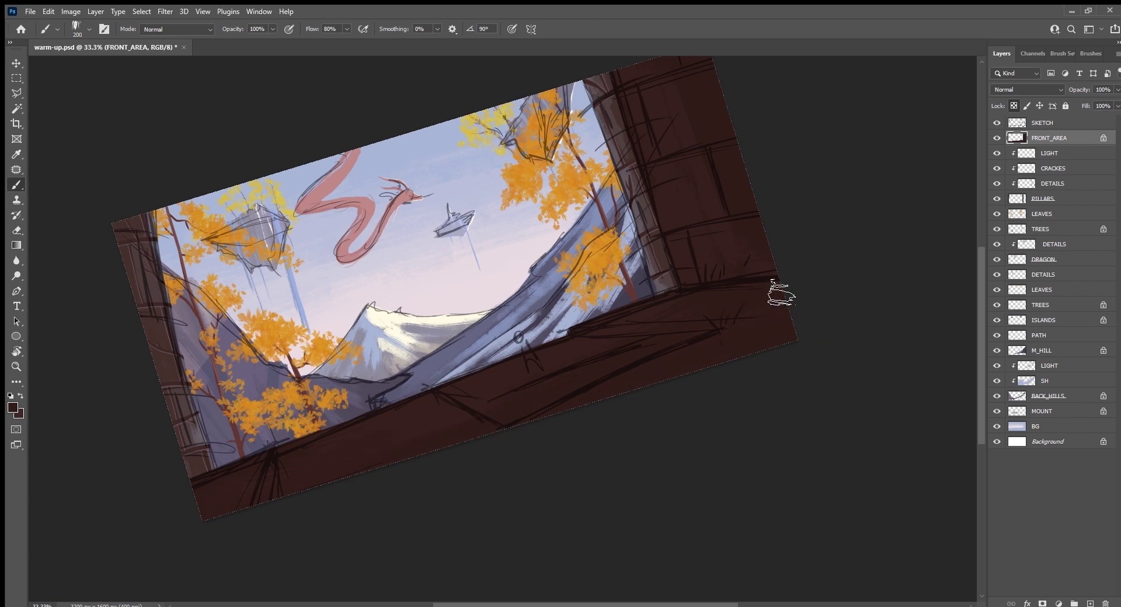
Draw a Polygonal Lasso selection around the right stone pillar.
{"action": "left_click_drag", "start_coordinate": [804, 305], "coordinate": [672, 404]}
{"action": "key", "text": "l"}
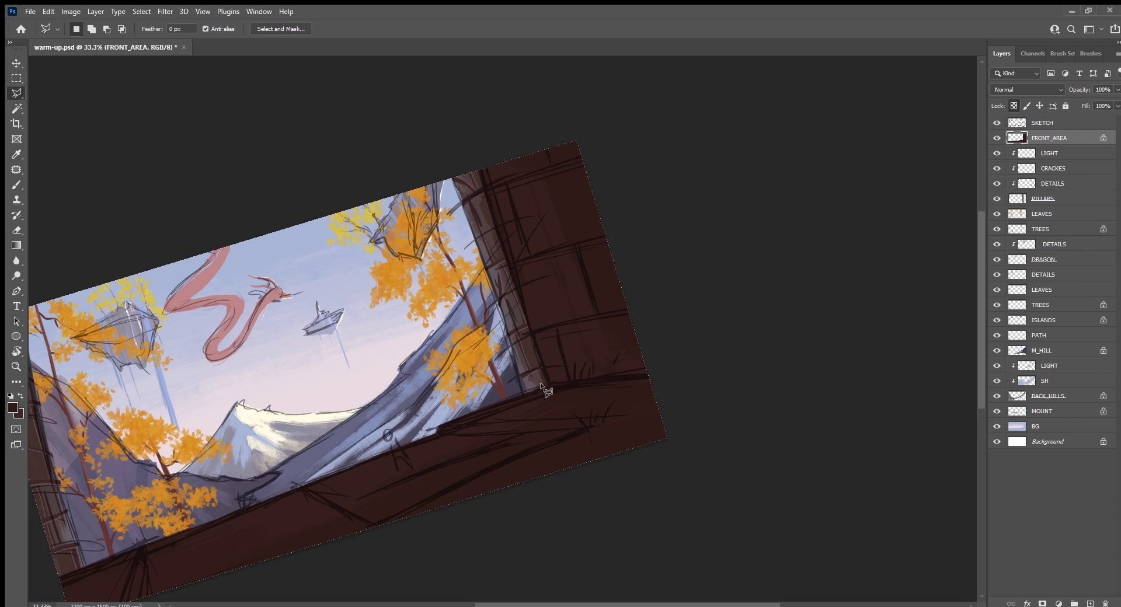
{"action": "left_click", "coordinate": [704, 371]}
{"action": "left_click", "coordinate": [702, 239]}
{"action": "left_click", "coordinate": [578, 112]}
{"action": "left_click", "coordinate": [428, 130]}
{"action": "left_click", "coordinate": [416, 249]}
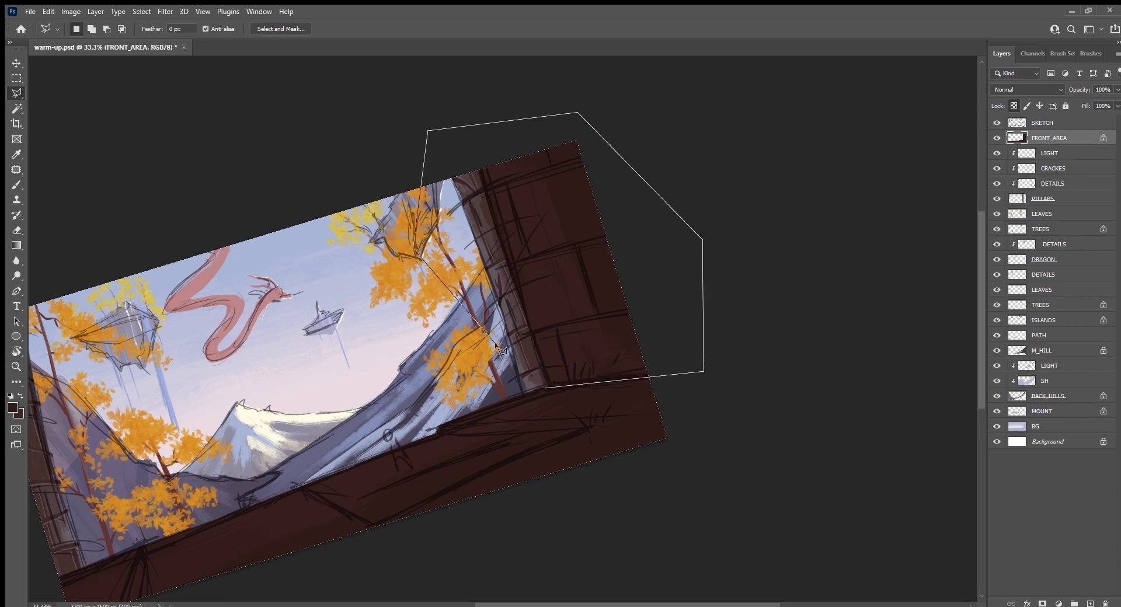
{"action": "double_click", "coordinate": [542, 386]}
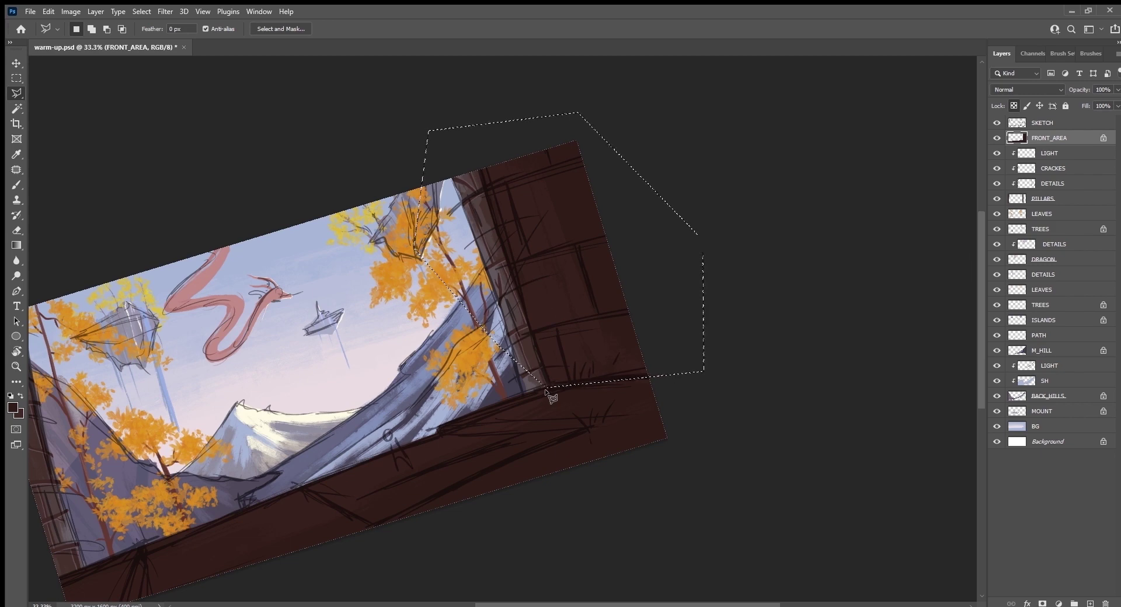
Paint a dark band down the pillar's right side, reducing the brush to 200.
{"action": "key", "text": "b"}
{"action": "key", "text": "Escape"}
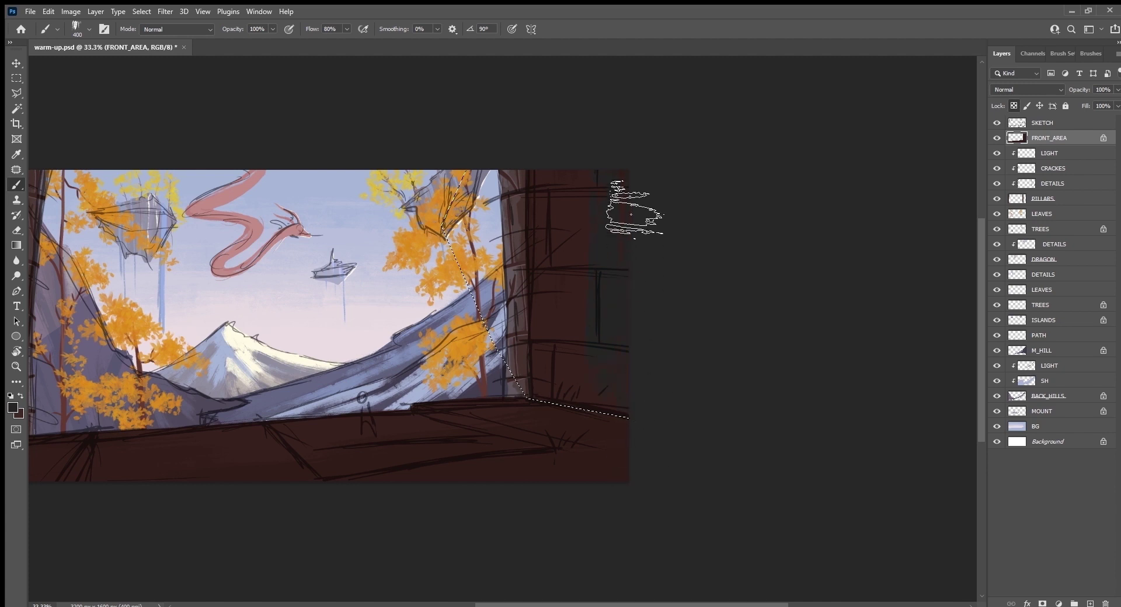
{"action": "left_click_drag", "start_coordinate": [630, 220], "coordinate": [620, 514]}
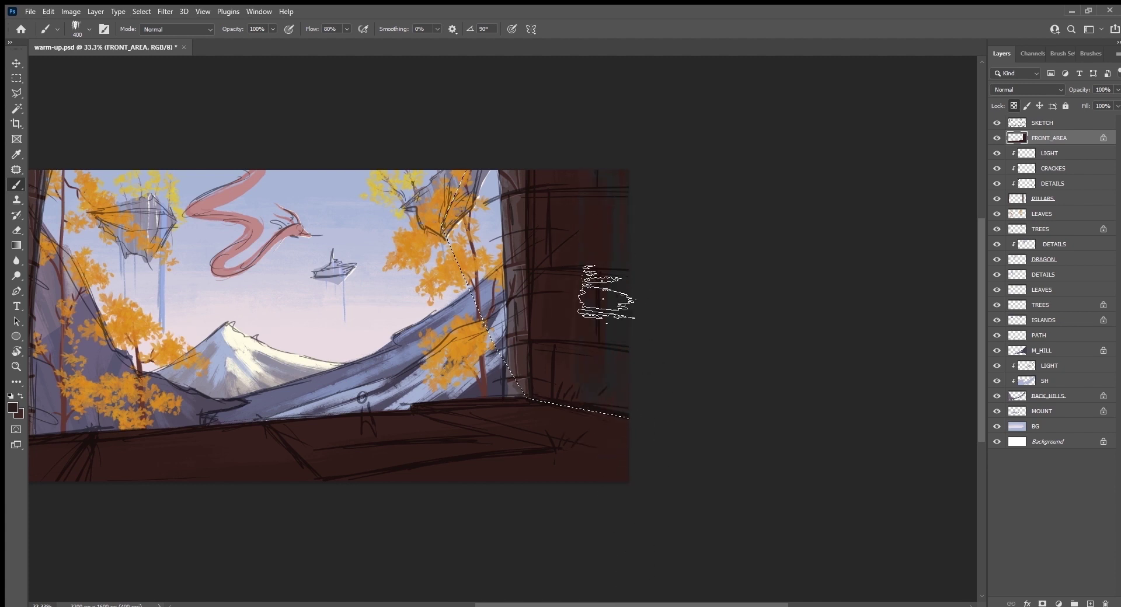
{"action": "key", "text": "bracketleft"}
{"action": "key", "text": "bracketleft"}
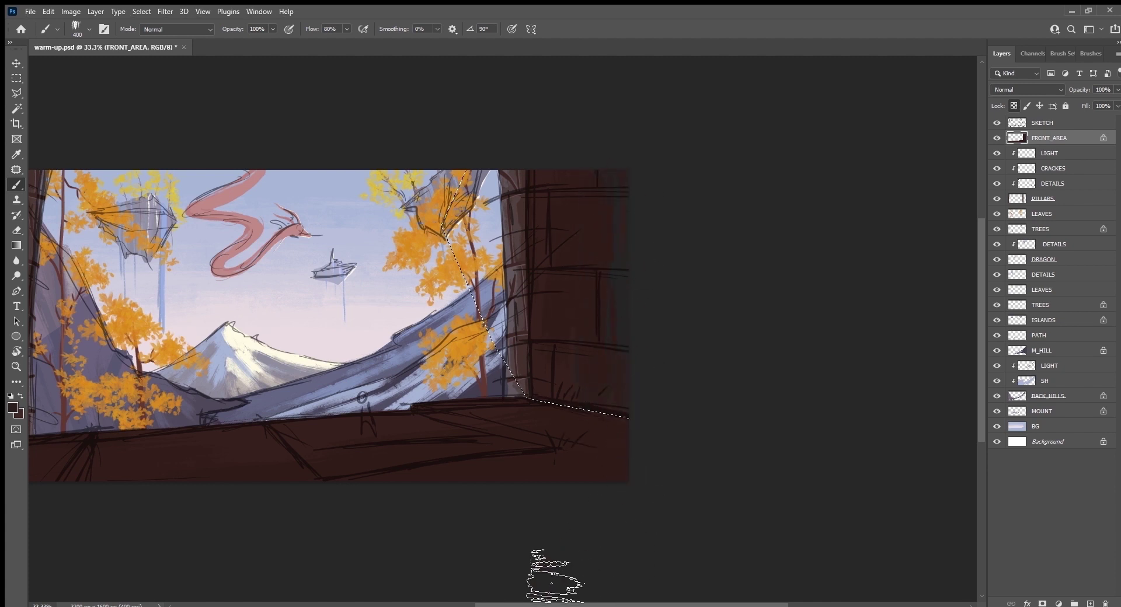
{"action": "left_click_drag", "start_coordinate": [624, 219], "coordinate": [613, 310]}
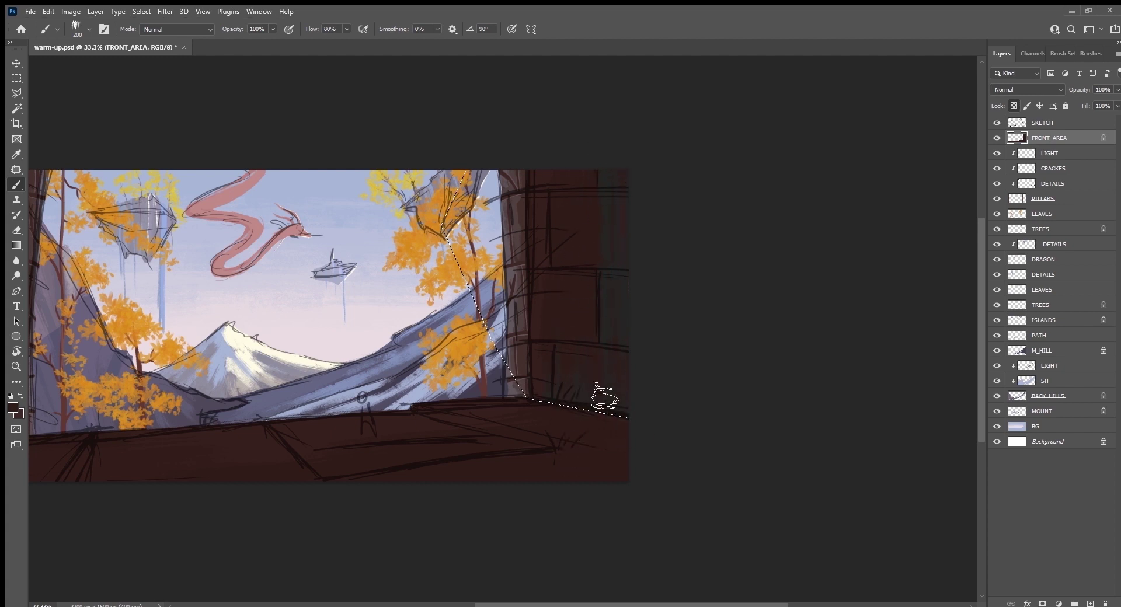
Try light grey strokes along the pillar's right edge, then undo them.
{"action": "mouse_move", "coordinate": [601, 222]}
{"action": "left_mouse_down"}
{"action": "mouse_move", "coordinate": [613, 283]}
{"action": "mouse_move", "coordinate": [605, 226]}
{"action": "left_mouse_up"}
{"action": "left_click_drag", "start_coordinate": [616, 287], "coordinate": [605, 175]}
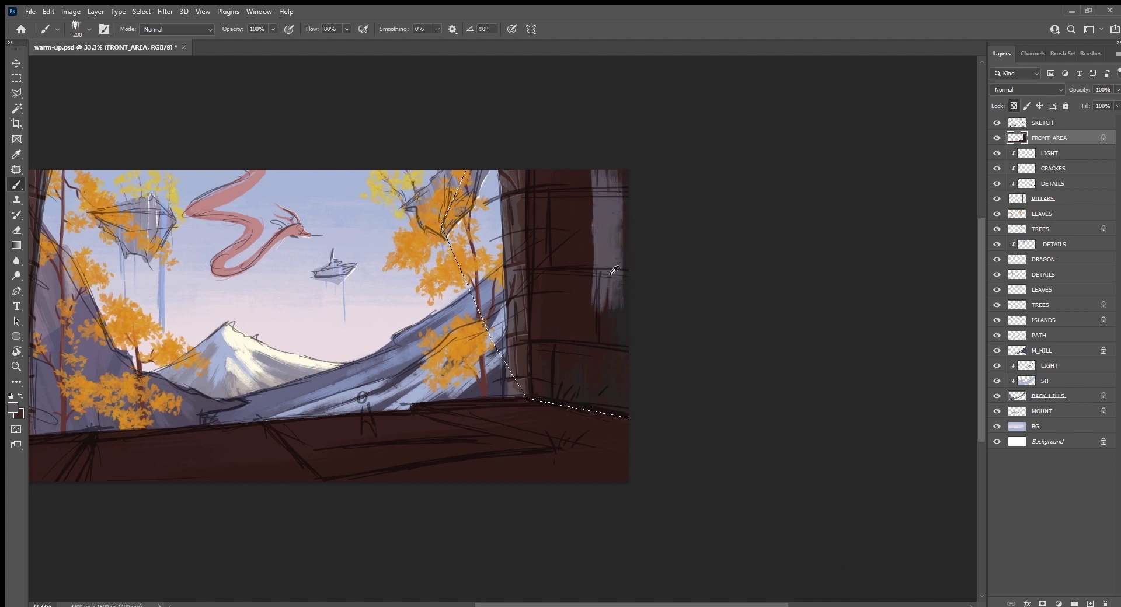
{"action": "left_click", "coordinate": [614, 300], "text": "alt"}
{"action": "left_click_drag", "start_coordinate": [619, 324], "coordinate": [628, 216]}
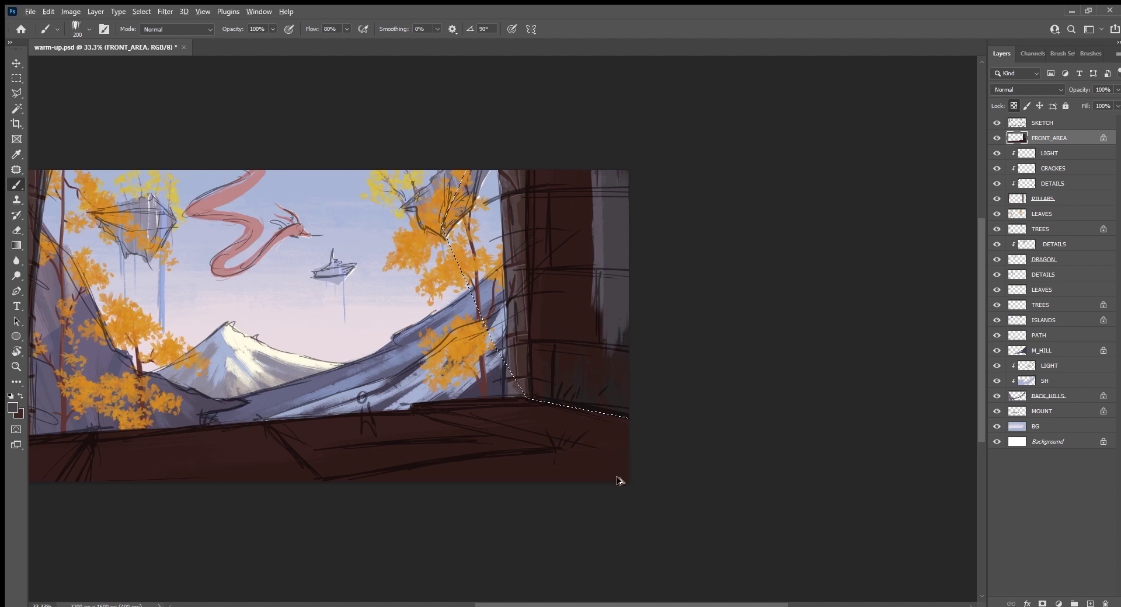
{"action": "key", "text": "ctrl+z"}
{"action": "key", "text": "ctrl+z"}
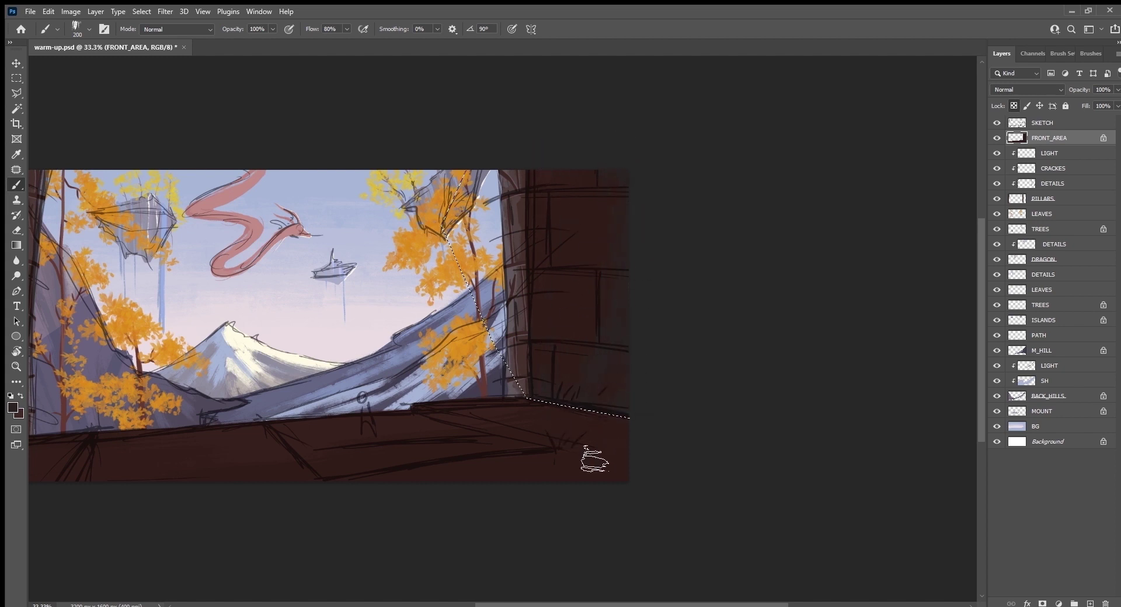
Invert the selection and brush sky lavender across the dark ground strip.
{"action": "left_click_drag", "start_coordinate": [513, 493], "coordinate": [703, 453]}
{"action": "key", "text": "ctrl+shift+i"}
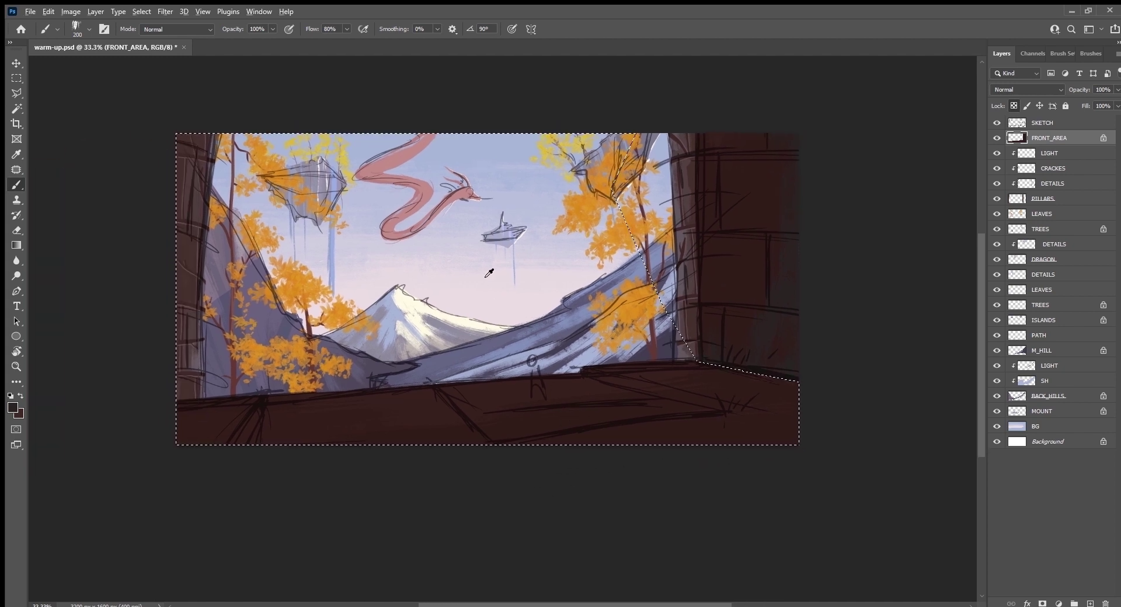
{"action": "left_click", "coordinate": [503, 163], "text": "alt"}
{"action": "mouse_move", "coordinate": [488, 429]}
{"action": "left_mouse_down"}
{"action": "mouse_move", "coordinate": [581, 400]}
{"action": "mouse_move", "coordinate": [437, 401]}
{"action": "mouse_move", "coordinate": [569, 386]}
{"action": "mouse_move", "coordinate": [383, 427]}
{"action": "mouse_move", "coordinate": [300, 420]}
{"action": "mouse_move", "coordinate": [641, 398]}
{"action": "left_mouse_up"}
{"action": "left_click", "coordinate": [569, 386], "text": "alt"}
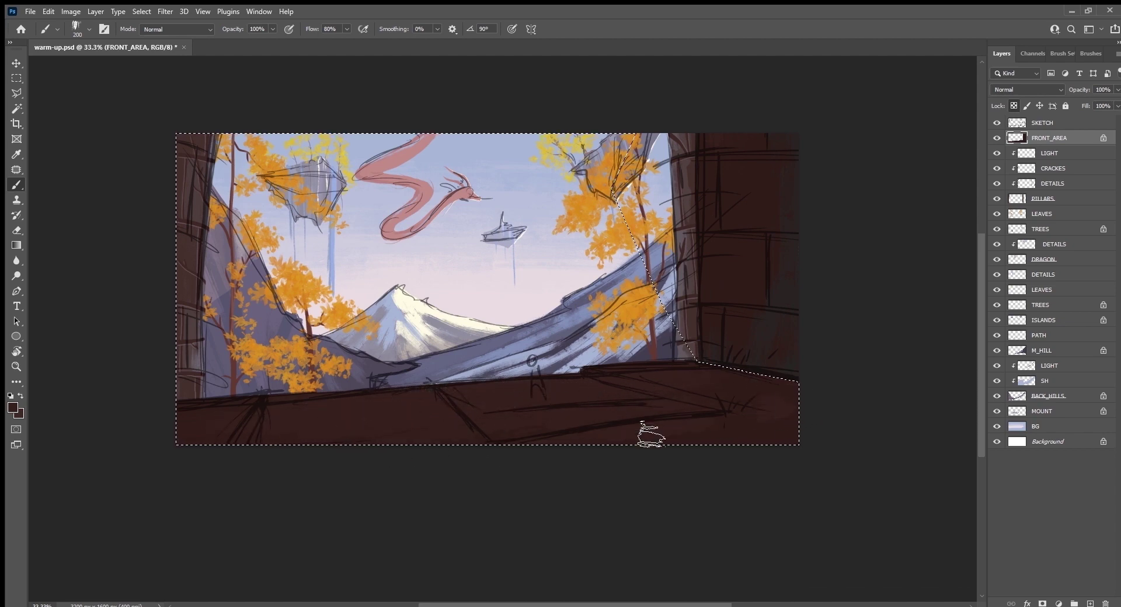
{"action": "left_click_drag", "start_coordinate": [541, 555], "coordinate": [661, 531]}
Speckle lavender highlights, then darker brown strokes, along the ground strip.
{"action": "left_click", "coordinate": [413, 175], "text": "alt"}
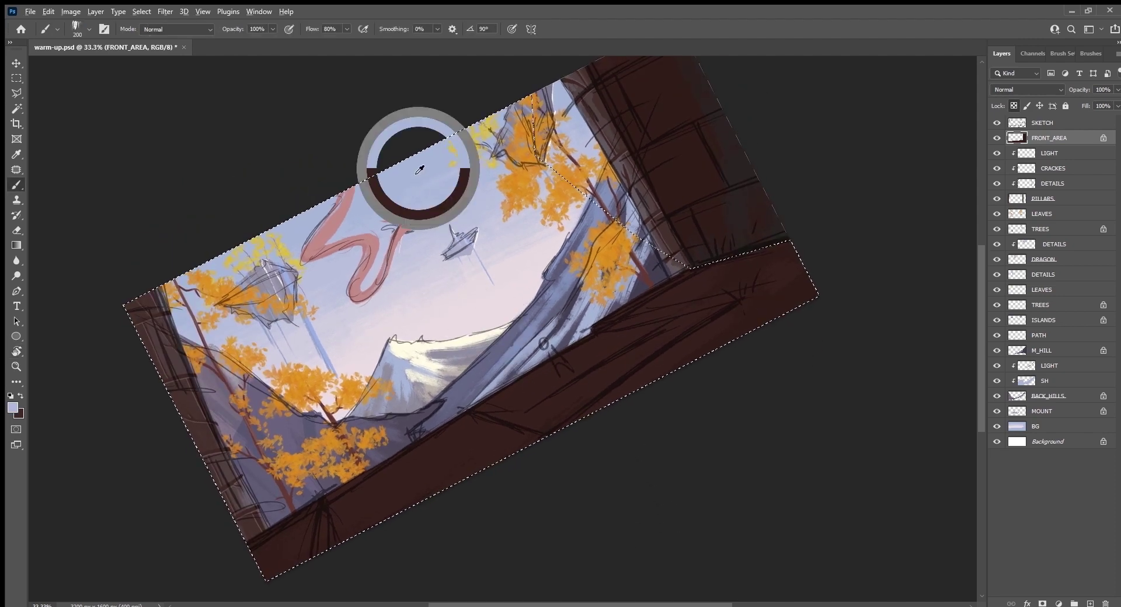
{"action": "mouse_move", "coordinate": [388, 488]}
{"action": "left_mouse_down"}
{"action": "mouse_move", "coordinate": [481, 435]}
{"action": "mouse_move", "coordinate": [363, 519]}
{"action": "mouse_move", "coordinate": [500, 430]}
{"action": "mouse_move", "coordinate": [295, 536]}
{"action": "mouse_move", "coordinate": [321, 537]}
{"action": "mouse_move", "coordinate": [496, 449]}
{"action": "mouse_move", "coordinate": [676, 330]}
{"action": "left_mouse_up"}
{"action": "left_click", "coordinate": [443, 467], "text": "alt"}
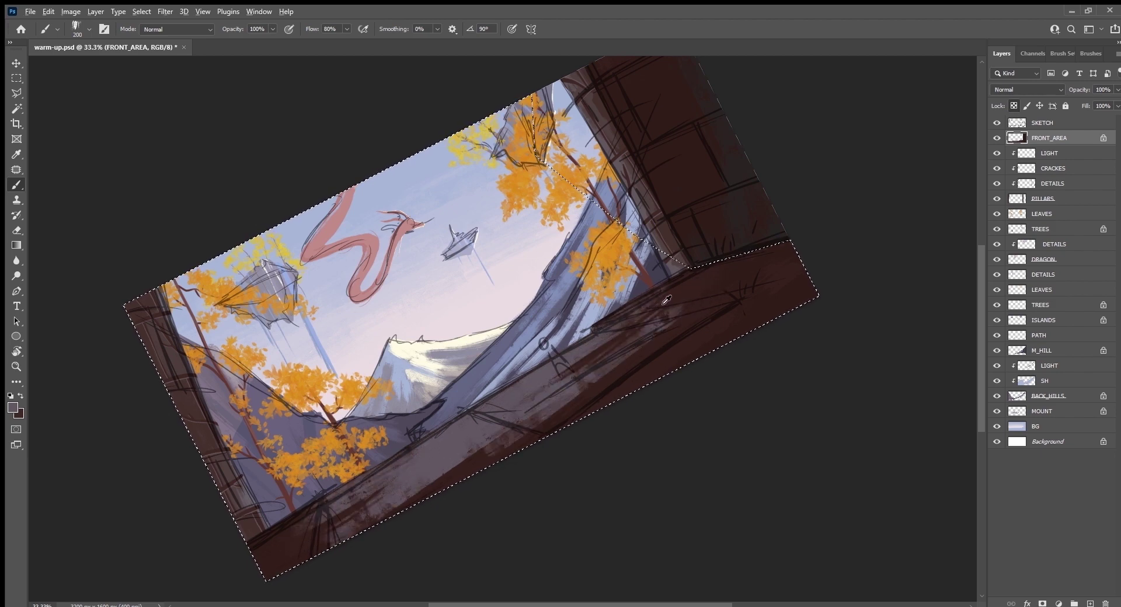
{"action": "left_click", "coordinate": [666, 300], "text": "alt"}
{"action": "mouse_move", "coordinate": [493, 463]}
{"action": "left_mouse_down"}
{"action": "mouse_move", "coordinate": [358, 555]}
{"action": "mouse_move", "coordinate": [484, 435]}
{"action": "mouse_move", "coordinate": [409, 467]}
{"action": "left_mouse_up"}
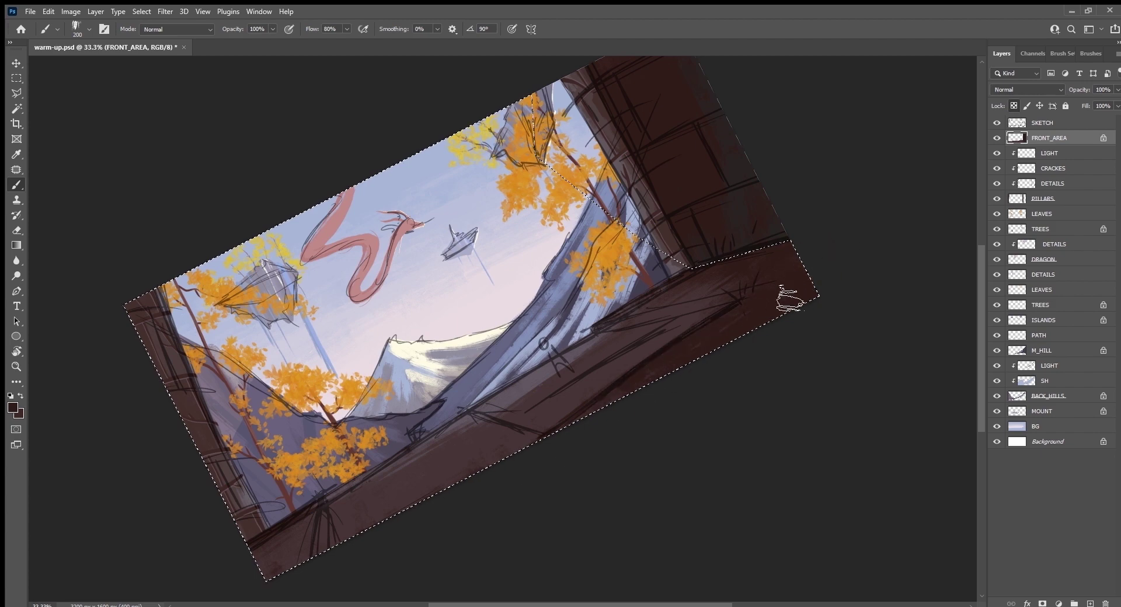
{"action": "left_click_drag", "start_coordinate": [331, 516], "coordinate": [581, 375]}
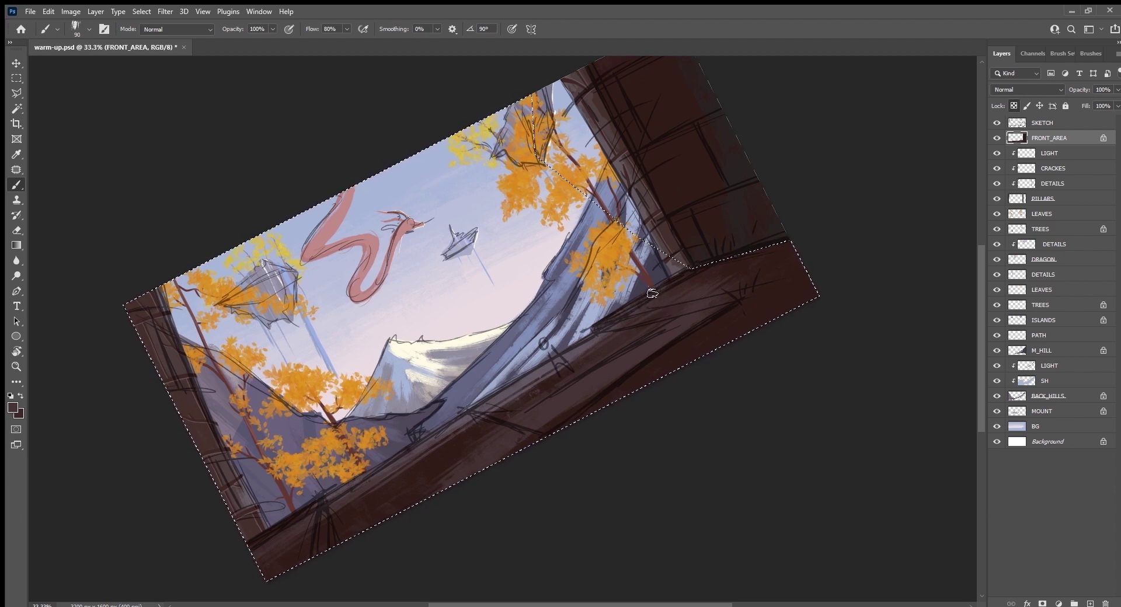
Hide the sketch lines, darken the lower ledge, and recentre the rotated view.
{"action": "left_click", "coordinate": [996, 122]}
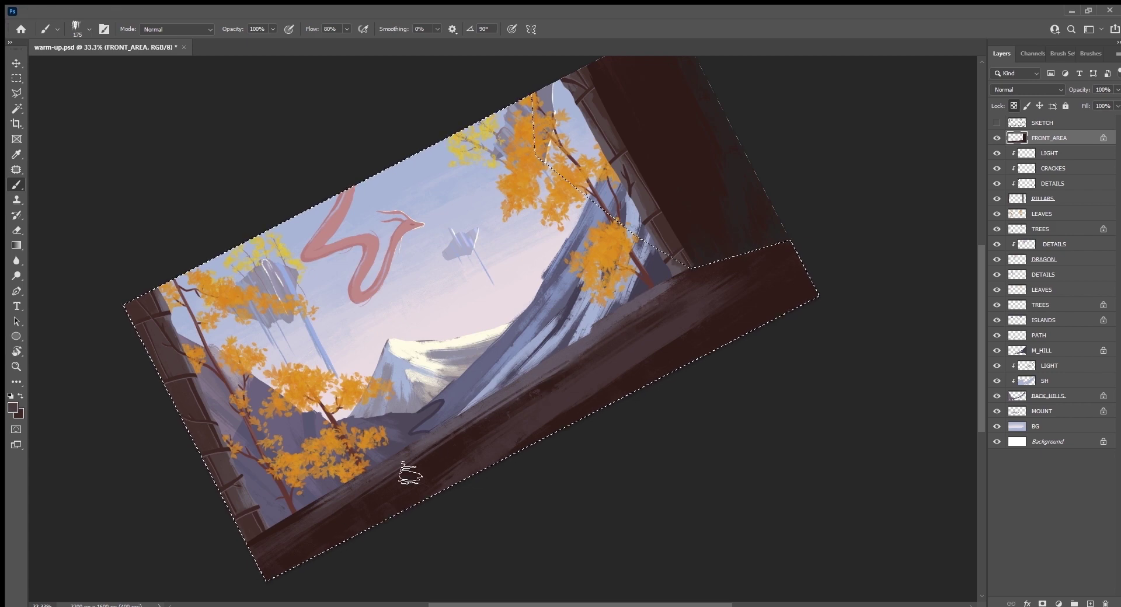
{"action": "left_click", "coordinate": [510, 414], "text": "alt"}
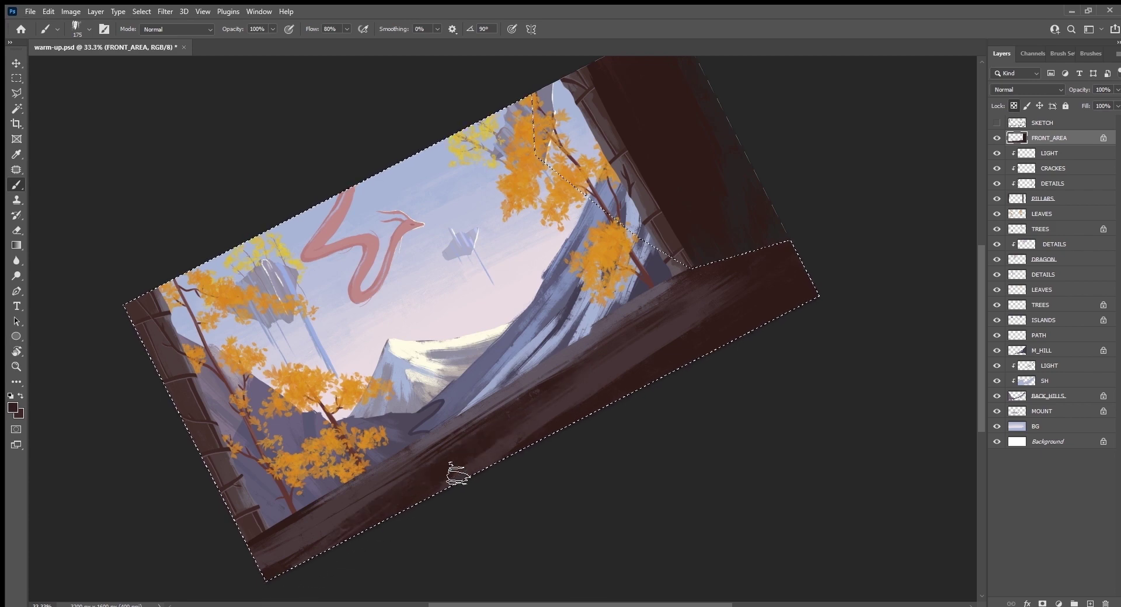
{"action": "left_click_drag", "start_coordinate": [268, 583], "coordinate": [251, 593]}
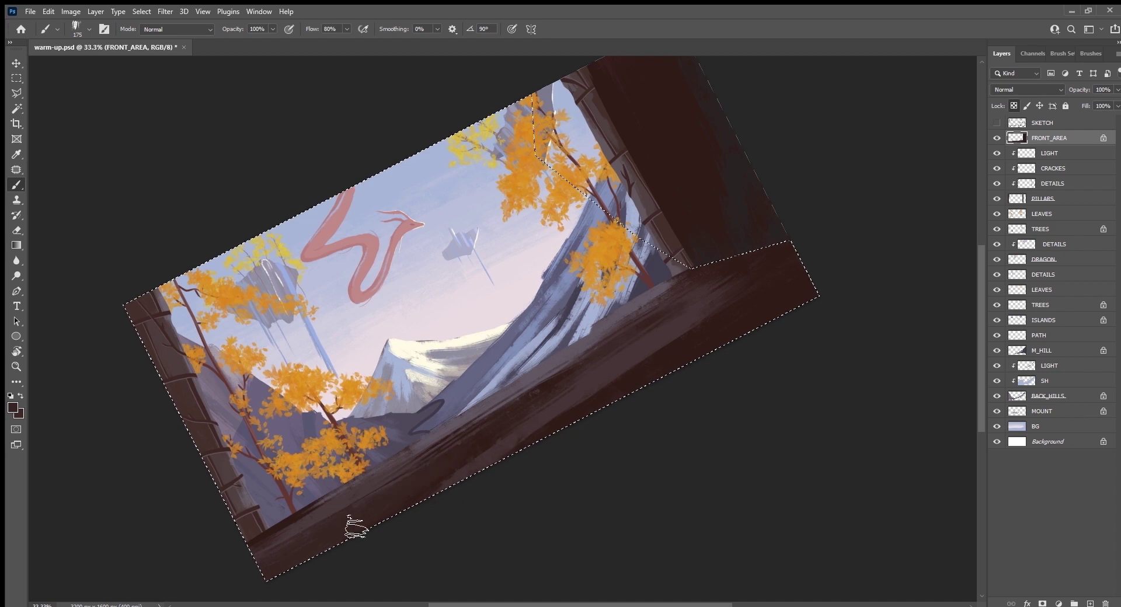
{"action": "scroll", "coordinate": [468, 445], "scroll_direction": "left", "scroll_amount": 10}
{"action": "left_click_drag", "start_coordinate": [913, 512], "coordinate": [155, 398]}
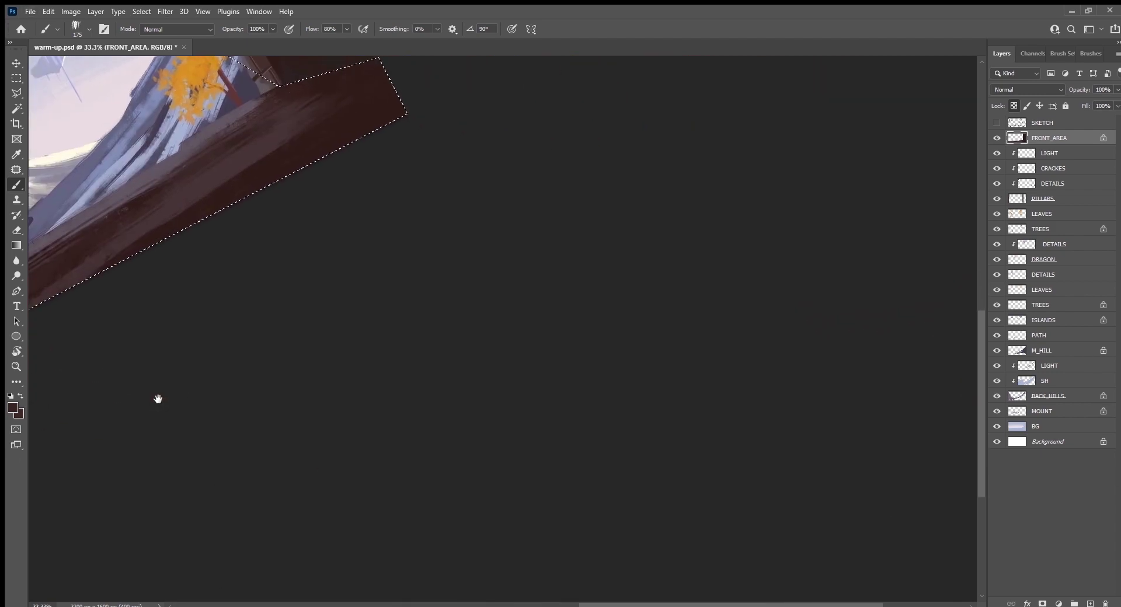
{"action": "scroll", "coordinate": [880, 518], "scroll_direction": "left", "scroll_amount": 8}
{"action": "left_click_drag", "start_coordinate": [567, 440], "coordinate": [548, 475]}
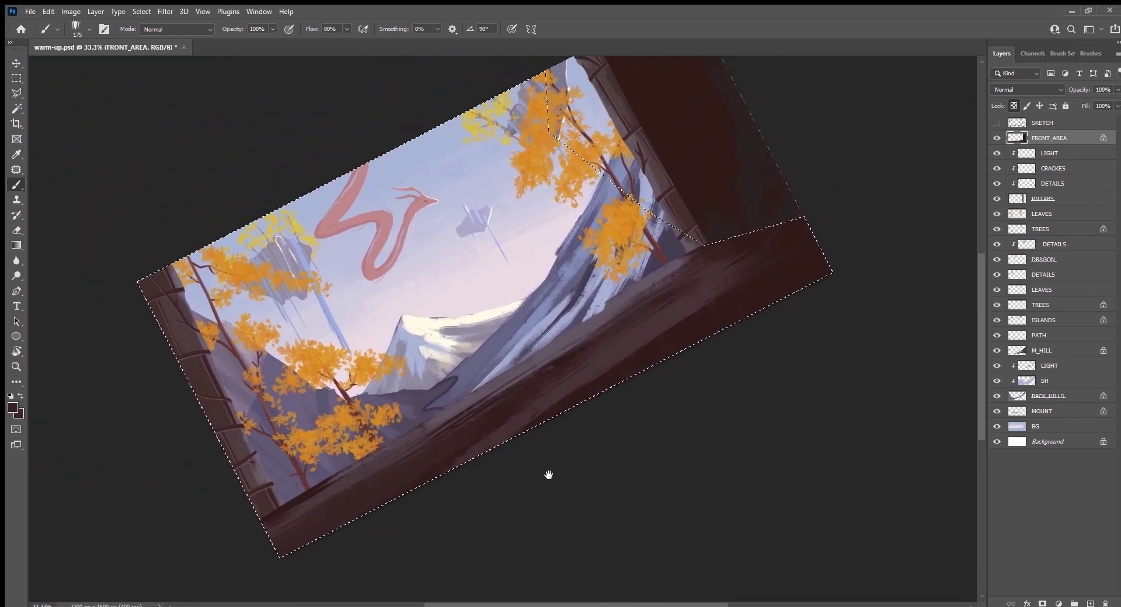
Streak lighter strokes across the lower right floor and set the brush to 150 px.
{"action": "left_click", "coordinate": [706, 291], "text": "alt"}
{"action": "left_click_drag", "start_coordinate": [719, 303], "coordinate": [639, 359]}
{"action": "left_click_drag", "start_coordinate": [783, 268], "coordinate": [716, 330]}
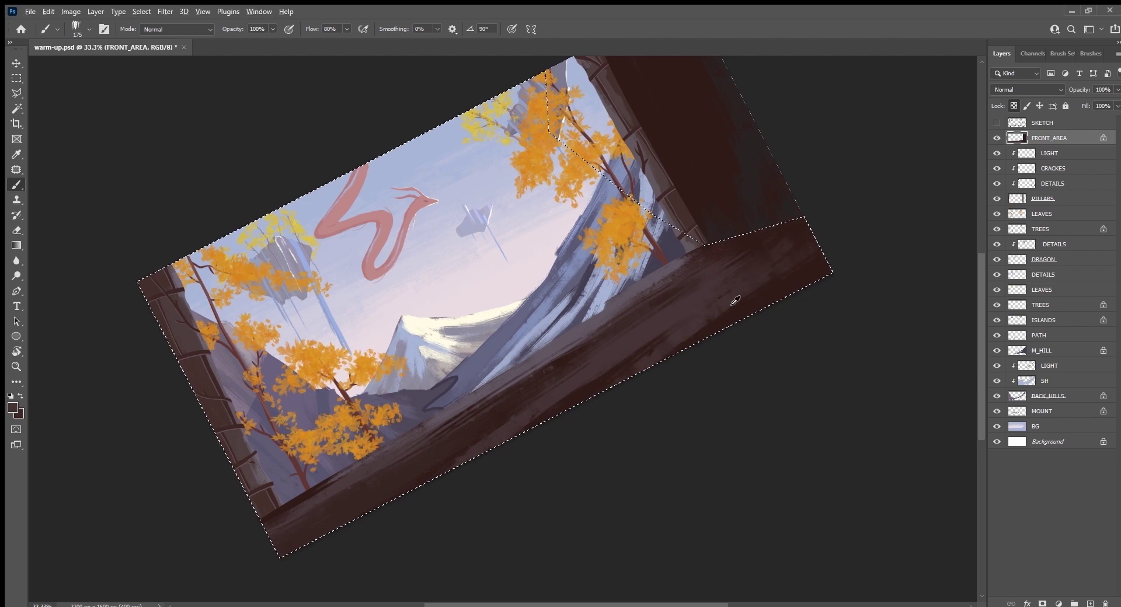
{"action": "left_click_drag", "start_coordinate": [789, 306], "coordinate": [786, 338]}
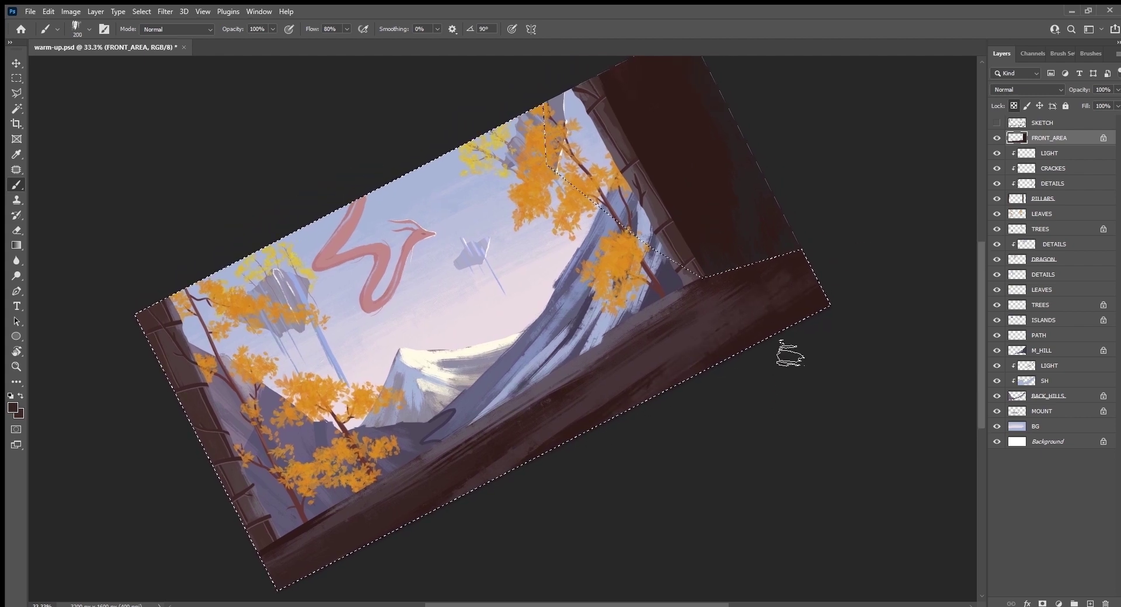
{"action": "key", "text": "bracketright"}
{"action": "key", "text": "bracketright"}
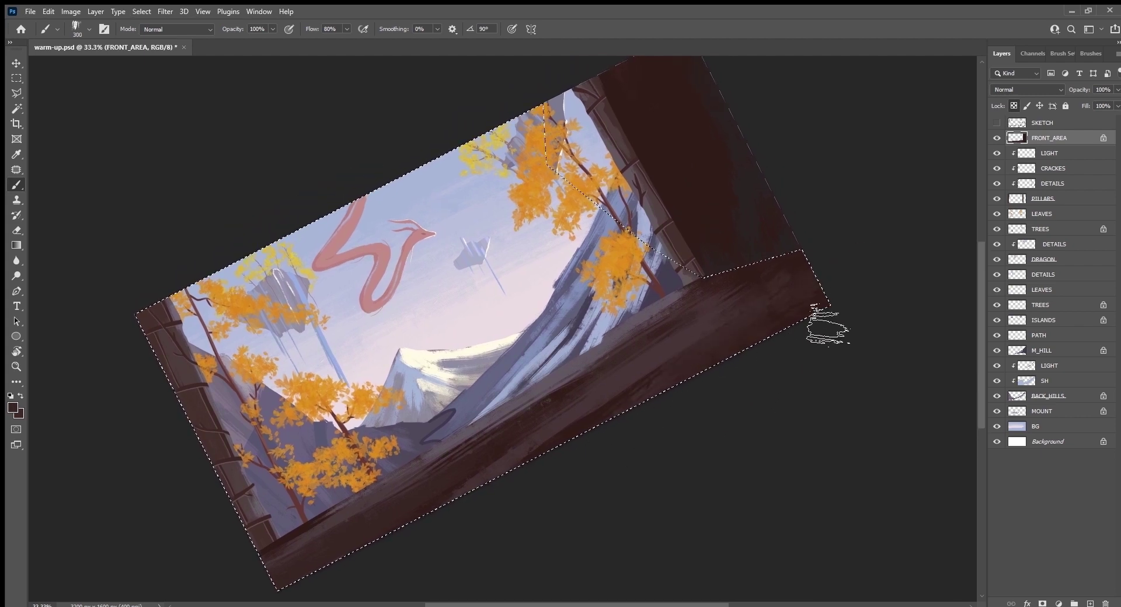
{"action": "key", "text": "bracketleft"}
{"action": "key", "text": "bracketleft"}
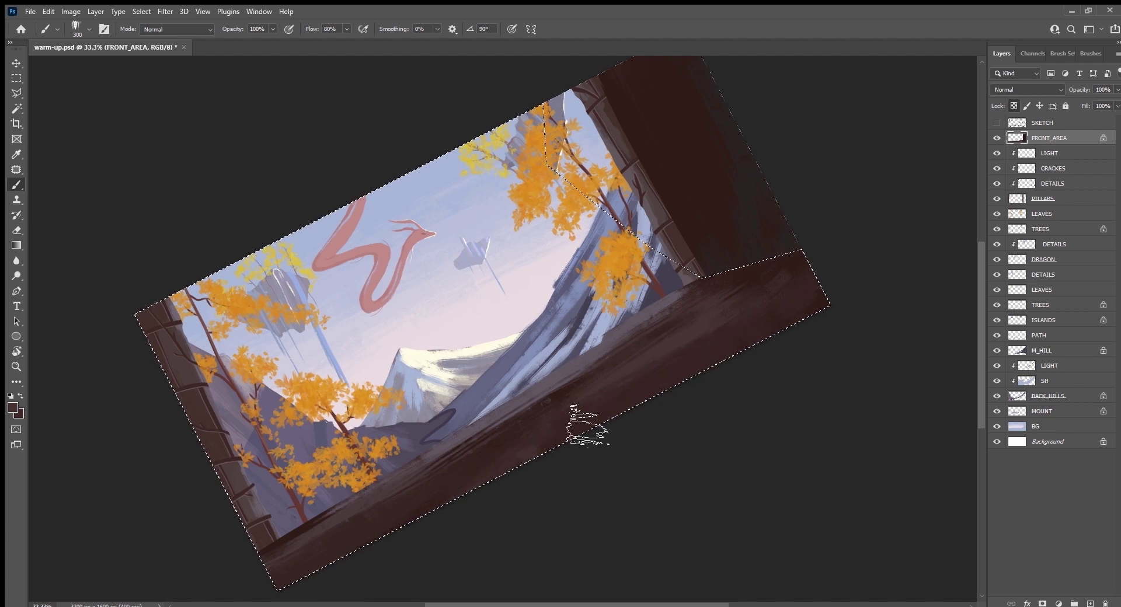
{"action": "key", "text": "bracketleft"}
{"action": "key", "text": "bracketleft"}
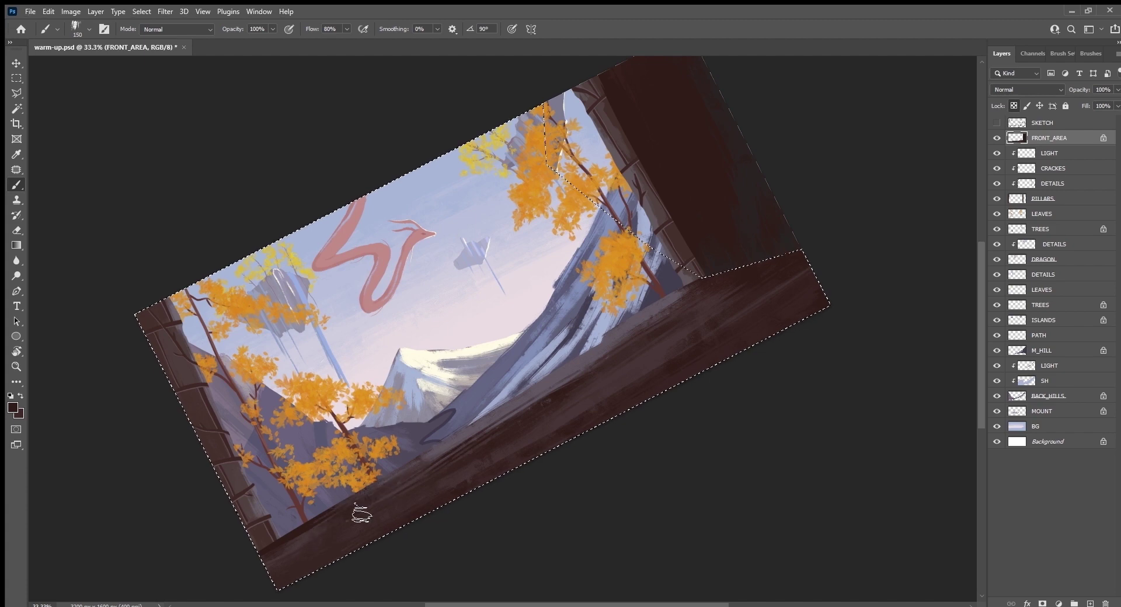
Paint lighter strokes along the lower ledge and straighten the view rotation.
{"action": "left_click", "coordinate": [435, 460], "text": "alt"}
{"action": "left_click_drag", "start_coordinate": [322, 546], "coordinate": [548, 405]}
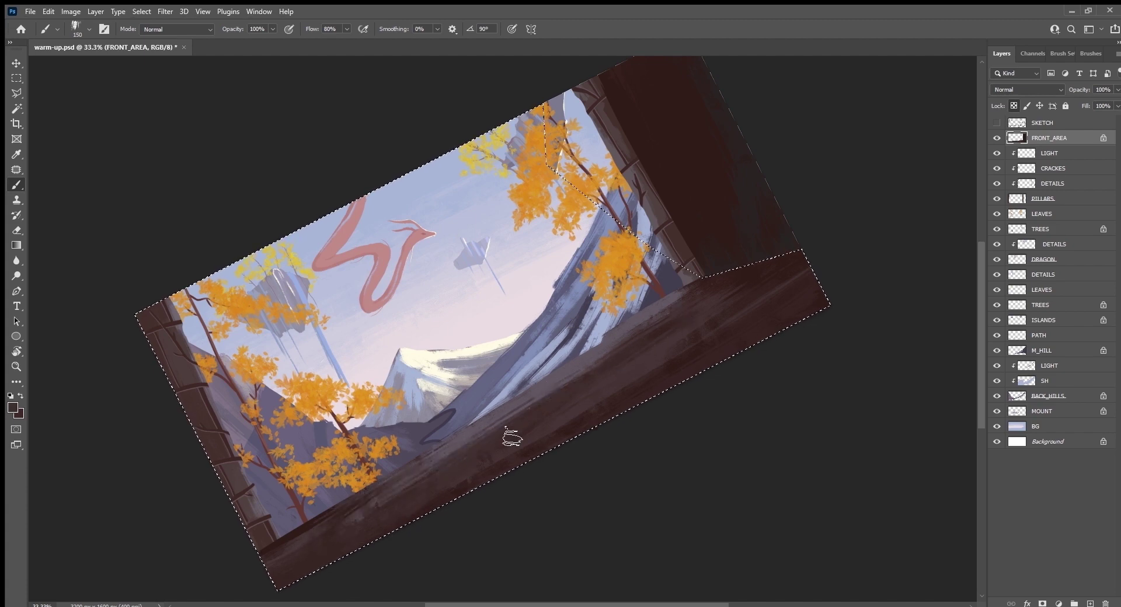
{"action": "key", "text": "Escape"}
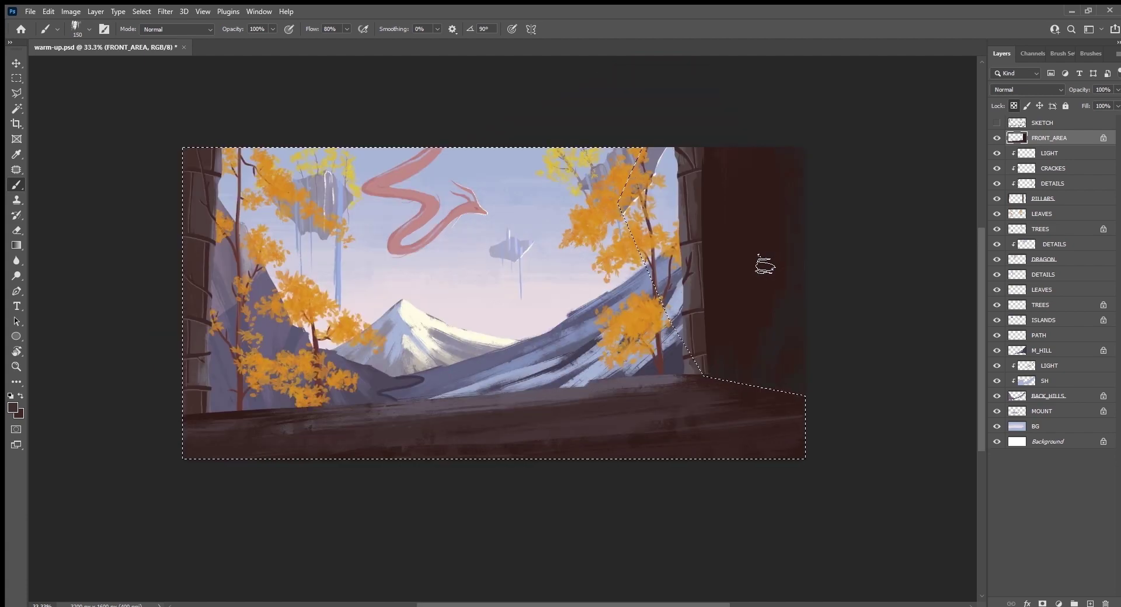
Create a new layer named DETAILS.
{"action": "key", "text": "ctrl+shift+alt+n"}
{"action": "double_click", "coordinate": [1042, 138]}
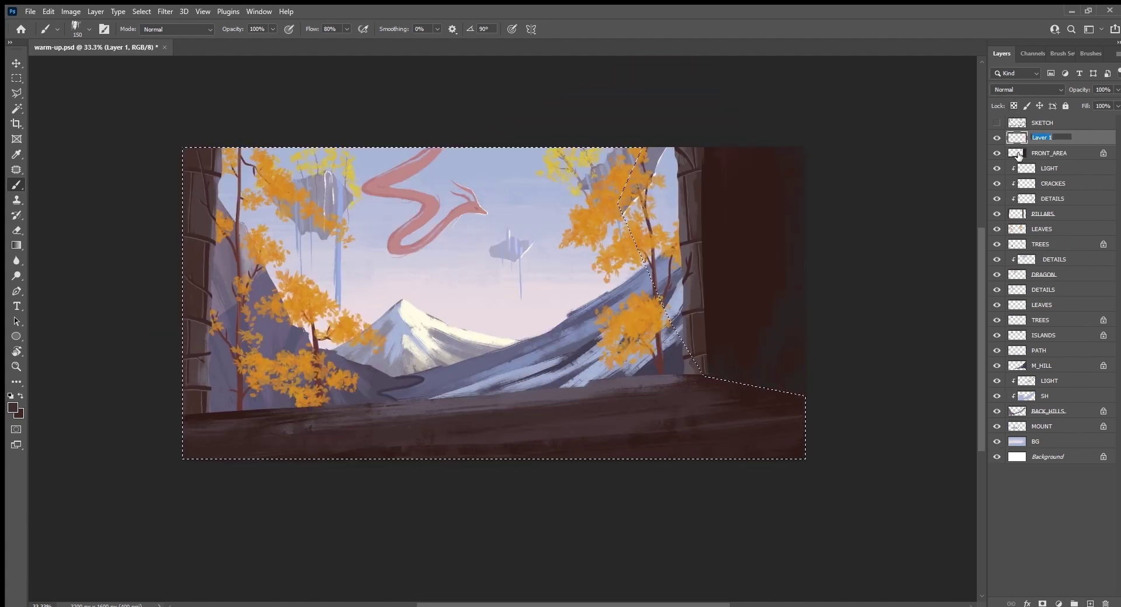
{"action": "type", "text": "DETAILS"}
{"action": "key", "text": "Return"}
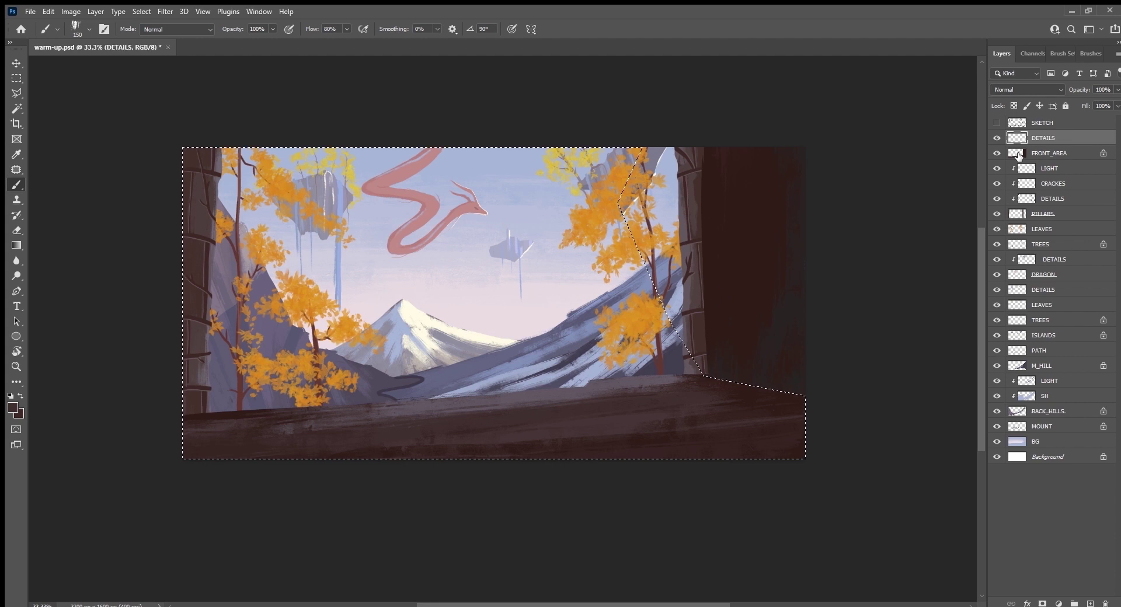
Select Kyle's Inkbox Rough Inker 4 brush at 40 px, zoomed to 50%.
{"action": "left_click", "coordinate": [1088, 53]}
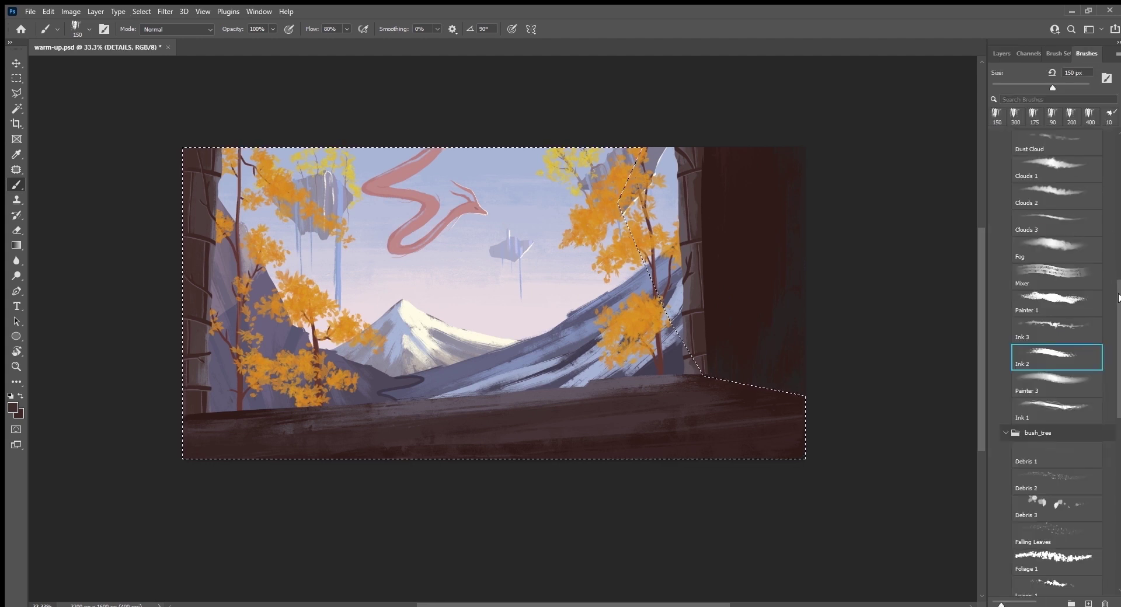
{"action": "left_click_drag", "start_coordinate": [1117, 297], "coordinate": [1118, 239]}
{"action": "left_click", "coordinate": [1051, 225]}
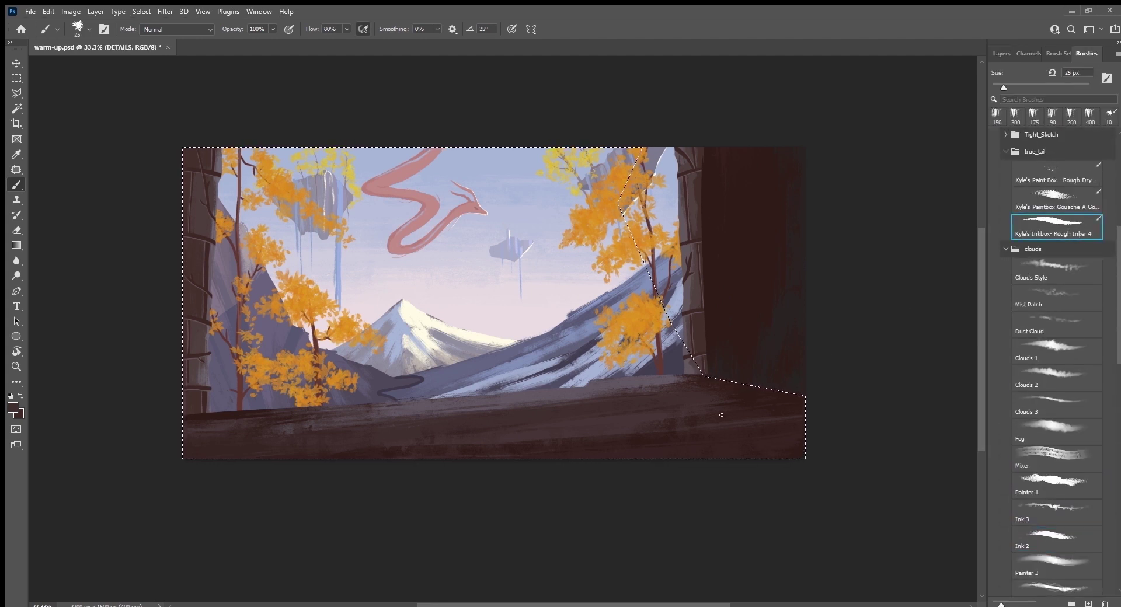
{"action": "key", "text": "ctrl+plus"}
{"action": "key", "text": "bracketright"}
{"action": "key", "text": "bracketright"}
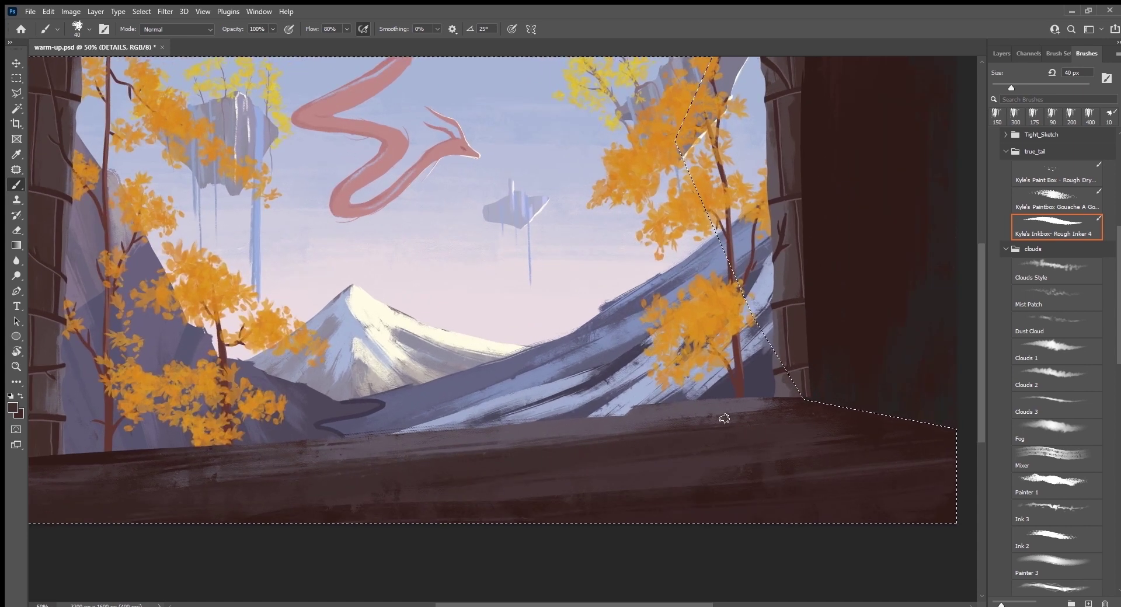
Sample the dark pillar colour and turn the SKETCH layer back on.
{"action": "left_click_drag", "start_coordinate": [843, 507], "coordinate": [748, 450]}
{"action": "left_click", "coordinate": [750, 285], "text": "alt"}
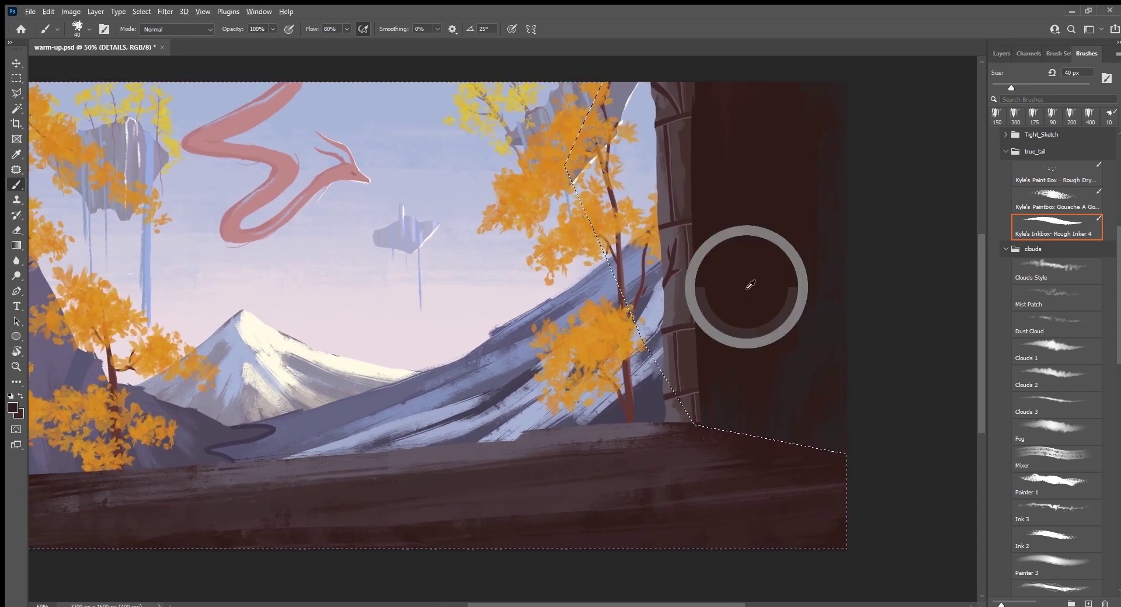
{"action": "left_click", "coordinate": [1001, 53]}
{"action": "left_click", "coordinate": [997, 123]}
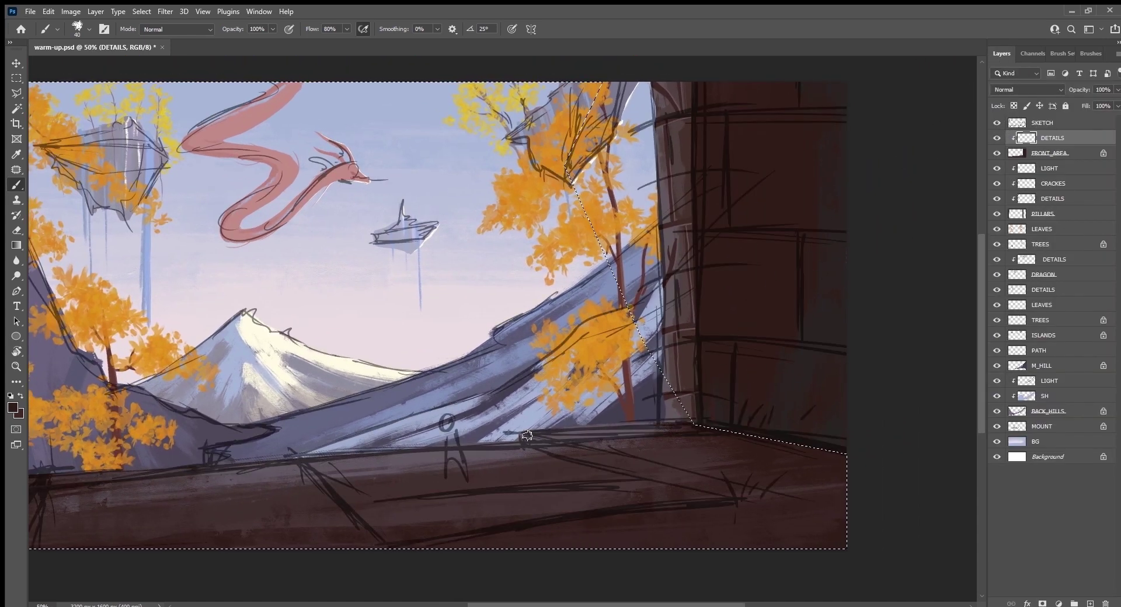
Draw two dark lines along the front ledge on DETAILS.
{"action": "left_click", "coordinate": [666, 553]}
{"action": "left_click_drag", "start_coordinate": [555, 460], "coordinate": [693, 493]}
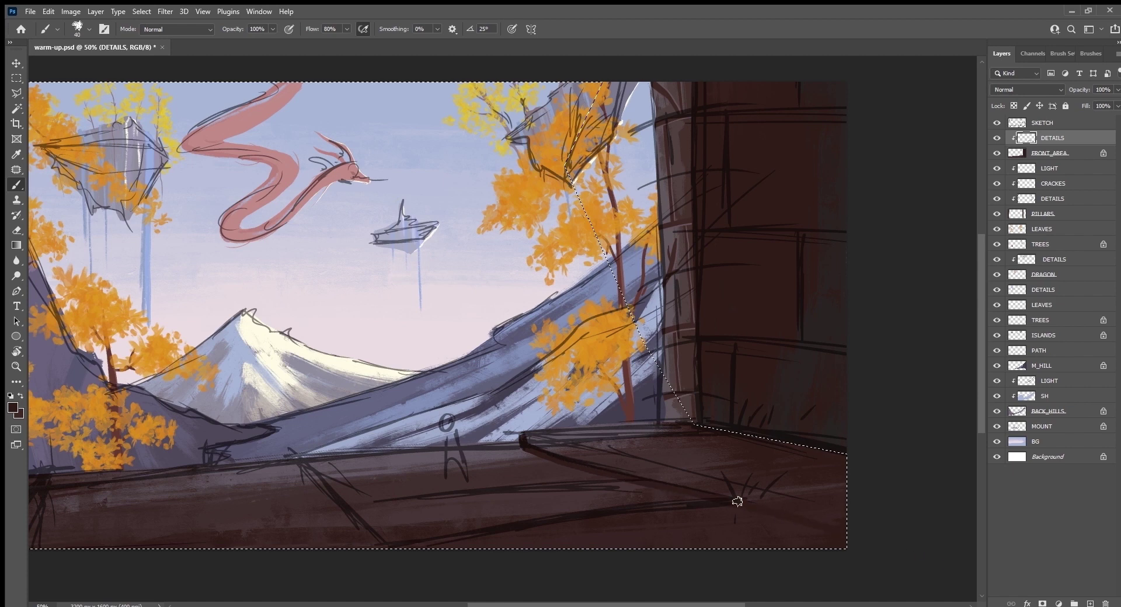
{"action": "left_click_drag", "start_coordinate": [559, 444], "coordinate": [740, 488]}
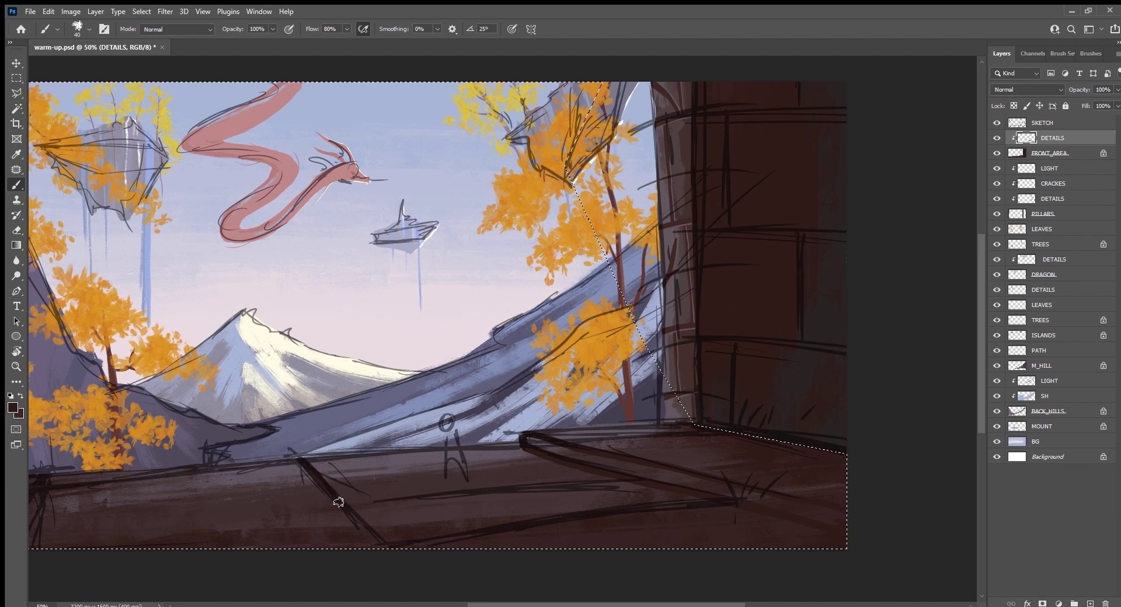
Rotate the view about 40°, hide the SKETCH lines, and add a dark vertical stroke.
{"action": "key", "text": "r"}
{"action": "mouse_move", "coordinate": [545, 542]}
{"action": "left_mouse_down"}
{"action": "mouse_move", "coordinate": [671, 513]}
{"action": "mouse_move", "coordinate": [545, 483]}
{"action": "mouse_move", "coordinate": [443, 541]}
{"action": "left_mouse_up"}
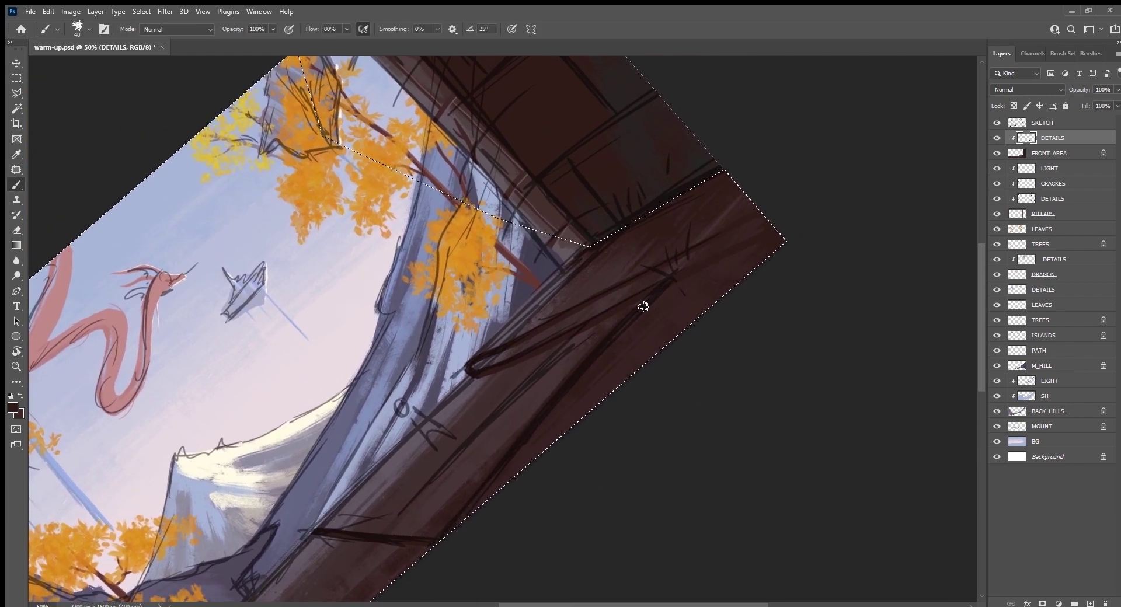
{"action": "left_click_drag", "start_coordinate": [503, 445], "coordinate": [726, 242]}
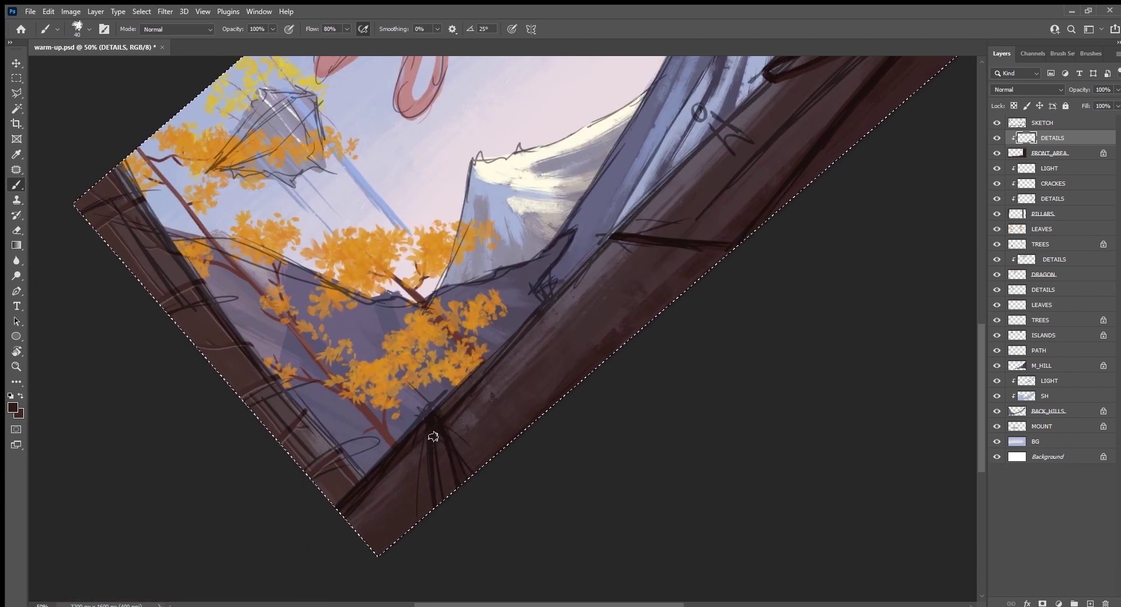
{"action": "key", "text": "ctrl+comma"}
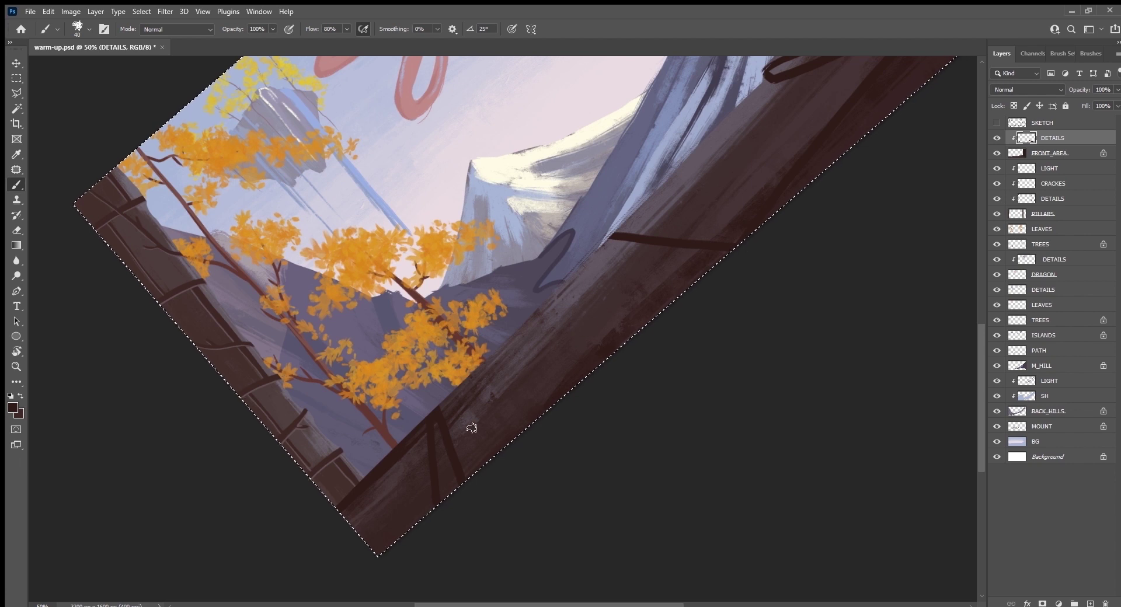
{"action": "key", "text": "ctrl+comma"}
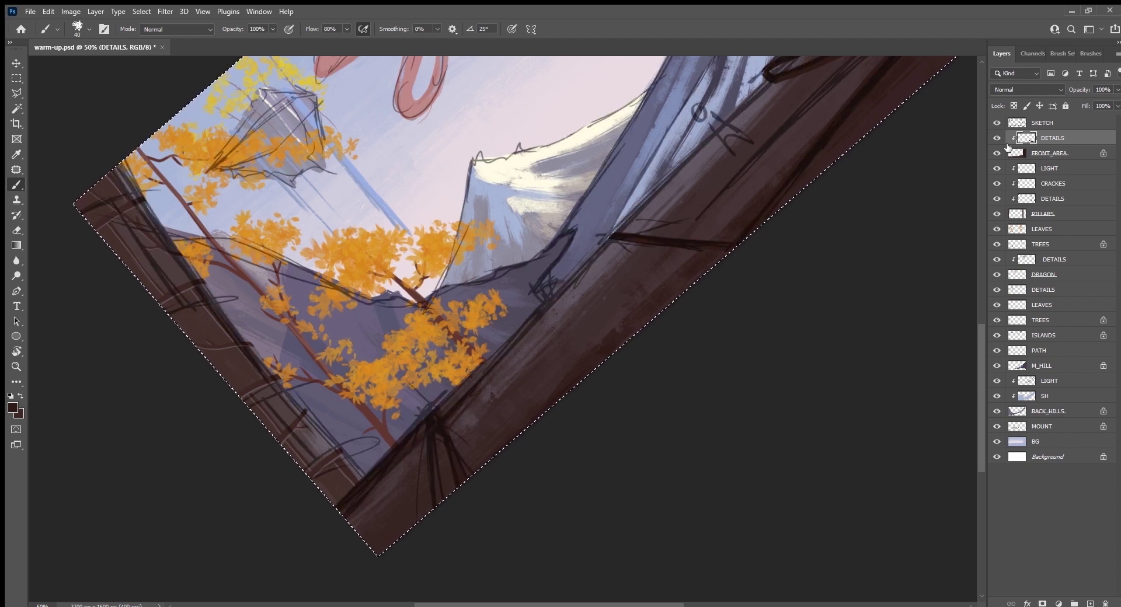
{"action": "key", "text": "ctrl+comma"}
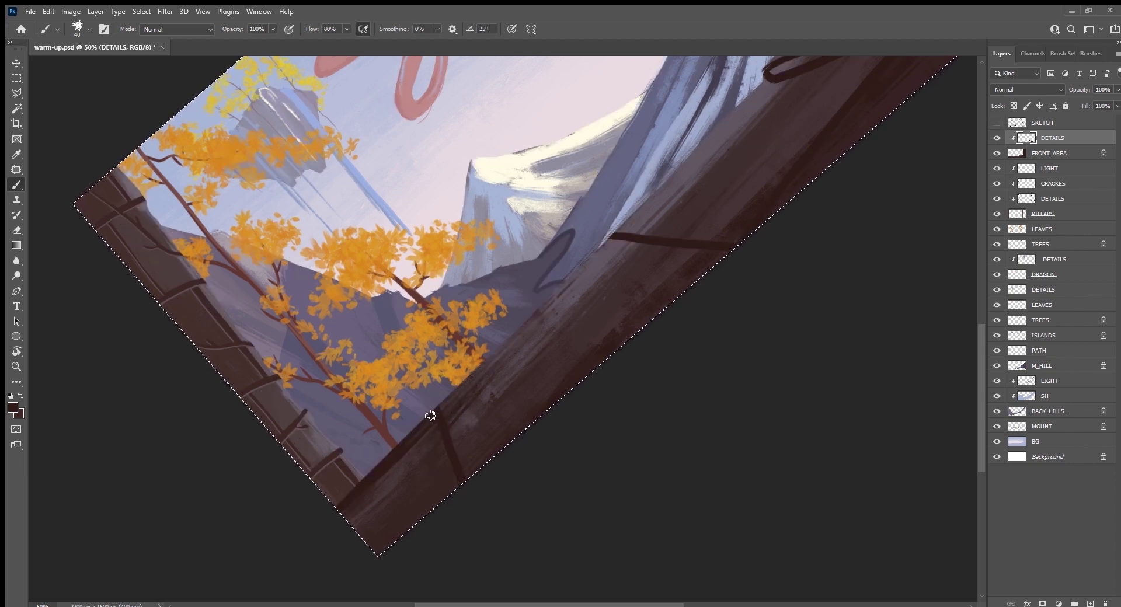
{"action": "left_click_drag", "start_coordinate": [434, 452], "coordinate": [435, 495]}
Make FRONT_AREA active, unlock it, and pick the Eraser.
{"action": "key", "text": "alt+bracketleft"}
{"action": "key", "text": "slash"}
{"action": "key", "text": "e"}
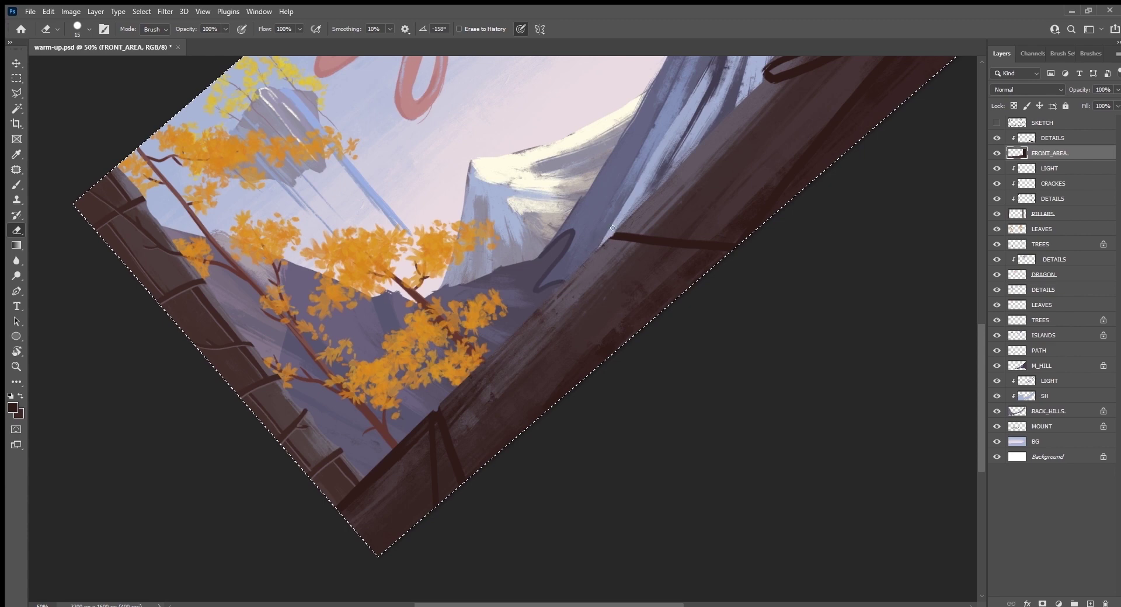
Level the view, keep SKETCH hidden, re-invert the selection and activate DETAILS.
{"action": "left_click_drag", "start_coordinate": [676, 183], "coordinate": [460, 446]}
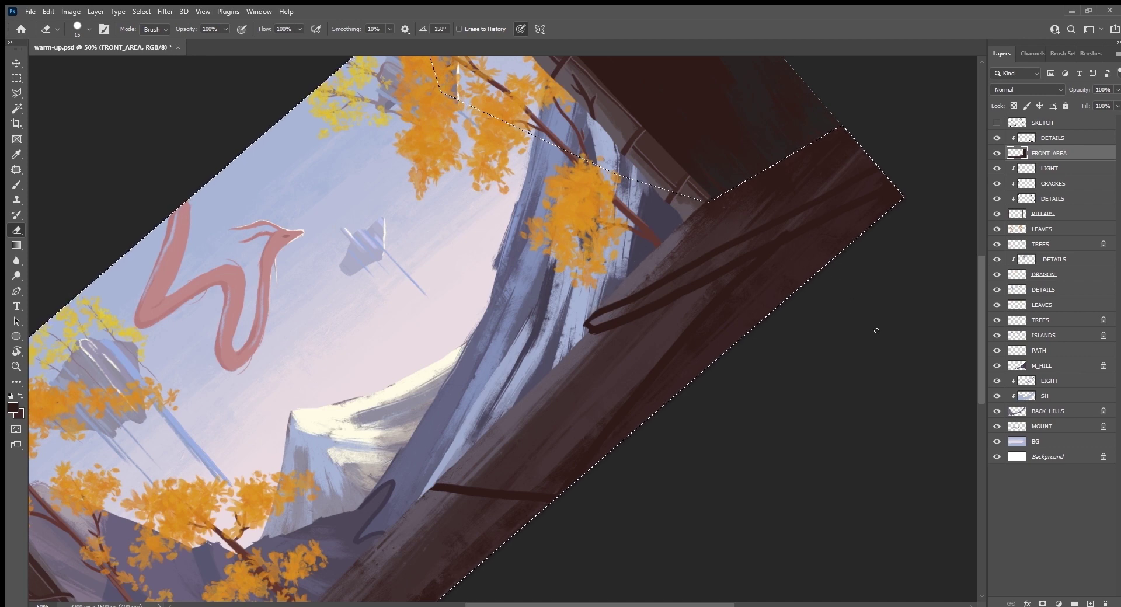
{"action": "mouse_move", "coordinate": [878, 213]}
{"action": "left_mouse_down"}
{"action": "mouse_move", "coordinate": [760, 390]}
{"action": "mouse_move", "coordinate": [715, 390]}
{"action": "left_mouse_up"}
{"action": "key", "text": "ctrl+shift+i"}
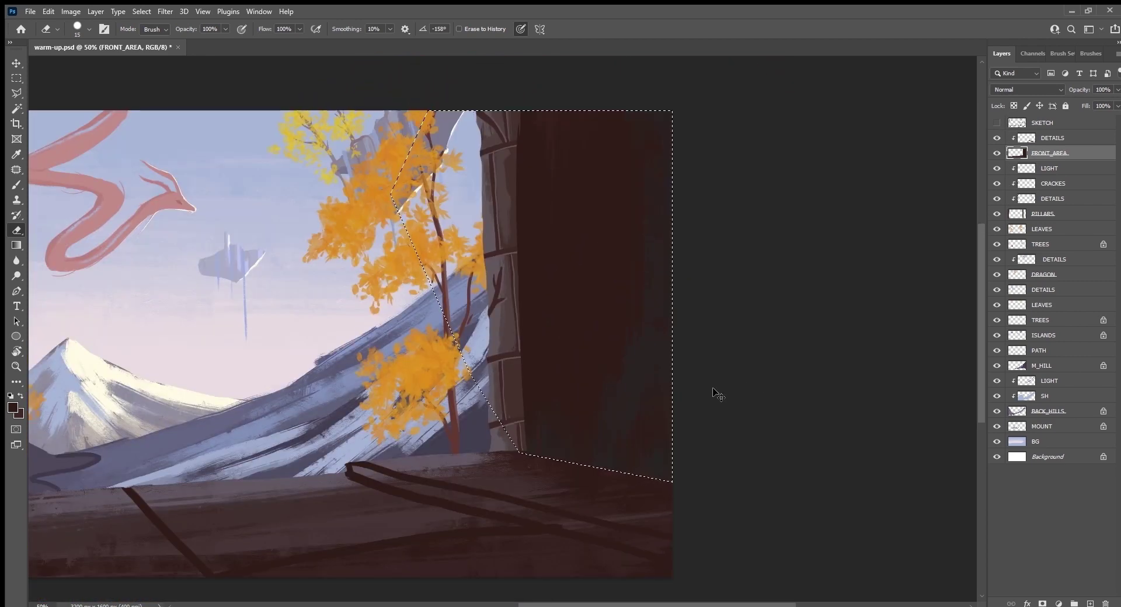
{"action": "left_click", "coordinate": [996, 123]}
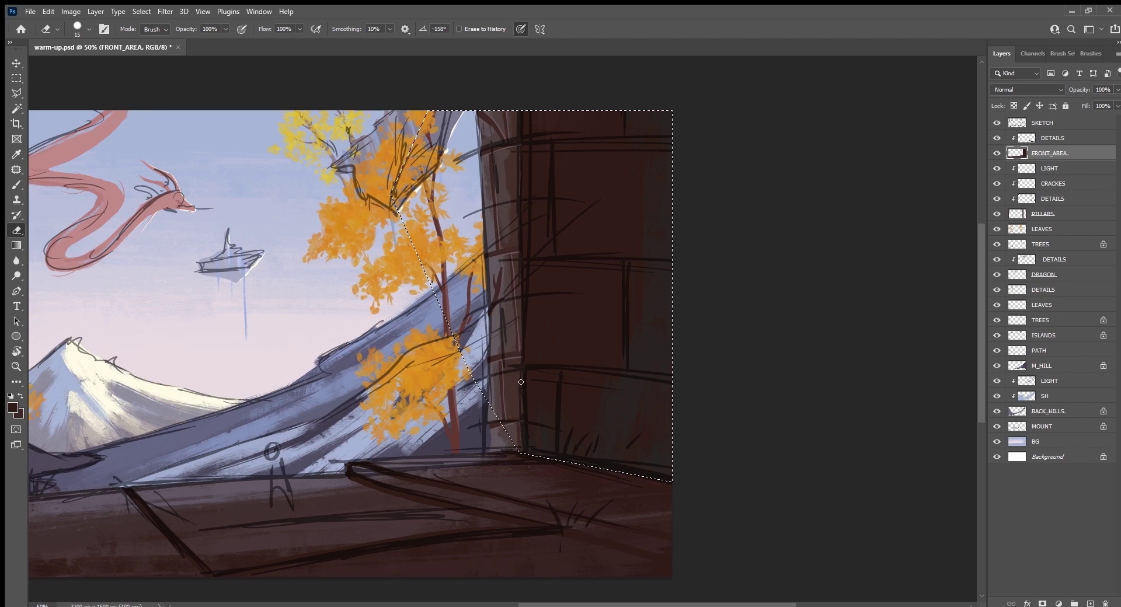
{"action": "left_click", "coordinate": [996, 122]}
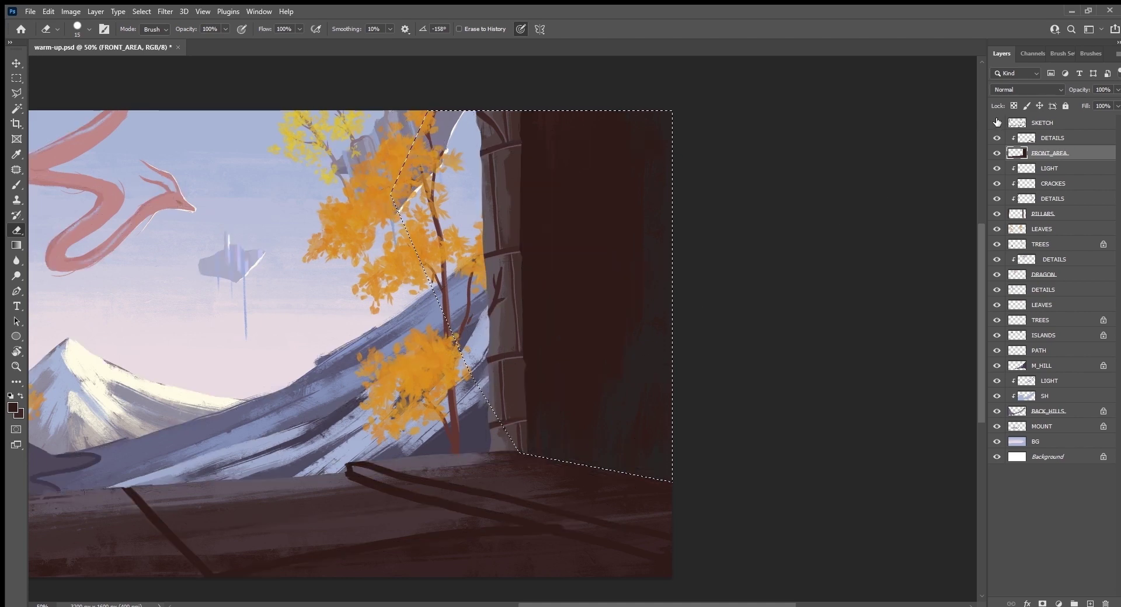
{"action": "left_click_drag", "start_coordinate": [435, 495], "coordinate": [753, 368]}
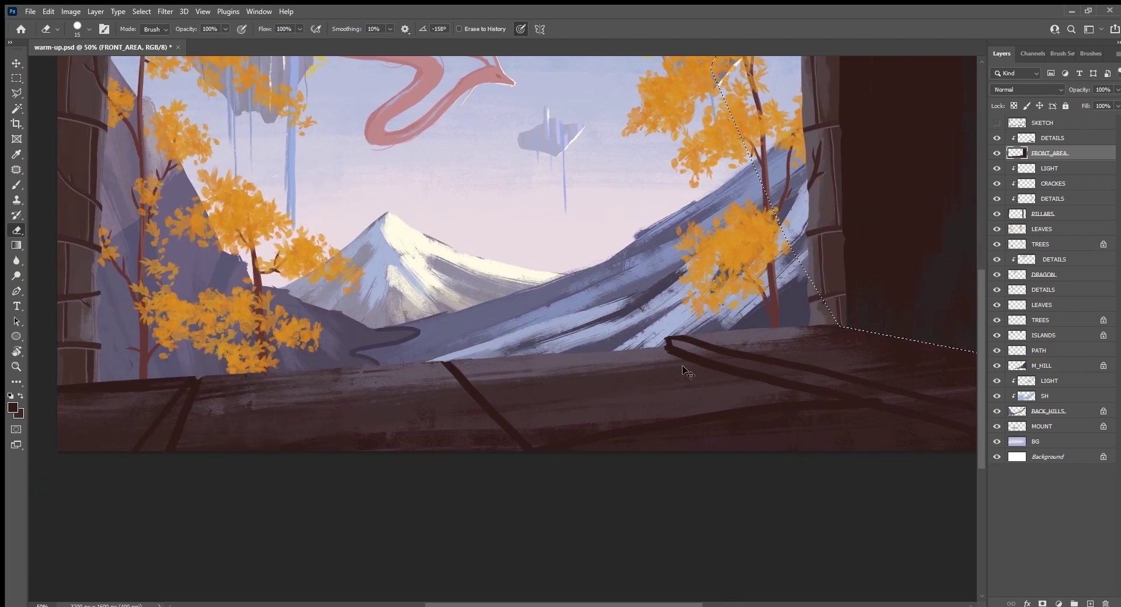
{"action": "key", "text": "ctrl+shift+i"}
{"action": "key", "text": "alt+]"}
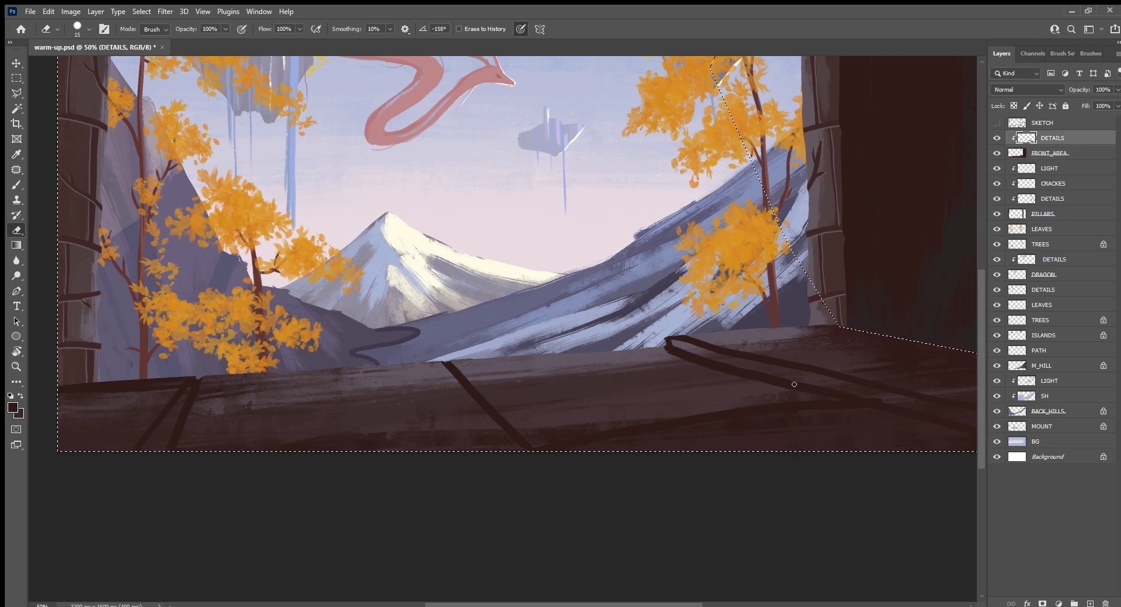
Thicken the diagonal plank line on the ledge, alternating brush and eraser.
{"action": "left_click_drag", "start_coordinate": [230, 443], "coordinate": [536, 438]}
{"action": "key", "text": "b"}
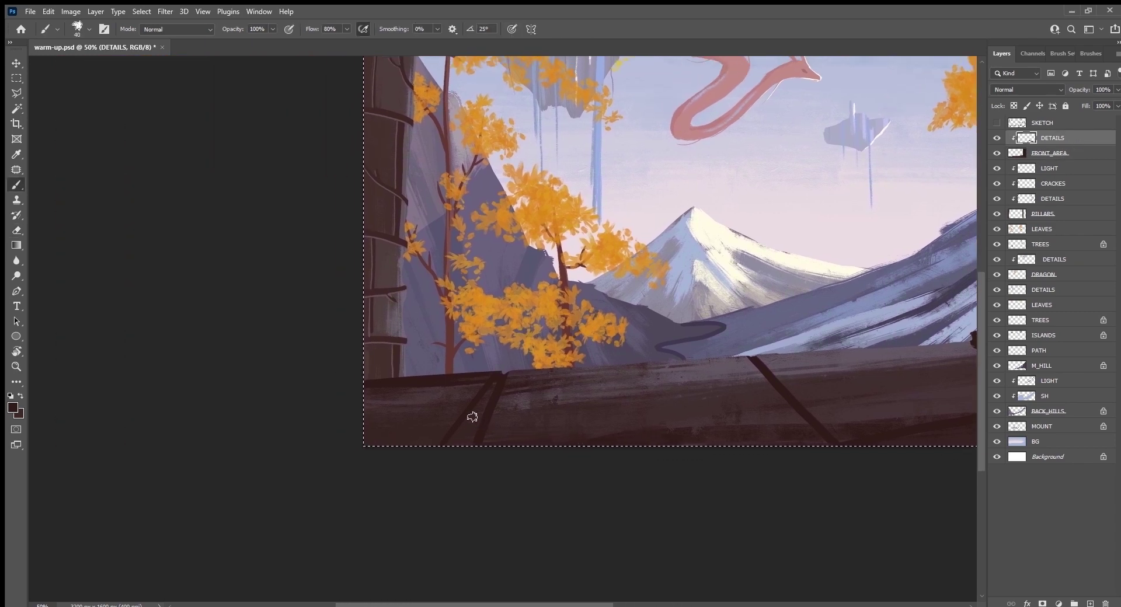
{"action": "left_click_drag", "start_coordinate": [490, 388], "coordinate": [468, 446]}
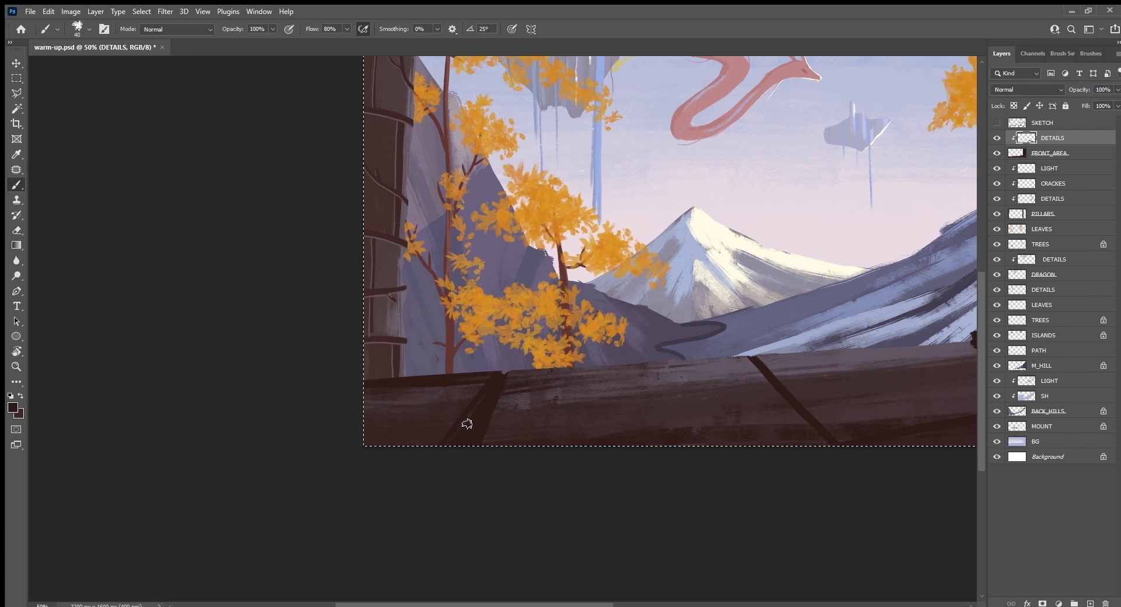
{"action": "key", "text": "e"}
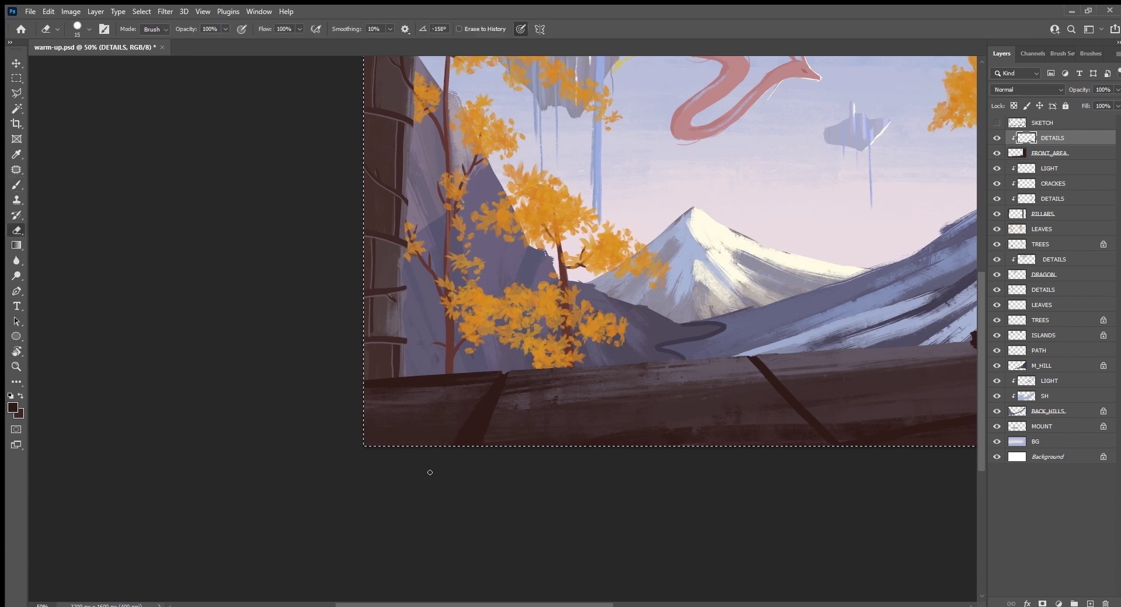
{"action": "key", "text": "b"}
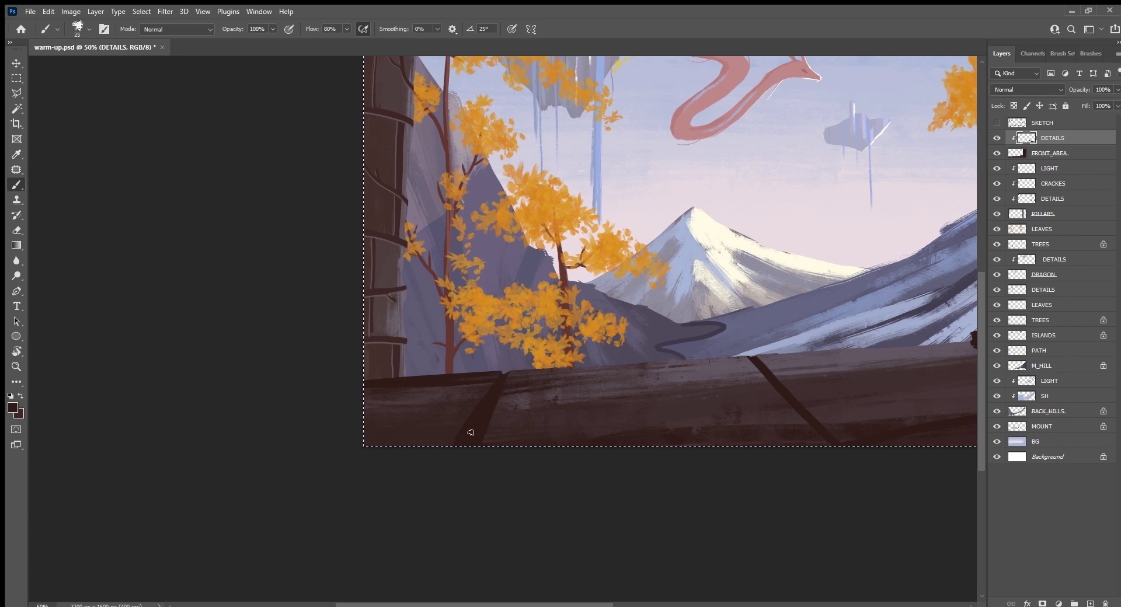
{"action": "key", "text": "e"}
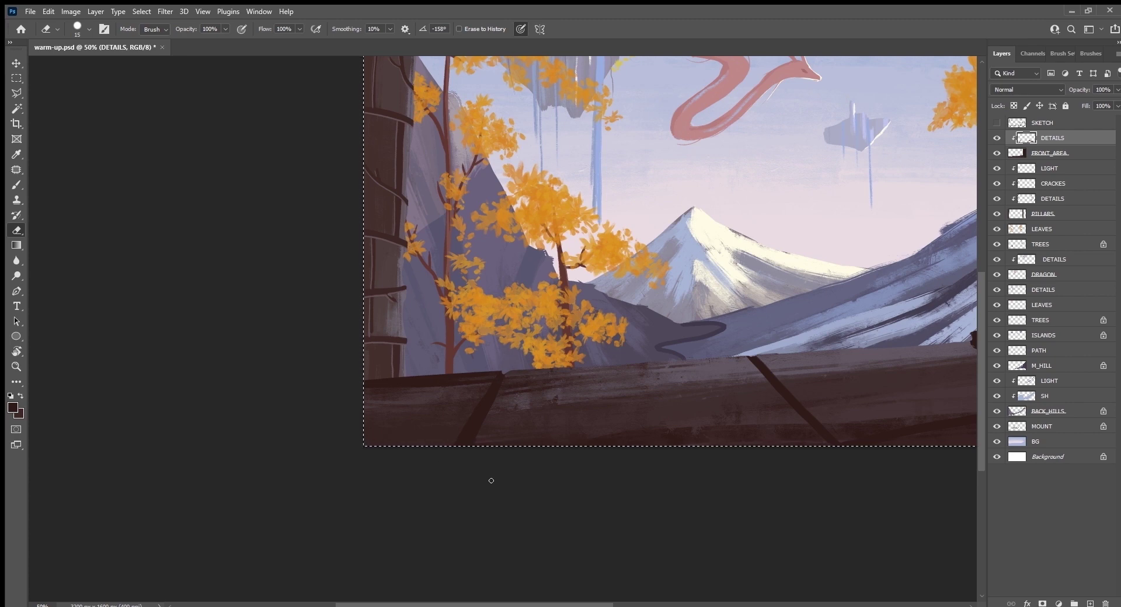
{"action": "mouse_move", "coordinate": [743, 491]}
{"action": "left_mouse_down"}
{"action": "mouse_move", "coordinate": [614, 491]}
{"action": "mouse_move", "coordinate": [353, 540]}
{"action": "left_mouse_up"}
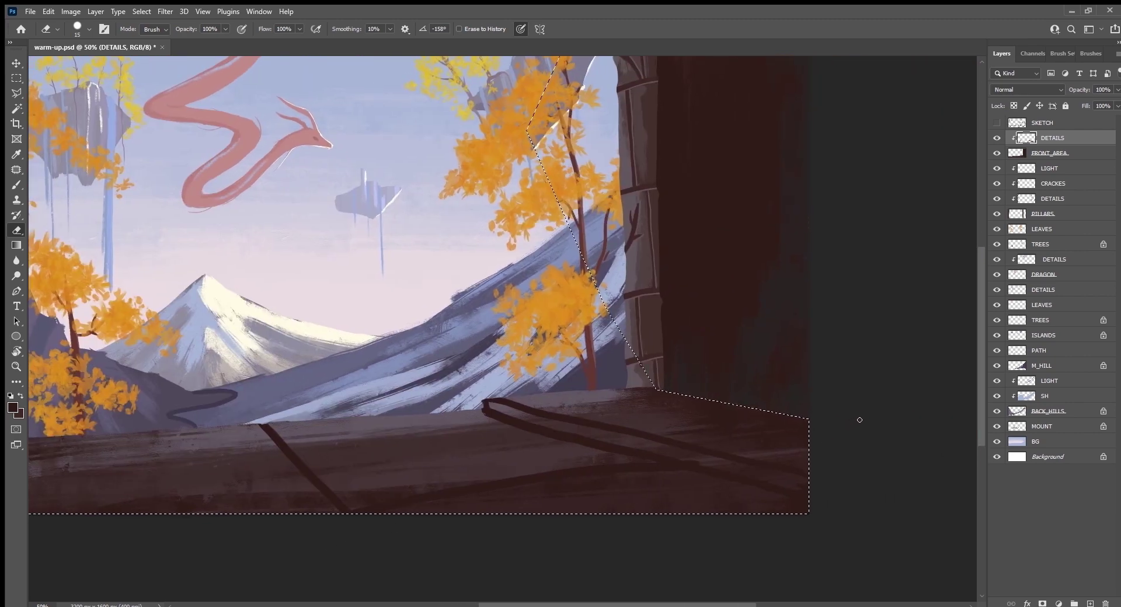
Tilt the view and paint a size-40 dark beam down to the ledge corner.
{"action": "key", "text": "r"}
{"action": "mouse_move", "coordinate": [856, 417]}
{"action": "left_mouse_down"}
{"action": "mouse_move", "coordinate": [720, 565]}
{"action": "mouse_move", "coordinate": [665, 602]}
{"action": "left_mouse_up"}
{"action": "key", "text": "e"}
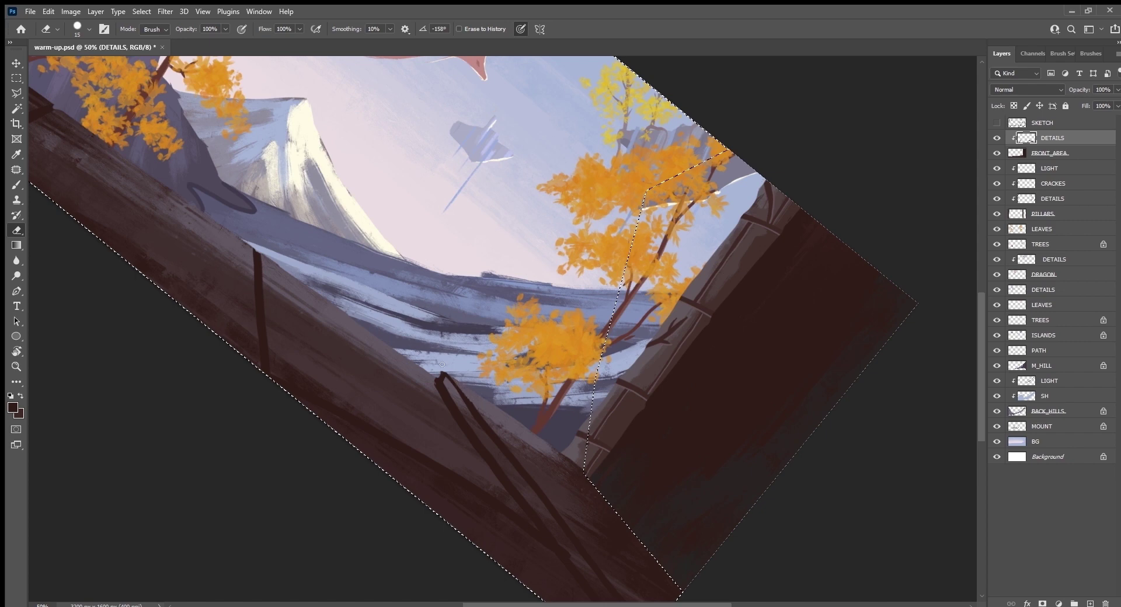
{"action": "left_click_drag", "start_coordinate": [459, 385], "coordinate": [410, 273]}
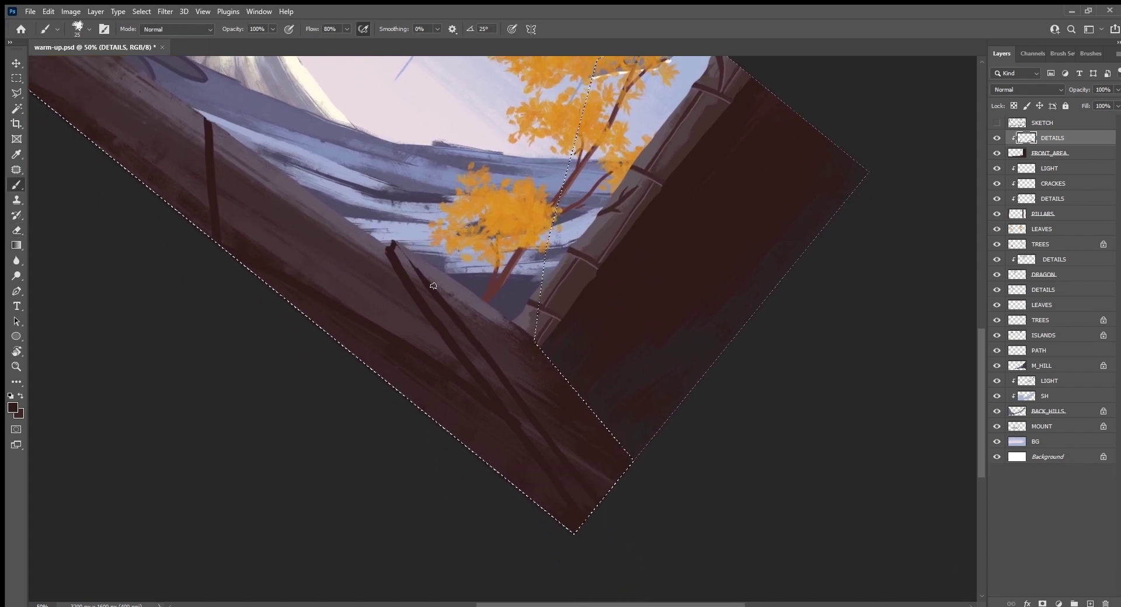
{"action": "key", "text": "b"}
{"action": "key", "text": "bracketright"}
{"action": "key", "text": "bracketright"}
{"action": "key", "text": "bracketright"}
{"action": "left_click_drag", "start_coordinate": [393, 248], "coordinate": [598, 523]}
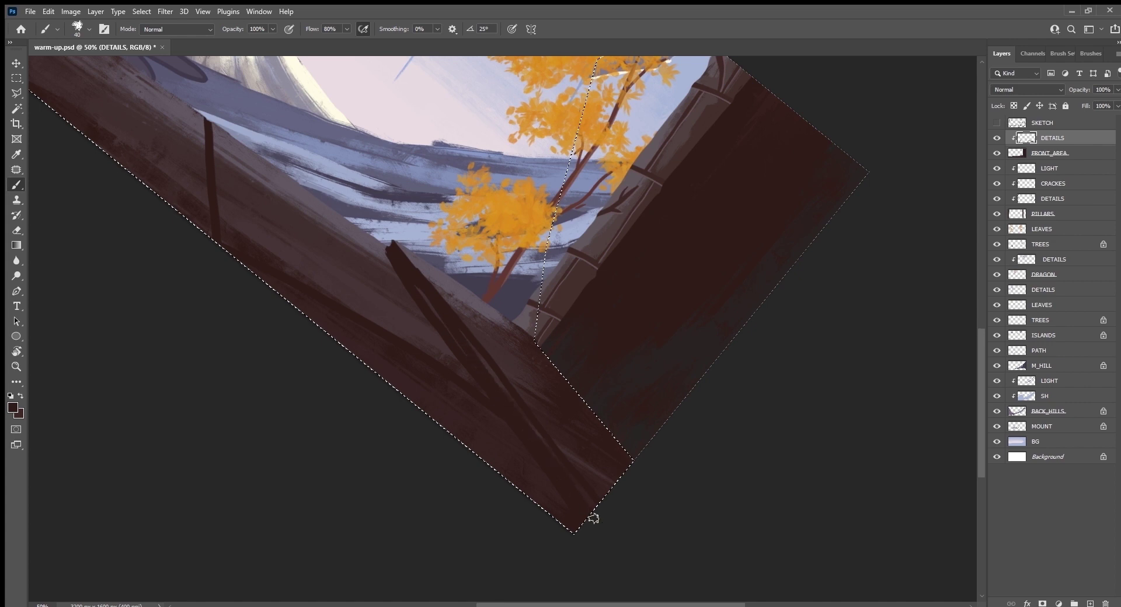
{"action": "mouse_move", "coordinate": [495, 375]}
{"action": "left_mouse_down"}
{"action": "mouse_move", "coordinate": [412, 258]}
{"action": "mouse_move", "coordinate": [405, 272]}
{"action": "left_mouse_up"}
Trim the strut's tip with the eraser and align the view with the right pillar.
{"action": "key", "text": "e"}
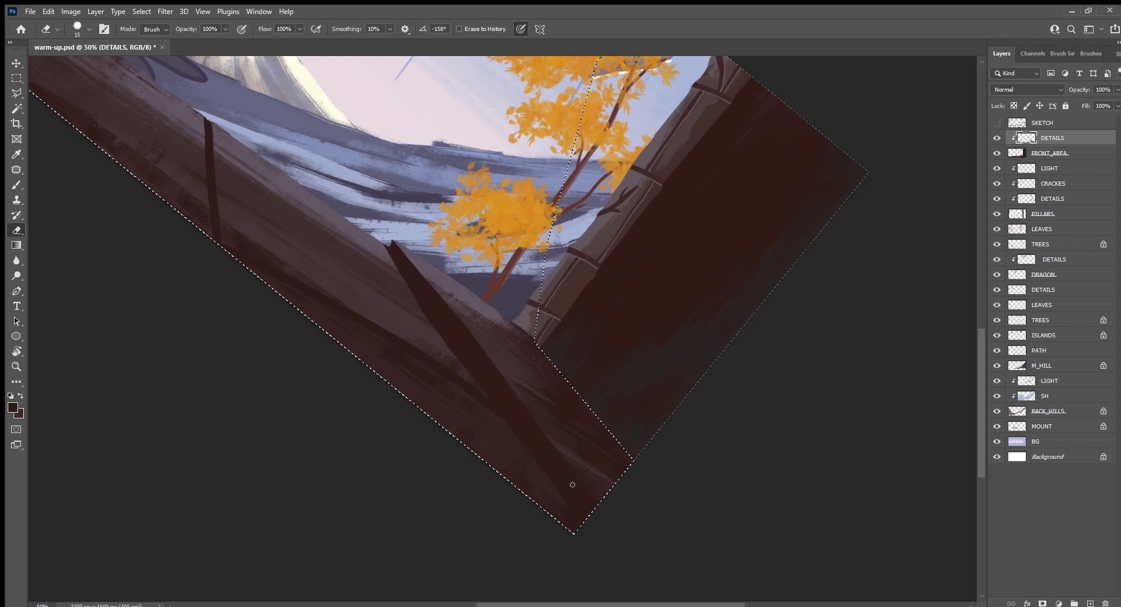
{"action": "key", "text": "b"}
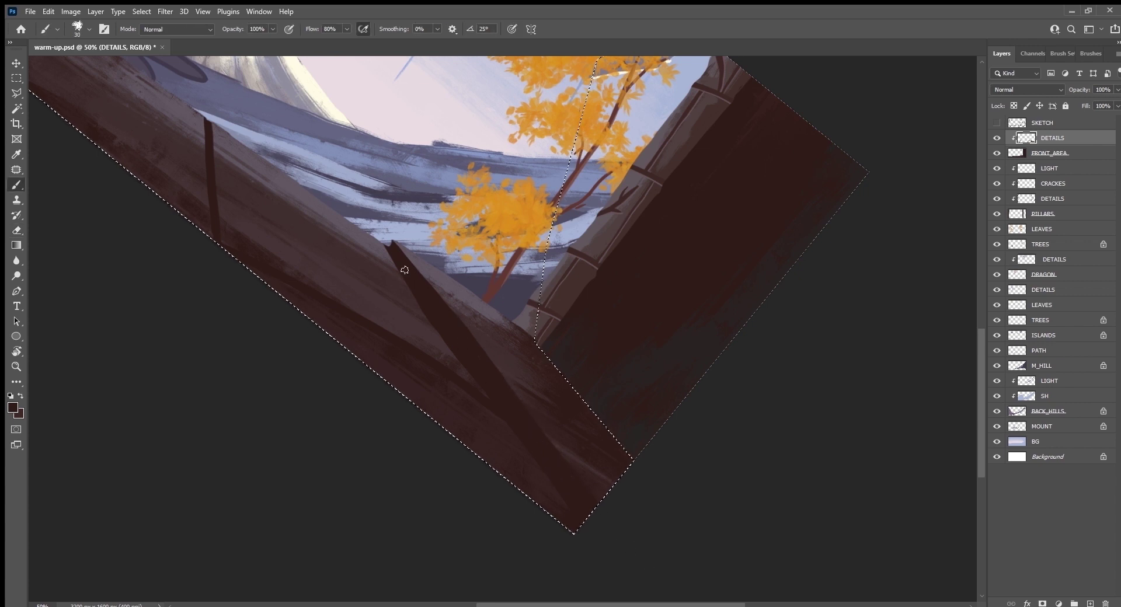
{"action": "key", "text": "e"}
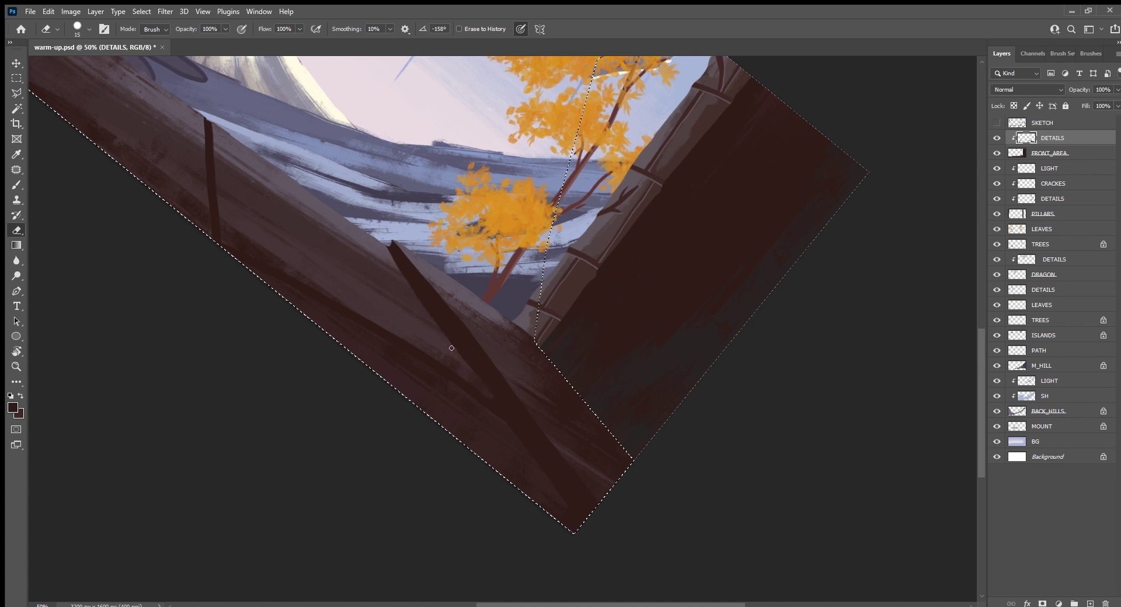
{"action": "left_click_drag", "start_coordinate": [704, 383], "coordinate": [600, 441]}
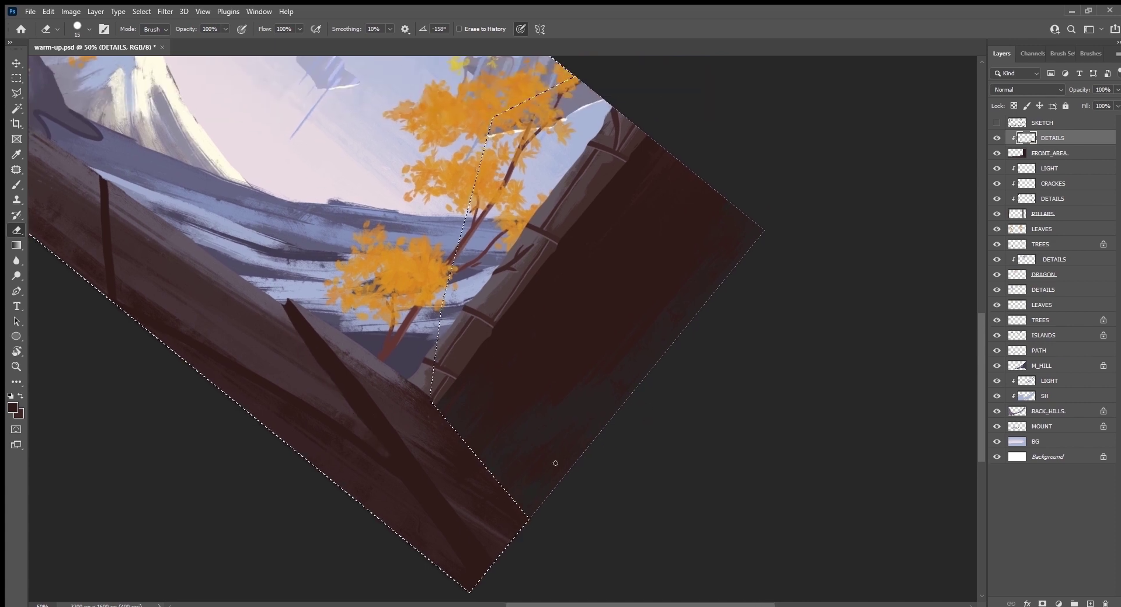
{"action": "key", "text": "b"}
{"action": "left_click_drag", "start_coordinate": [762, 385], "coordinate": [645, 453]}
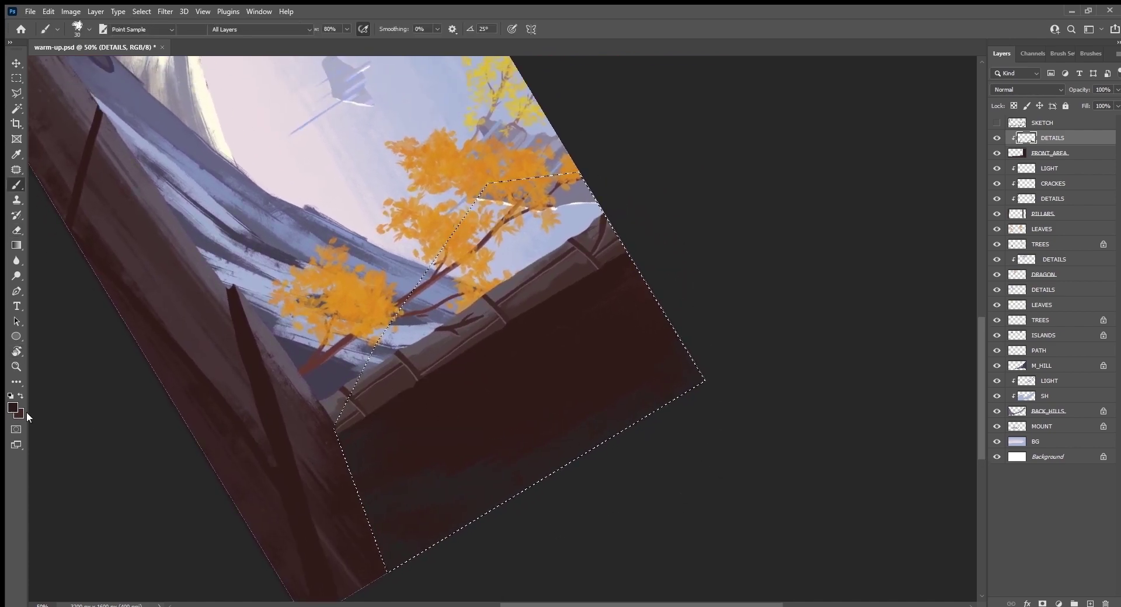
Sample a dark colour and paint a size-40 diagonal seam on the pillar's shadow.
{"action": "key", "text": "i"}
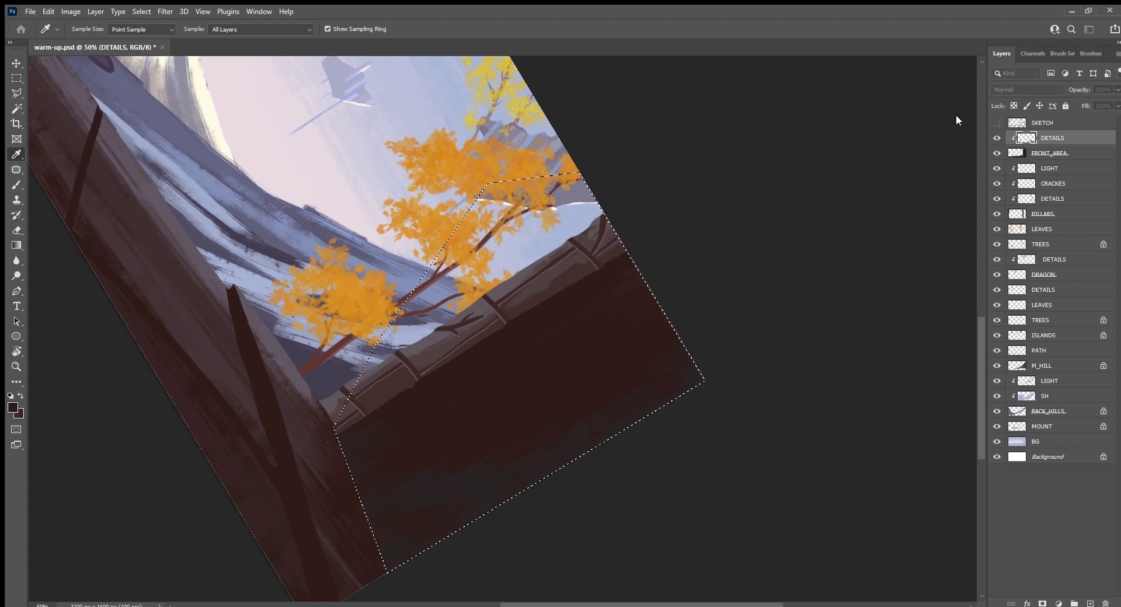
{"action": "key", "text": "b"}
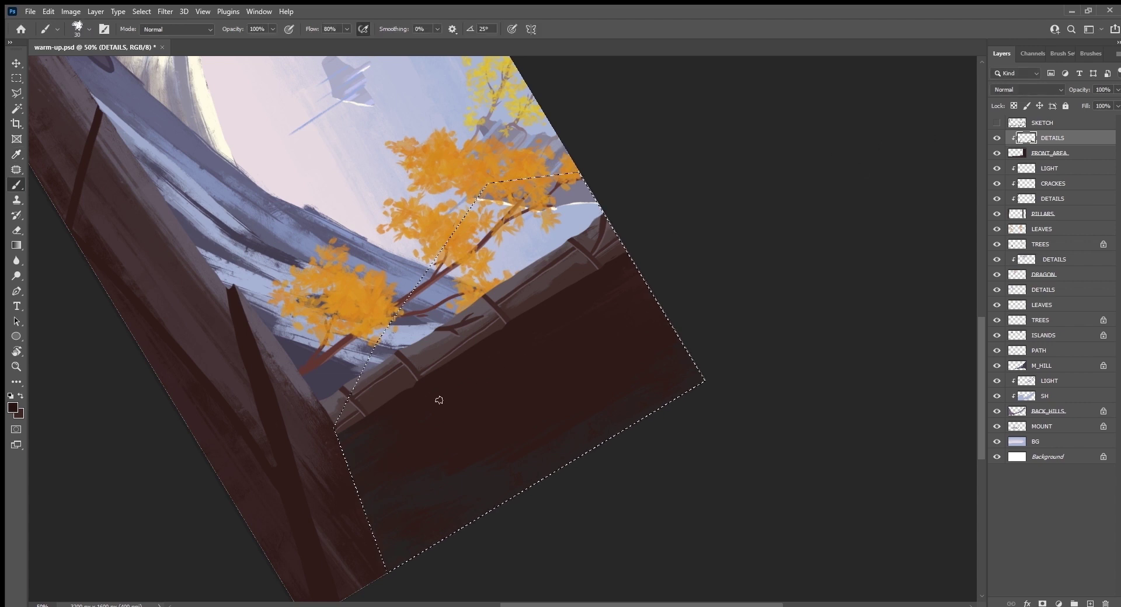
{"action": "key", "text": "bracketright"}
{"action": "left_click_drag", "start_coordinate": [410, 387], "coordinate": [485, 513]}
Reset and reposition the view around the right pillar, enlarging the brush to 50.
{"action": "left_click_drag", "start_coordinate": [688, 556], "coordinate": [561, 470]}
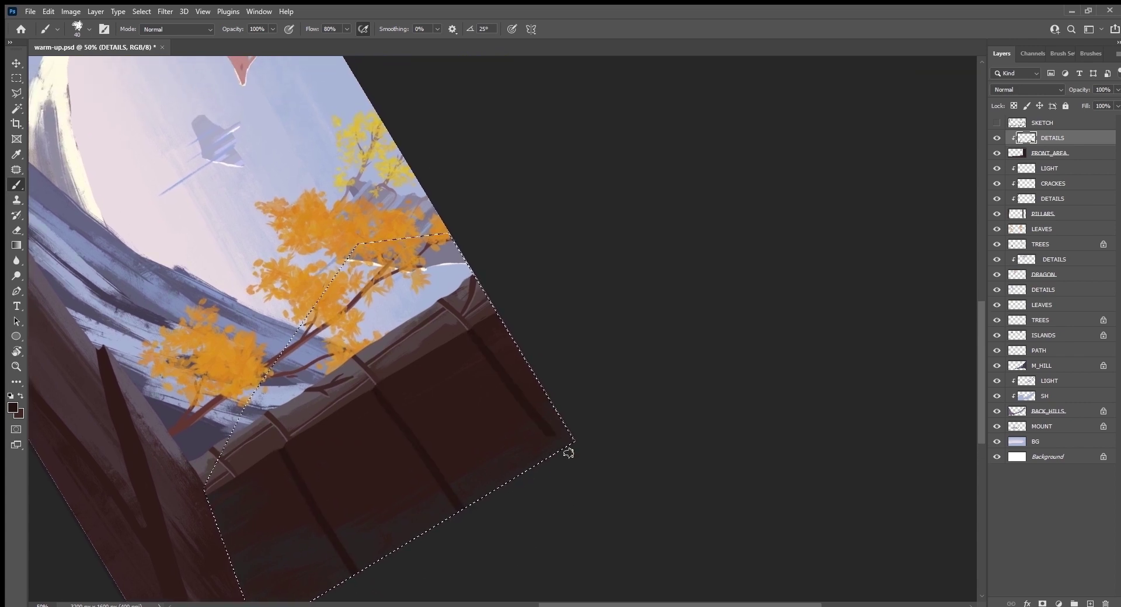
{"action": "key", "text": "Escape"}
{"action": "left_click_drag", "start_coordinate": [644, 529], "coordinate": [714, 303]}
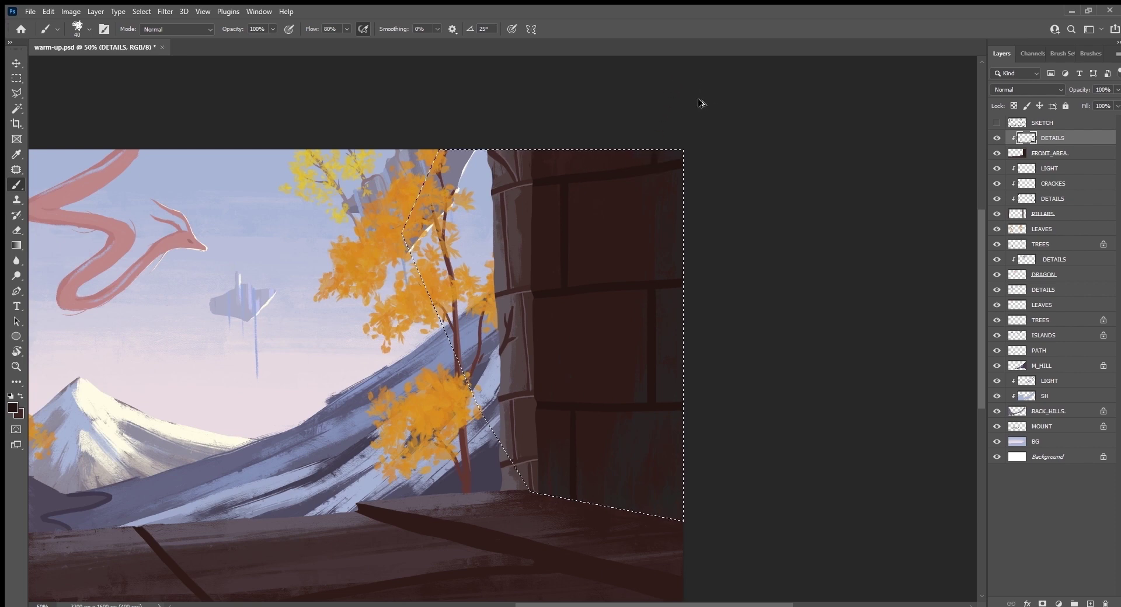
{"action": "left_click_drag", "start_coordinate": [685, 274], "coordinate": [710, 429]}
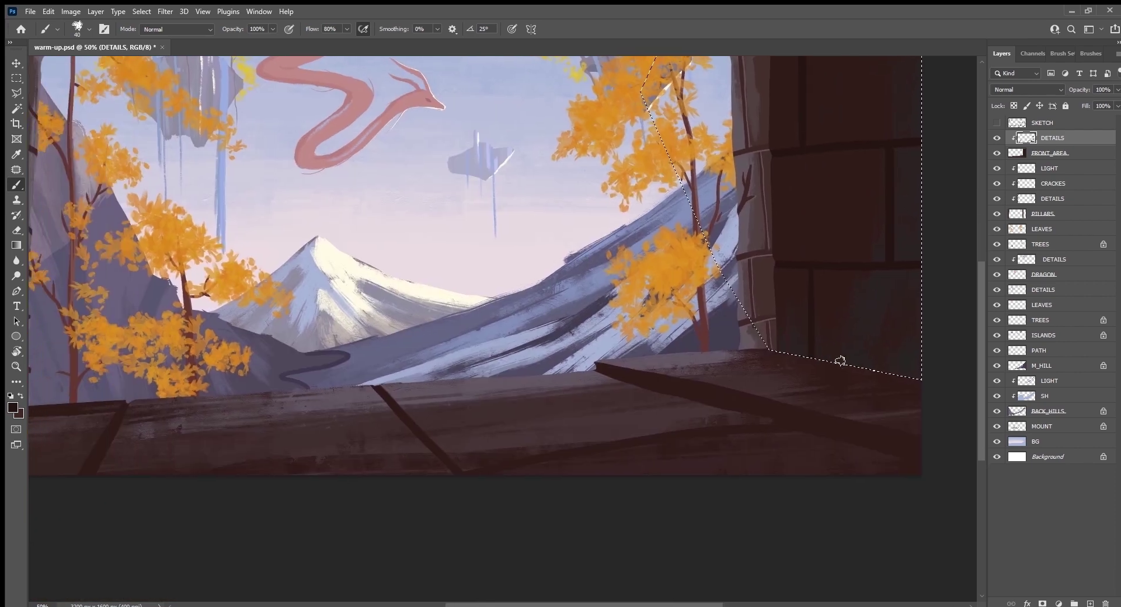
{"action": "mouse_move", "coordinate": [658, 526]}
{"action": "left_mouse_down"}
{"action": "mouse_move", "coordinate": [763, 470]}
{"action": "mouse_move", "coordinate": [778, 365]}
{"action": "mouse_move", "coordinate": [757, 379]}
{"action": "left_mouse_up"}
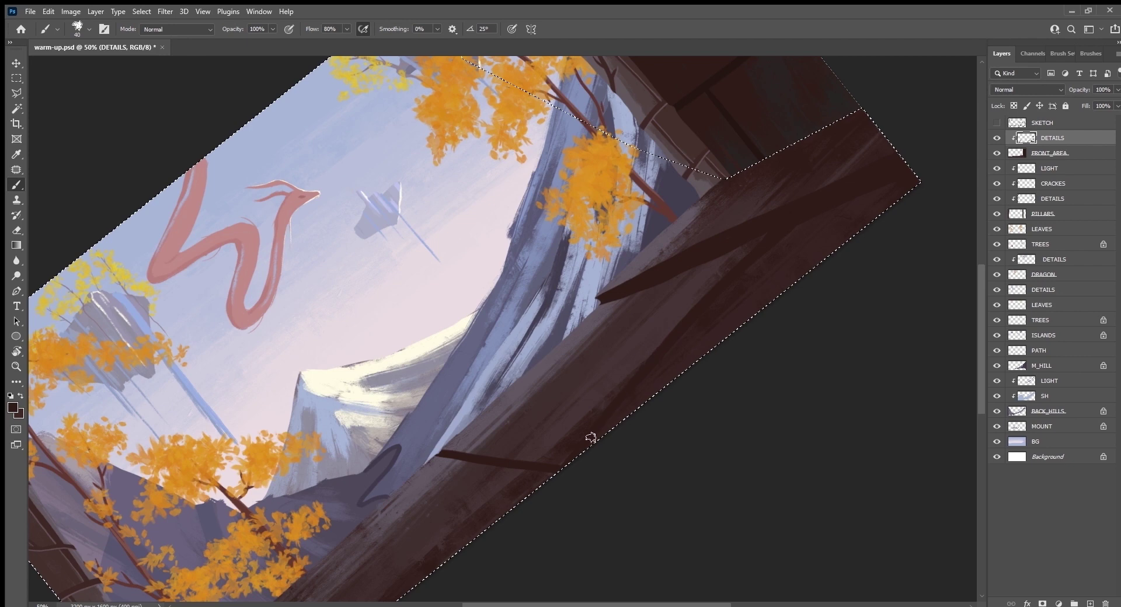
{"action": "mouse_move", "coordinate": [575, 533]}
{"action": "left_mouse_down"}
{"action": "mouse_move", "coordinate": [431, 520]}
{"action": "mouse_move", "coordinate": [541, 457]}
{"action": "mouse_move", "coordinate": [705, 458]}
{"action": "left_mouse_up"}
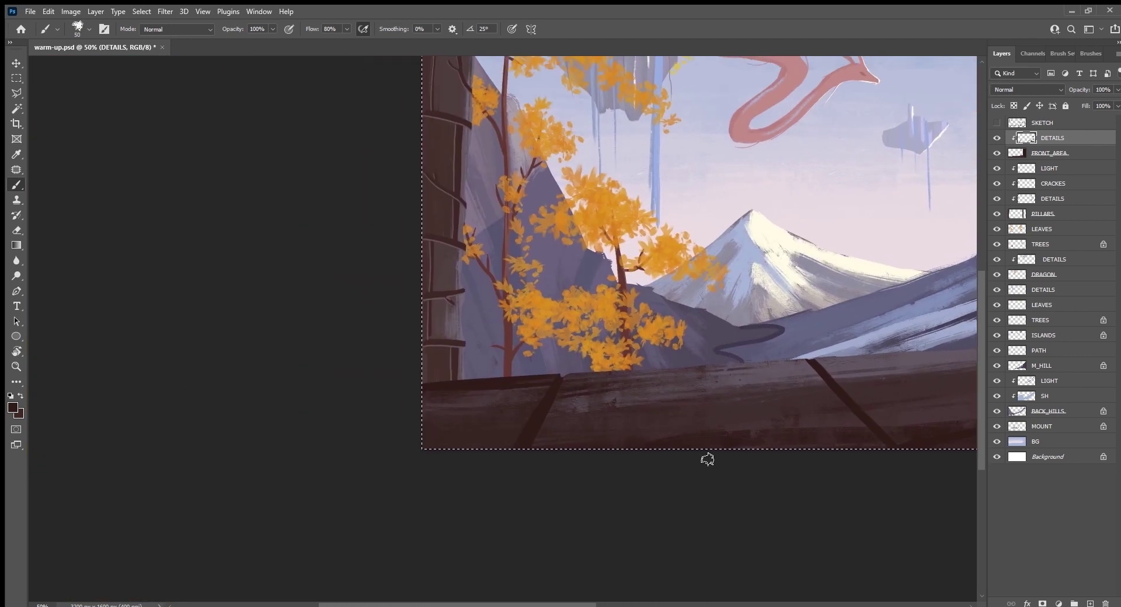
{"action": "key", "text": "bracketright"}
Add a new layer named CRACKS and clip it to DETAILS.
{"action": "key", "text": "ctrl+alt+shift+n"}
{"action": "double_click", "coordinate": [1042, 138]}
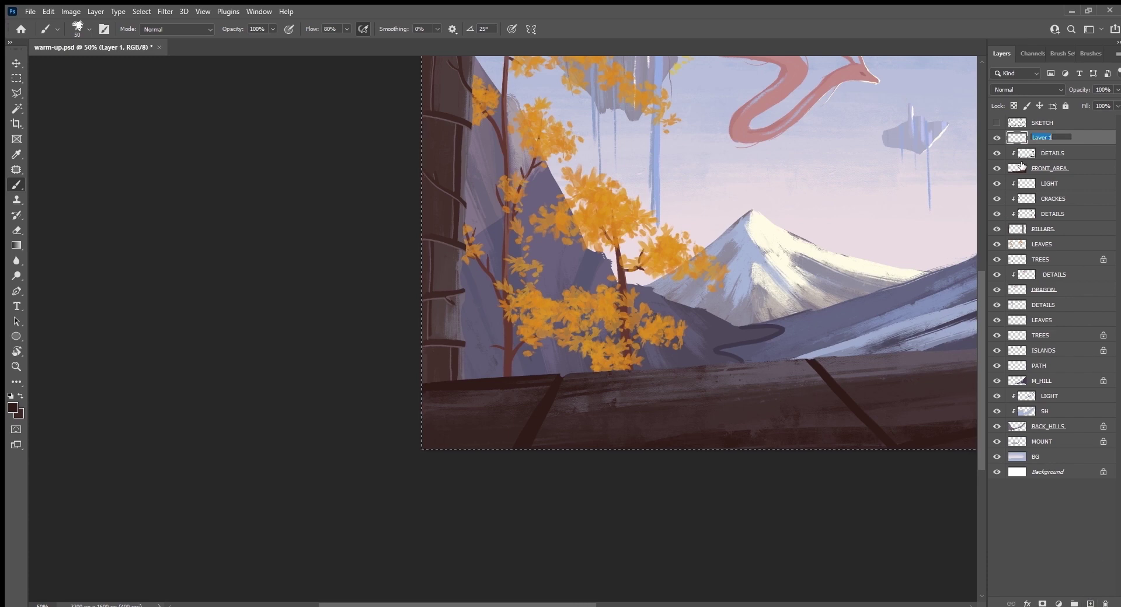
{"action": "type", "text": "dRACKS"}
{"action": "key", "text": "Return"}
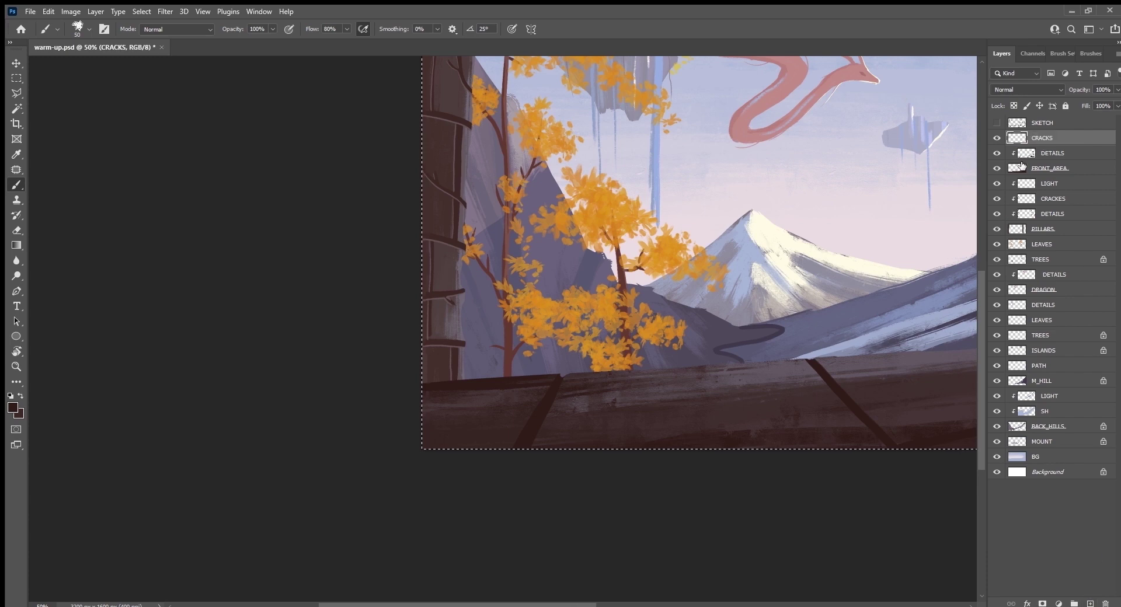
{"action": "left_click", "coordinate": [1088, 147], "text": "alt"}
With a size-40 brush, paint dark branching cracks along the ledge and up the right pillar.
{"action": "key", "text": "bracketleft"}
{"action": "mouse_move", "coordinate": [810, 350]}
{"action": "left_mouse_down"}
{"action": "mouse_move", "coordinate": [646, 386]}
{"action": "mouse_move", "coordinate": [592, 424]}
{"action": "left_mouse_up"}
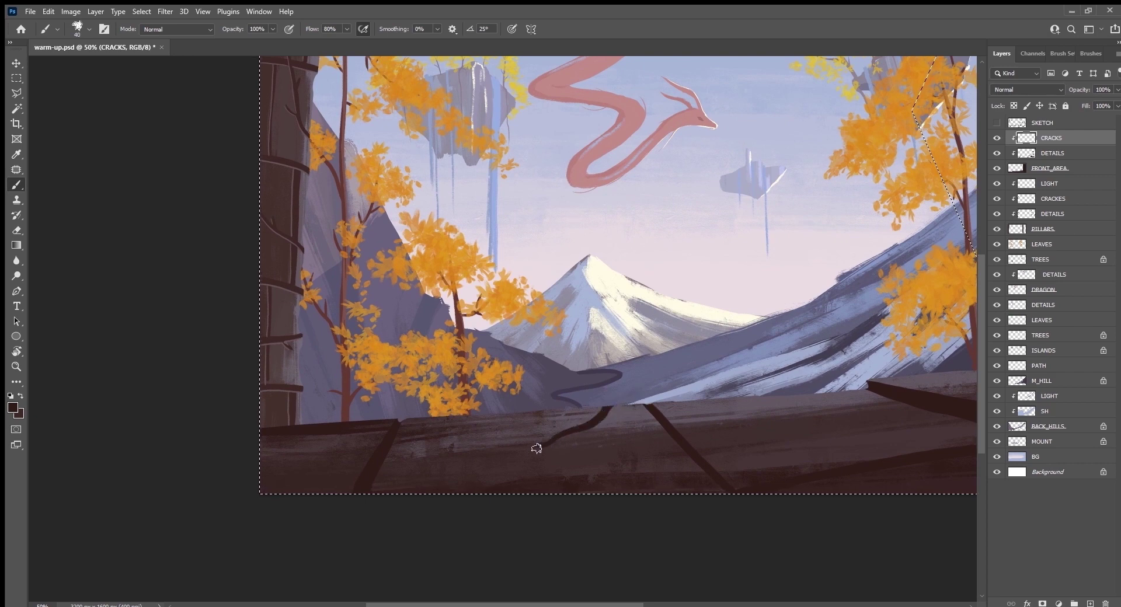
{"action": "left_click_drag", "start_coordinate": [536, 449], "coordinate": [443, 474]}
{"action": "mouse_move", "coordinate": [587, 427]}
{"action": "left_mouse_down"}
{"action": "mouse_move", "coordinate": [642, 460]}
{"action": "mouse_move", "coordinate": [562, 419]}
{"action": "left_mouse_up"}
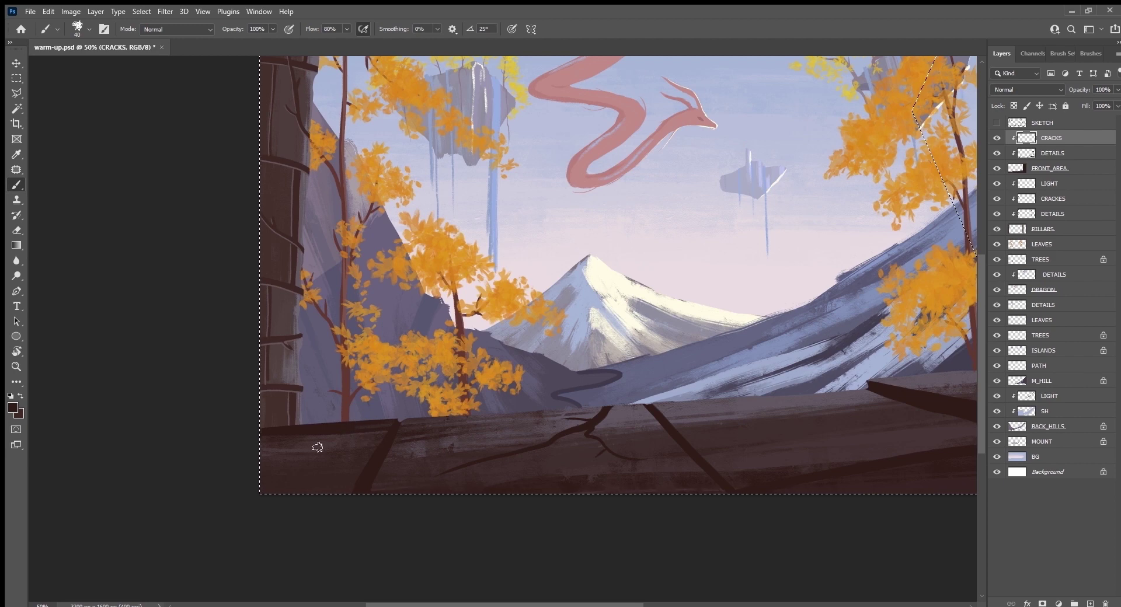
{"action": "left_click_drag", "start_coordinate": [638, 442], "coordinate": [370, 430]}
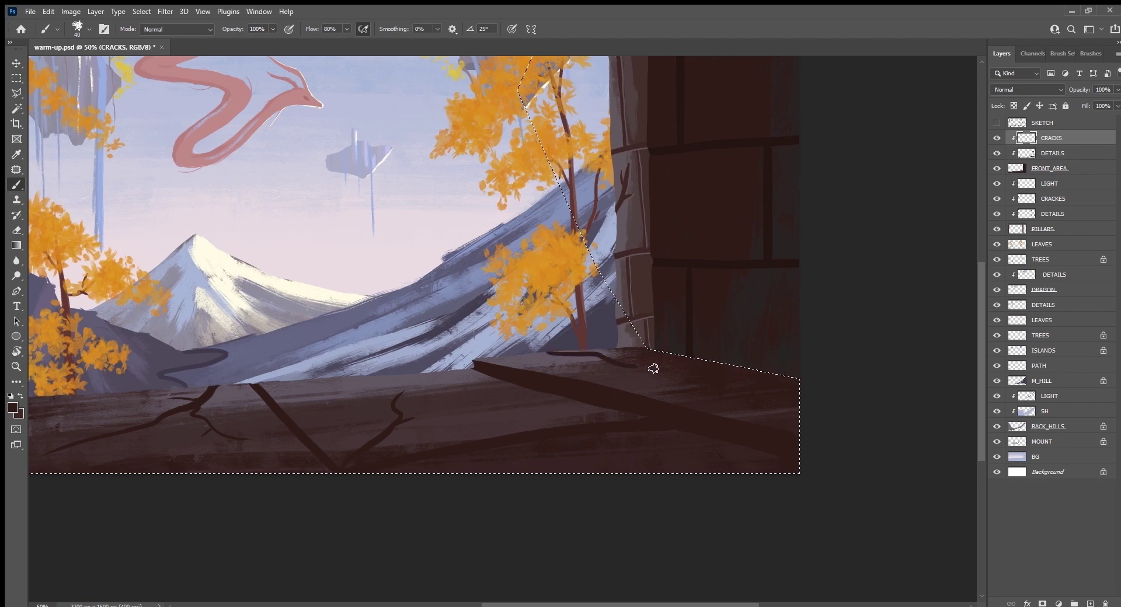
{"action": "mouse_move", "coordinate": [662, 410]}
{"action": "left_mouse_down"}
{"action": "mouse_move", "coordinate": [554, 499]}
{"action": "mouse_move", "coordinate": [546, 530]}
{"action": "left_mouse_up"}
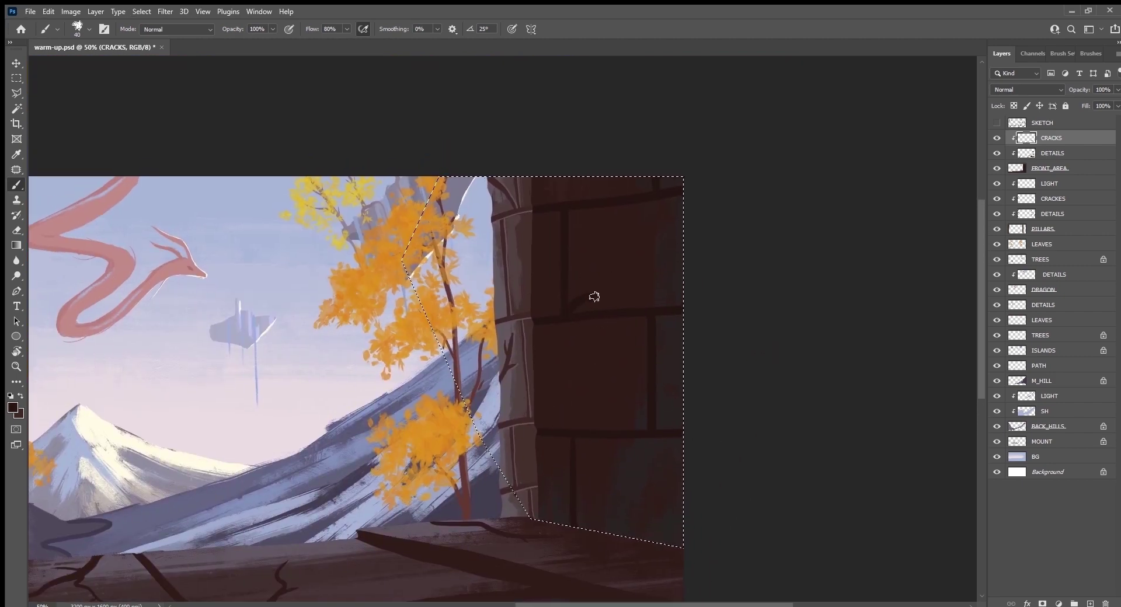
{"action": "left_click_drag", "start_coordinate": [620, 267], "coordinate": [623, 222]}
{"action": "left_click_drag", "start_coordinate": [608, 285], "coordinate": [639, 278]}
{"action": "left_click_drag", "start_coordinate": [672, 543], "coordinate": [623, 493]}
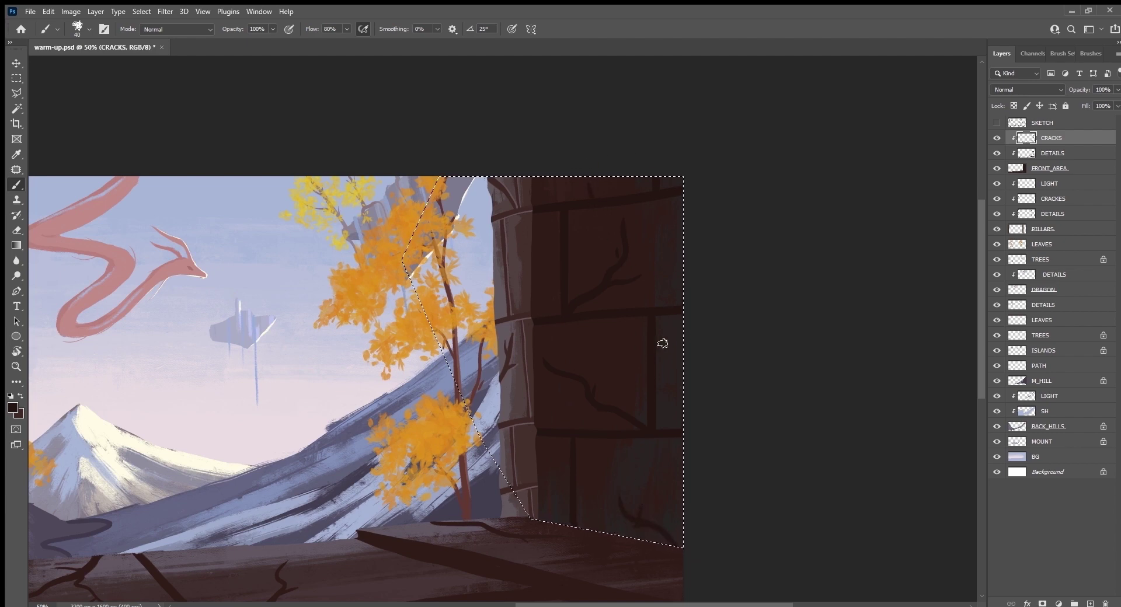
Save, deselect, undo the last dark pillar strokes, and add a new layer above CRACKS.
{"action": "key", "text": "ctrl+s"}
{"action": "left_click_drag", "start_coordinate": [505, 526], "coordinate": [767, 433]}
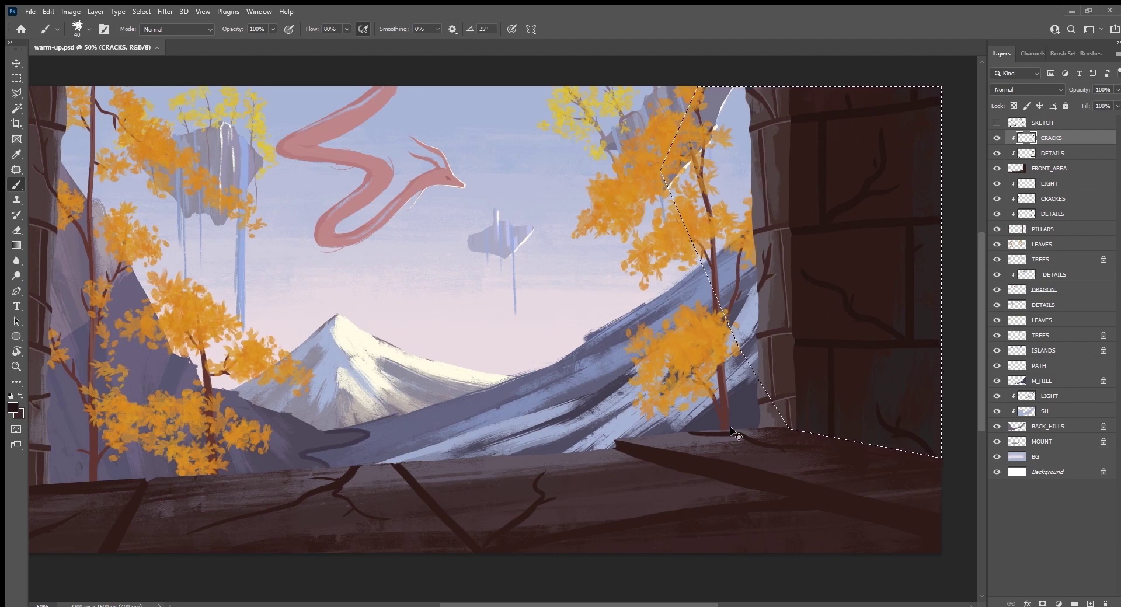
{"action": "key", "text": "ctrl+d"}
{"action": "left_click_drag", "start_coordinate": [846, 532], "coordinate": [524, 534]}
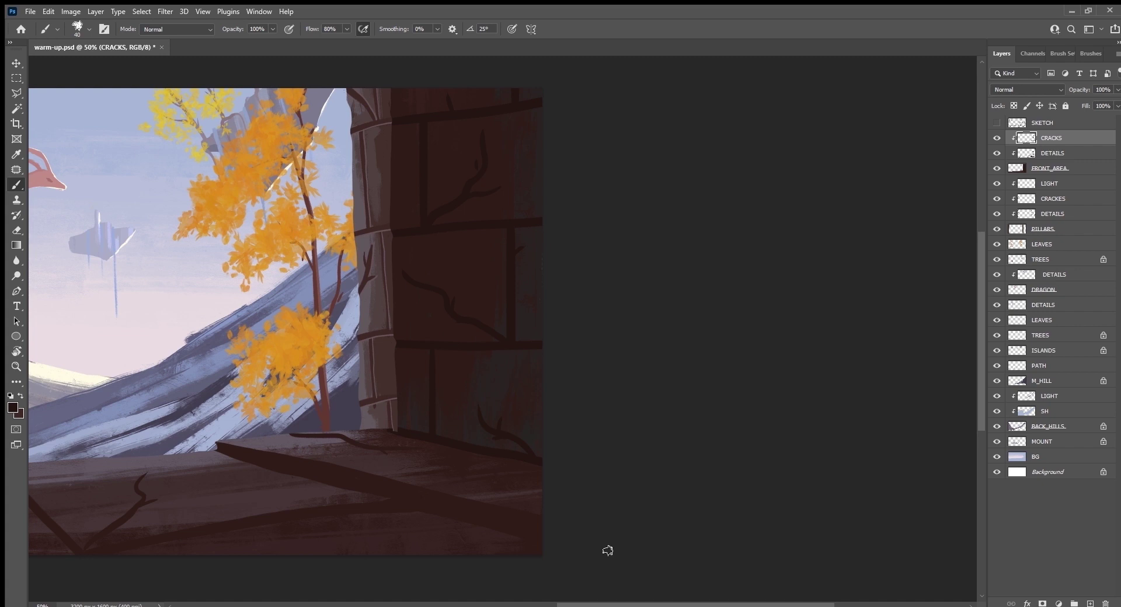
{"action": "key", "text": "ctrl+z"}
{"action": "left_click_drag", "start_coordinate": [567, 504], "coordinate": [828, 501]}
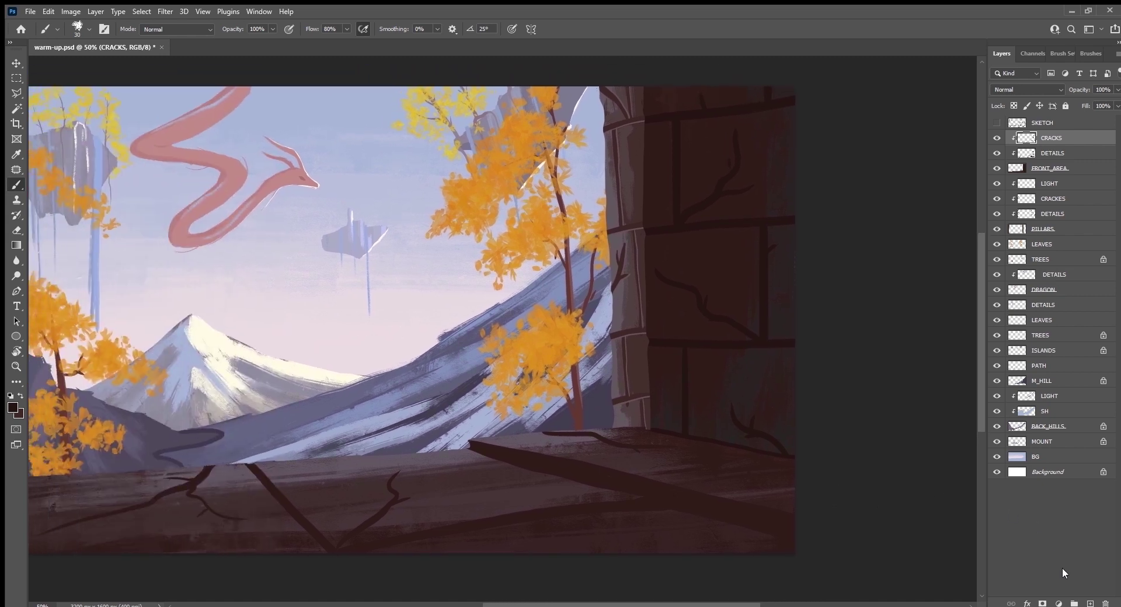
{"action": "left_click", "coordinate": [1090, 604]}
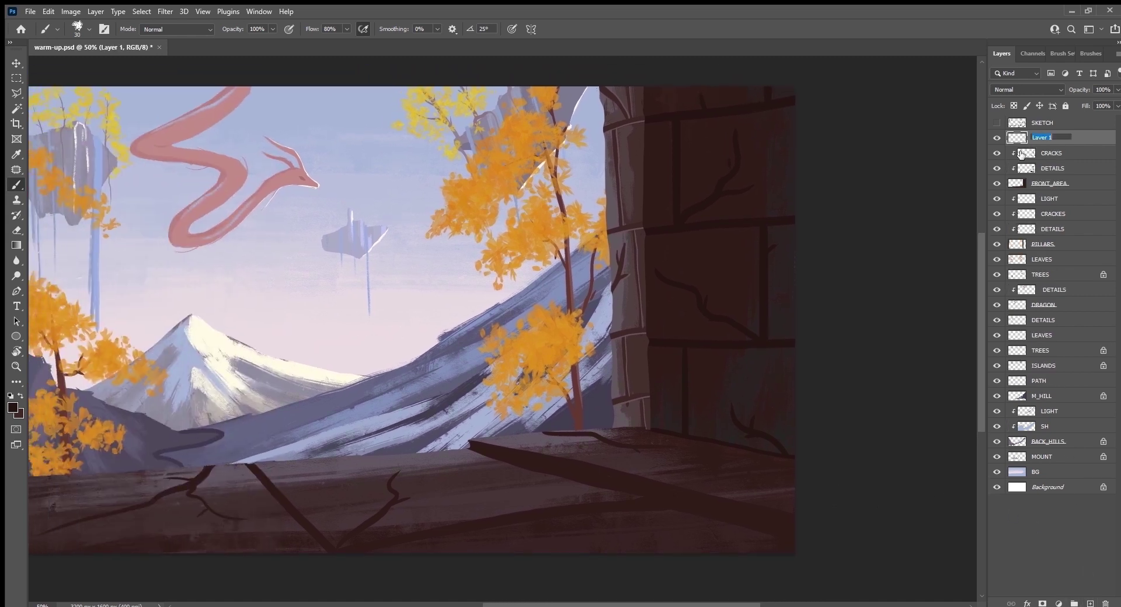
Name the new layer LIGHT, clip it, and pick a pale highlight colour.
{"action": "type", "text": "LIGHT"}
{"action": "key", "text": "Return"}
{"action": "left_click", "coordinate": [1077, 145], "text": "alt"}
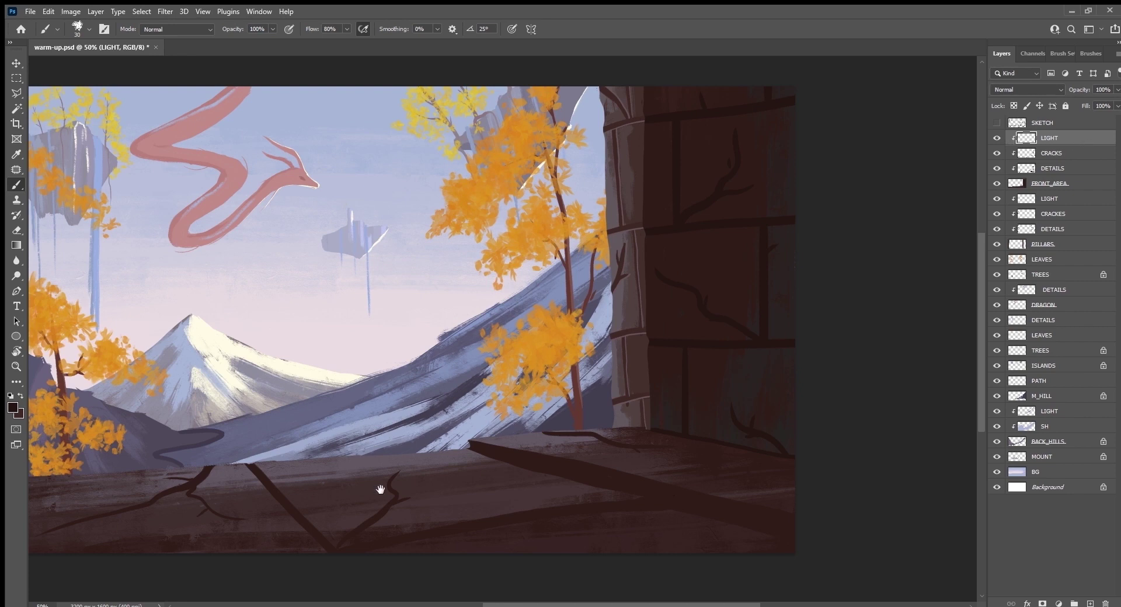
{"action": "left_click_drag", "start_coordinate": [380, 486], "coordinate": [745, 437]}
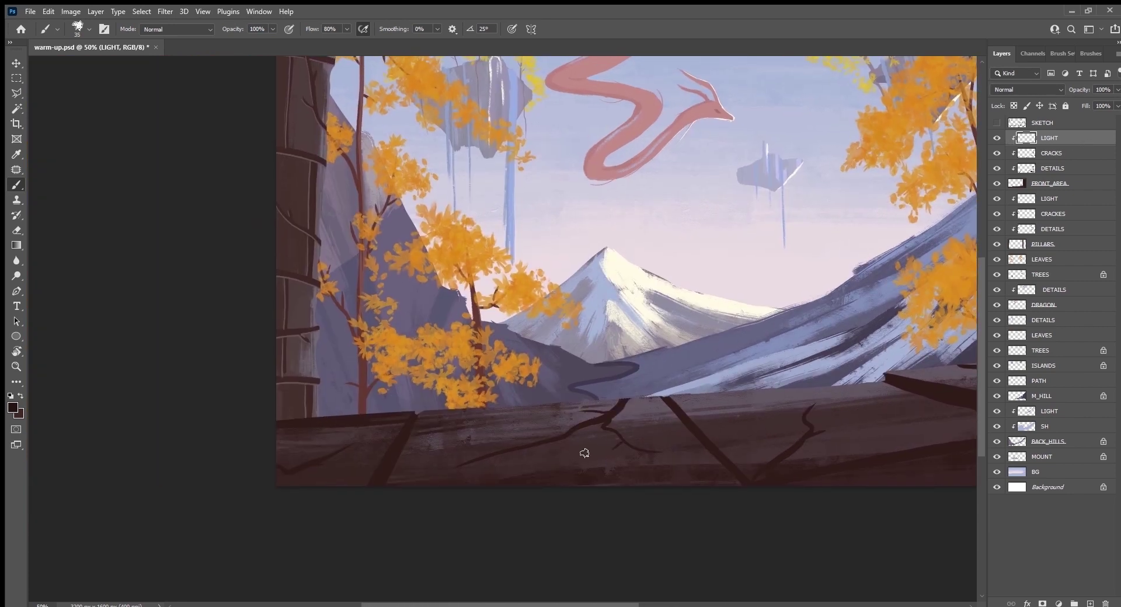
{"action": "left_click", "coordinate": [755, 403], "text": "alt"}
{"action": "key", "text": "ctrl+plus"}
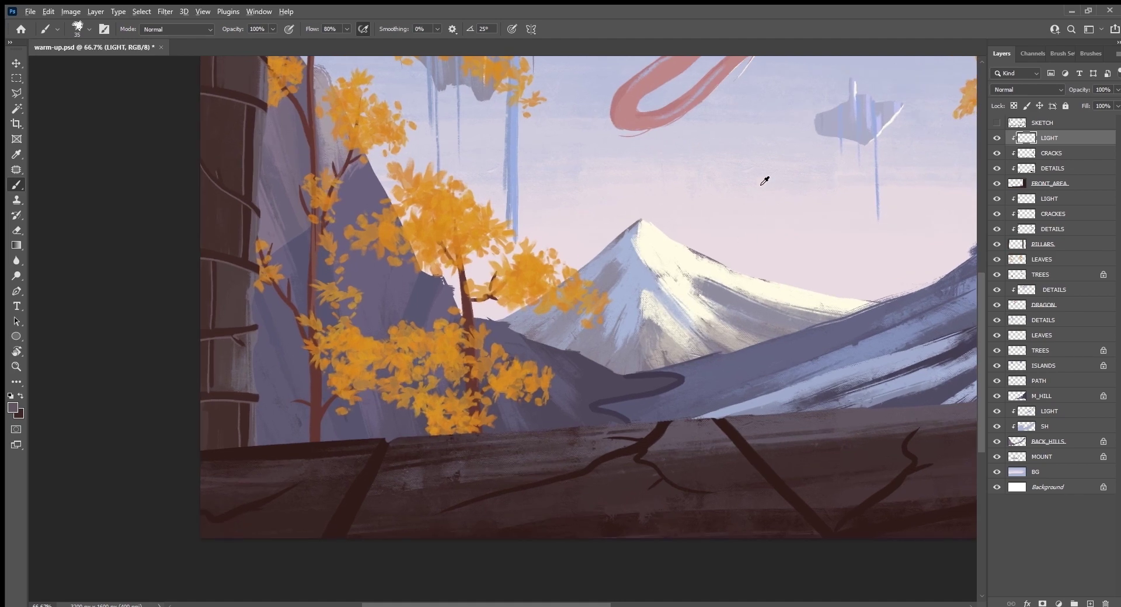
{"action": "left_click", "coordinate": [765, 181], "text": "alt"}
{"action": "key", "text": "r"}
{"action": "mouse_move", "coordinate": [445, 553]}
{"action": "left_mouse_down"}
{"action": "mouse_move", "coordinate": [631, 418]}
{"action": "mouse_move", "coordinate": [668, 415]}
{"action": "left_mouse_up"}
{"action": "key", "text": "b"}
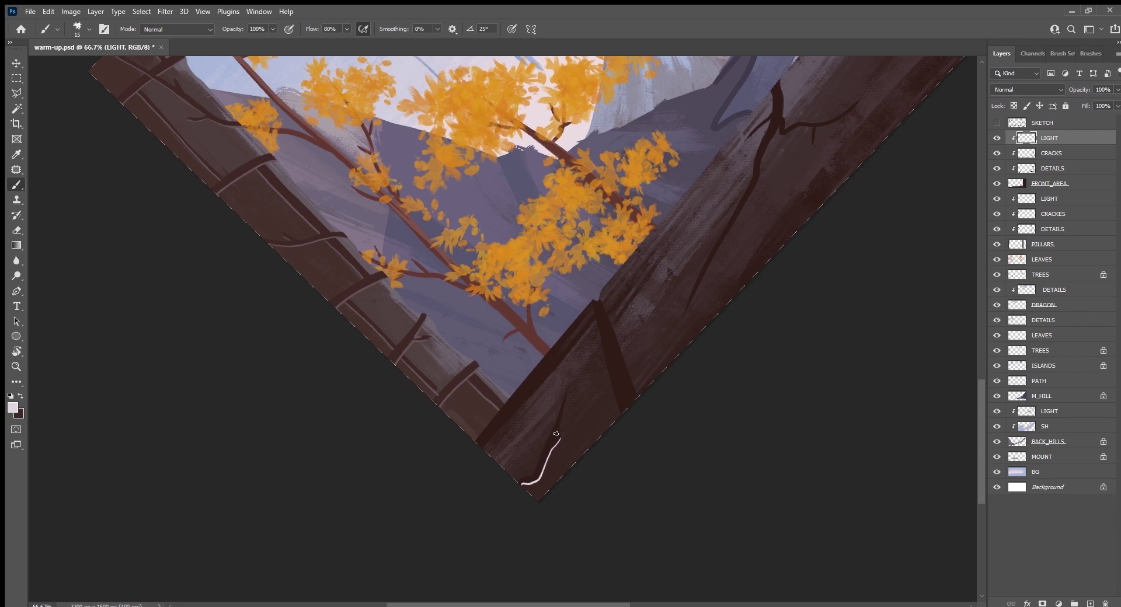
Trace thin light highlights along a pillar crack, the diagonal ledge beam edges and crack branches.
{"action": "left_click_drag", "start_coordinate": [593, 316], "coordinate": [600, 348]}
{"action": "left_click_drag", "start_coordinate": [718, 308], "coordinate": [523, 455]}
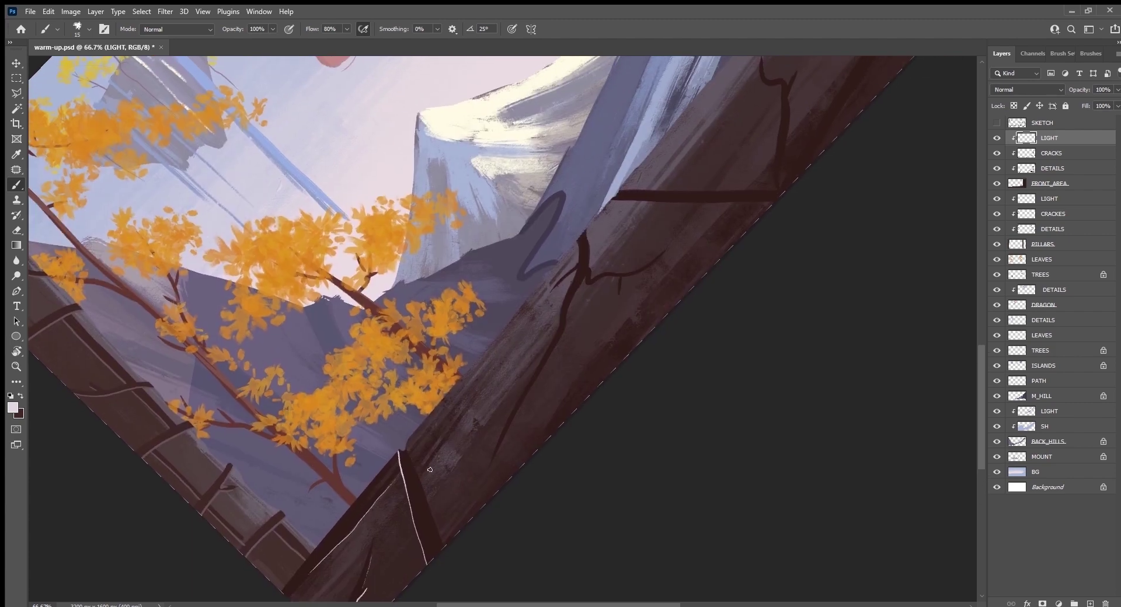
{"action": "mouse_move", "coordinate": [457, 422]}
{"action": "left_mouse_down"}
{"action": "mouse_move", "coordinate": [473, 400]}
{"action": "mouse_move", "coordinate": [526, 385]}
{"action": "mouse_move", "coordinate": [569, 300]}
{"action": "left_mouse_up"}
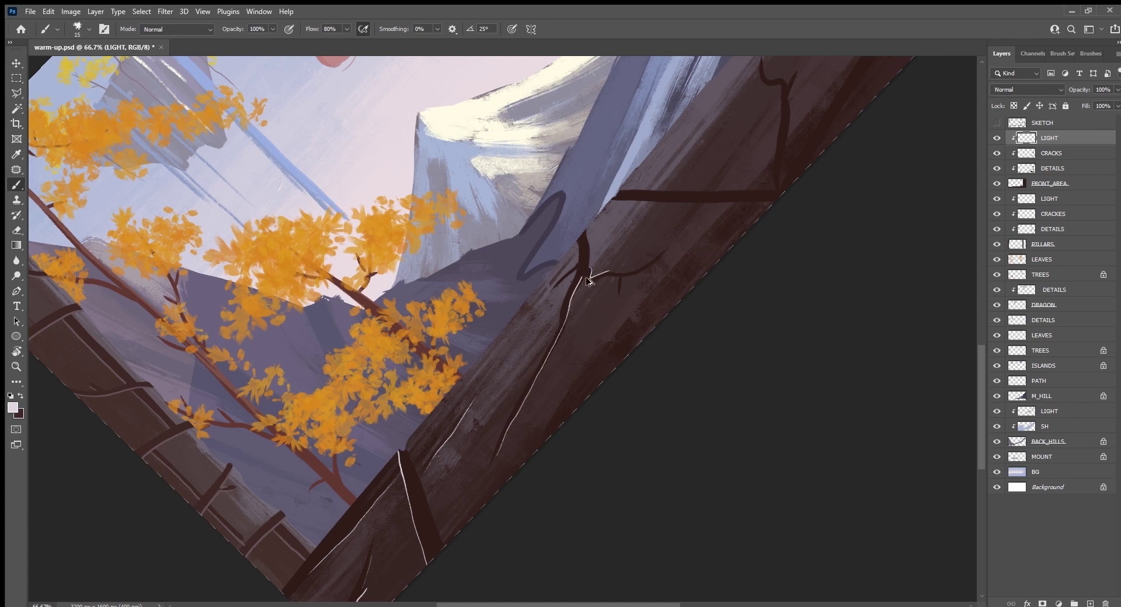
{"action": "key", "text": "ctrl+z"}
{"action": "key", "text": "Escape"}
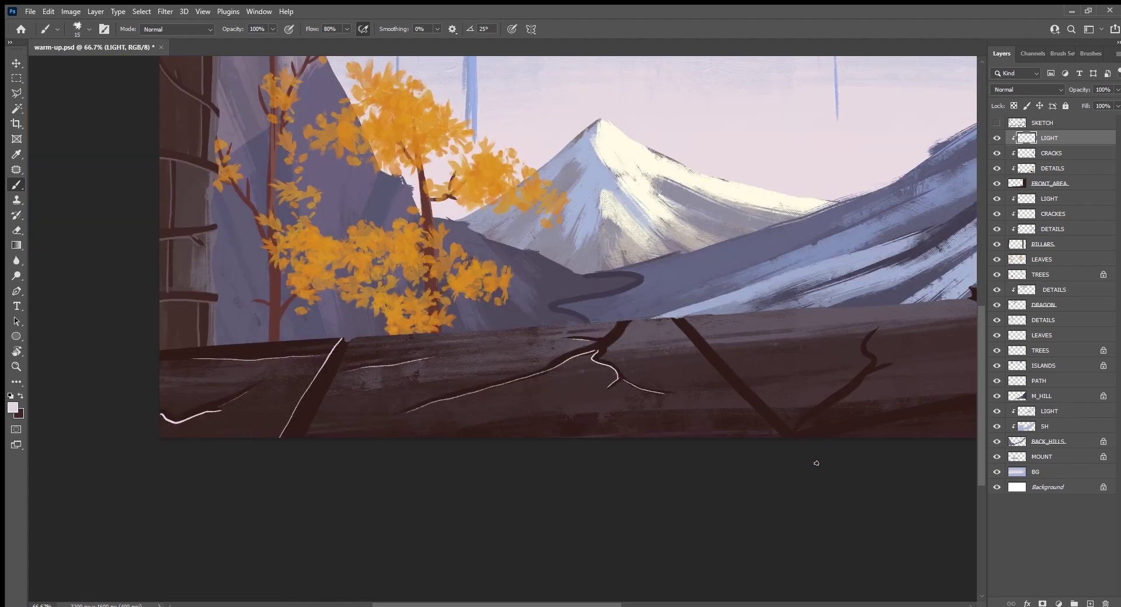
{"action": "left_click_drag", "start_coordinate": [824, 481], "coordinate": [571, 524]}
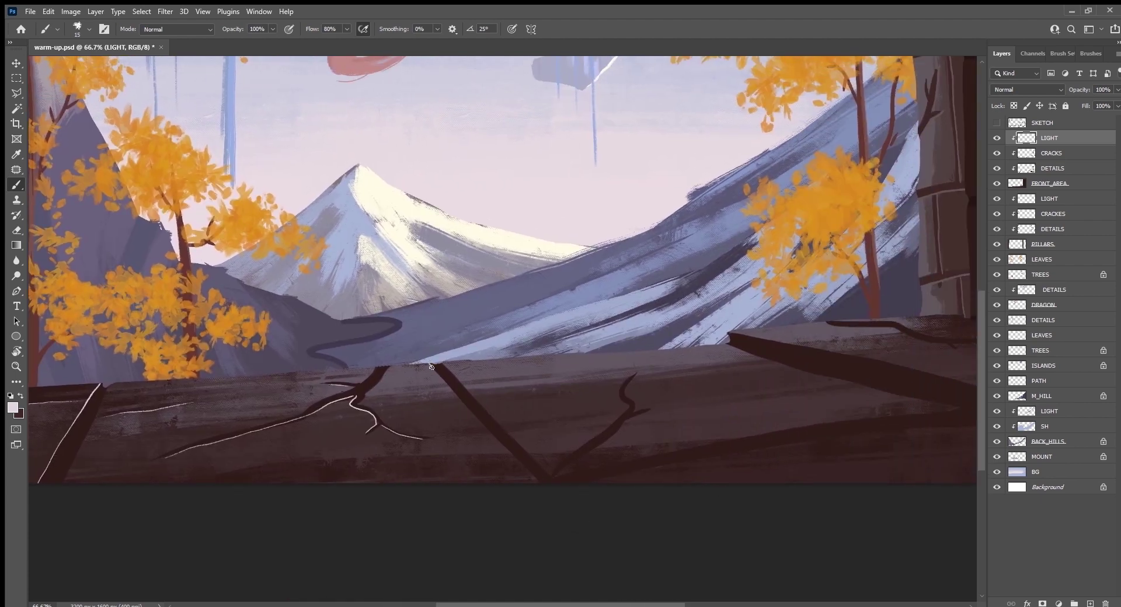
{"action": "mouse_move", "coordinate": [431, 366]}
{"action": "left_mouse_down"}
{"action": "mouse_move", "coordinate": [540, 484]}
{"action": "mouse_move", "coordinate": [646, 399]}
{"action": "left_mouse_up"}
{"action": "mouse_move", "coordinate": [666, 456]}
{"action": "left_mouse_down"}
{"action": "mouse_move", "coordinate": [475, 485]}
{"action": "mouse_move", "coordinate": [585, 513]}
{"action": "left_mouse_up"}
{"action": "left_click_drag", "start_coordinate": [369, 546], "coordinate": [608, 362]}
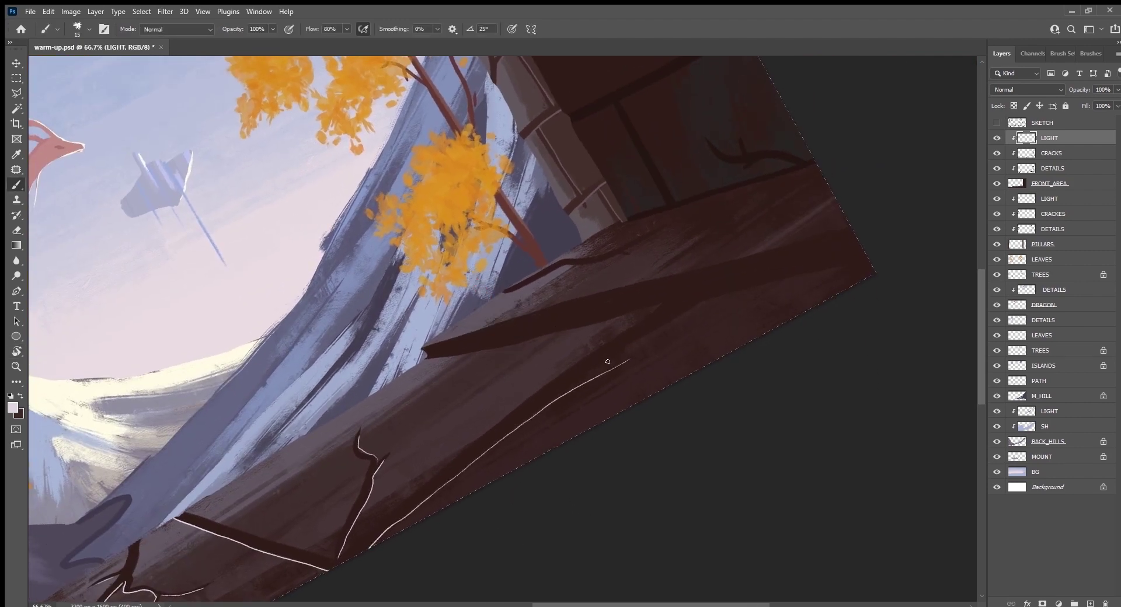
{"action": "scroll", "coordinate": [764, 376], "scroll_direction": "up", "scroll_amount": 3}
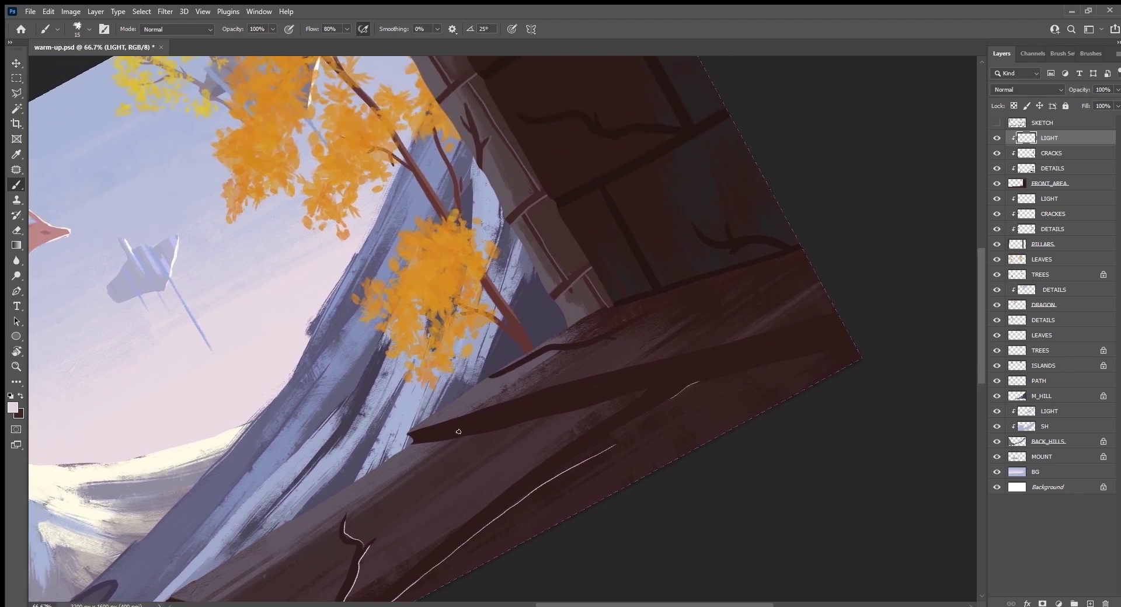
{"action": "left_click_drag", "start_coordinate": [407, 432], "coordinate": [720, 343]}
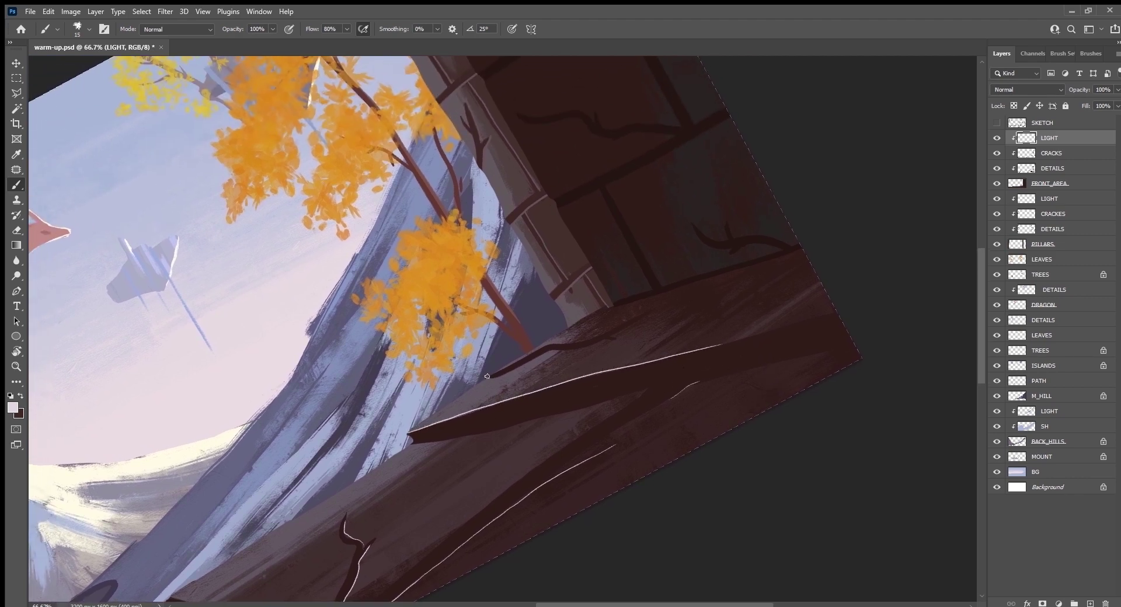
{"action": "left_click_drag", "start_coordinate": [515, 366], "coordinate": [586, 345]}
{"action": "mouse_move", "coordinate": [672, 307]}
{"action": "left_mouse_down"}
{"action": "mouse_move", "coordinate": [836, 328]}
{"action": "mouse_move", "coordinate": [683, 399]}
{"action": "left_mouse_up"}
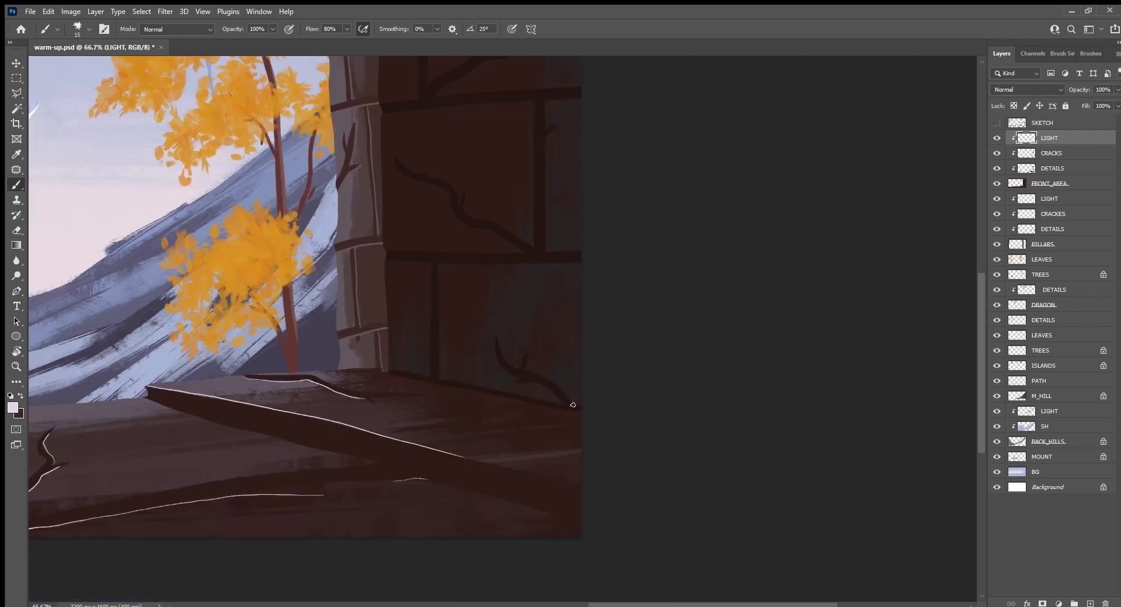
{"action": "left_click_drag", "start_coordinate": [572, 405], "coordinate": [526, 353]}
Highlight the right pillar's vertical mortar lines, cracks and upper block edges.
{"action": "left_click_drag", "start_coordinate": [439, 377], "coordinate": [435, 269]}
{"action": "mouse_move", "coordinate": [494, 211]}
{"action": "left_mouse_down"}
{"action": "mouse_move", "coordinate": [596, 393]}
{"action": "mouse_move", "coordinate": [515, 433]}
{"action": "mouse_move", "coordinate": [455, 437]}
{"action": "mouse_move", "coordinate": [415, 420]}
{"action": "mouse_move", "coordinate": [395, 390]}
{"action": "left_mouse_up"}
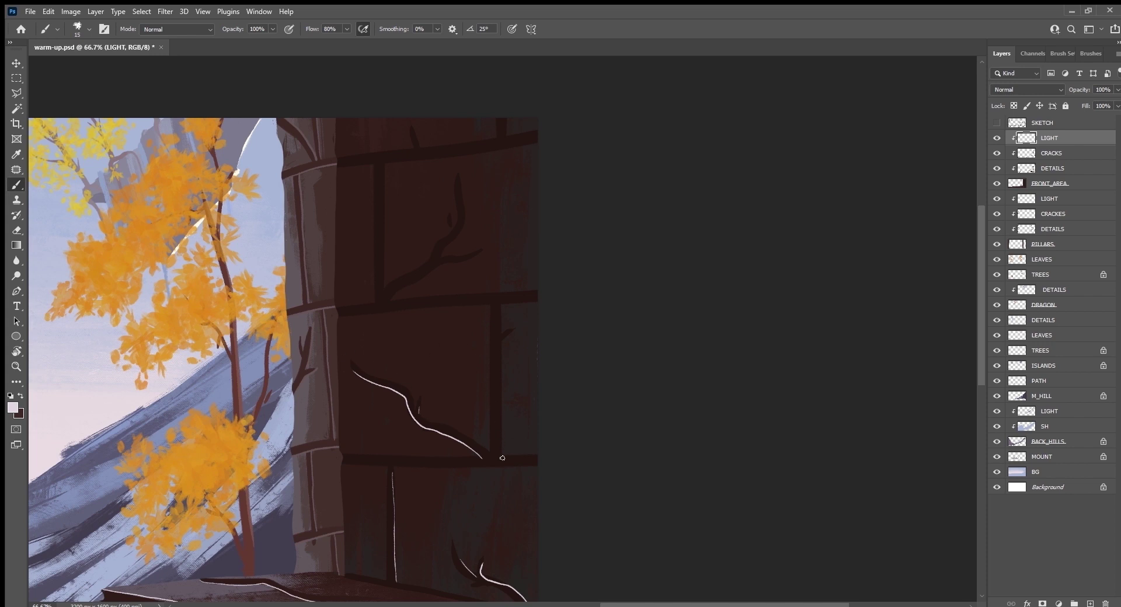
{"action": "left_click_drag", "start_coordinate": [500, 457], "coordinate": [503, 311]}
{"action": "mouse_move", "coordinate": [416, 285]}
{"action": "left_mouse_down"}
{"action": "mouse_move", "coordinate": [557, 419]}
{"action": "mouse_move", "coordinate": [546, 417]}
{"action": "mouse_move", "coordinate": [604, 394]}
{"action": "mouse_move", "coordinate": [600, 316]}
{"action": "left_mouse_up"}
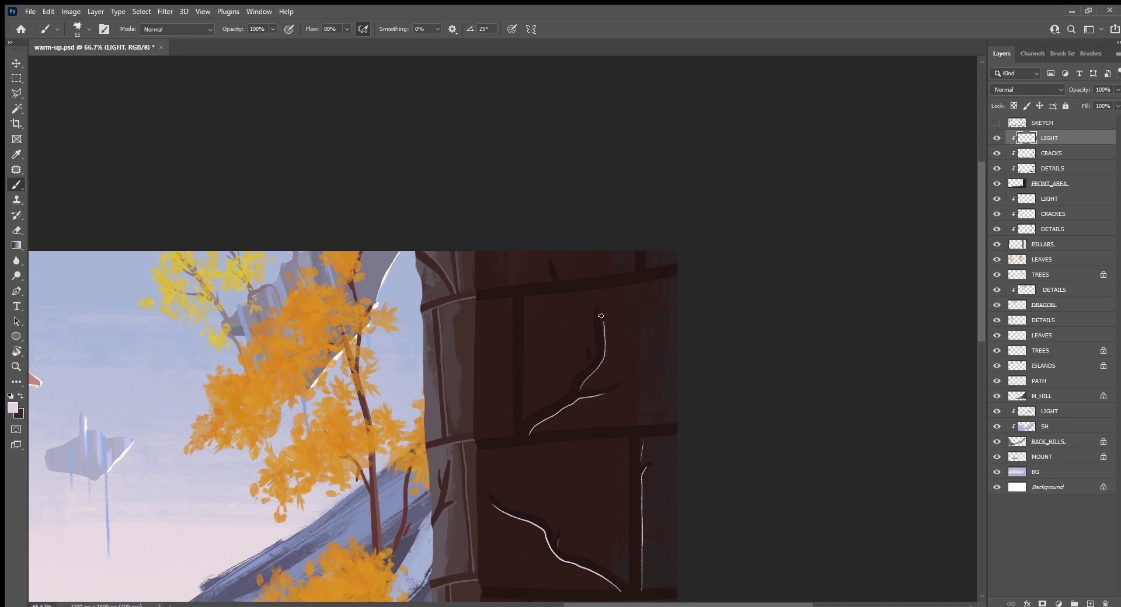
{"action": "left_click_drag", "start_coordinate": [522, 406], "coordinate": [523, 316]}
{"action": "left_click_drag", "start_coordinate": [644, 252], "coordinate": [645, 274]}
{"action": "mouse_move", "coordinate": [696, 514]}
{"action": "left_mouse_down"}
{"action": "mouse_move", "coordinate": [655, 330]}
{"action": "mouse_move", "coordinate": [751, 383]}
{"action": "mouse_move", "coordinate": [723, 252]}
{"action": "left_mouse_up"}
{"action": "key", "text": "r"}
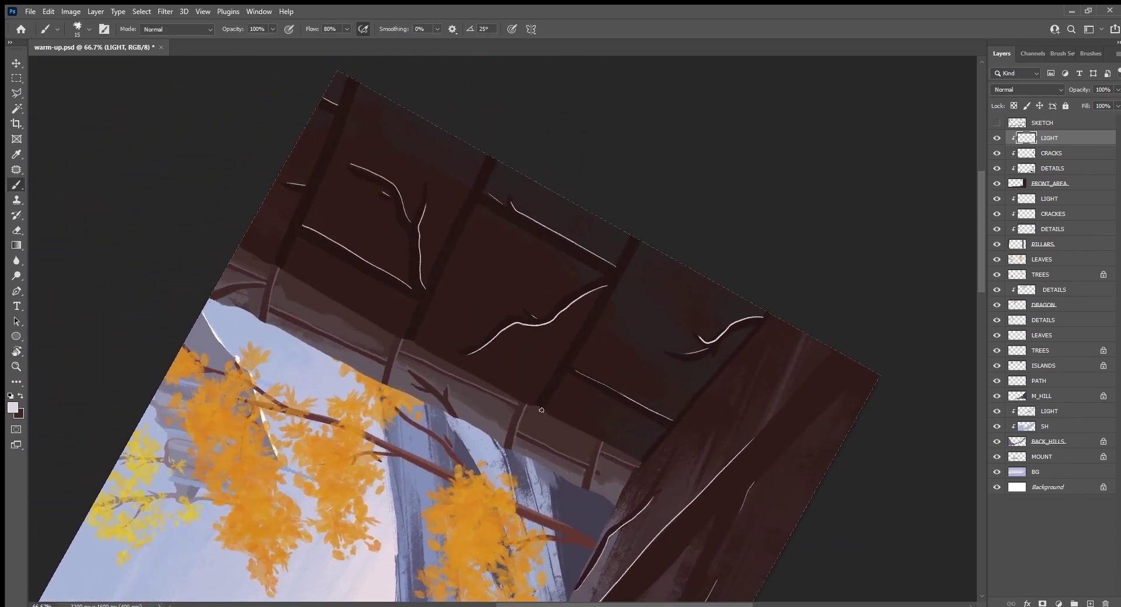
{"action": "left_click_drag", "start_coordinate": [541, 410], "coordinate": [636, 241]}
{"action": "left_click_drag", "start_coordinate": [653, 188], "coordinate": [731, 305]}
{"action": "left_click_drag", "start_coordinate": [496, 446], "coordinate": [575, 276]}
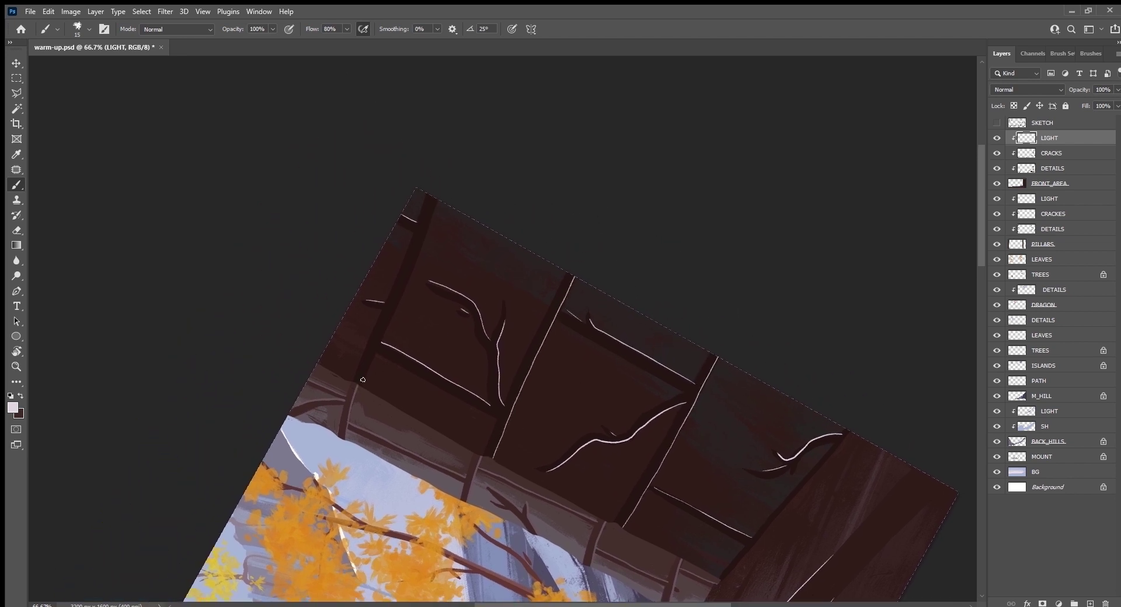
{"action": "left_click_drag", "start_coordinate": [362, 380], "coordinate": [438, 201]}
{"action": "key", "text": "Escape"}
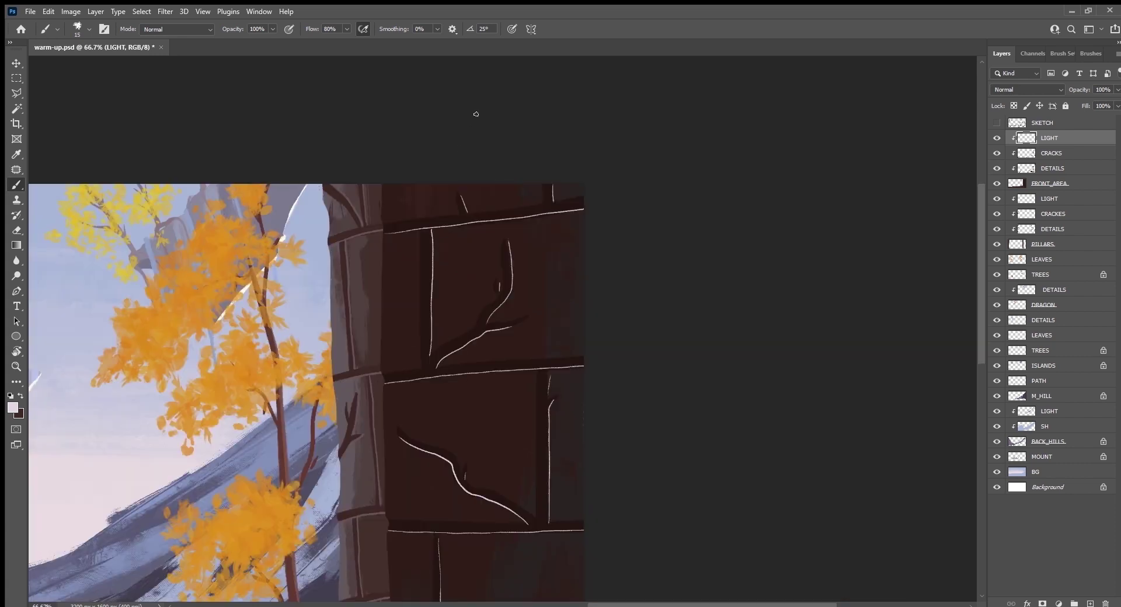
Fit the painting in view, enlarge the brush and sample the ledge's dark brown.
{"action": "key", "text": "ctrl+0"}
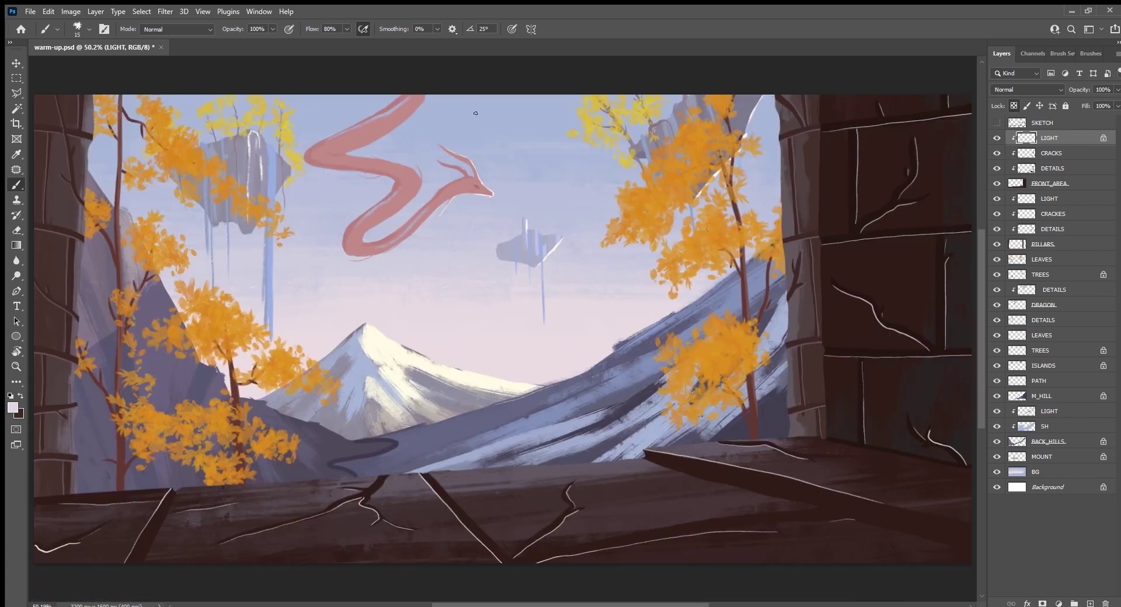
{"action": "key", "text": "bracketright"}
{"action": "key", "text": "bracketright"}
{"action": "key", "text": "bracketright"}
{"action": "key", "text": "bracketright"}
{"action": "key", "text": "bracketright"}
{"action": "left_click_drag", "start_coordinate": [880, 527], "coordinate": [783, 460]}
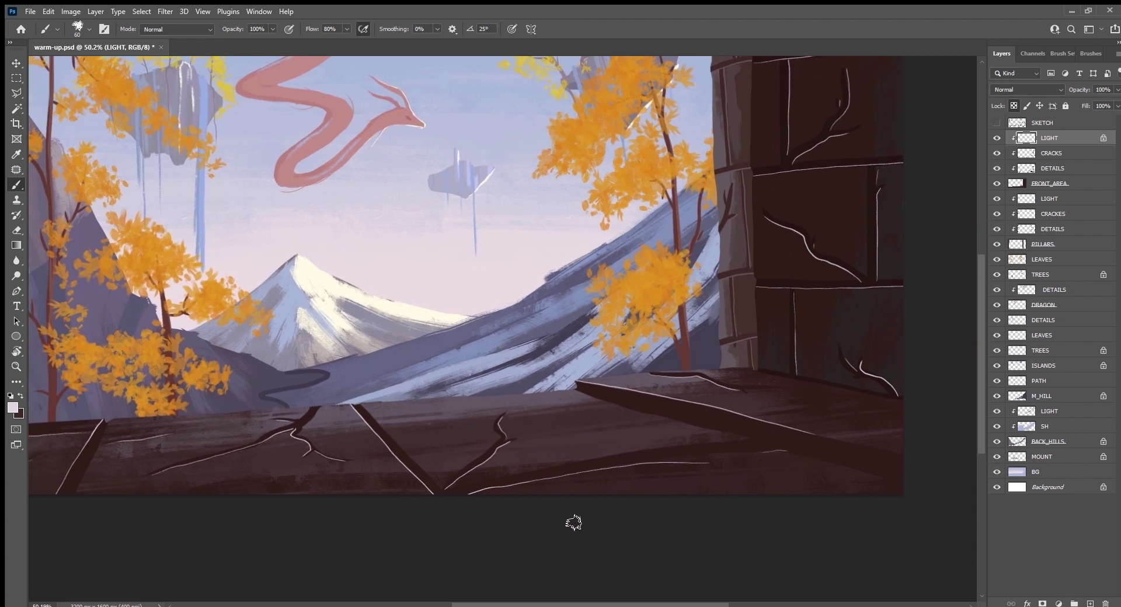
{"action": "left_click_drag", "start_coordinate": [611, 534], "coordinate": [864, 517]}
{"action": "left_click_drag", "start_coordinate": [612, 454], "coordinate": [687, 495]}
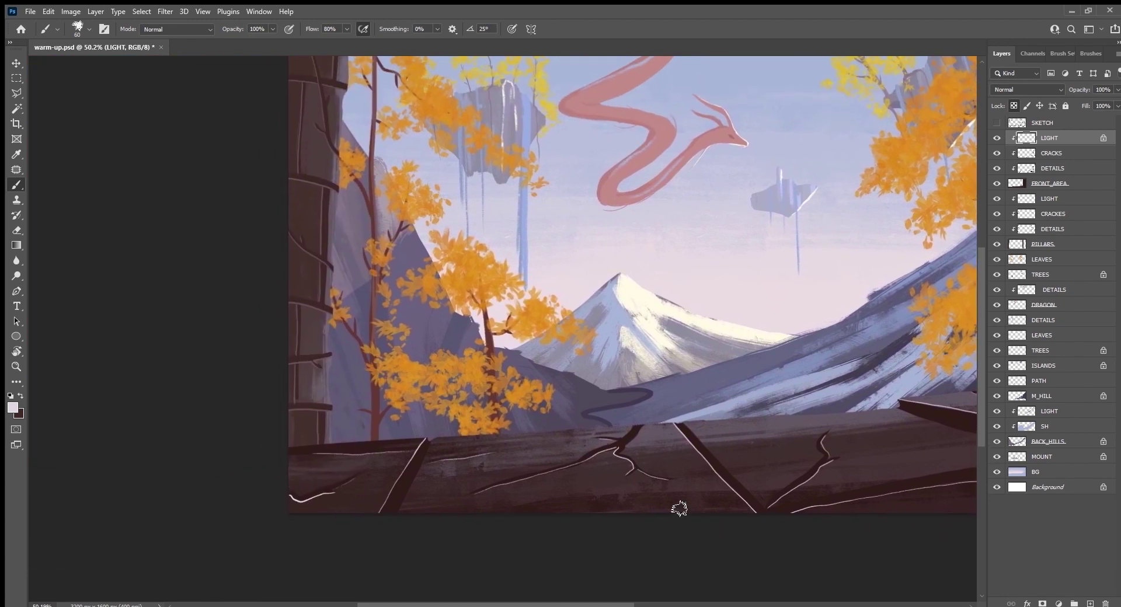
{"action": "left_click", "coordinate": [659, 435], "text": "alt"}
{"action": "key", "text": "i"}
{"action": "key", "text": "b"}
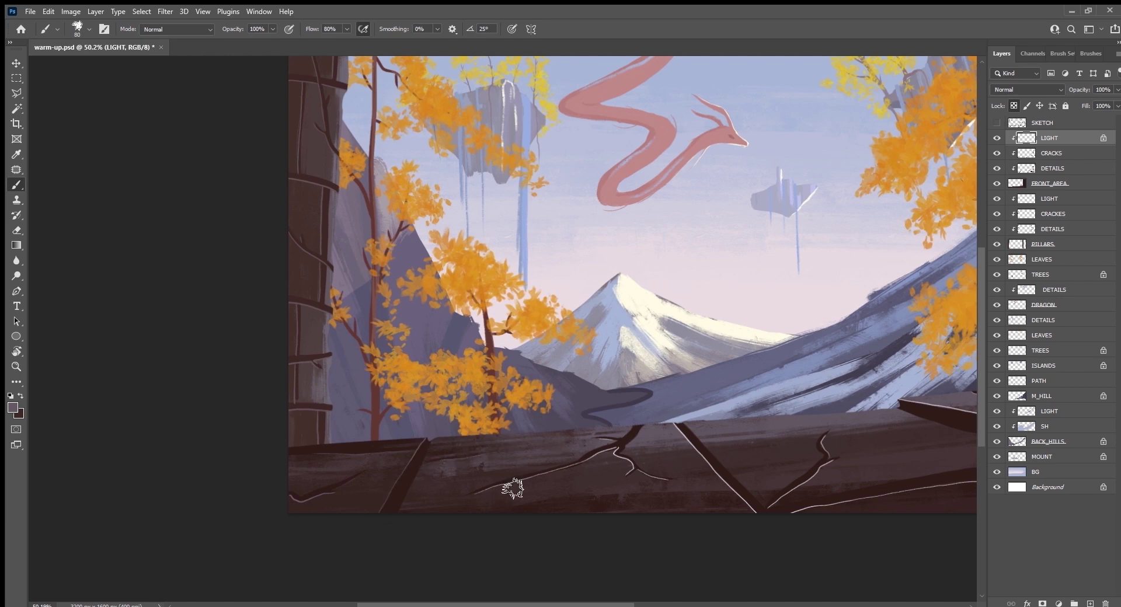
With a large brush, paint dark maroon over the white crack highlights on the right pillar.
{"action": "key", "text": "bracketright"}
{"action": "key", "text": "bracketright"}
{"action": "key", "text": "bracketright"}
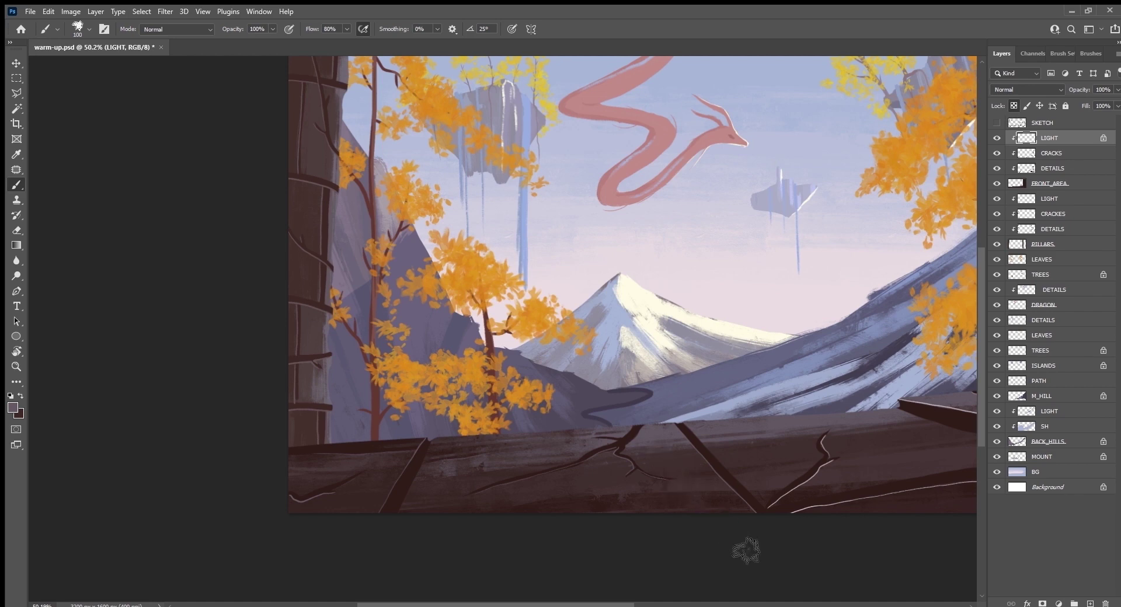
{"action": "left_click_drag", "start_coordinate": [854, 442], "coordinate": [507, 455]}
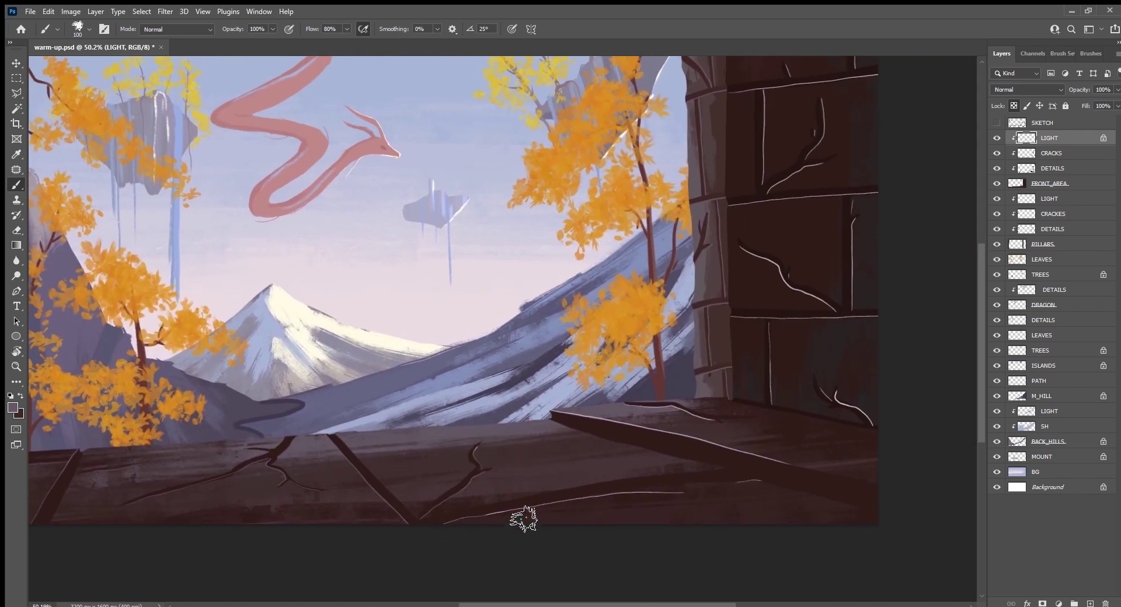
{"action": "left_click_drag", "start_coordinate": [782, 458], "coordinate": [555, 419]}
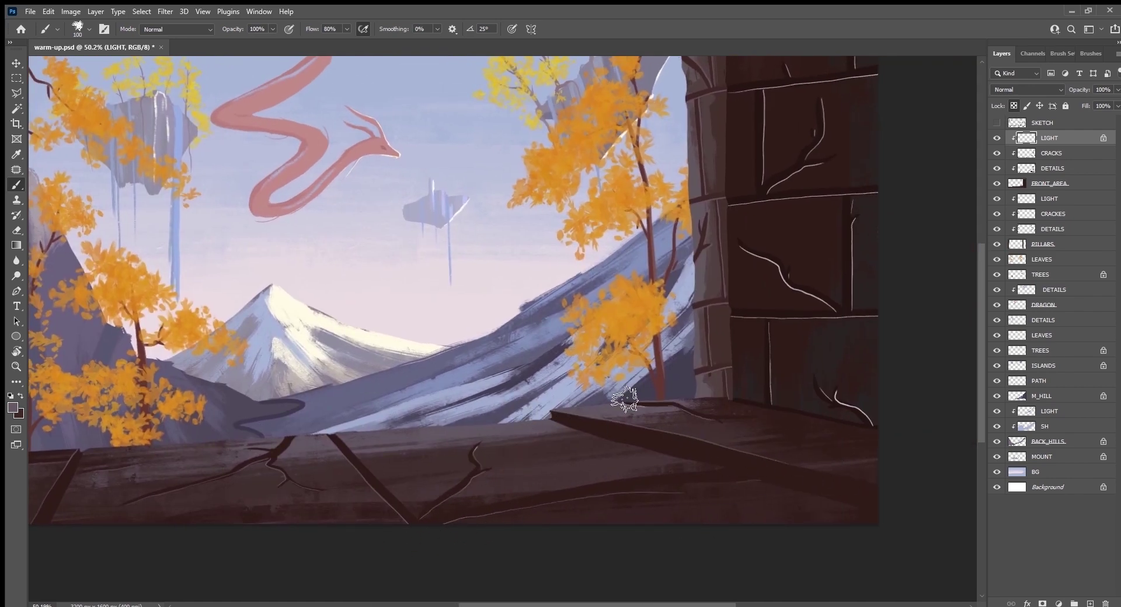
{"action": "left_click", "coordinate": [539, 480], "text": "alt"}
{"action": "left_click_drag", "start_coordinate": [823, 394], "coordinate": [870, 432]}
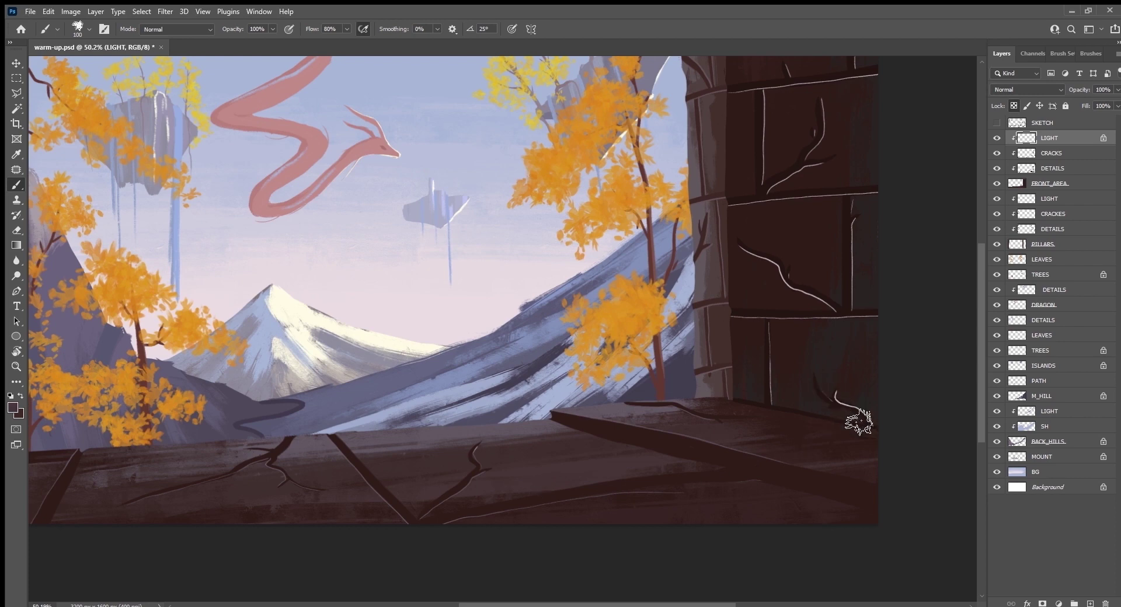
{"action": "mouse_move", "coordinate": [771, 320]}
{"action": "left_mouse_down"}
{"action": "mouse_move", "coordinate": [773, 397]}
{"action": "mouse_move", "coordinate": [876, 317]}
{"action": "left_mouse_up"}
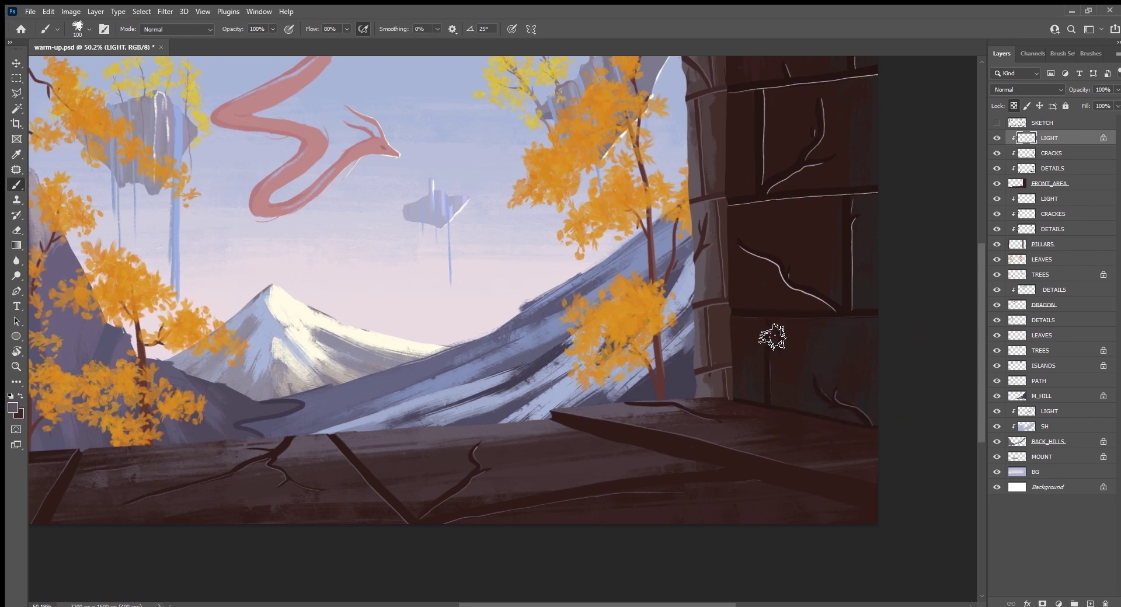
{"action": "left_click_drag", "start_coordinate": [740, 242], "coordinate": [829, 306]}
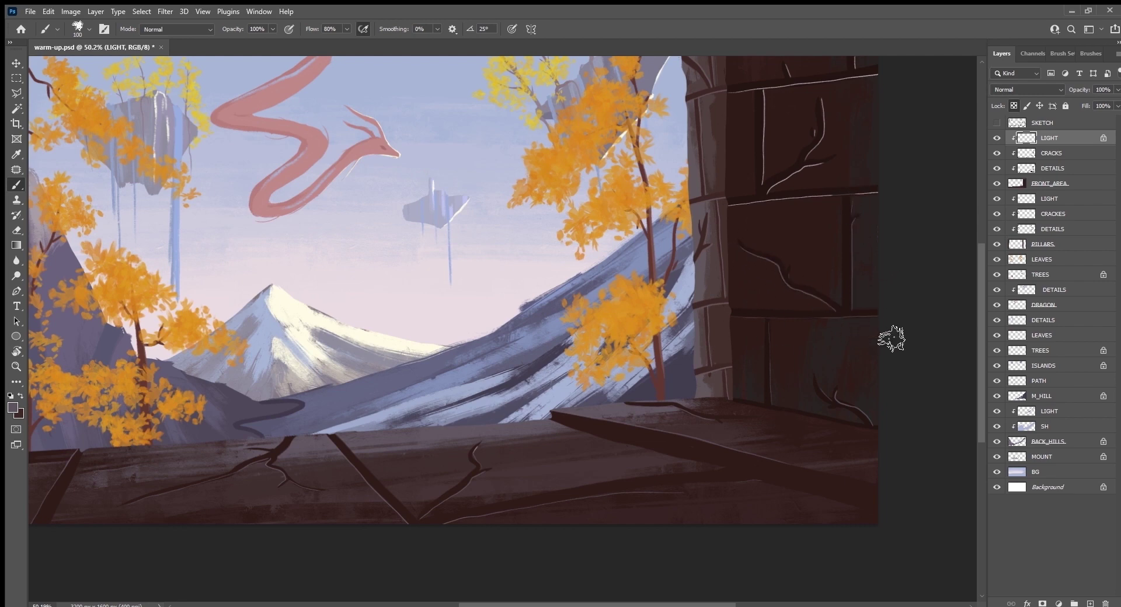
Save the painting, zoom out to the whole canvas and shrink the brush to 20.
{"action": "left_click_drag", "start_coordinate": [888, 338], "coordinate": [803, 392]}
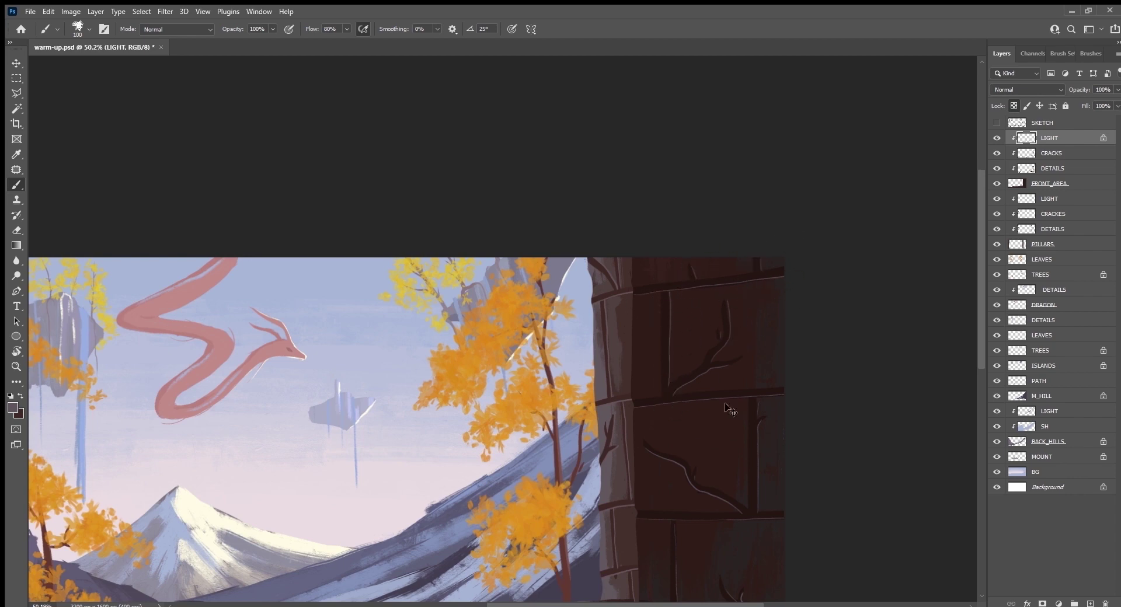
{"action": "key", "text": "ctrl+s"}
{"action": "key", "text": "ctrl+0"}
{"action": "key", "text": "ctrl+minus"}
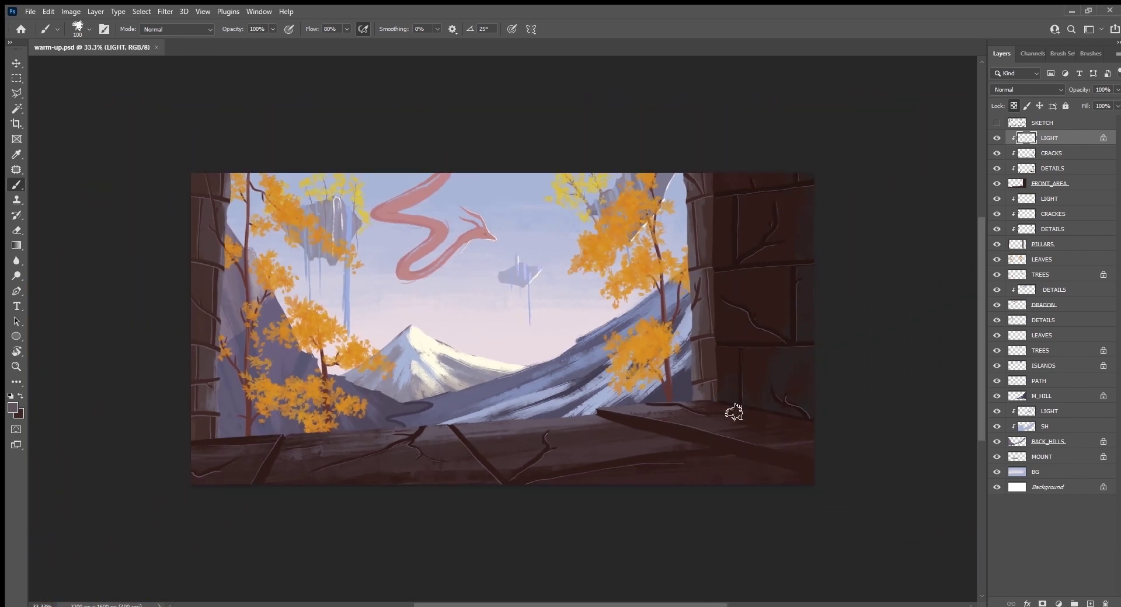
{"action": "key", "text": "bracketleft"}
{"action": "key", "text": "bracketleft"}
{"action": "key", "text": "bracketleft"}
{"action": "key", "text": "bracketleft"}
{"action": "key", "text": "bracketleft"}
{"action": "key", "text": "bracketleft"}
Add a new layer above LIGHT, clip it, and name it GRASS.
{"action": "left_click", "coordinate": [1089, 603]}
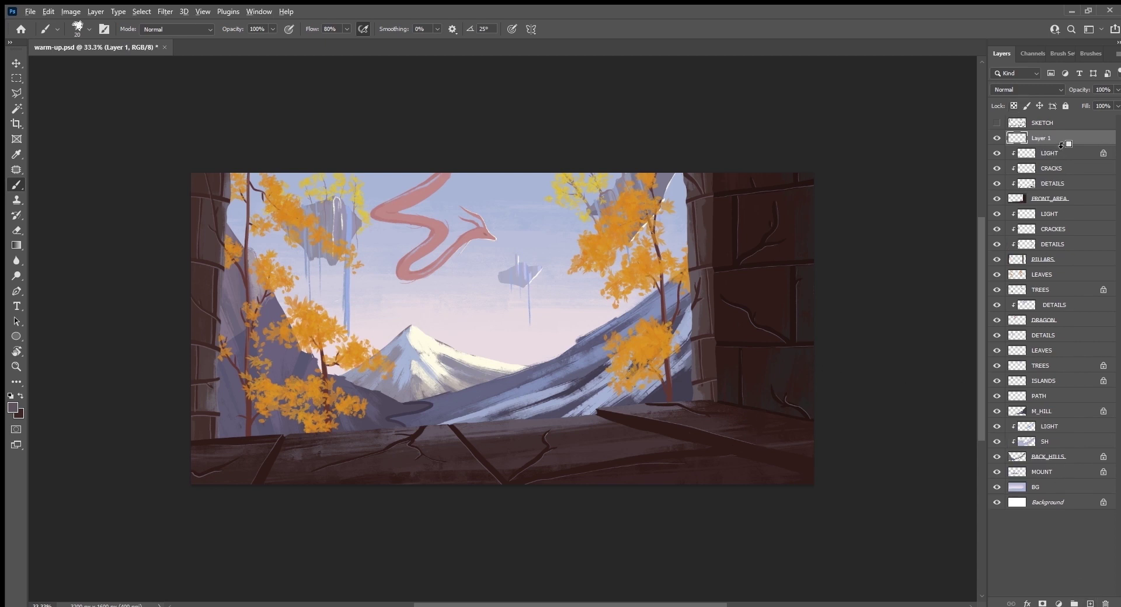
{"action": "left_click", "coordinate": [1061, 144], "text": "alt"}
{"action": "double_click", "coordinate": [1061, 140]}
{"action": "type", "text": "GRASS"}
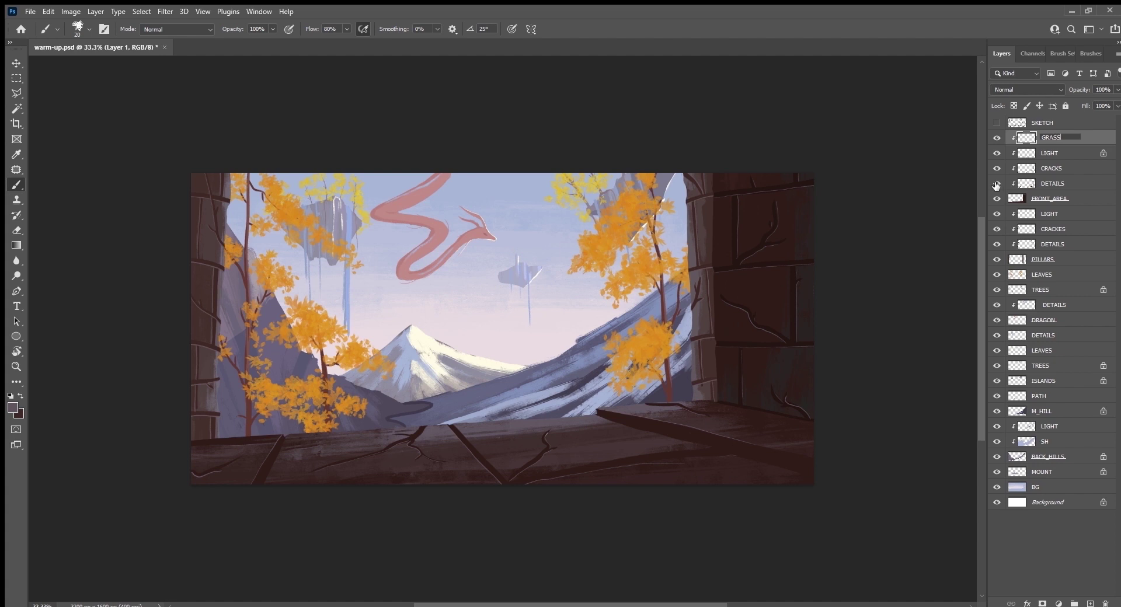
{"action": "key", "text": "Return"}
Paint small orange grass tufts at the right pillar base and along the ledge crack.
{"action": "key", "text": "ctrl+plus"}
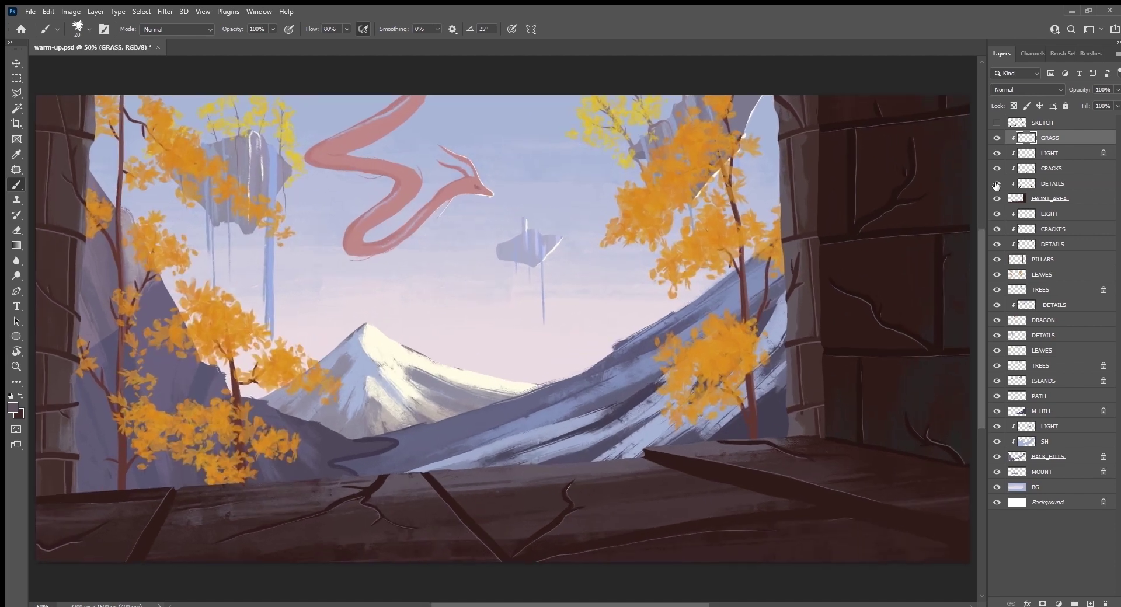
{"action": "left_click_drag", "start_coordinate": [724, 476], "coordinate": [455, 472]}
{"action": "left_click", "coordinate": [454, 349], "text": "alt"}
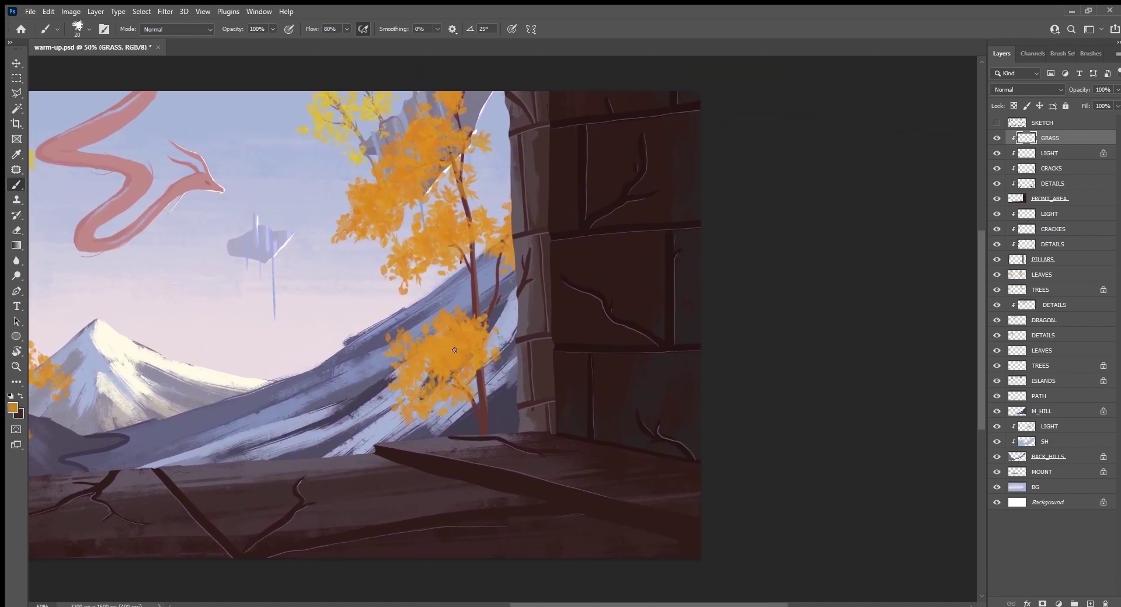
{"action": "scroll", "coordinate": [456, 353], "scroll_direction": "up", "scroll_amount": 1}
{"action": "mouse_move", "coordinate": [582, 471]}
{"action": "left_mouse_down"}
{"action": "mouse_move", "coordinate": [582, 444]}
{"action": "mouse_move", "coordinate": [595, 462]}
{"action": "left_mouse_up"}
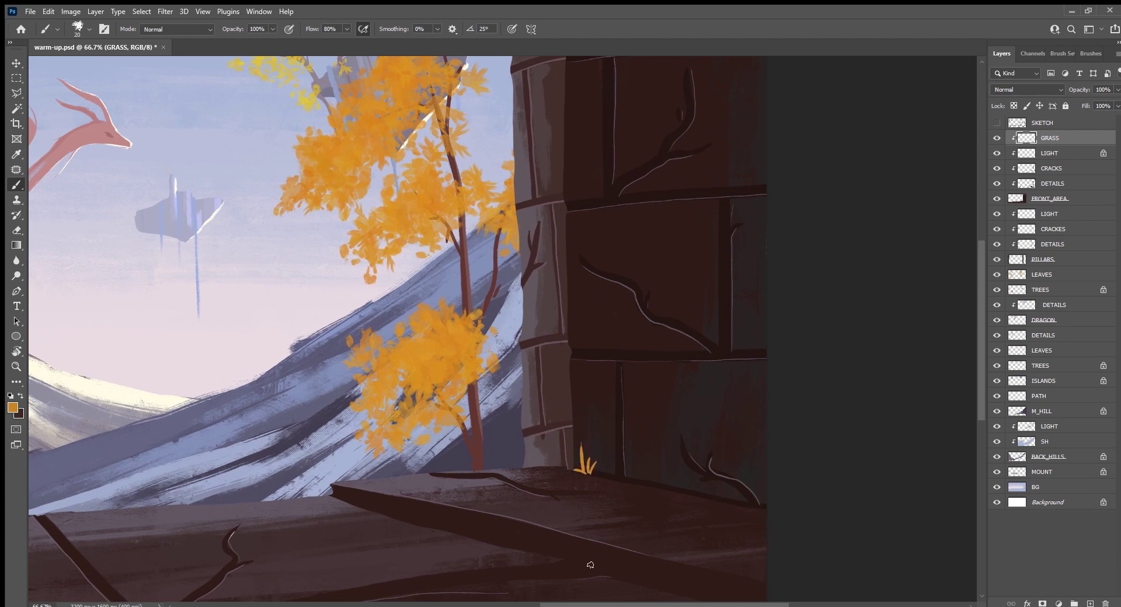
{"action": "mouse_move", "coordinate": [561, 559]}
{"action": "left_mouse_down"}
{"action": "mouse_move", "coordinate": [561, 532]}
{"action": "mouse_move", "coordinate": [572, 539]}
{"action": "left_mouse_up"}
{"action": "left_click_drag", "start_coordinate": [483, 529], "coordinate": [848, 412]}
{"action": "mouse_move", "coordinate": [517, 512]}
{"action": "left_mouse_down"}
{"action": "mouse_move", "coordinate": [529, 469]}
{"action": "mouse_move", "coordinate": [496, 501]}
{"action": "left_mouse_up"}
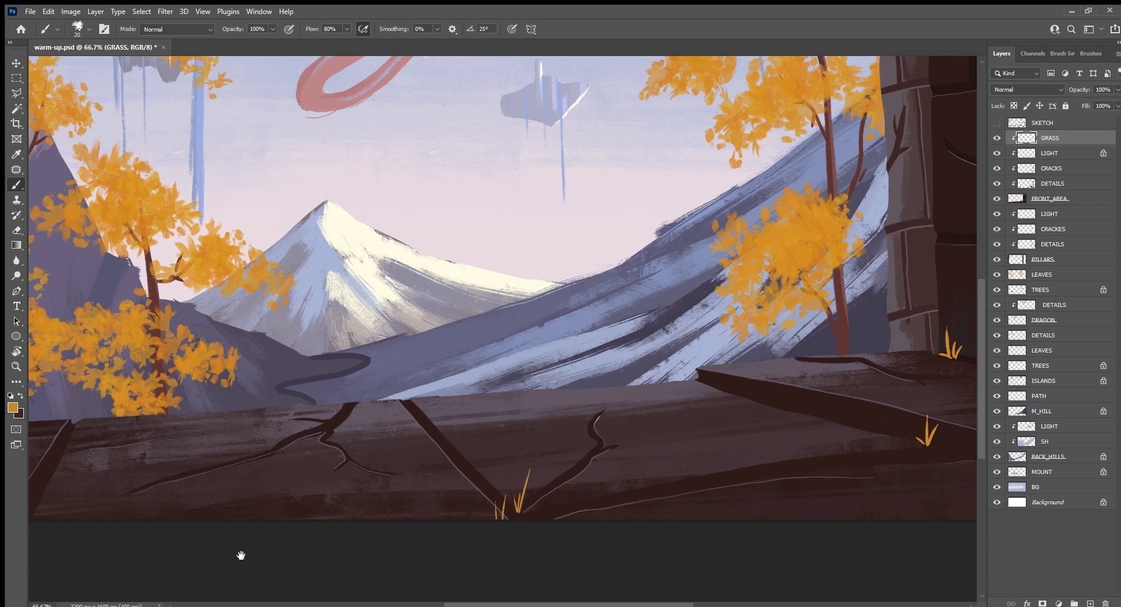
{"action": "left_click_drag", "start_coordinate": [240, 555], "coordinate": [610, 529]}
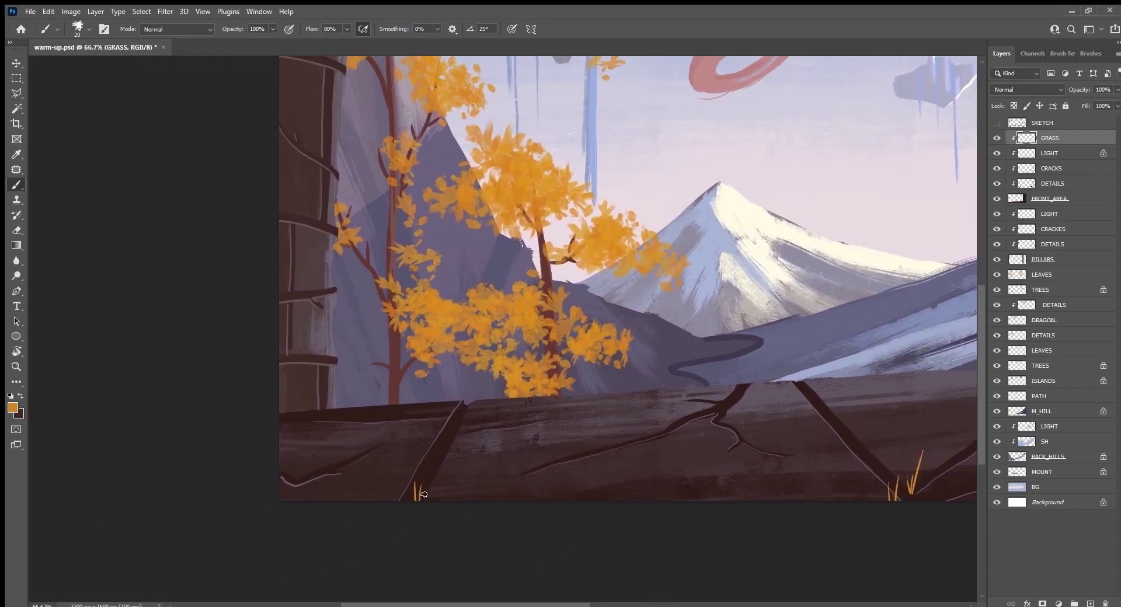
{"action": "left_click_drag", "start_coordinate": [456, 466], "coordinate": [526, 545]}
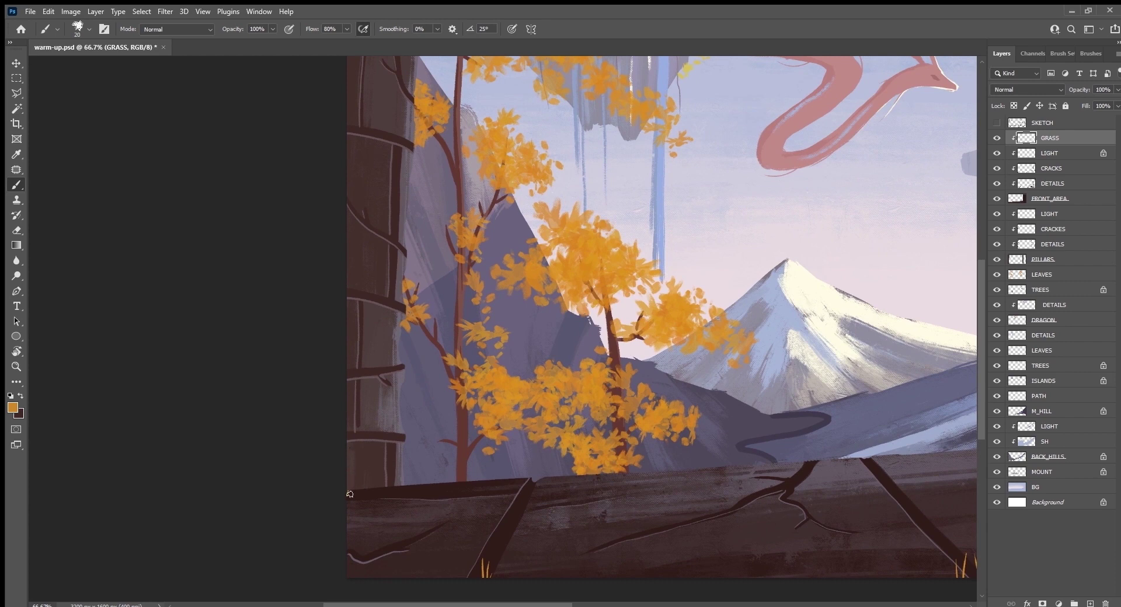
Release GRASS from its clipping mask, add tufts at the bottom-right corner, and save.
{"action": "left_click", "coordinate": [1059, 145], "text": "alt"}
{"action": "left_click_drag", "start_coordinate": [853, 497], "coordinate": [216, 462]}
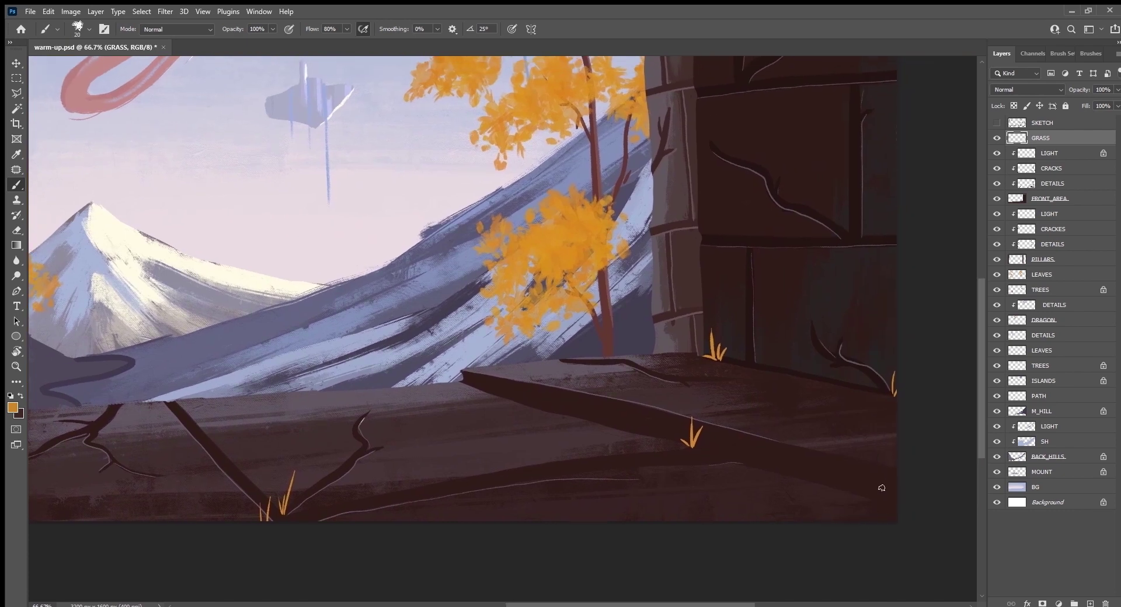
{"action": "left_click_drag", "start_coordinate": [883, 521], "coordinate": [882, 497]}
{"action": "mouse_move", "coordinate": [894, 521]}
{"action": "left_mouse_down"}
{"action": "mouse_move", "coordinate": [895, 492]}
{"action": "mouse_move", "coordinate": [871, 500]}
{"action": "mouse_move", "coordinate": [886, 460]}
{"action": "left_mouse_up"}
{"action": "key", "text": "ctrl+s"}
{"action": "left_click_drag", "start_coordinate": [459, 382], "coordinate": [466, 354]}
{"action": "key", "text": "ctrl+minus"}
{"action": "key", "text": "ctrl+minus"}
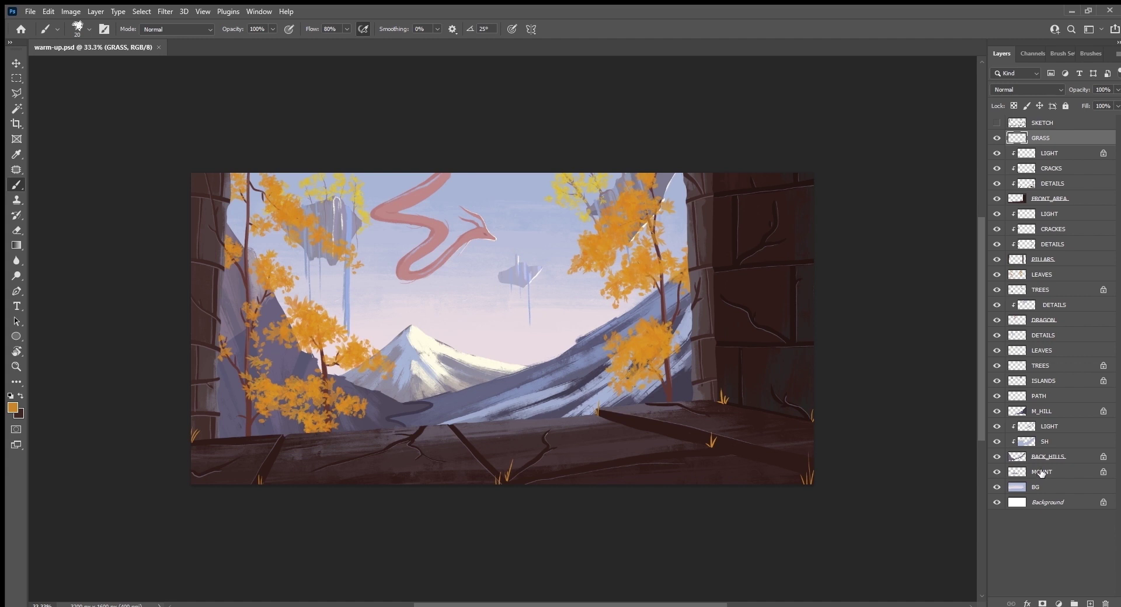
Show the sketch and add a new layer named TREES above PATH.
{"action": "left_click", "coordinate": [997, 122]}
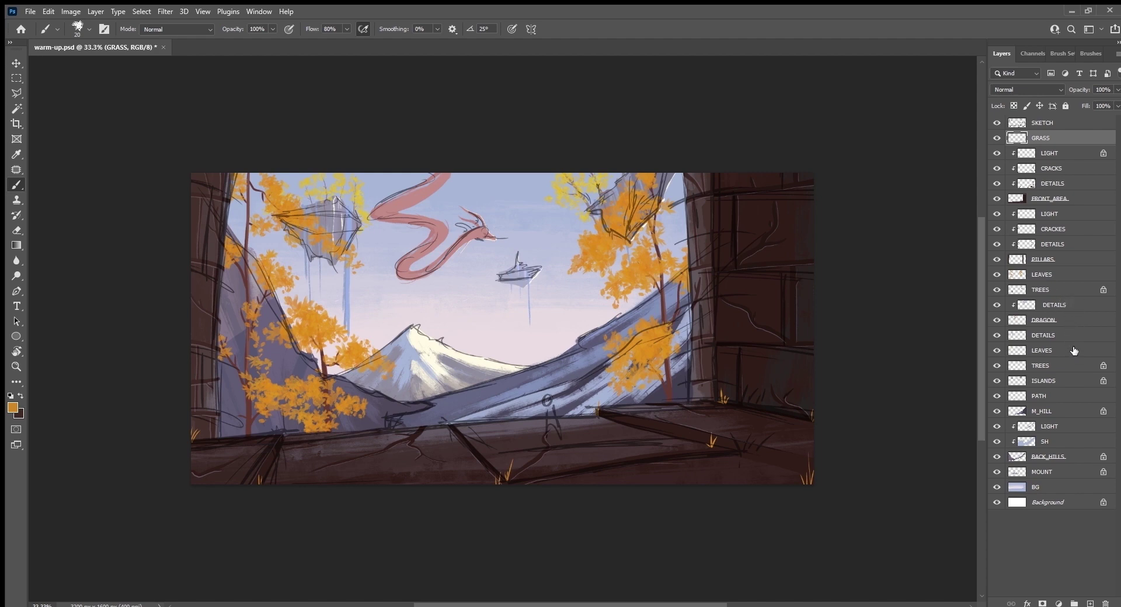
{"action": "left_click", "coordinate": [1075, 395]}
{"action": "left_click", "coordinate": [1090, 603]}
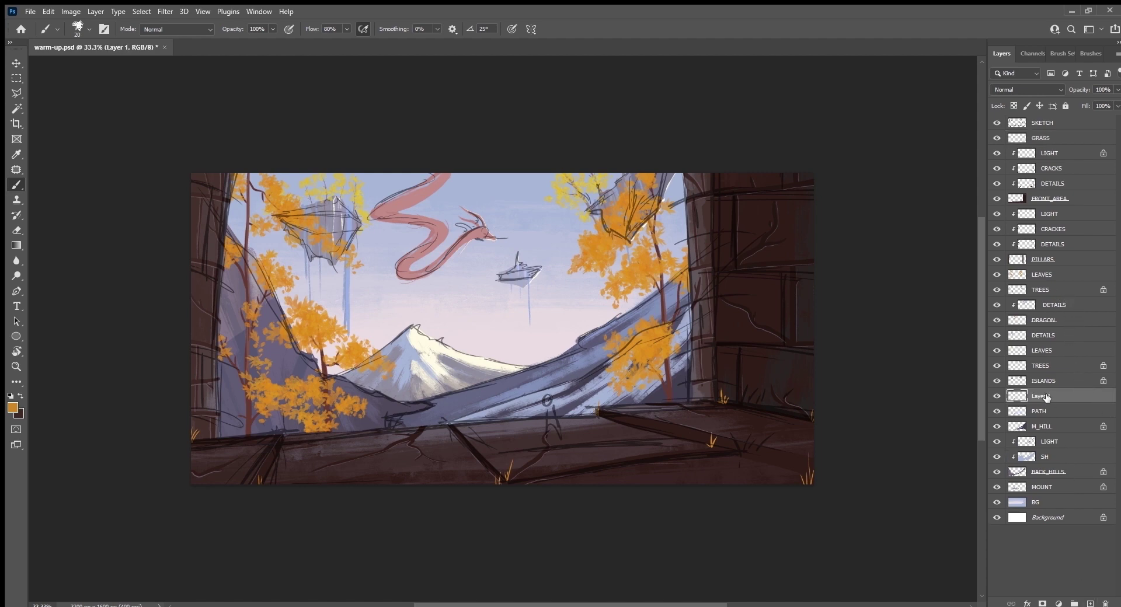
{"action": "type", "text": "TREES"}
{"action": "key", "text": "Return"}
Sample the dark red-brown trunk colour, paint a thin valley trunk, and hide the sketch.
{"action": "left_click", "coordinate": [669, 389], "text": "alt"}
{"action": "key", "text": "i"}
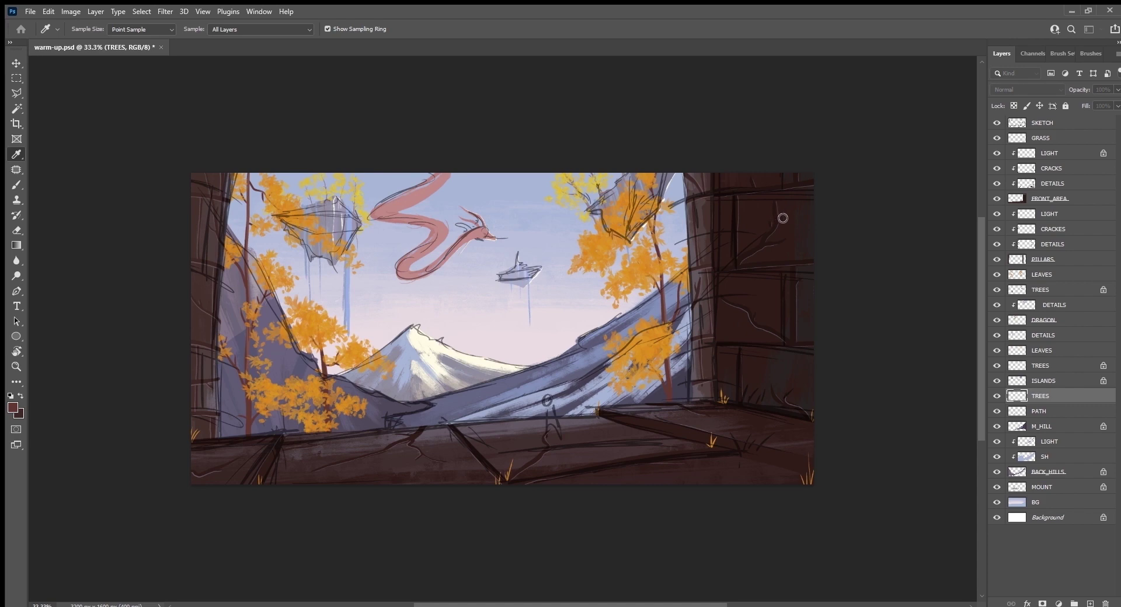
{"action": "key", "text": "b"}
{"action": "key", "text": "ctrl+plus"}
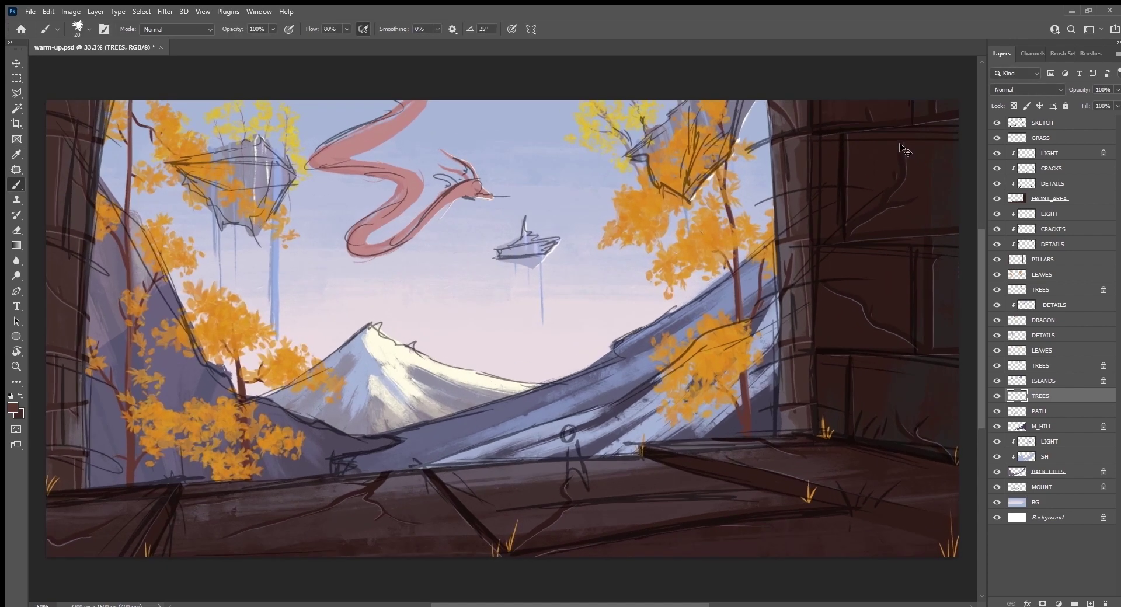
{"action": "key", "text": "ctrl+plus"}
{"action": "key", "text": "ctrl+plus"}
{"action": "left_click_drag", "start_coordinate": [326, 532], "coordinate": [655, 367]}
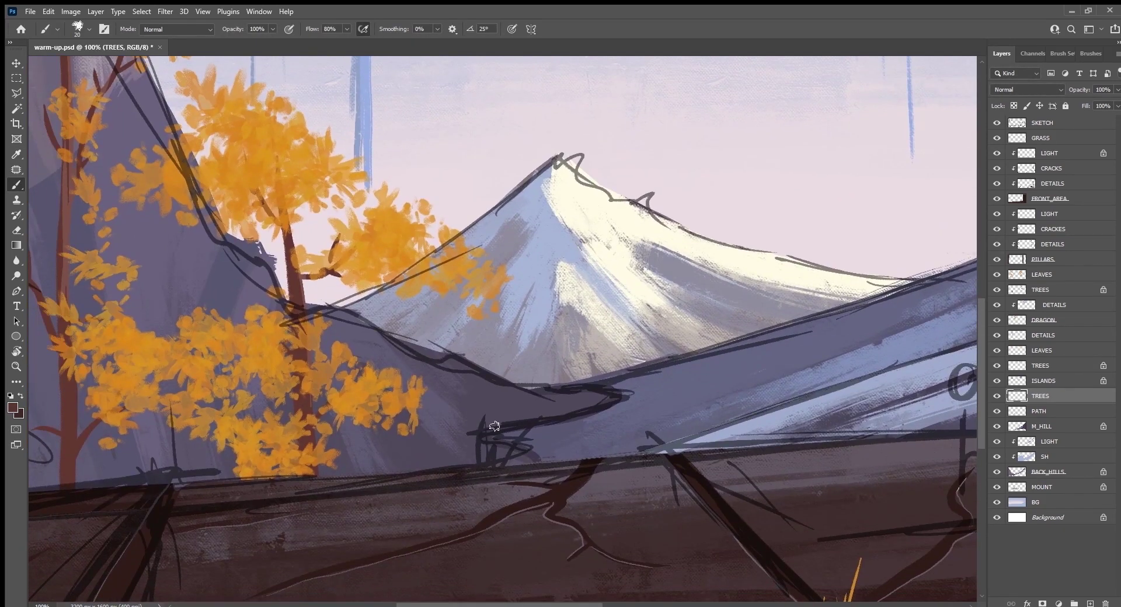
{"action": "left_click_drag", "start_coordinate": [489, 432], "coordinate": [484, 357]}
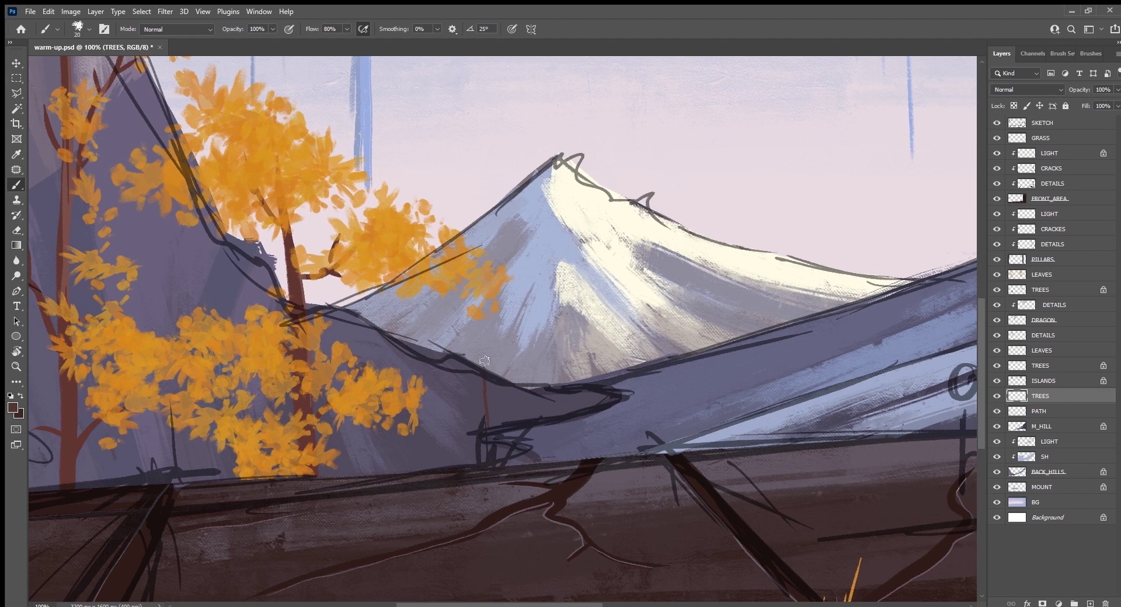
{"action": "left_click", "coordinate": [996, 123]}
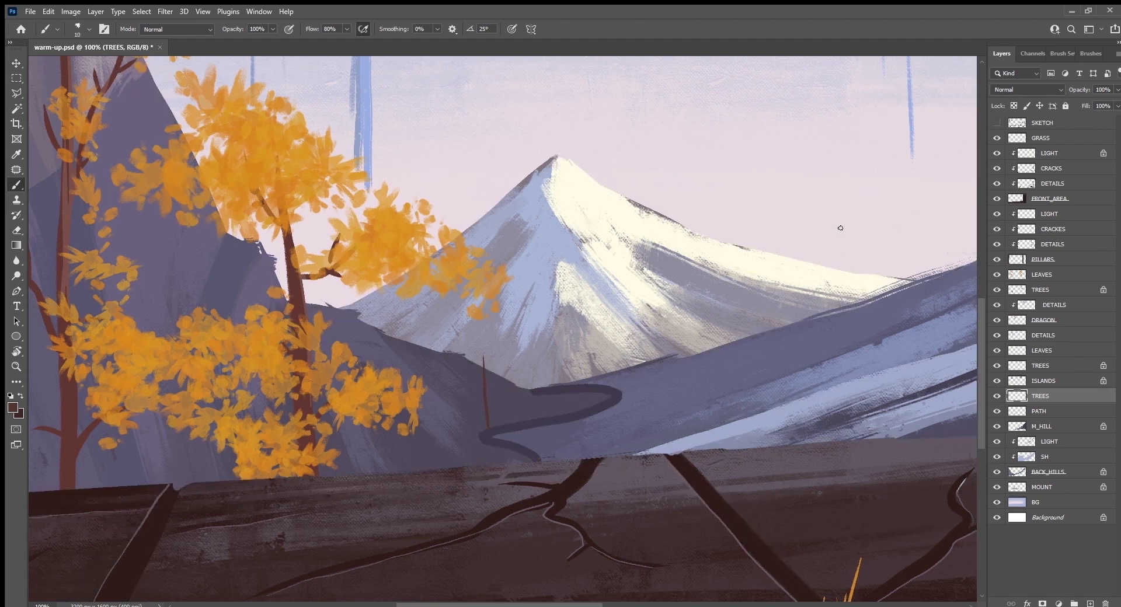
Erase the first test trunk stroke in the valley.
{"action": "key", "text": "e"}
{"action": "left_click_drag", "start_coordinate": [484, 350], "coordinate": [494, 435]}
{"action": "key", "text": "b"}
{"action": "key", "text": "e"}
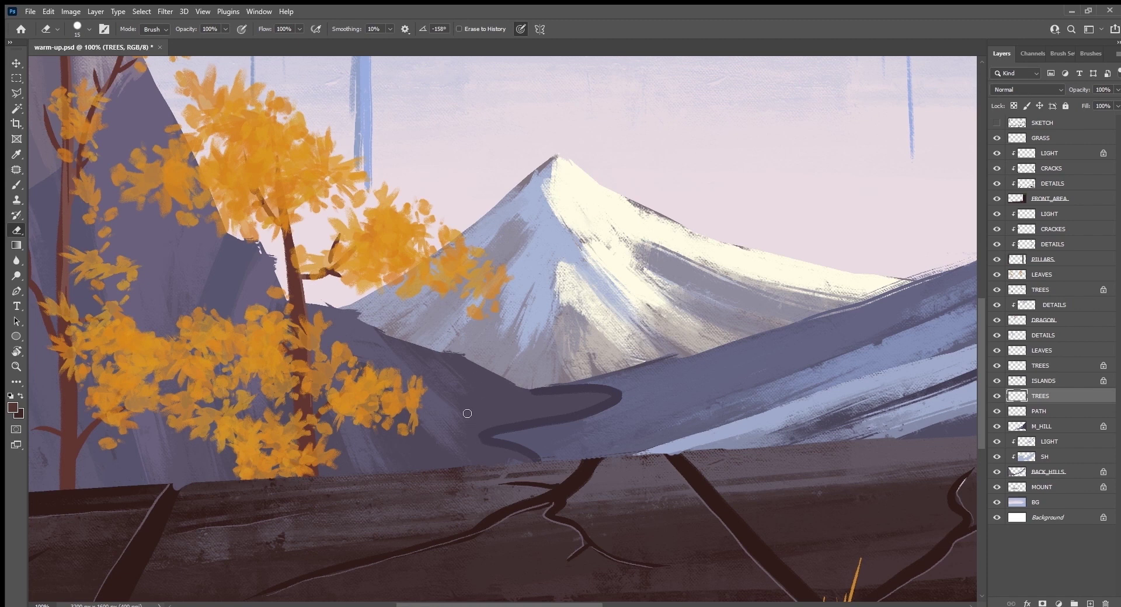
{"action": "key", "text": "b"}
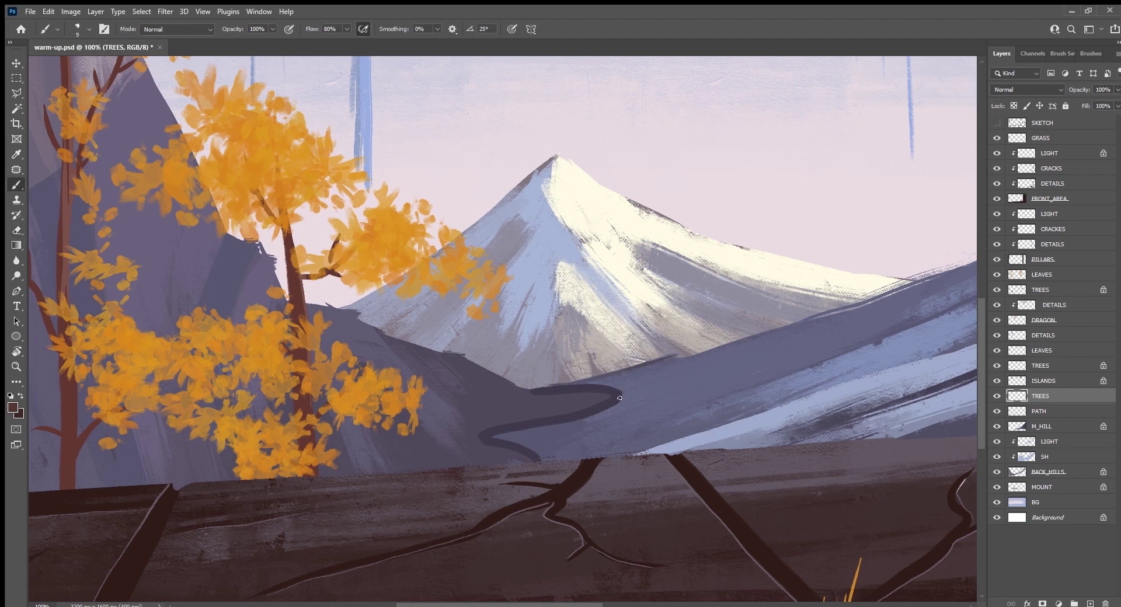
Paint thin dark trunks rising from the path end and across the distant hills.
{"action": "left_click_drag", "start_coordinate": [621, 378], "coordinate": [616, 341]}
{"action": "left_click_drag", "start_coordinate": [616, 296], "coordinate": [616, 253]}
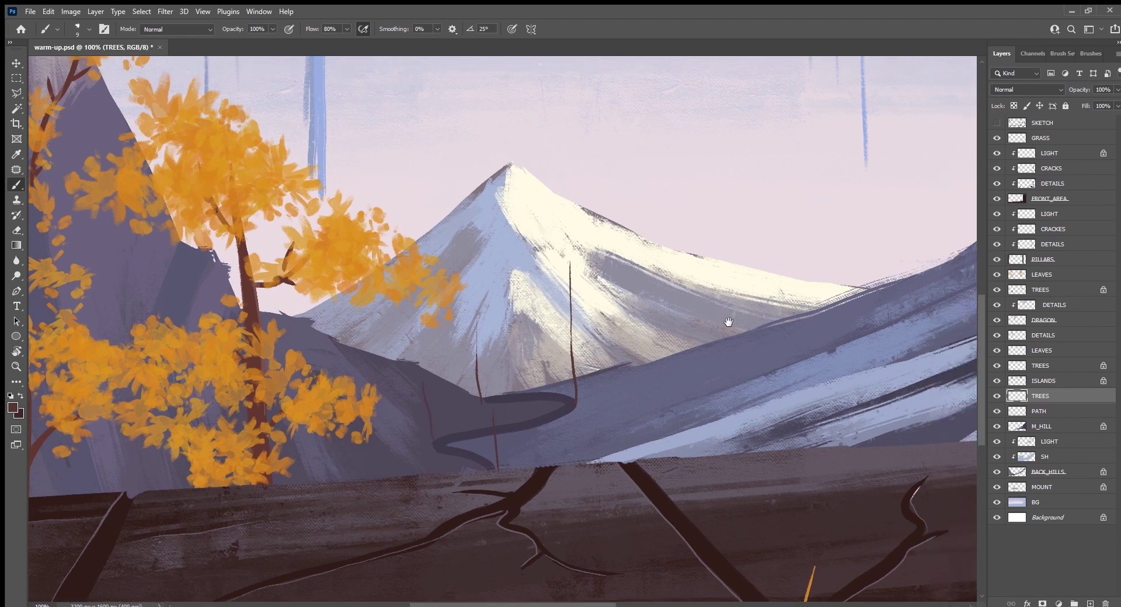
{"action": "mouse_move", "coordinate": [679, 272]}
{"action": "left_mouse_down"}
{"action": "mouse_move", "coordinate": [567, 384]}
{"action": "mouse_move", "coordinate": [555, 259]}
{"action": "left_mouse_up"}
{"action": "key", "text": "ctrl+z"}
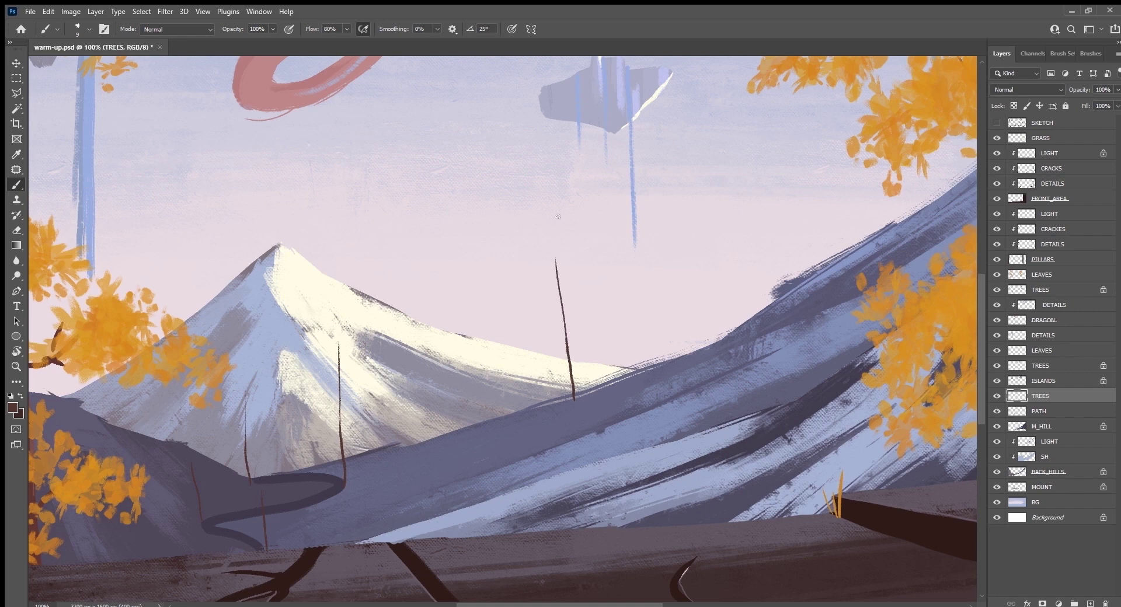
{"action": "left_click_drag", "start_coordinate": [705, 414], "coordinate": [684, 284]}
{"action": "mouse_move", "coordinate": [424, 459]}
{"action": "left_mouse_down"}
{"action": "mouse_move", "coordinate": [801, 380]}
{"action": "mouse_move", "coordinate": [833, 396]}
{"action": "left_mouse_up"}
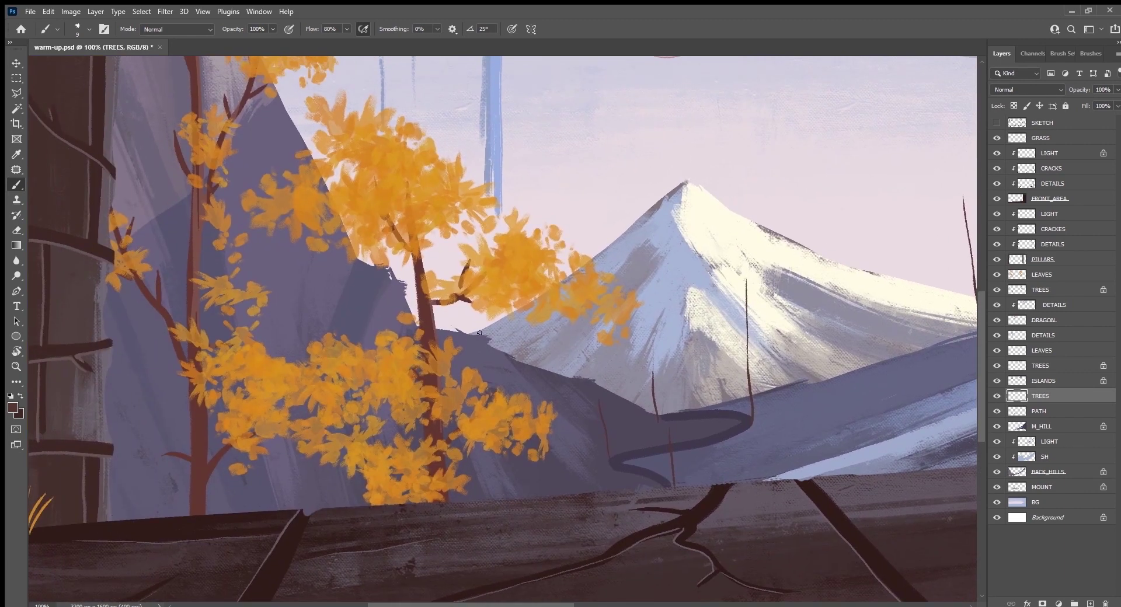
{"action": "left_click_drag", "start_coordinate": [359, 346], "coordinate": [450, 455]}
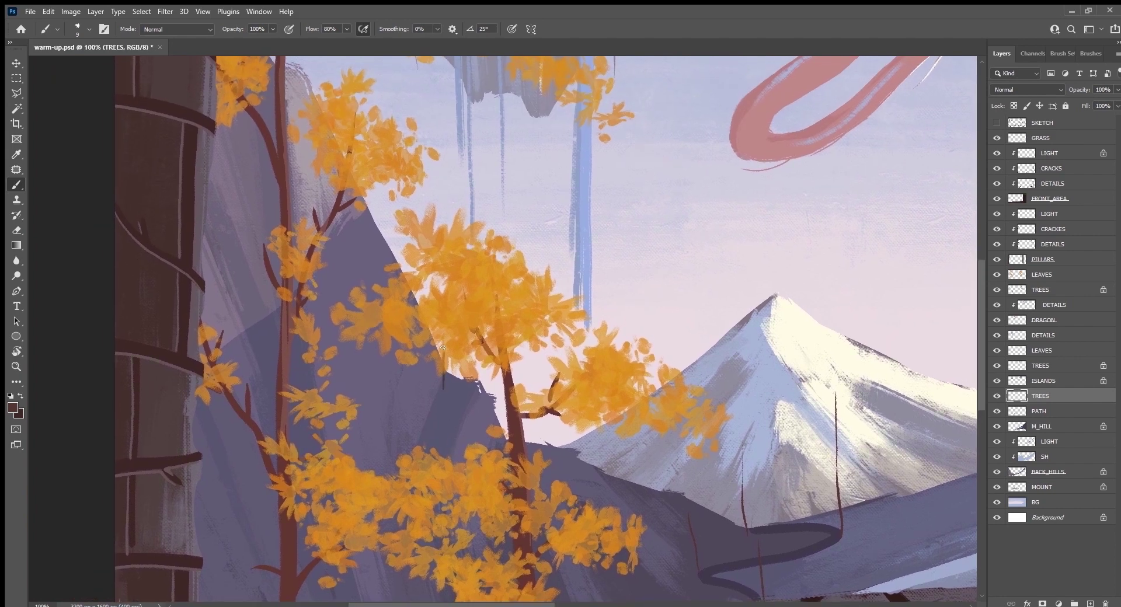
{"action": "mouse_move", "coordinate": [853, 477]}
{"action": "left_mouse_down"}
{"action": "mouse_move", "coordinate": [672, 400]}
{"action": "mouse_move", "coordinate": [477, 399]}
{"action": "left_mouse_up"}
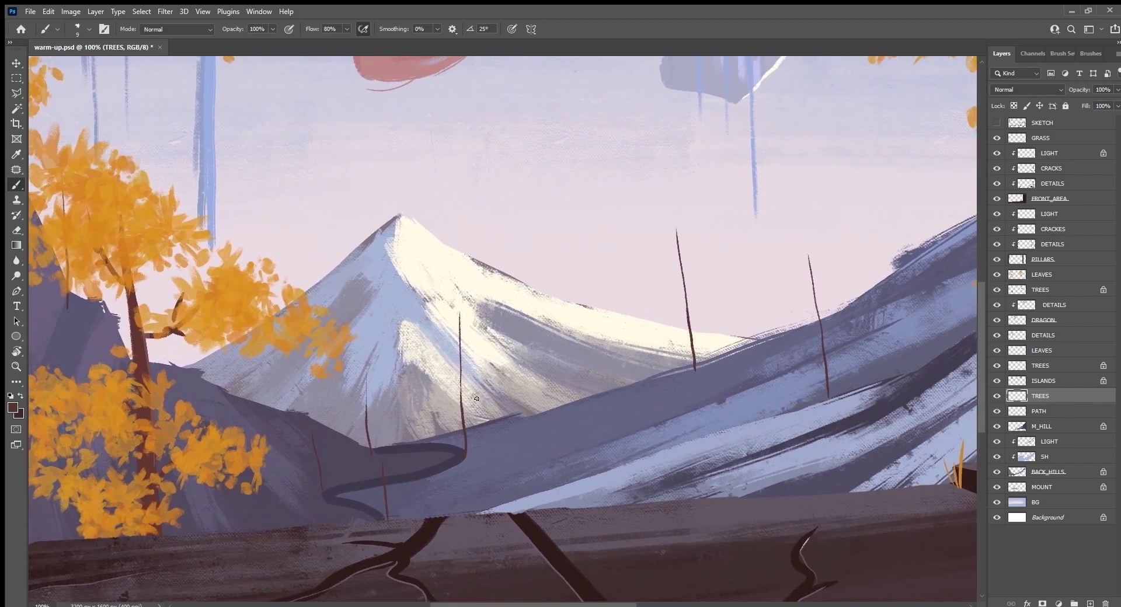
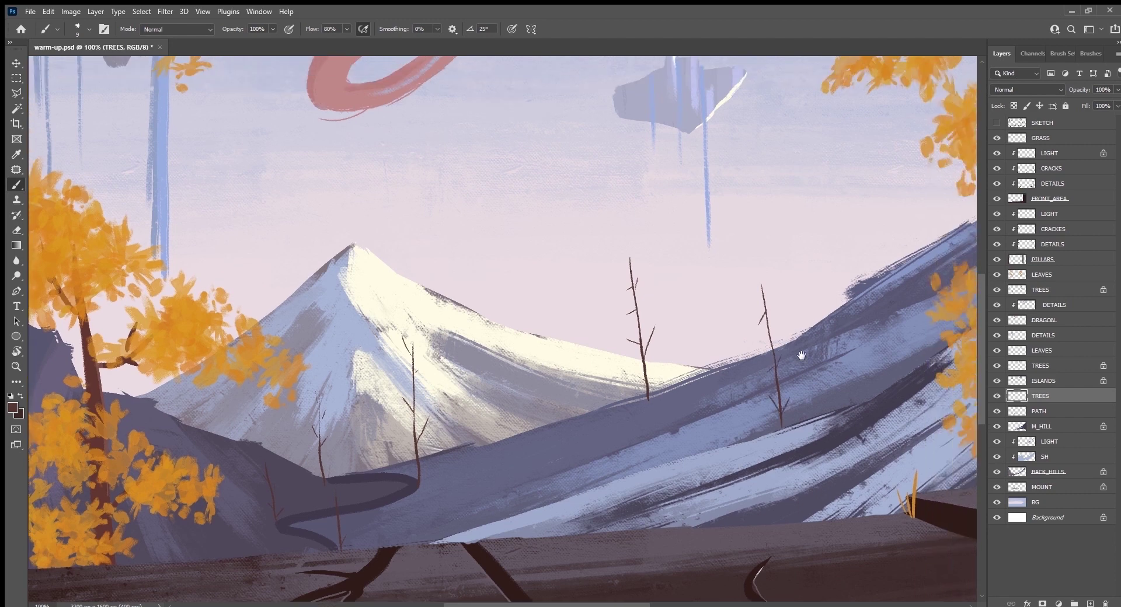
Paint a thin dark branch up through the right tree's orange foliage on the TREES layer.
{"action": "left_click_drag", "start_coordinate": [817, 344], "coordinate": [548, 468]}
{"action": "left_click_drag", "start_coordinate": [682, 358], "coordinate": [612, 185]}
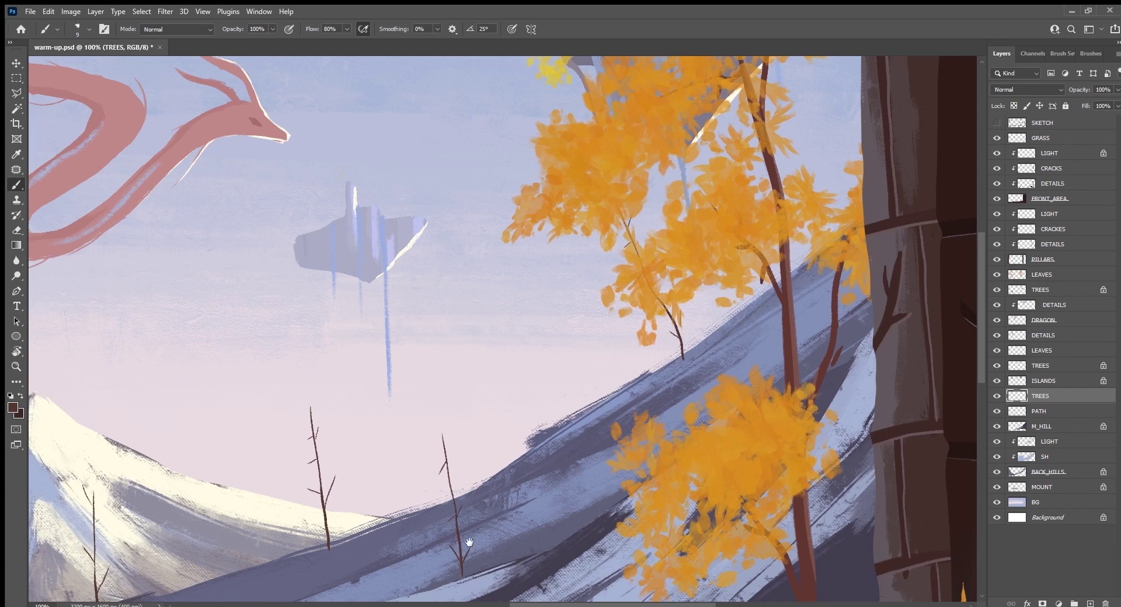
{"action": "mouse_move", "coordinate": [465, 543]}
{"action": "left_mouse_down"}
{"action": "mouse_move", "coordinate": [893, 358]}
{"action": "mouse_move", "coordinate": [563, 572]}
{"action": "mouse_move", "coordinate": [591, 471]}
{"action": "left_mouse_up"}
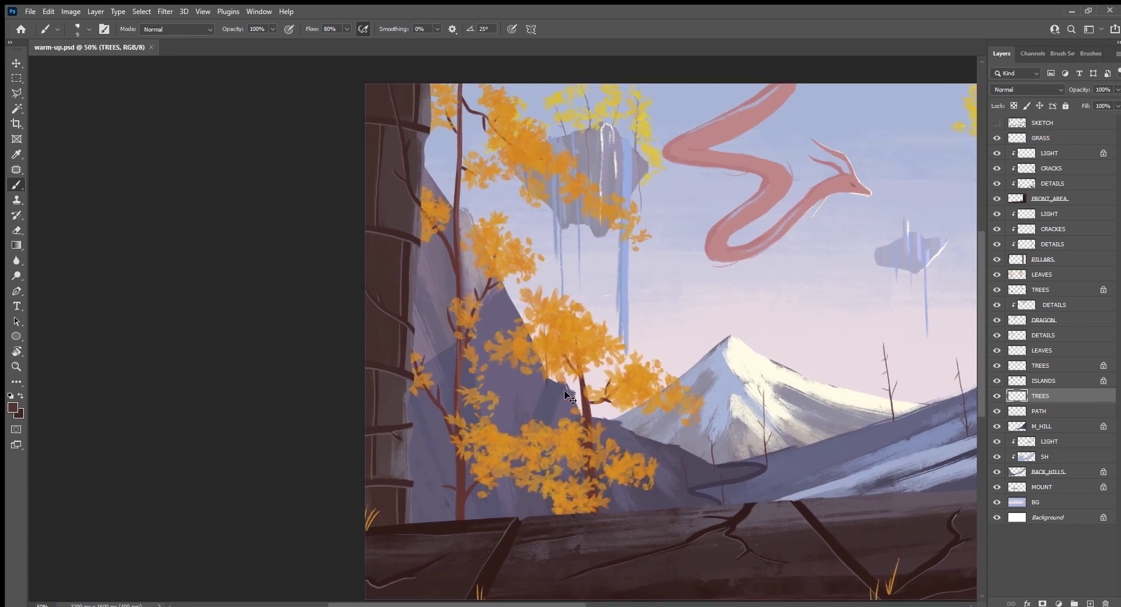
{"action": "key", "text": "ctrl+minus"}
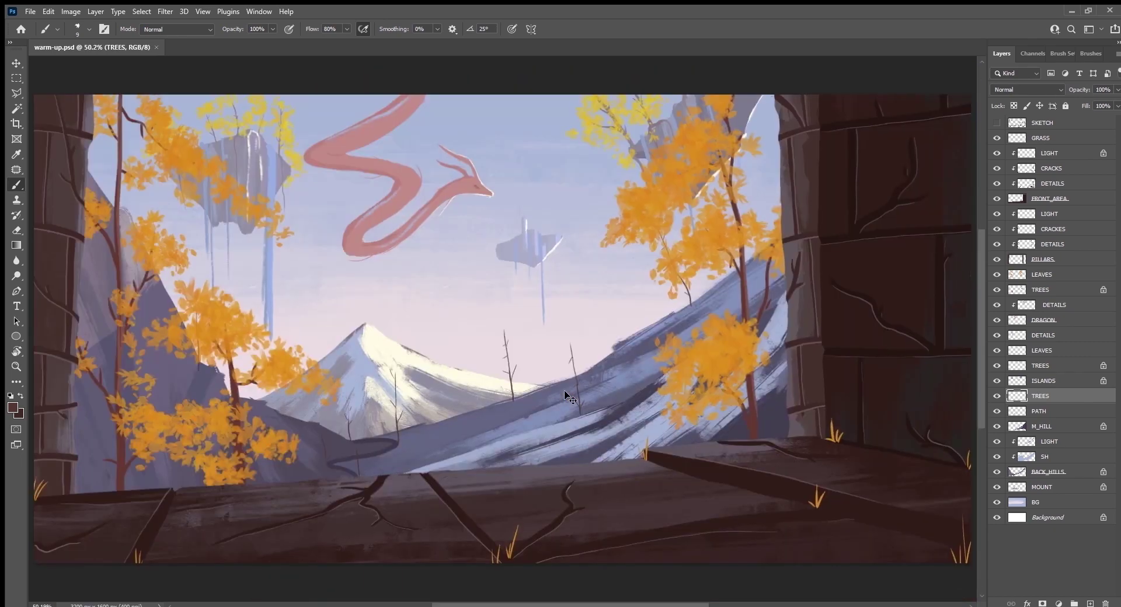
{"action": "left_click_drag", "start_coordinate": [876, 467], "coordinate": [677, 475]}
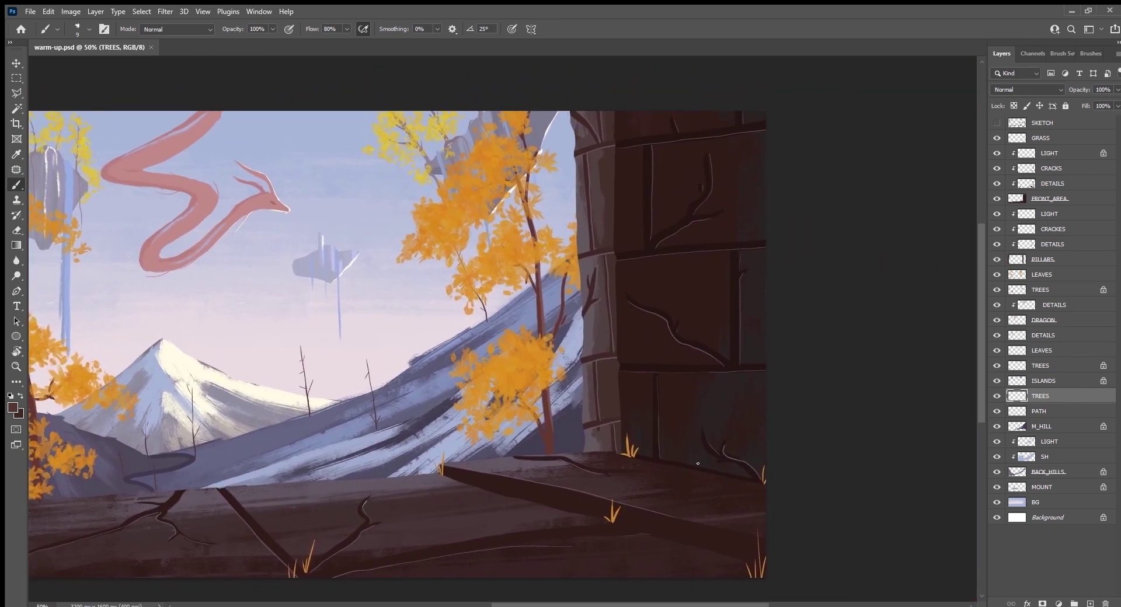
{"action": "left_click_drag", "start_coordinate": [488, 507], "coordinate": [756, 507]}
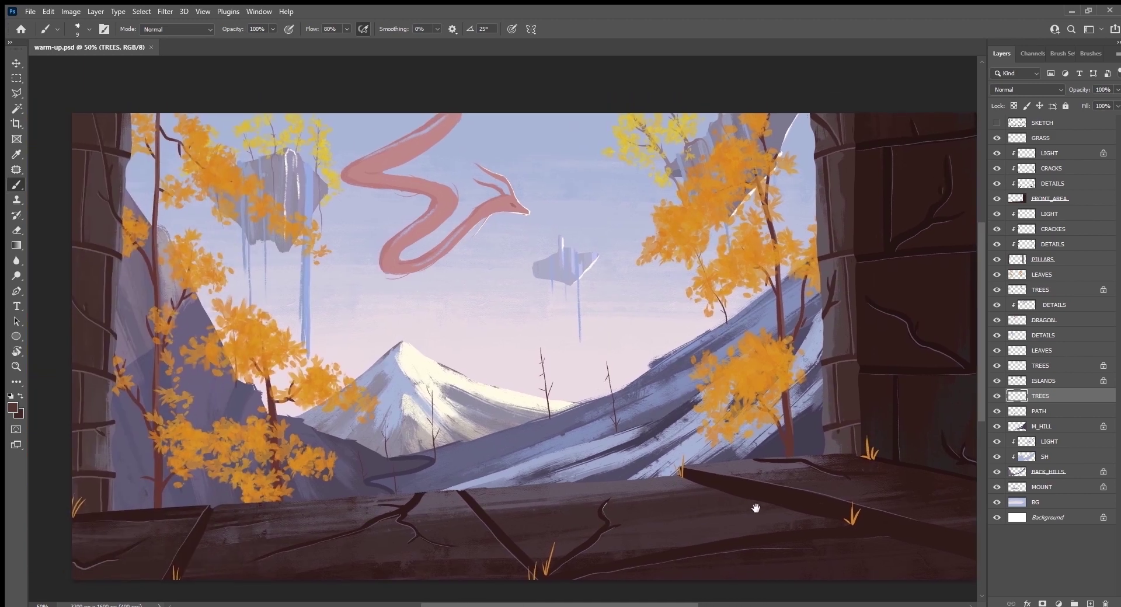
Create a new layer above TREES named LEAVES.
{"action": "left_click", "coordinate": [1090, 603]}
{"action": "double_click", "coordinate": [1039, 396]}
{"action": "type", "text": "LEA"}
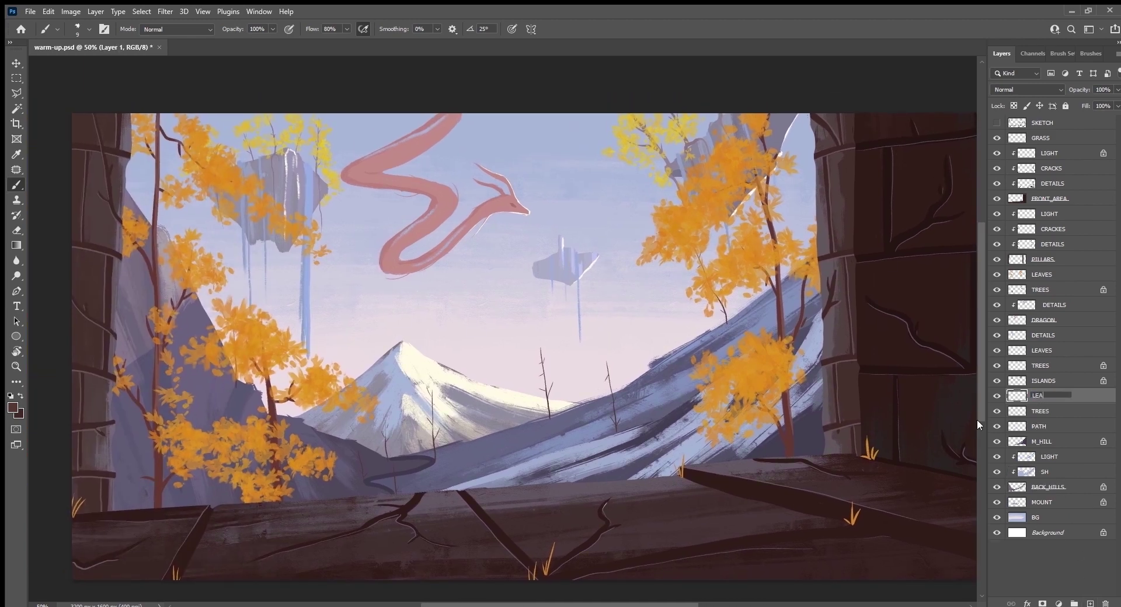
{"action": "type", "text": "VES"}
{"action": "key", "text": "Return"}
Choose the bush_texture brush from the brush presets.
{"action": "left_click", "coordinate": [1086, 53]}
{"action": "scroll", "coordinate": [1110, 266], "scroll_direction": "down", "scroll_amount": 3}
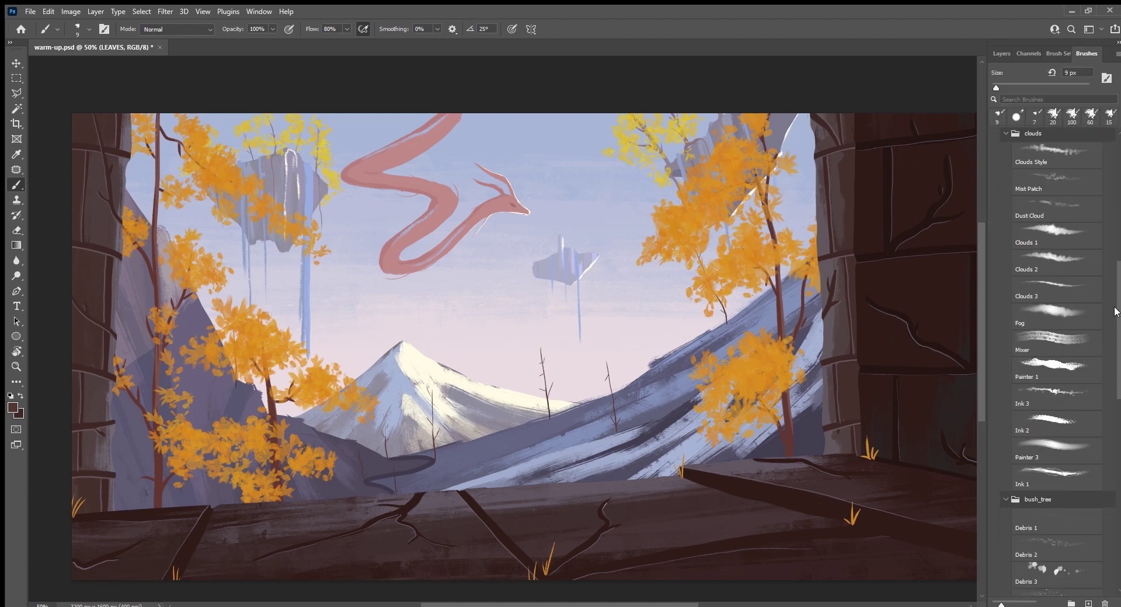
{"action": "scroll", "coordinate": [1107, 304], "scroll_direction": "down", "scroll_amount": 2}
{"action": "scroll", "coordinate": [1109, 408], "scroll_direction": "down", "scroll_amount": 6}
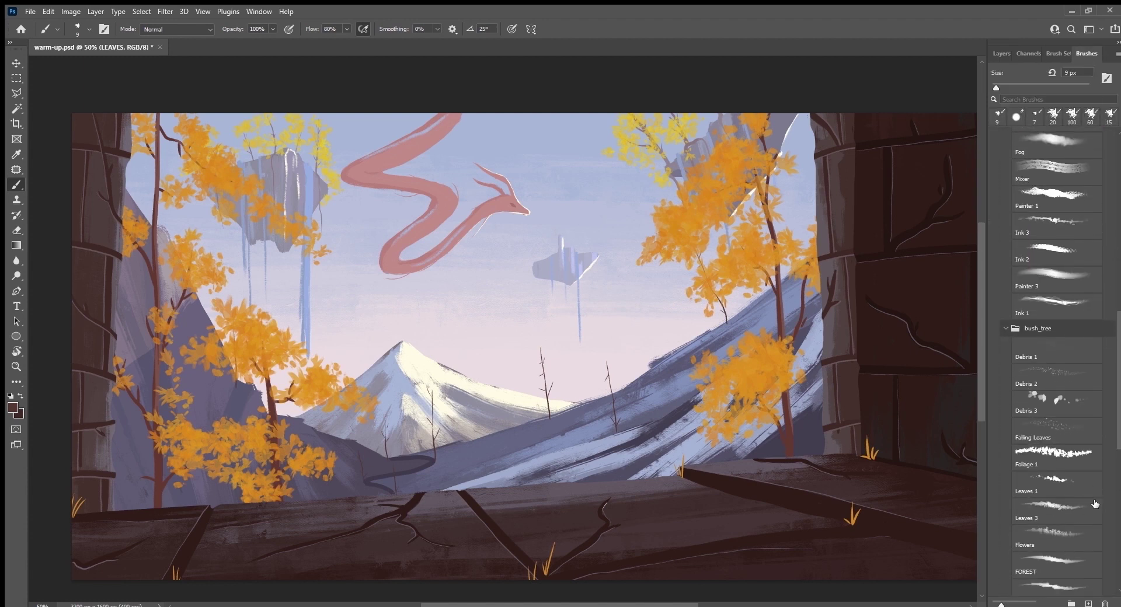
{"action": "scroll", "coordinate": [1100, 455], "scroll_direction": "down", "scroll_amount": 3}
{"action": "scroll", "coordinate": [1096, 478], "scroll_direction": "down", "scroll_amount": 2}
{"action": "left_click", "coordinate": [1094, 479]}
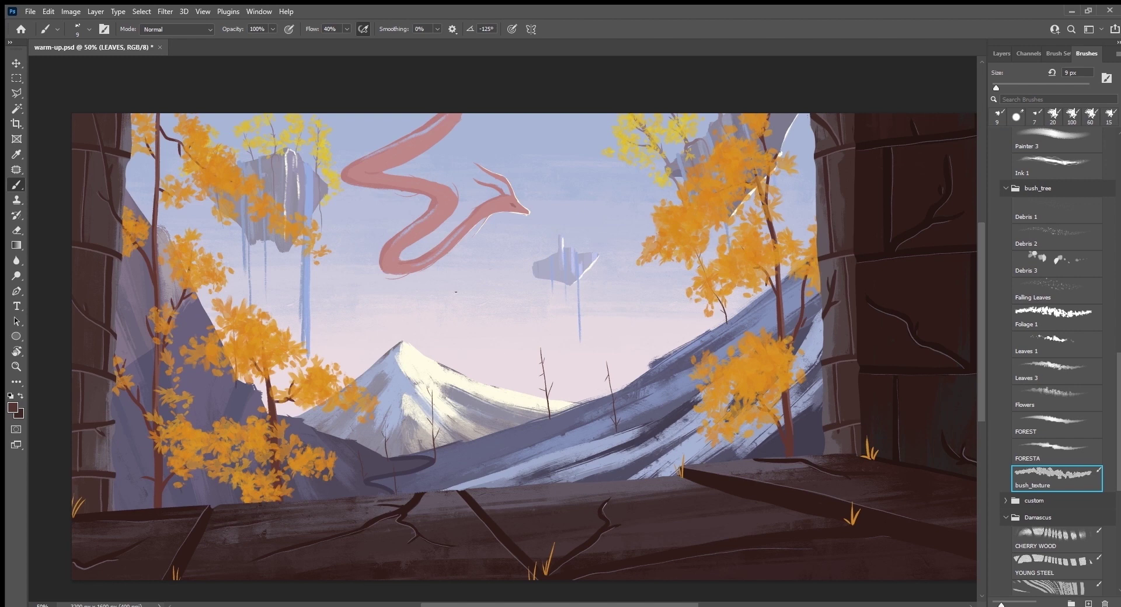
Sample the existing leaves' yellow, enlarge the brush and dab a test leaf mark.
{"action": "left_click", "coordinate": [308, 175], "text": "alt"}
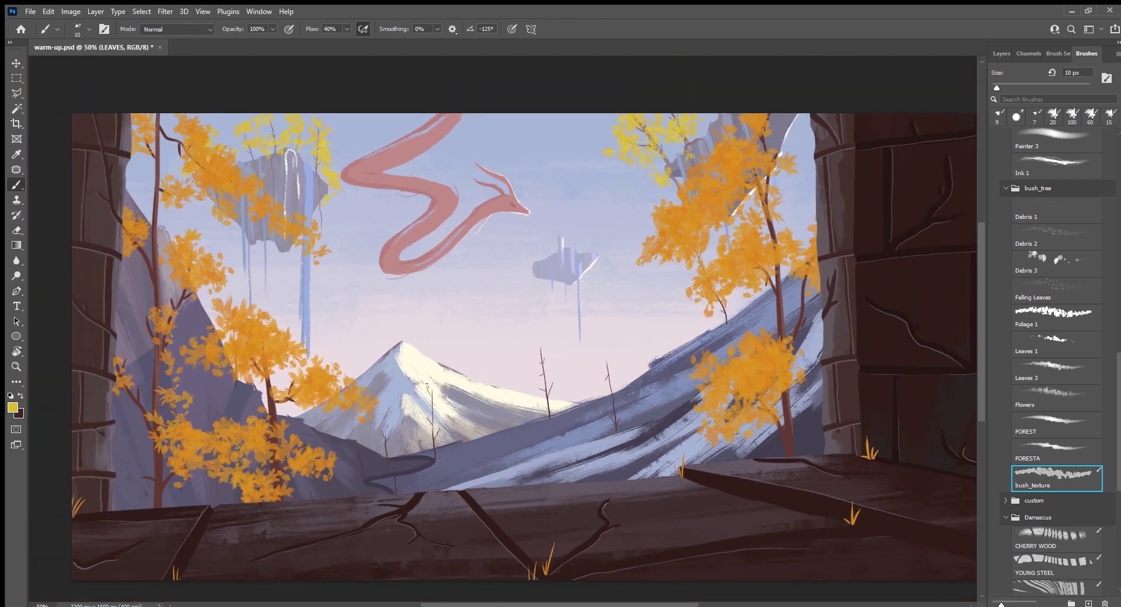
{"action": "key", "text": "bracketright"}
{"action": "key", "text": "bracketright"}
{"action": "key", "text": "bracketright"}
{"action": "left_click", "coordinate": [538, 345]}
{"action": "key", "text": "bracketright"}
{"action": "key", "text": "bracketright"}
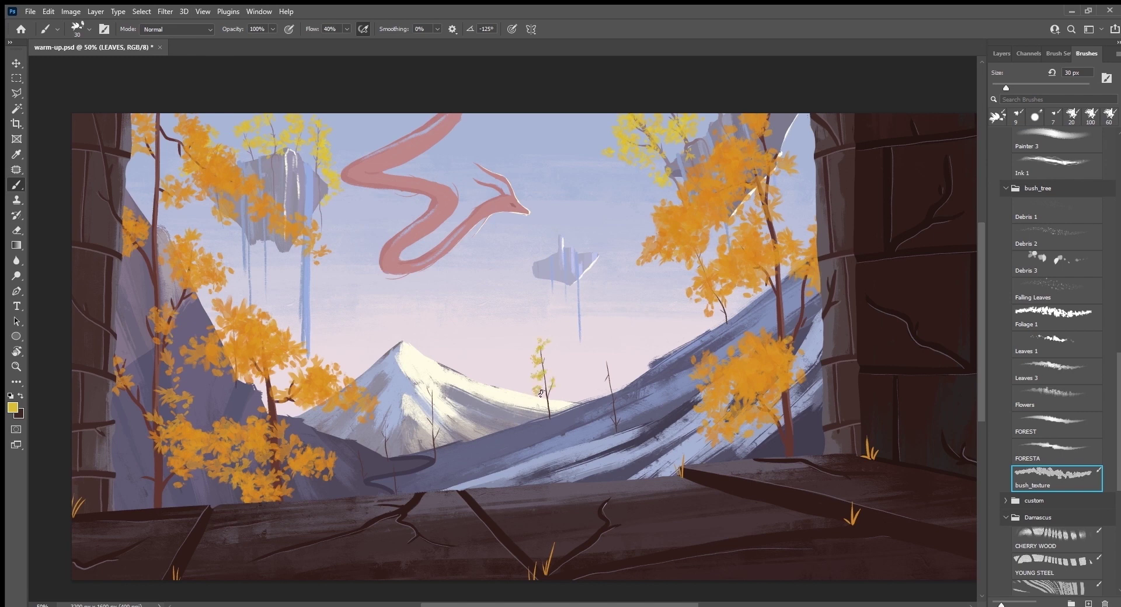
With a 40 px brush, dab yellow leaves onto the small bare trees in the valley.
{"action": "key", "text": "bracketright"}
{"action": "key", "text": "bracketright"}
{"action": "left_click_drag", "start_coordinate": [608, 353], "coordinate": [601, 380]}
{"action": "left_click_drag", "start_coordinate": [610, 419], "coordinate": [611, 405]}
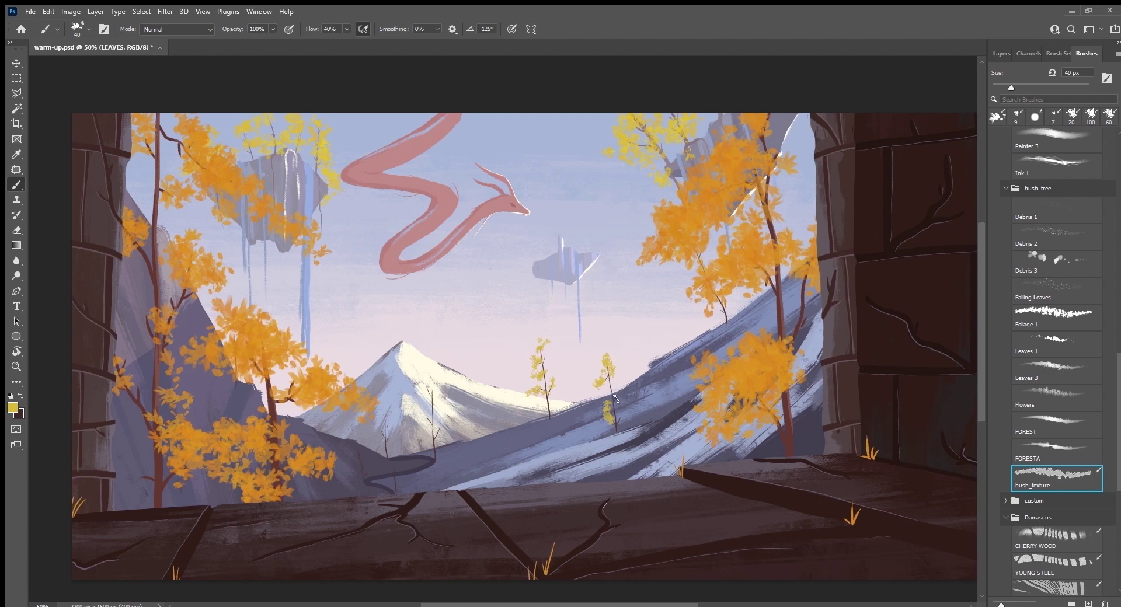
{"action": "left_click_drag", "start_coordinate": [605, 397], "coordinate": [610, 407]}
{"action": "mouse_move", "coordinate": [431, 397]}
{"action": "left_mouse_down"}
{"action": "mouse_move", "coordinate": [427, 383]}
{"action": "mouse_move", "coordinate": [426, 411]}
{"action": "left_mouse_up"}
{"action": "mouse_move", "coordinate": [384, 415]}
{"action": "left_mouse_down"}
{"action": "mouse_move", "coordinate": [389, 425]}
{"action": "mouse_move", "coordinate": [352, 455]}
{"action": "left_mouse_up"}
{"action": "left_click", "coordinate": [393, 437]}
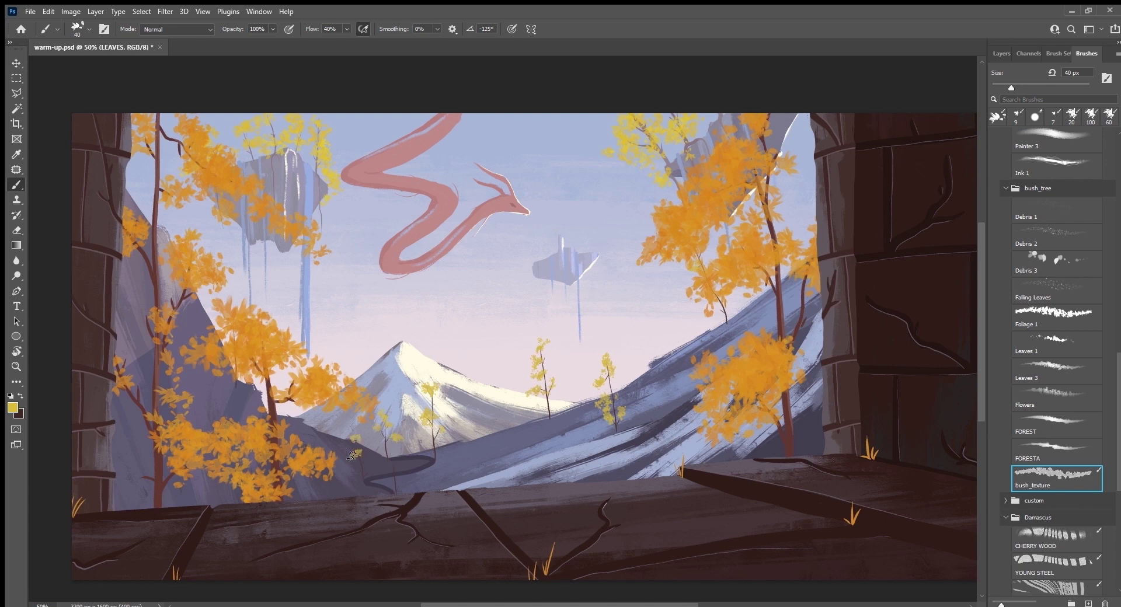
{"action": "left_click", "coordinate": [389, 470]}
Save warm-up.psd and zoom out to view the whole painting.
{"action": "key", "text": "ctrl+s"}
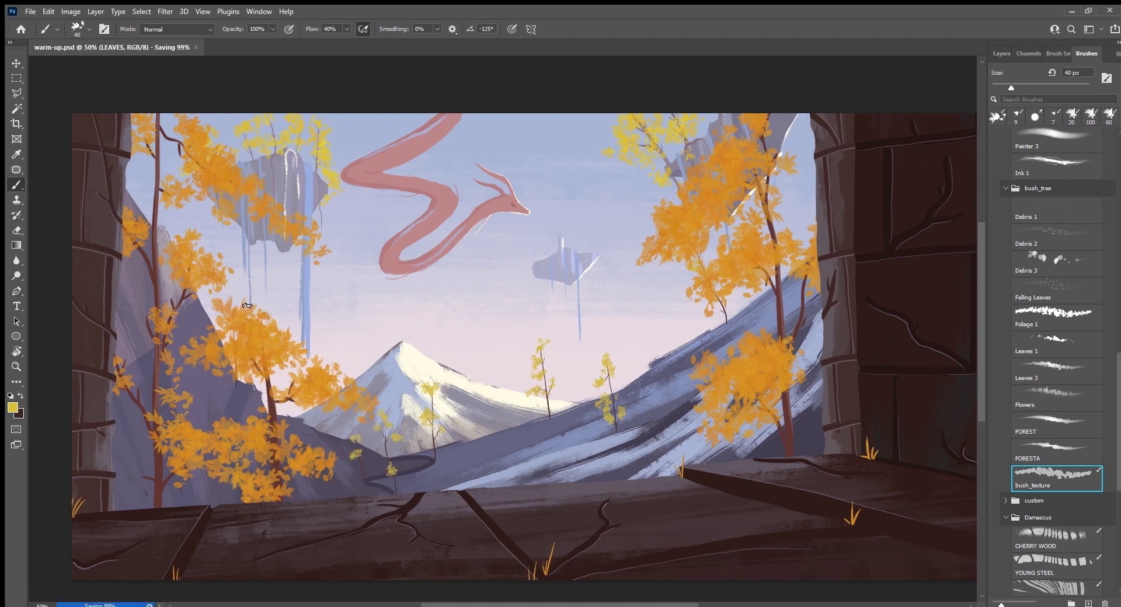
{"action": "key", "text": "ctrl+minus"}
{"action": "key", "text": "ctrl+minus"}
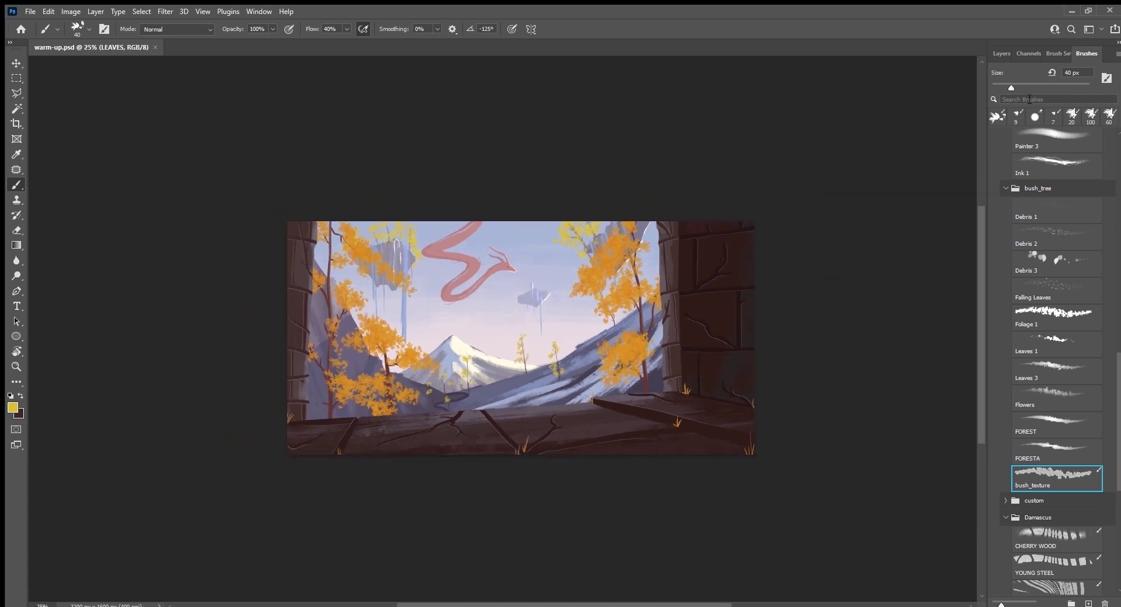
{"action": "left_click", "coordinate": [1001, 54]}
Add a new layer above FRONT_AREA and name it LEAVES.
{"action": "left_click", "coordinate": [1086, 199]}
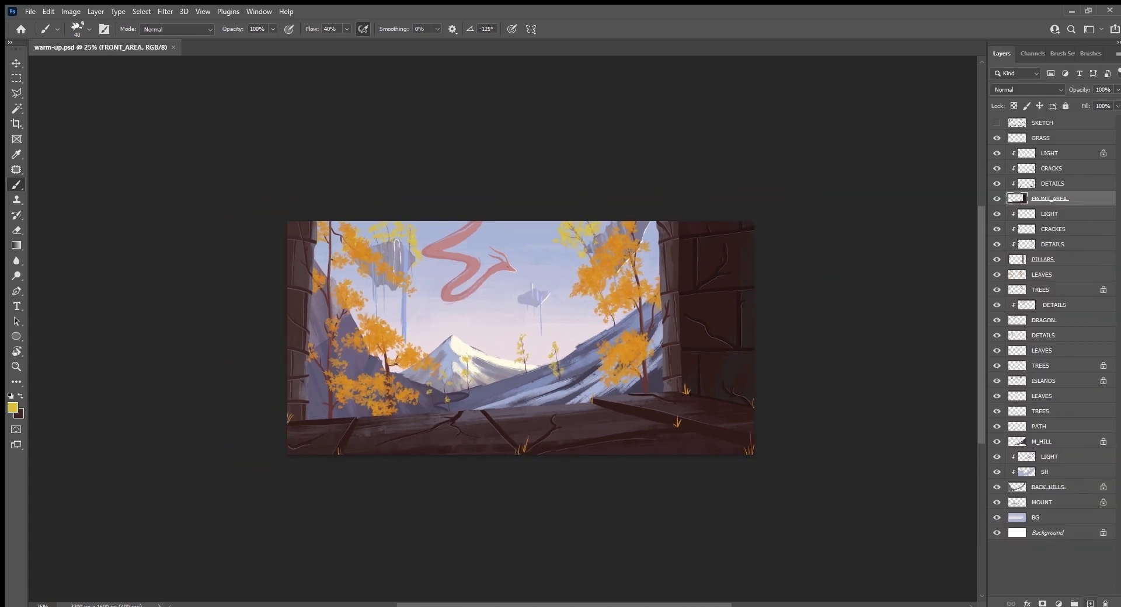
{"action": "key", "text": "ctrl+shift+alt+n"}
{"action": "left_click_drag", "start_coordinate": [1074, 199], "coordinate": [1075, 153]}
{"action": "double_click", "coordinate": [1051, 153]}
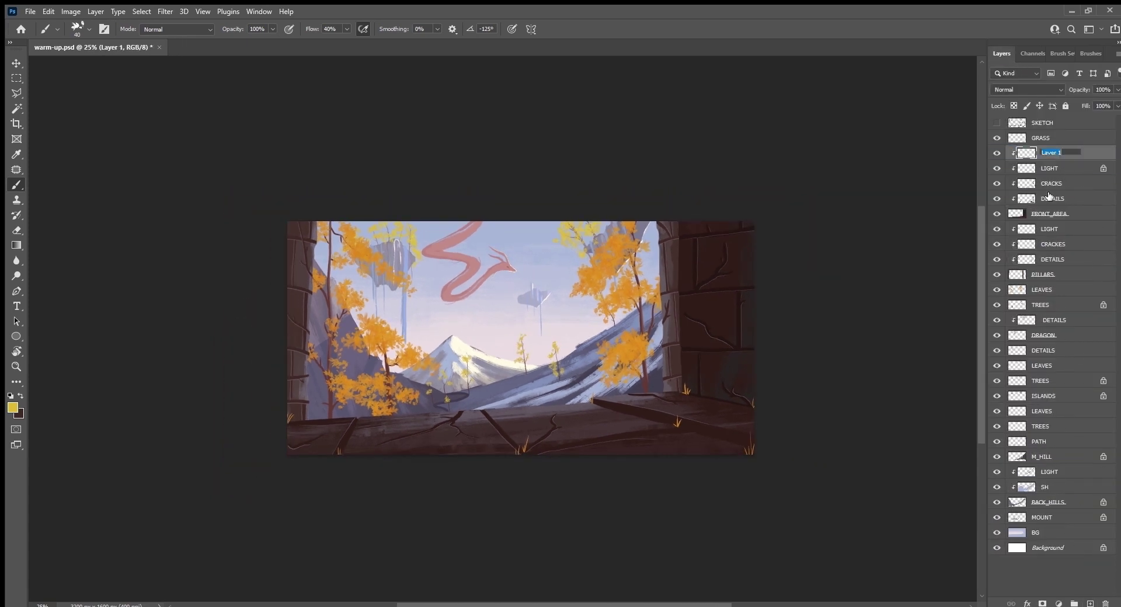
{"action": "type", "text": "LEAV"}
{"action": "key", "text": "Return"}
Sample orange and paint leaves along the right pillar and in the bottom-left corner.
{"action": "left_click", "coordinate": [626, 358], "text": "alt"}
{"action": "key", "text": "bracketright"}
{"action": "key", "text": "bracketright"}
{"action": "key", "text": "bracketright"}
{"action": "left_click_drag", "start_coordinate": [751, 268], "coordinate": [738, 350]}
{"action": "key", "text": "bracketright"}
{"action": "key", "text": "bracketright"}
{"action": "key", "text": "bracketright"}
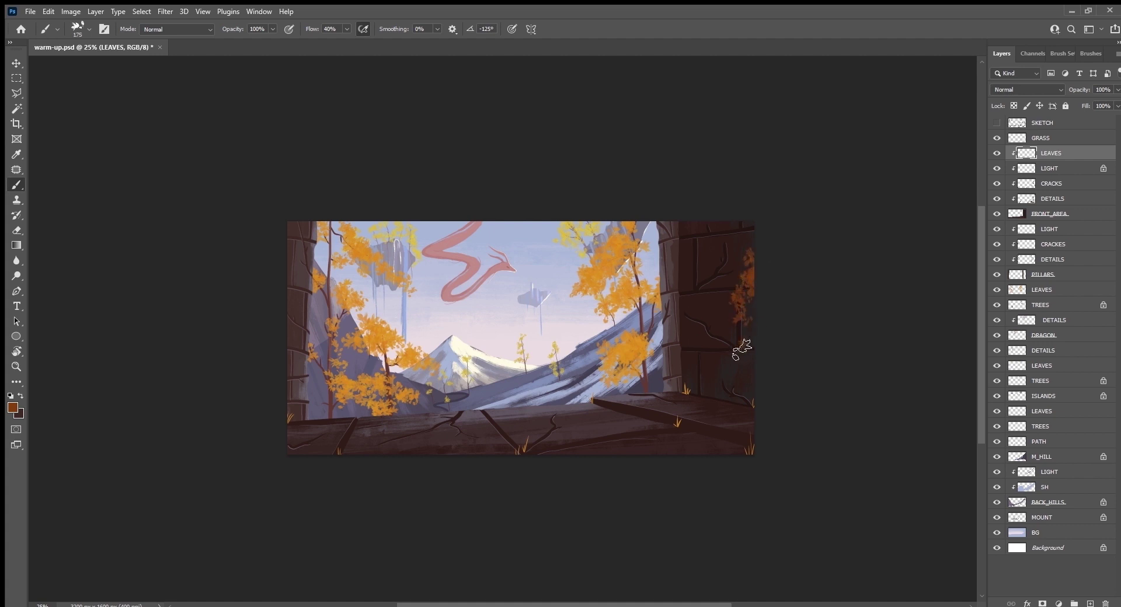
{"action": "left_click_drag", "start_coordinate": [748, 240], "coordinate": [752, 281]}
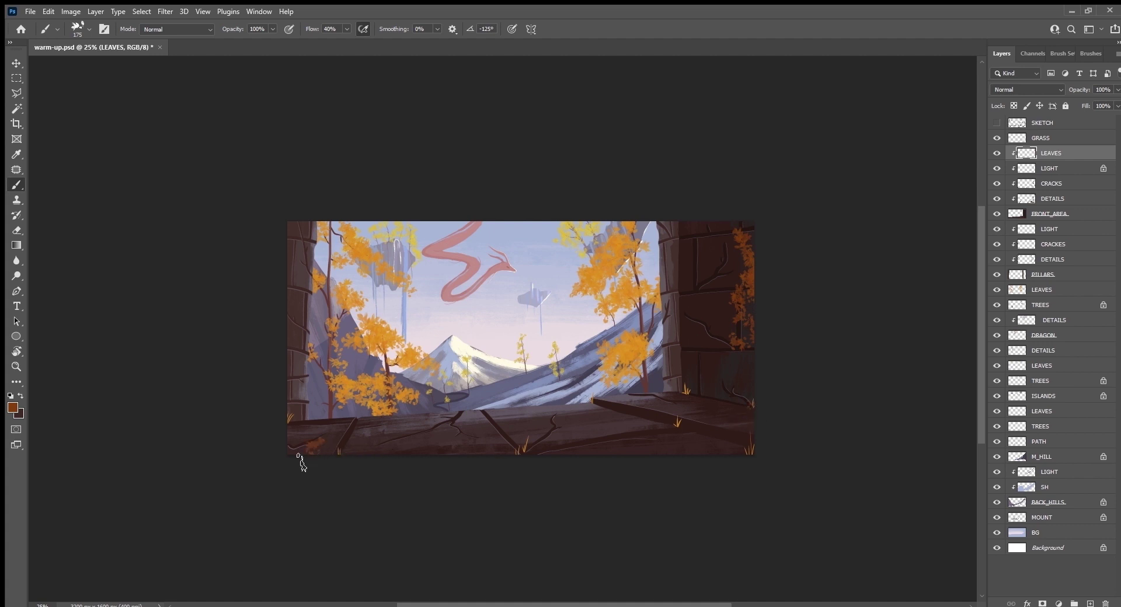
{"action": "left_click_drag", "start_coordinate": [301, 458], "coordinate": [318, 450]}
{"action": "left_click_drag", "start_coordinate": [313, 438], "coordinate": [295, 426]}
{"action": "left_click_drag", "start_coordinate": [752, 367], "coordinate": [724, 315]}
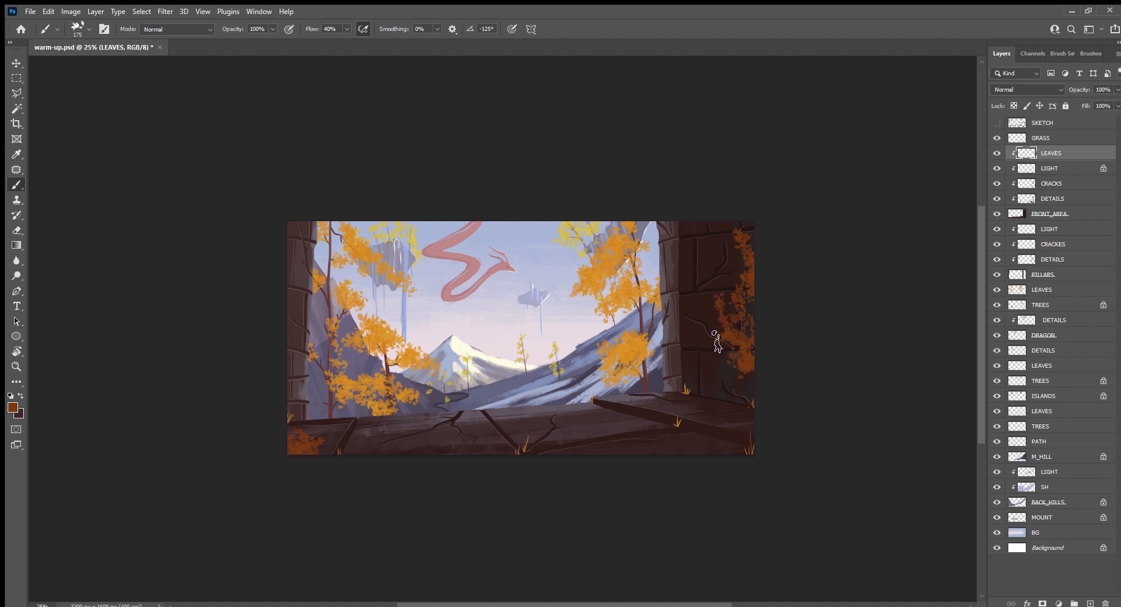
{"action": "left_click_drag", "start_coordinate": [713, 343], "coordinate": [718, 285]}
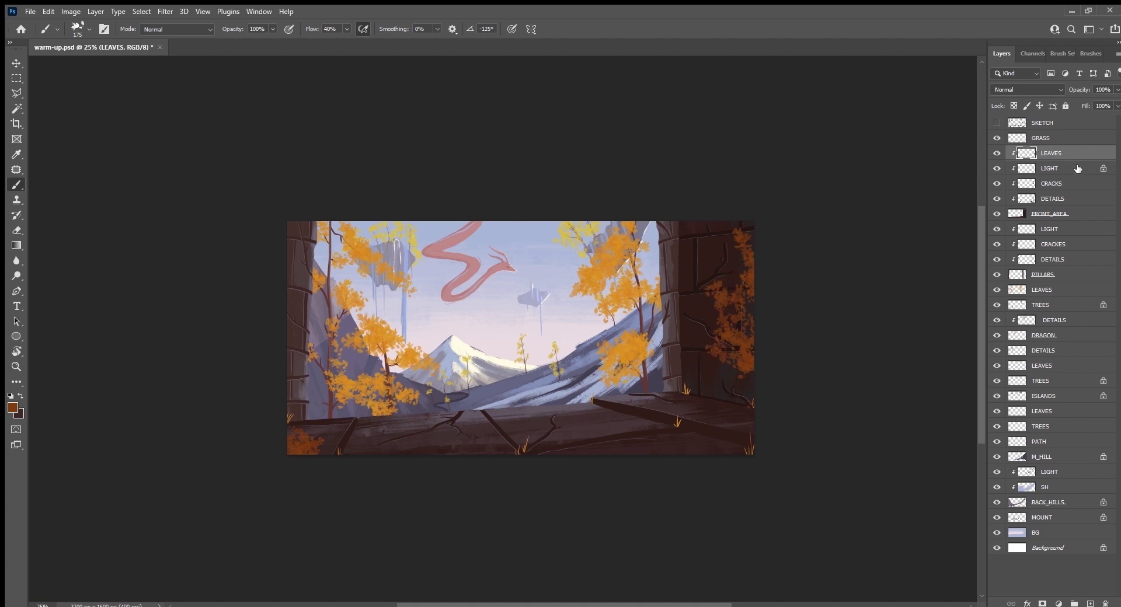
Add a new layer above LIGHT named 'leaves'.
{"action": "left_click", "coordinate": [1073, 230]}
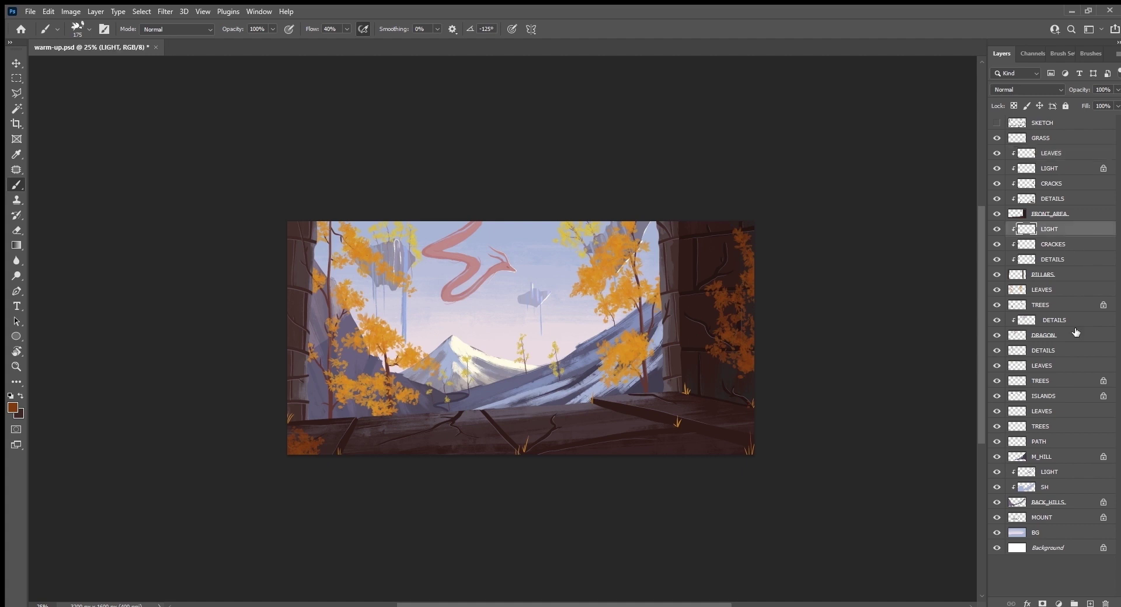
{"action": "left_click", "coordinate": [1088, 603]}
{"action": "double_click", "coordinate": [1045, 229]}
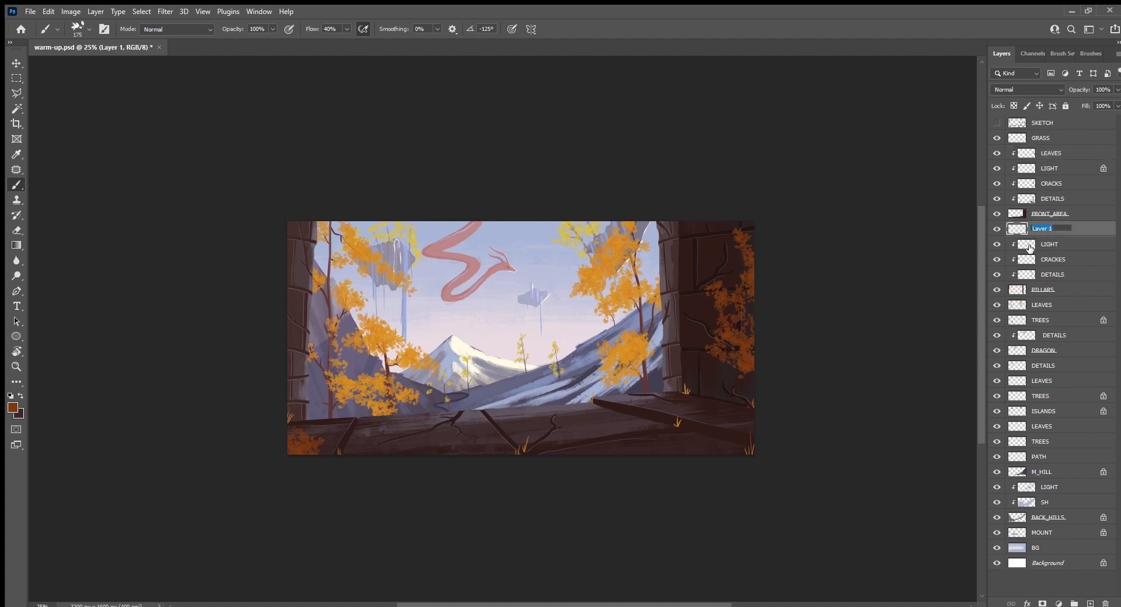
{"action": "type", "text": "leaves"}
{"action": "key", "text": "Return"}
Paint orange leaves down the left pillar and along the right pillar's edge.
{"action": "mouse_move", "coordinate": [291, 239]}
{"action": "left_mouse_down"}
{"action": "mouse_move", "coordinate": [304, 311]}
{"action": "mouse_move", "coordinate": [295, 303]}
{"action": "mouse_move", "coordinate": [310, 327]}
{"action": "mouse_move", "coordinate": [298, 335]}
{"action": "left_mouse_up"}
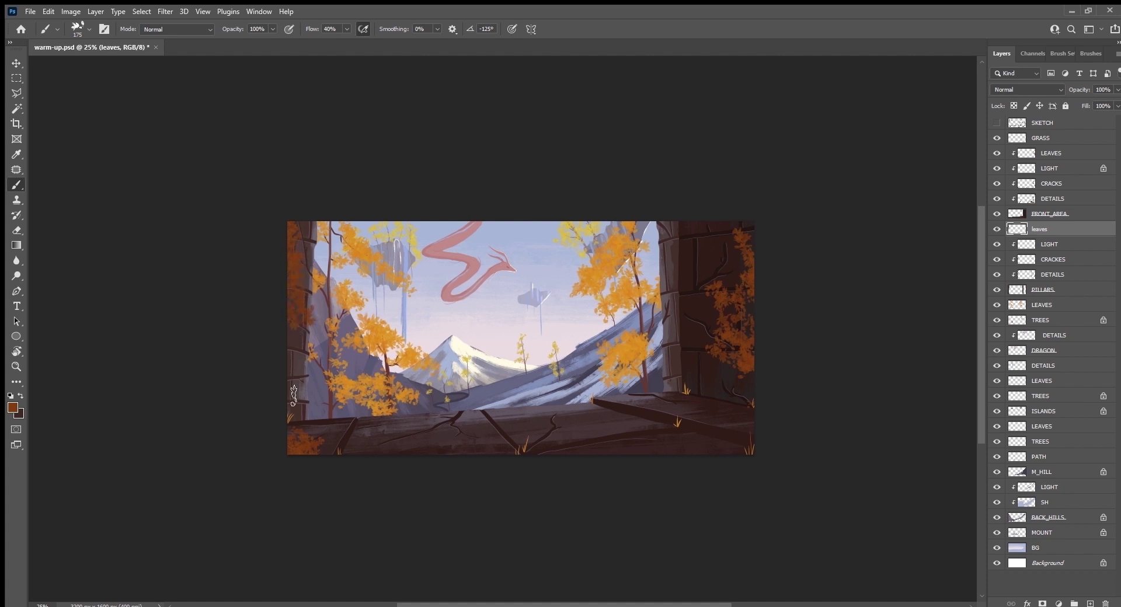
{"action": "mouse_move", "coordinate": [668, 249]}
{"action": "left_mouse_down"}
{"action": "mouse_move", "coordinate": [671, 264]}
{"action": "mouse_move", "coordinate": [680, 240]}
{"action": "mouse_move", "coordinate": [661, 283]}
{"action": "mouse_move", "coordinate": [678, 315]}
{"action": "mouse_move", "coordinate": [658, 270]}
{"action": "mouse_move", "coordinate": [678, 262]}
{"action": "mouse_move", "coordinate": [659, 245]}
{"action": "left_mouse_up"}
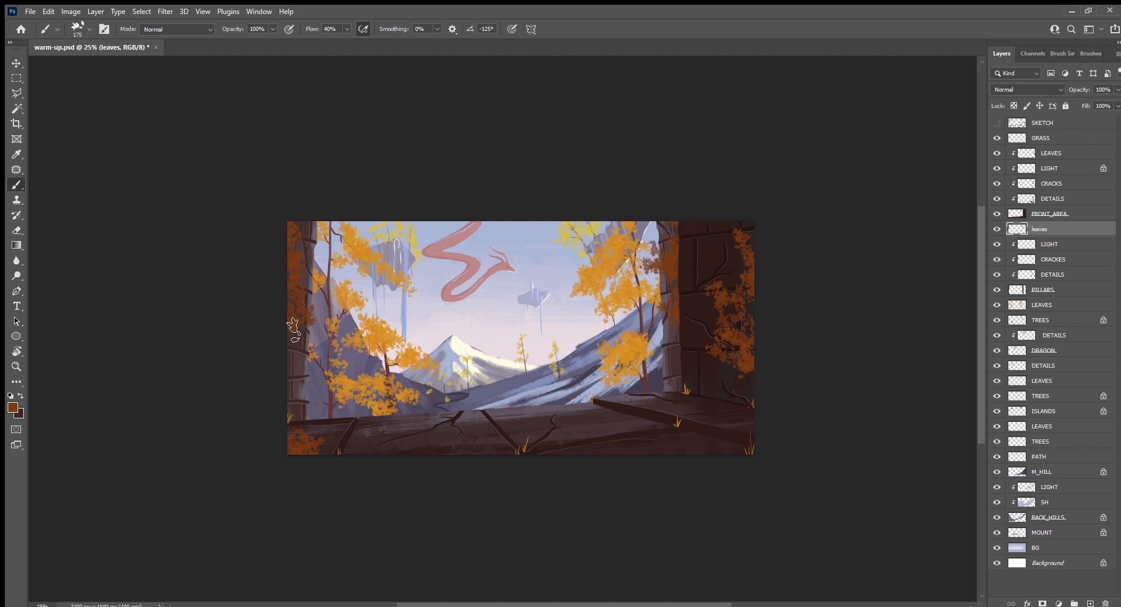
{"action": "left_click", "coordinate": [1090, 53]}
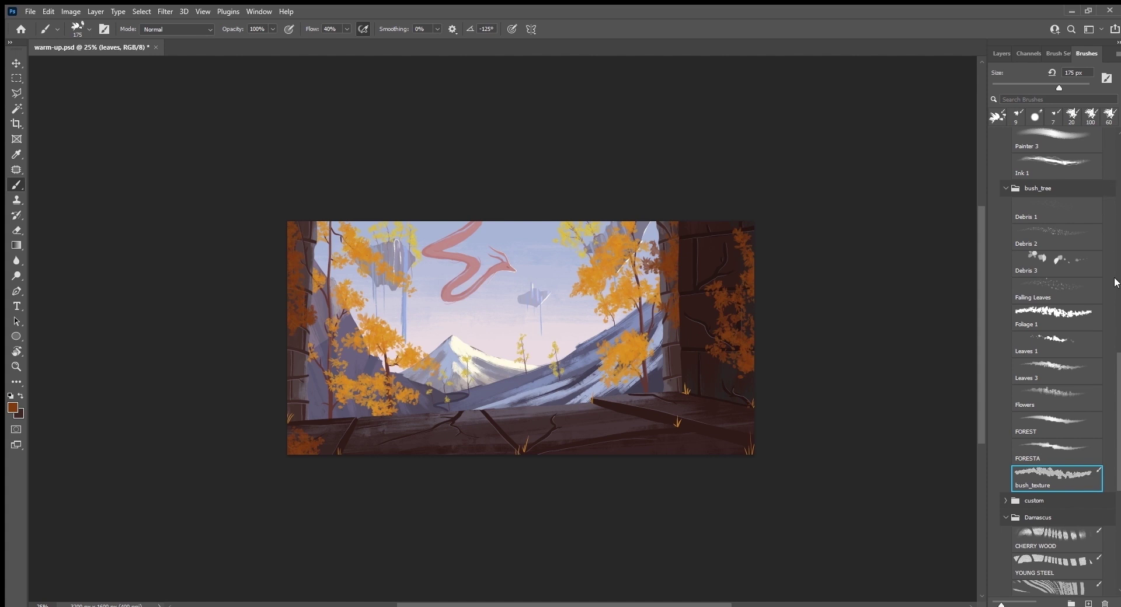
Pick a small detail brush at 20 px and create an empty layer above GRASS.
{"action": "scroll", "coordinate": [1057, 350], "scroll_direction": "up", "scroll_amount": 5}
{"action": "scroll", "coordinate": [1056, 350], "scroll_direction": "up", "scroll_amount": 3}
{"action": "left_click", "coordinate": [1054, 237]}
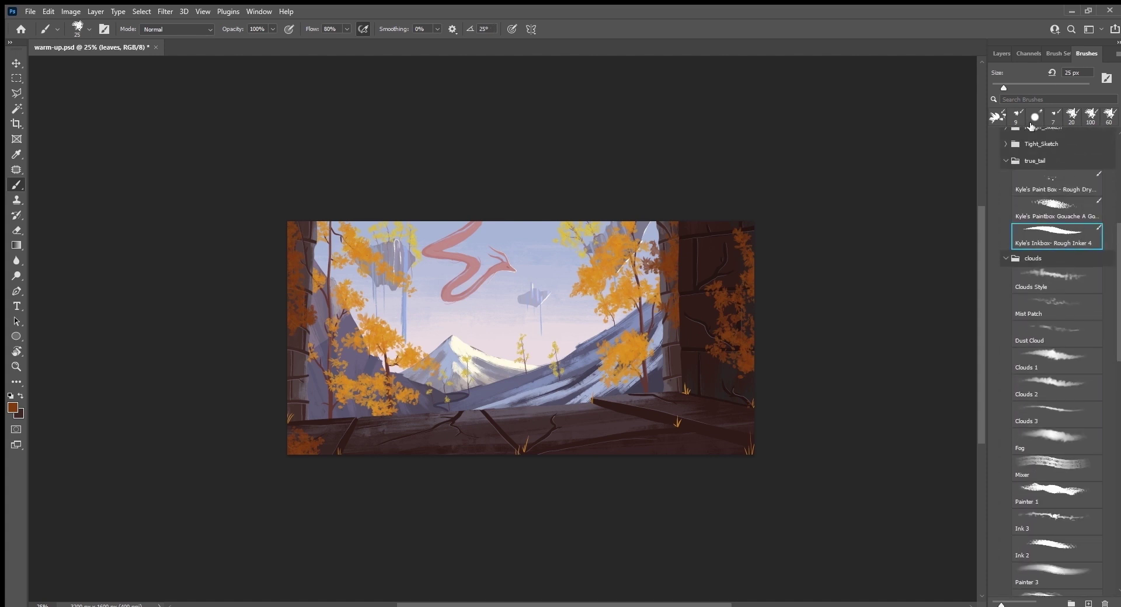
{"action": "left_click", "coordinate": [1001, 53]}
{"action": "left_click", "coordinate": [1051, 140]}
{"action": "key", "text": "ctrl+shift+alt+n"}
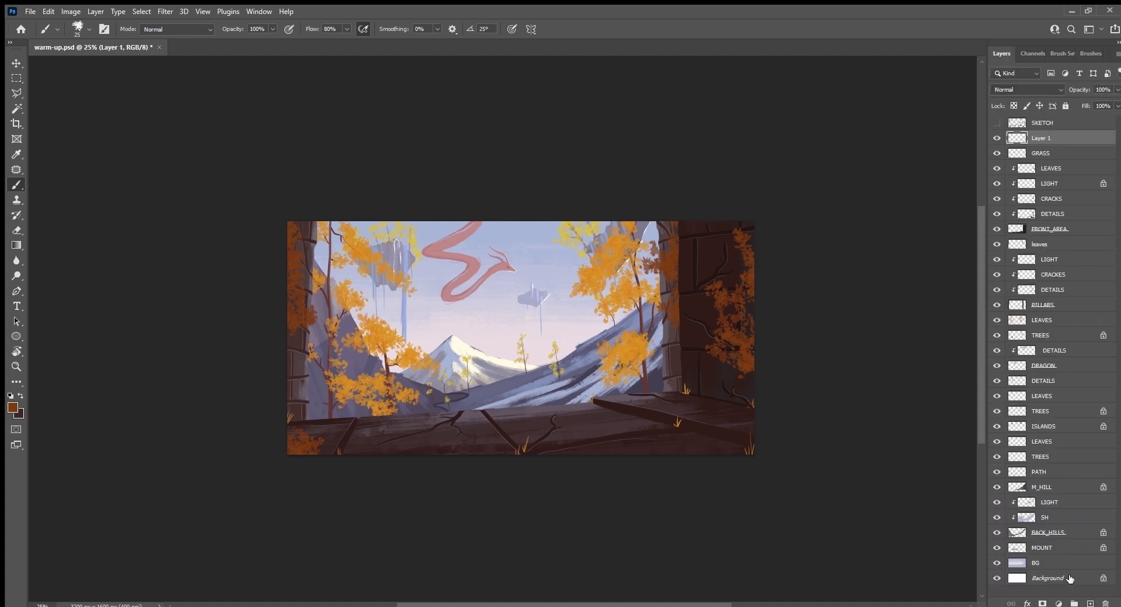
{"action": "key", "text": "ctrl+plus"}
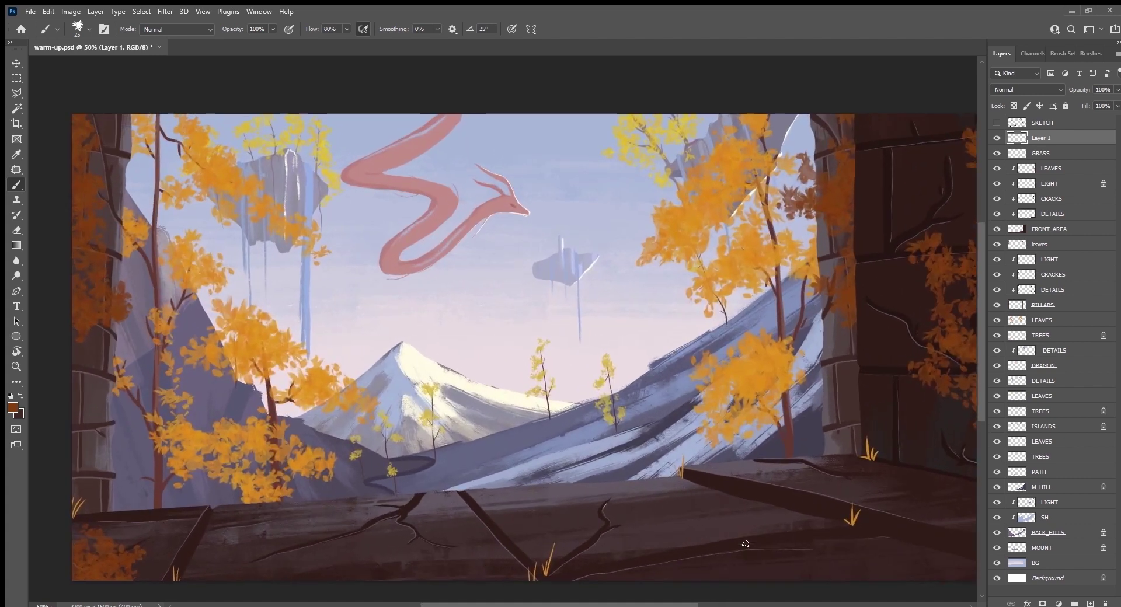
{"action": "key", "text": "bracketleft"}
{"action": "key", "text": "bracketright"}
With SKETCH shown as a guide, paint the small figure's body and legs on the path.
{"action": "left_click", "coordinate": [562, 135], "text": "alt"}
{"action": "left_click", "coordinate": [996, 122]}
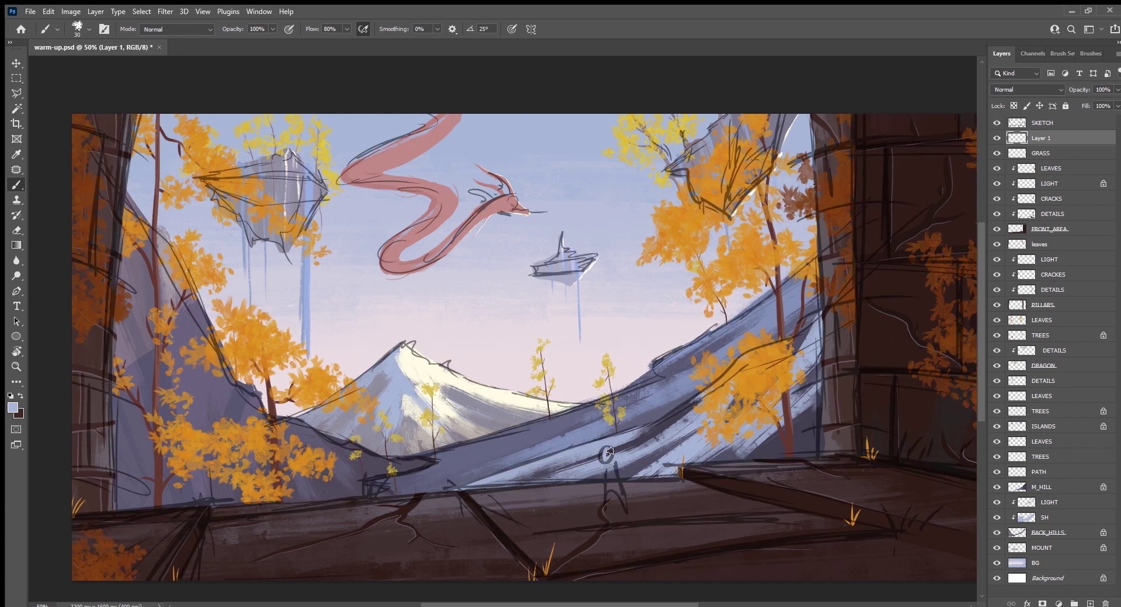
{"action": "mouse_move", "coordinate": [606, 462]}
{"action": "left_mouse_down"}
{"action": "mouse_move", "coordinate": [607, 509]}
{"action": "mouse_move", "coordinate": [627, 513]}
{"action": "mouse_move", "coordinate": [613, 482]}
{"action": "left_mouse_up"}
{"action": "left_click", "coordinate": [997, 123]}
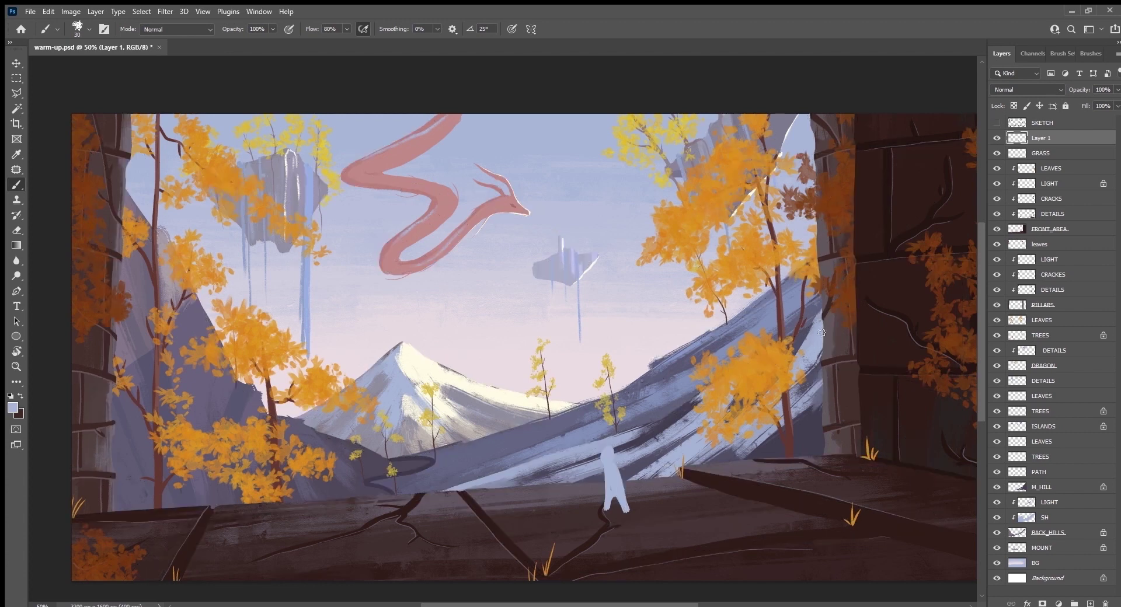
Lock the figure layer's transparency, fill it dark slate, and shade around its feet.
{"action": "key", "text": "slash"}
{"action": "left_click", "coordinate": [666, 426], "text": "alt"}
{"action": "key", "text": "alt+BackSpace"}
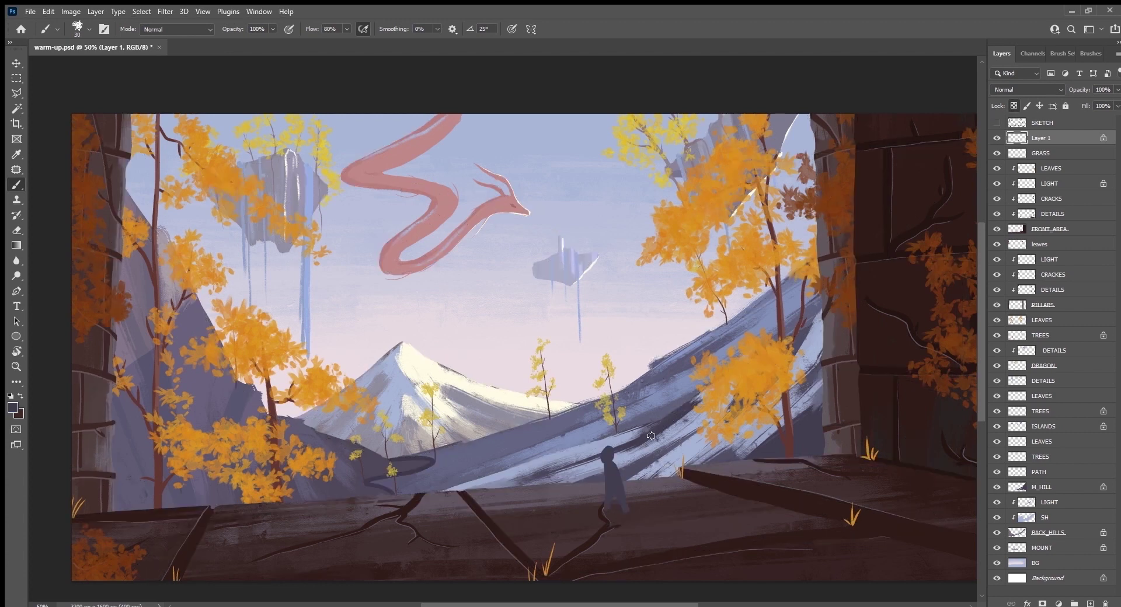
{"action": "key", "text": "r"}
{"action": "left_click_drag", "start_coordinate": [651, 435], "coordinate": [581, 463]}
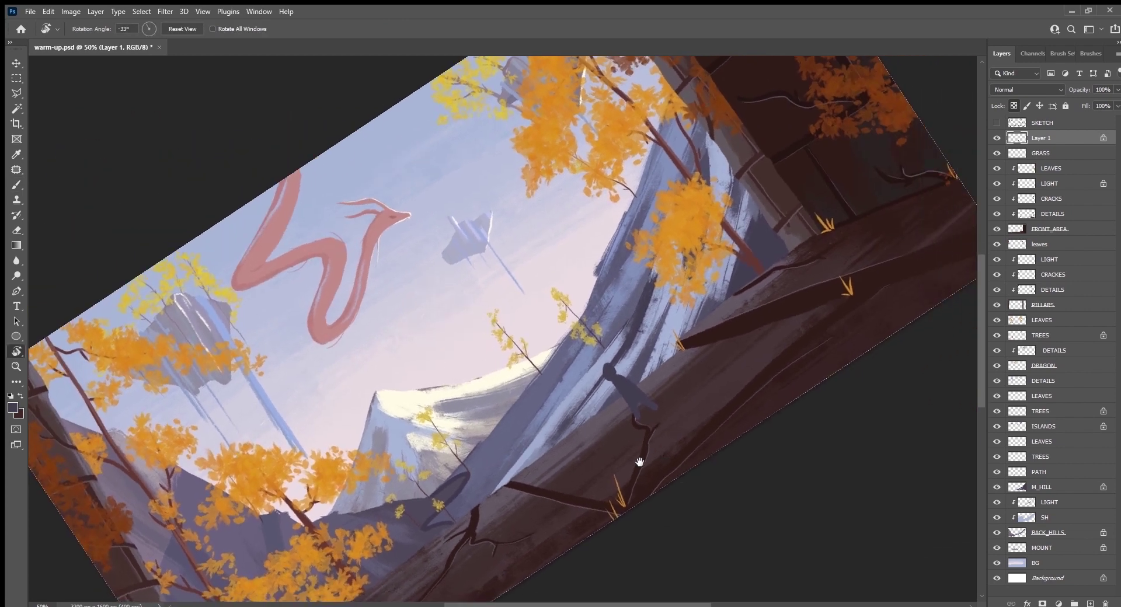
{"action": "key", "text": "b"}
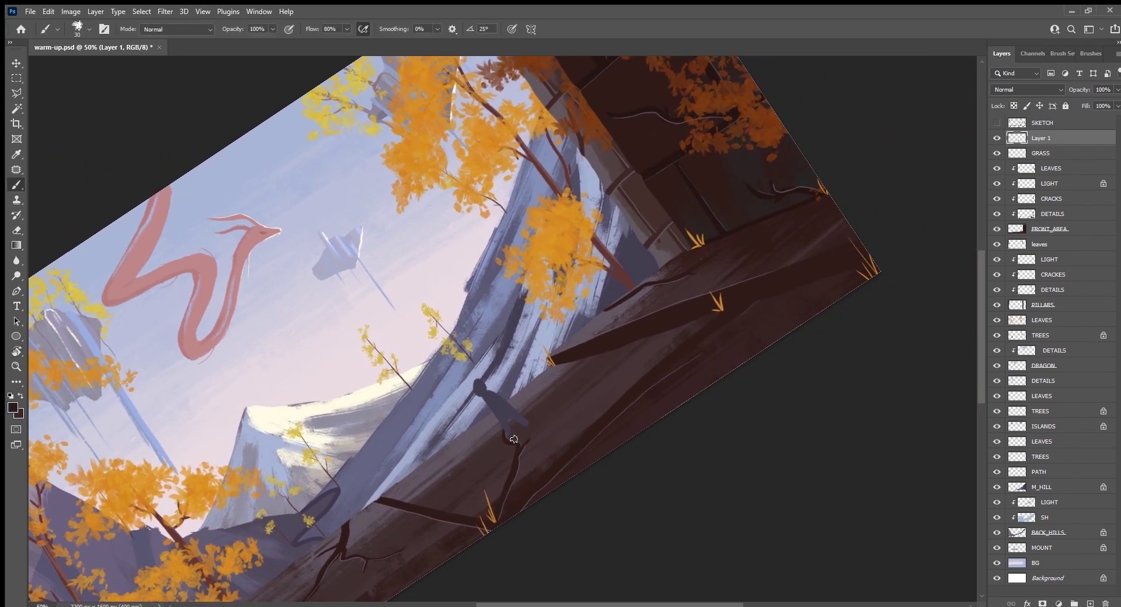
{"action": "left_click_drag", "start_coordinate": [511, 437], "coordinate": [563, 425]}
{"action": "key", "text": "Escape"}
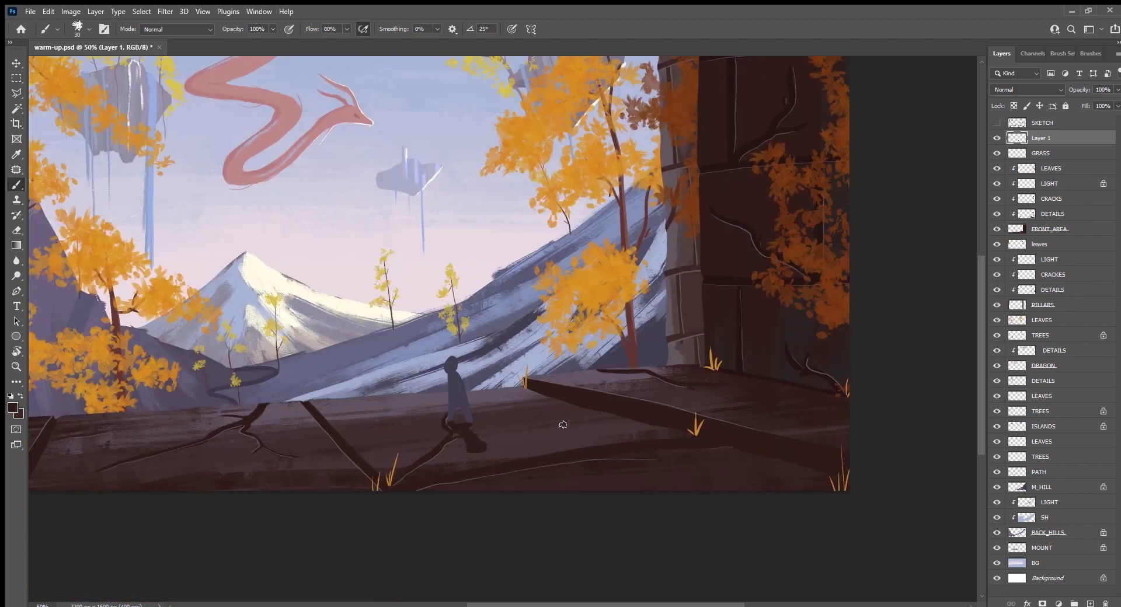
{"action": "key", "text": "ctrl+0"}
{"action": "key", "text": "ctrl+minus"}
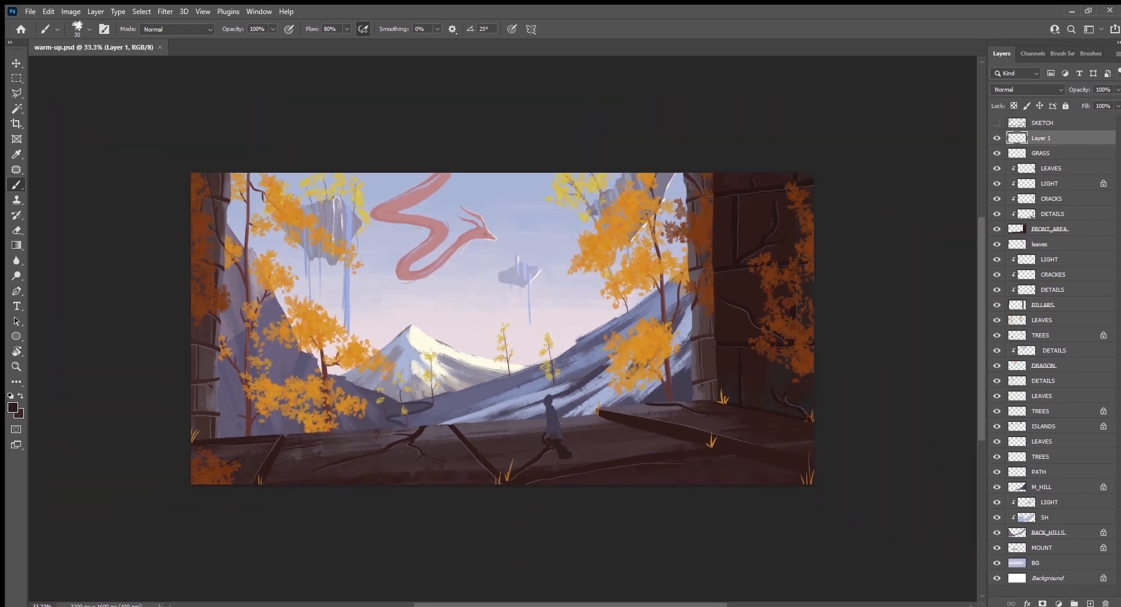
{"action": "scroll", "coordinate": [880, 514], "scroll_direction": "up", "scroll_amount": 1}
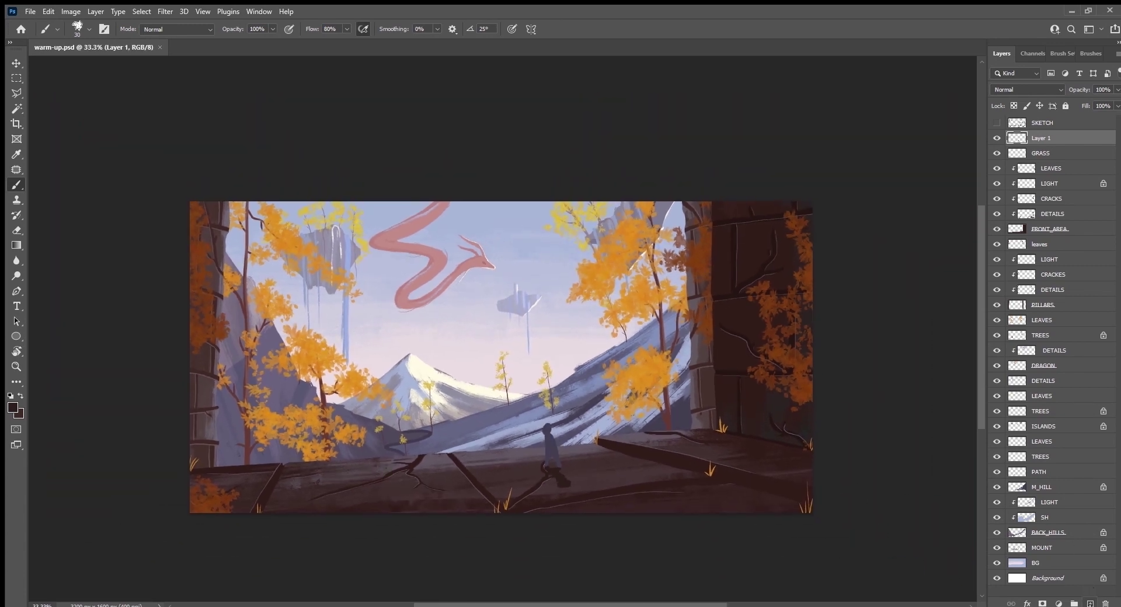
On a new layer, sign the artist's name and 2023 in sky blue-grey at lower right, underline, and save.
{"action": "left_click", "coordinate": [1089, 604]}
{"action": "left_click", "coordinate": [501, 219], "text": "alt"}
{"action": "key", "text": "ctrl+0"}
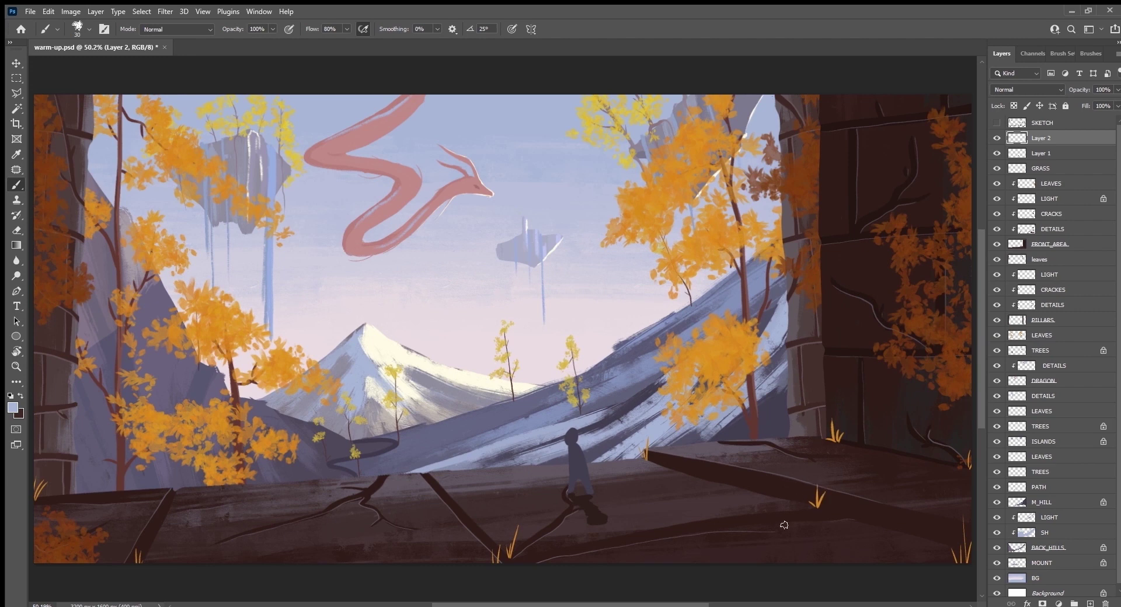
{"action": "left_click_drag", "start_coordinate": [782, 534], "coordinate": [815, 532]}
{"action": "mouse_move", "coordinate": [819, 535]}
{"action": "left_mouse_down"}
{"action": "mouse_move", "coordinate": [827, 523]}
{"action": "mouse_move", "coordinate": [837, 532]}
{"action": "left_mouse_up"}
{"action": "mouse_move", "coordinate": [830, 521]}
{"action": "left_mouse_down"}
{"action": "mouse_move", "coordinate": [861, 522]}
{"action": "mouse_move", "coordinate": [867, 510]}
{"action": "mouse_move", "coordinate": [896, 518]}
{"action": "left_mouse_up"}
{"action": "left_click_drag", "start_coordinate": [823, 539], "coordinate": [902, 522]}
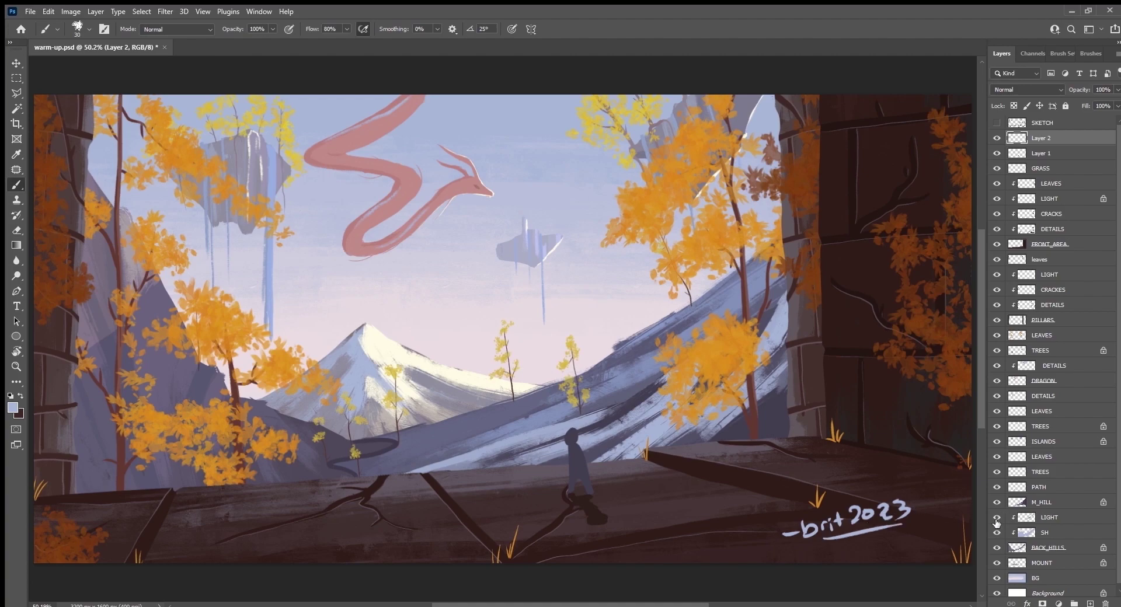
{"action": "key", "text": "ctrl+s"}
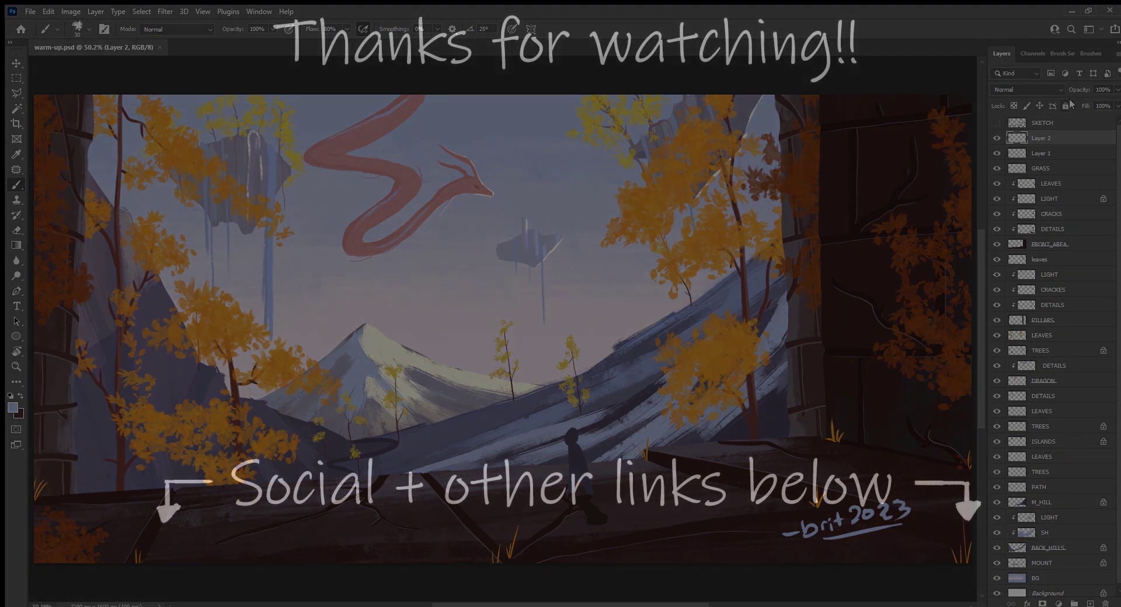